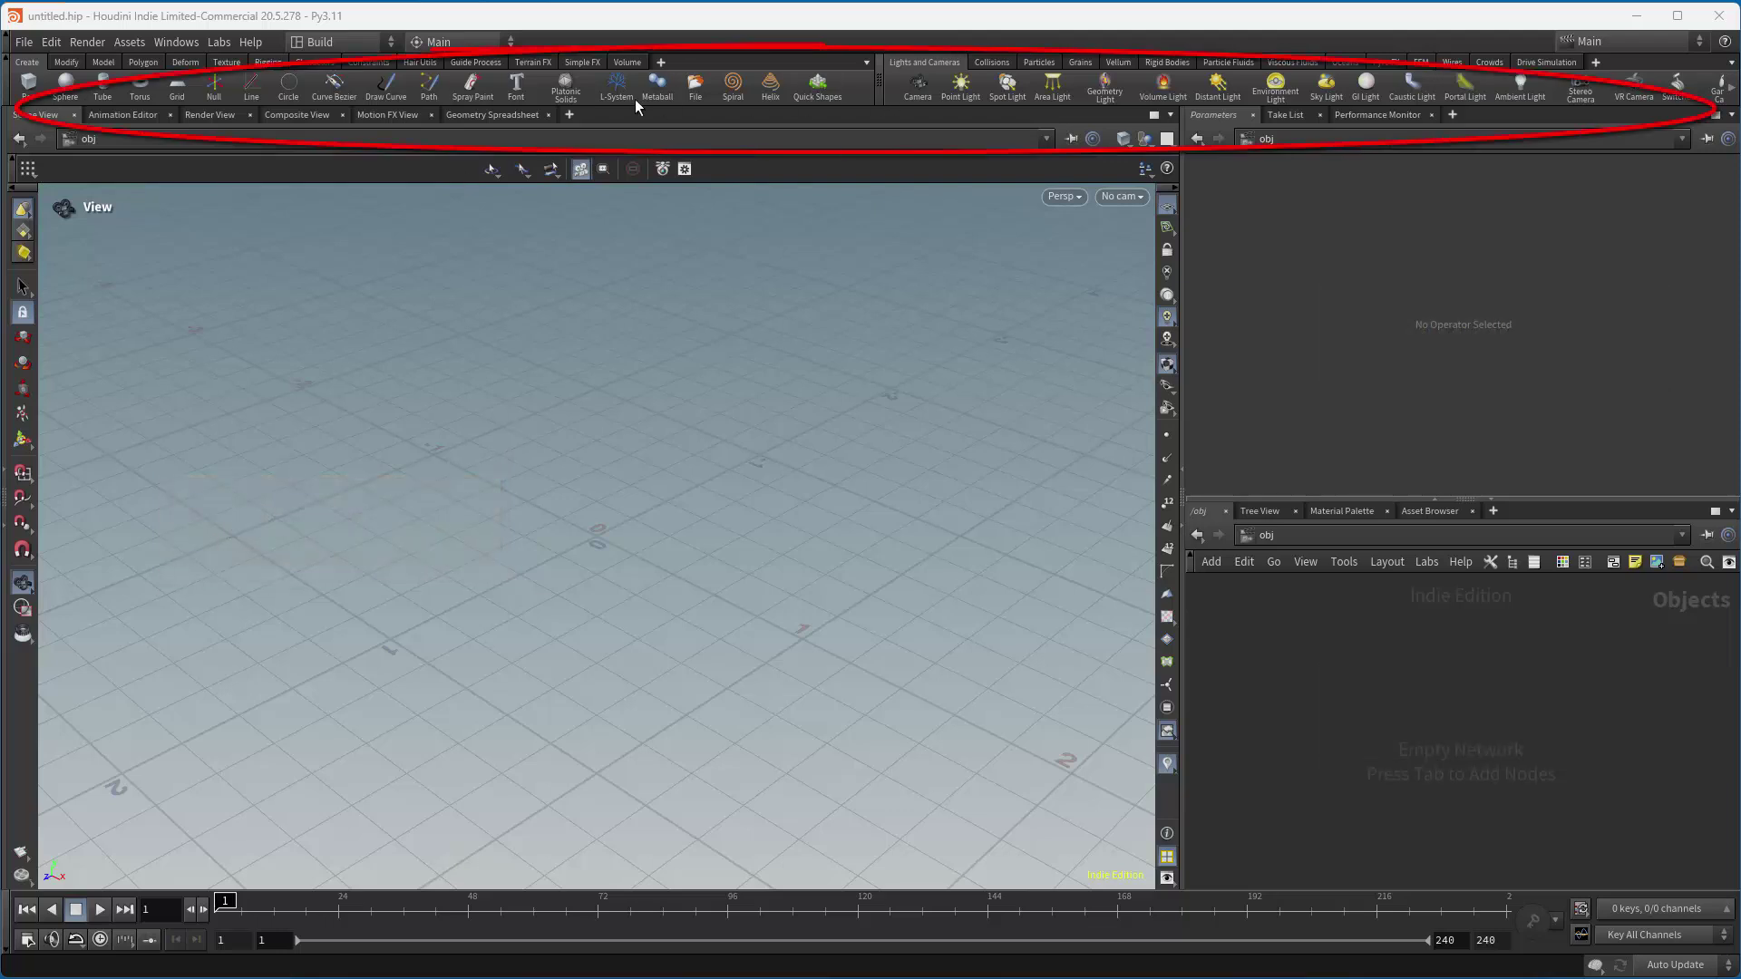
Create a sphere at the origin of the scene and enter its geometry network.
click(64, 88)
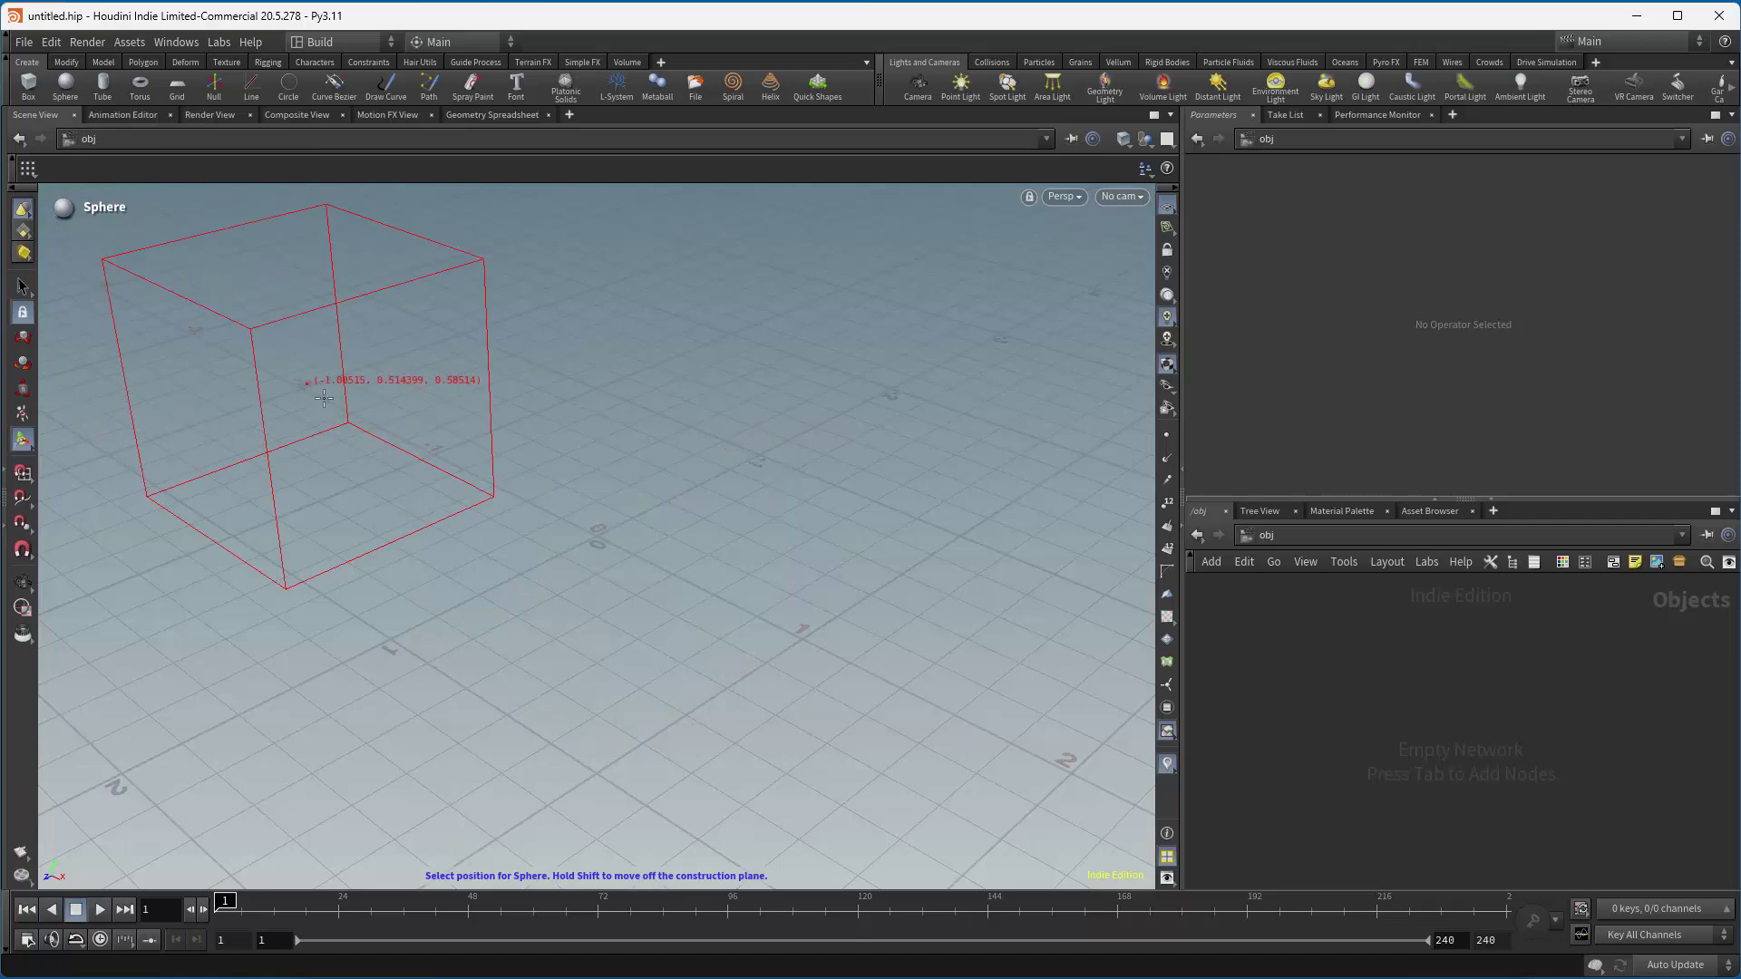
click(545, 528)
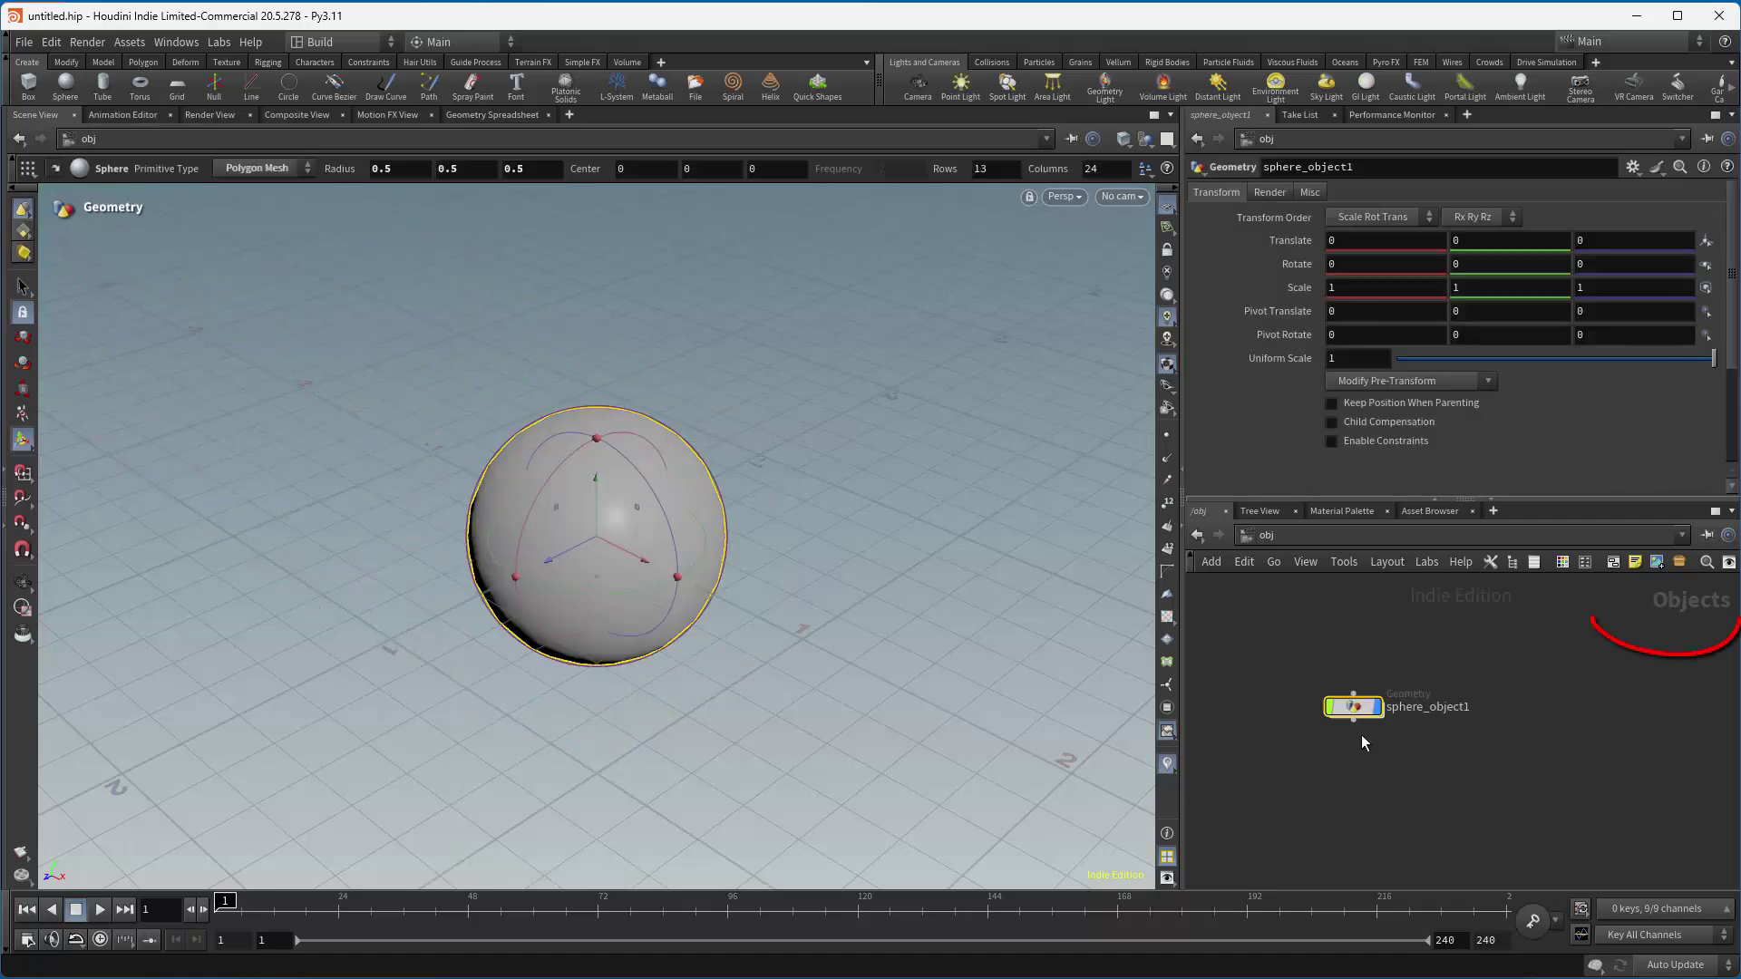
scroll(1362, 733, up, 2)
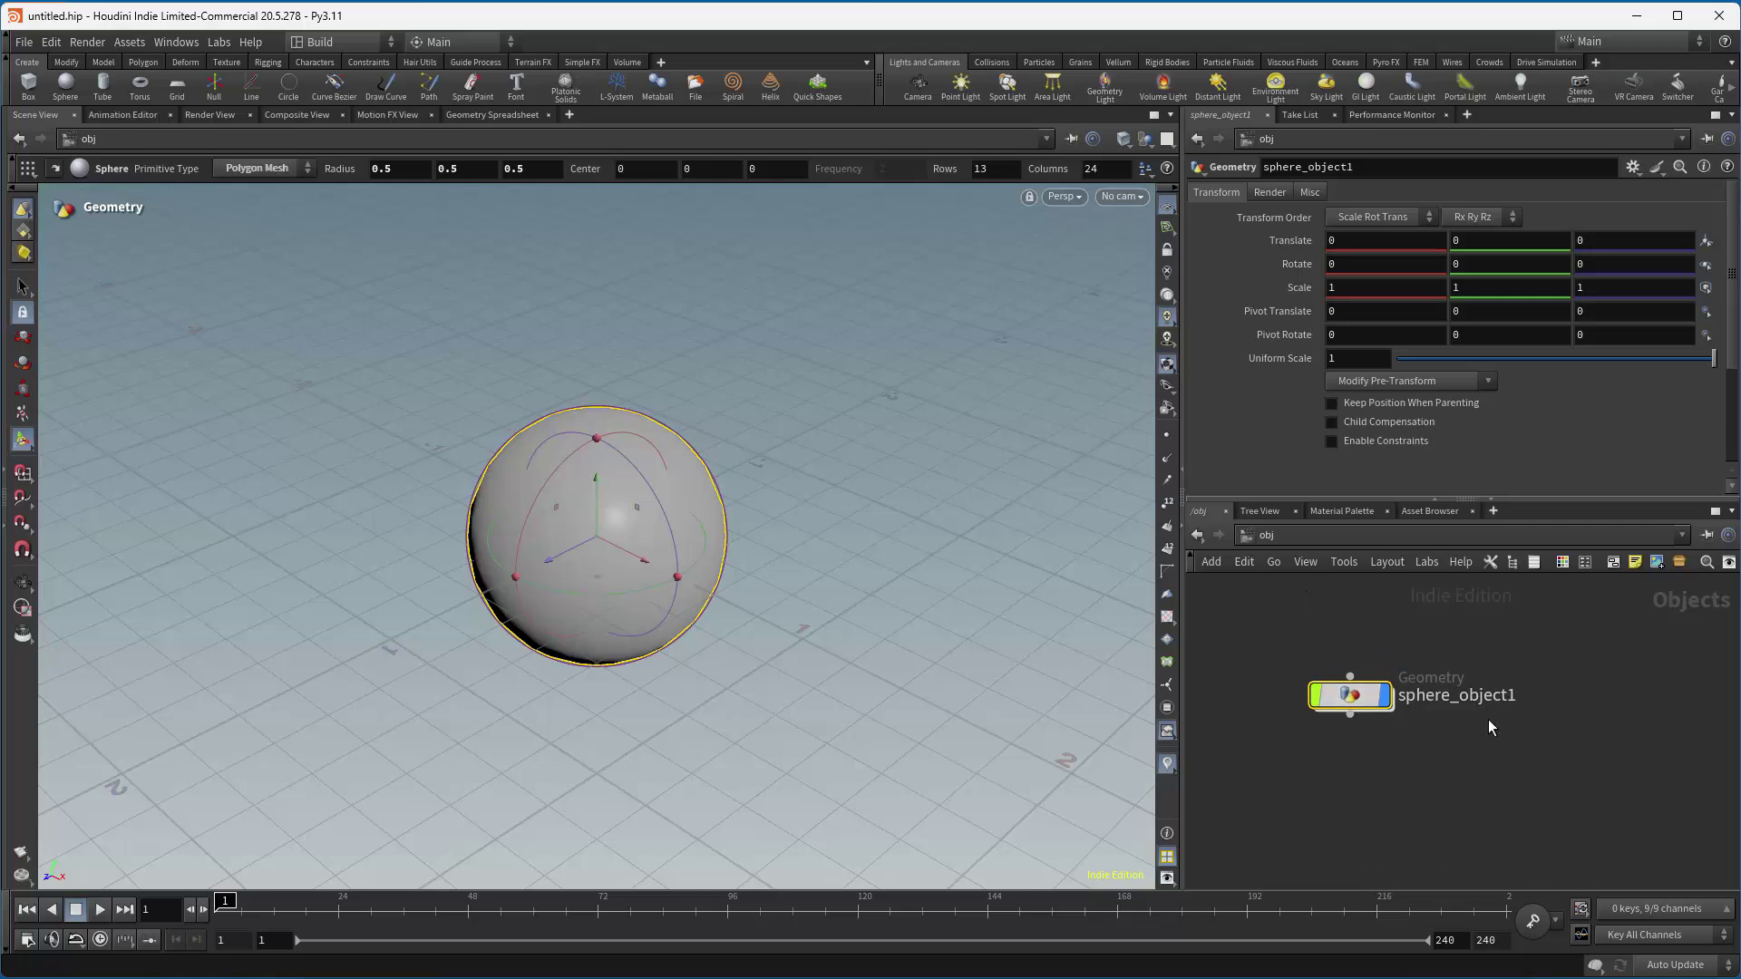
double_click(1353, 696)
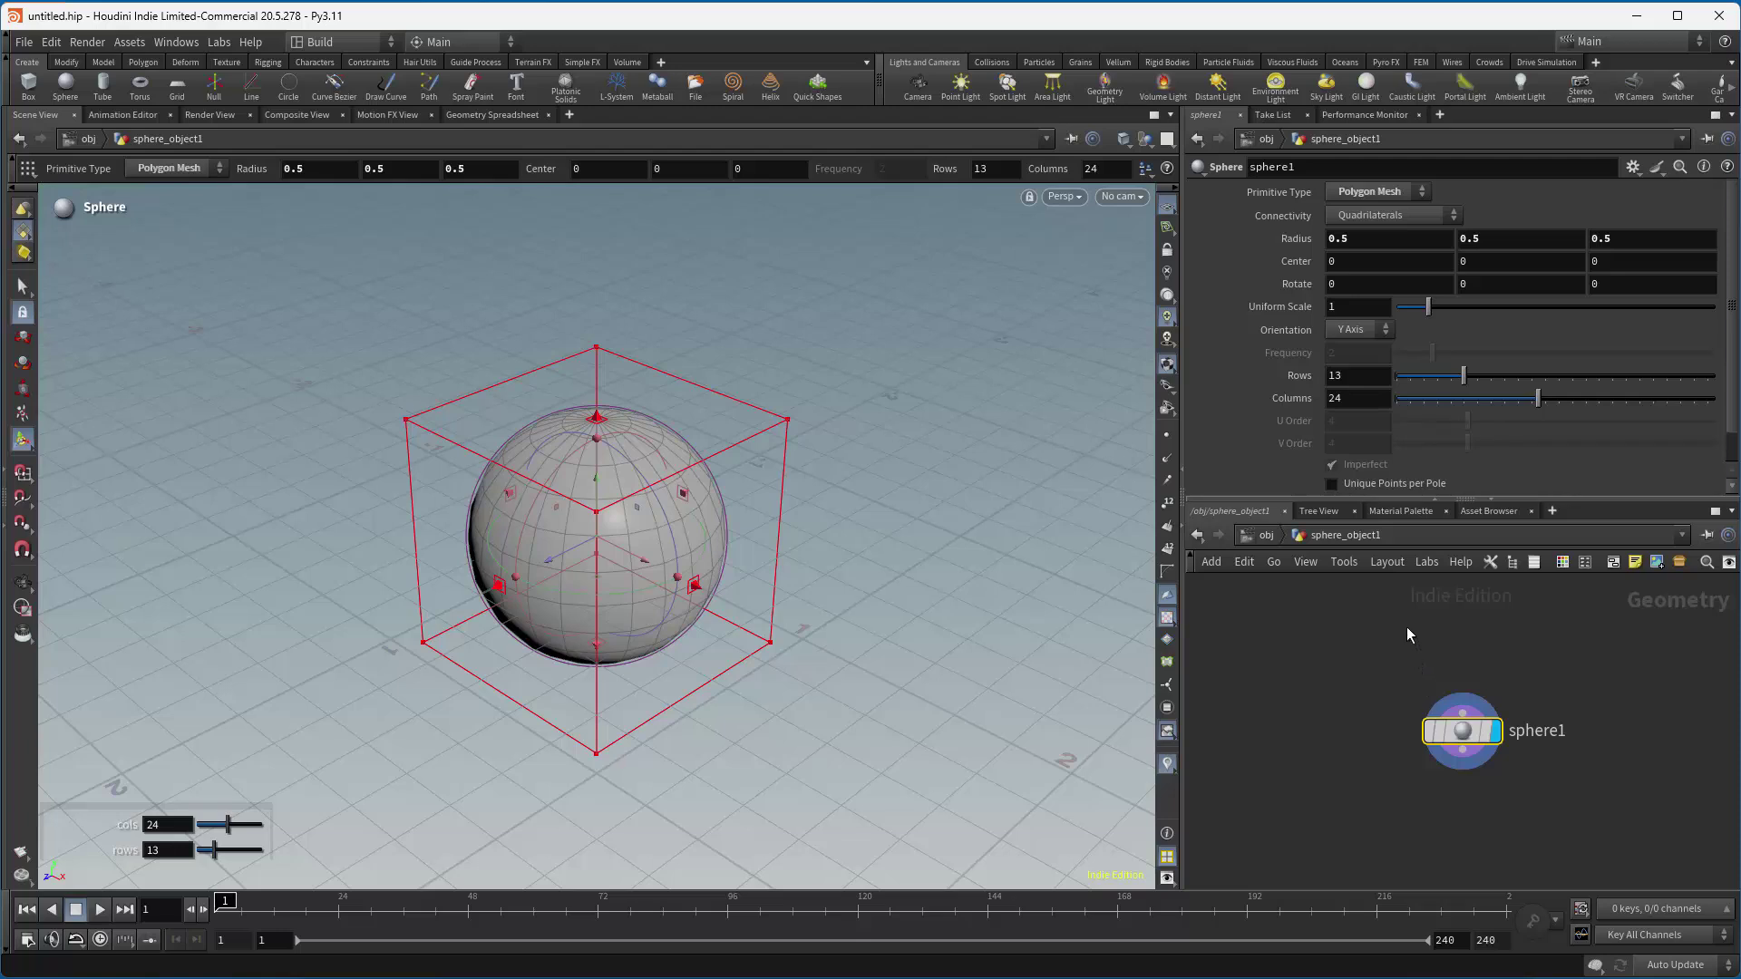
Try the Polygon primitive type on the sphere and return it to Polygon Mesh.
click(1359, 192)
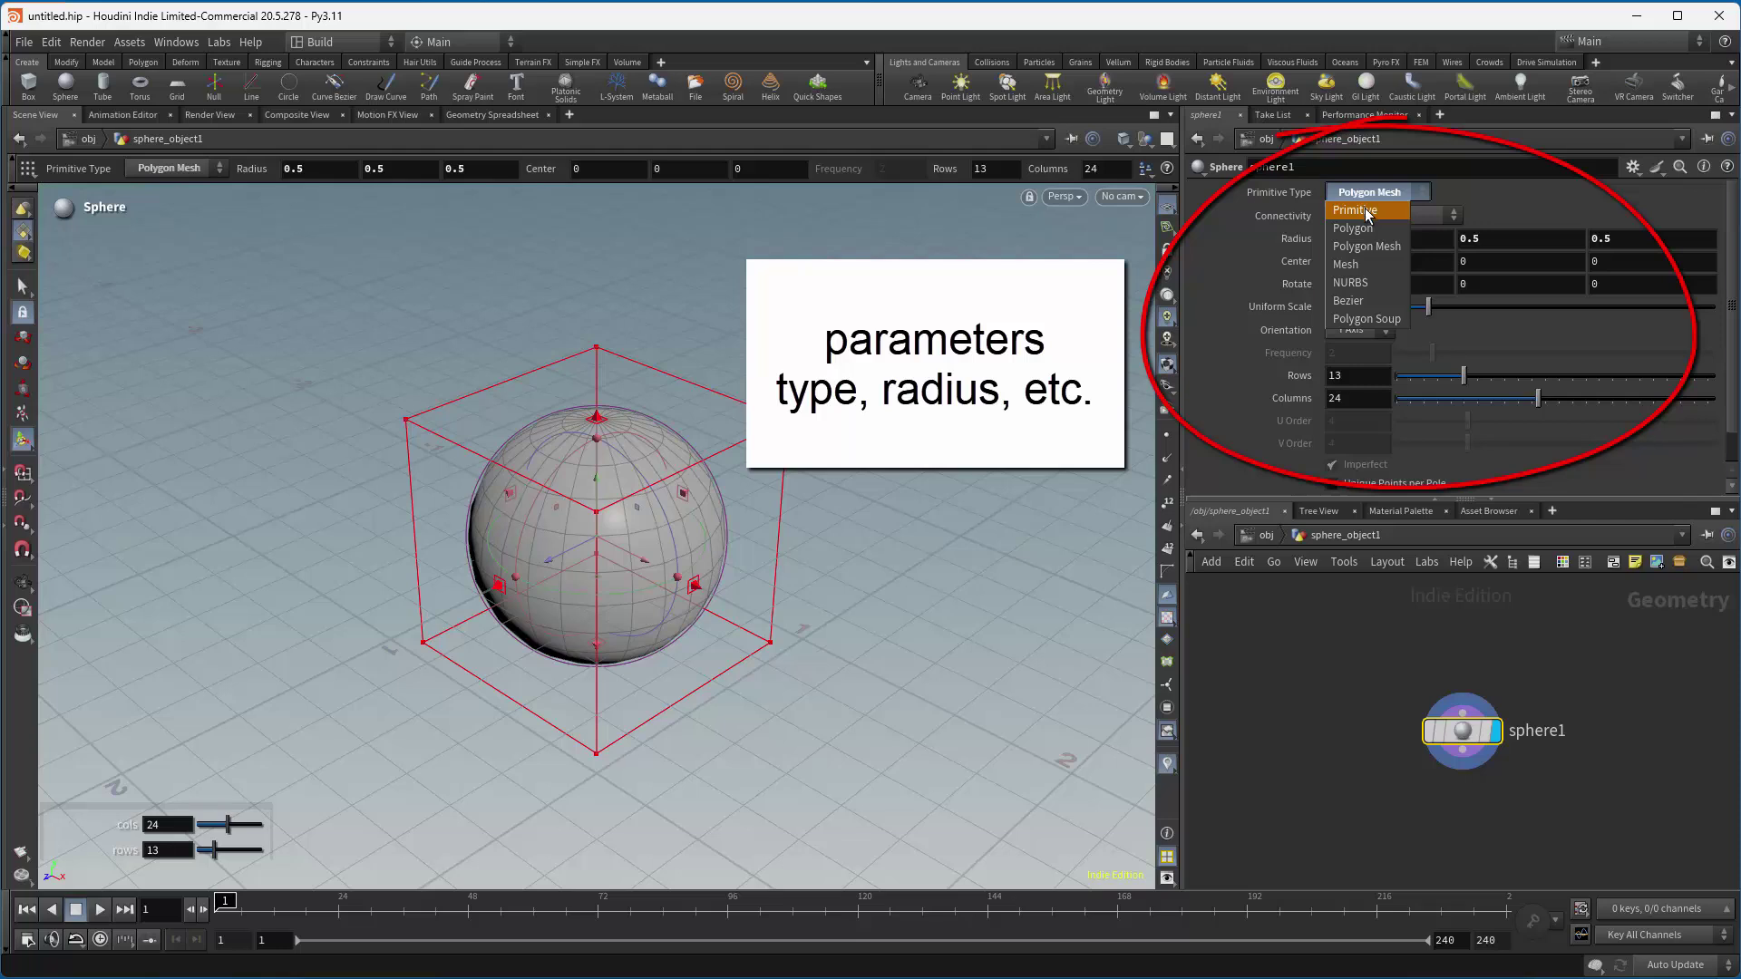
click(1367, 211)
click(1368, 226)
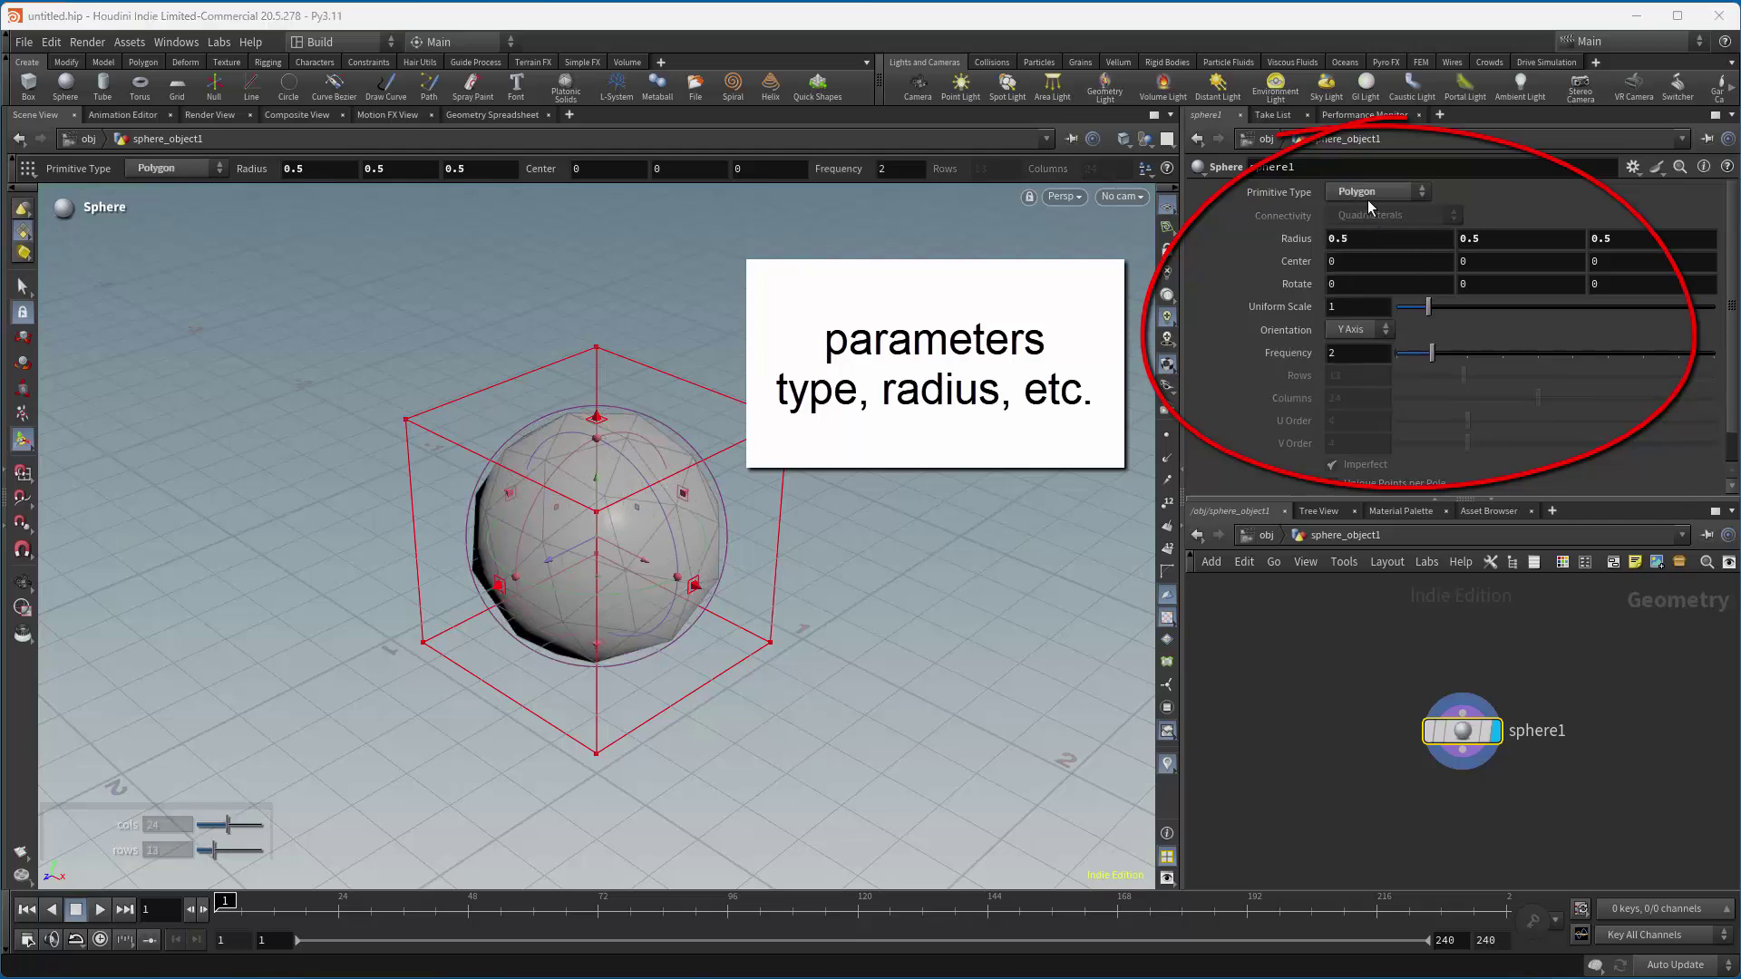
click(1368, 193)
click(1371, 244)
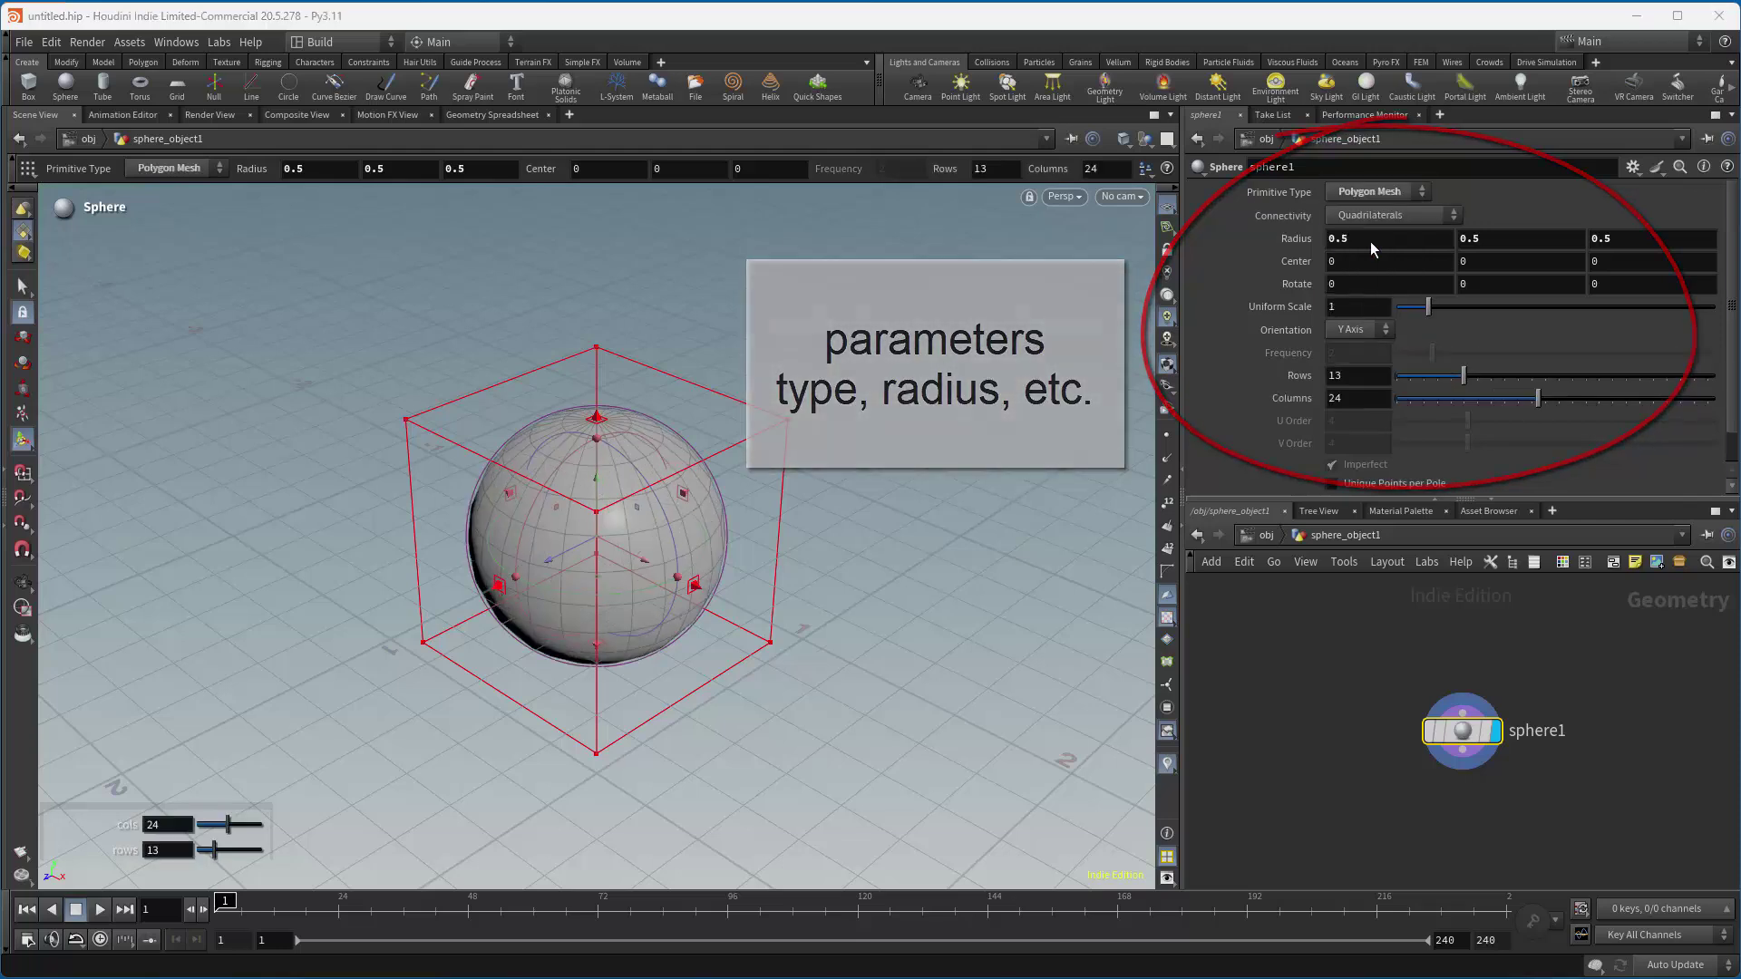
Reduce all three sphere radius values to 0.31, and revert the radius to its defaults.
middle_drag(1261, 235, 1096, 246)
right_click(1276, 242)
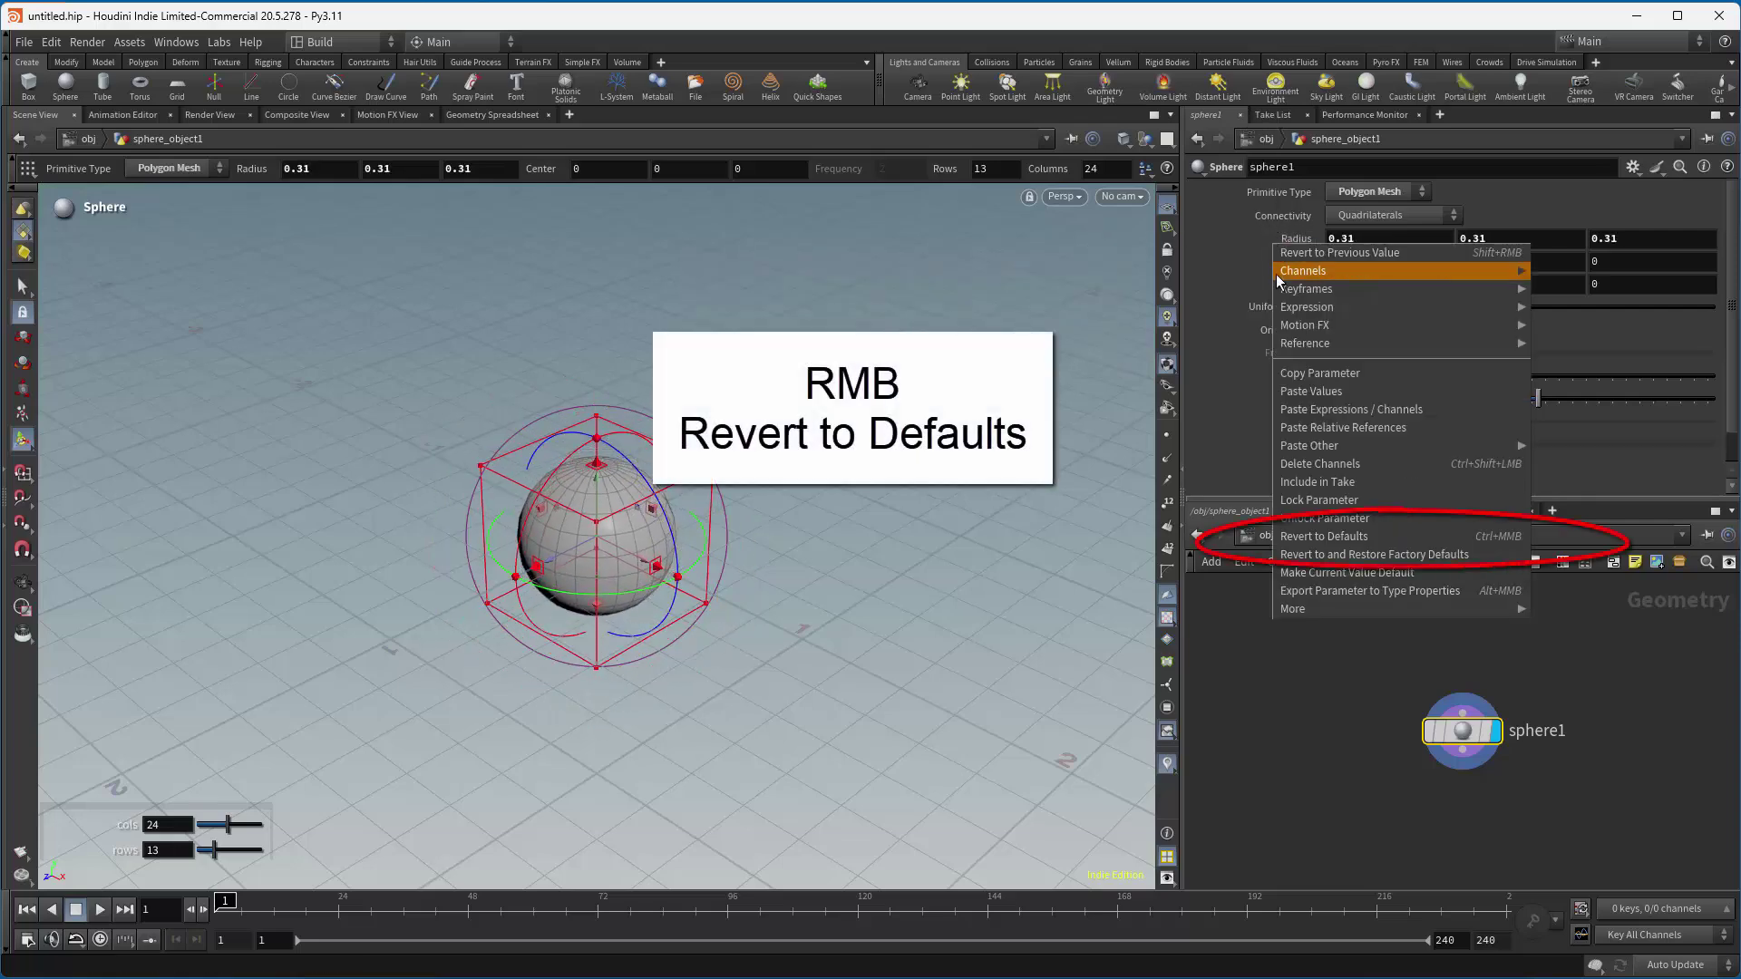
click(1318, 538)
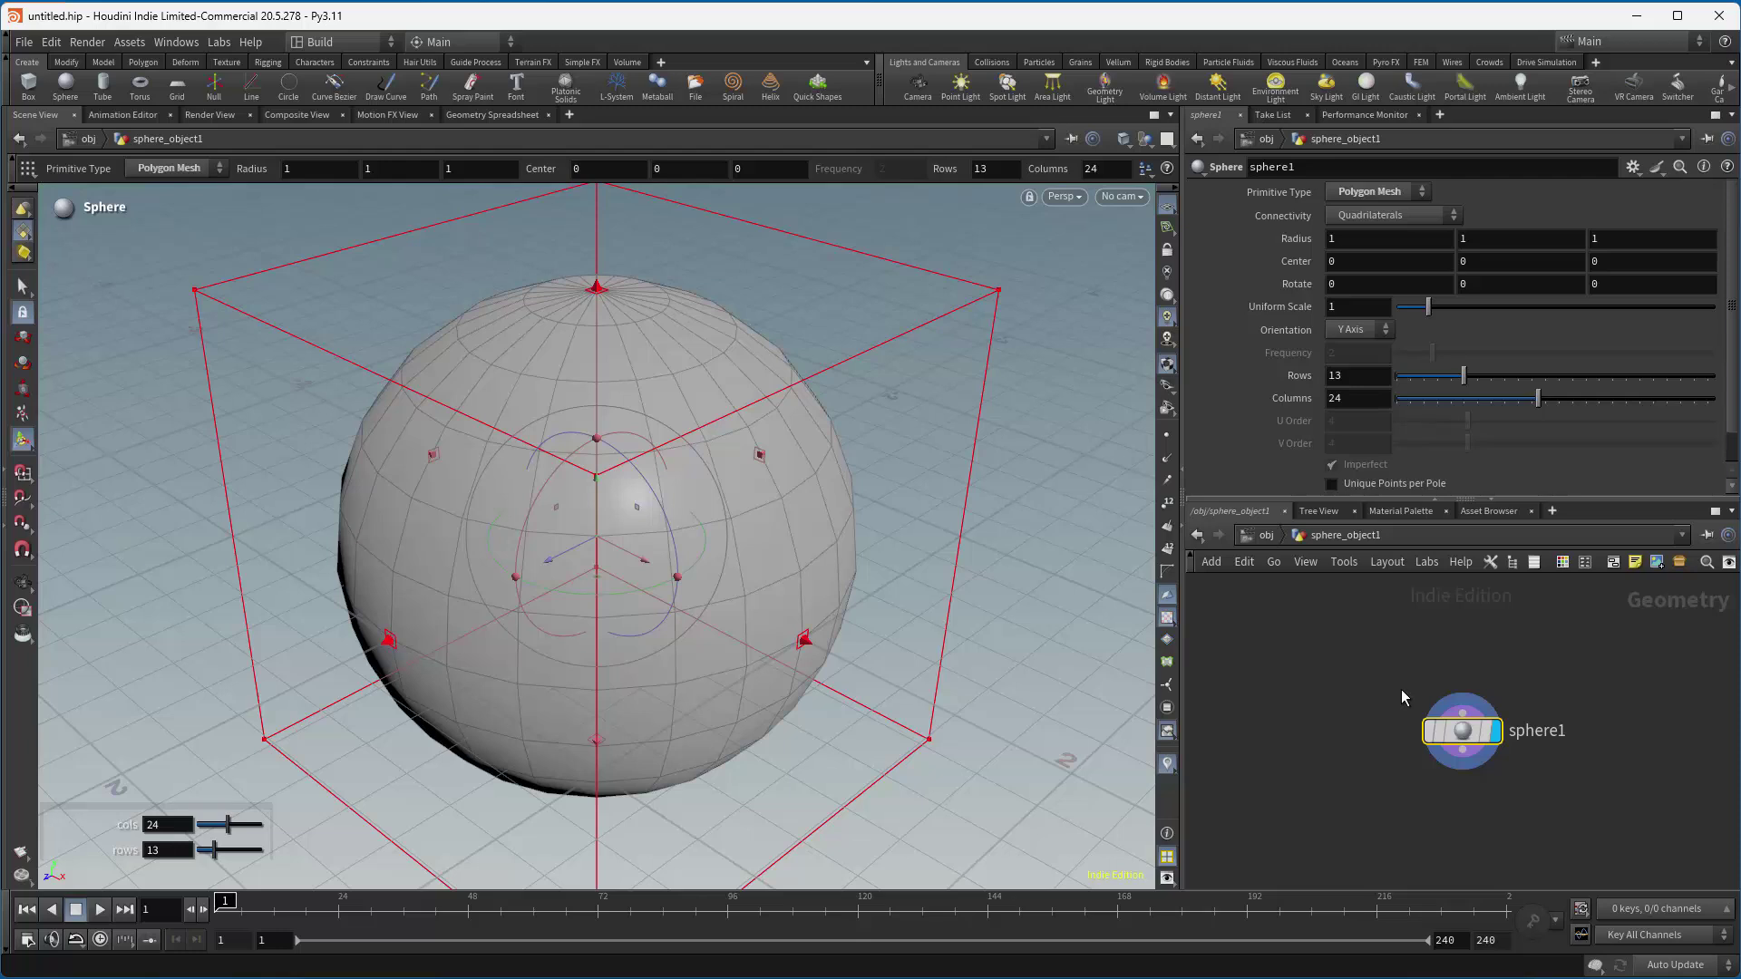
Add a Copy to Points node below the sphere node and wire the sphere into its first input.
drag(1462, 731, 1351, 677)
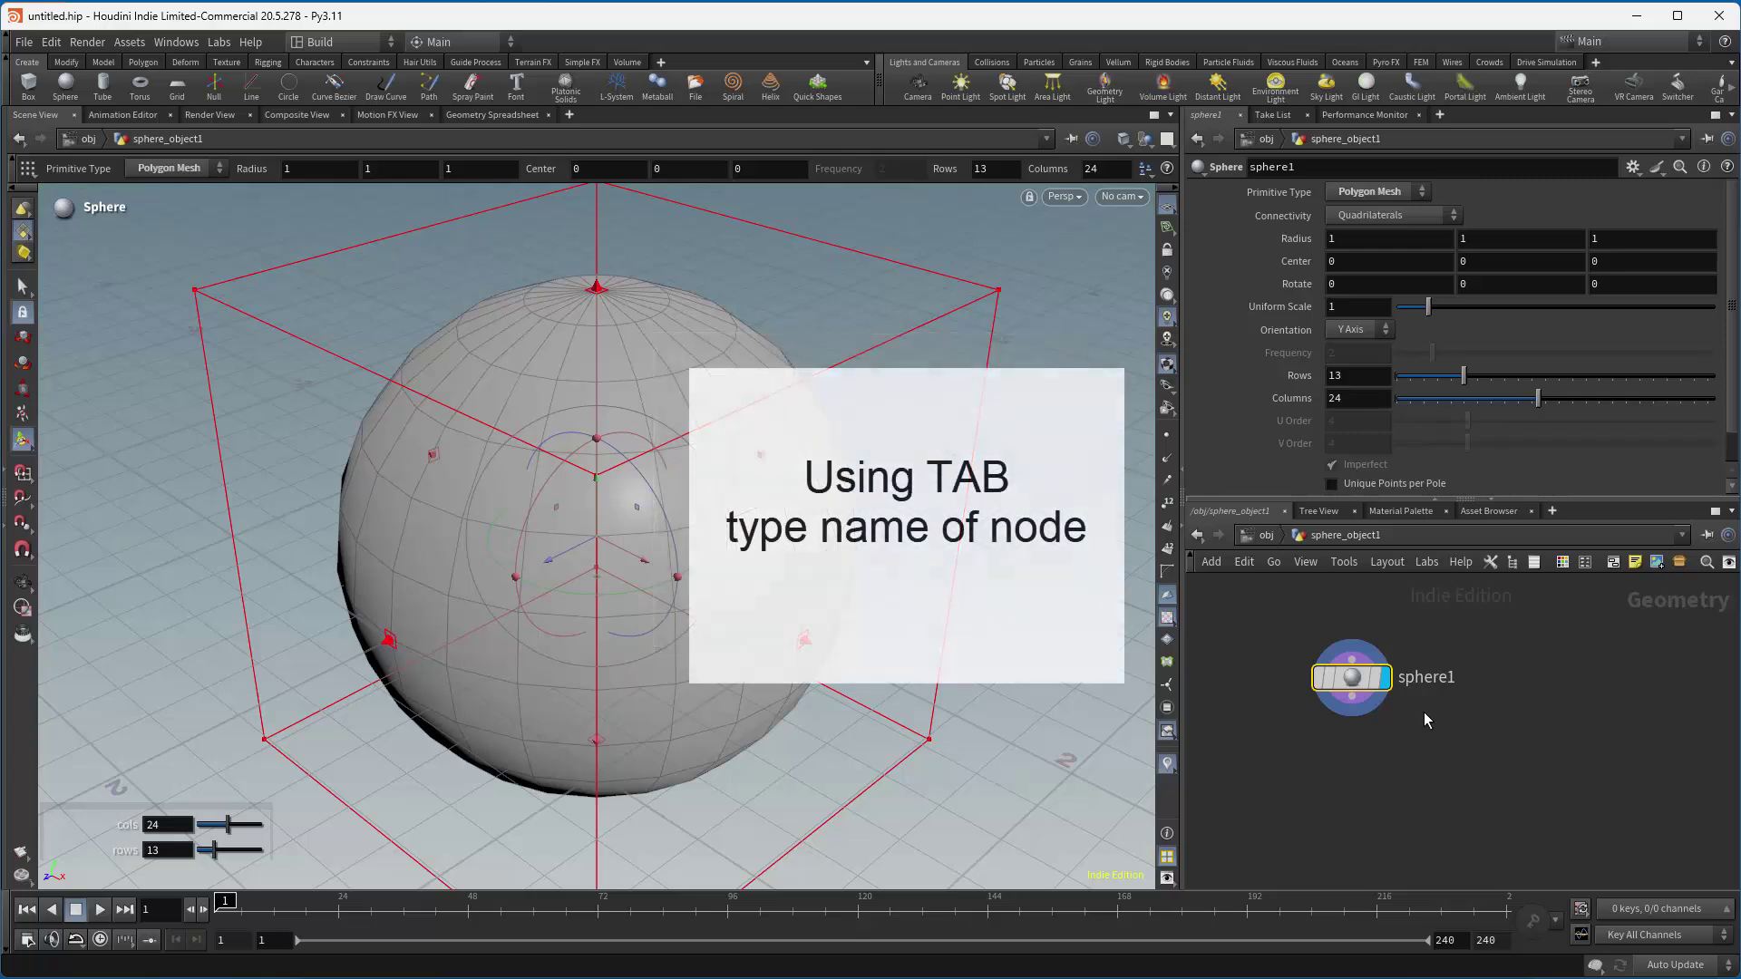
key(Tab)
text(cop)
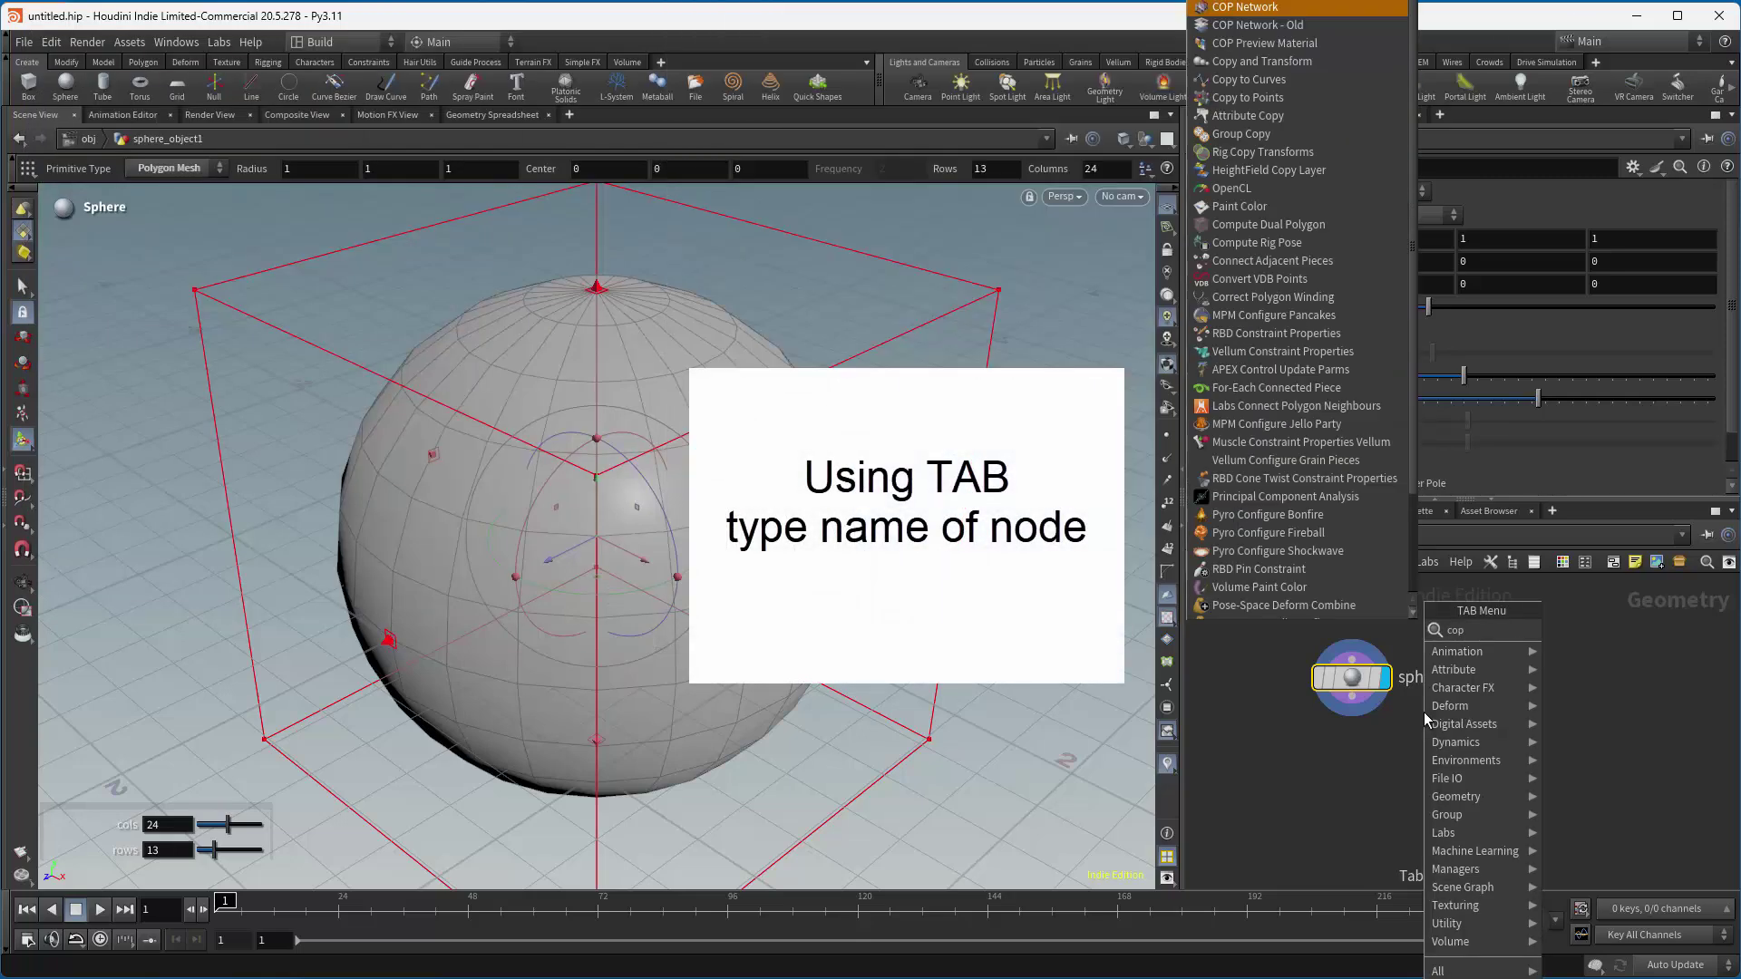
text(ytopoi)
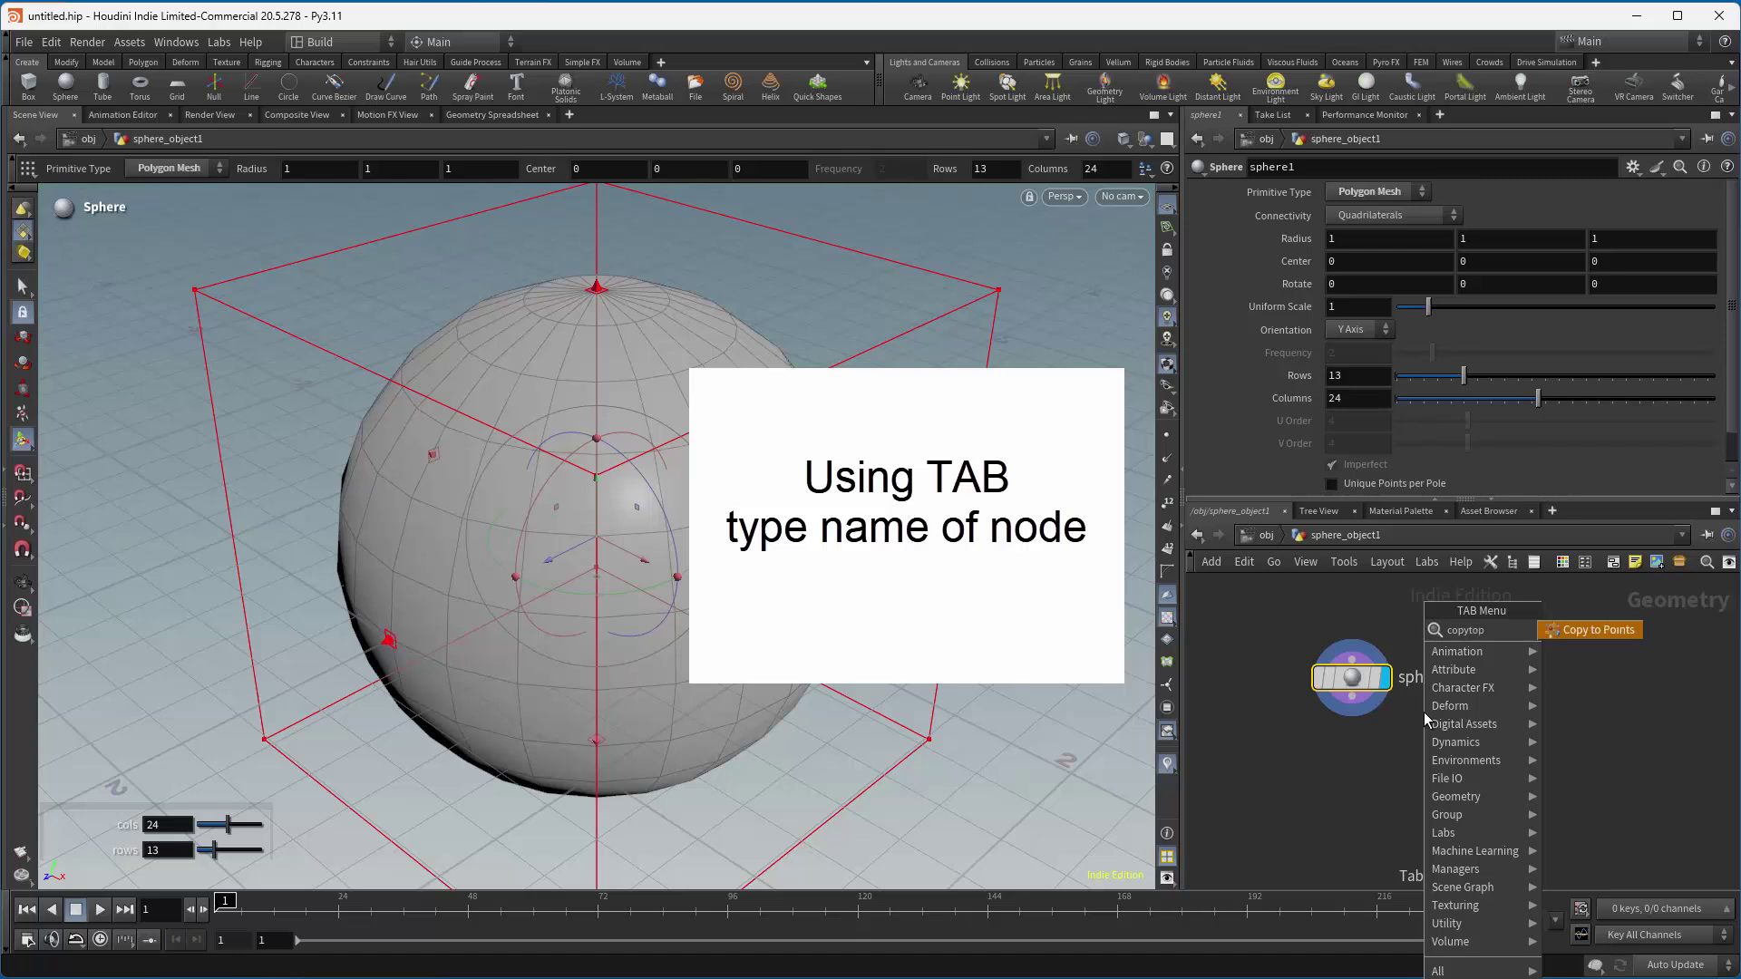
click(1579, 629)
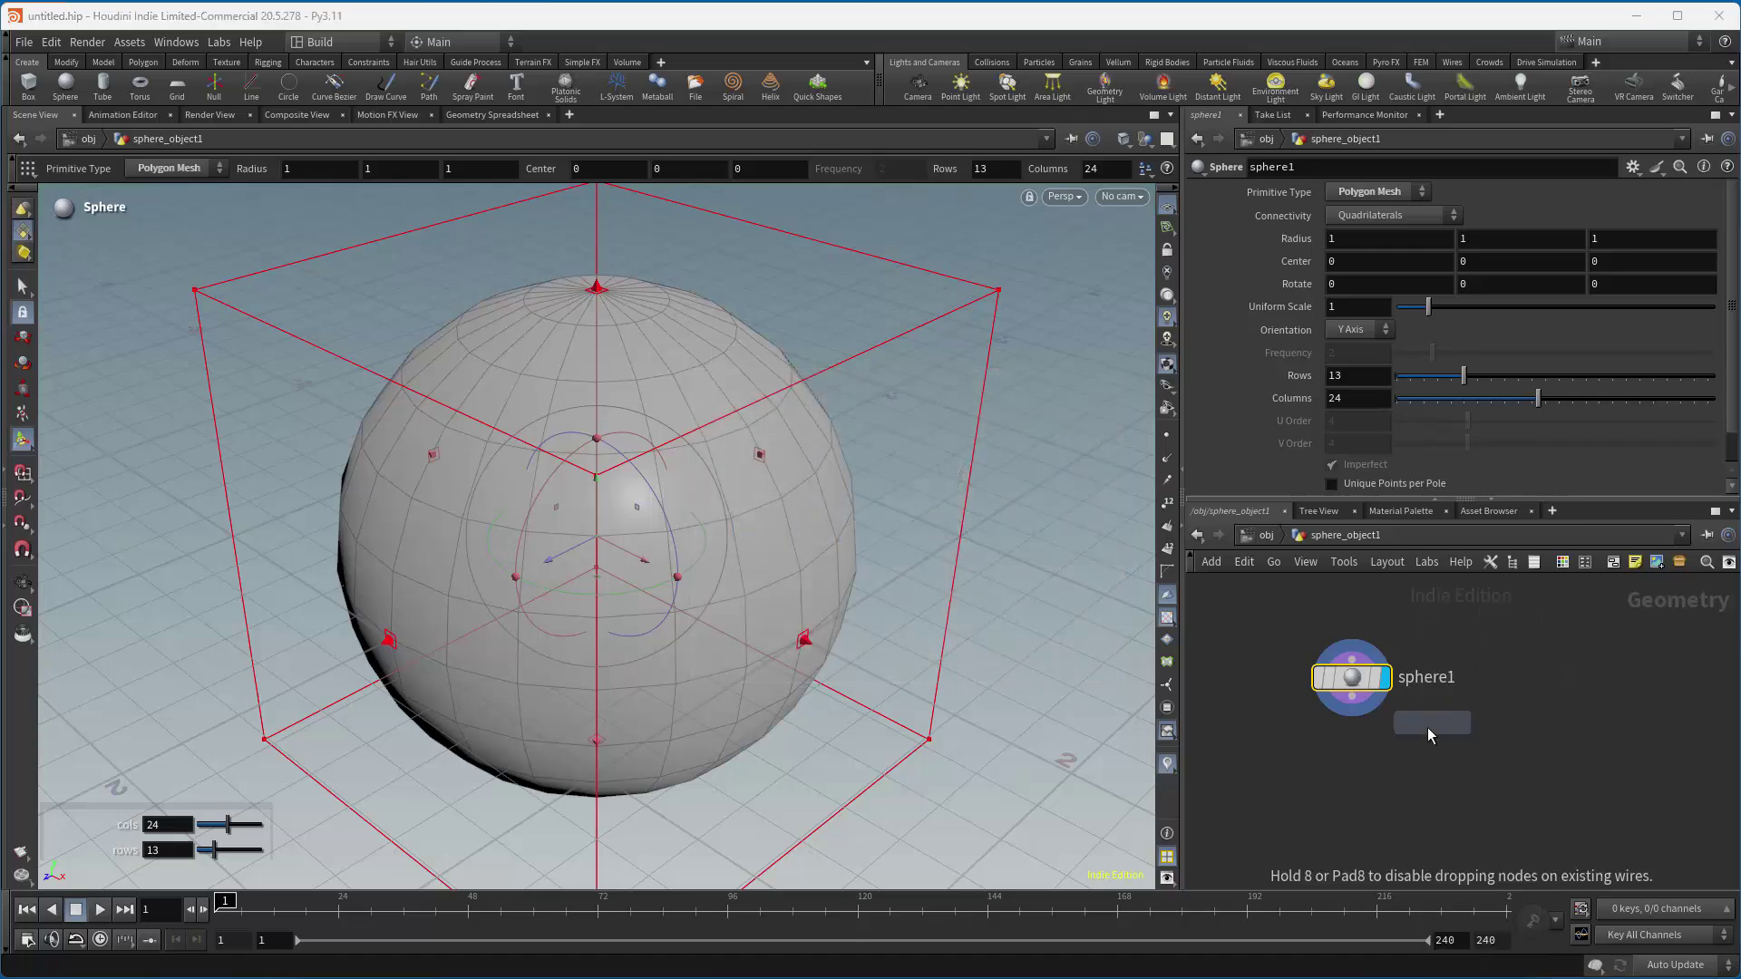
click(1392, 775)
click(1351, 697)
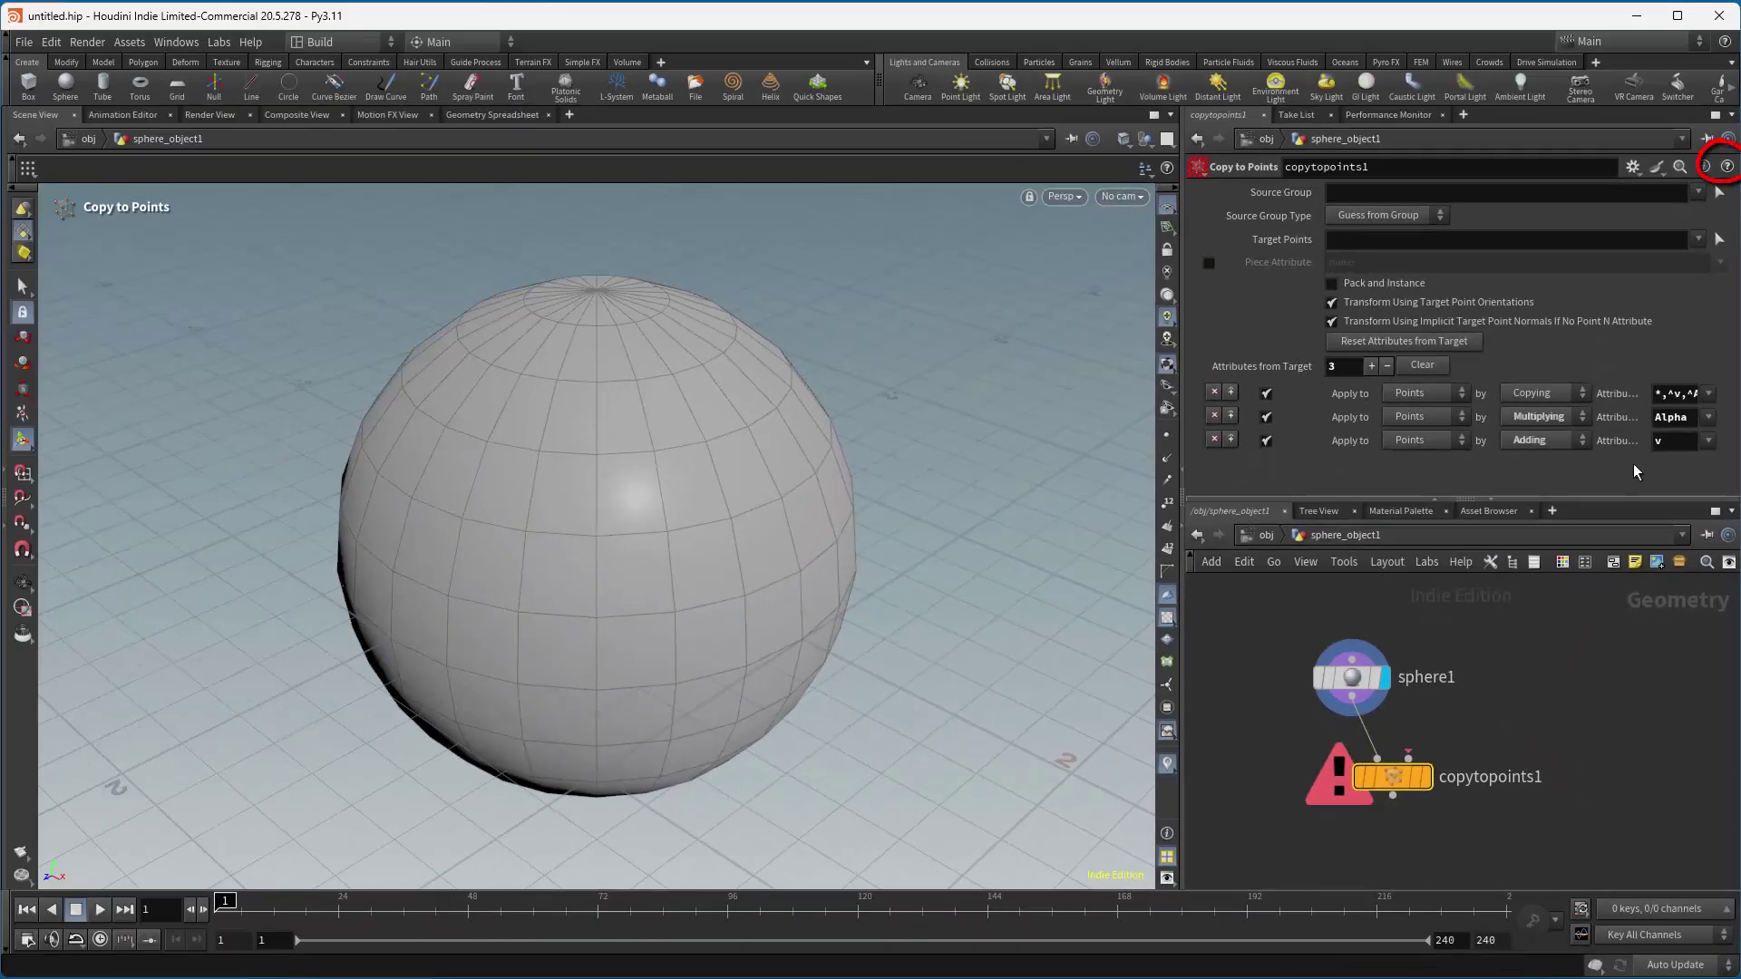
Consult the help page of the Copy to Points node and close it.
click(1727, 166)
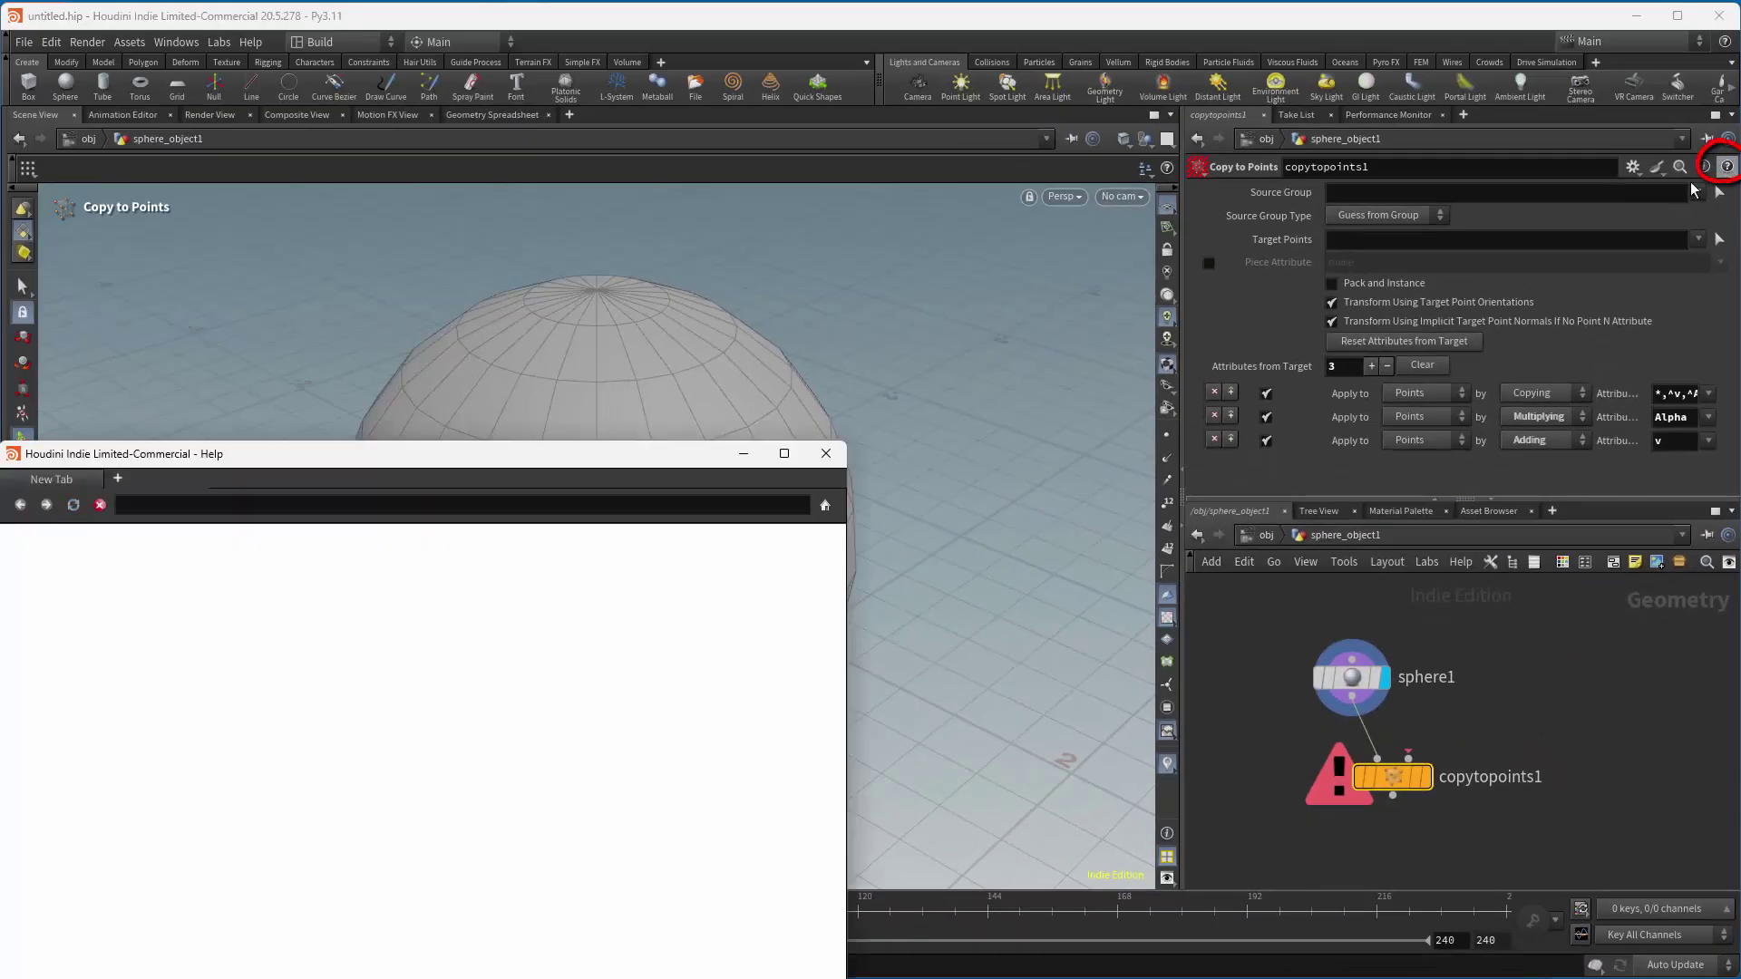
drag(654, 455, 1088, 222)
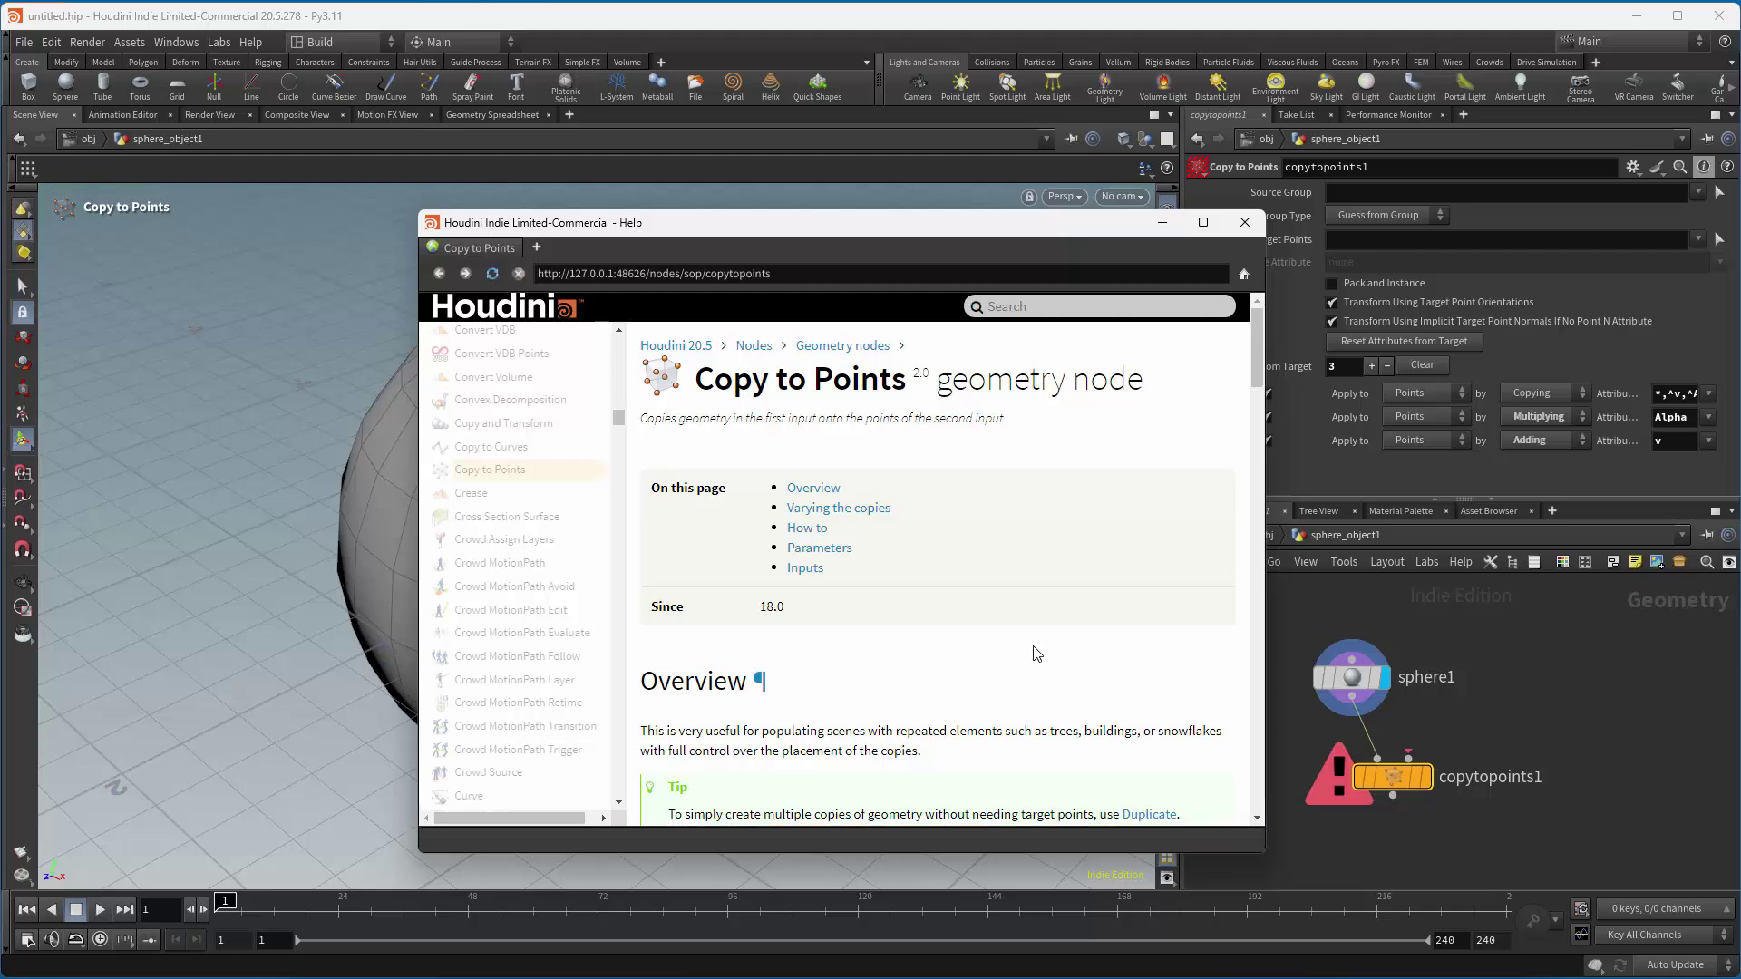
click(1245, 224)
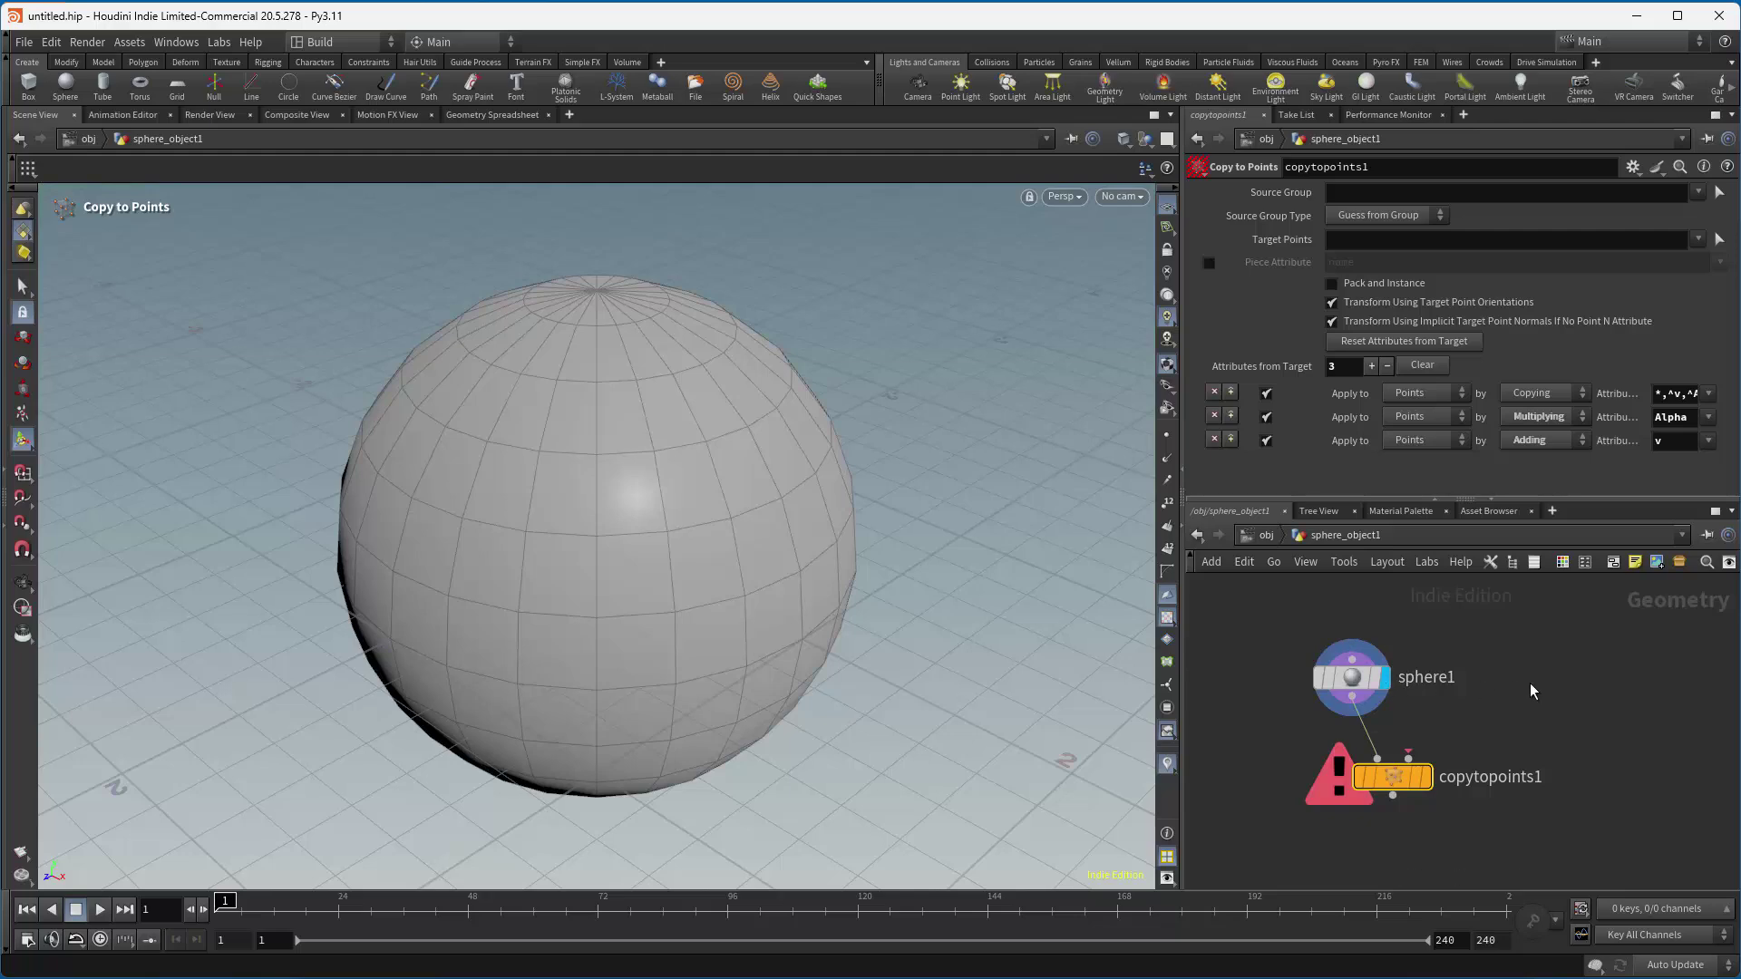
Add a Circle (Polygons) node, wire it into the second input of Copy to Points and display the copied result.
key(Tab)
text(cir)
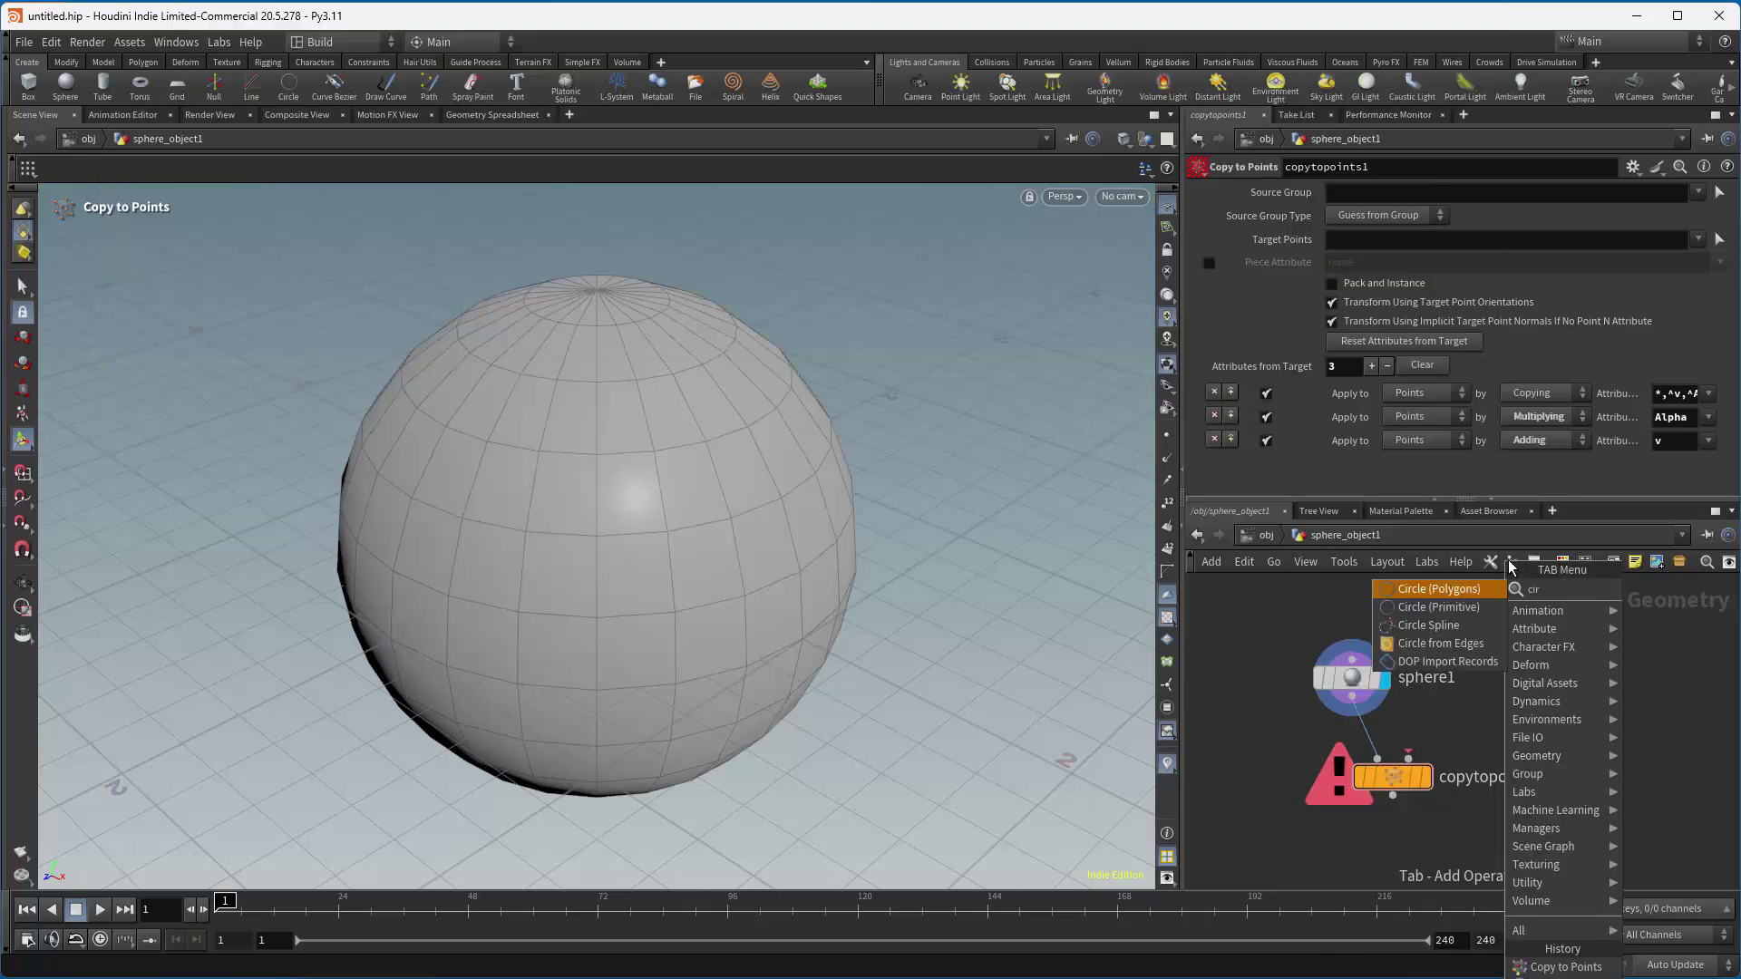
click(1453, 589)
click(1511, 682)
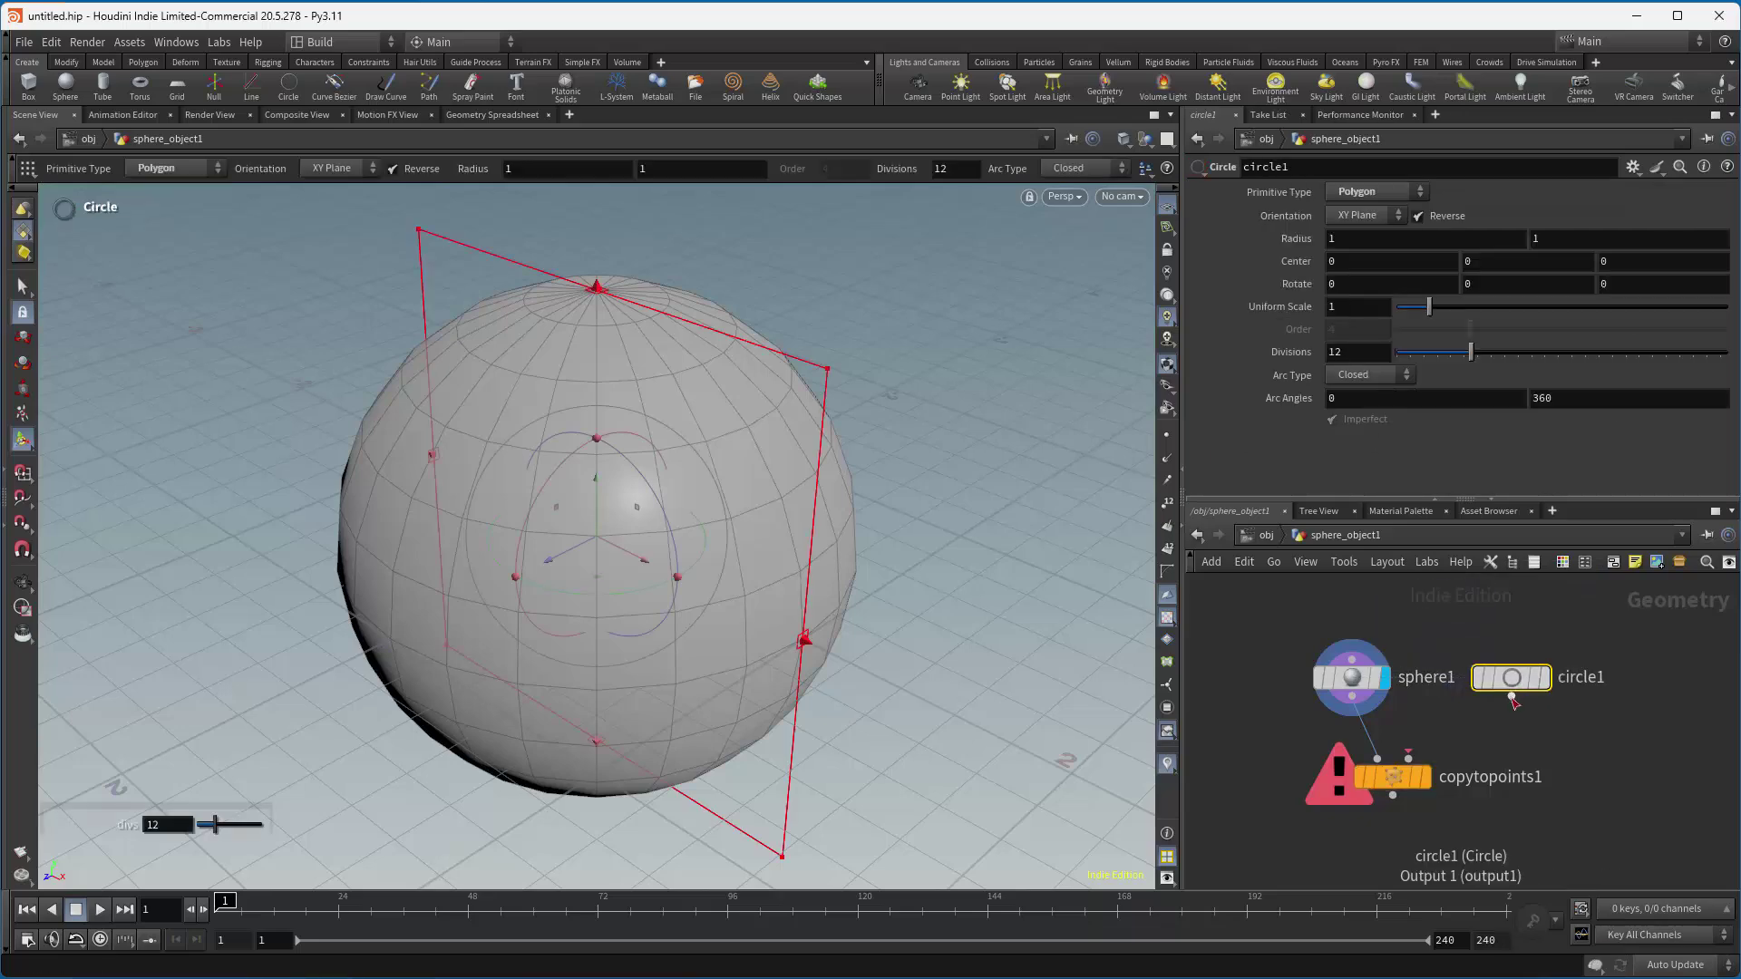
click(1511, 697)
click(1408, 756)
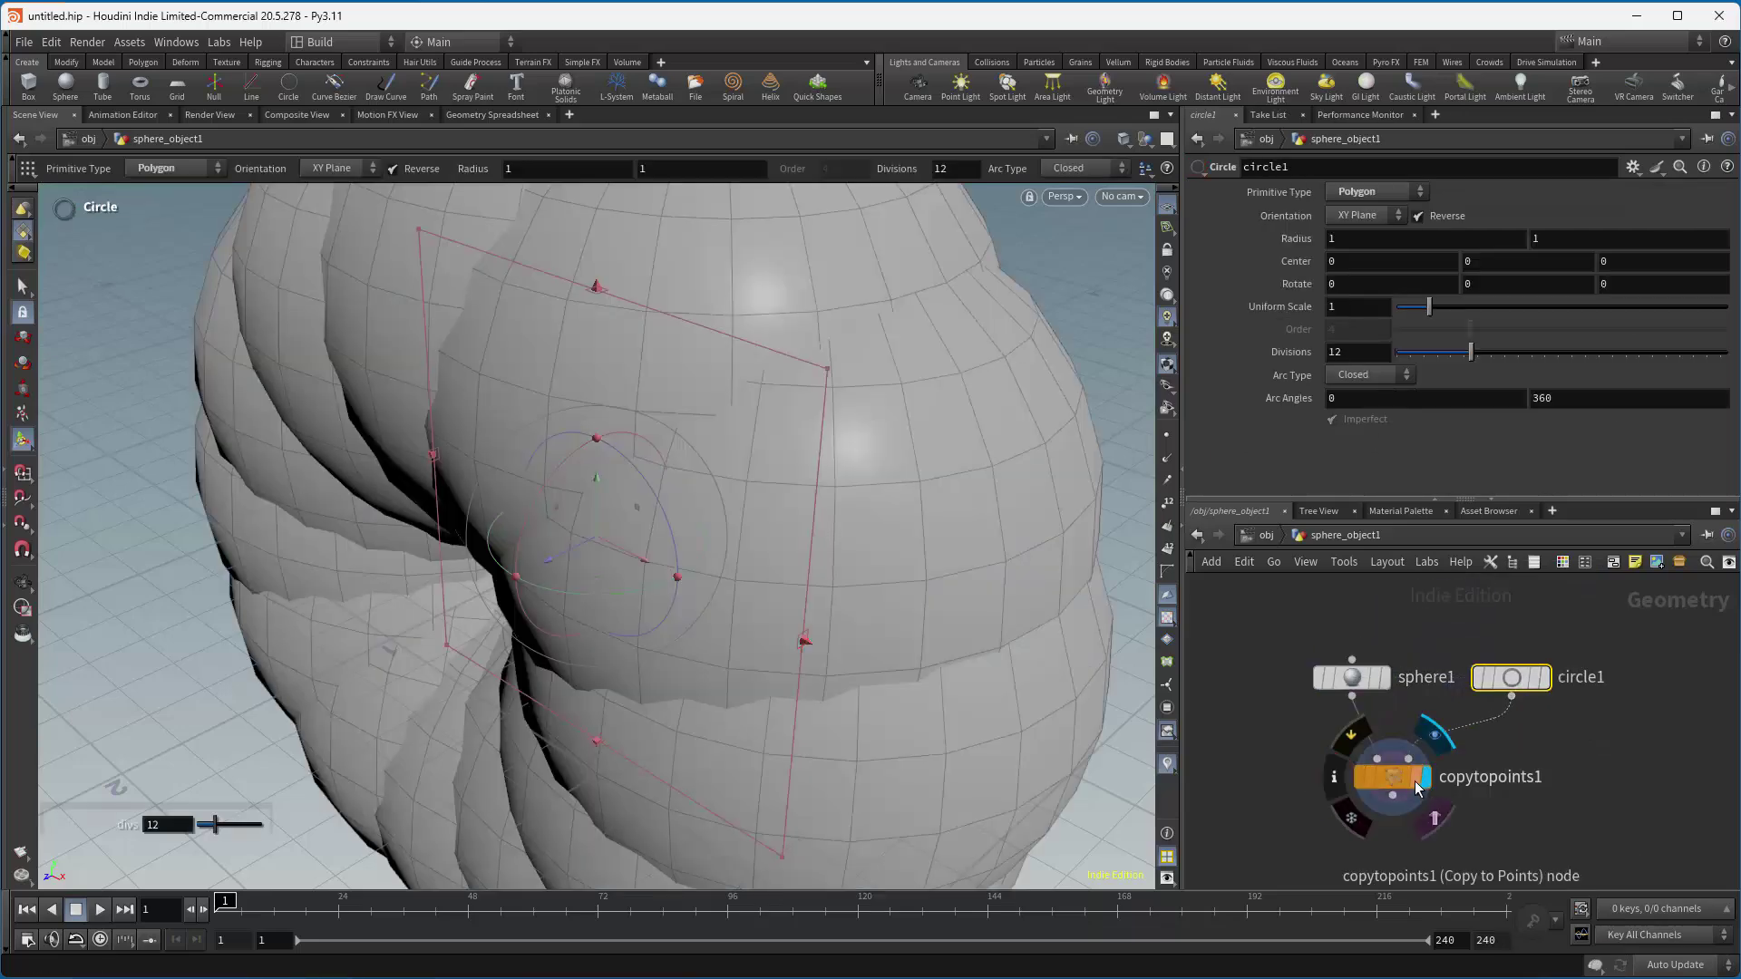
click(1404, 780)
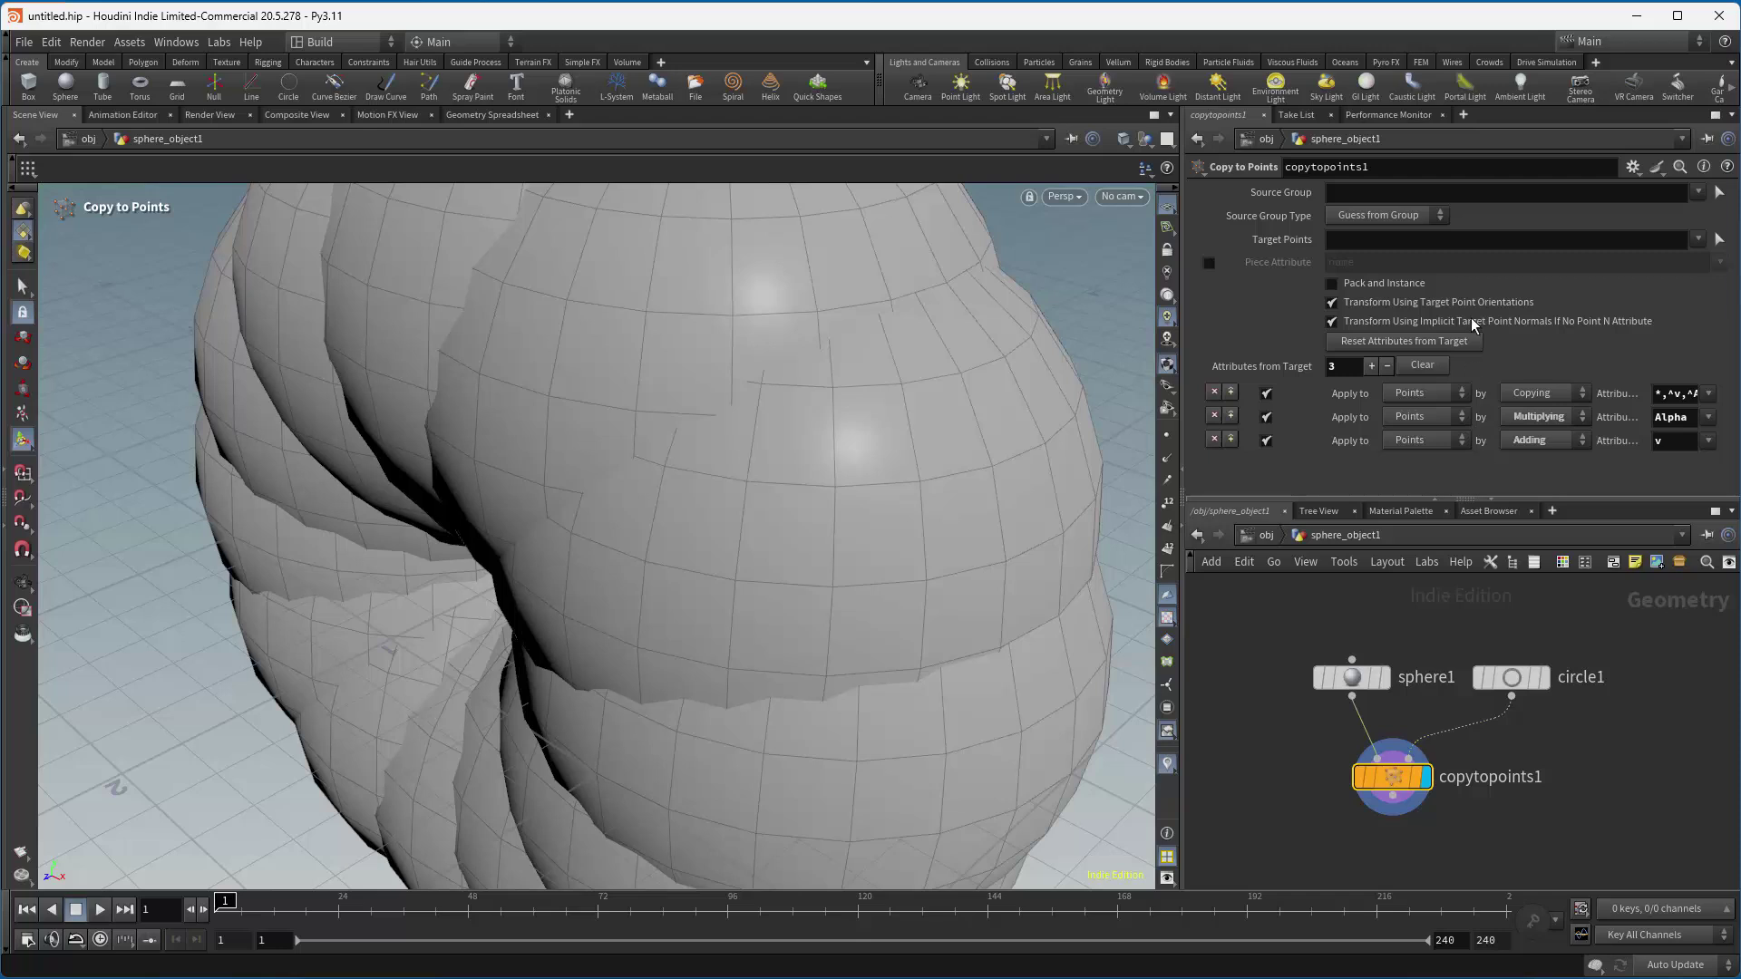
Reduce the sphere node's uniform scale to 0.23 so the copies separate around the circle.
click(1507, 669)
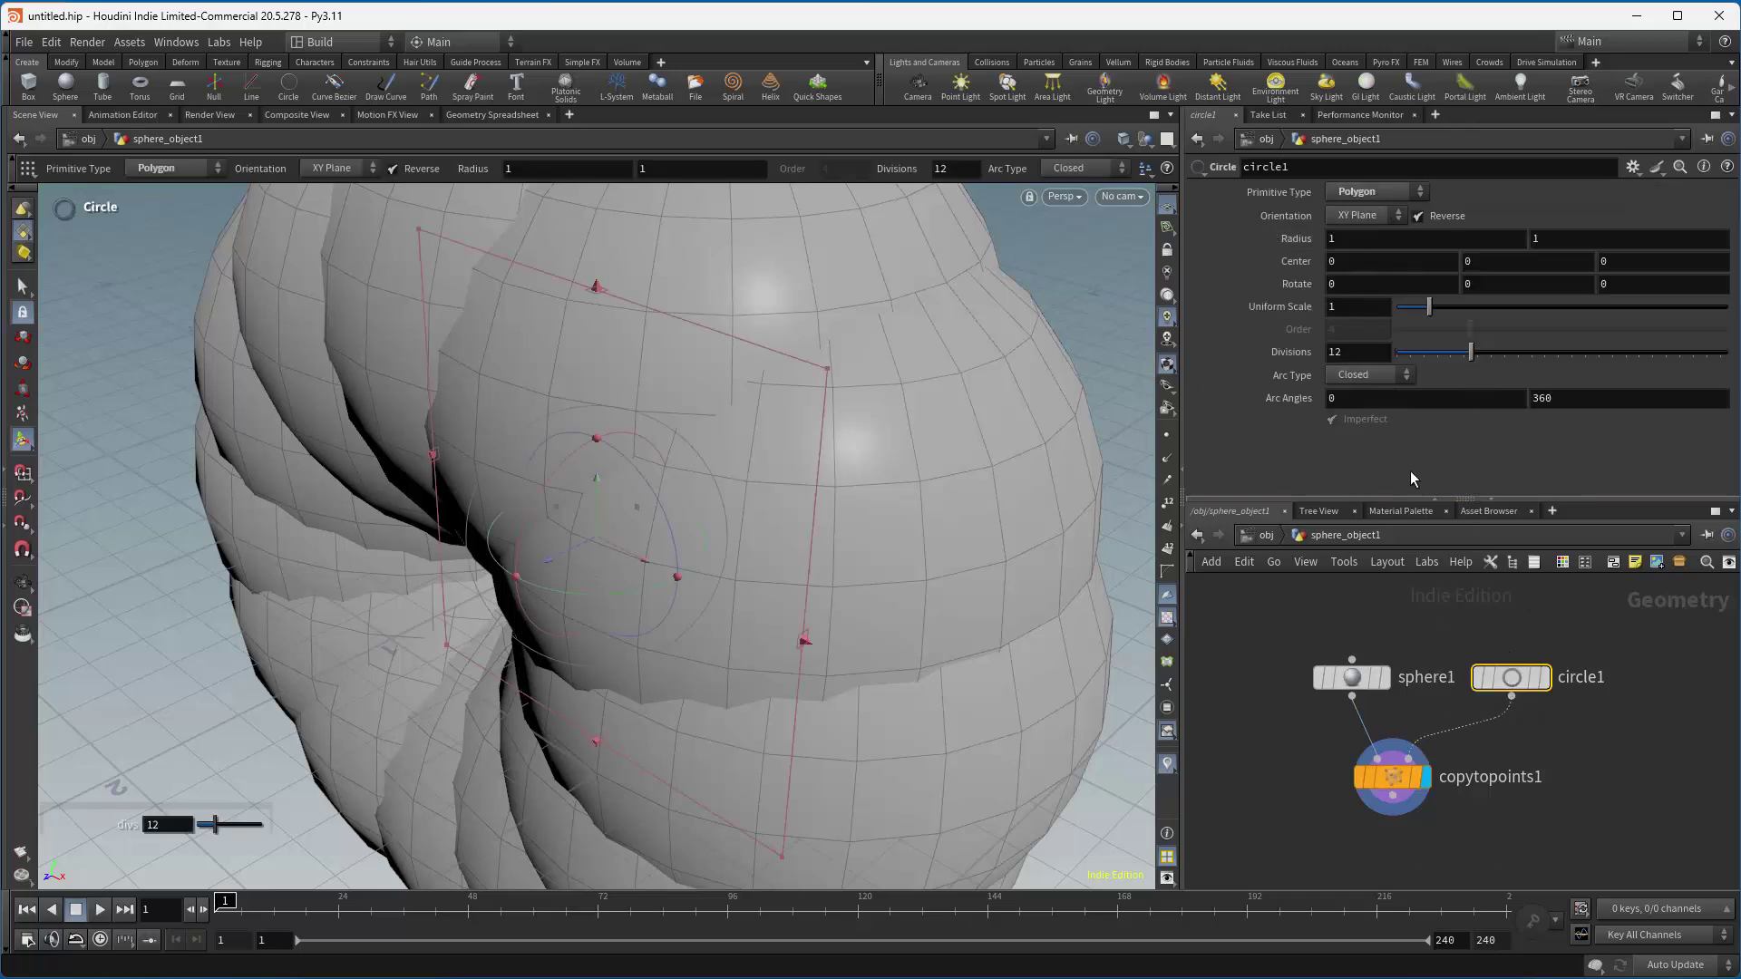
click(1355, 677)
drag(1430, 307, 1406, 316)
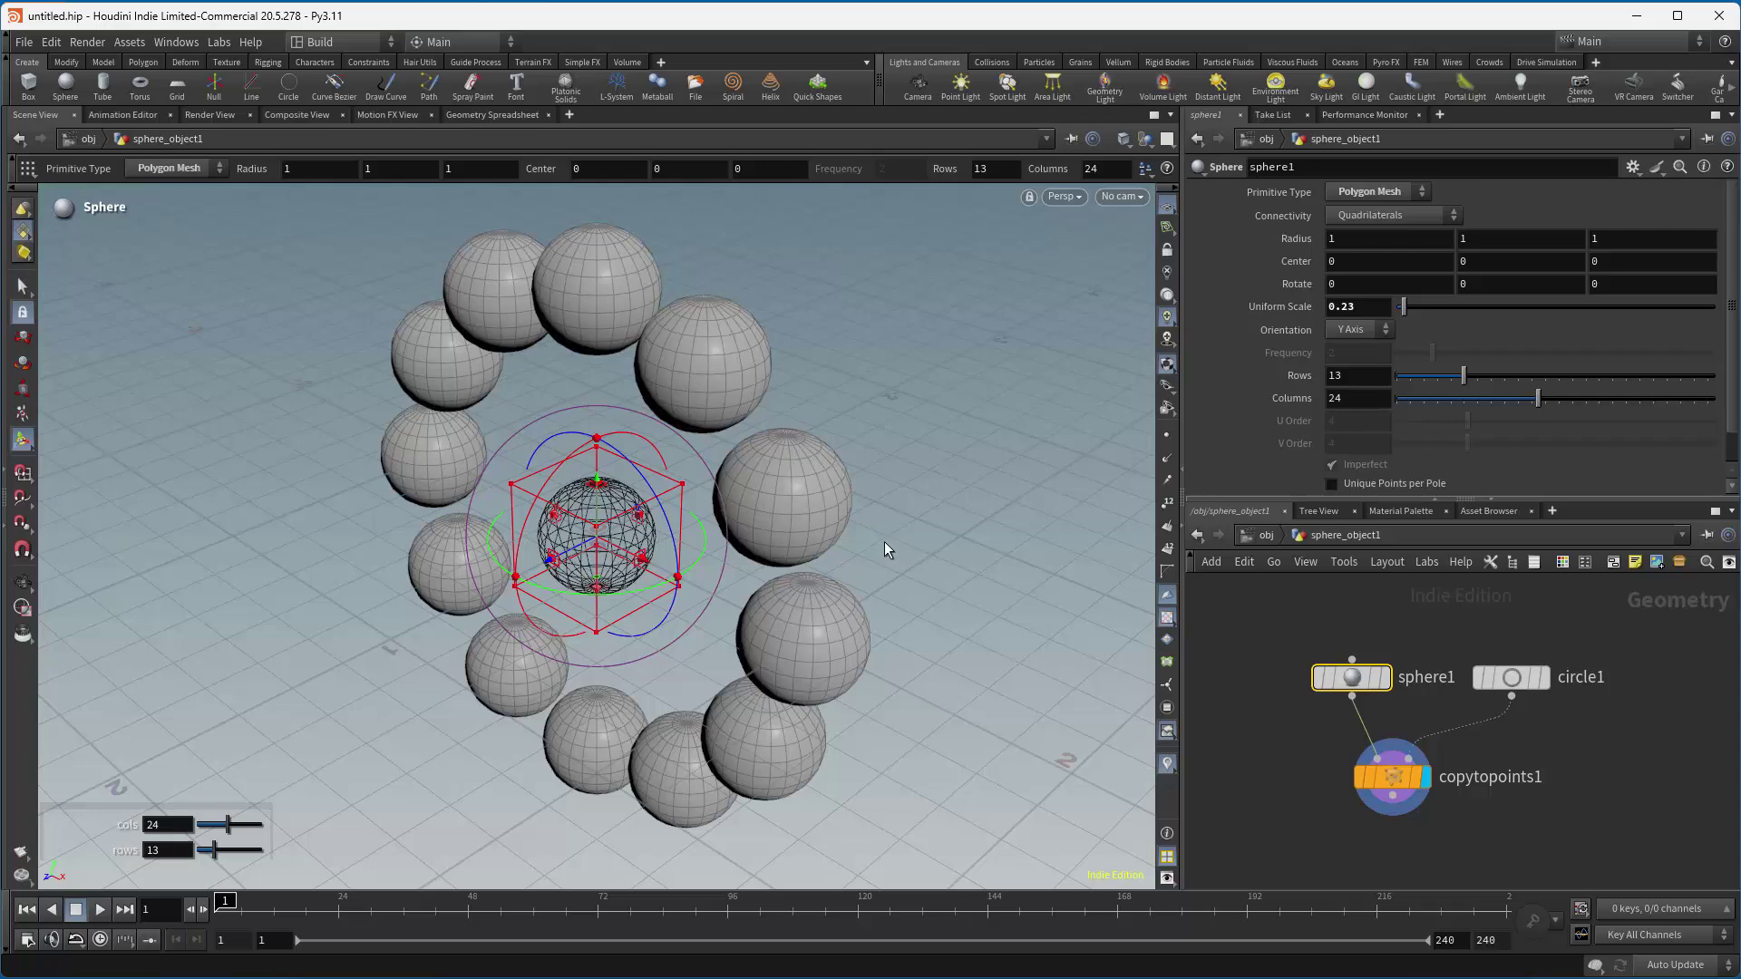
key(Escape)
drag(869, 529, 944, 459)
key(Return)
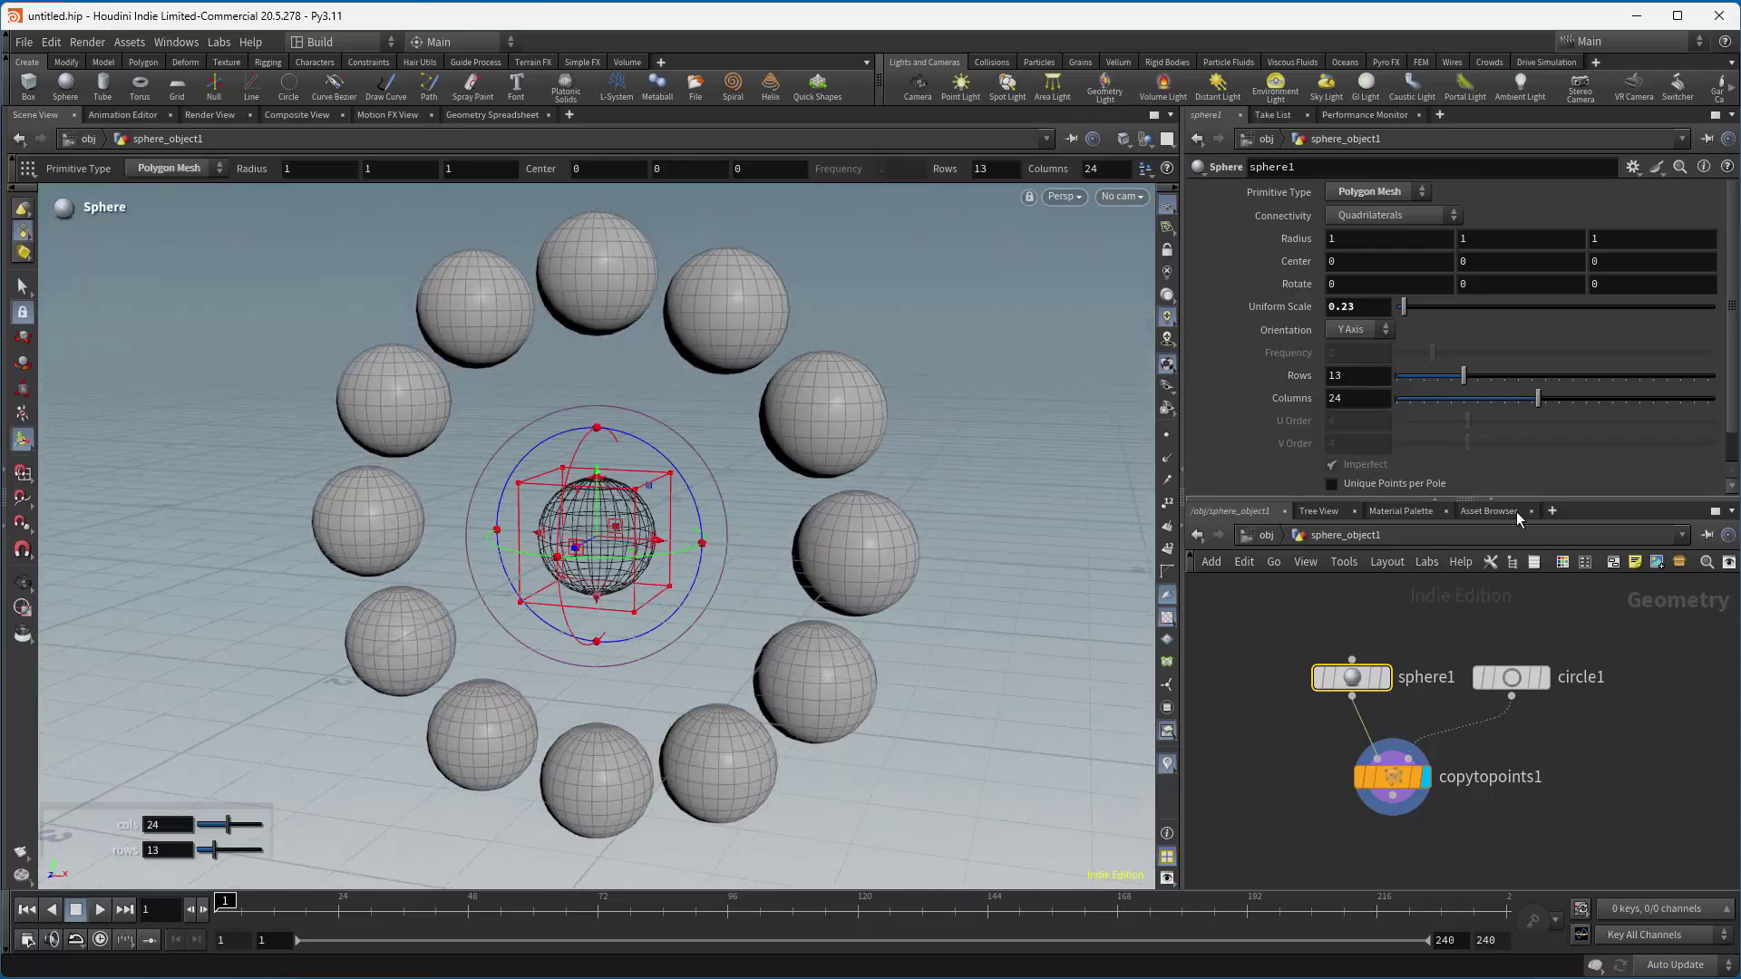
Set the circle's divisions to 37 and the sphere's uniform scale to 0.1.
click(1512, 677)
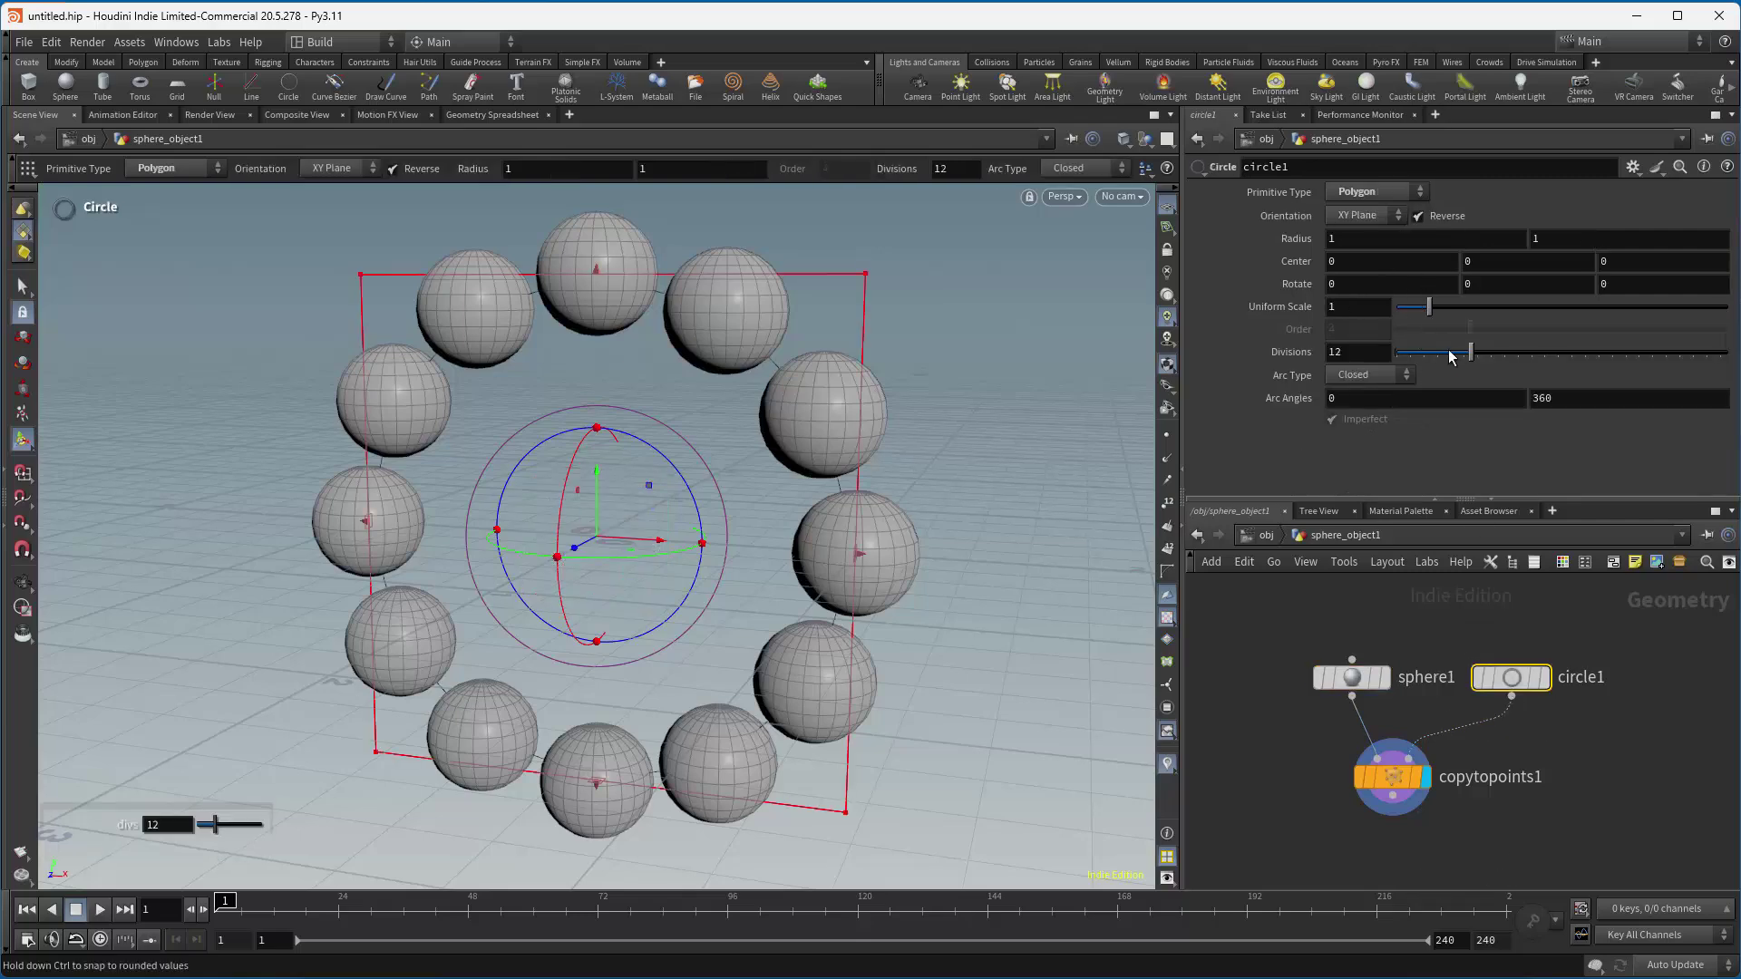
drag(1471, 358, 1643, 354)
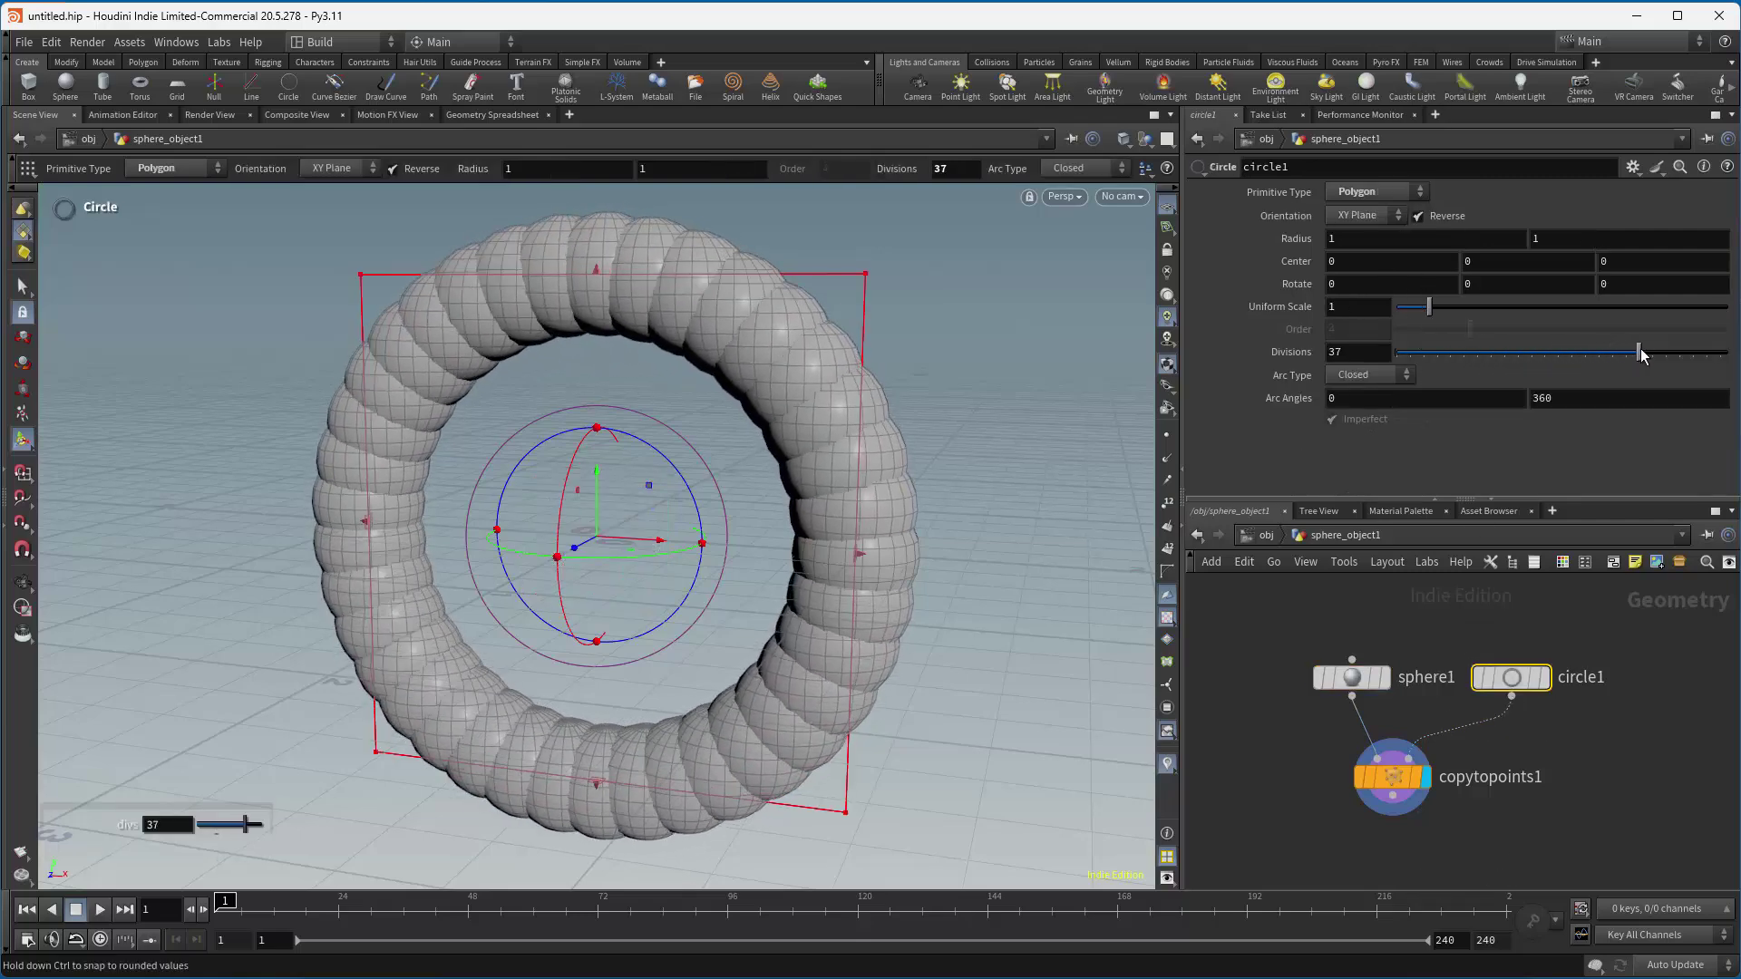
click(1351, 677)
drag(1334, 307, 1360, 306)
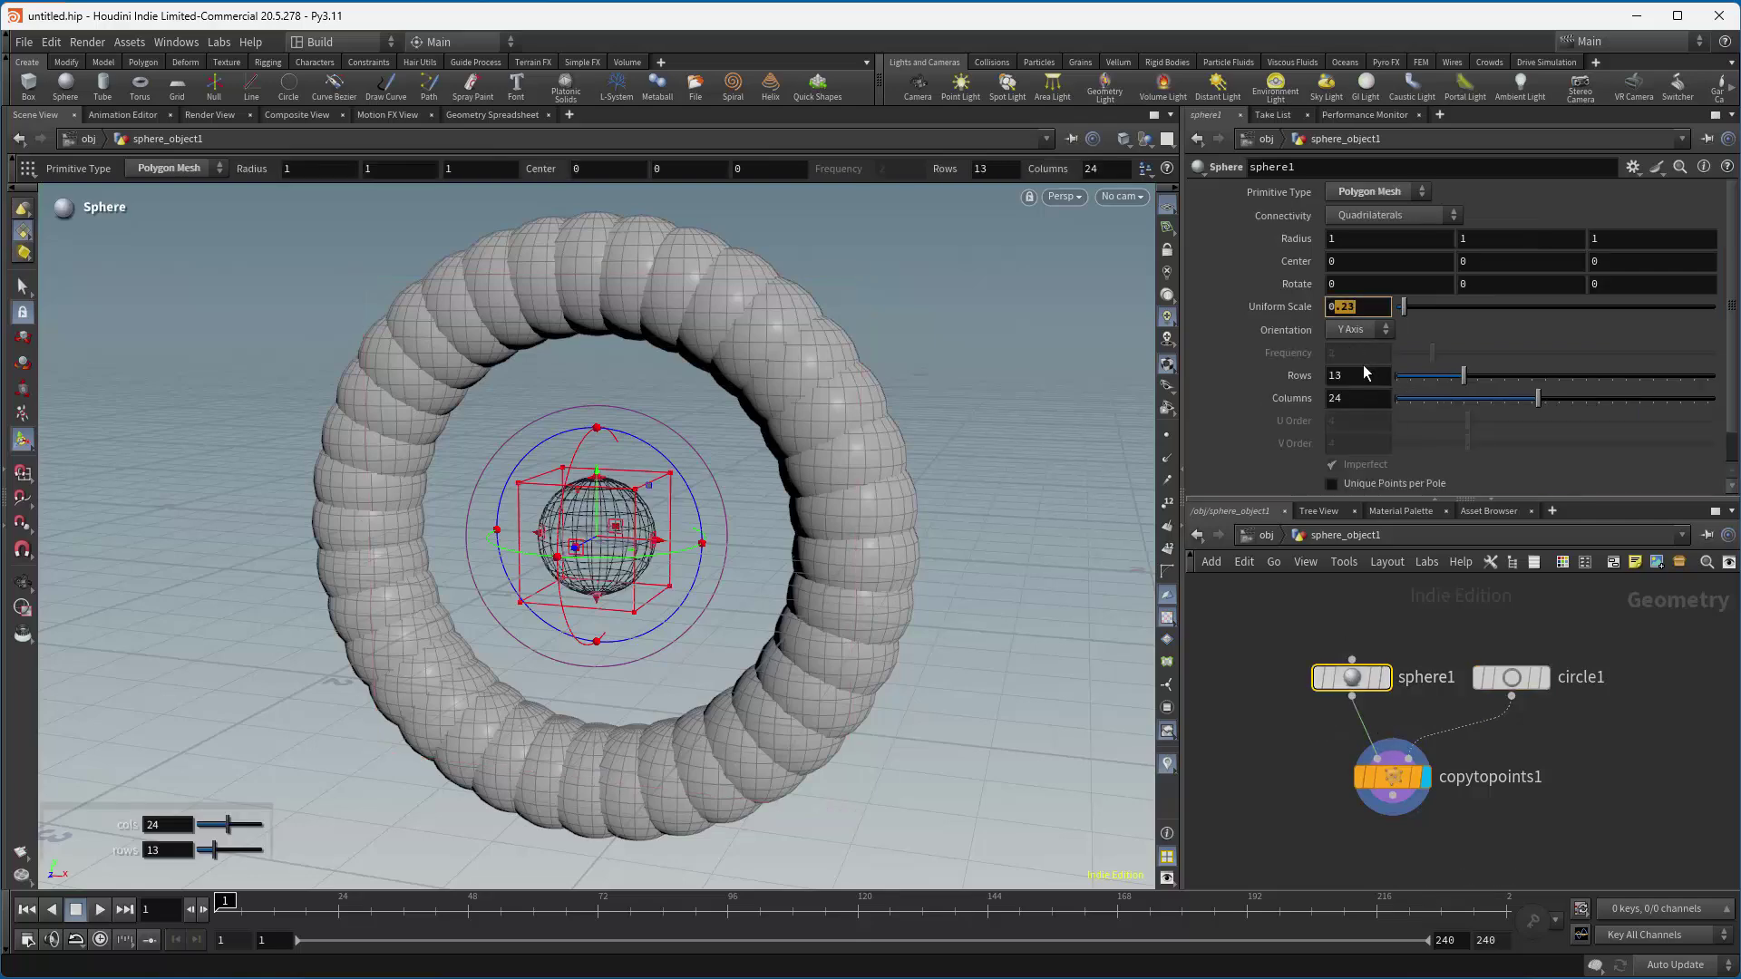
text(.1)
key(Return)
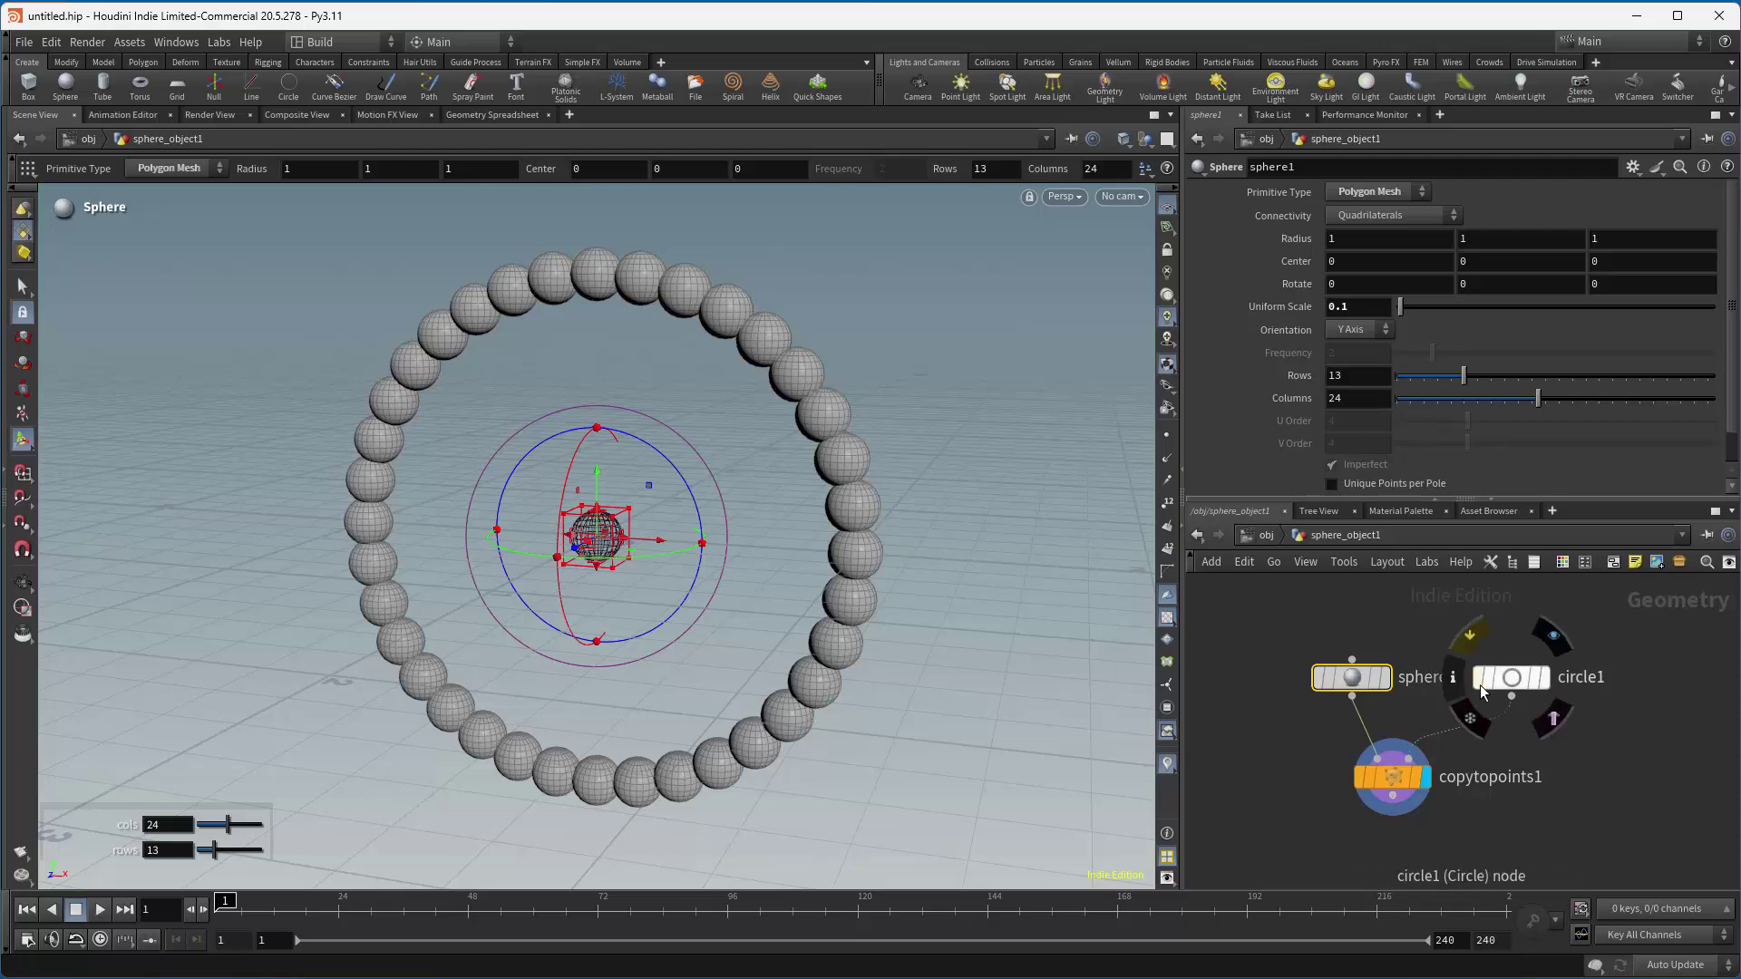
click(1510, 682)
click(1351, 677)
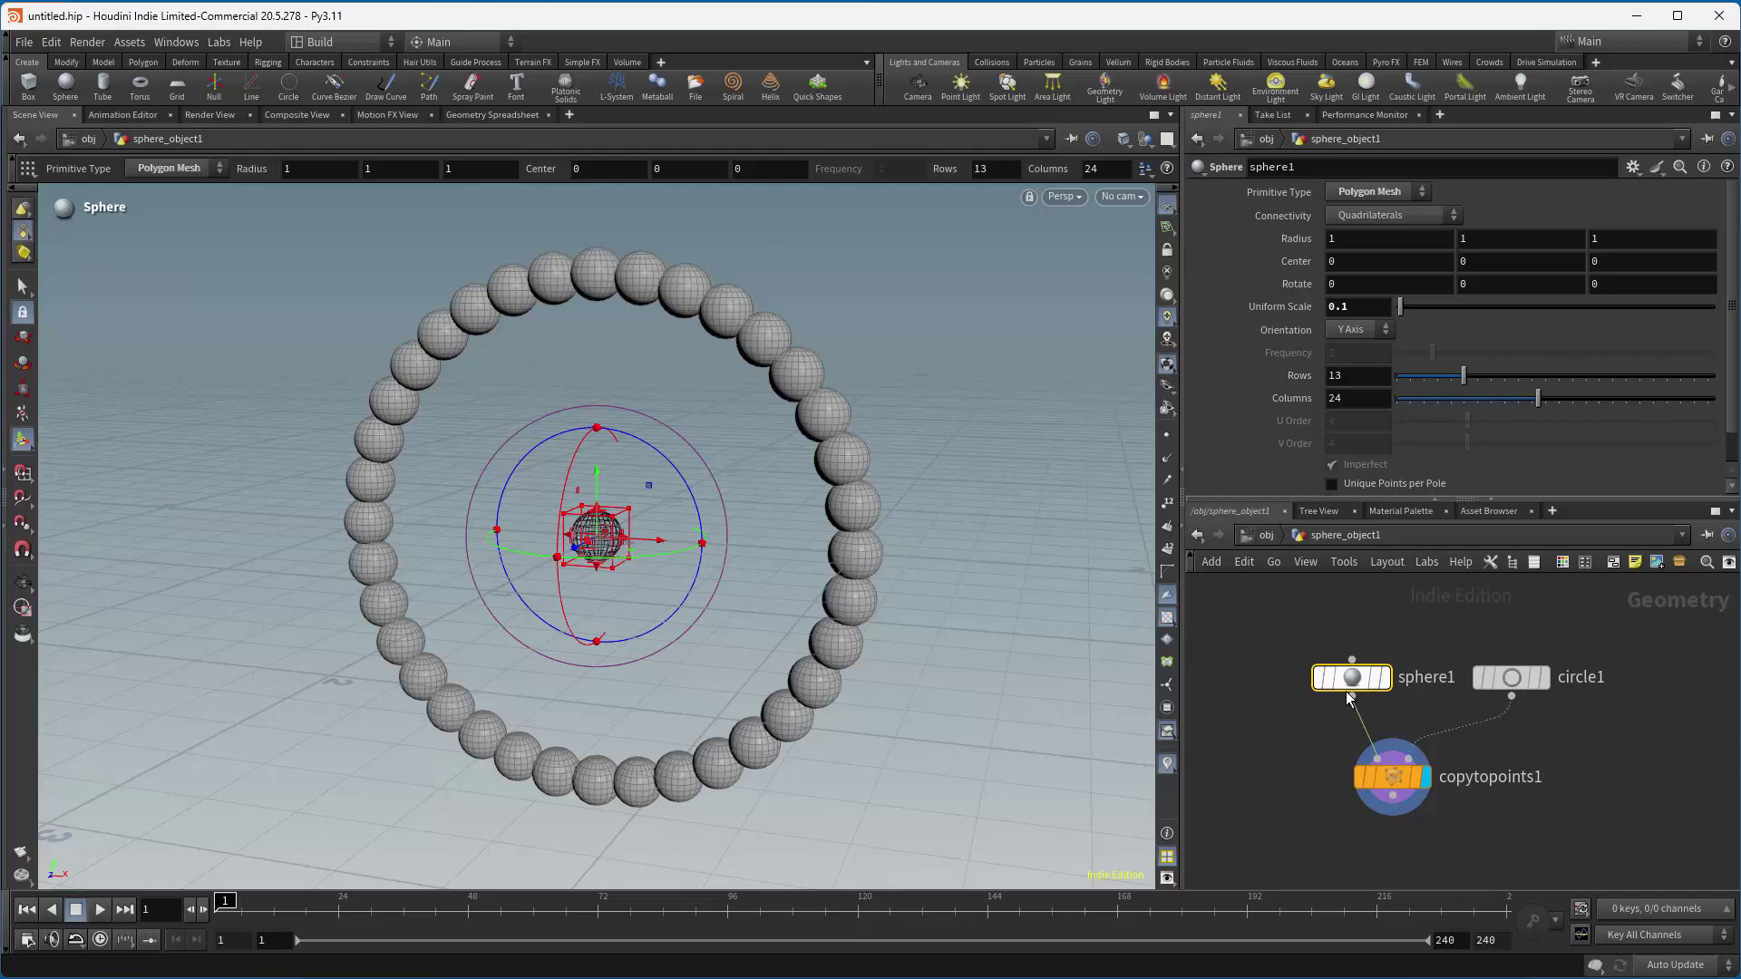
click(1394, 780)
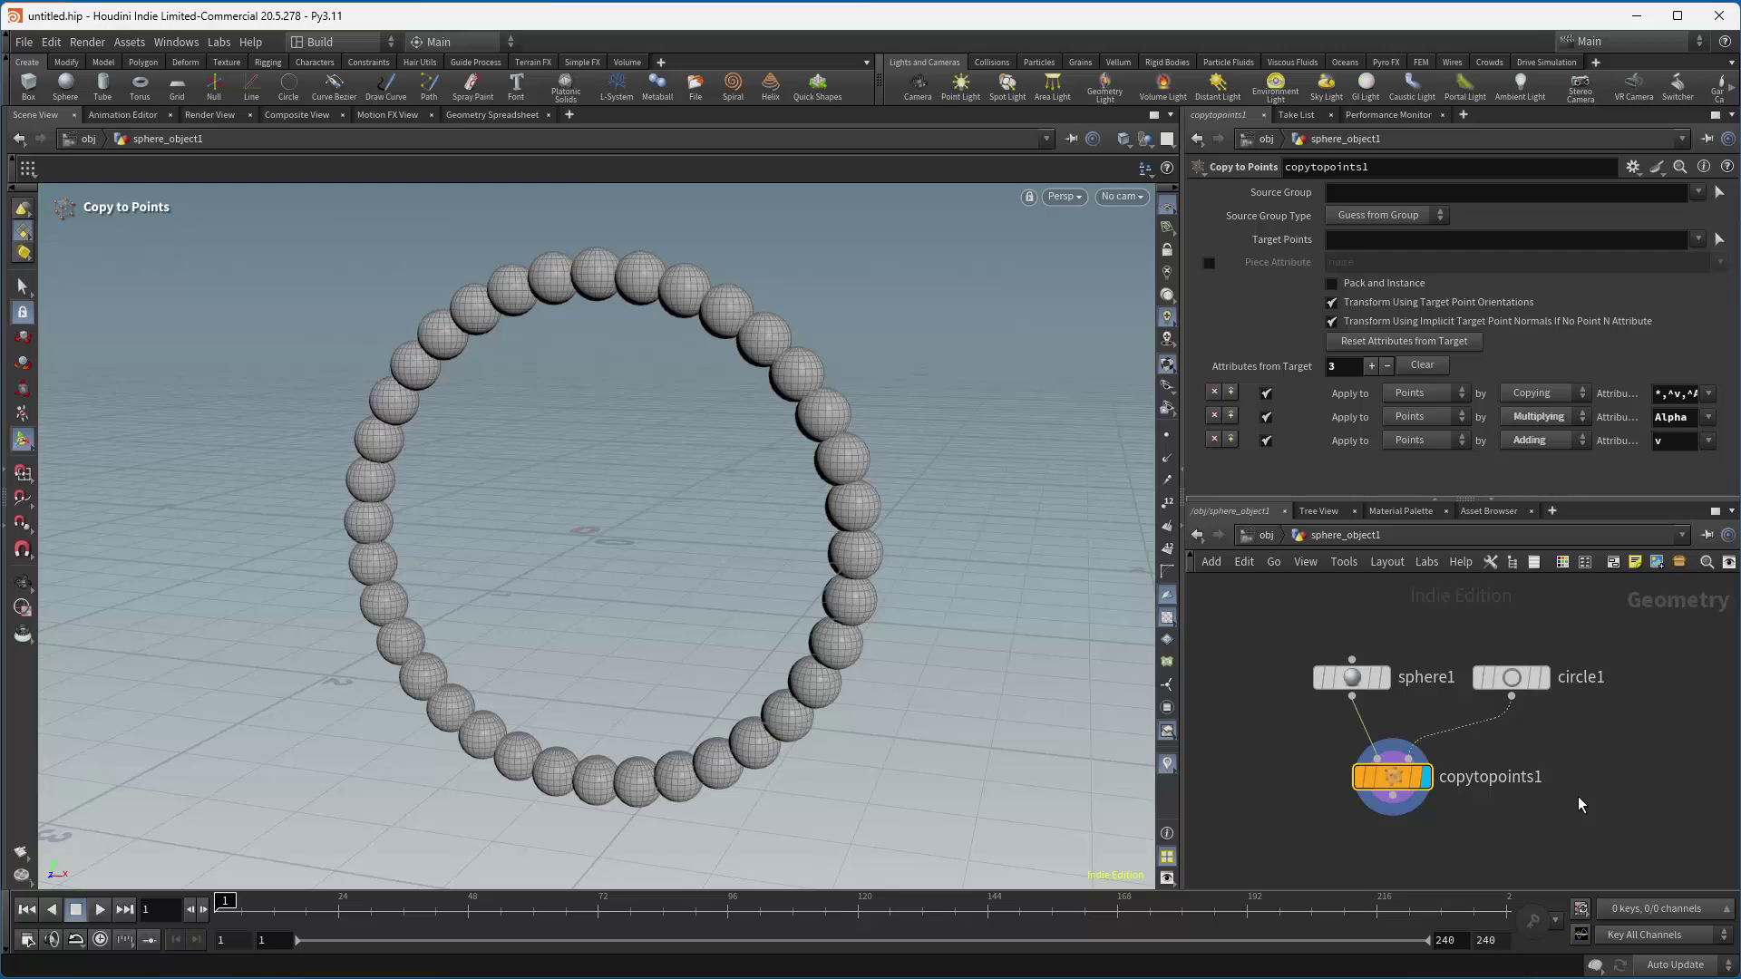
click(1360, 680)
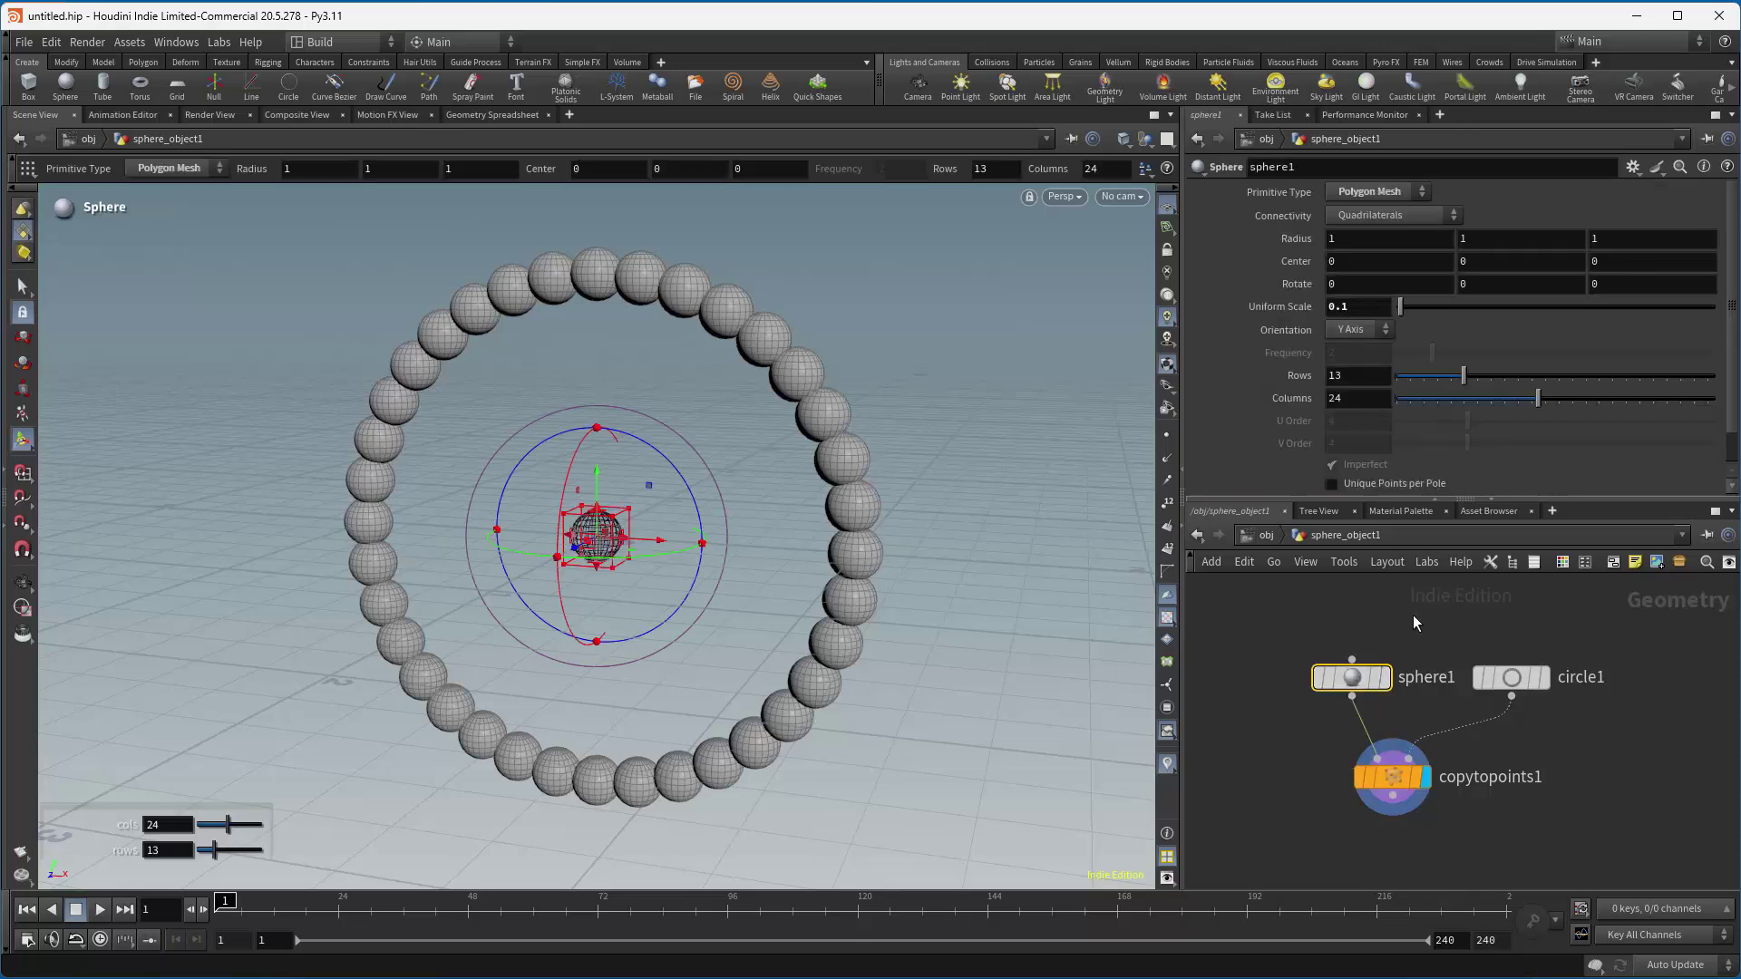
Return to the object level and open the parameter interface editor for the sphere_object1 node.
click(1267, 535)
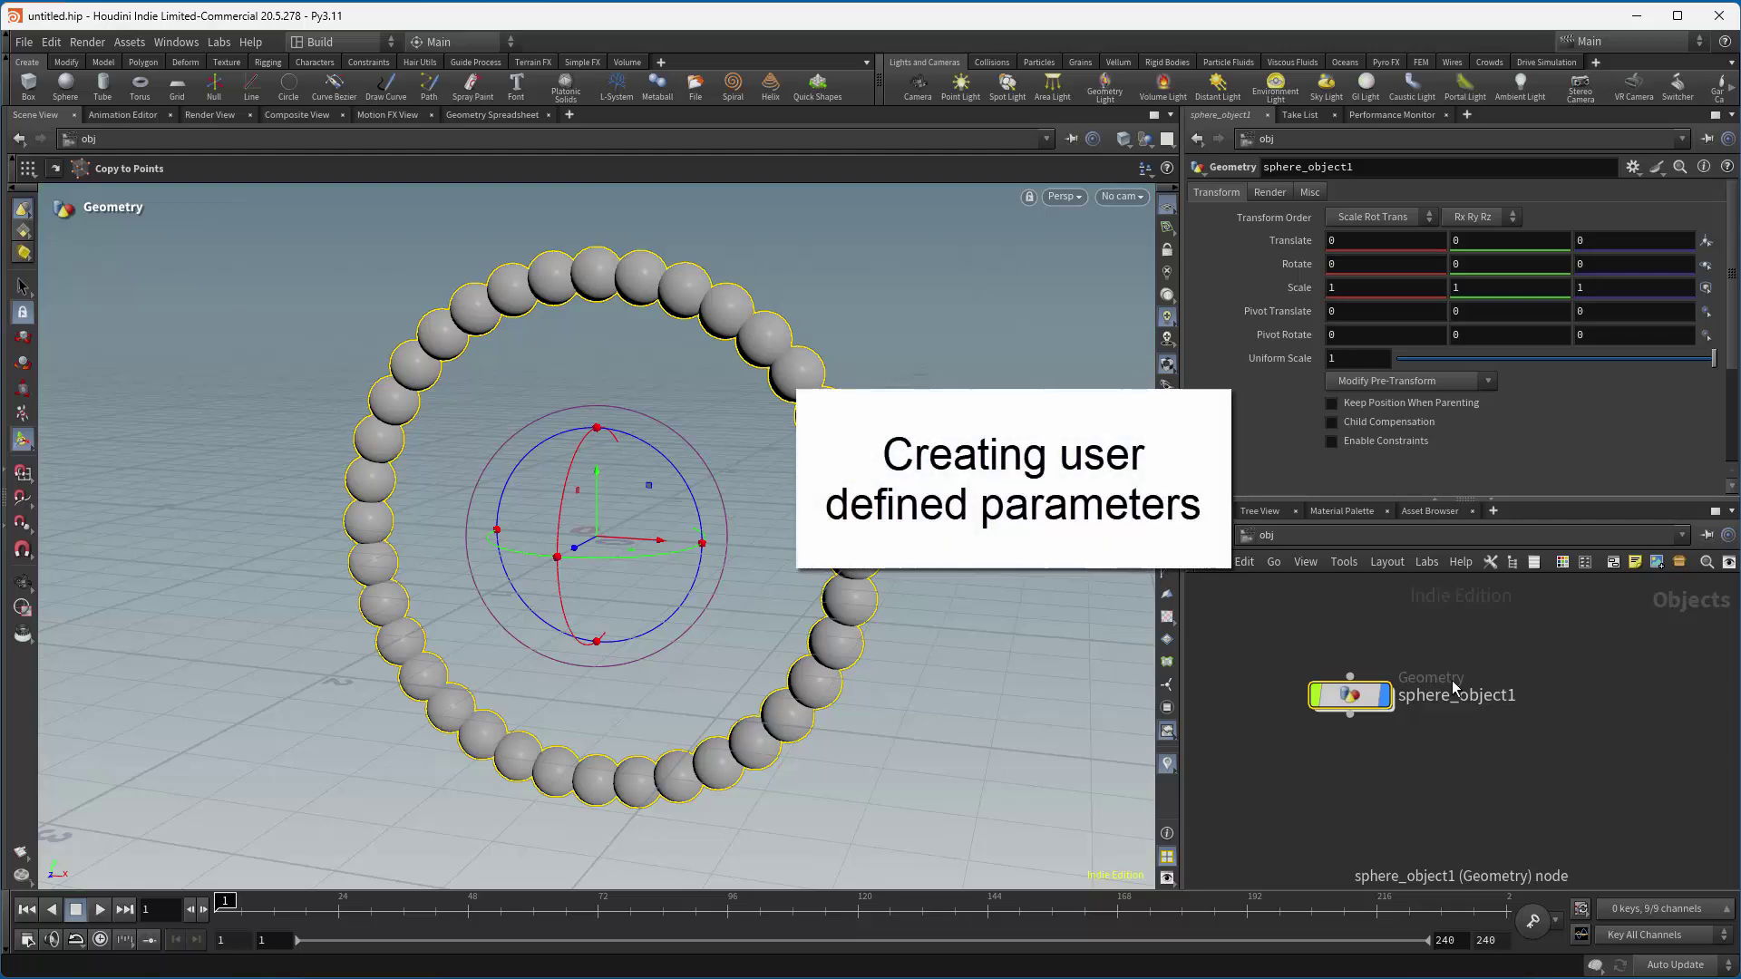
click(1632, 168)
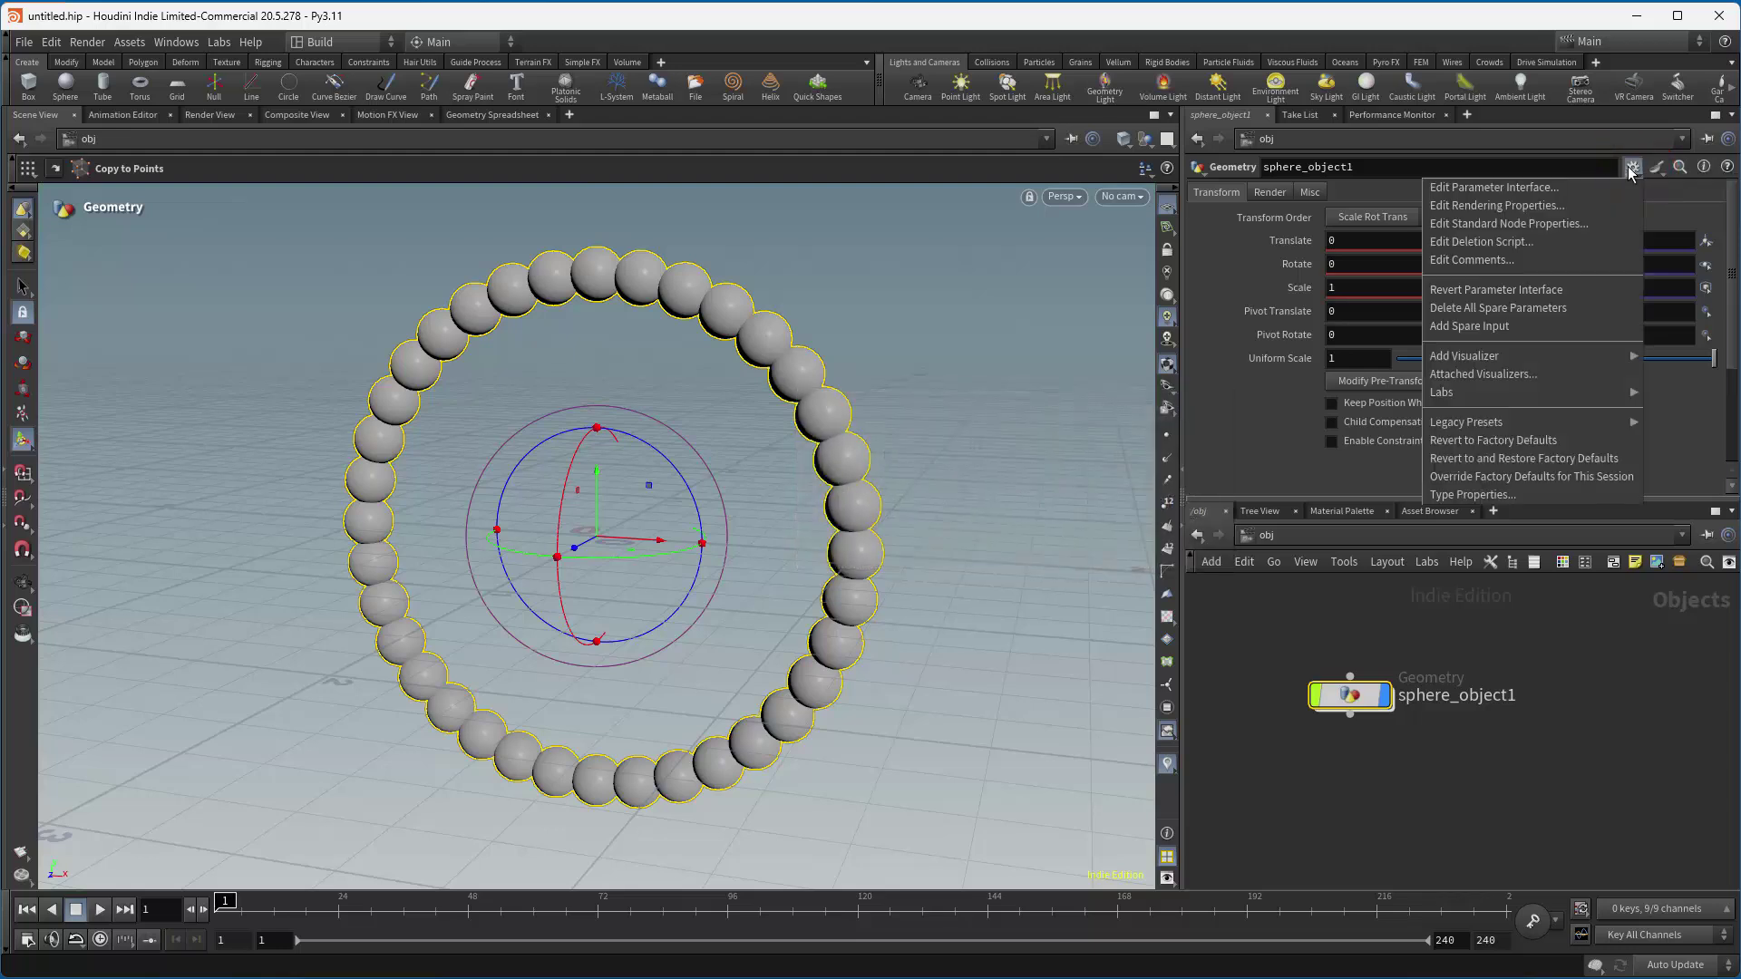
click(1549, 190)
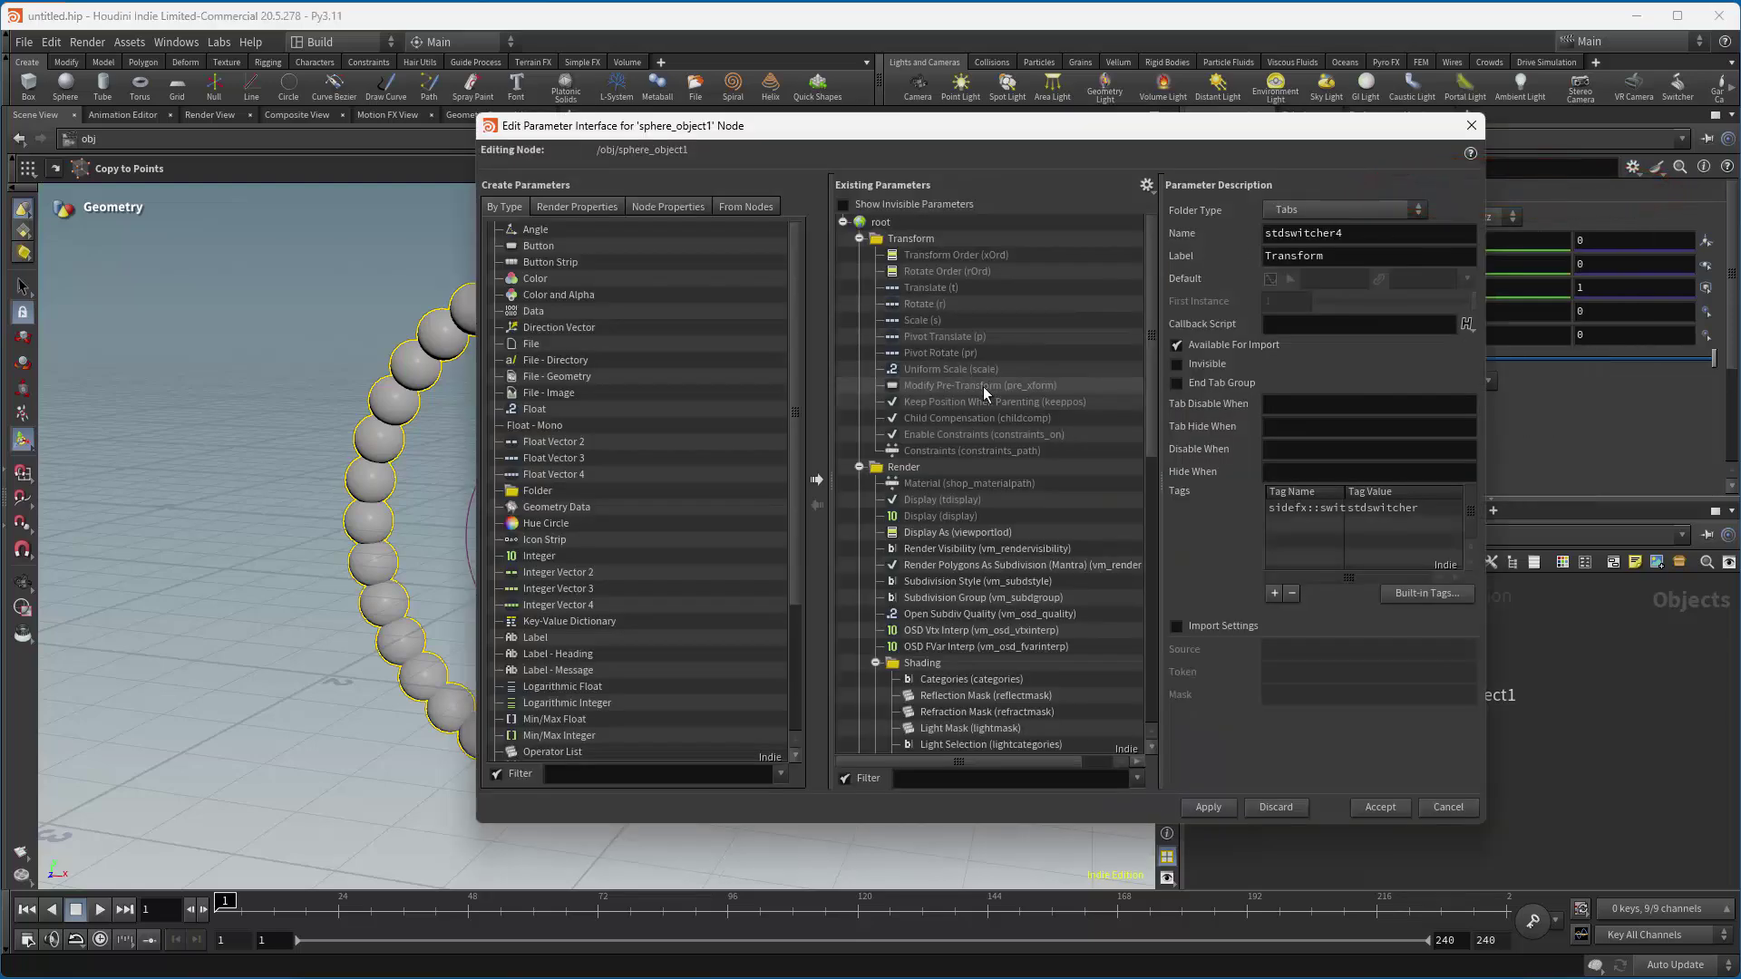
drag(1063, 129, 1014, 134)
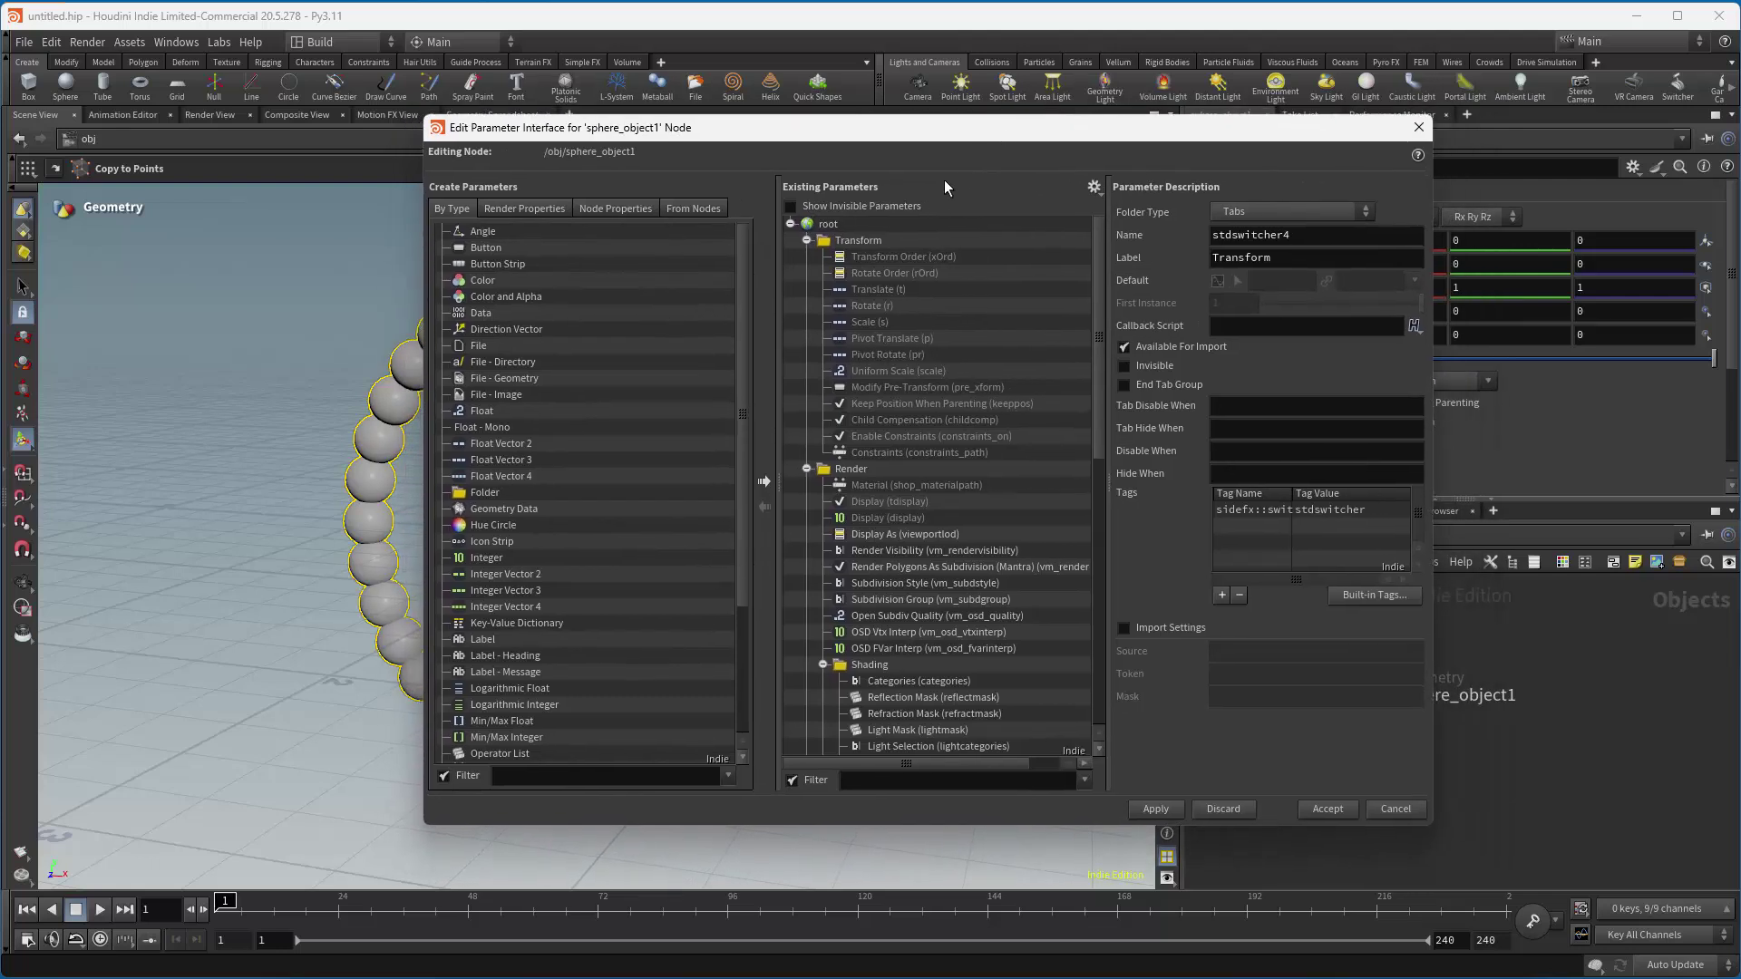
Add two Float parameters to sphere_object1 at root level, above the Transform folder.
drag(478, 418, 848, 240)
drag(502, 416, 838, 243)
Give the first new Float parameter the name kermit and the label Kermit.
click(869, 240)
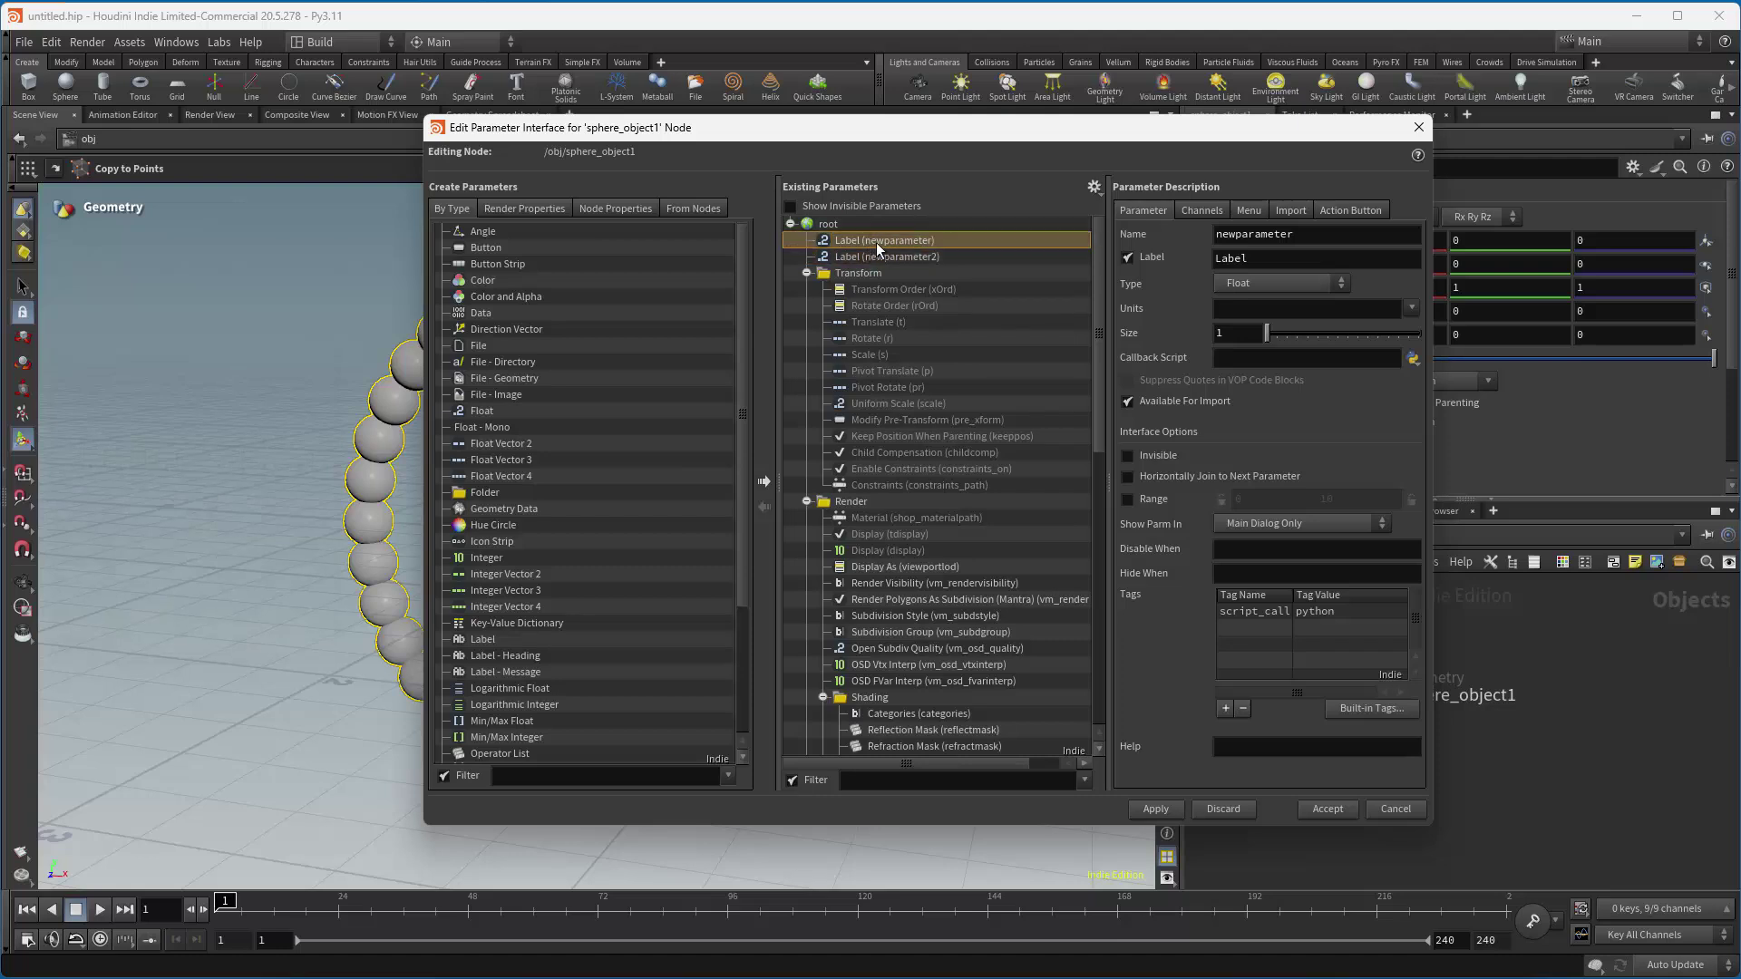
double_click(1251, 236)
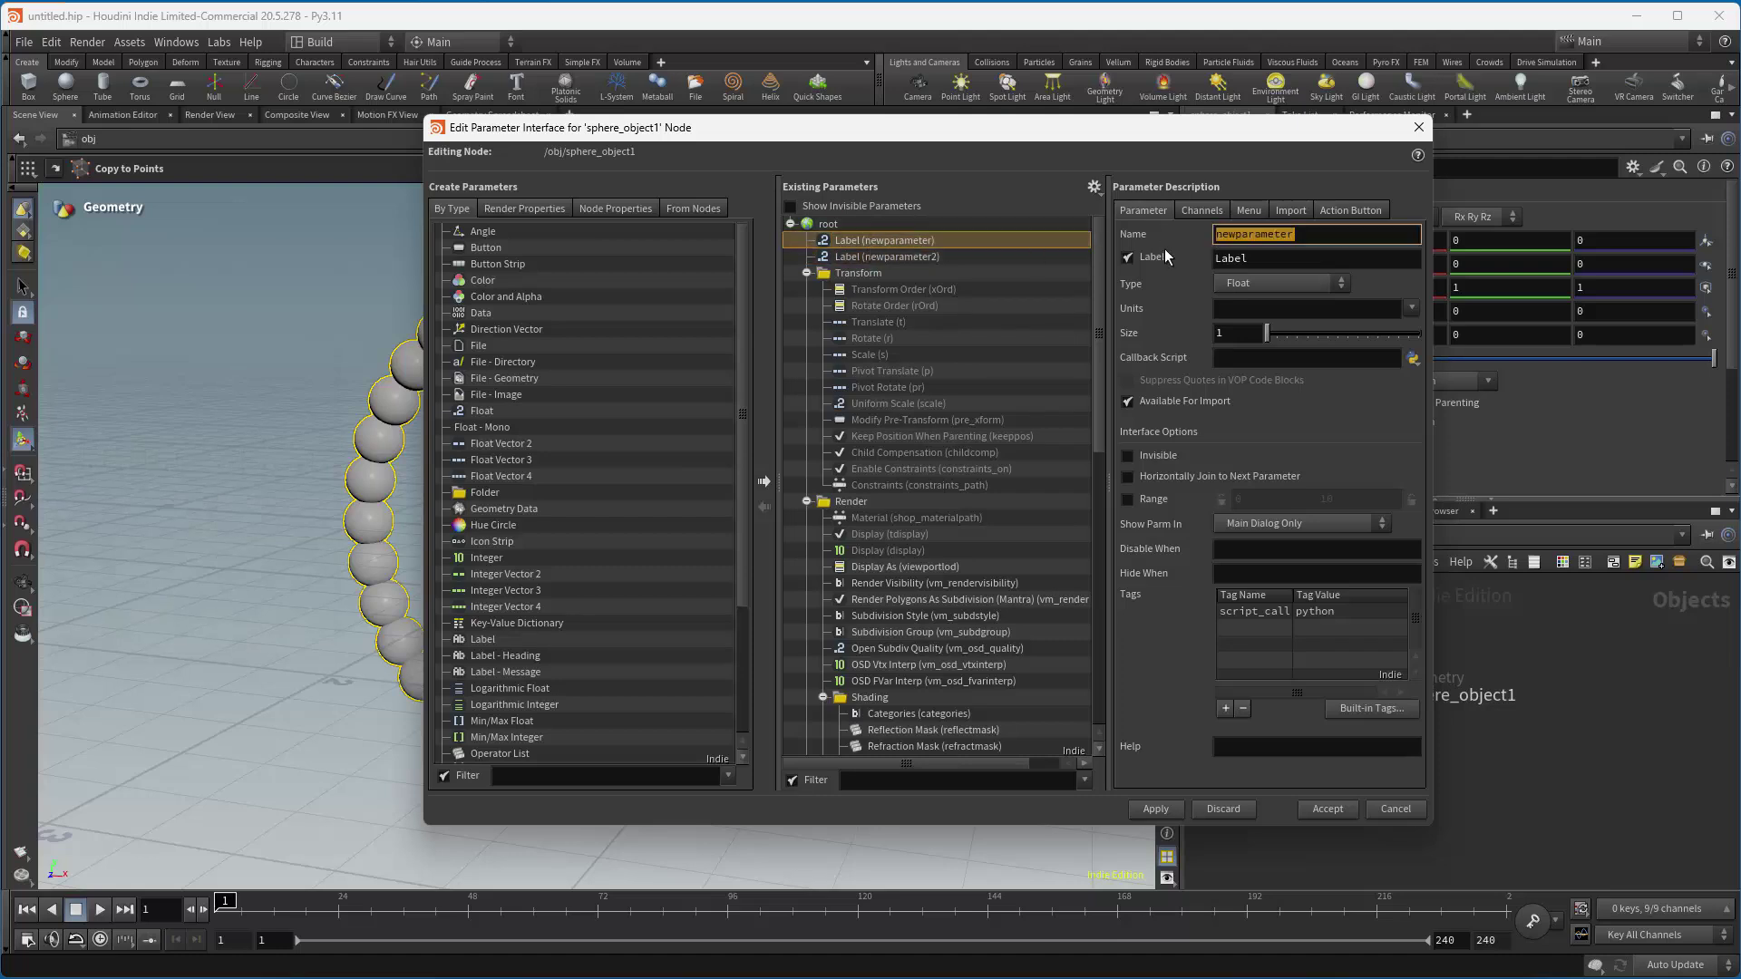
text(kermit)
key(Return)
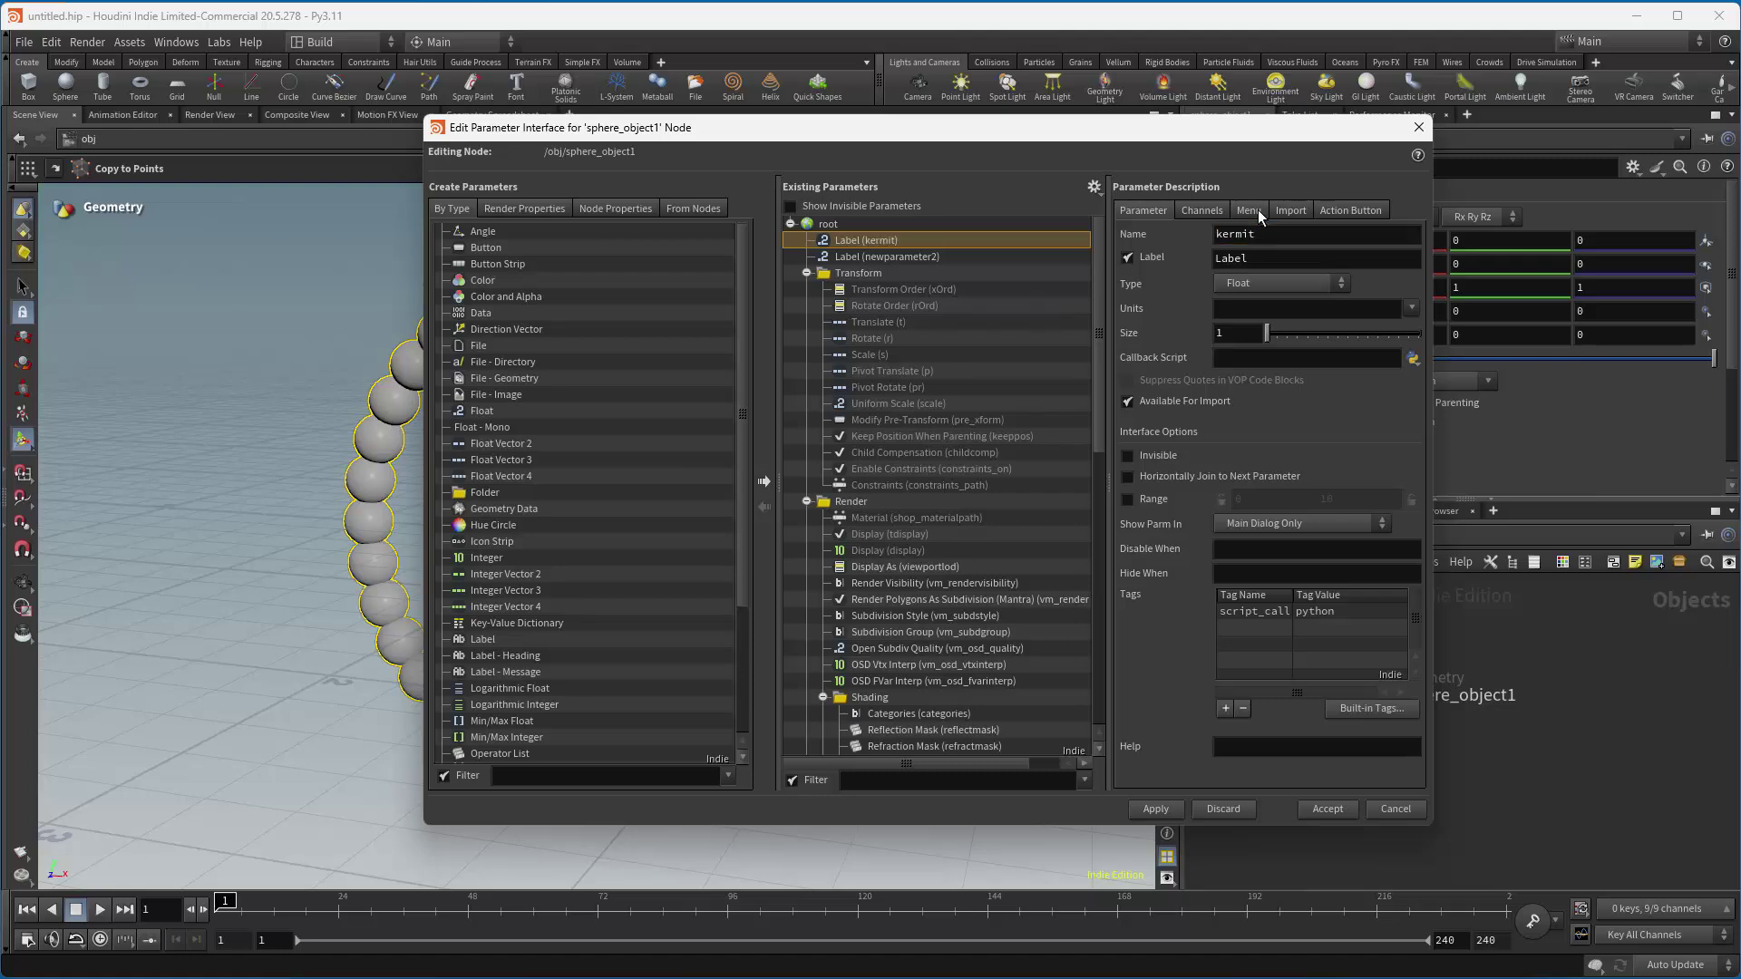
double_click(1256, 258)
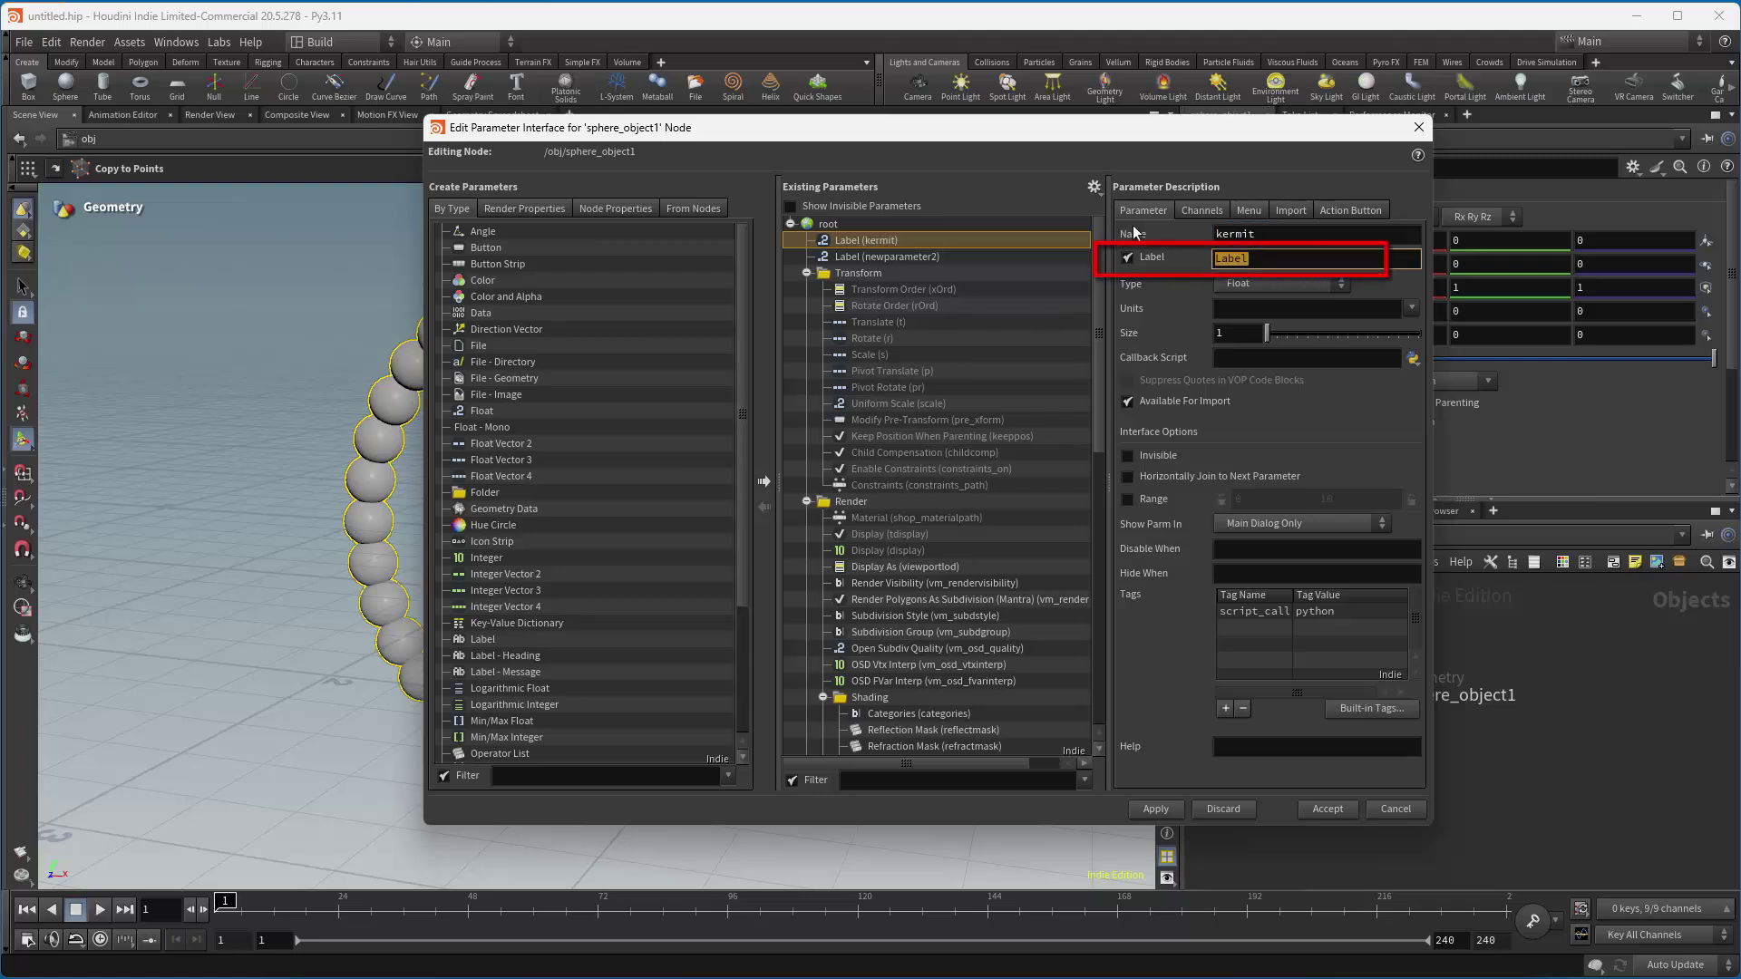
text(Kermit)
key(Return)
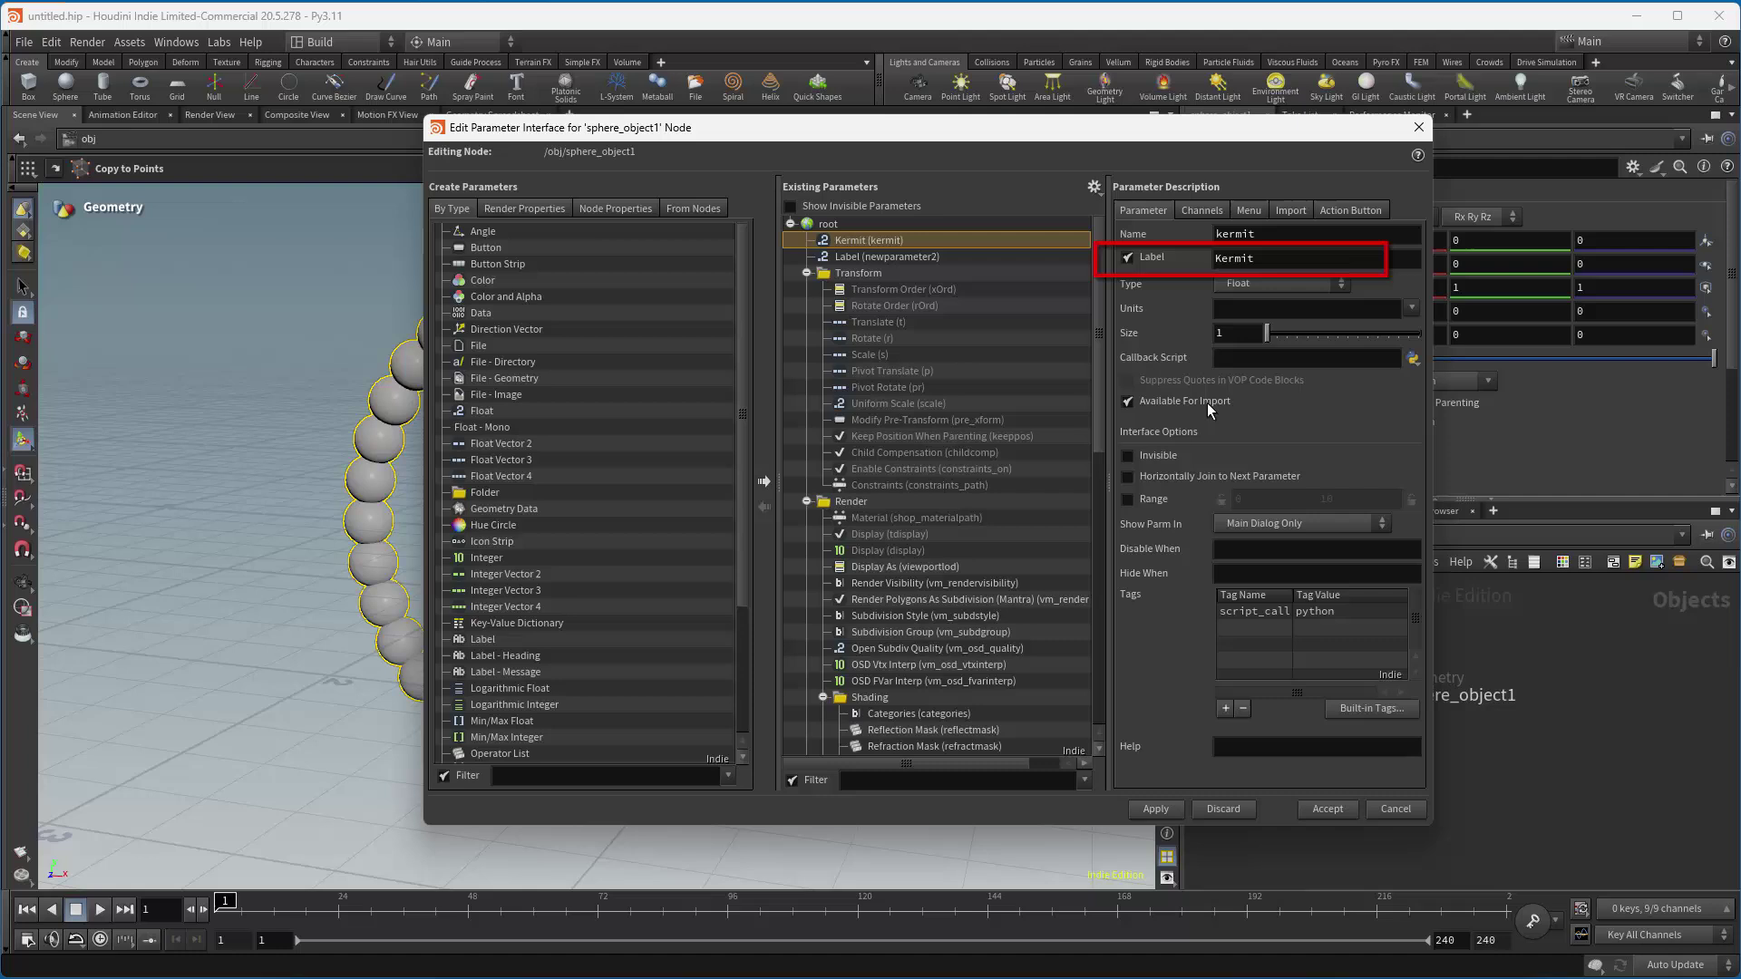
Apply the new parameters, move the interface editor clear of the node's parameters and raise the Kermit value to 2.97.
click(1165, 808)
drag(1200, 131, 923, 175)
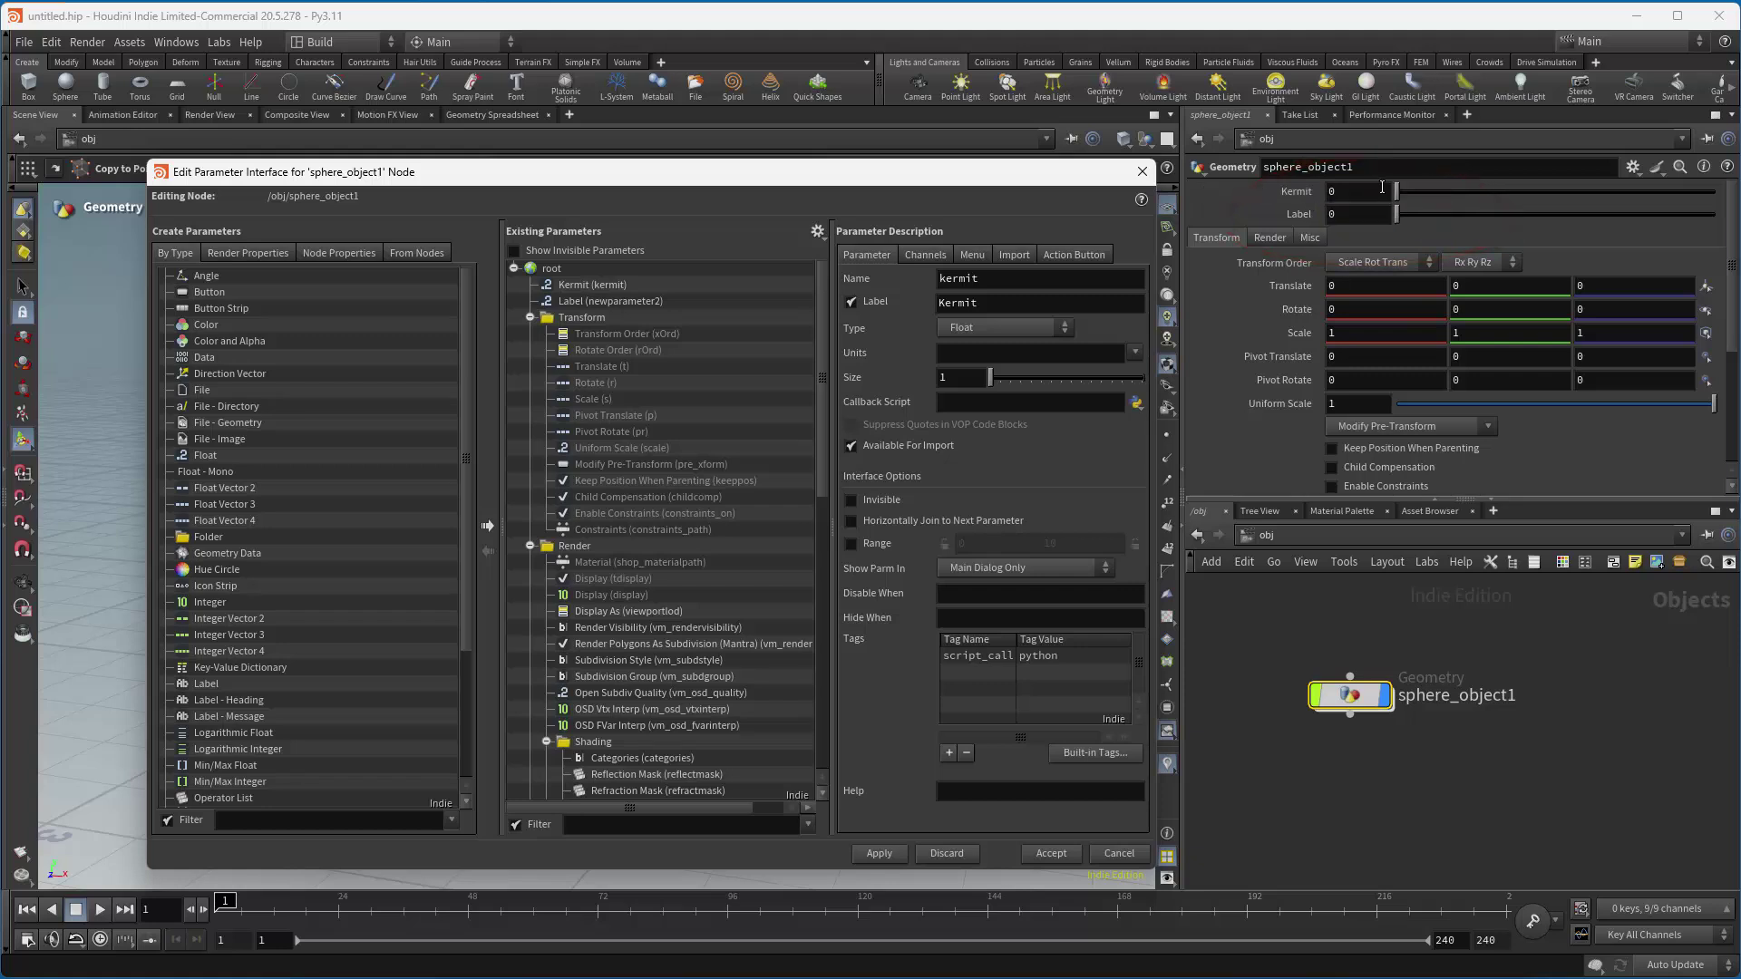
drag(1401, 191, 1542, 195)
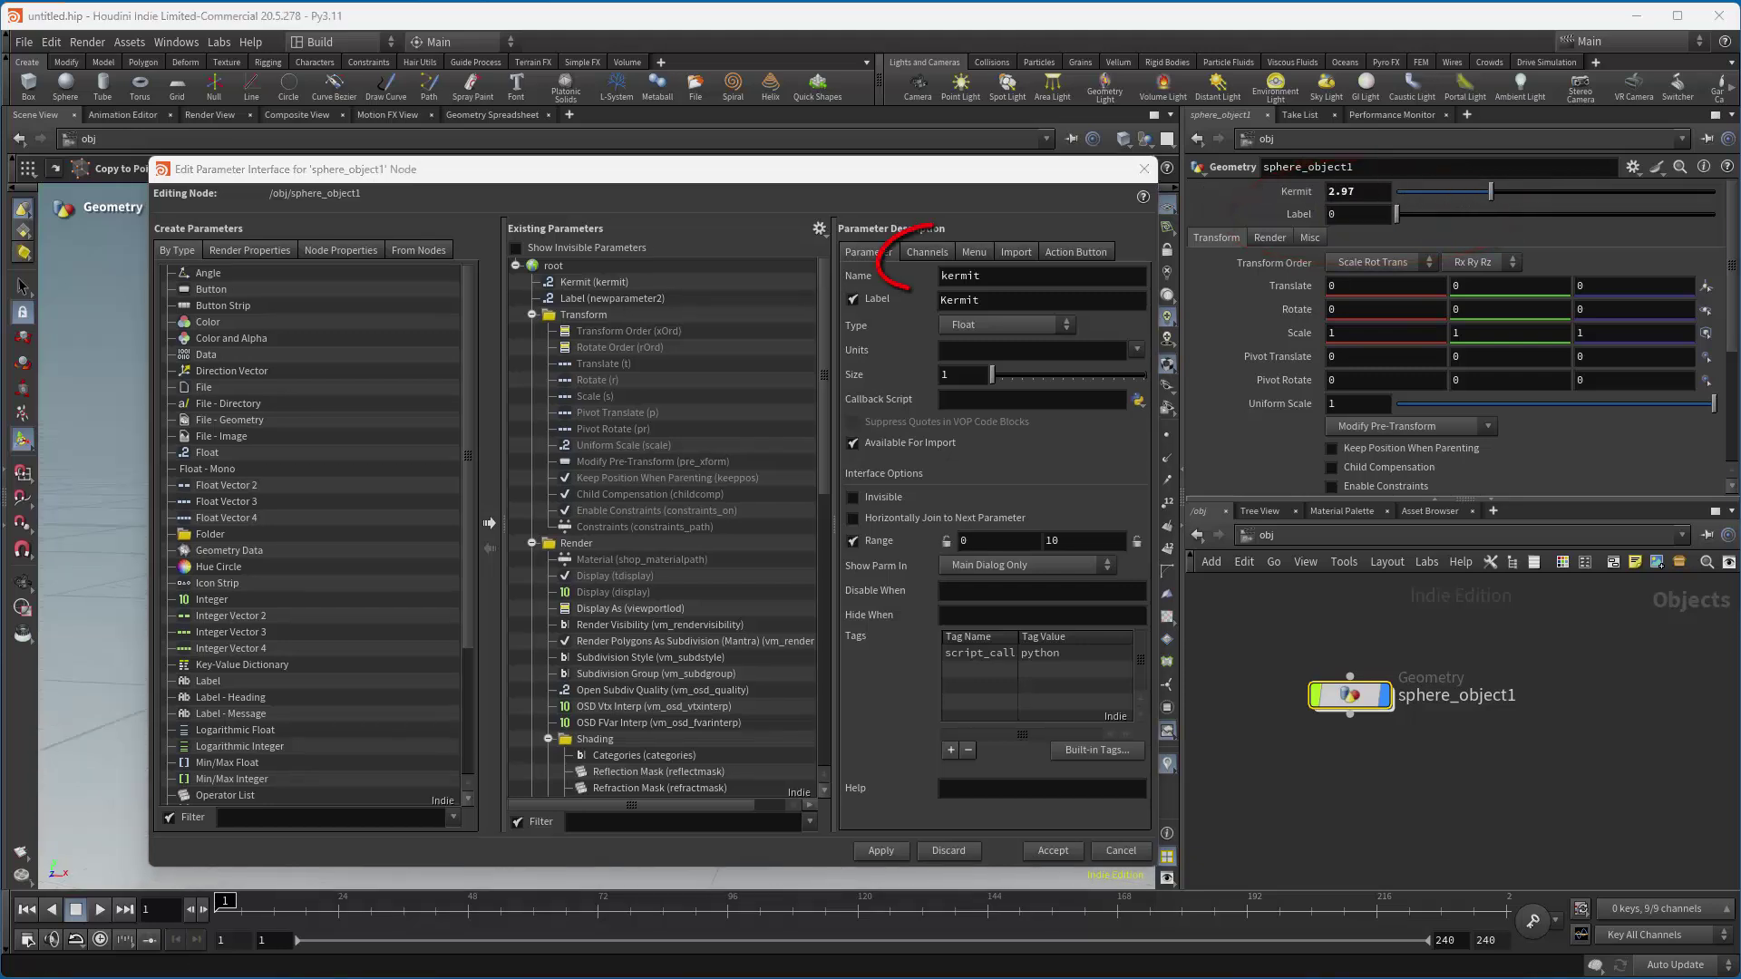
Set the Kermit parameter's default to 0.5, revert its value to that default and accept the interface changes.
click(918, 251)
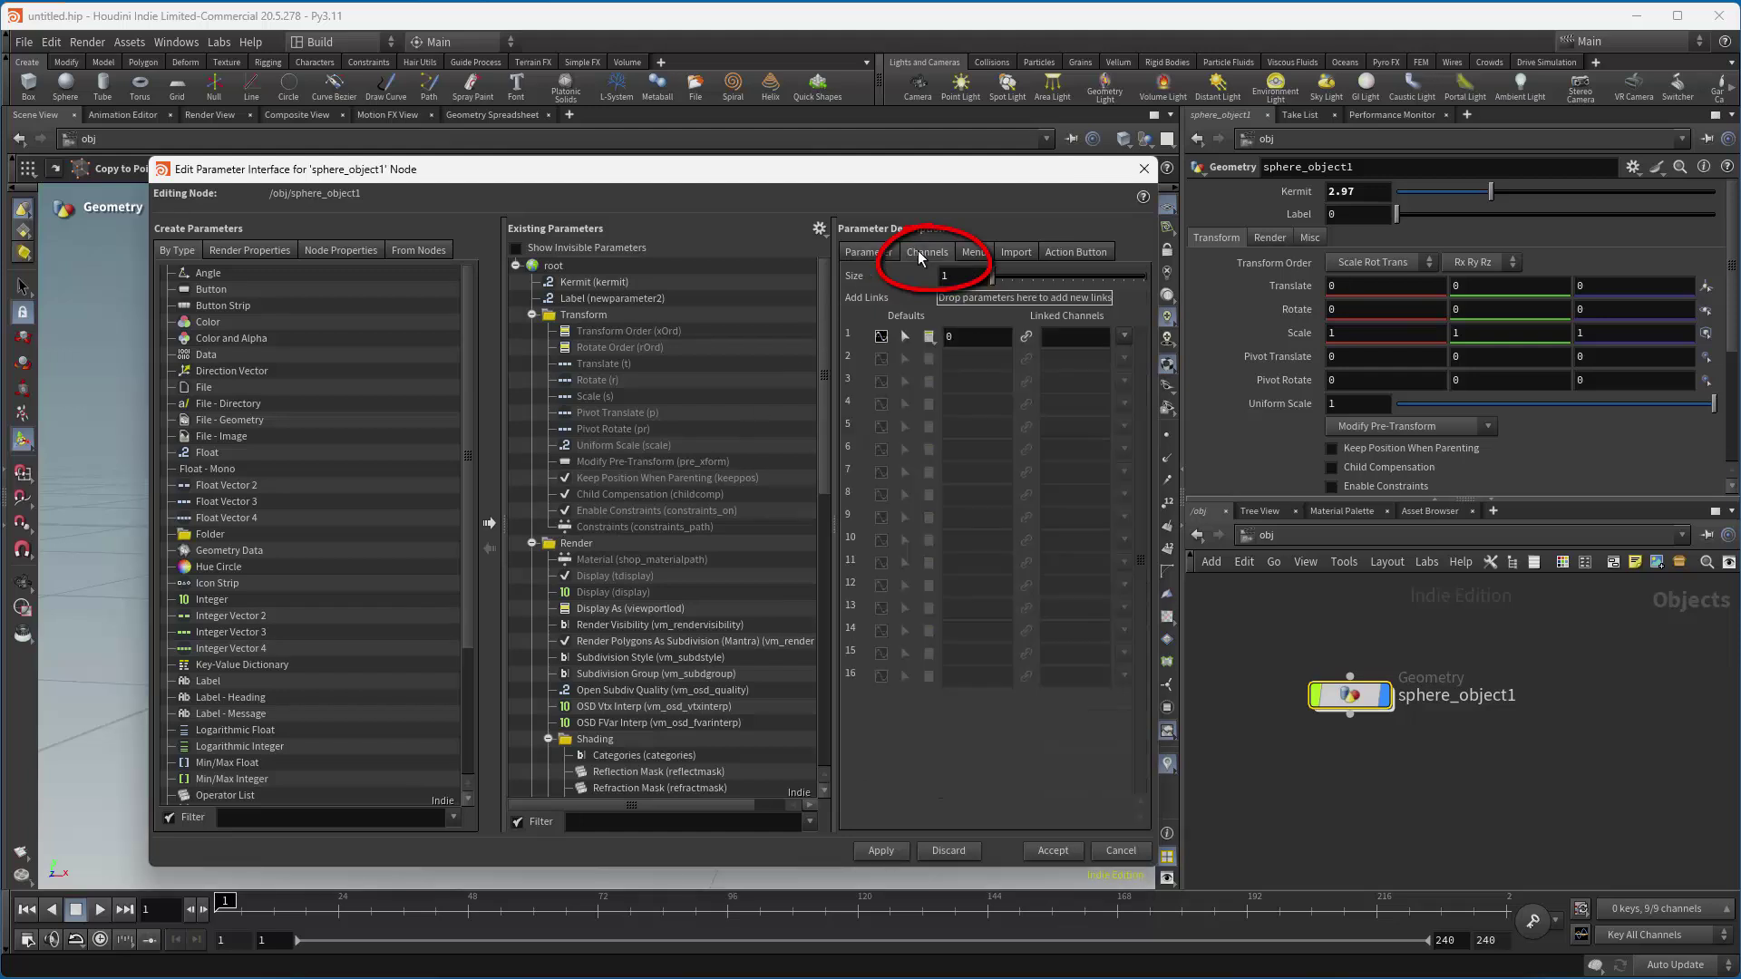
click(977, 337)
text(.5)
key(Return)
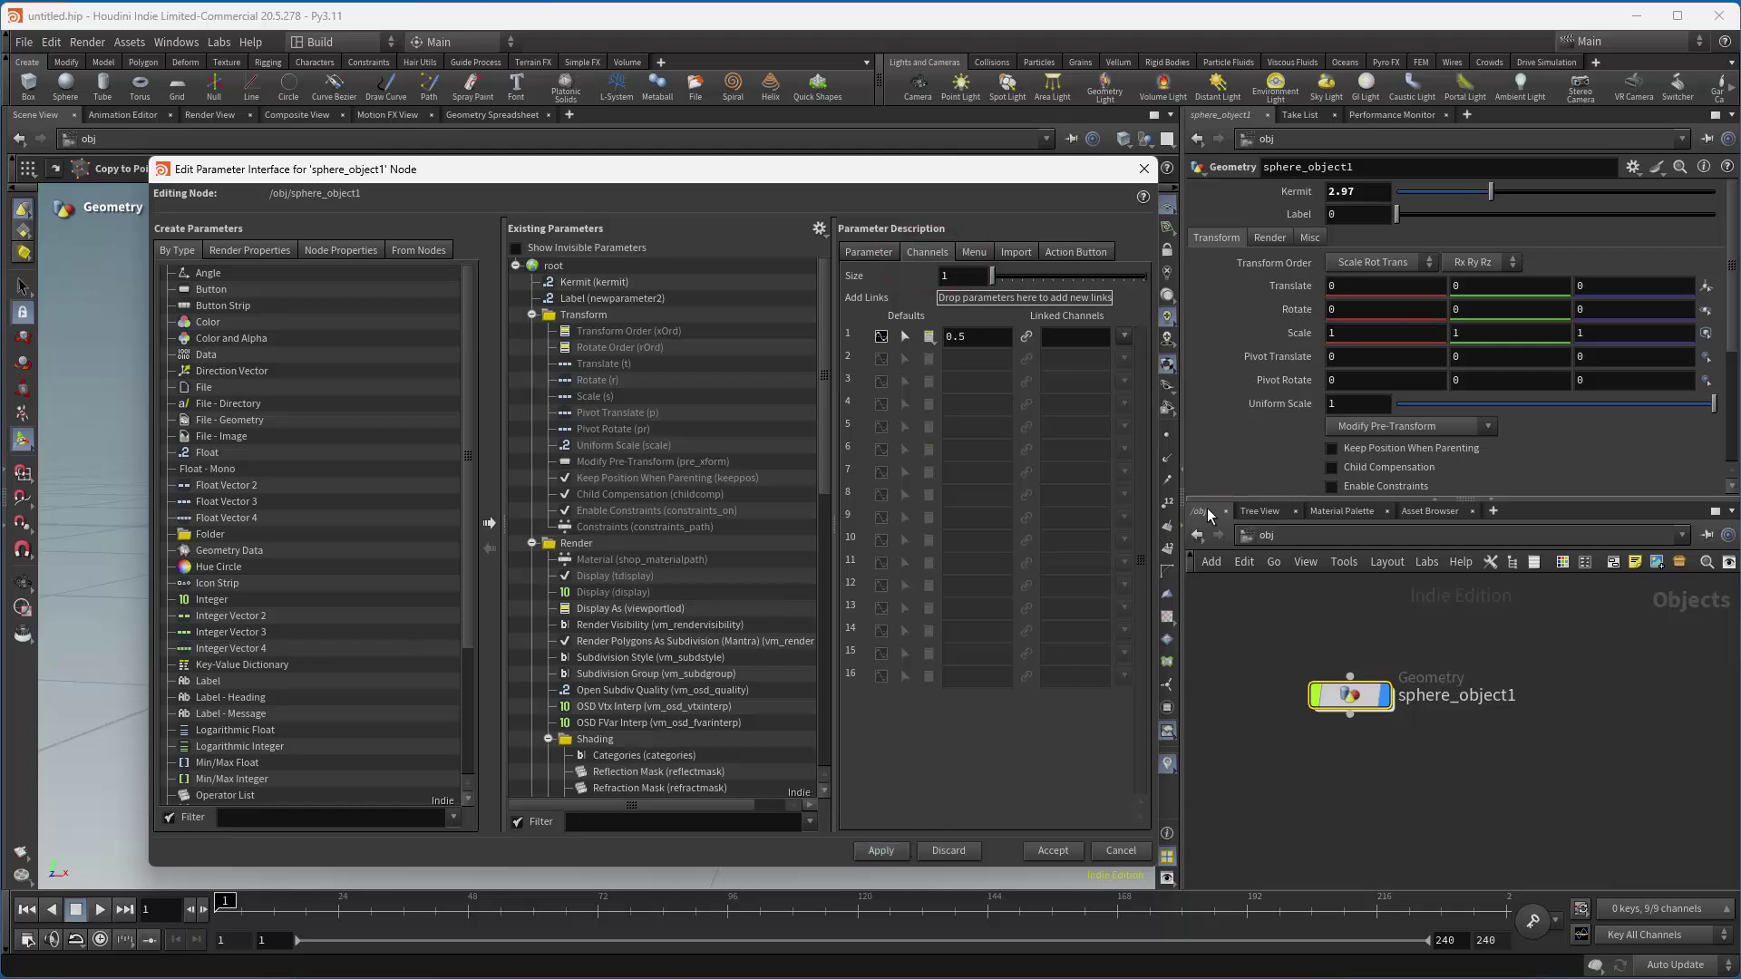
right_click(1277, 187)
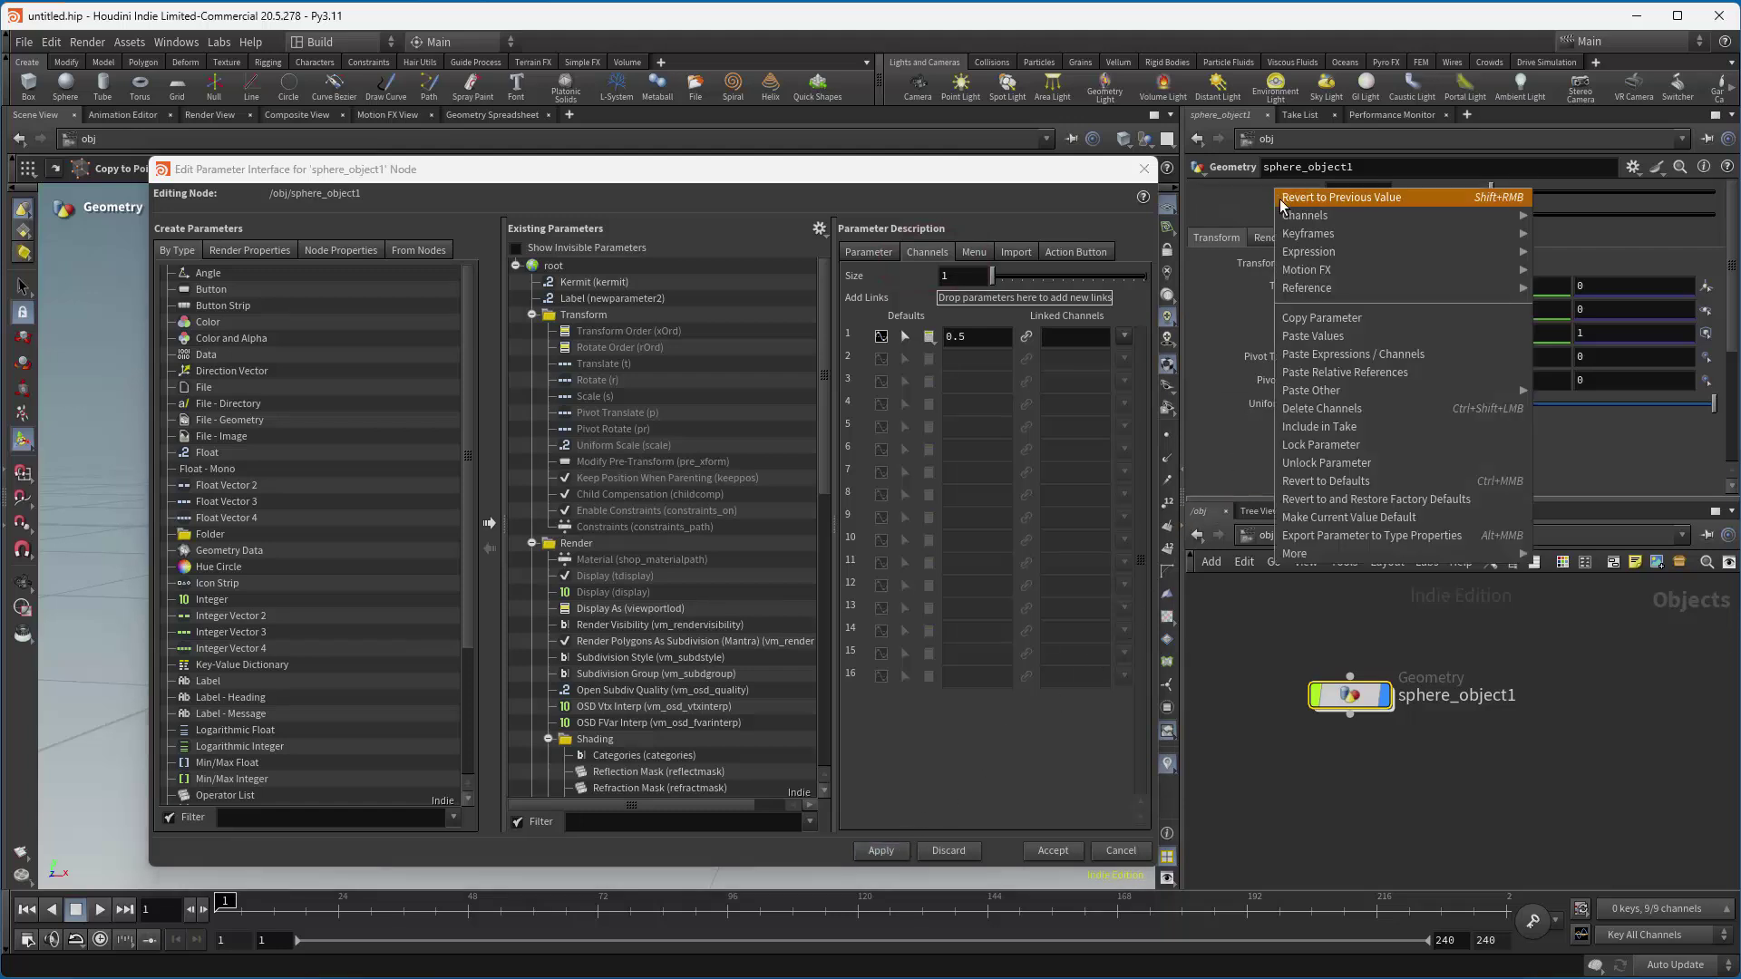
click(1319, 483)
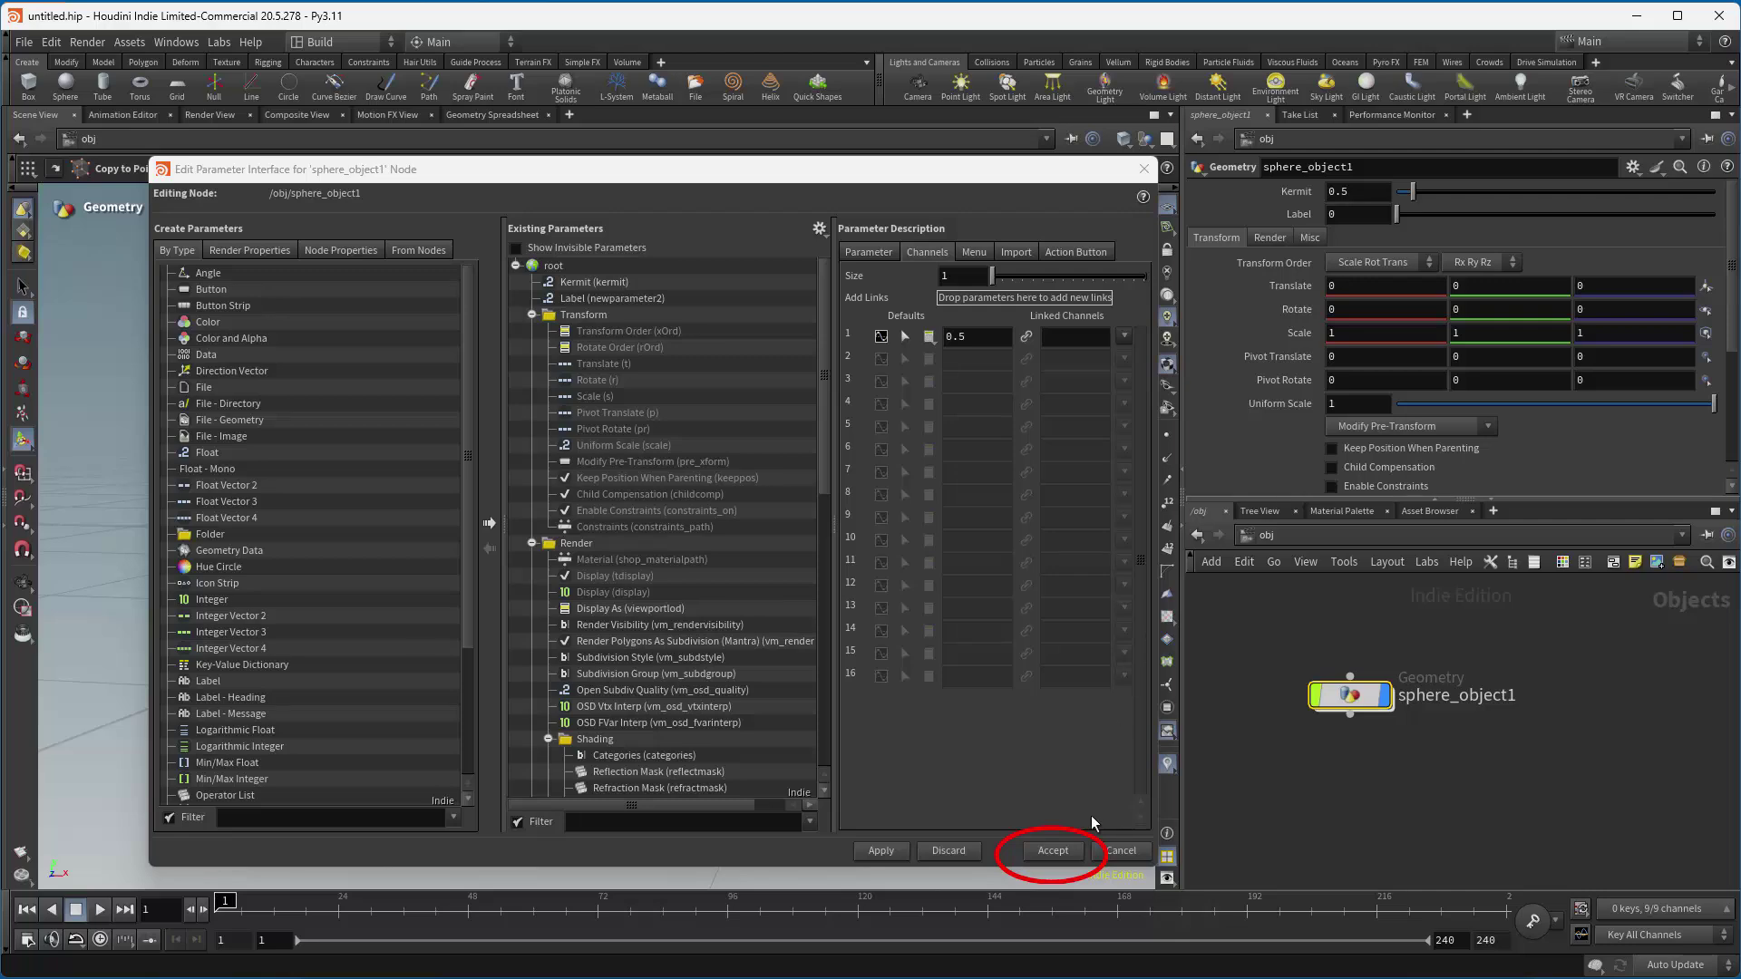
click(1049, 850)
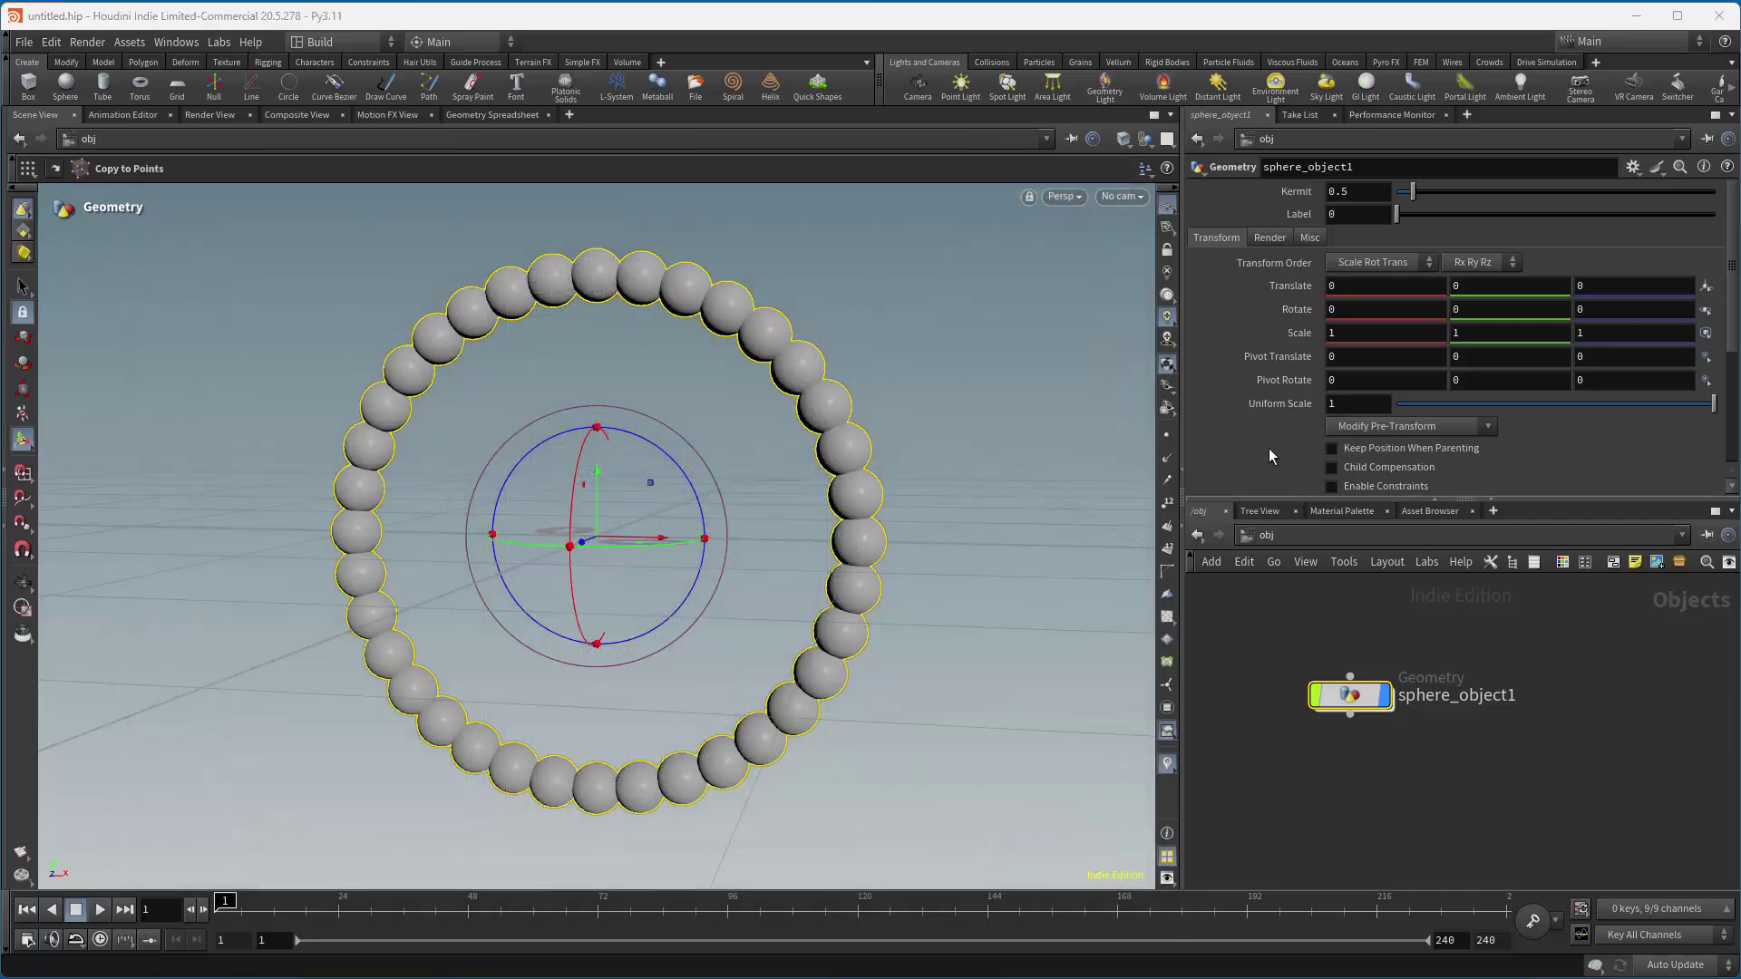
Copy the Kermit parameter and paste it as a relative reference into the Uniform Scale of the sphere1 node inside sphere_object1.
right_click(1281, 191)
click(1300, 320)
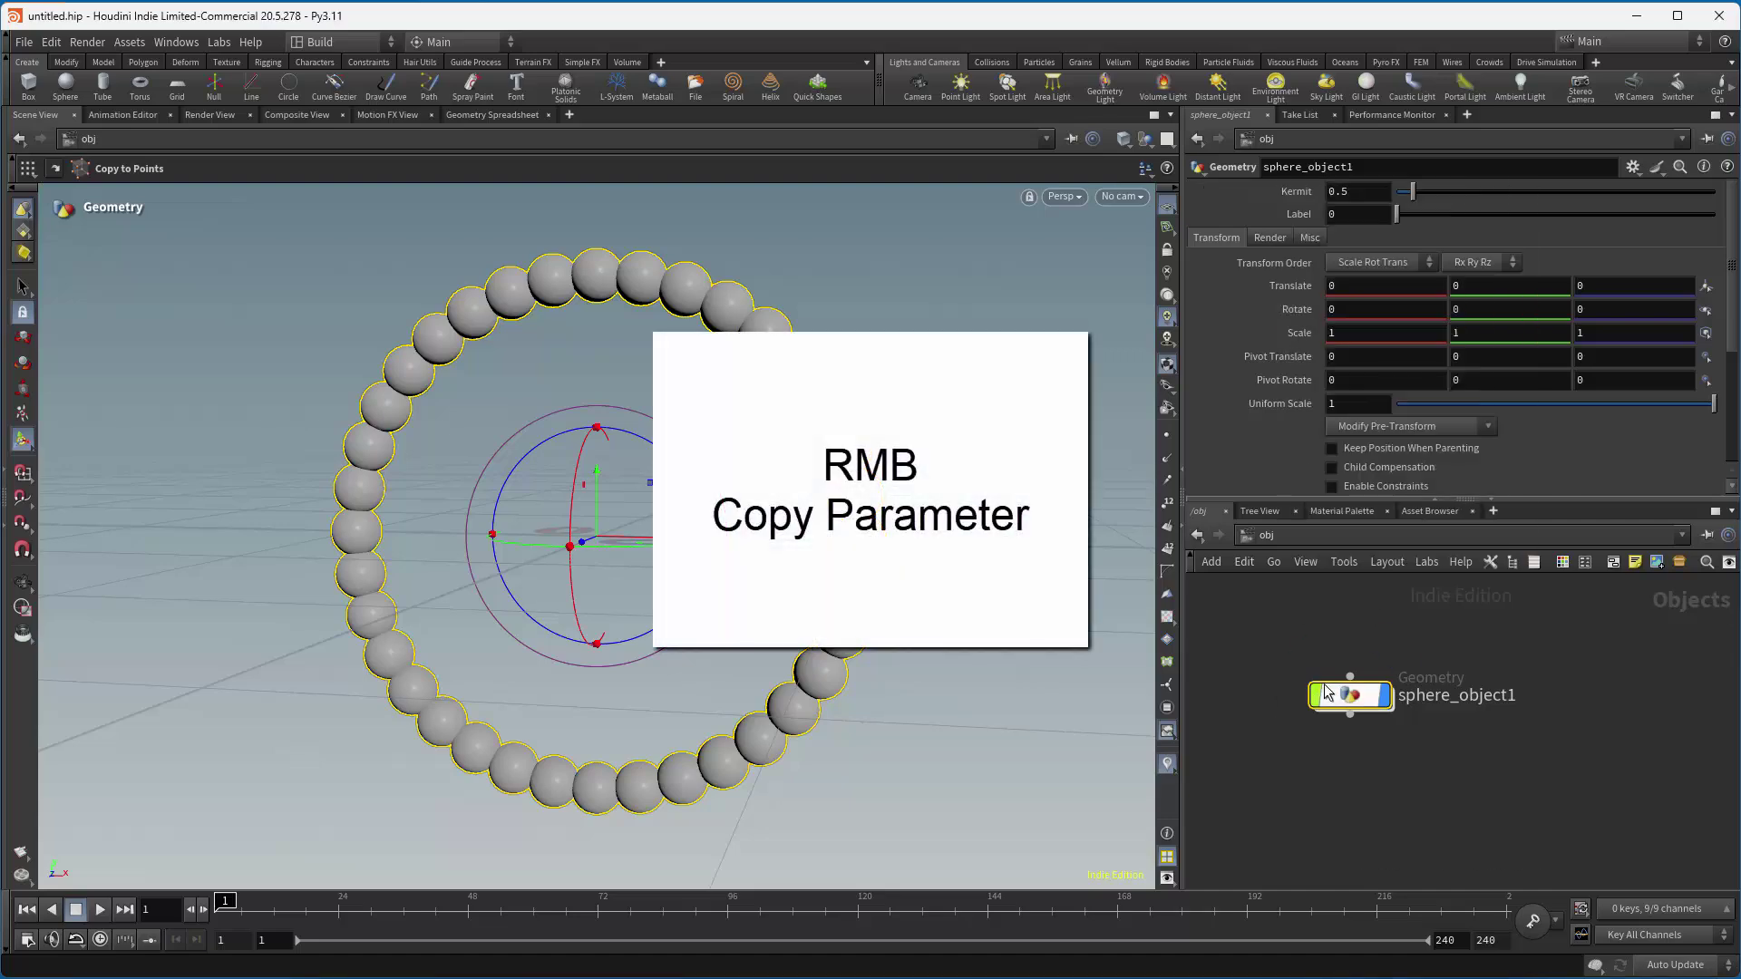
double_click(1350, 696)
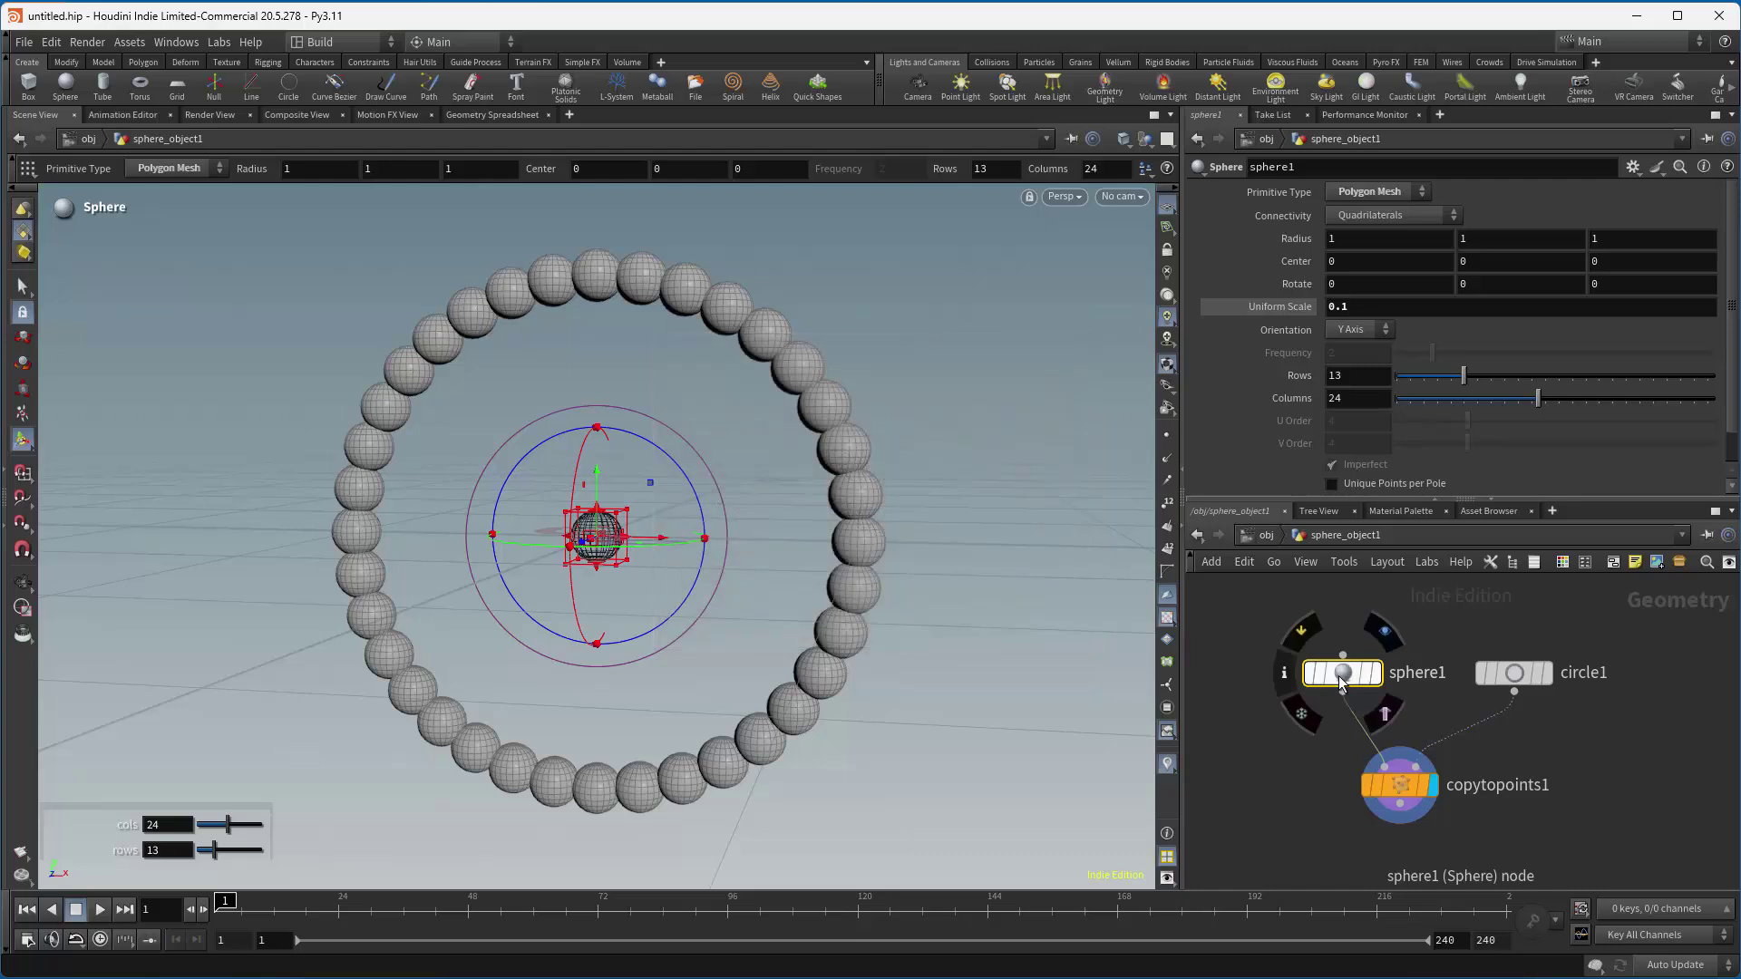
right_click(1280, 307)
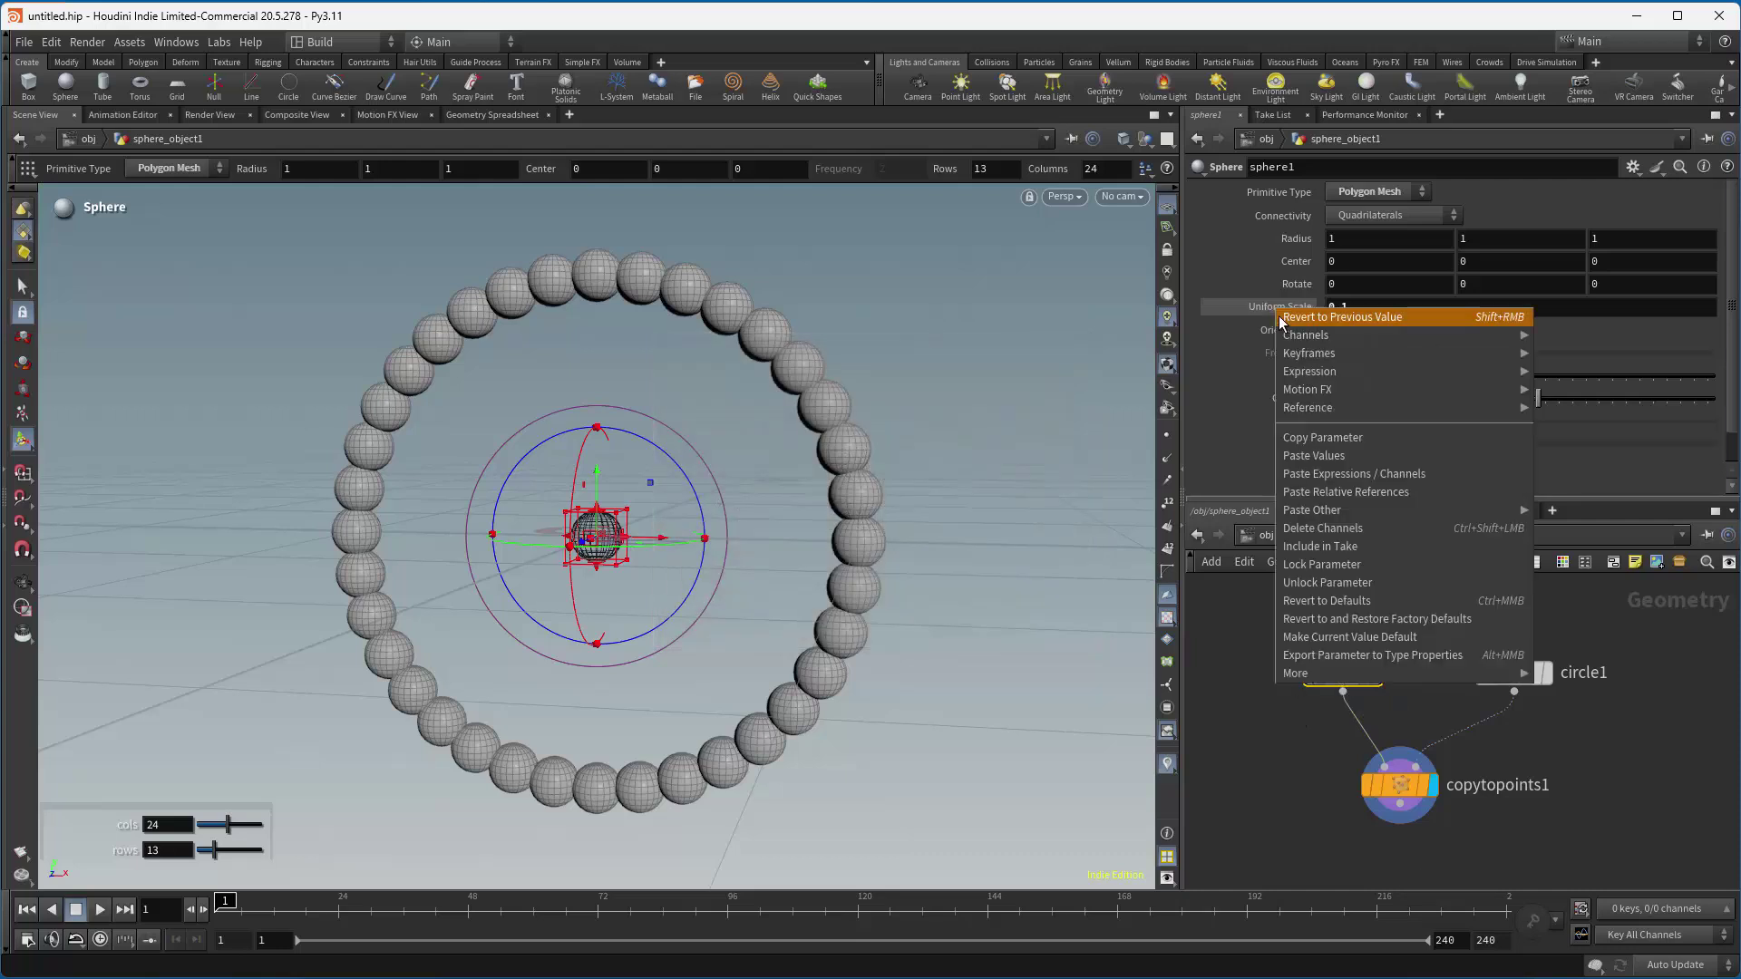
click(1331, 491)
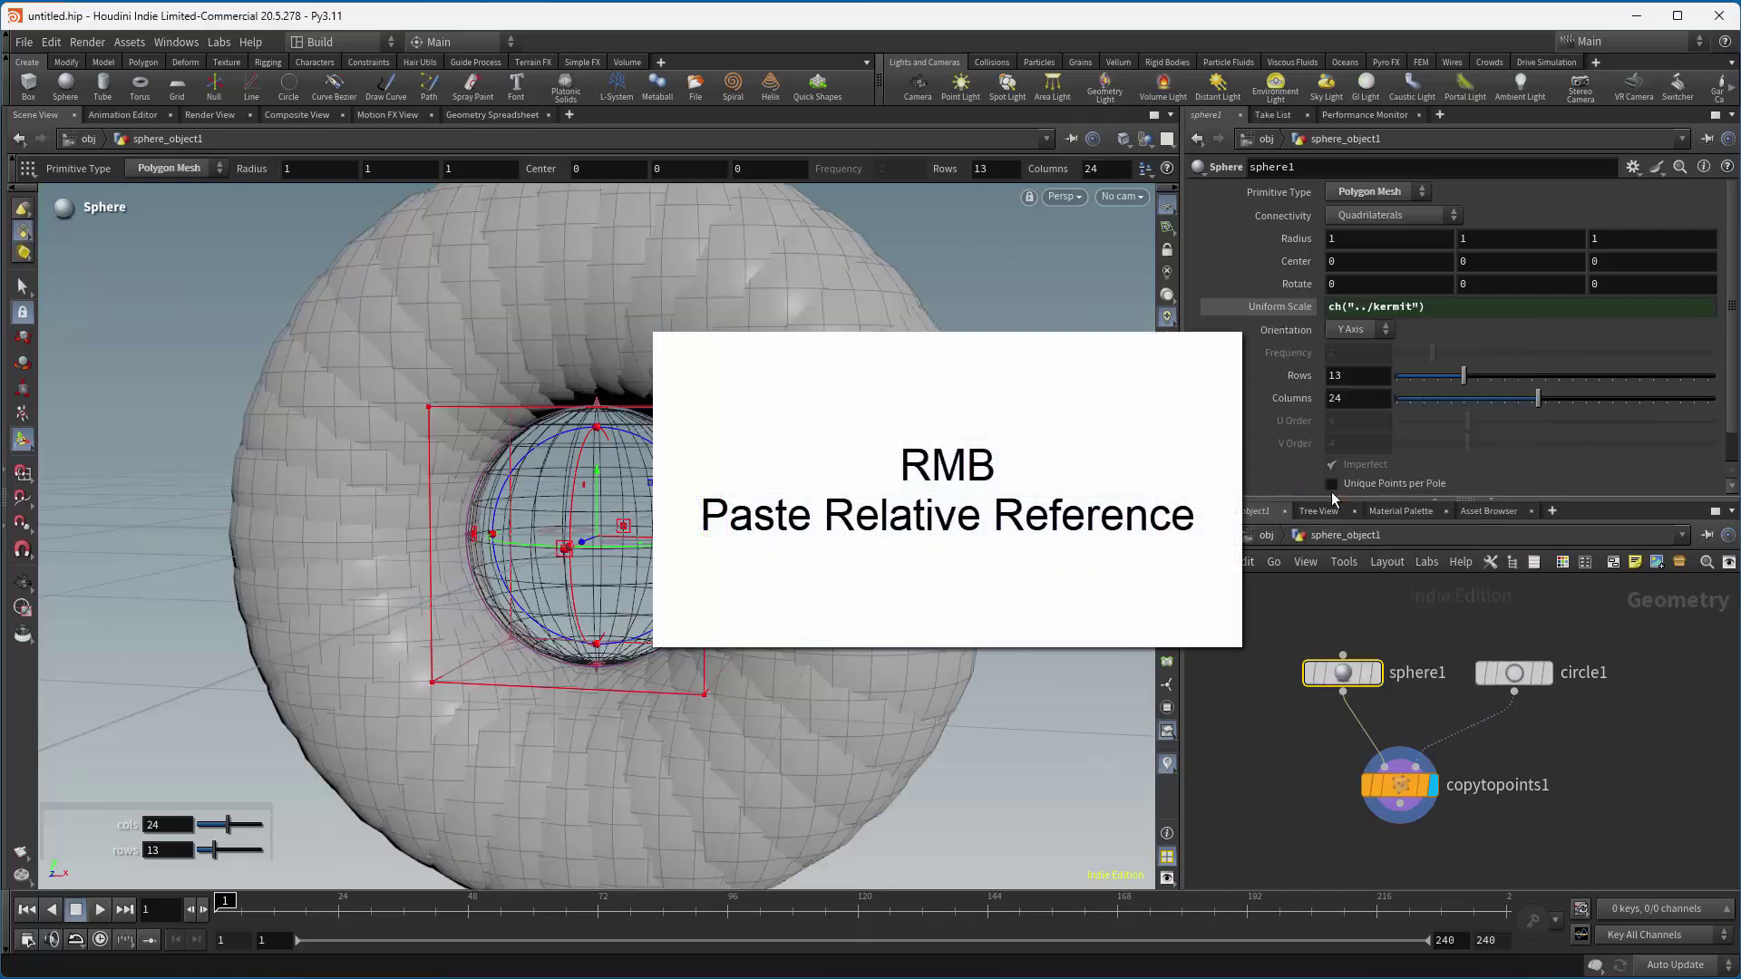
Return to the object level and reduce sphere_object1's Kermit value to 0.1, fine-tuning it slightly upward.
click(1278, 537)
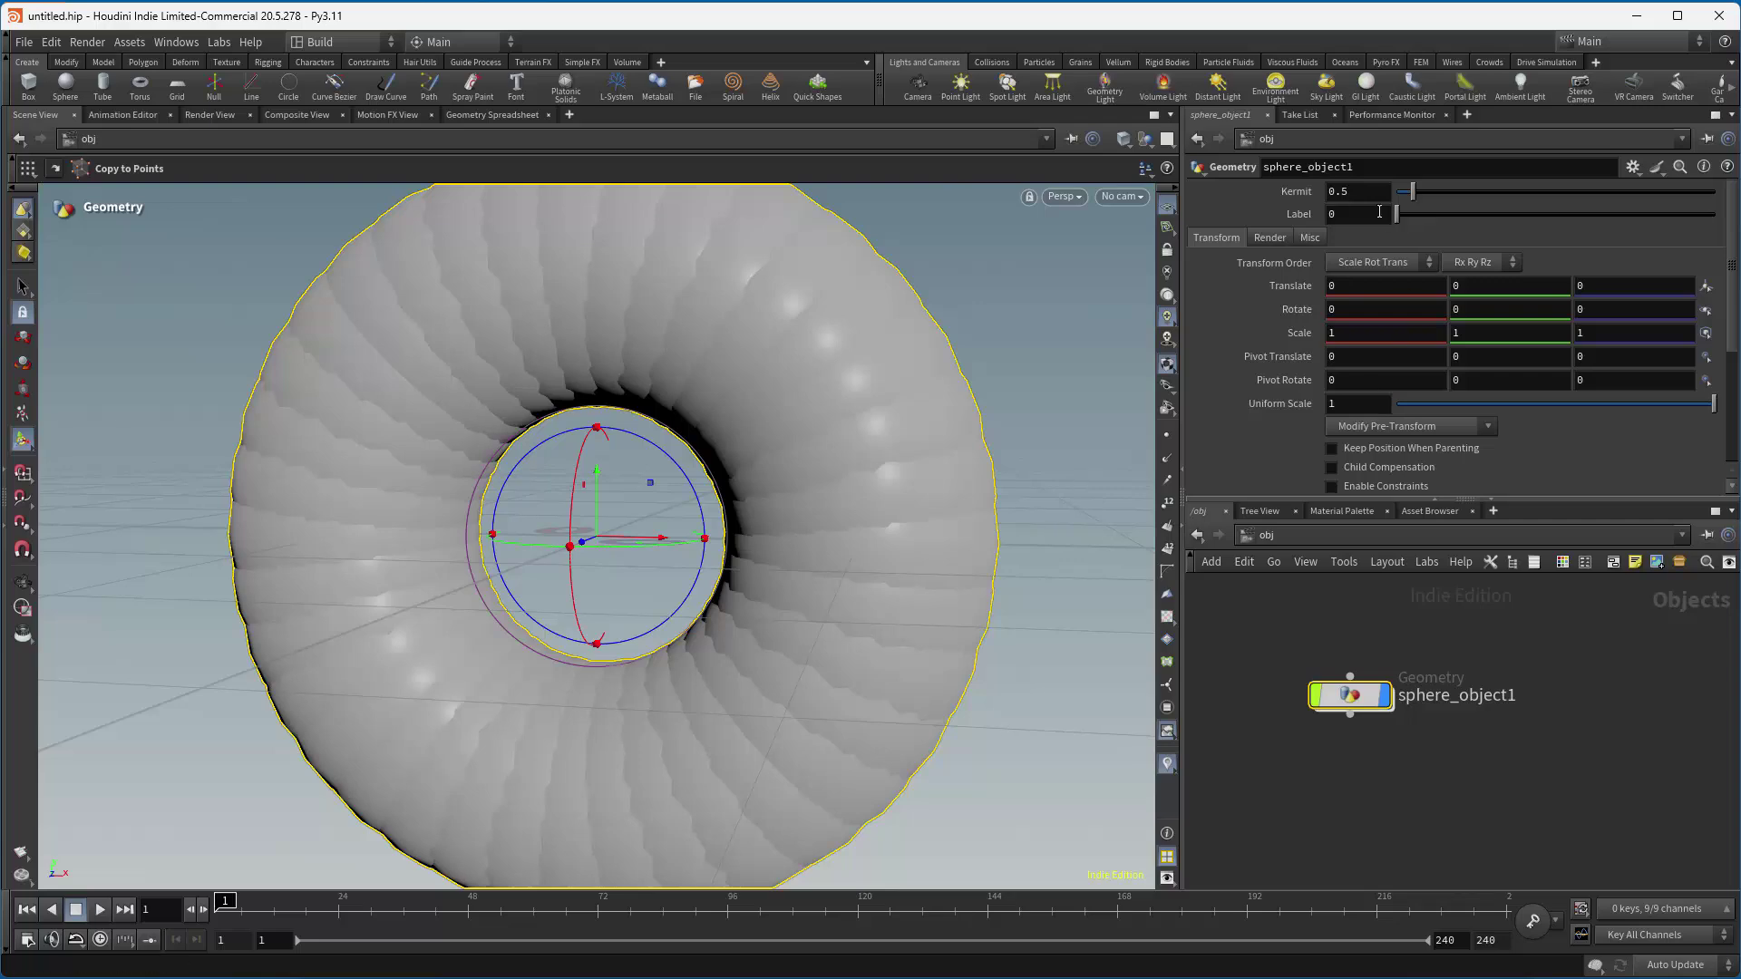
click(1351, 190)
key(BackSpace)
text(1)
key(Return)
drag(1400, 198, 1402, 198)
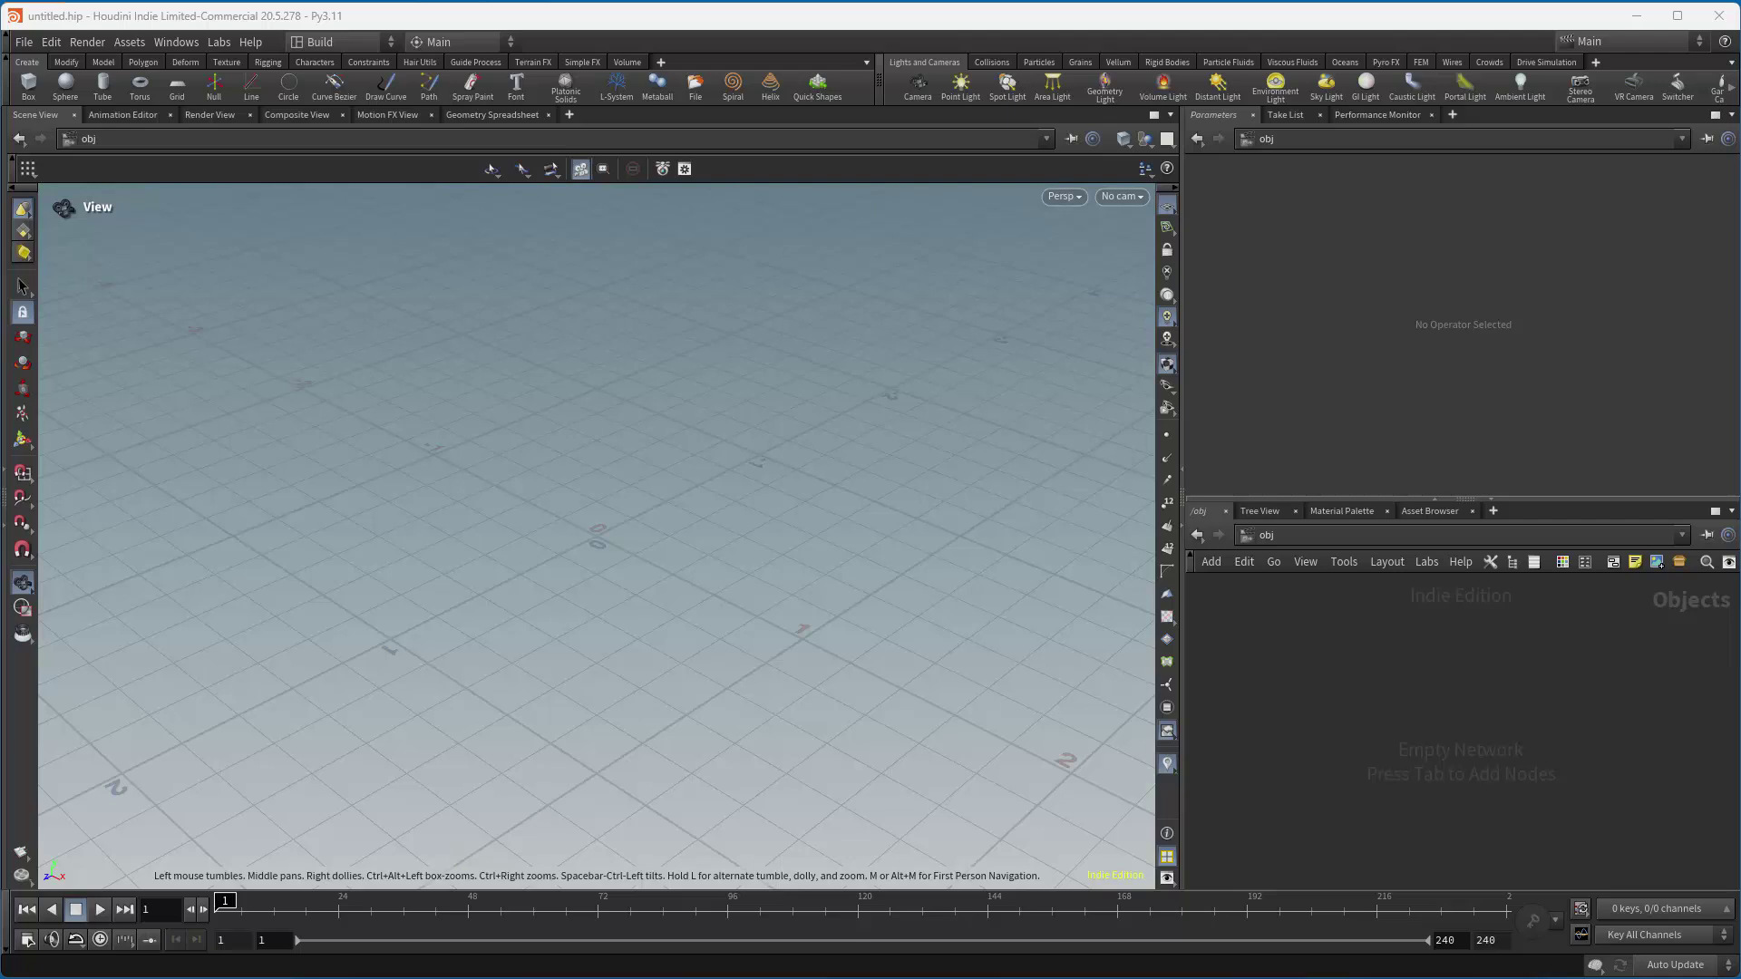
Add a Sphere object to the empty scene and enter its geometry network.
key(Tab)
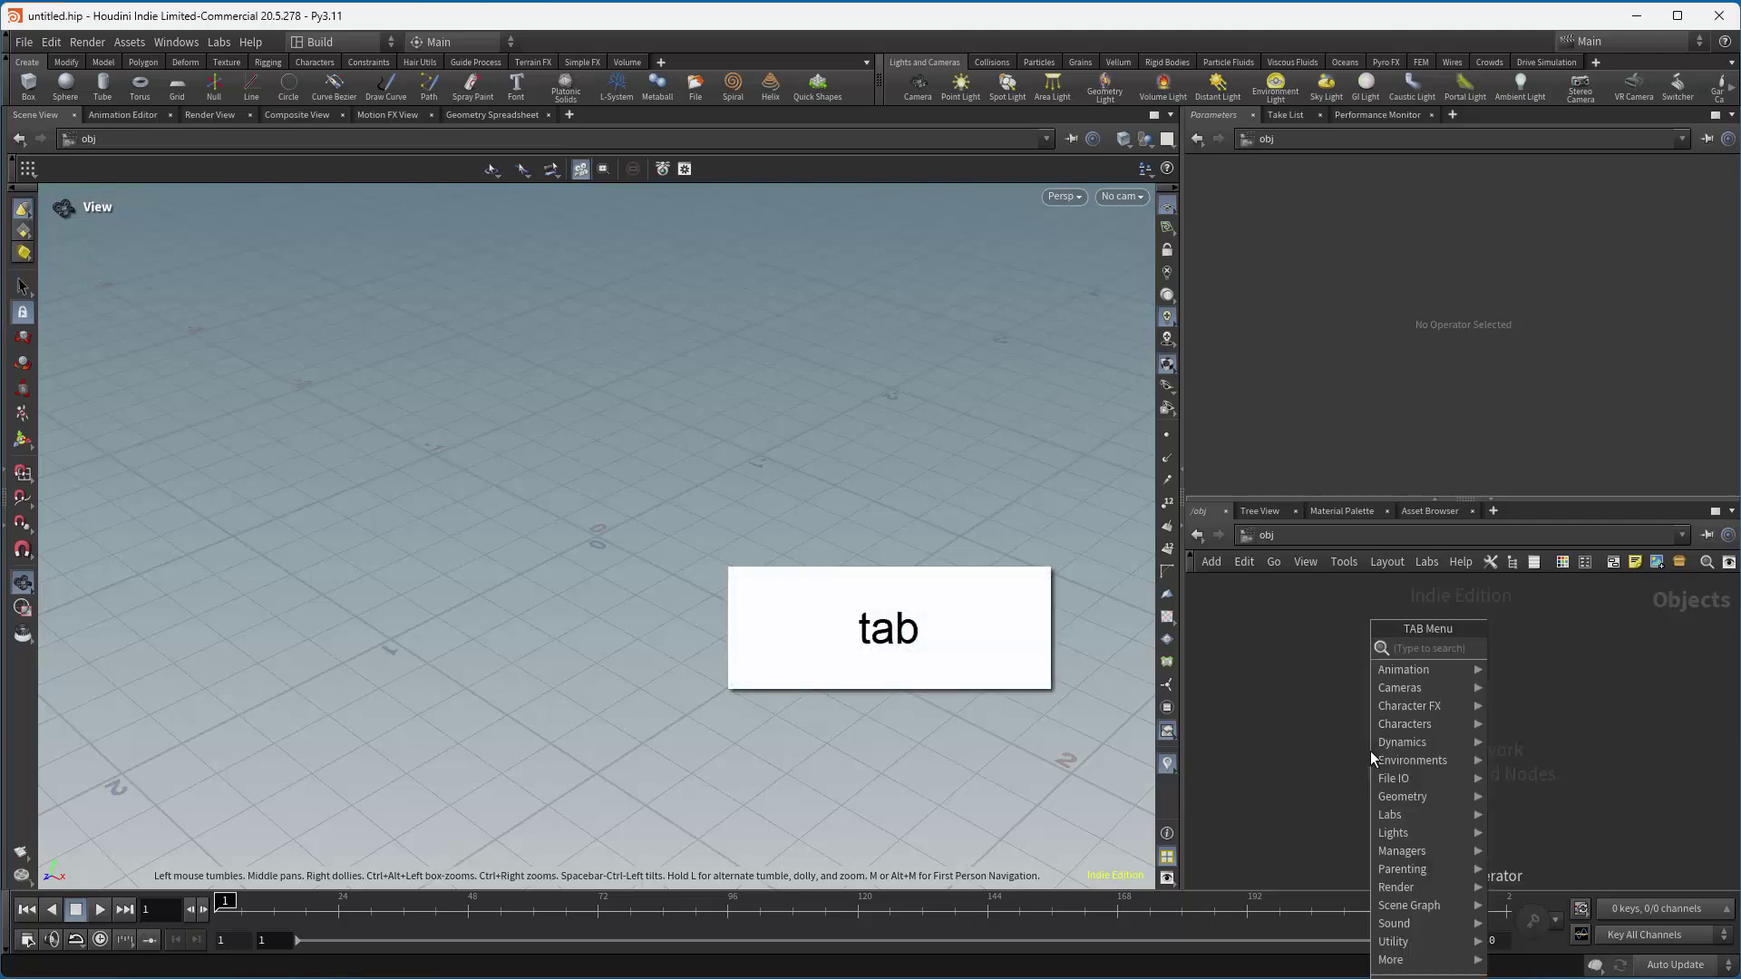
text(sphere)
key(Return)
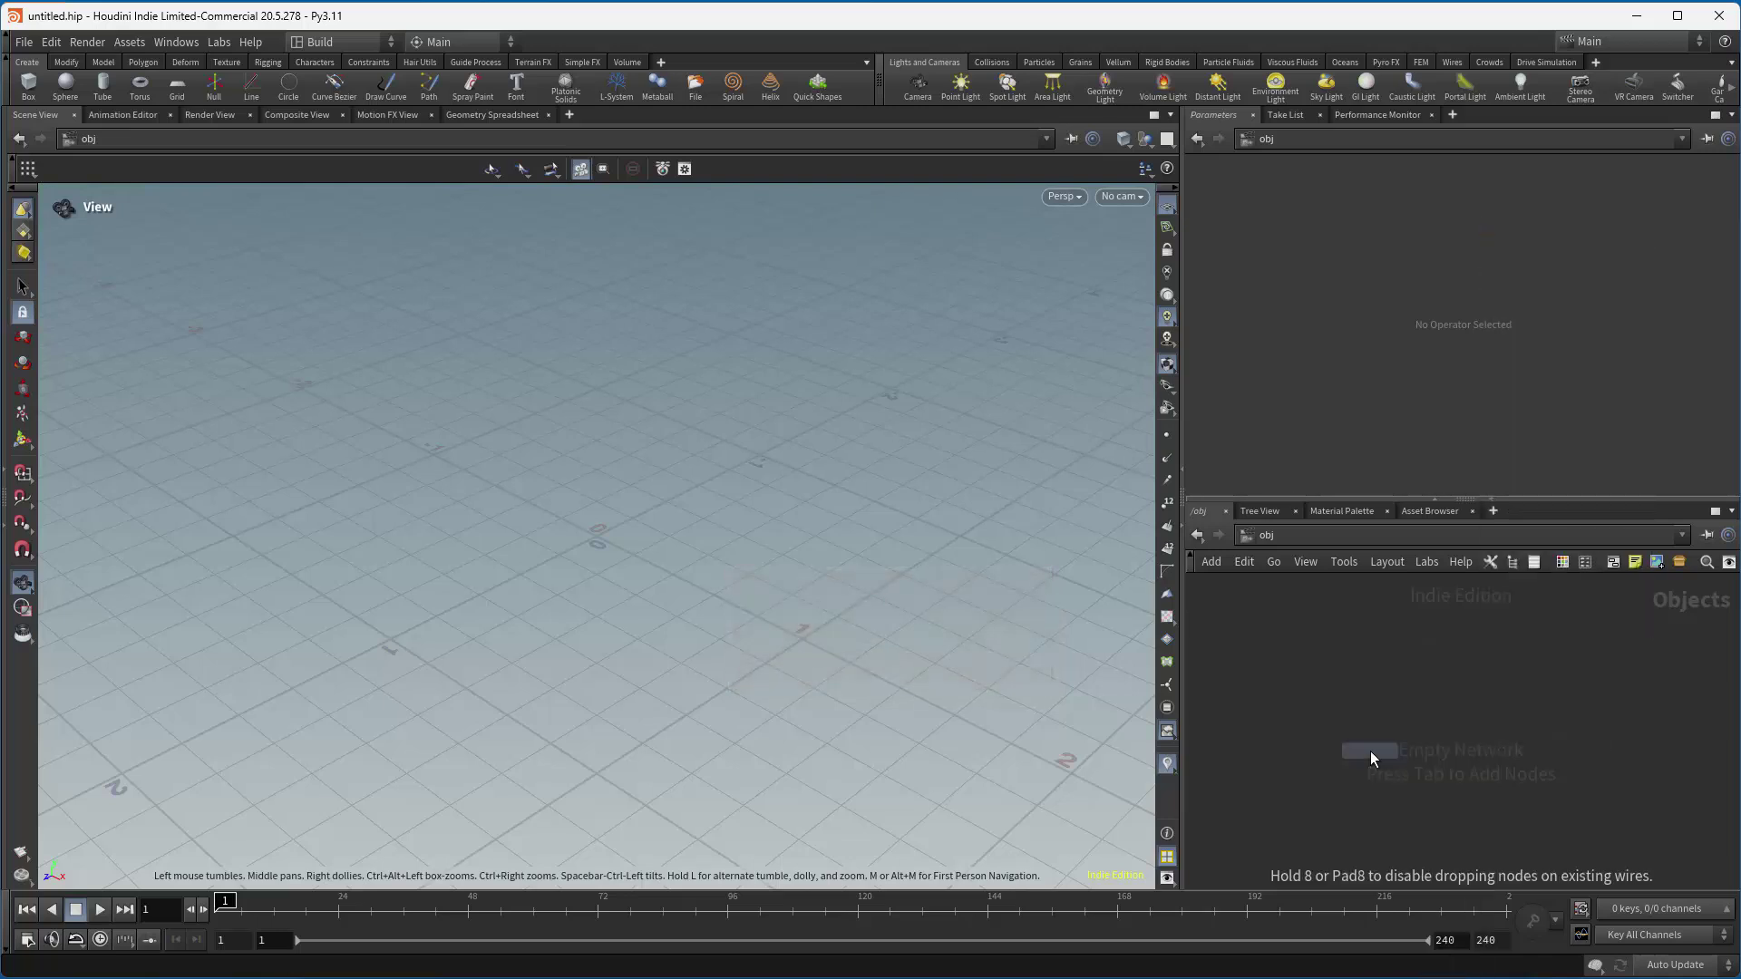
click(1346, 677)
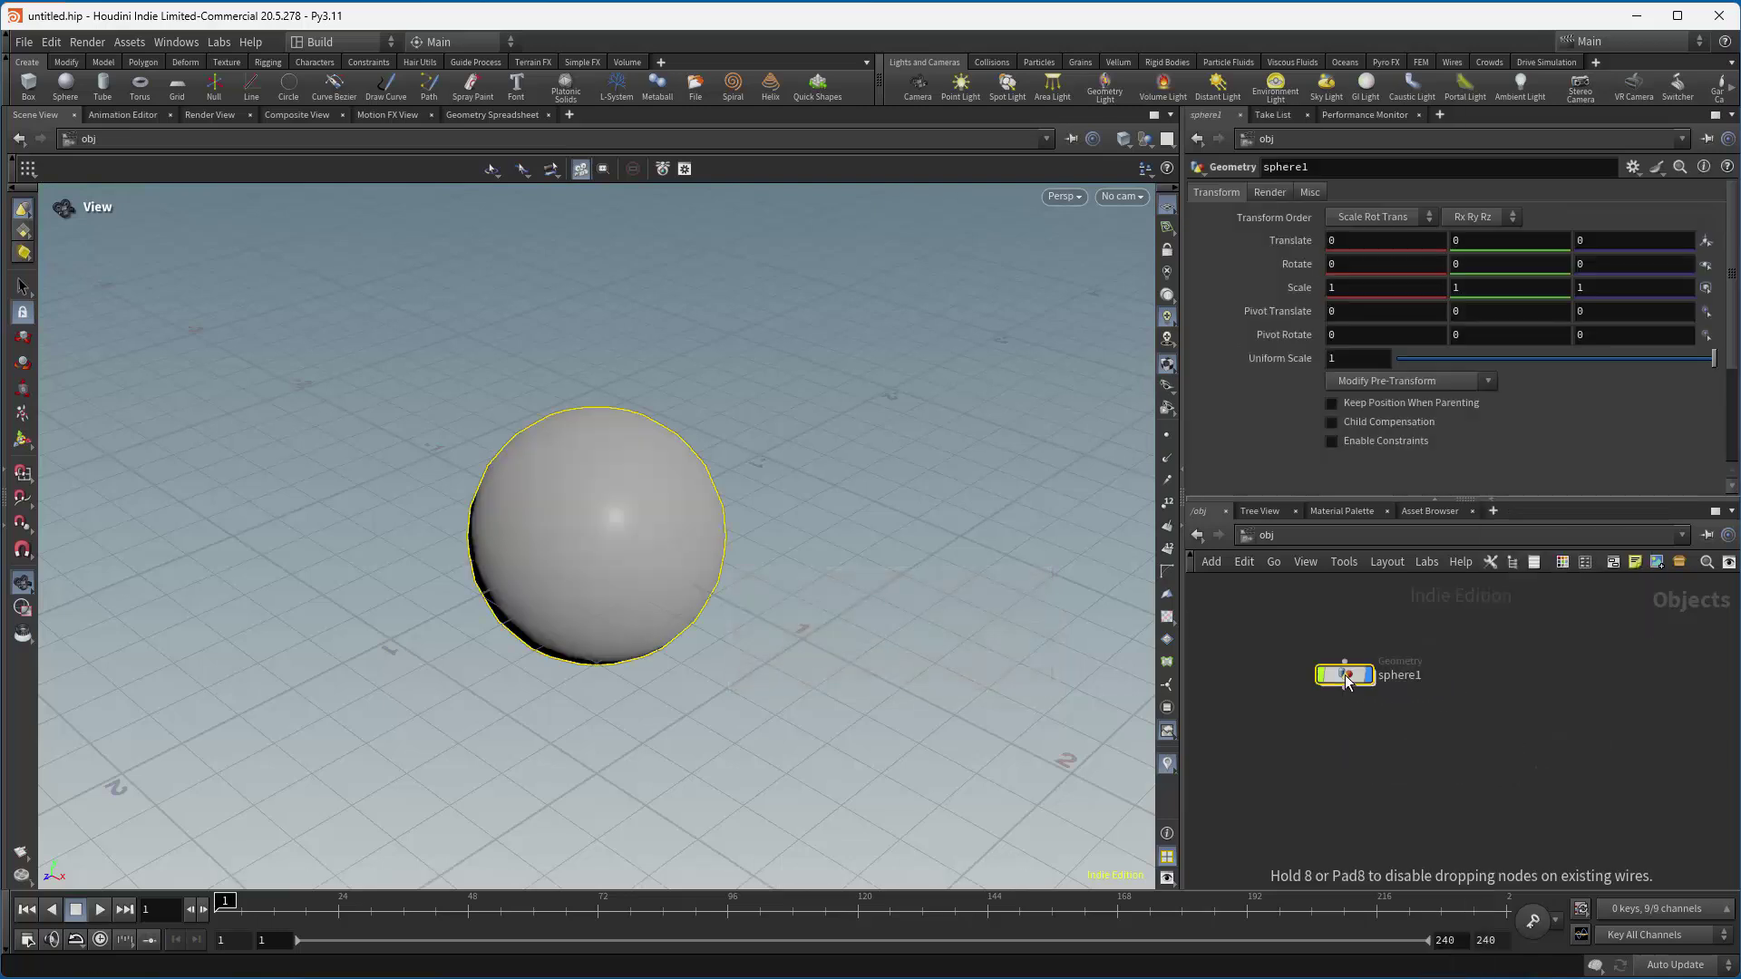
double_click(1346, 678)
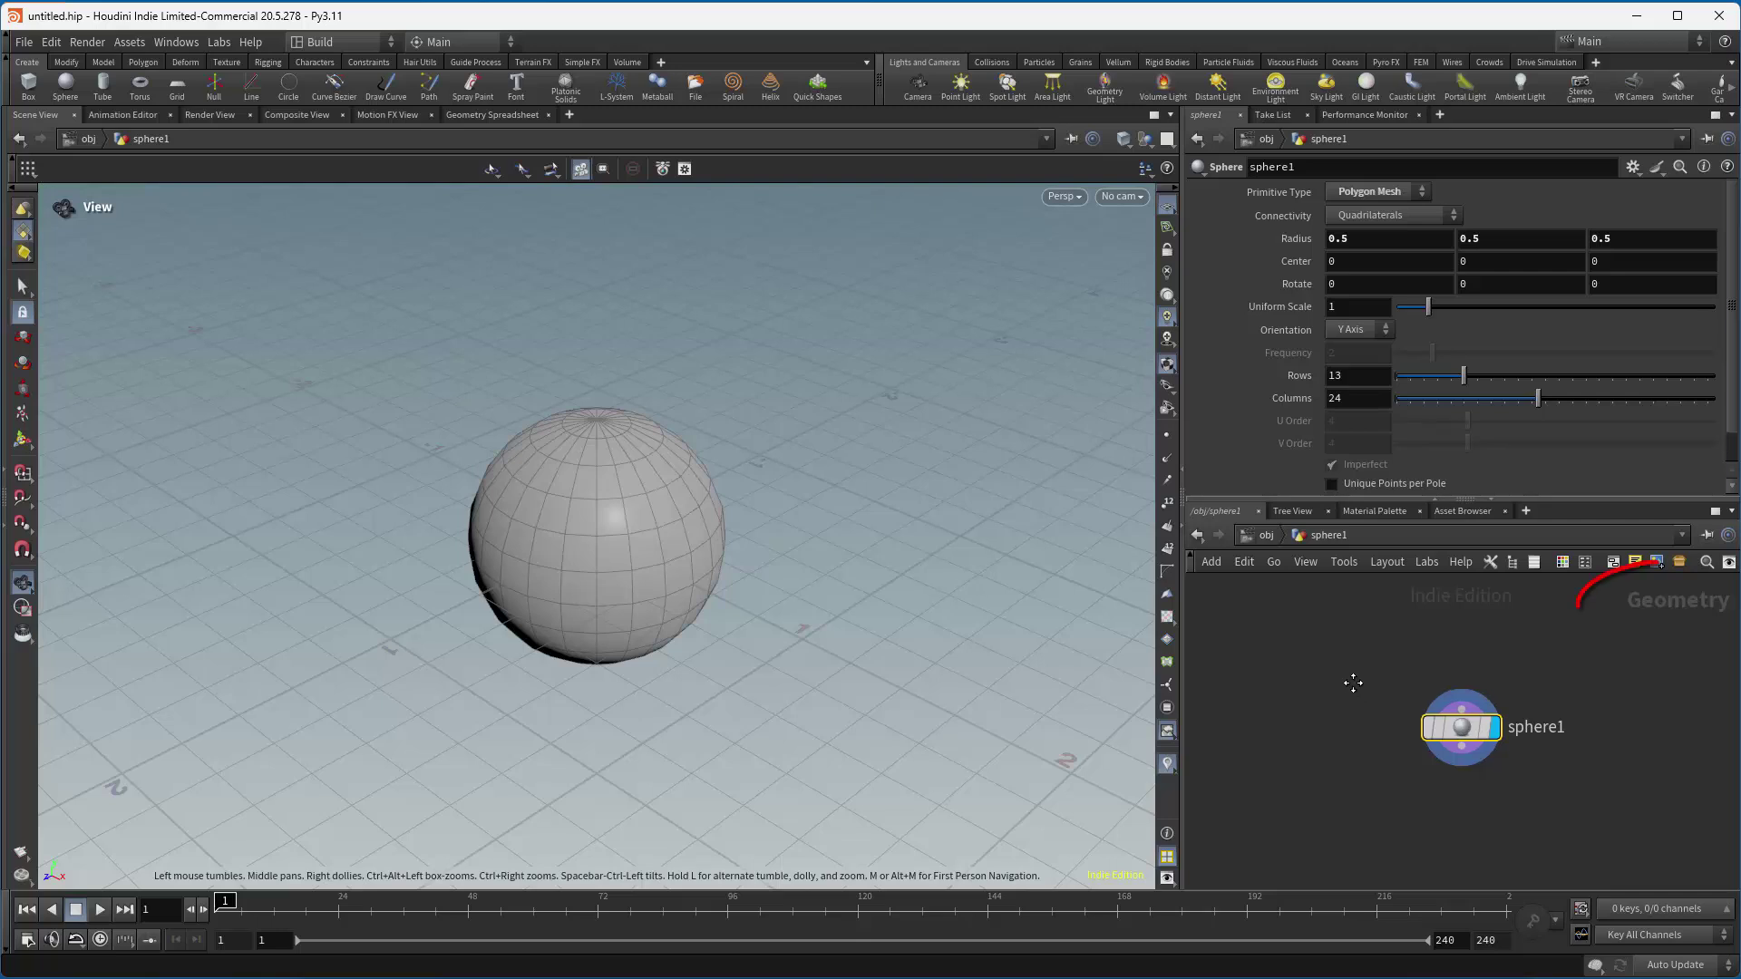
Search the available geometry nodes for copy operators.
click(1409, 754)
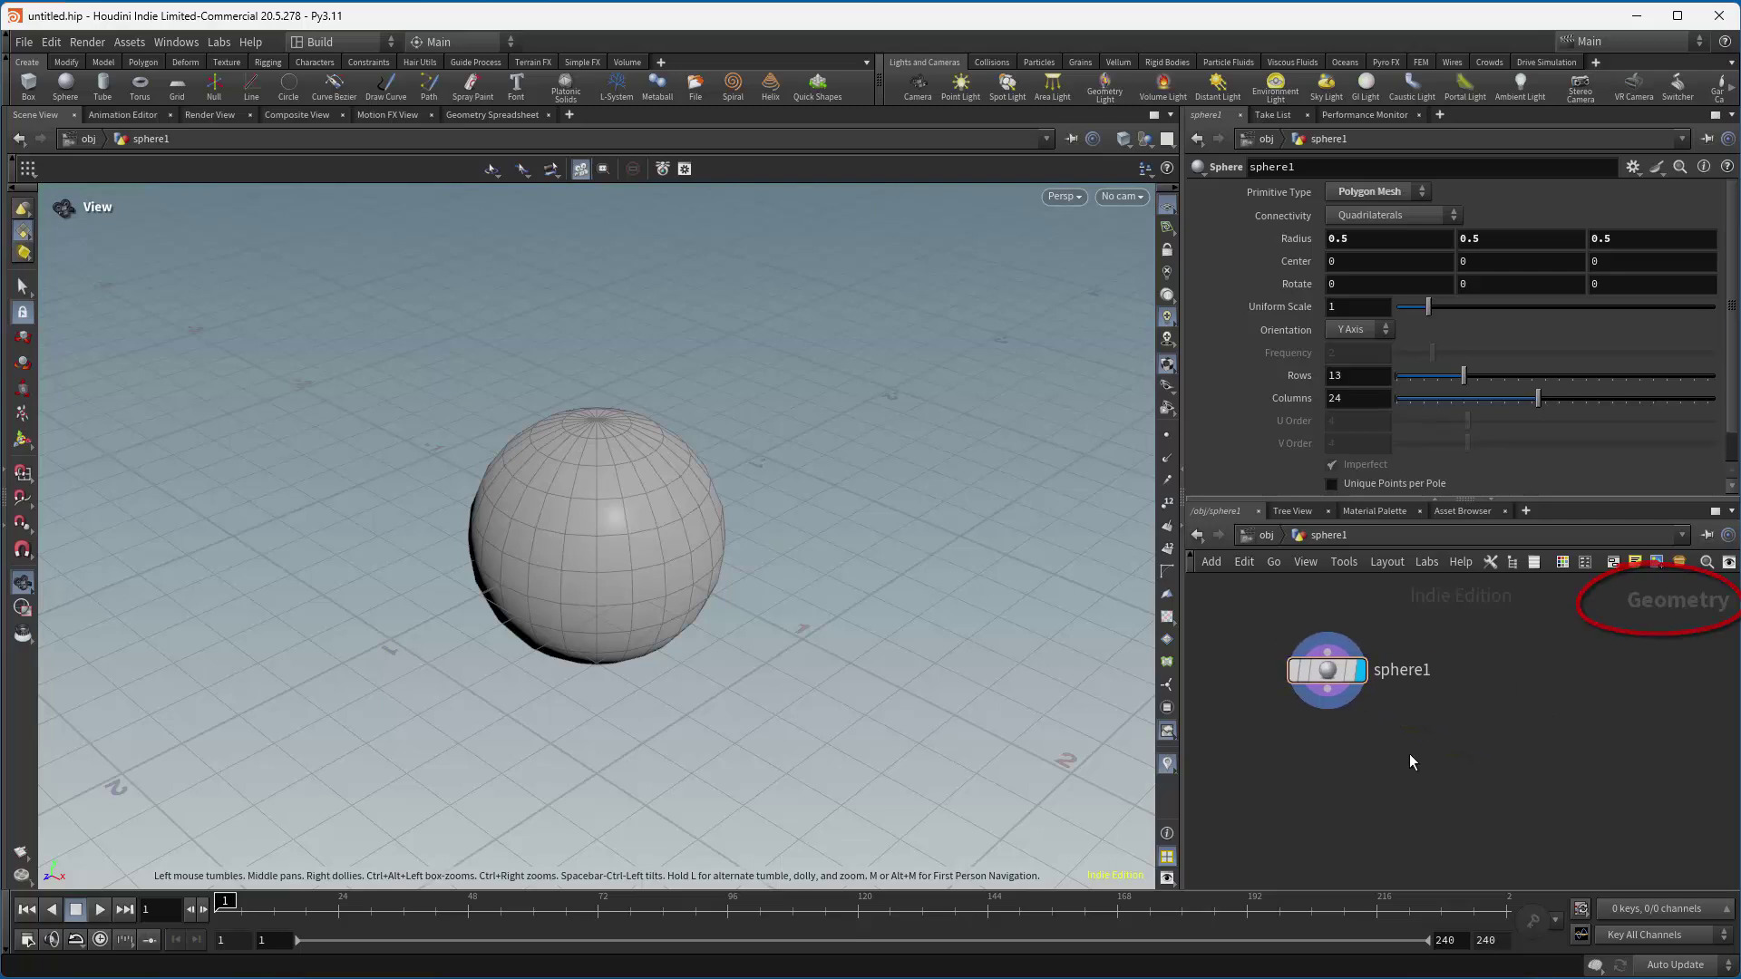
key(Tab)
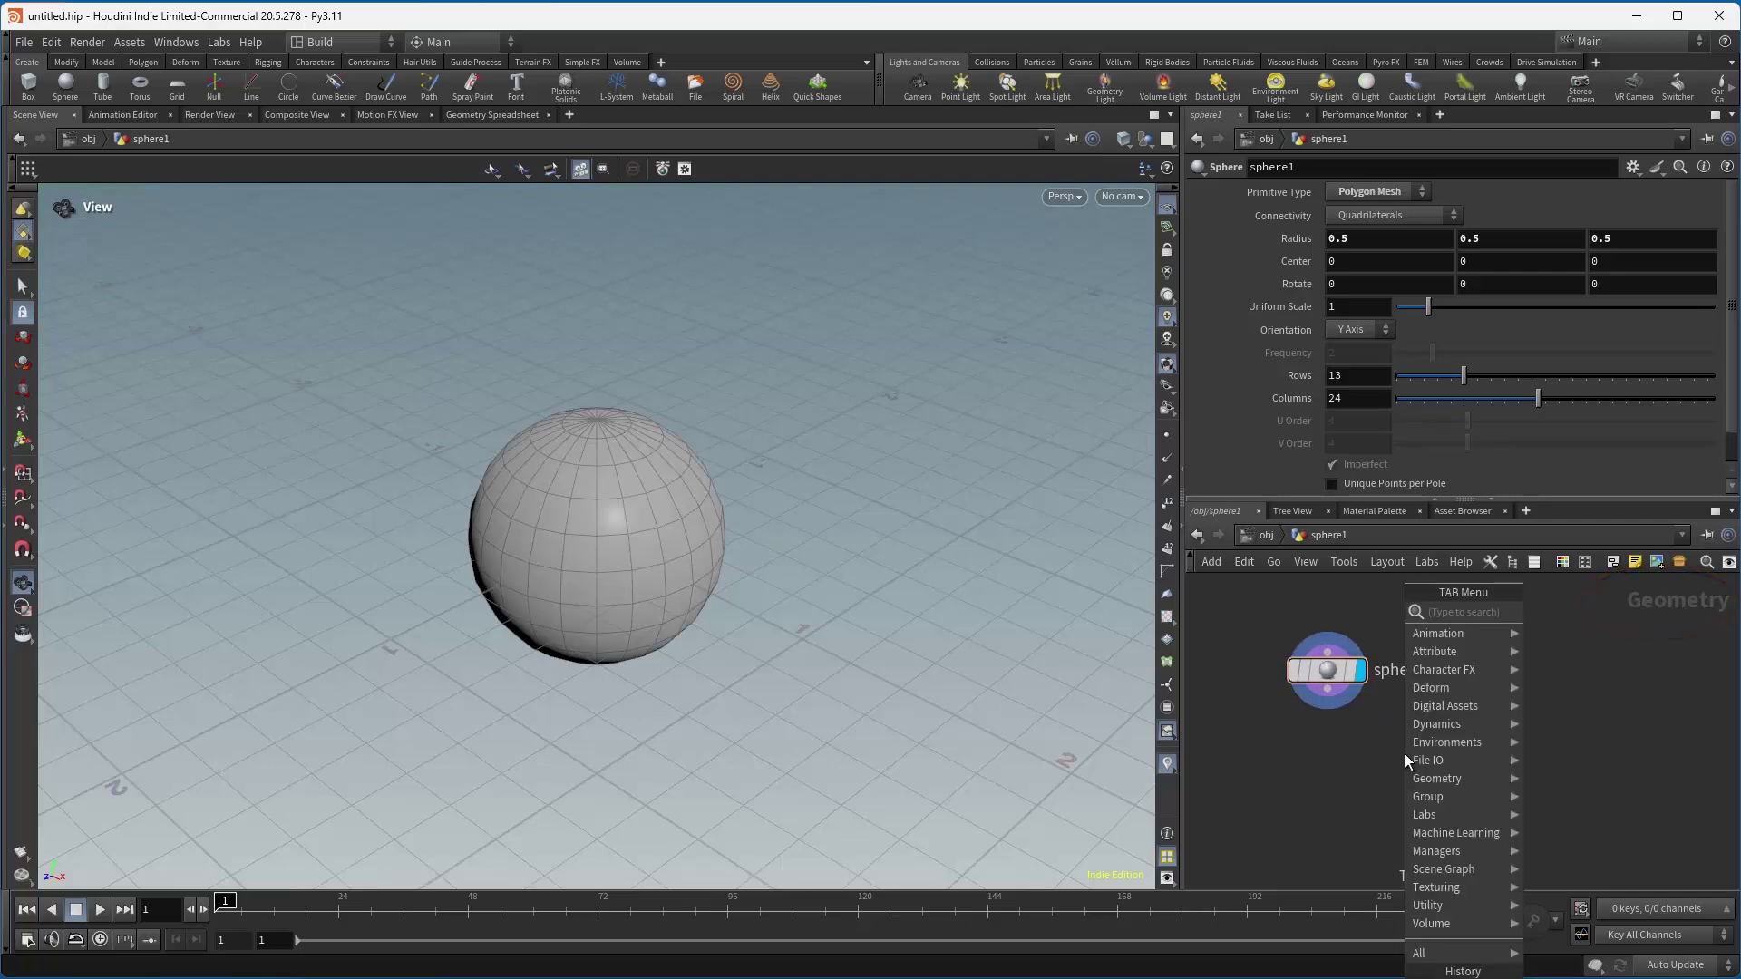
text(copy)
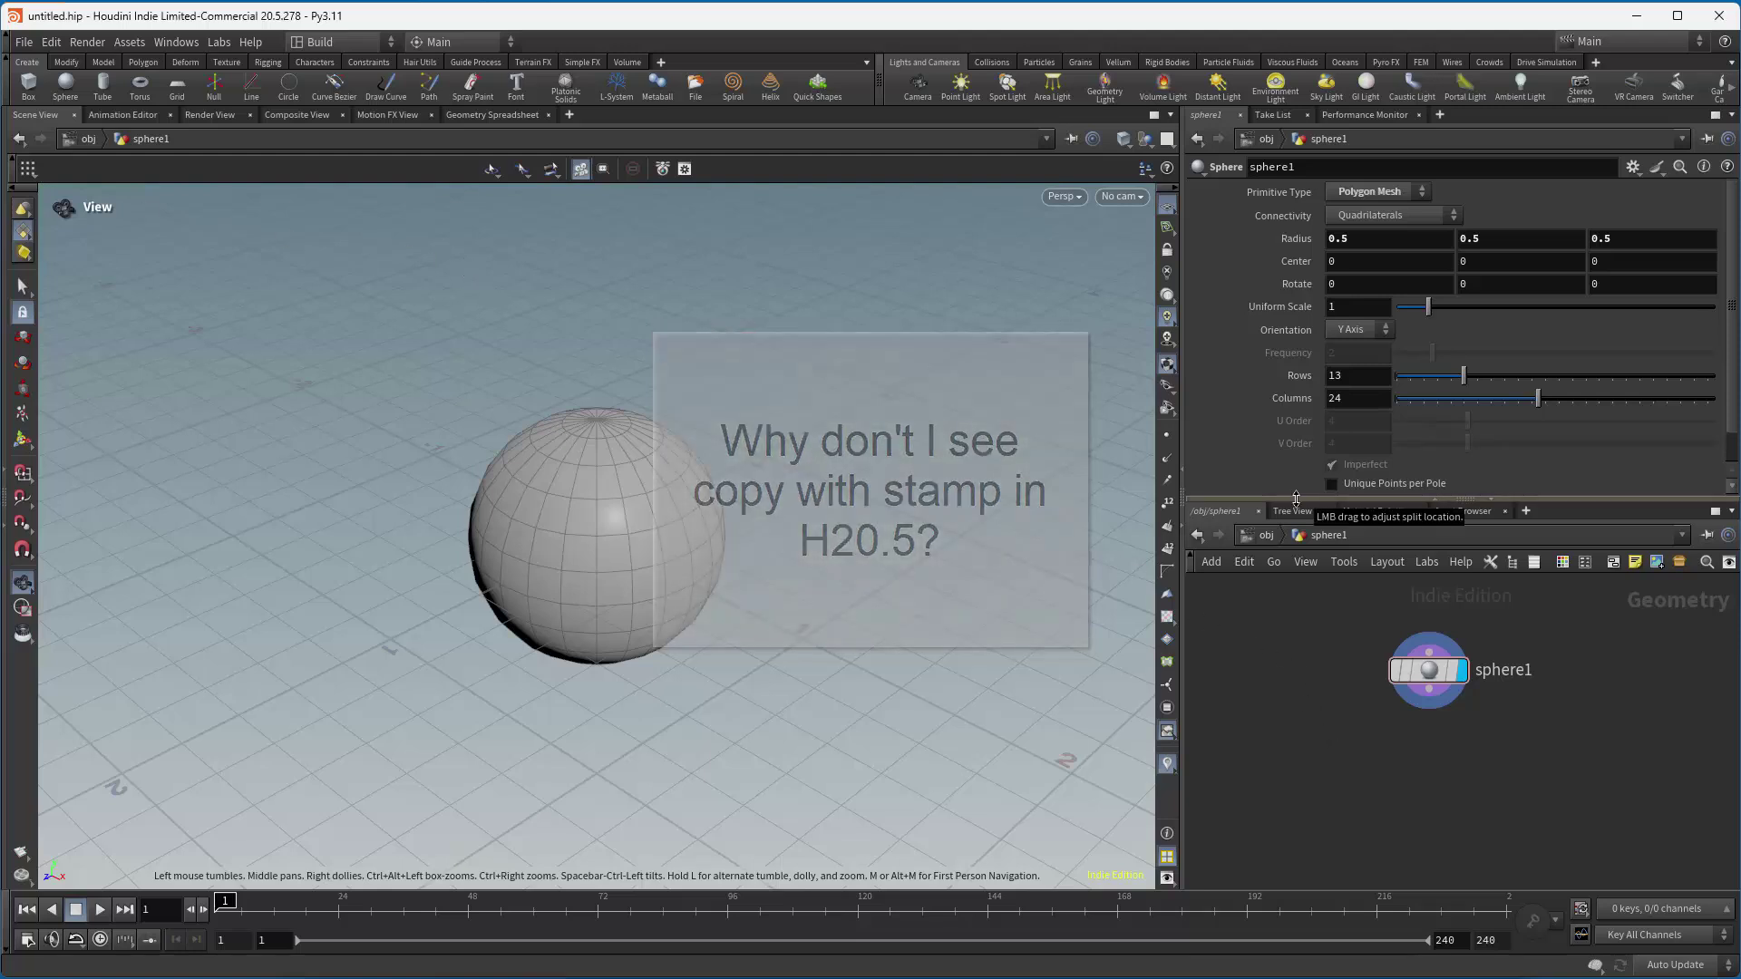
key(Tab)
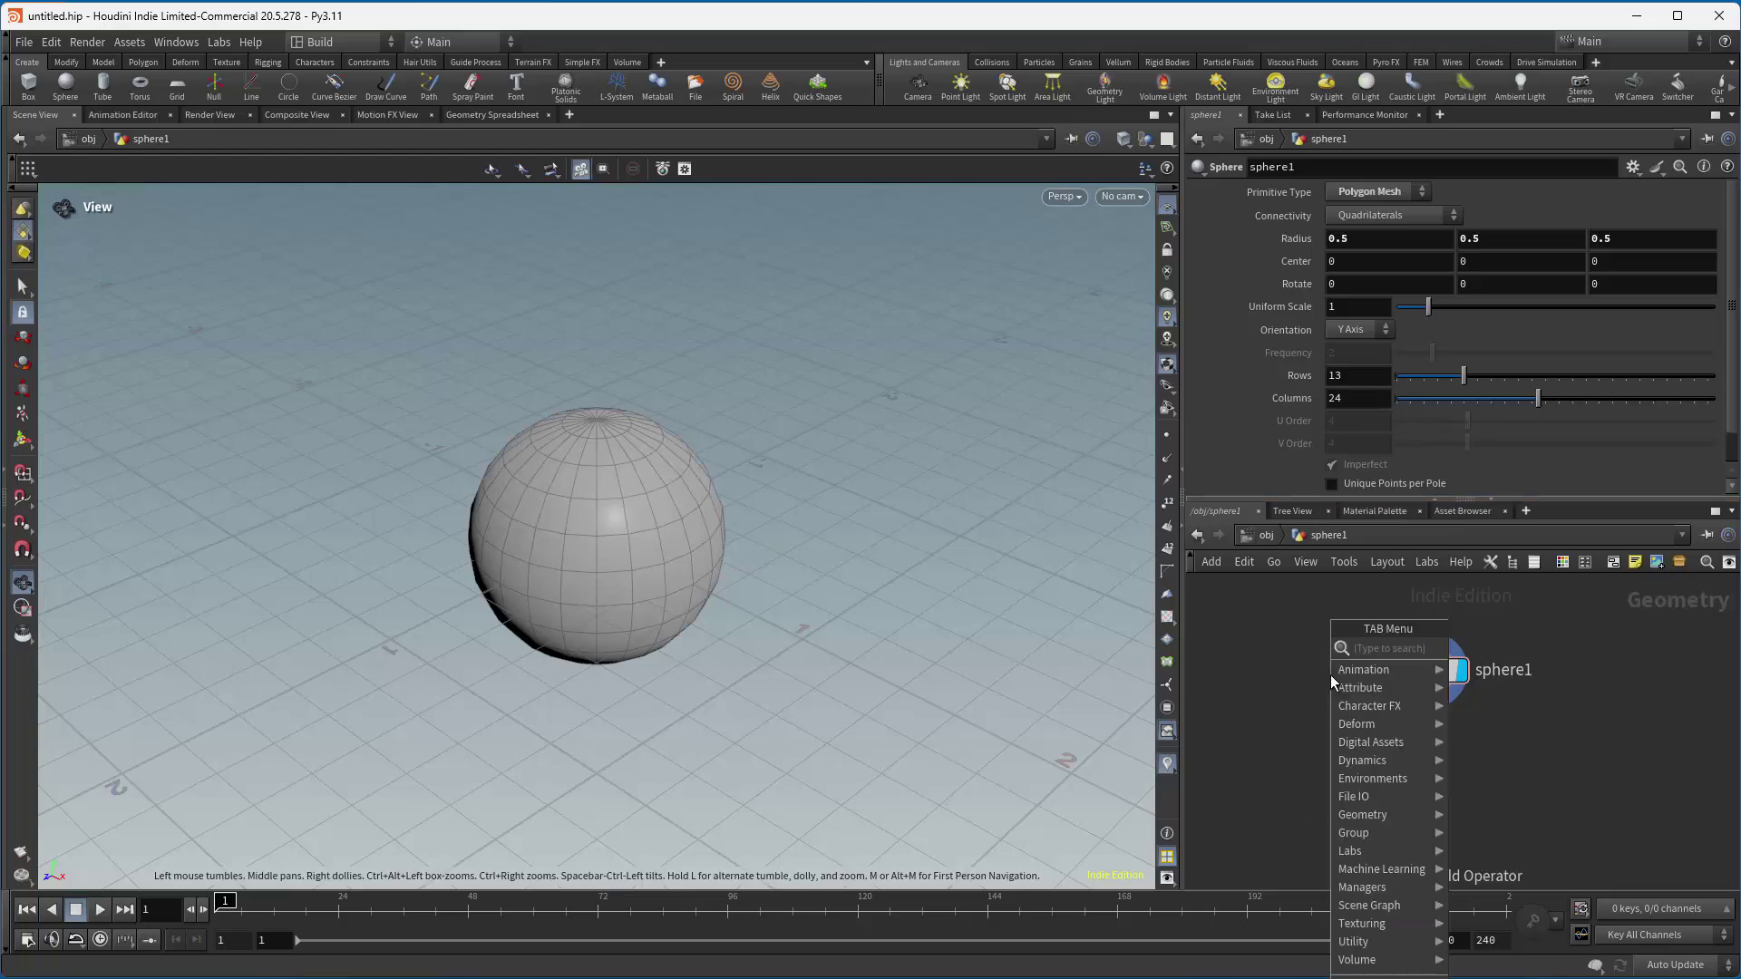
text(copy)
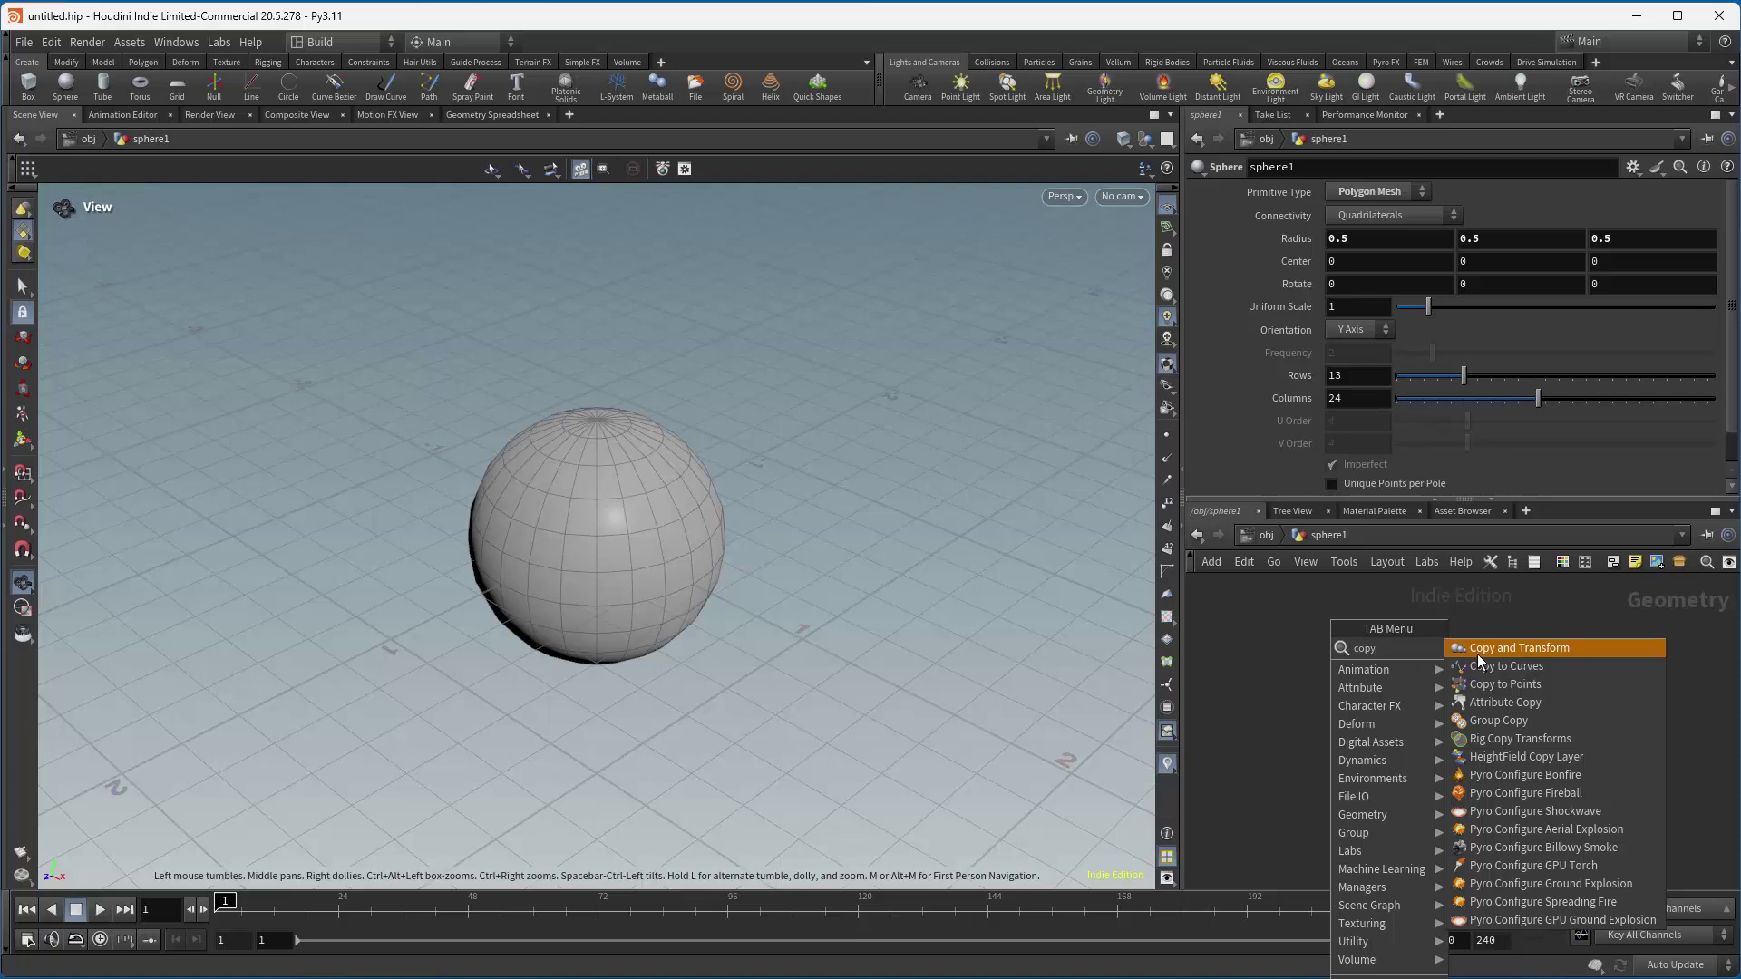
key(Escape)
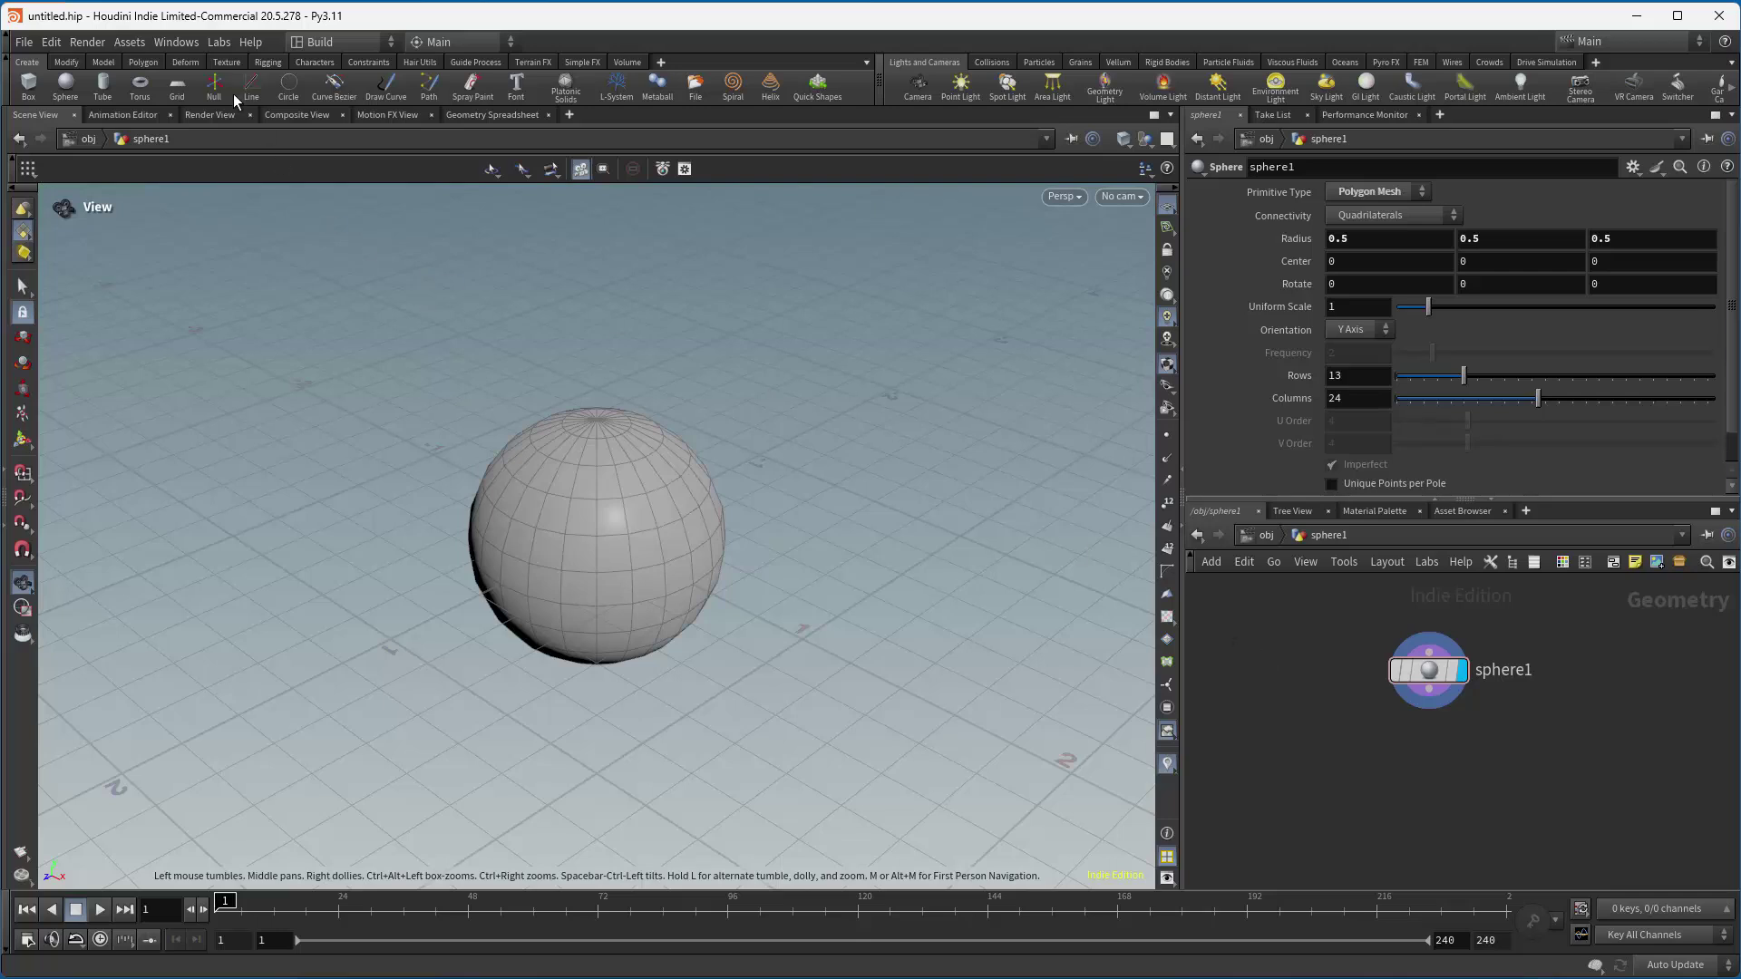
Open the Hscript Textport and unhide the old Copy operator with the command opunhide Sop copy.
click(176, 44)
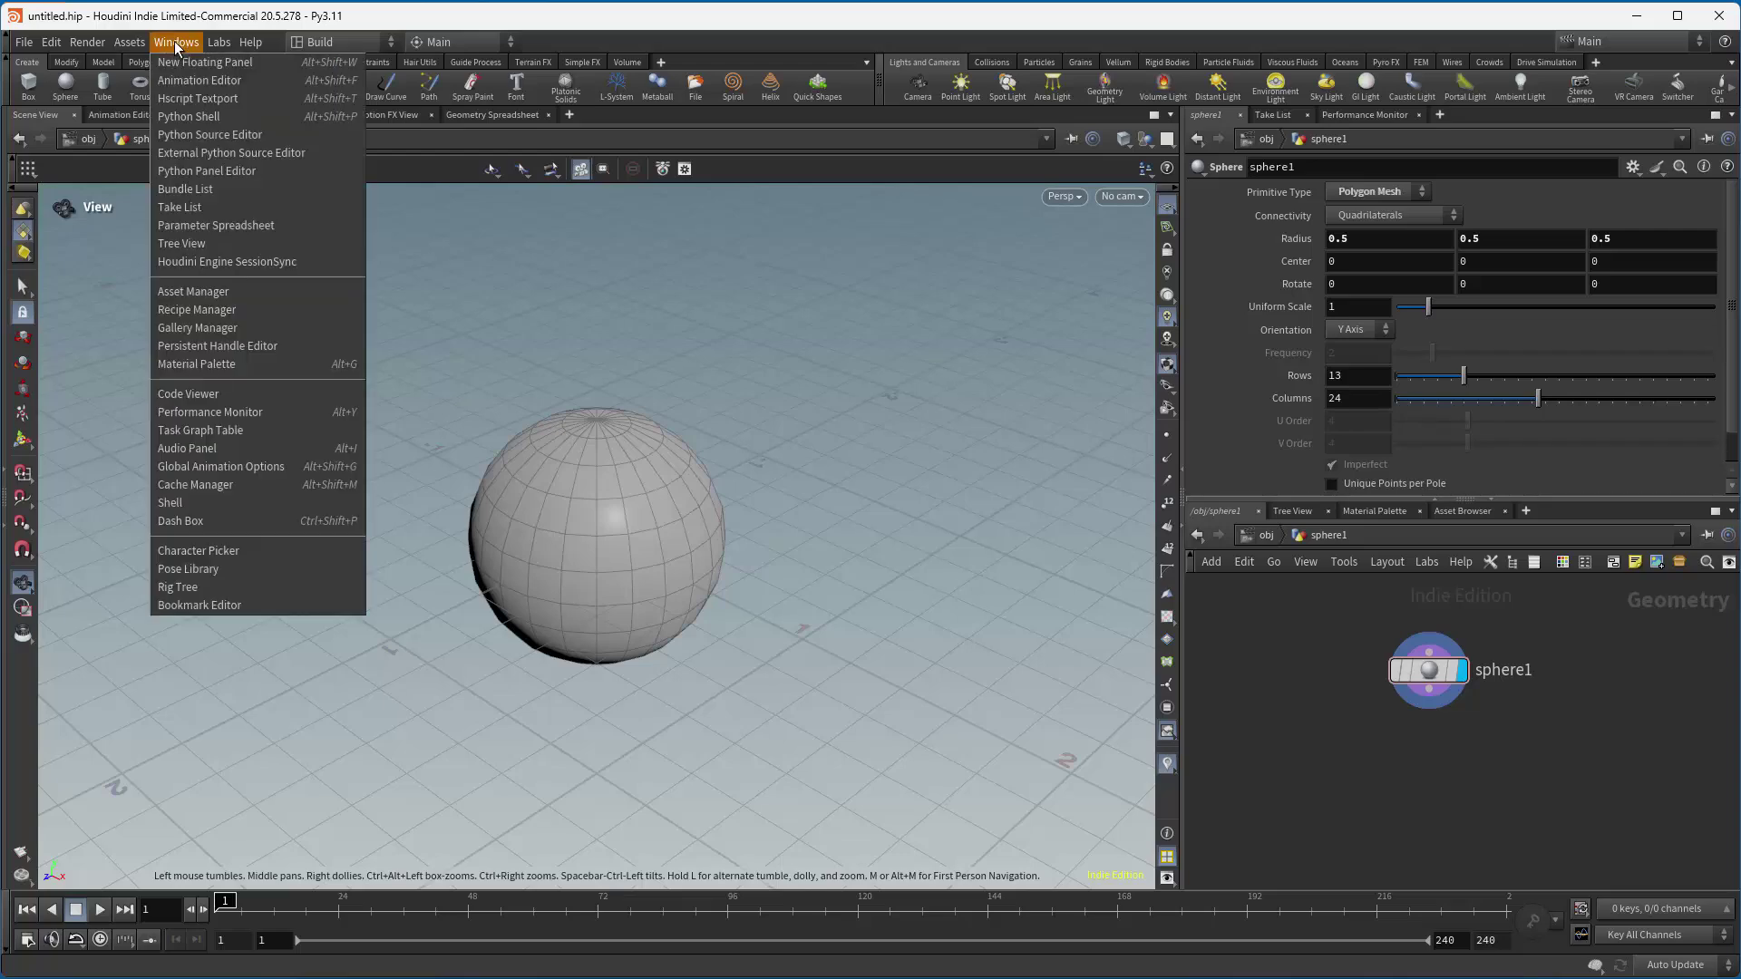
click(186, 98)
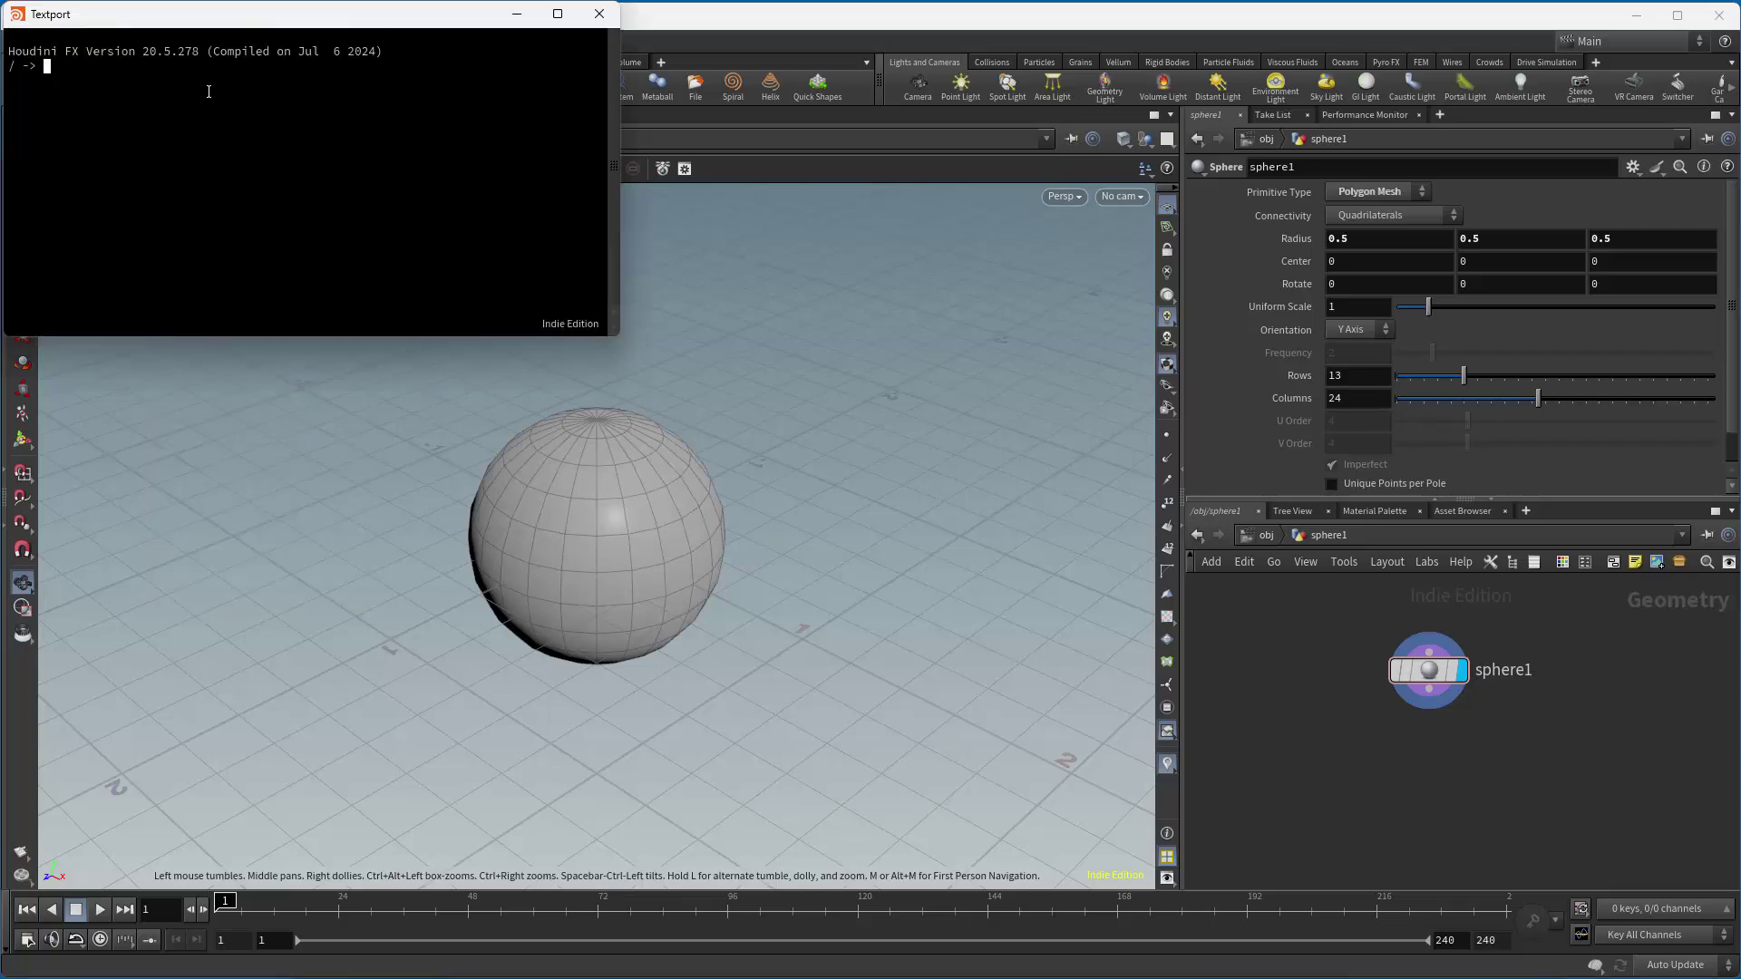
text(opunhi)
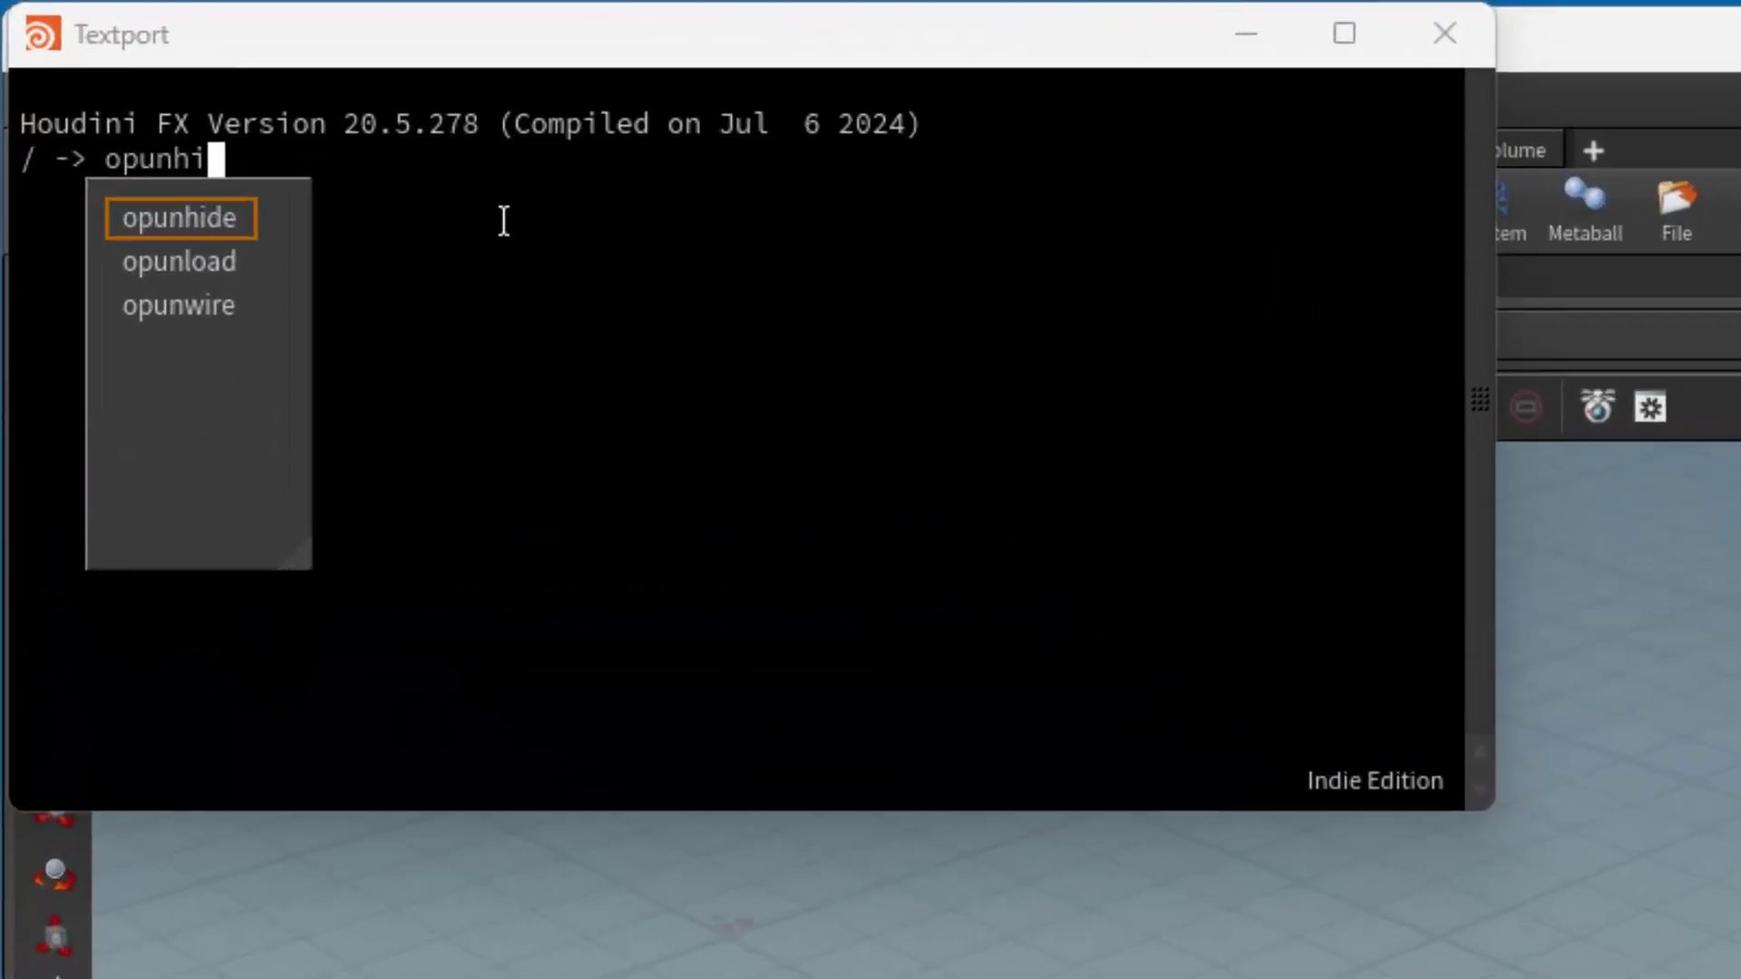
text(de C)
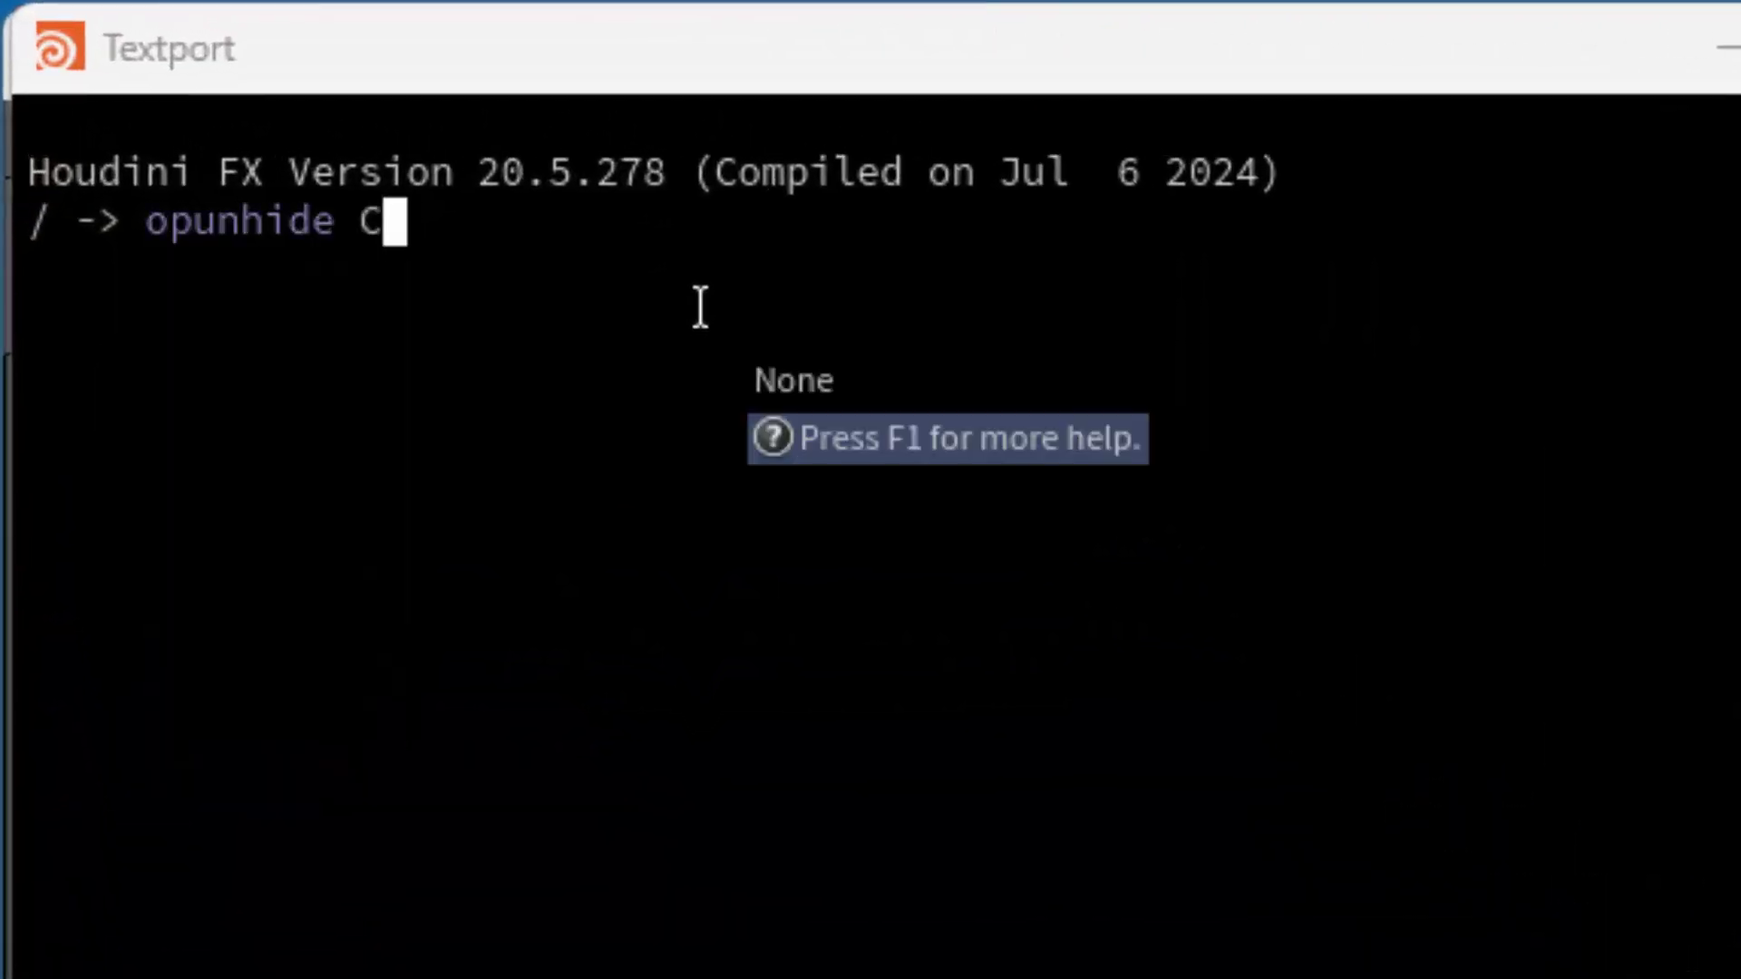
key(BackSpace)
text(Sop )
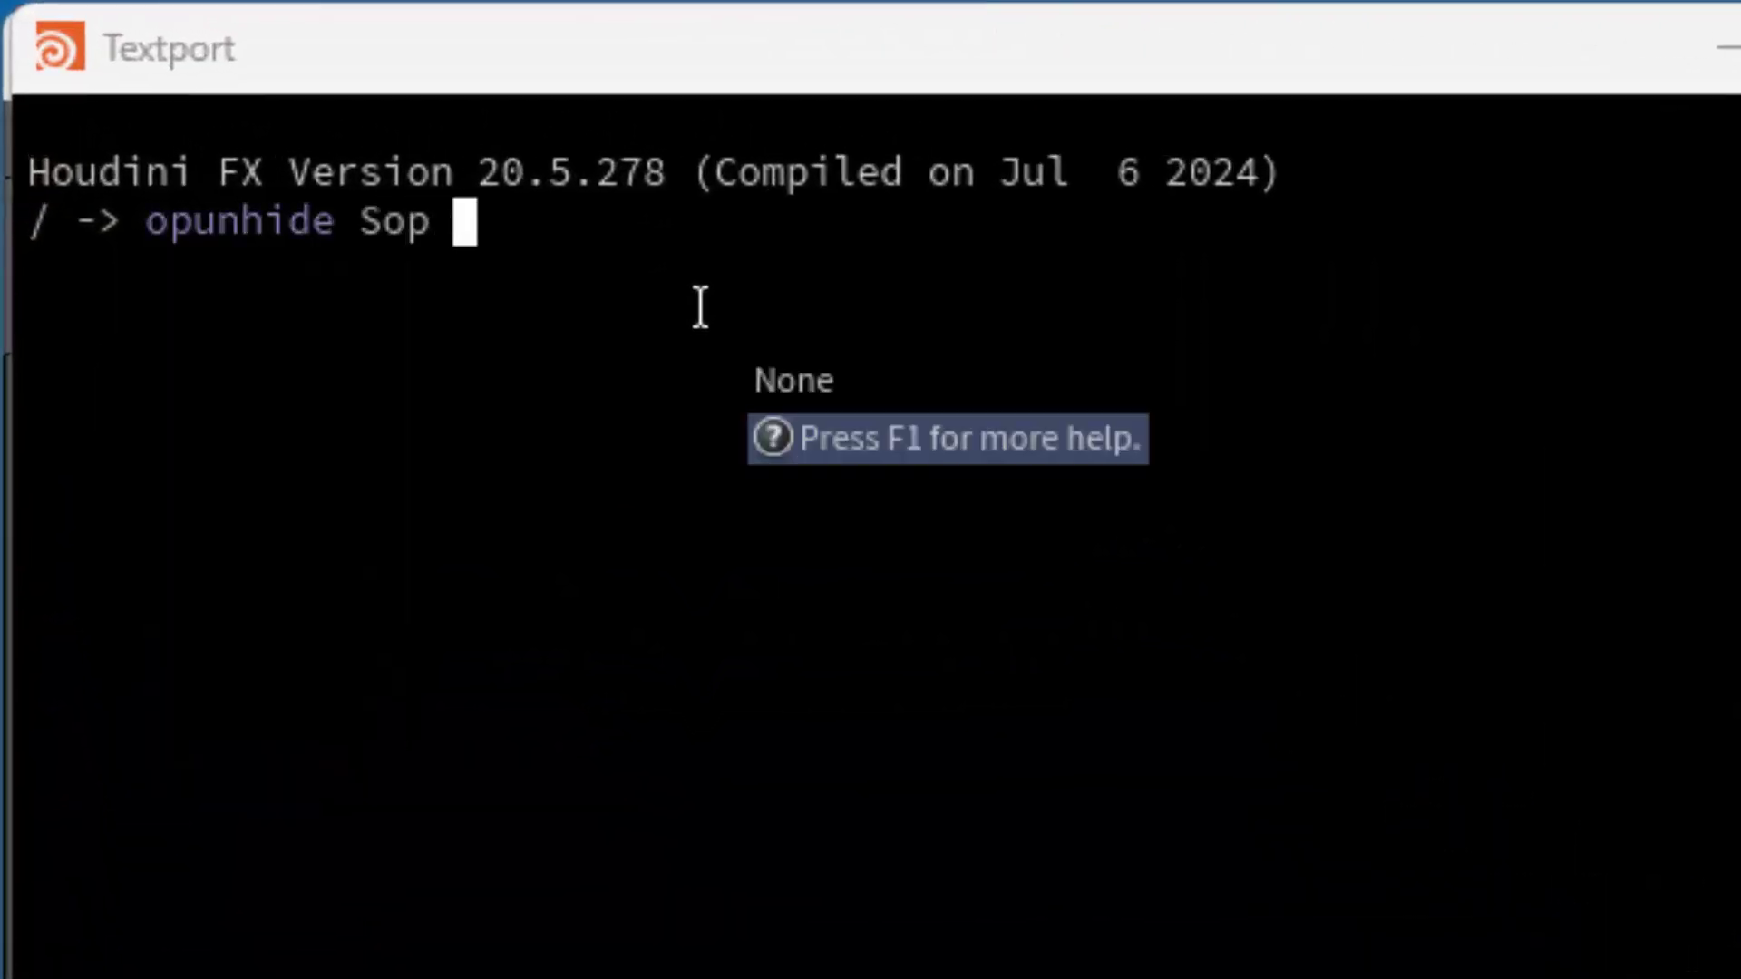
text(copy)
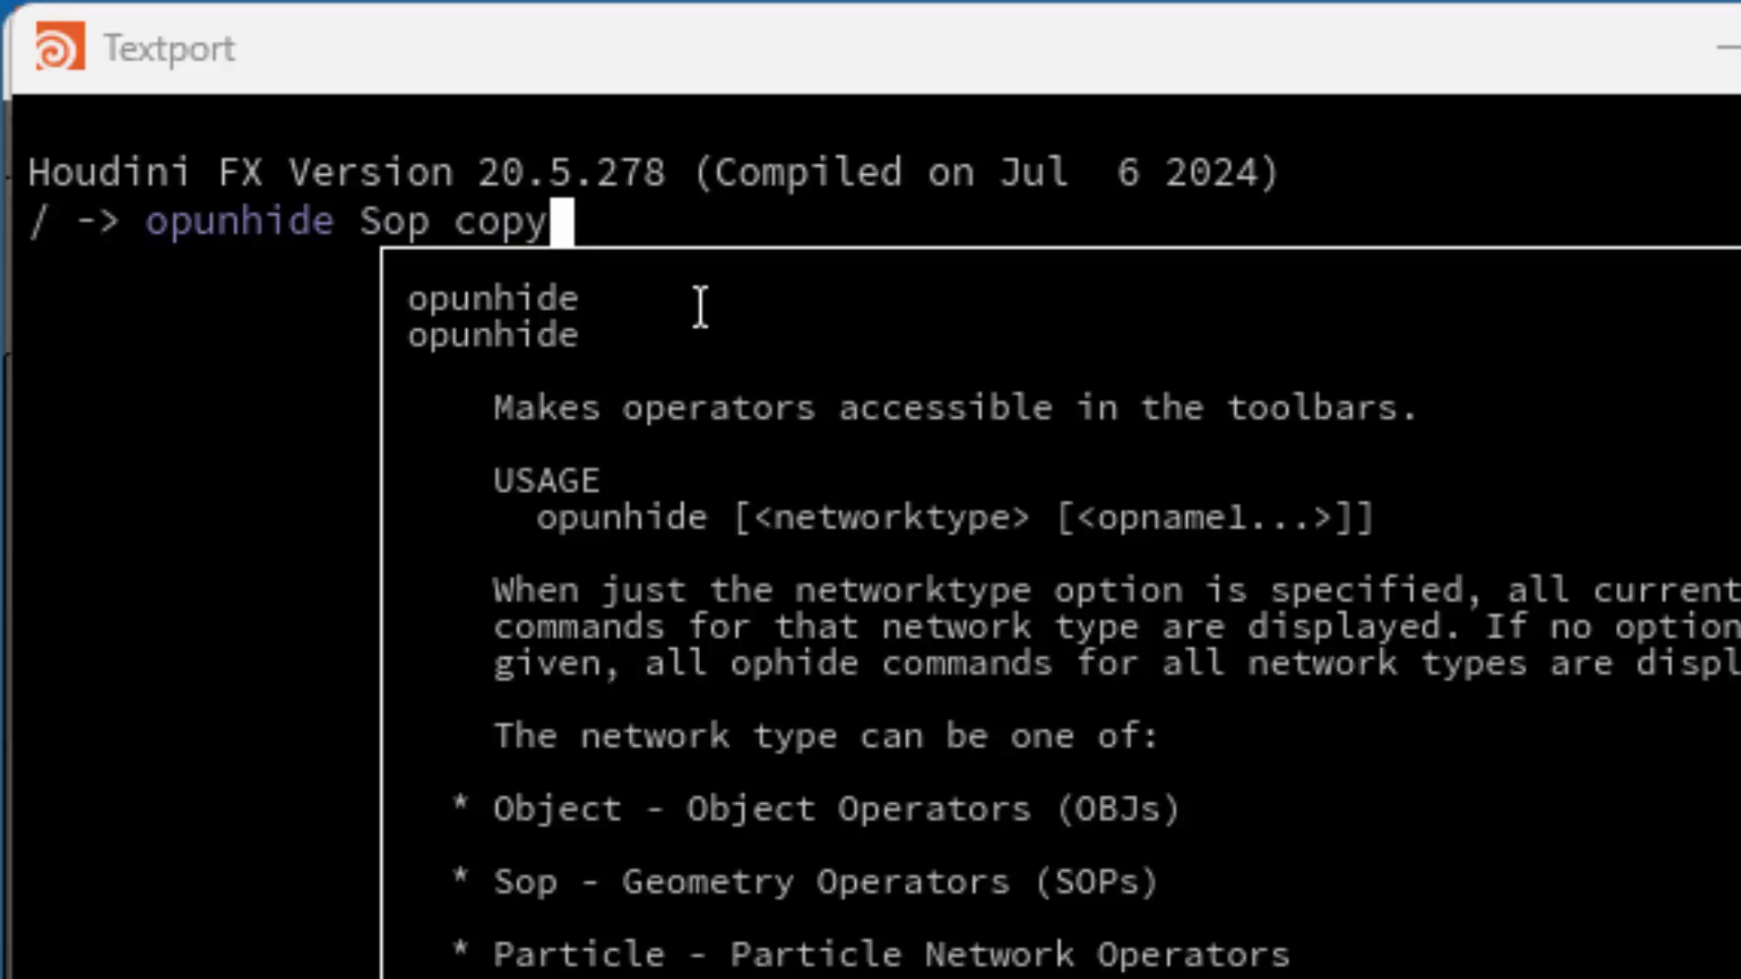
key(Return)
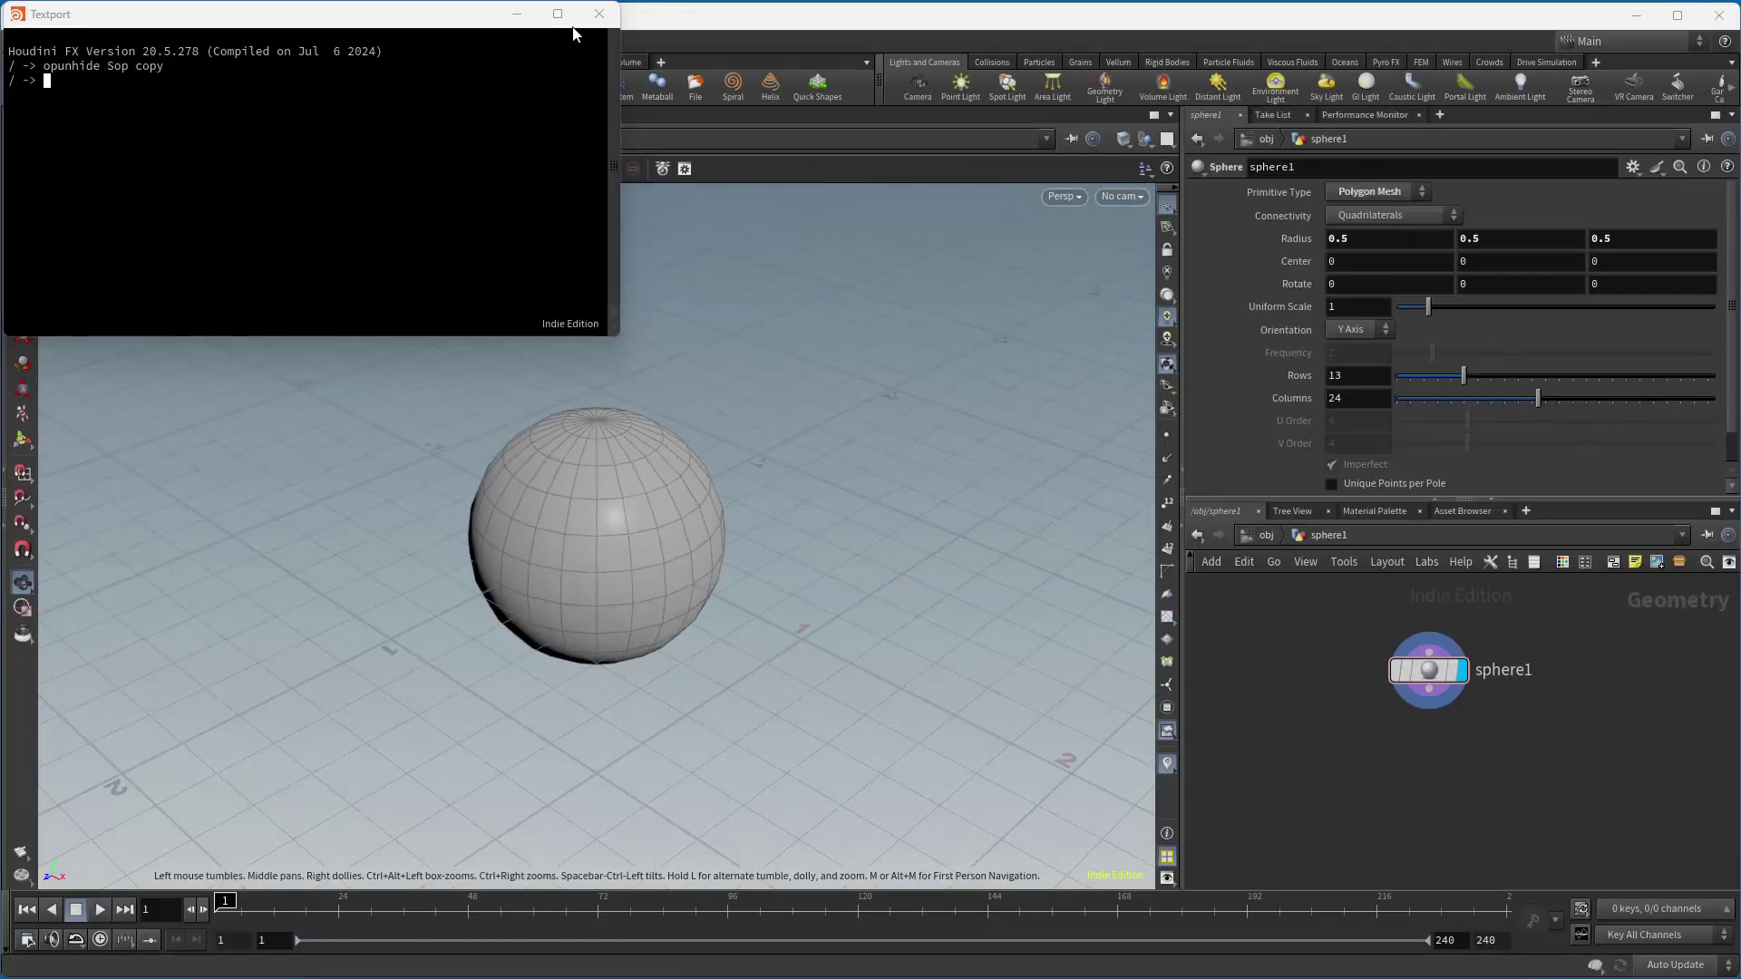
Close the Textport and add a Copy with Stamp node below sphere1.
click(599, 13)
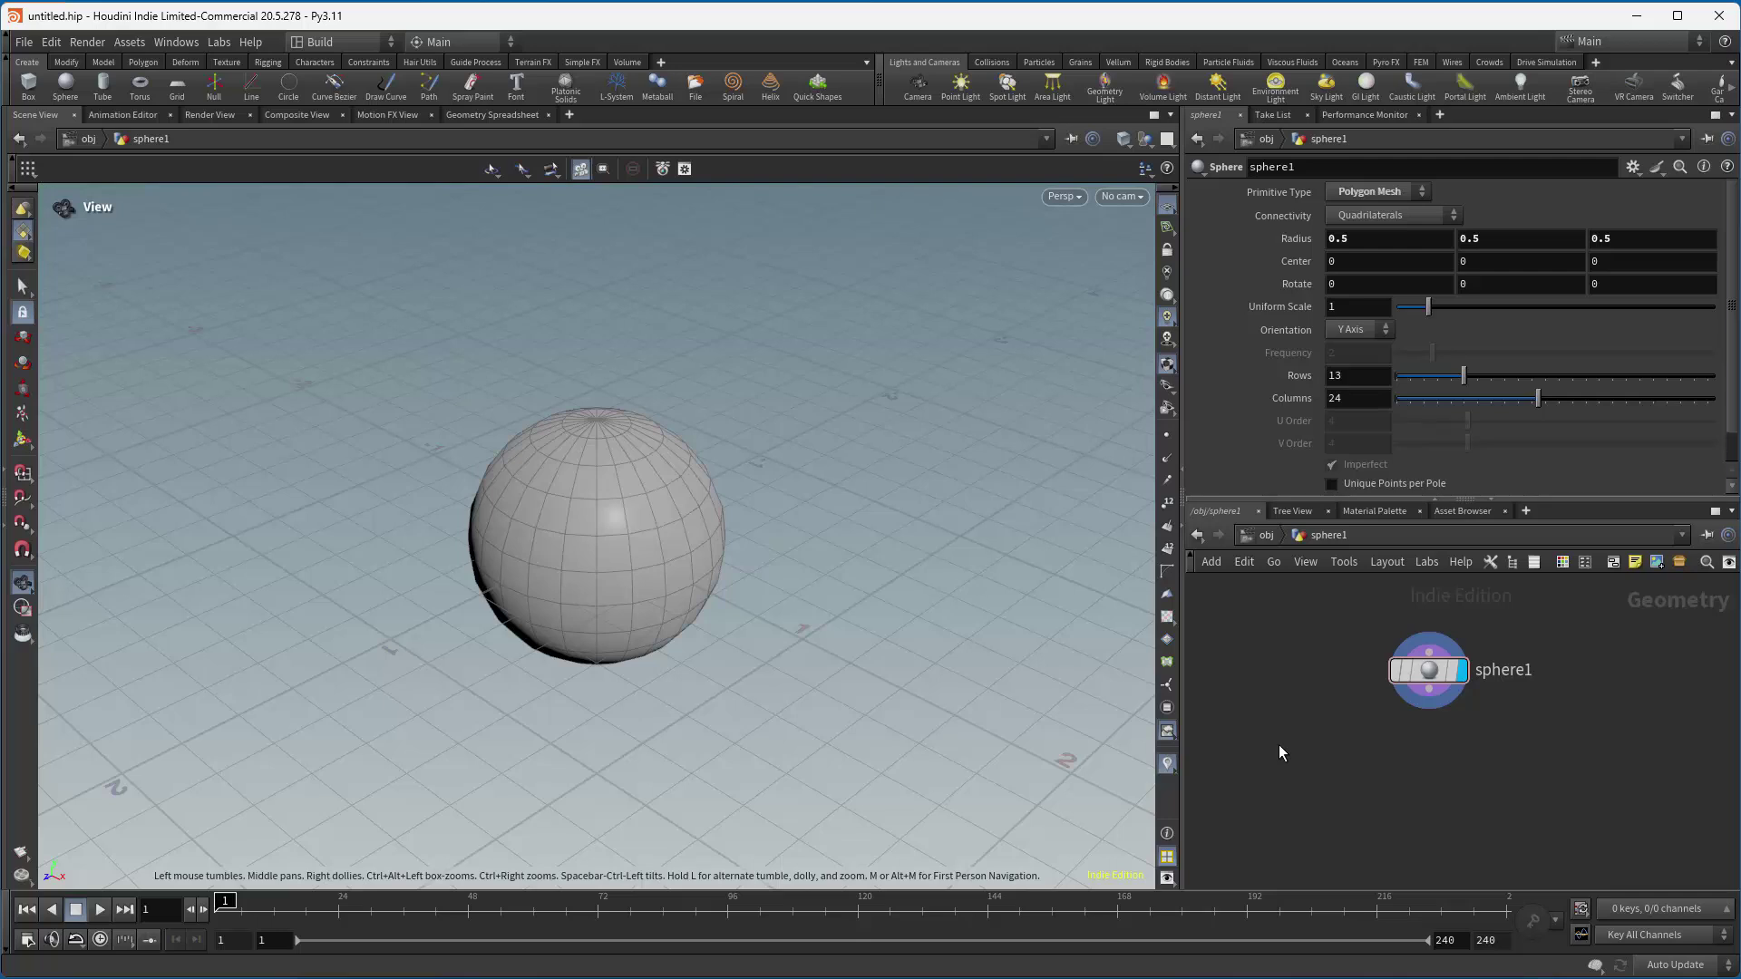
key(Tab)
text(copy)
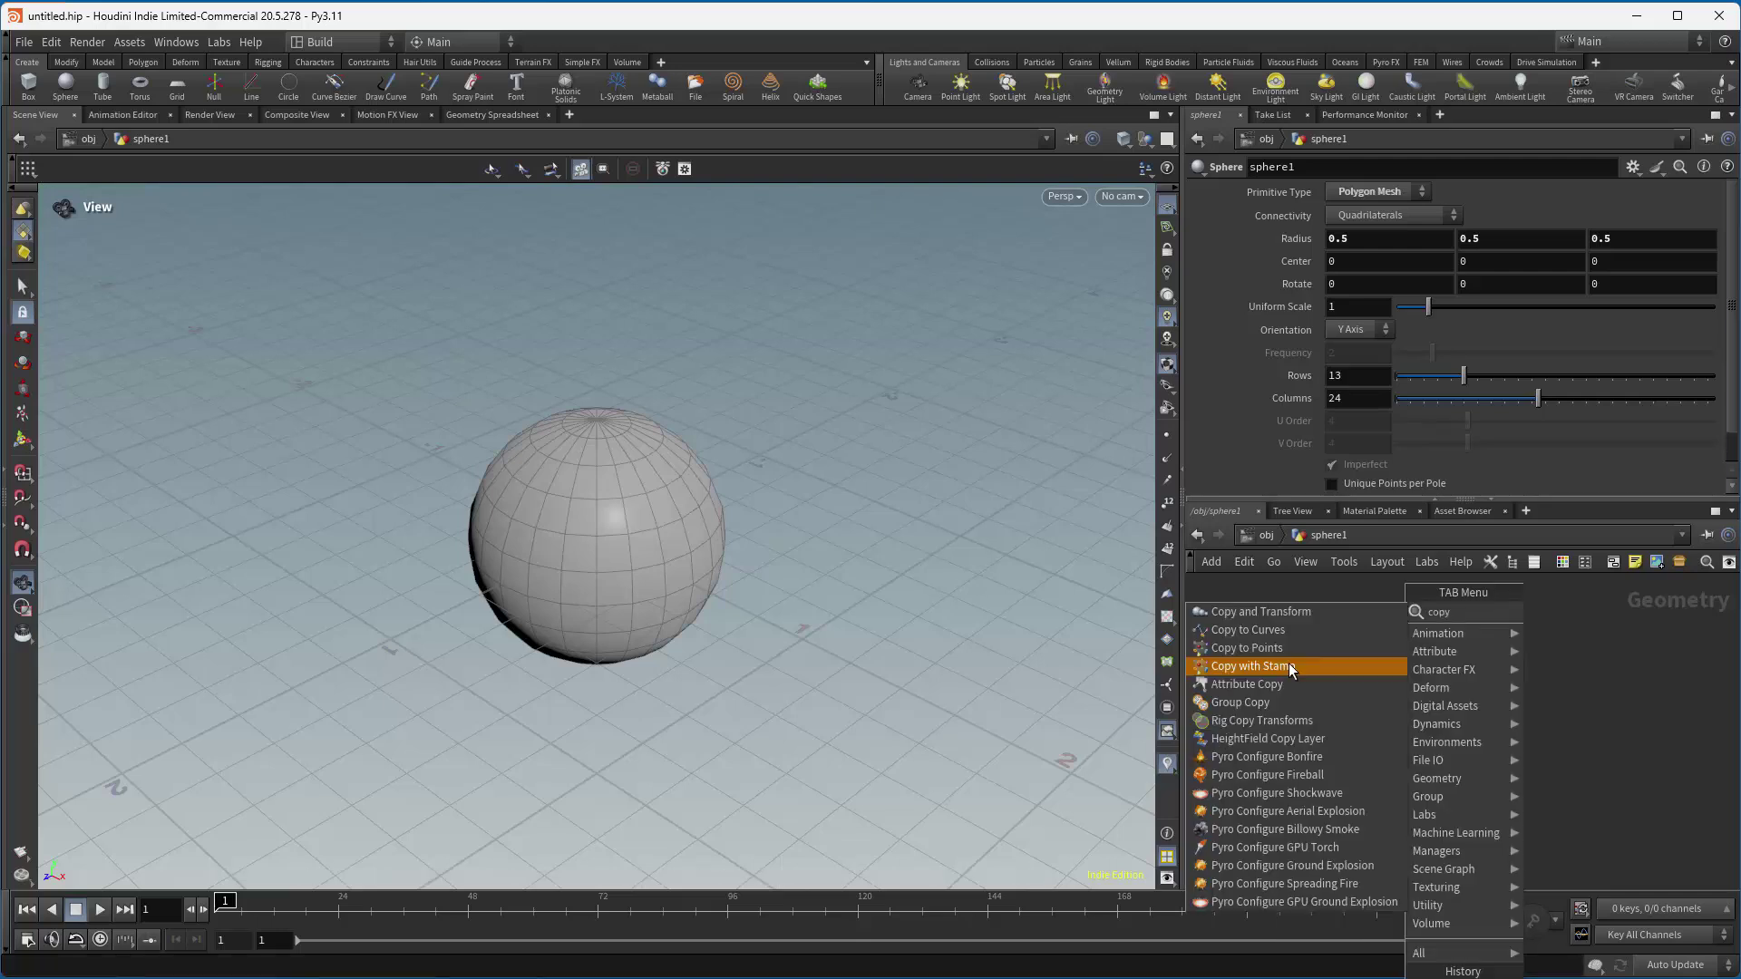
click(1289, 665)
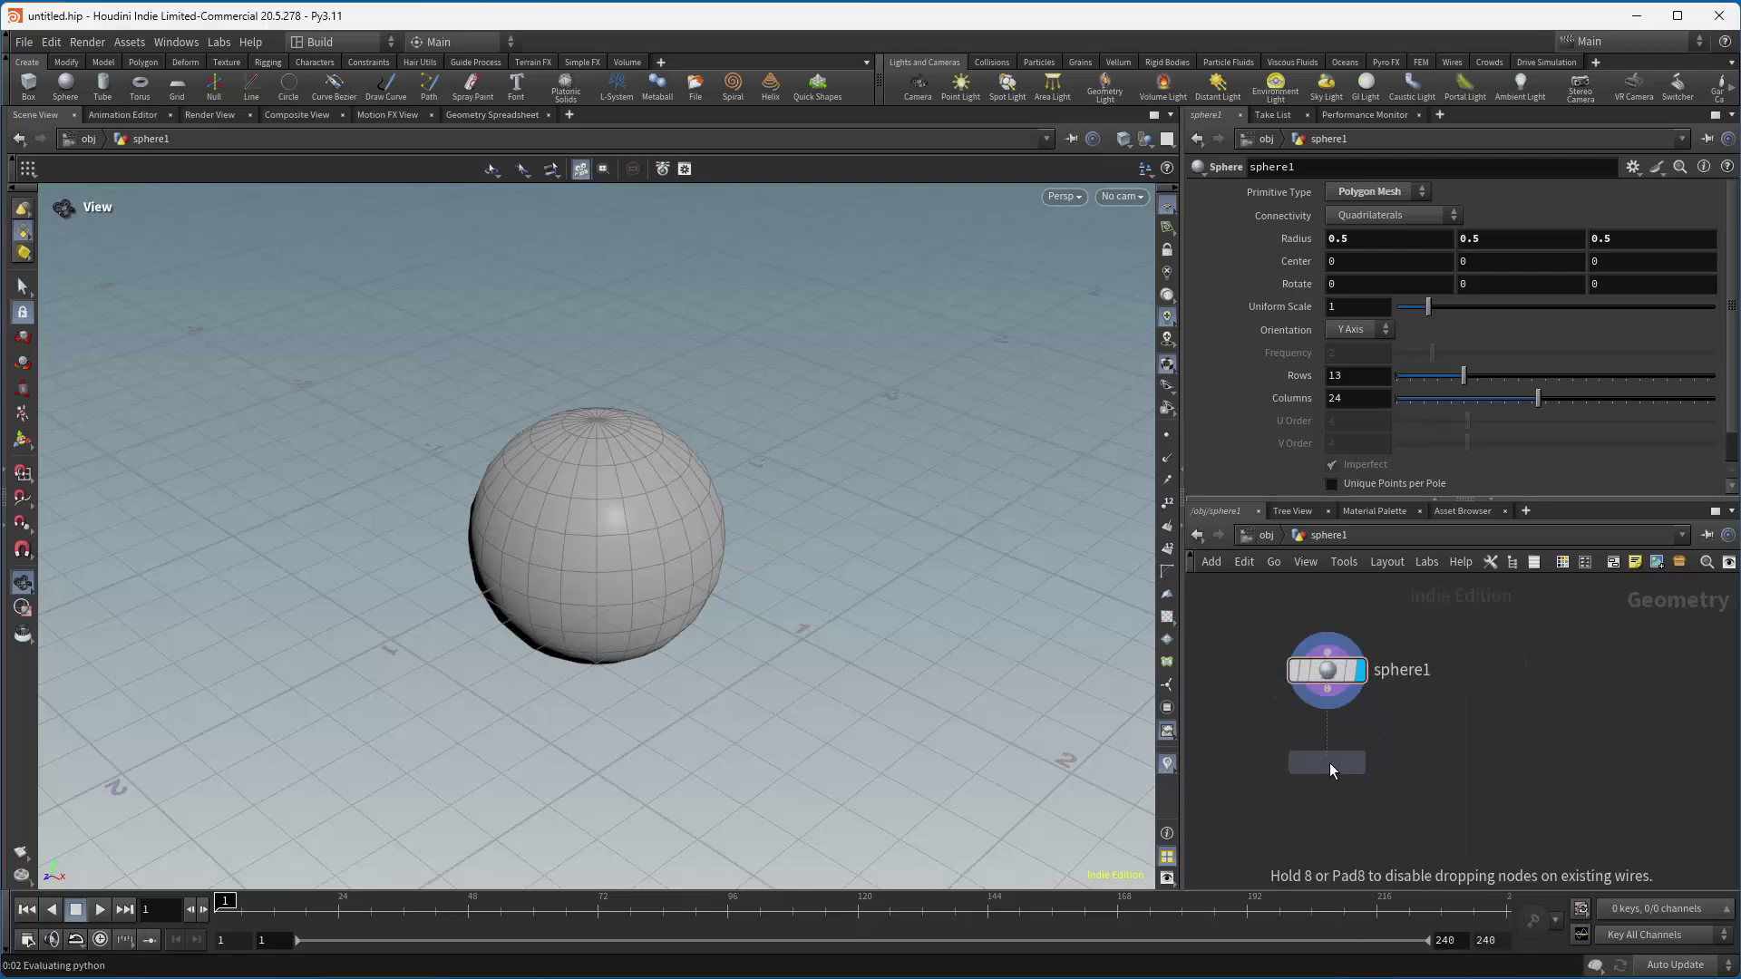
click(1330, 764)
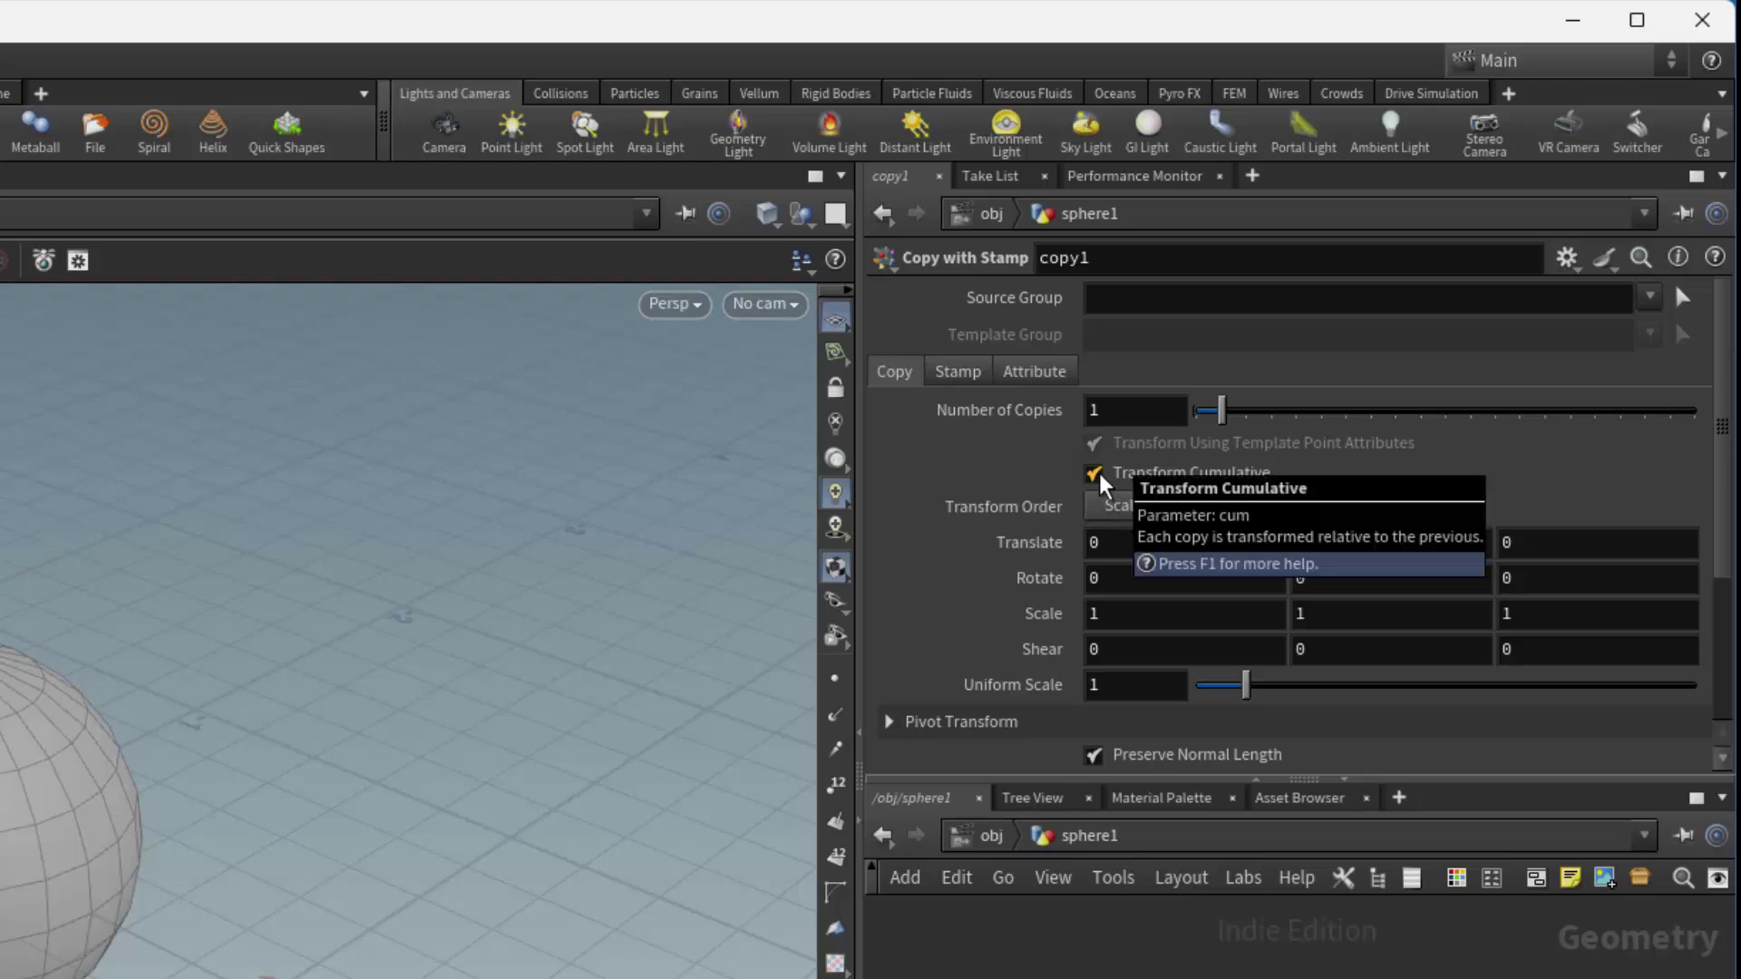
Turn off Transform Cumulative on the copy node and set its Translate X to the expression 5 * cos(10 * $CY).
click(1097, 476)
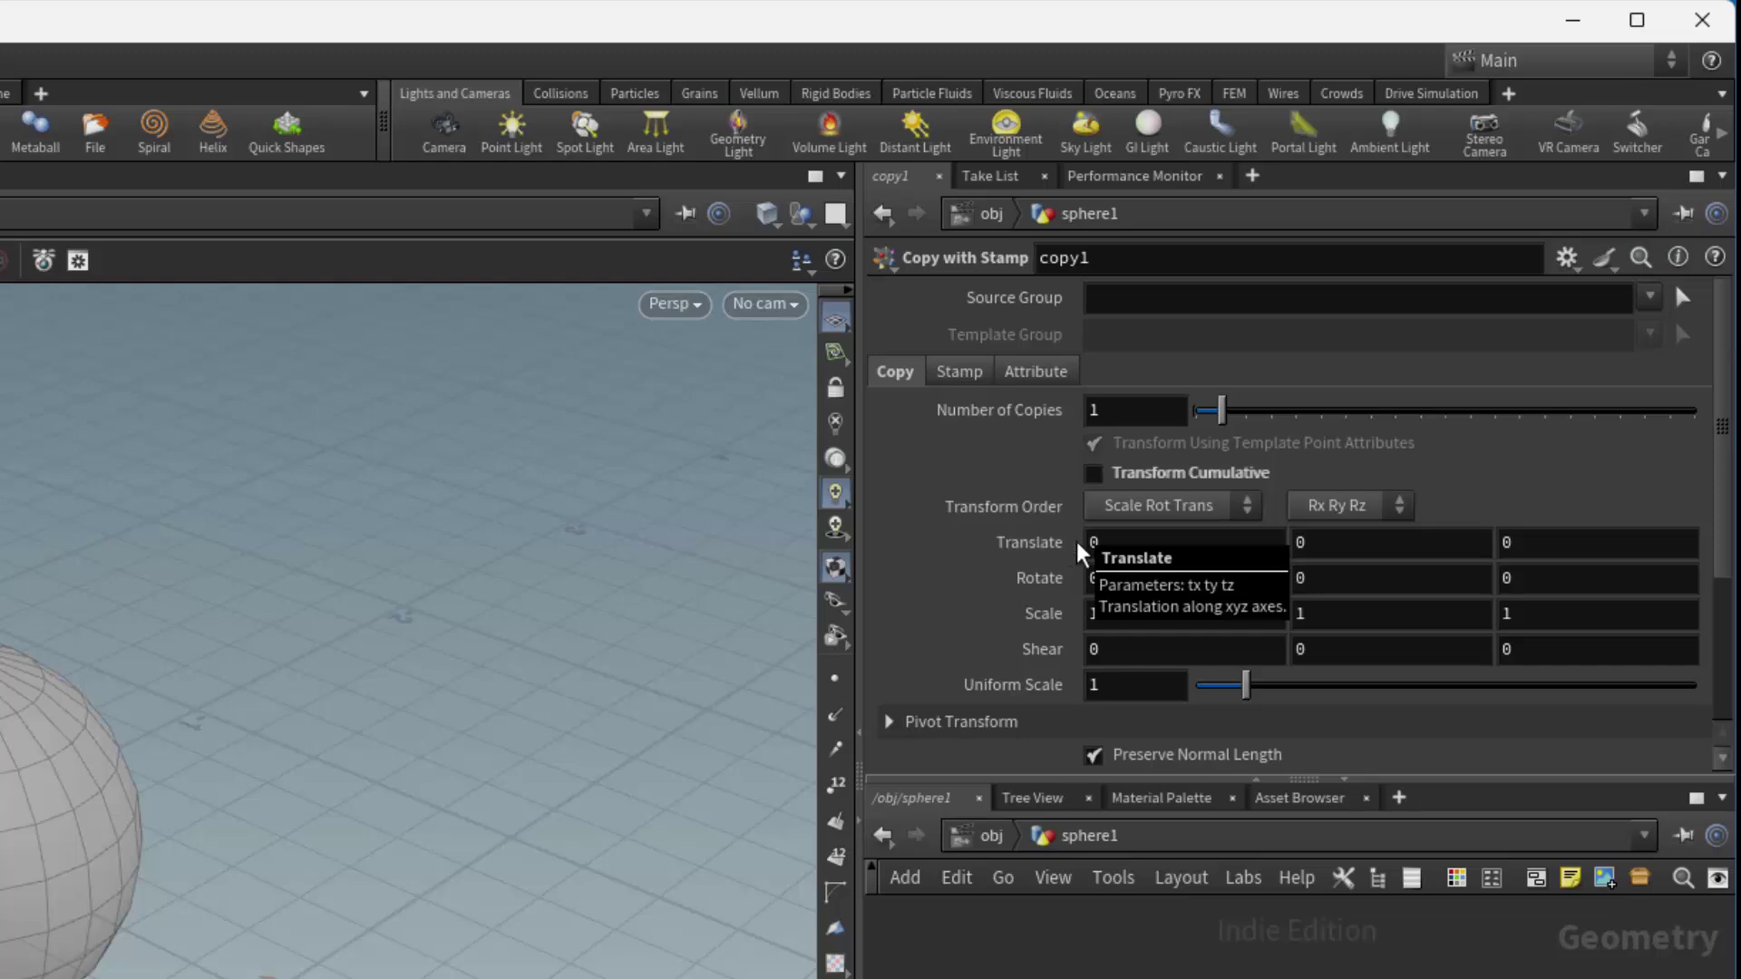
click(1111, 543)
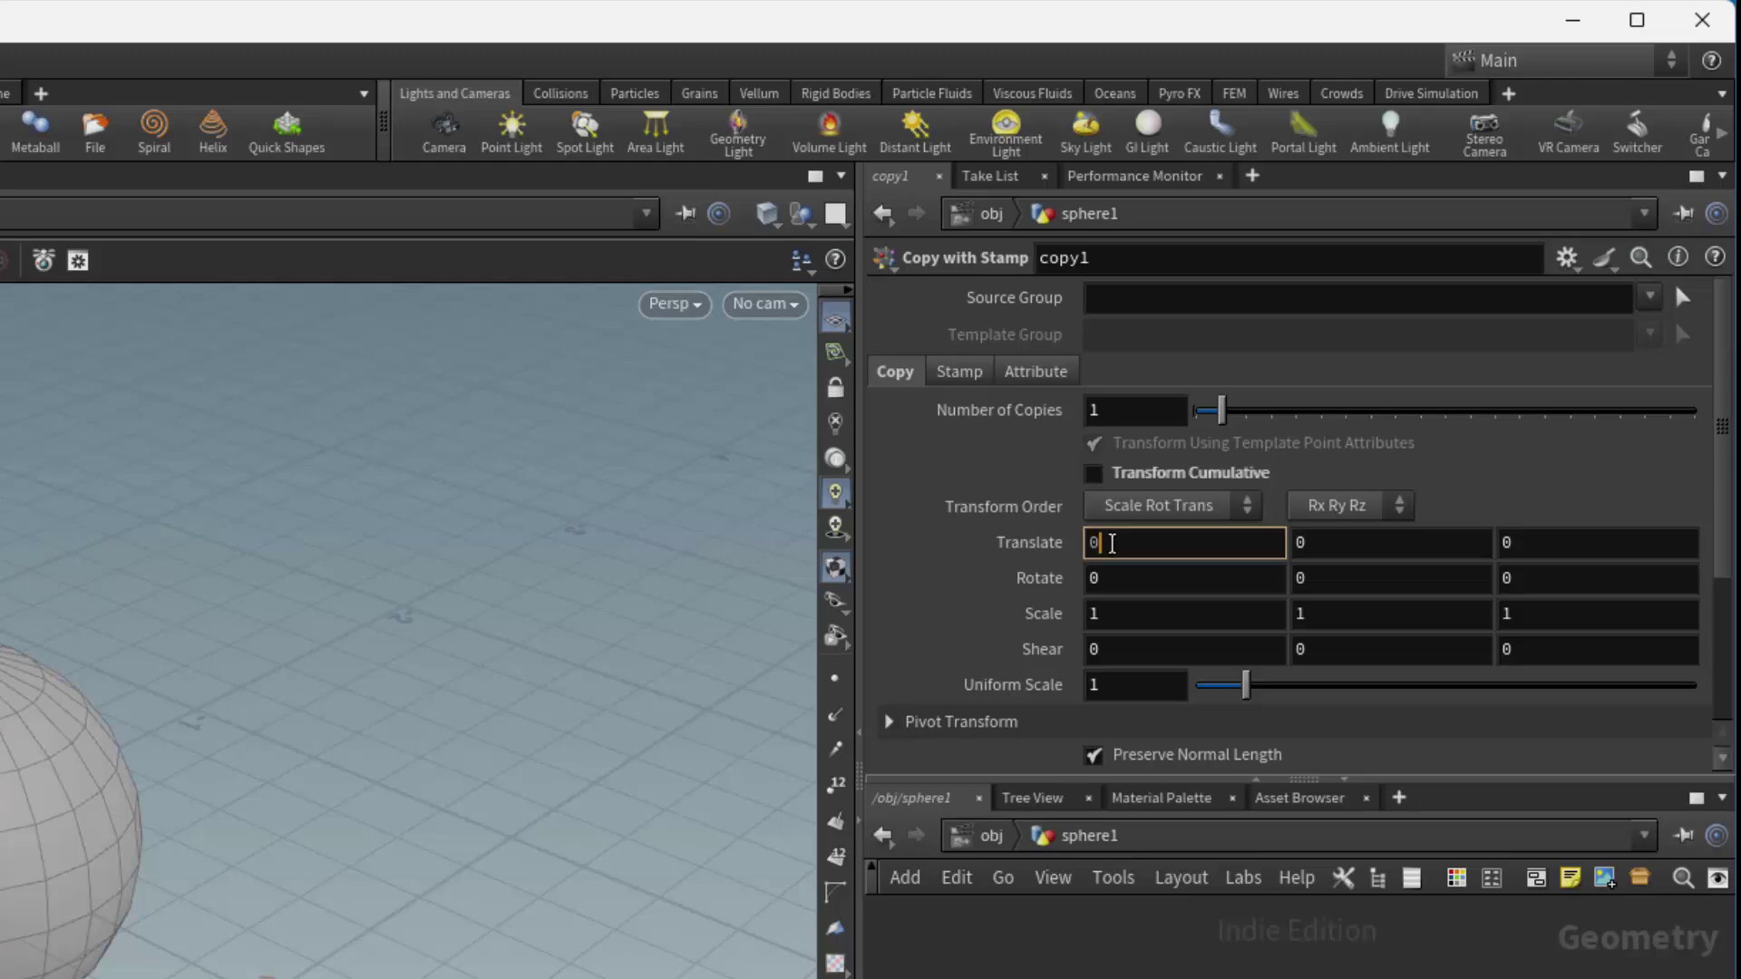
text(5 * )
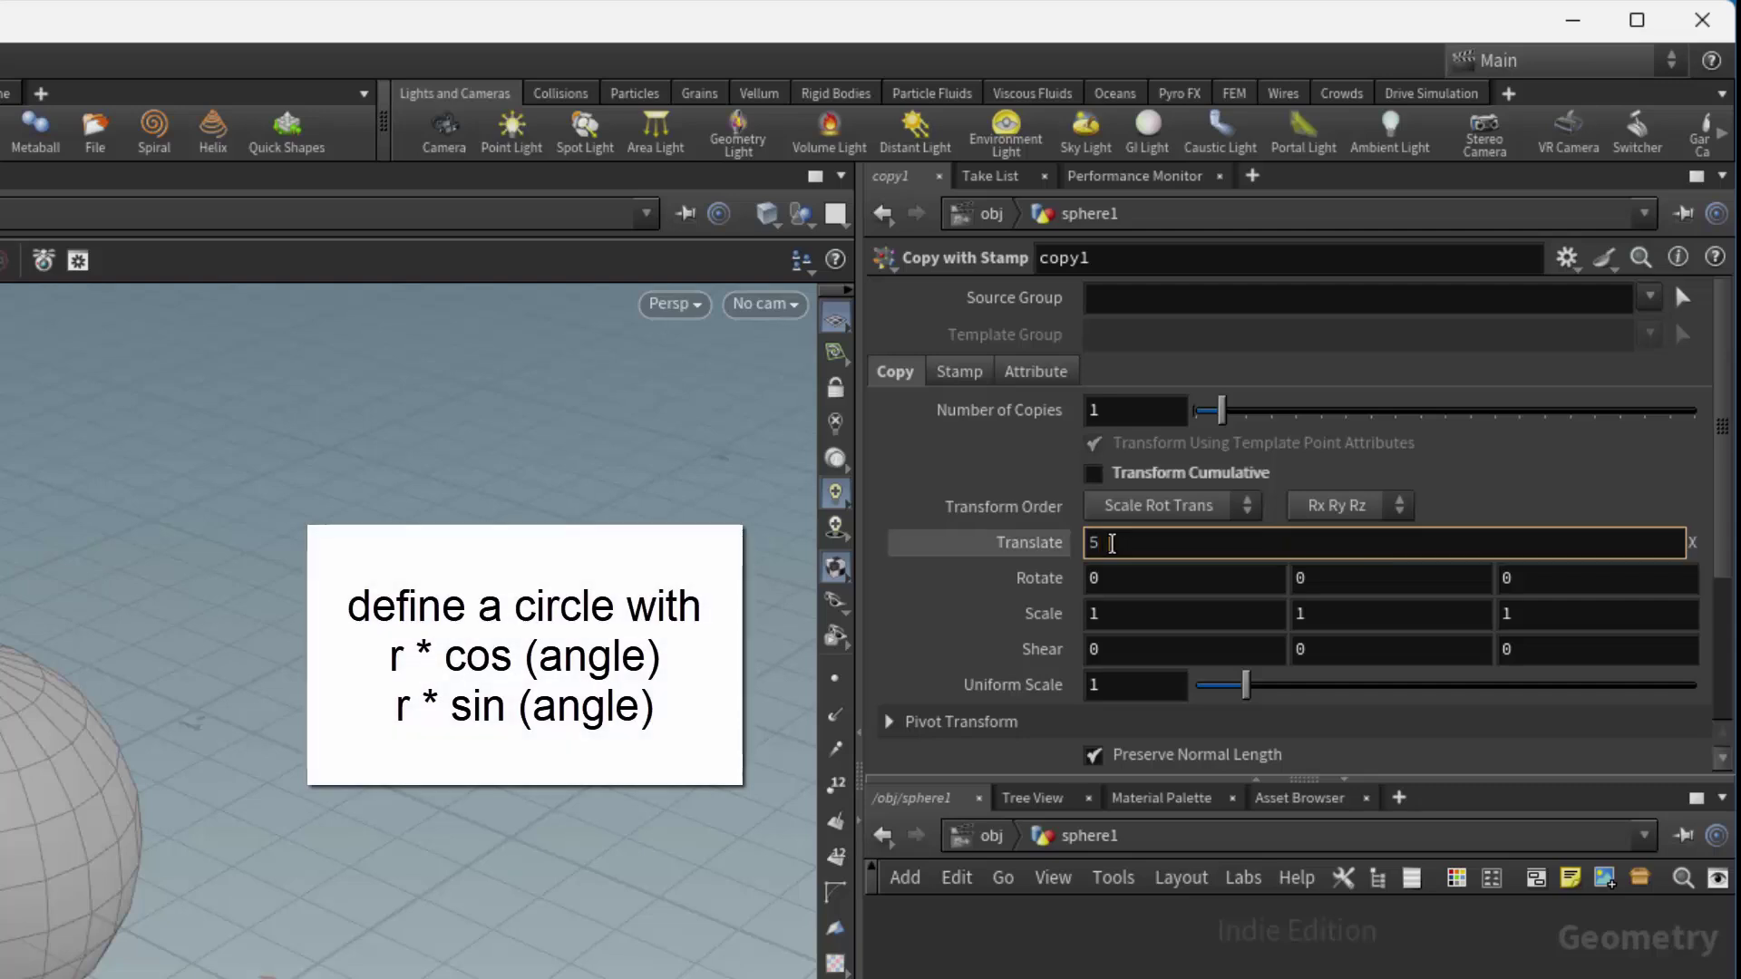
text(cos()
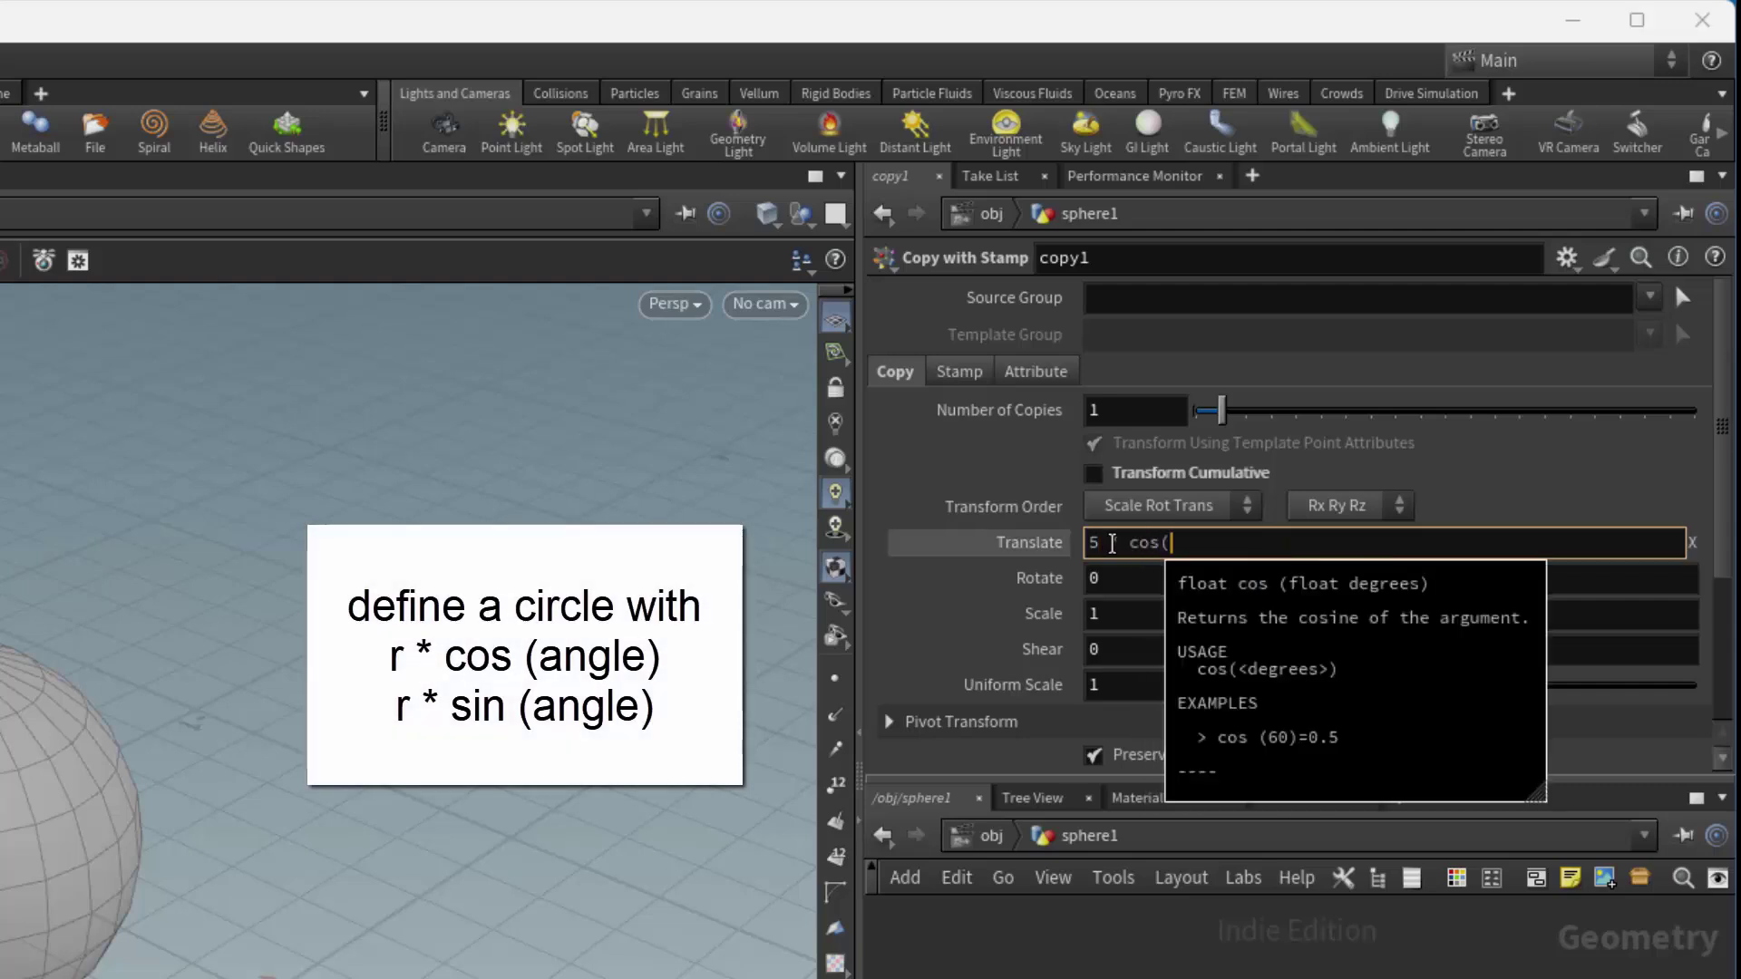
text(10 * $CY)
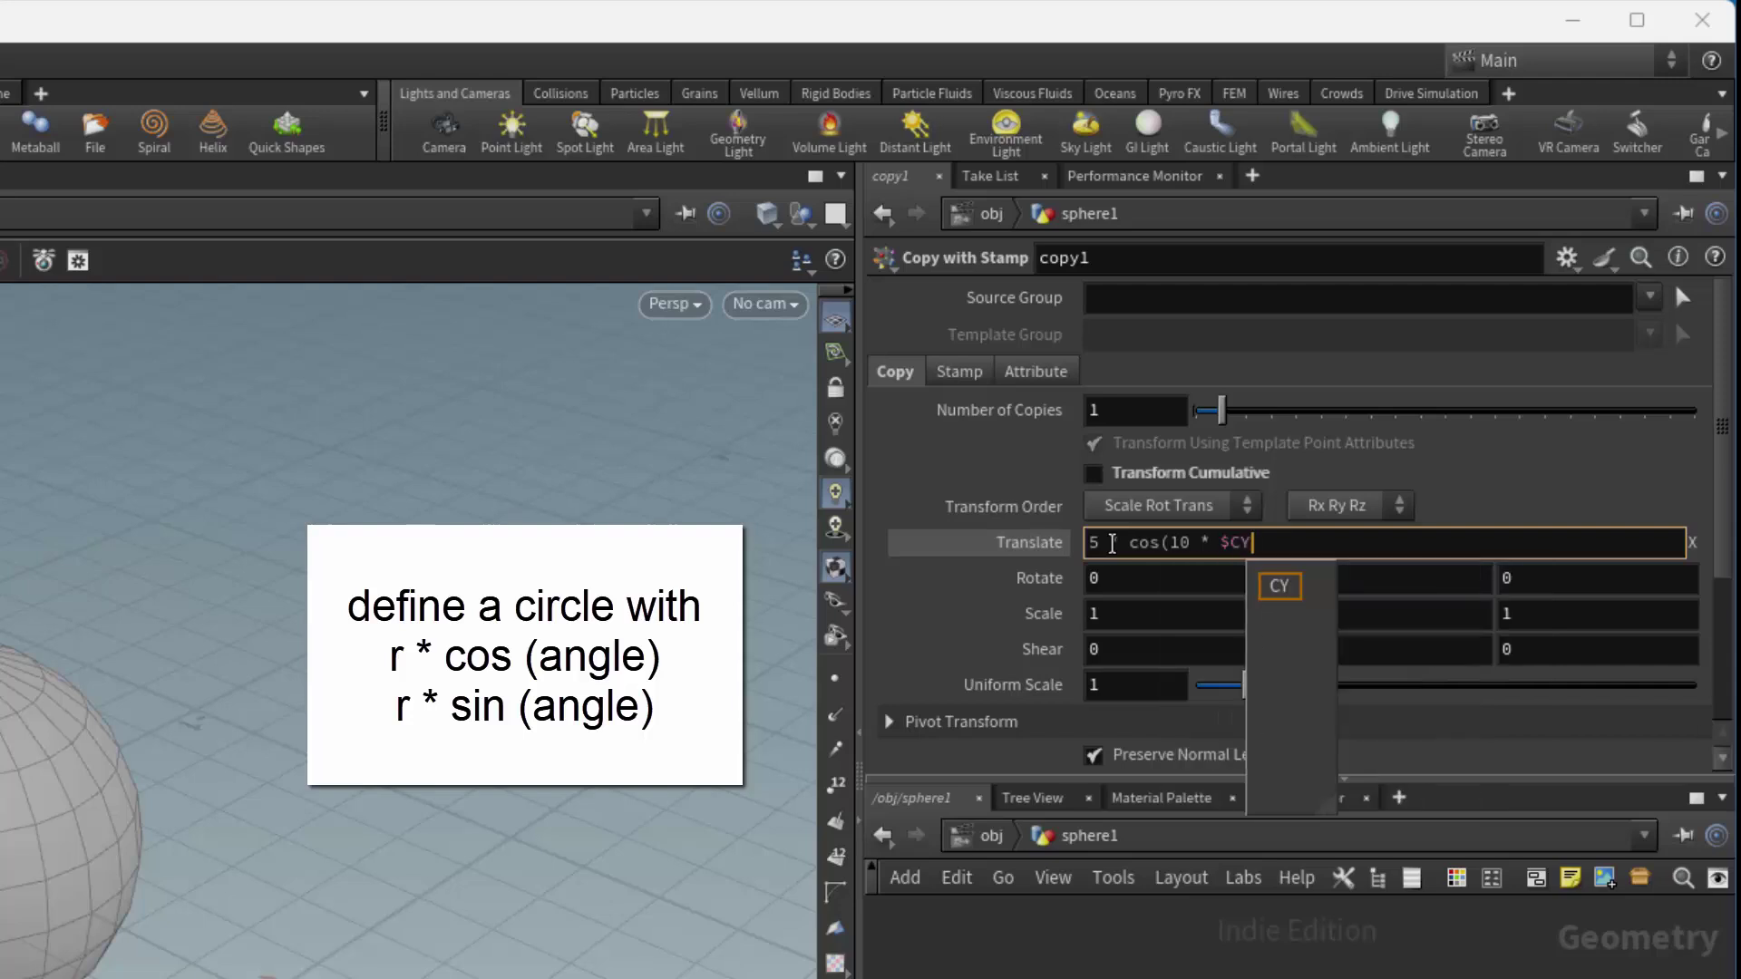
text())
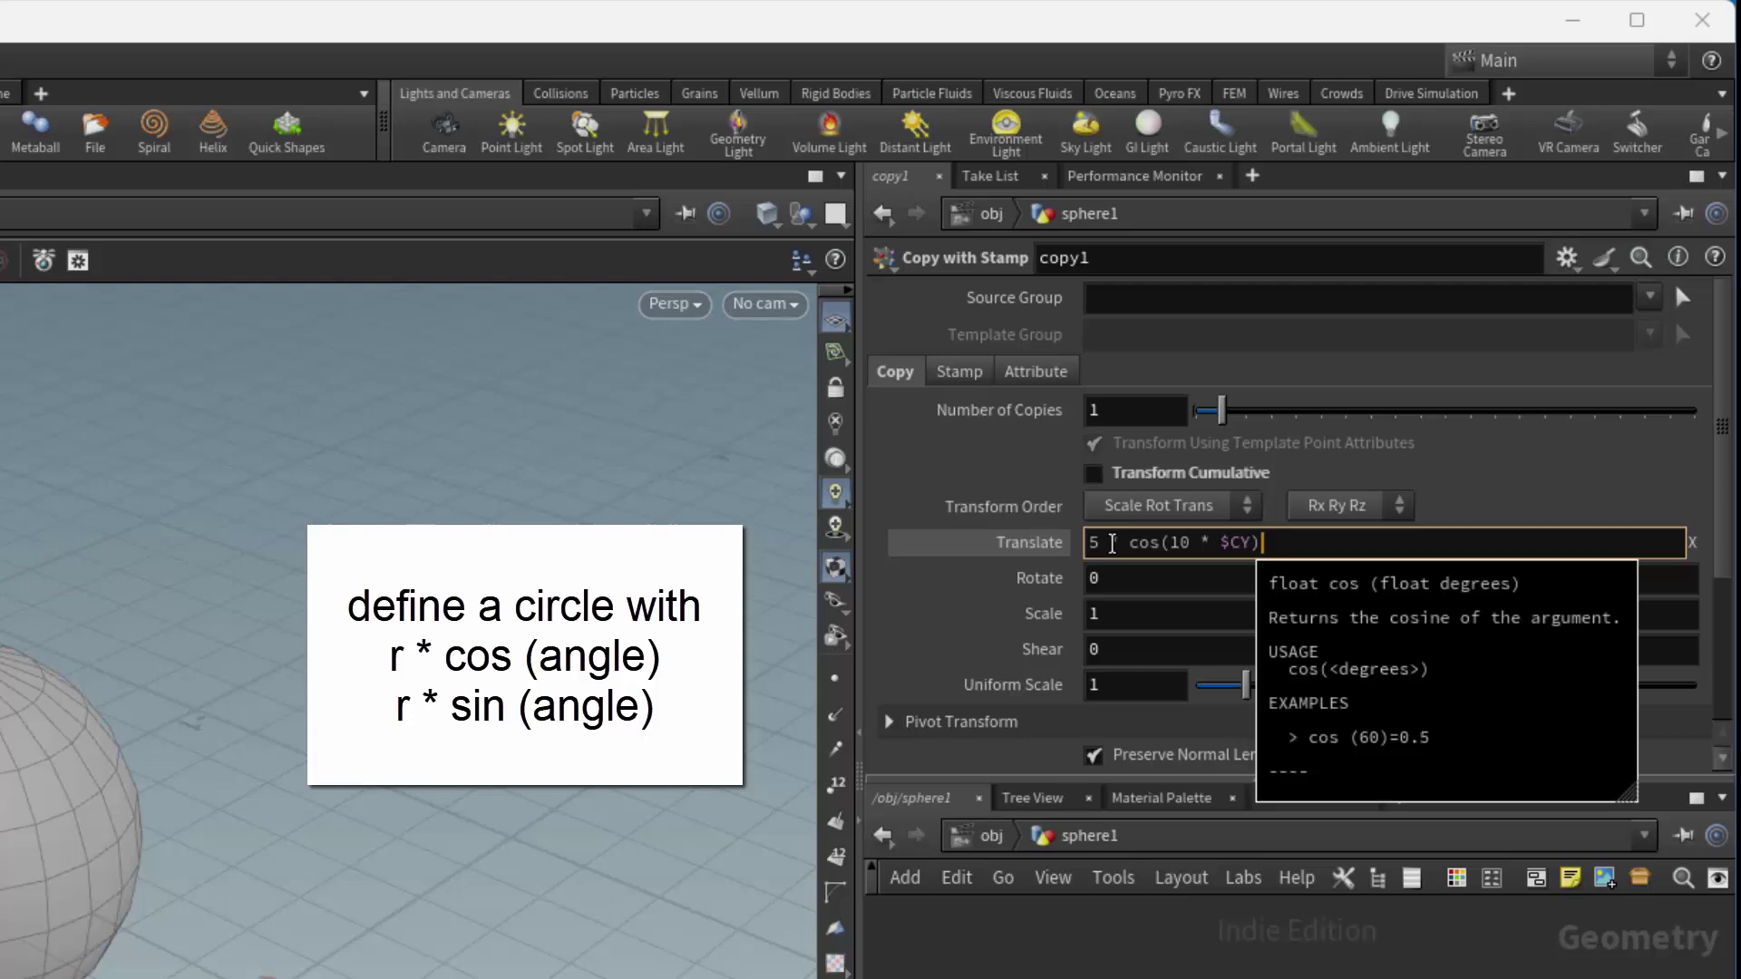
key(Return)
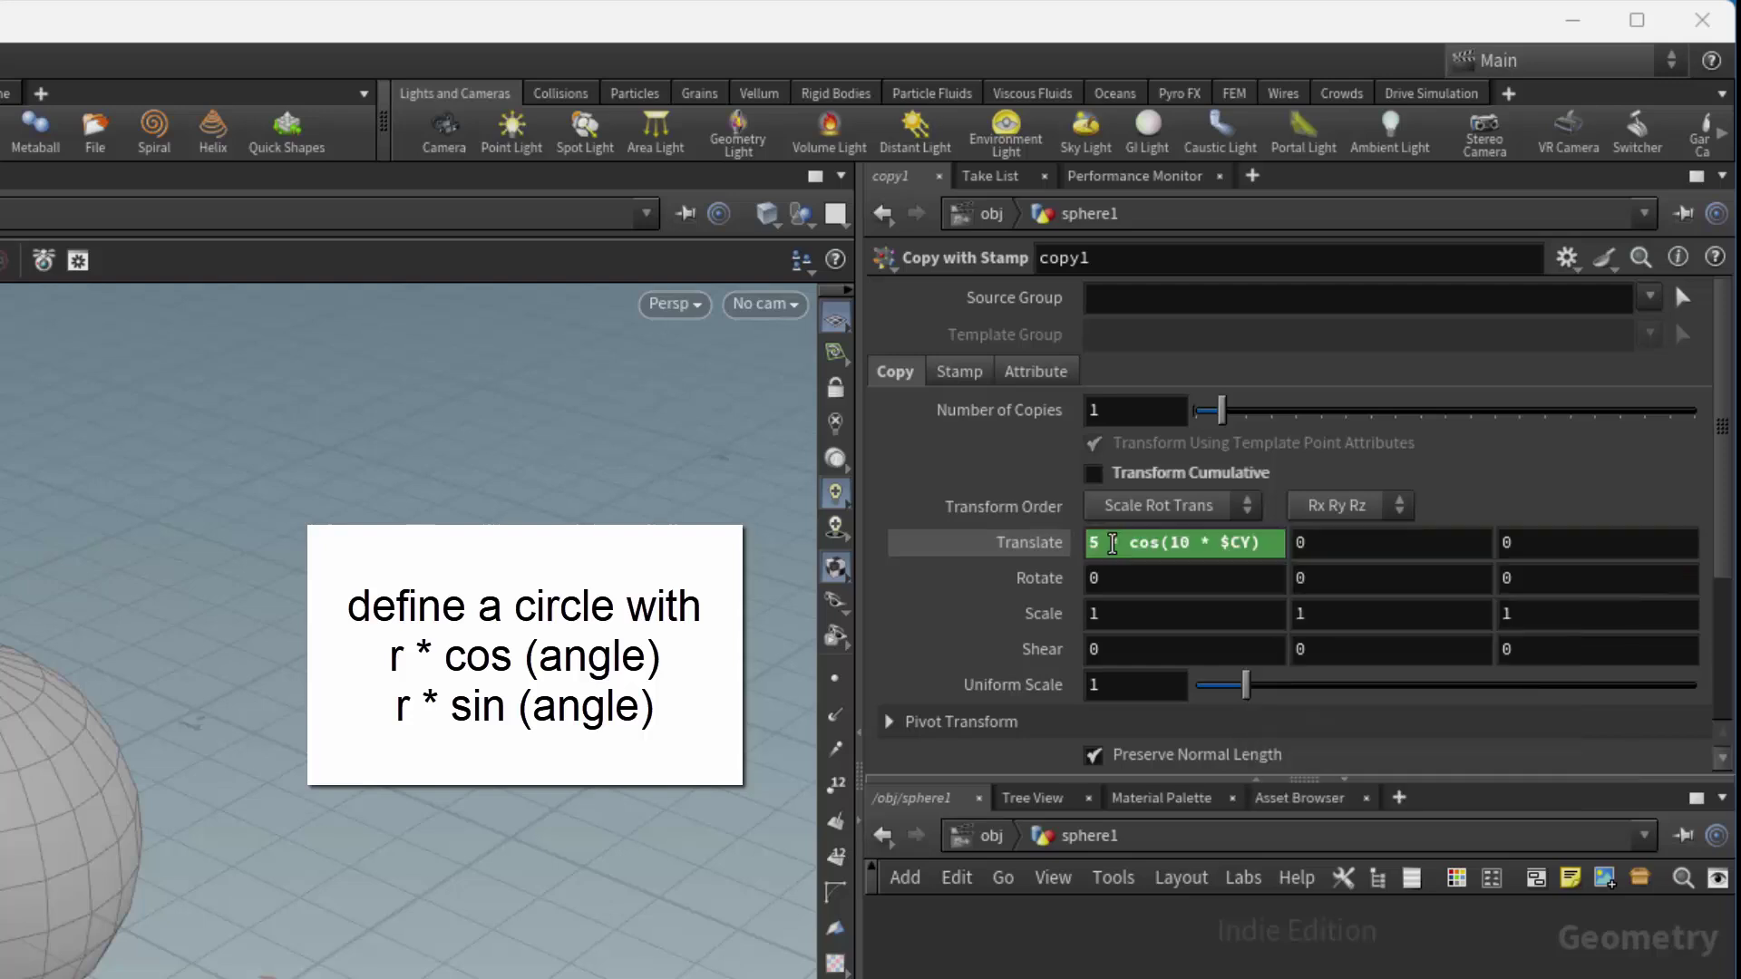
Copy the Translate X expression into Translate Y and change it to 5 * sin(10 * $CY).
right_click(1176, 547)
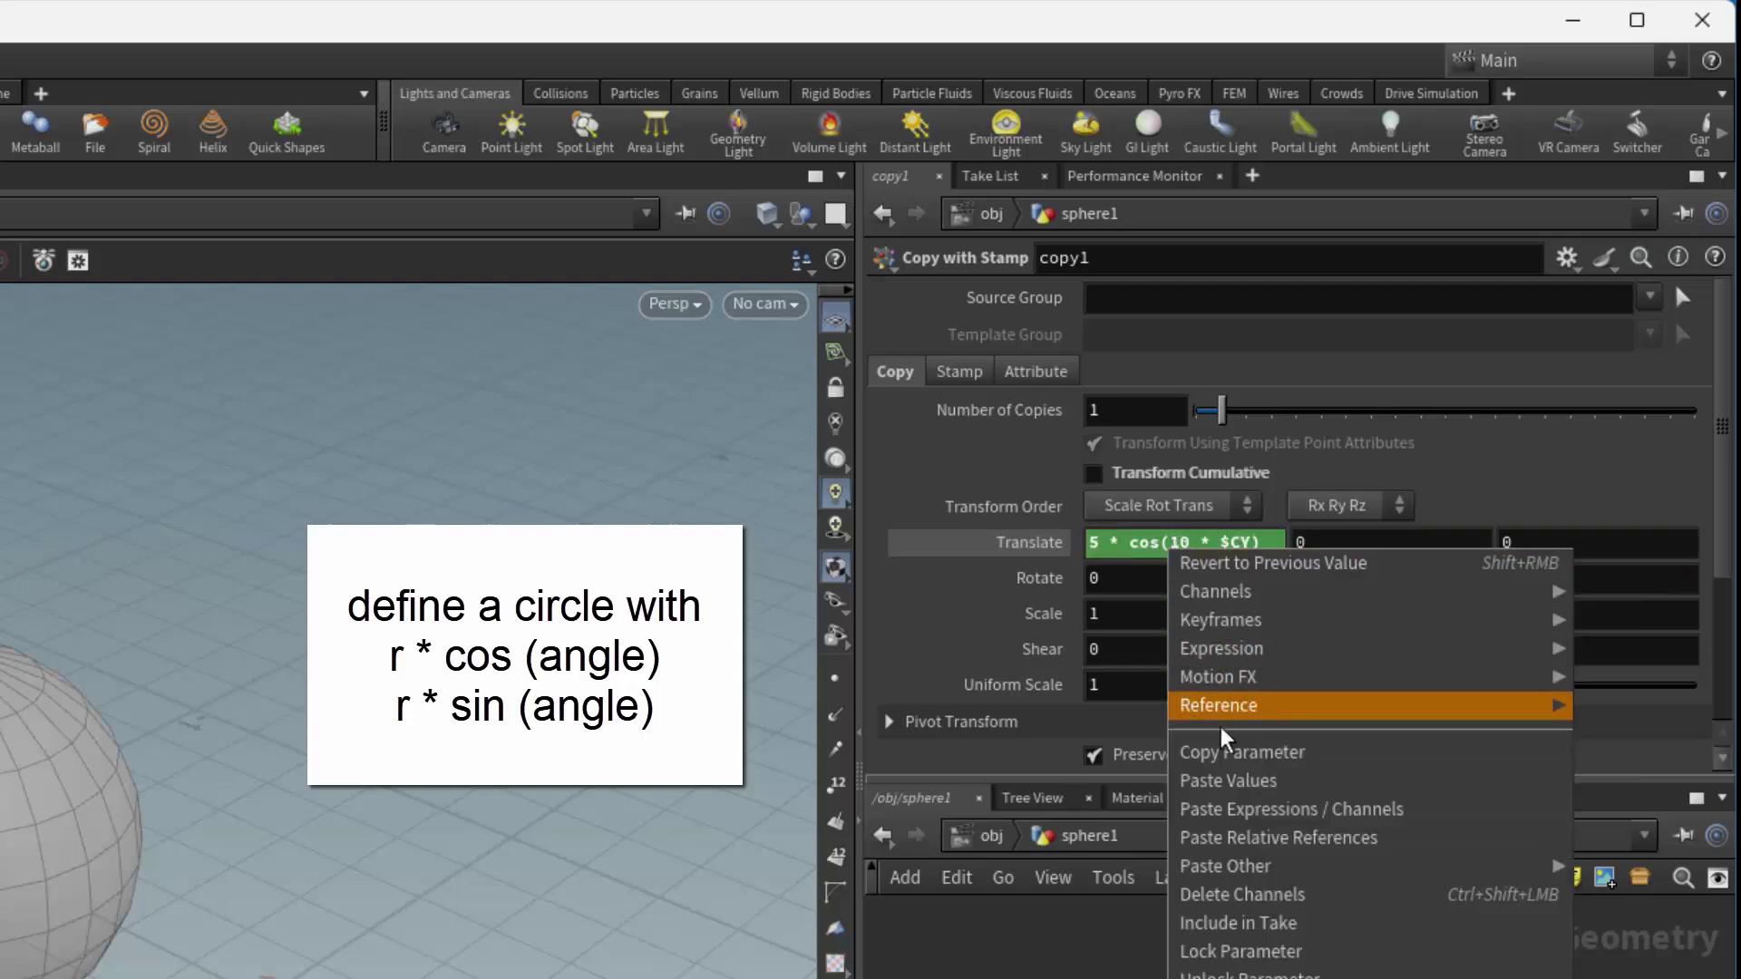
click(1234, 752)
right_click(1335, 544)
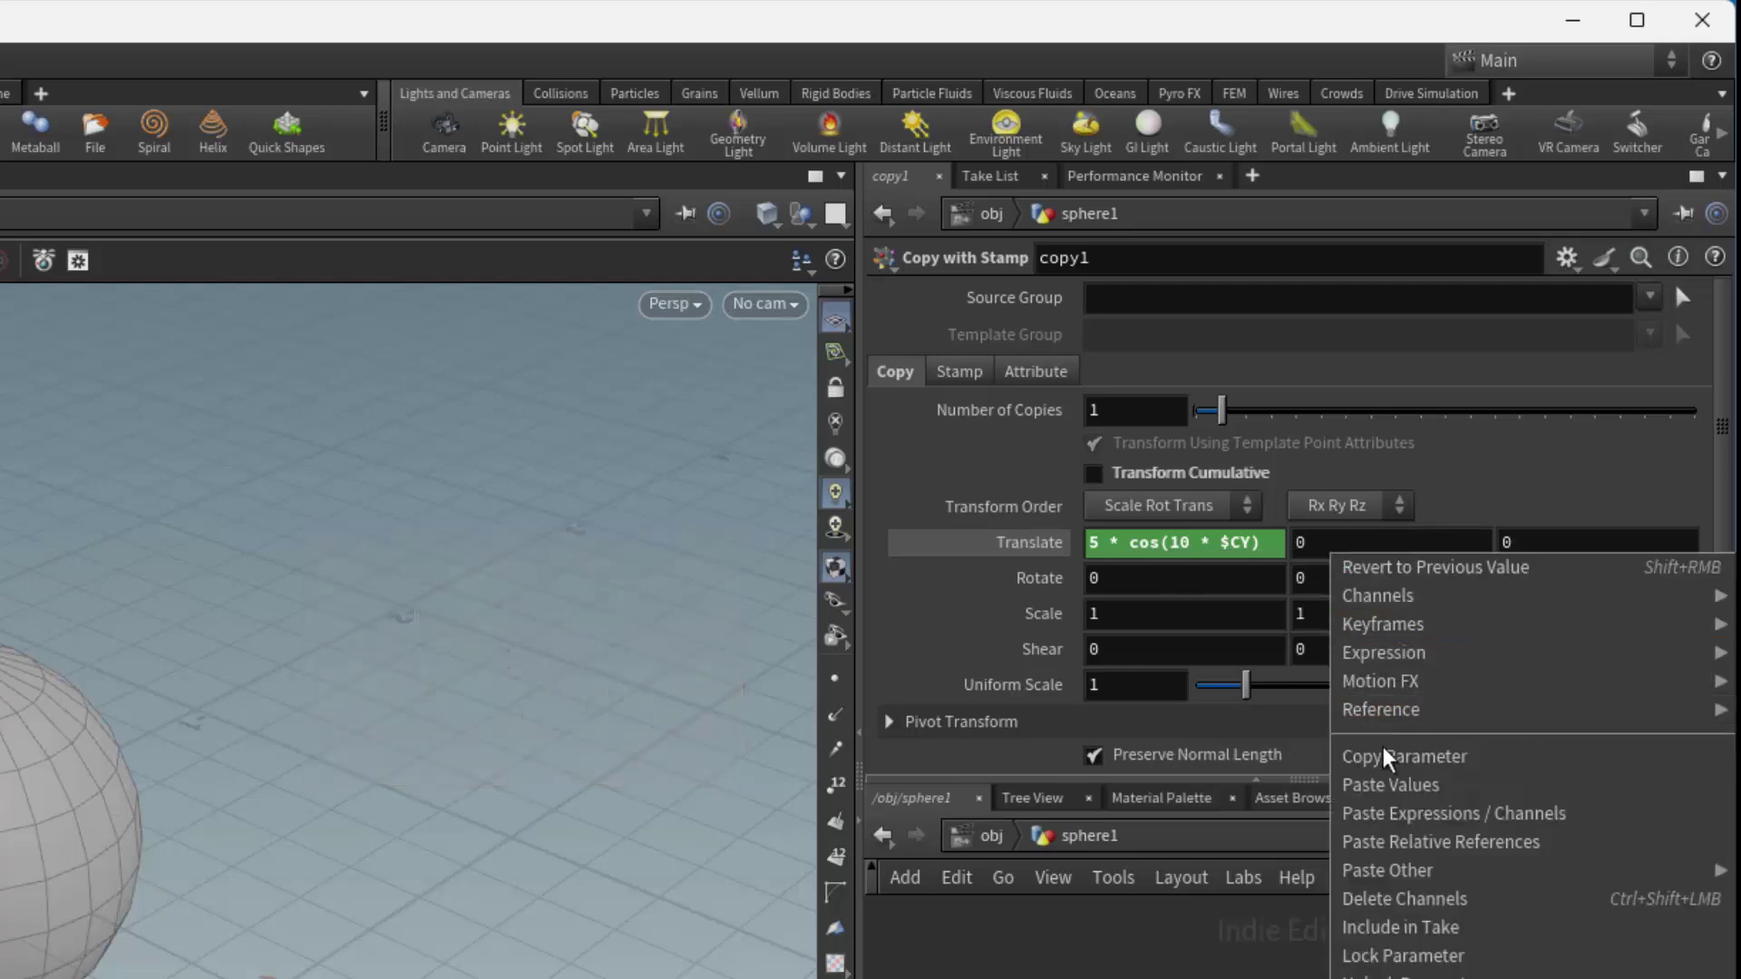
click(1369, 813)
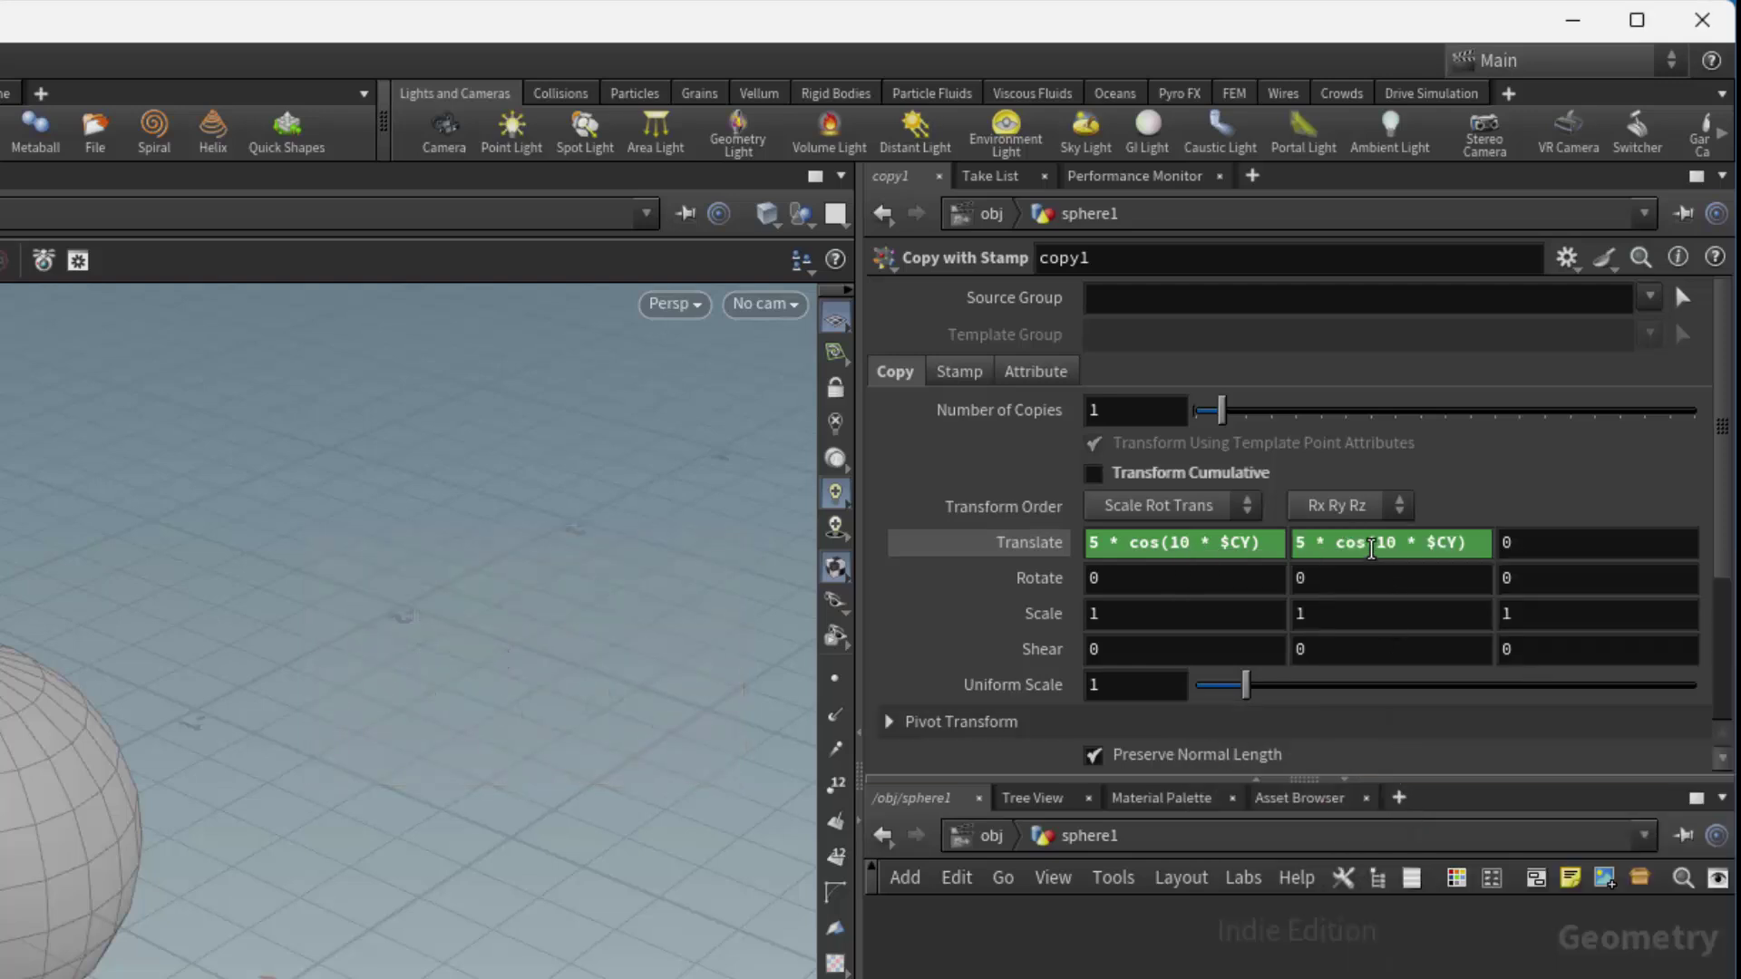
click(1323, 549)
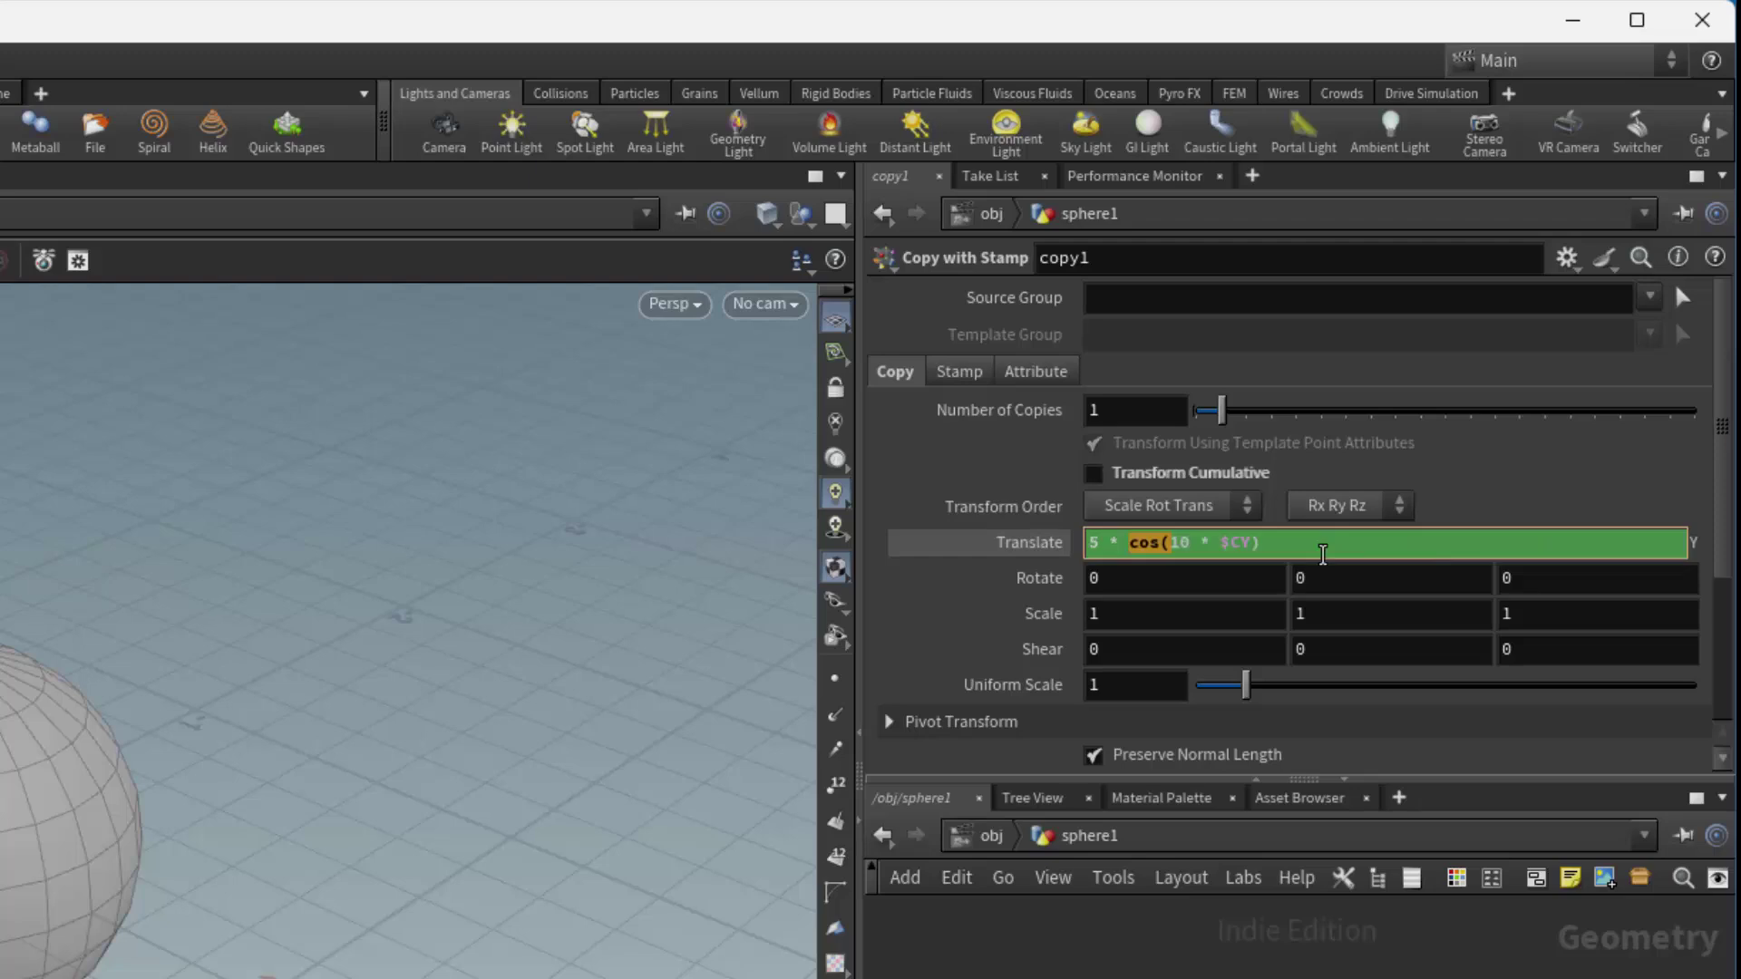
text(sin)
key(Return)
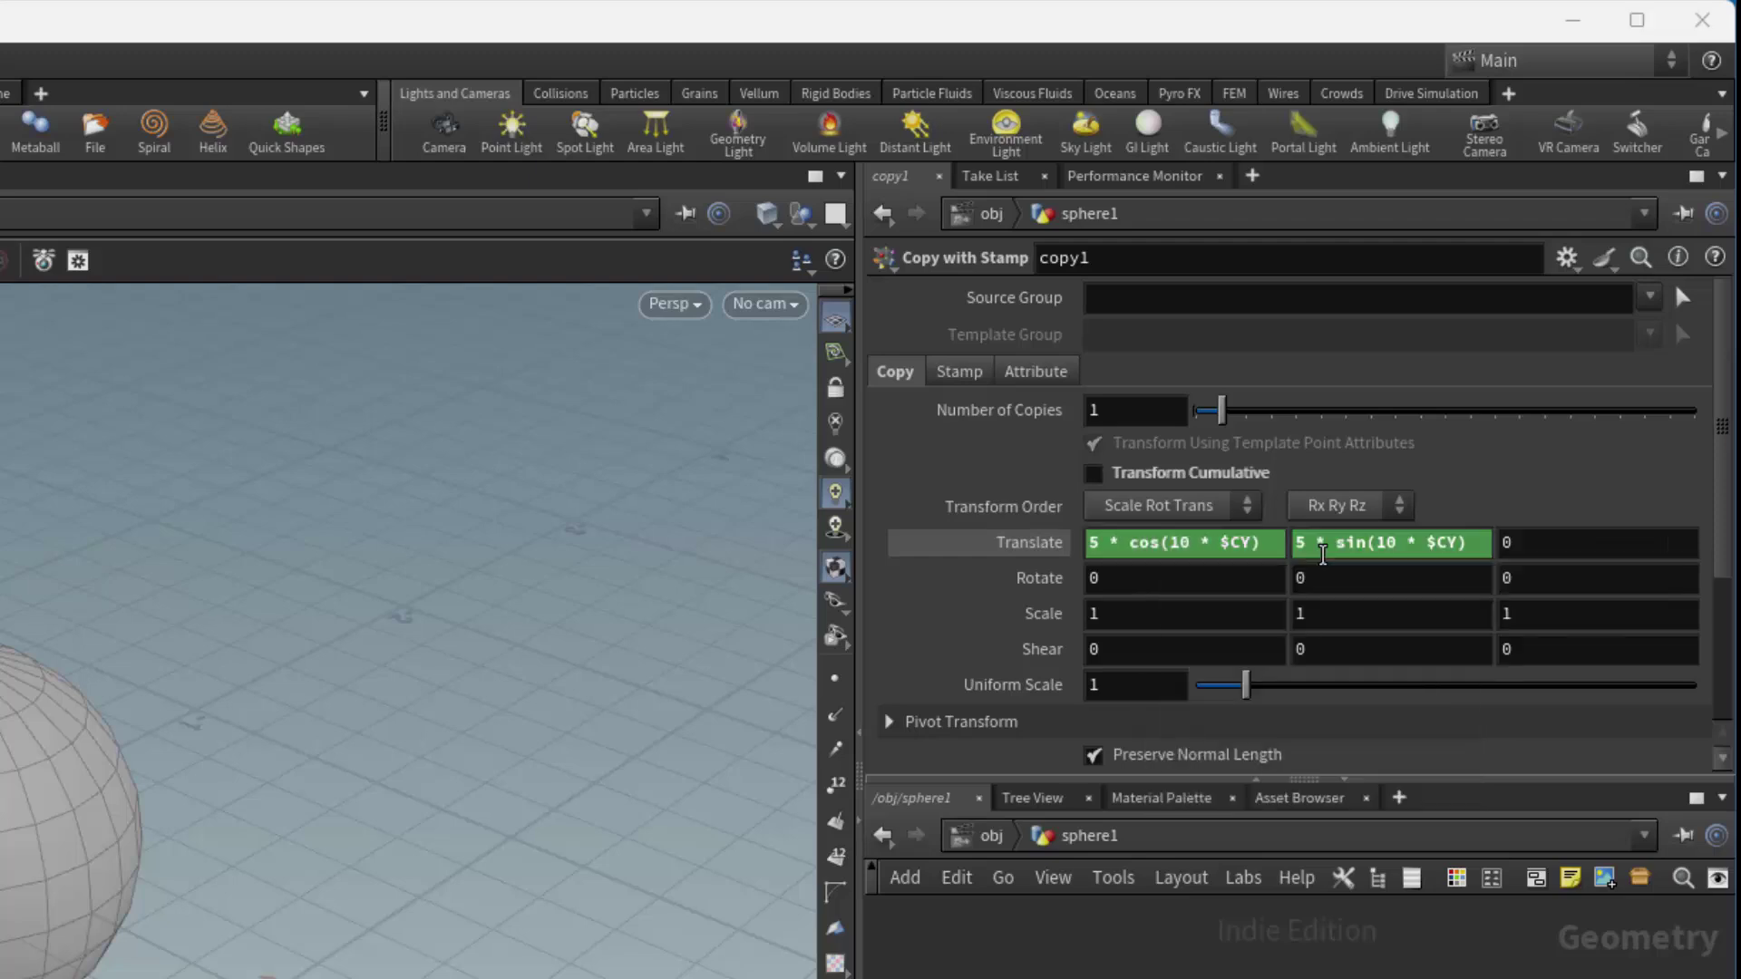
Set the Number of Copies to 36 and display the copy node's output as a ring of spheres.
click(1097, 410)
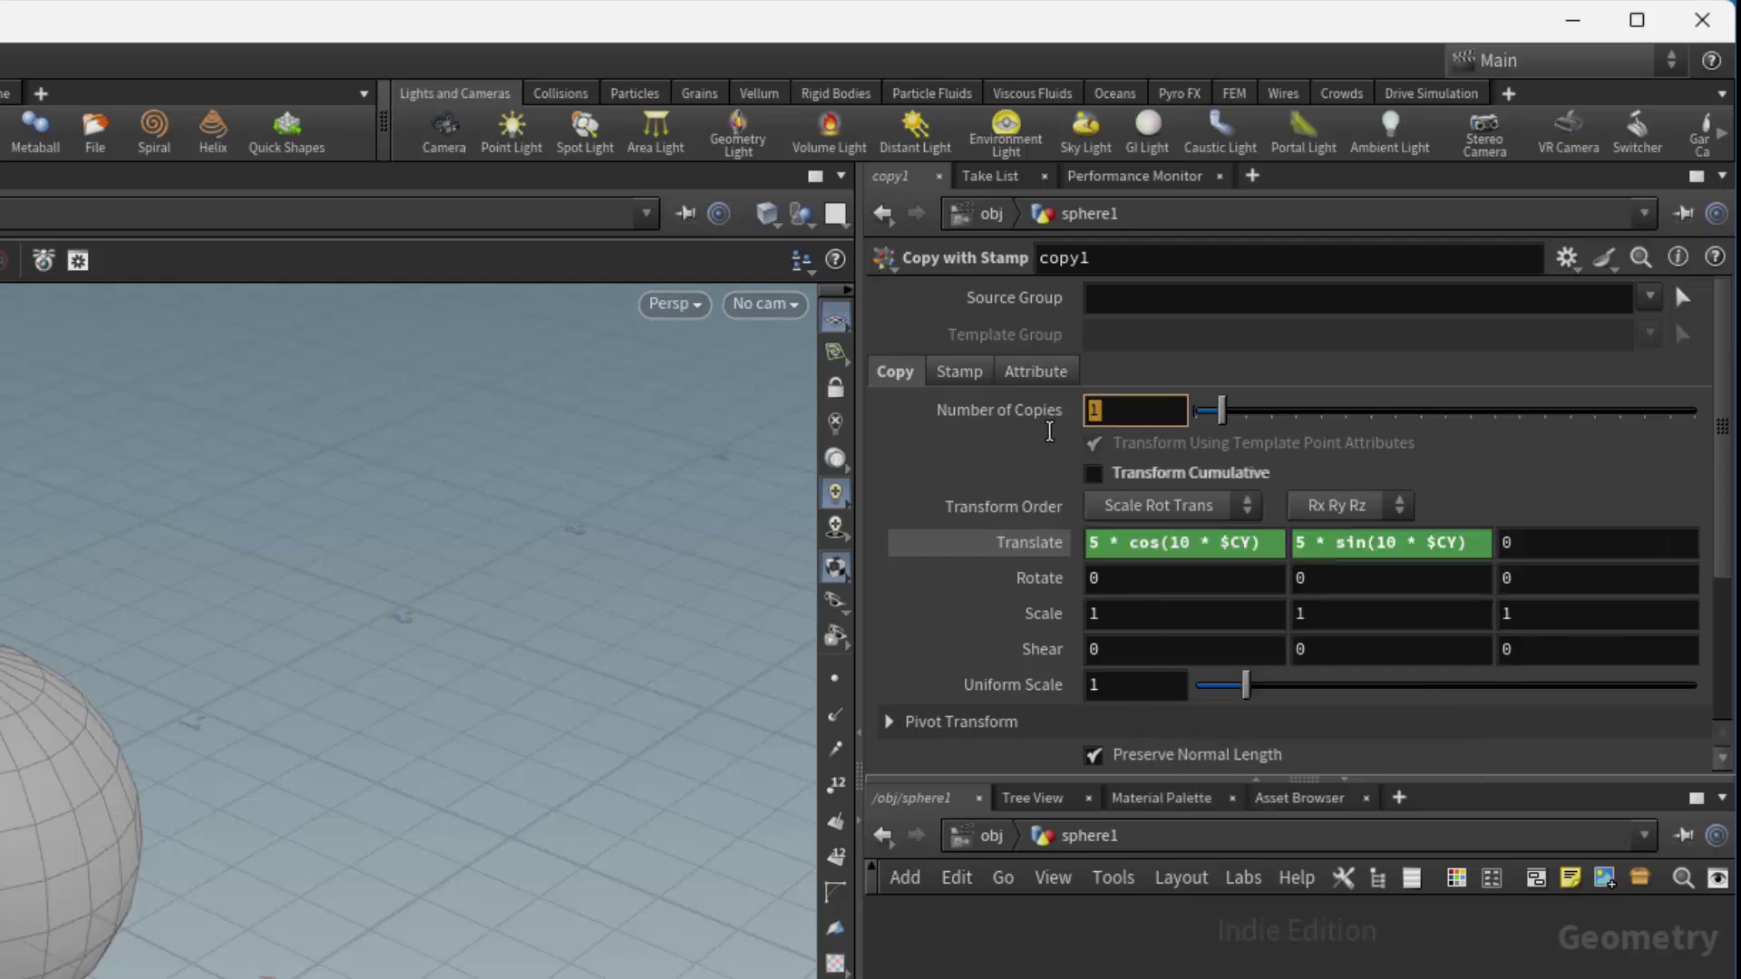
text(36)
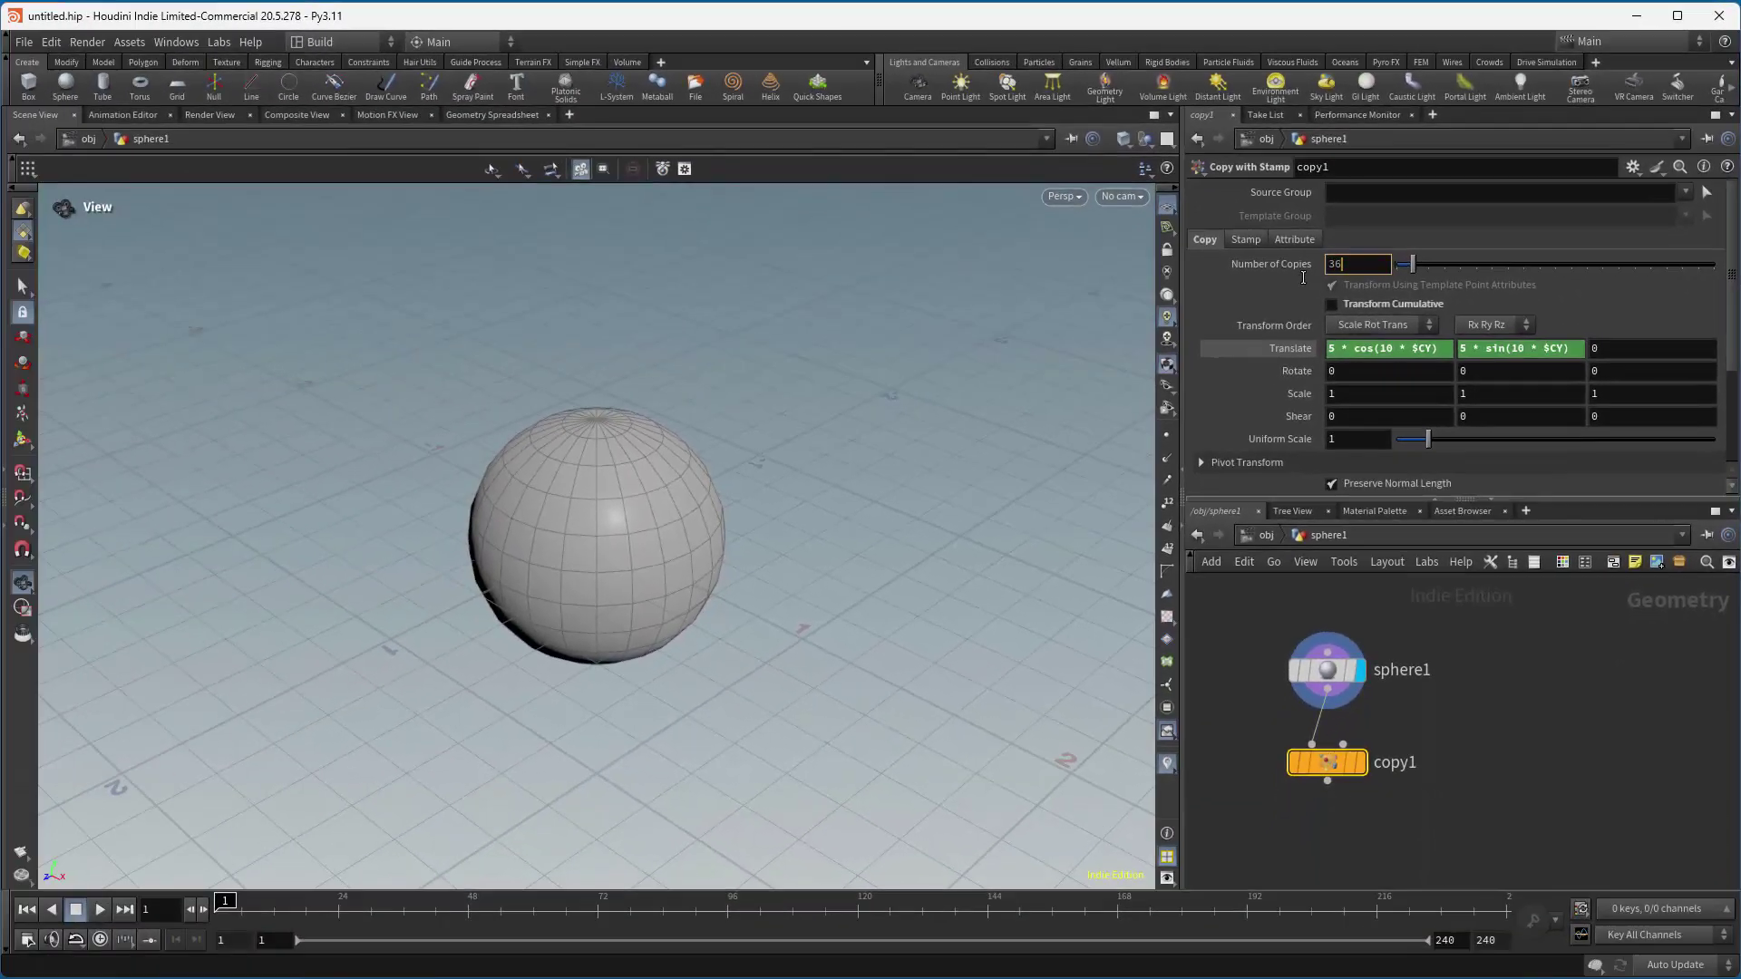
key(Return)
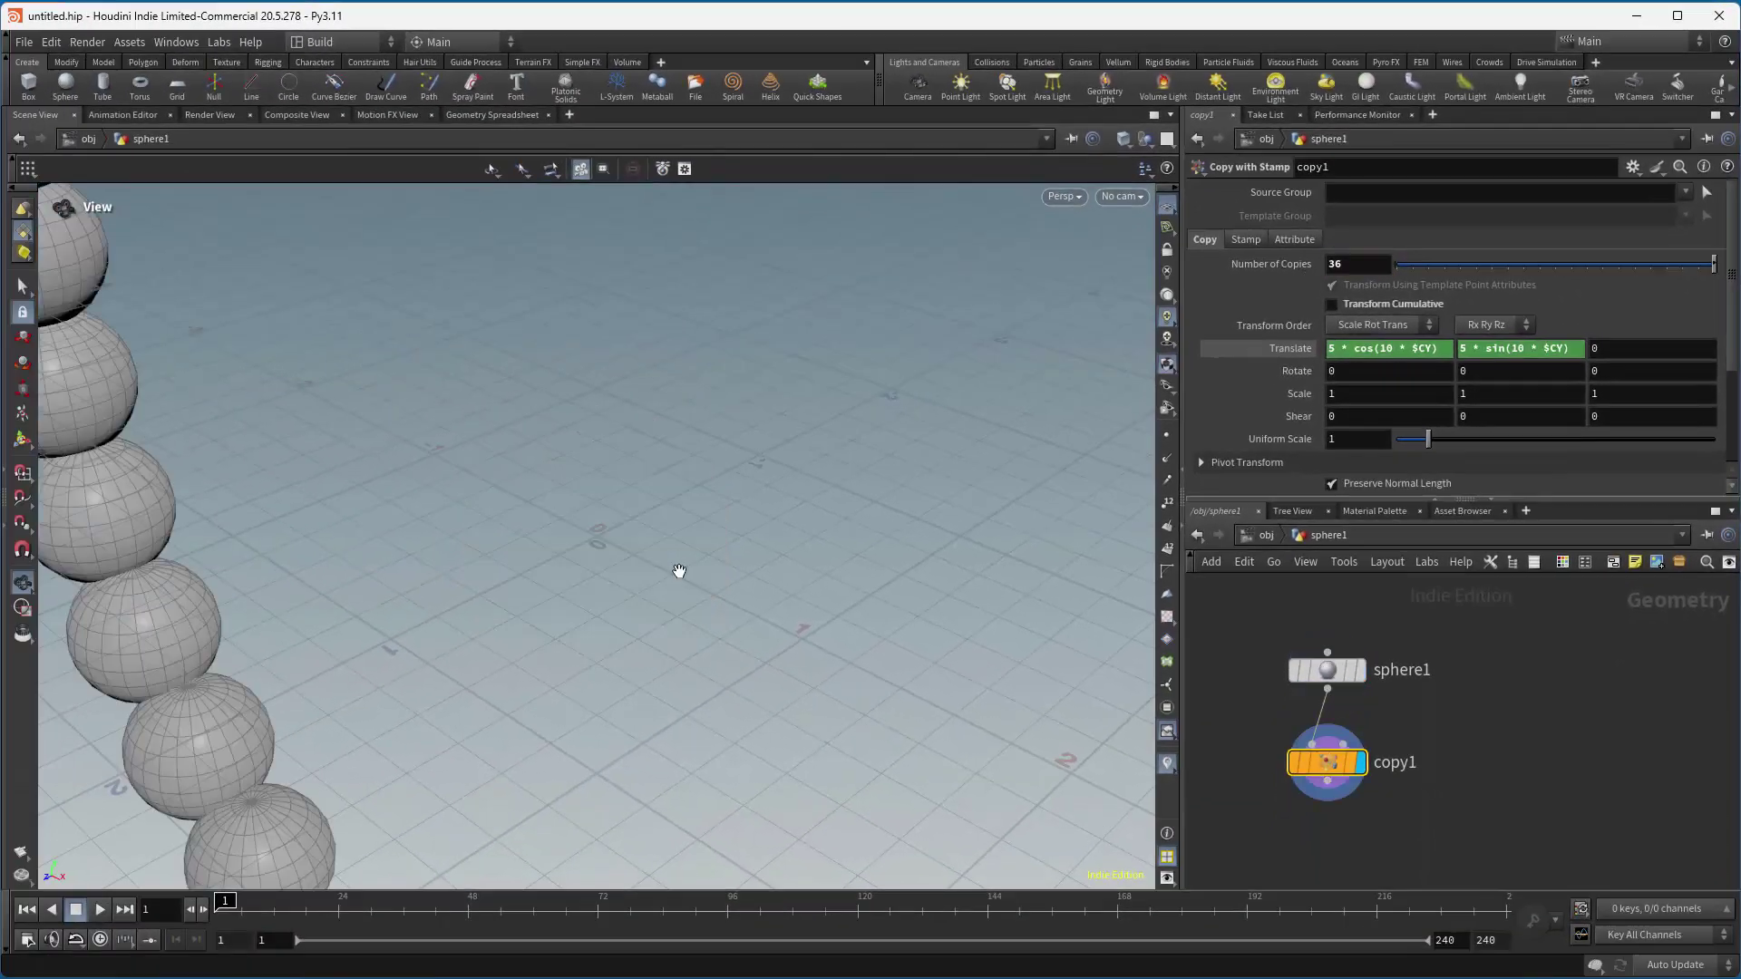
key(g)
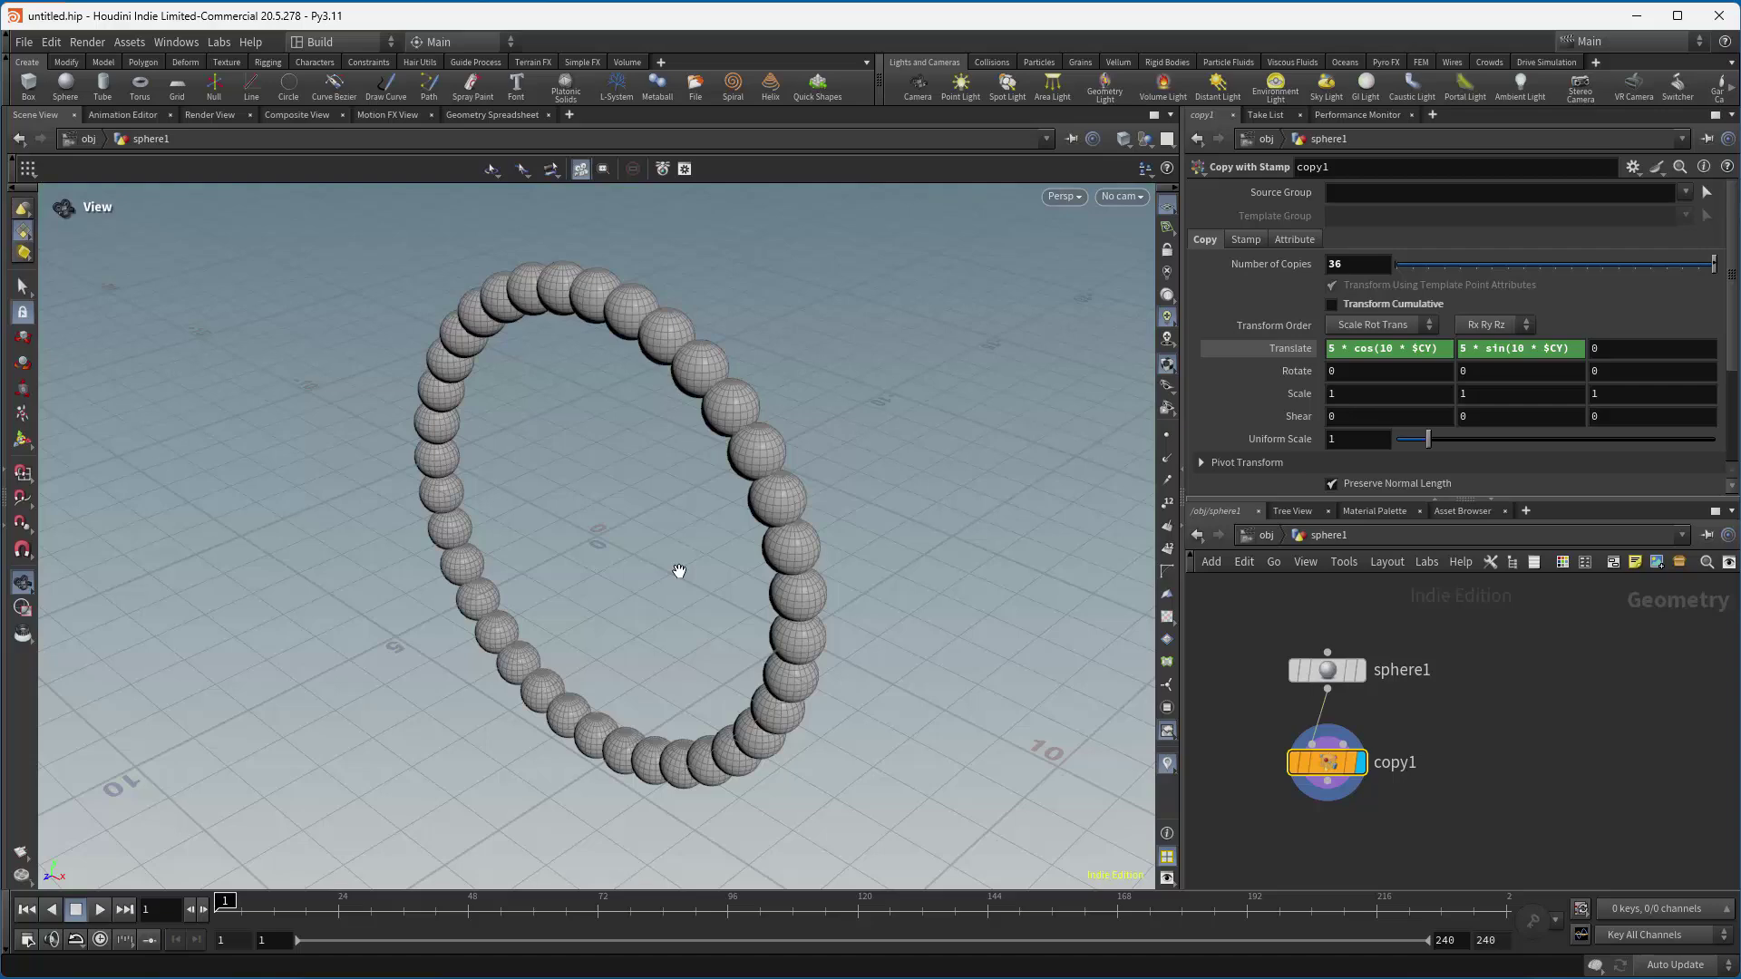
drag(676, 575, 723, 502)
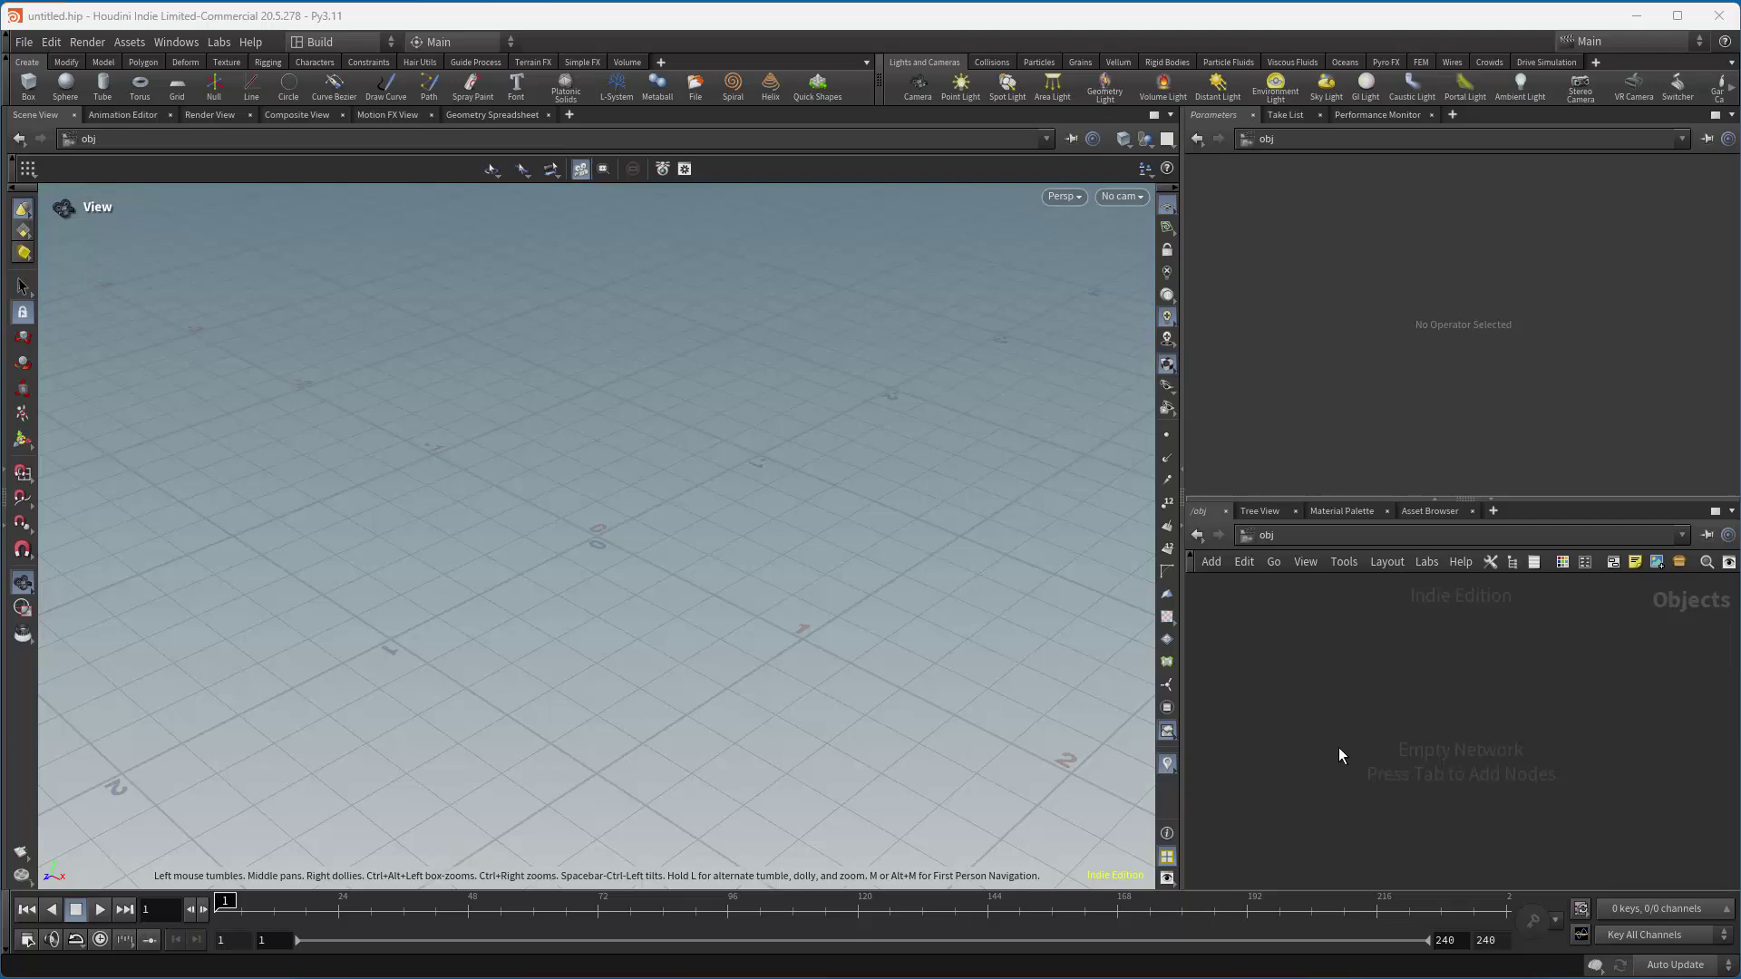
Add a Sphere (Polygons) object to the empty scene, enter its geometry network and reposition the sphere1 node.
key(Tab)
text(sphe)
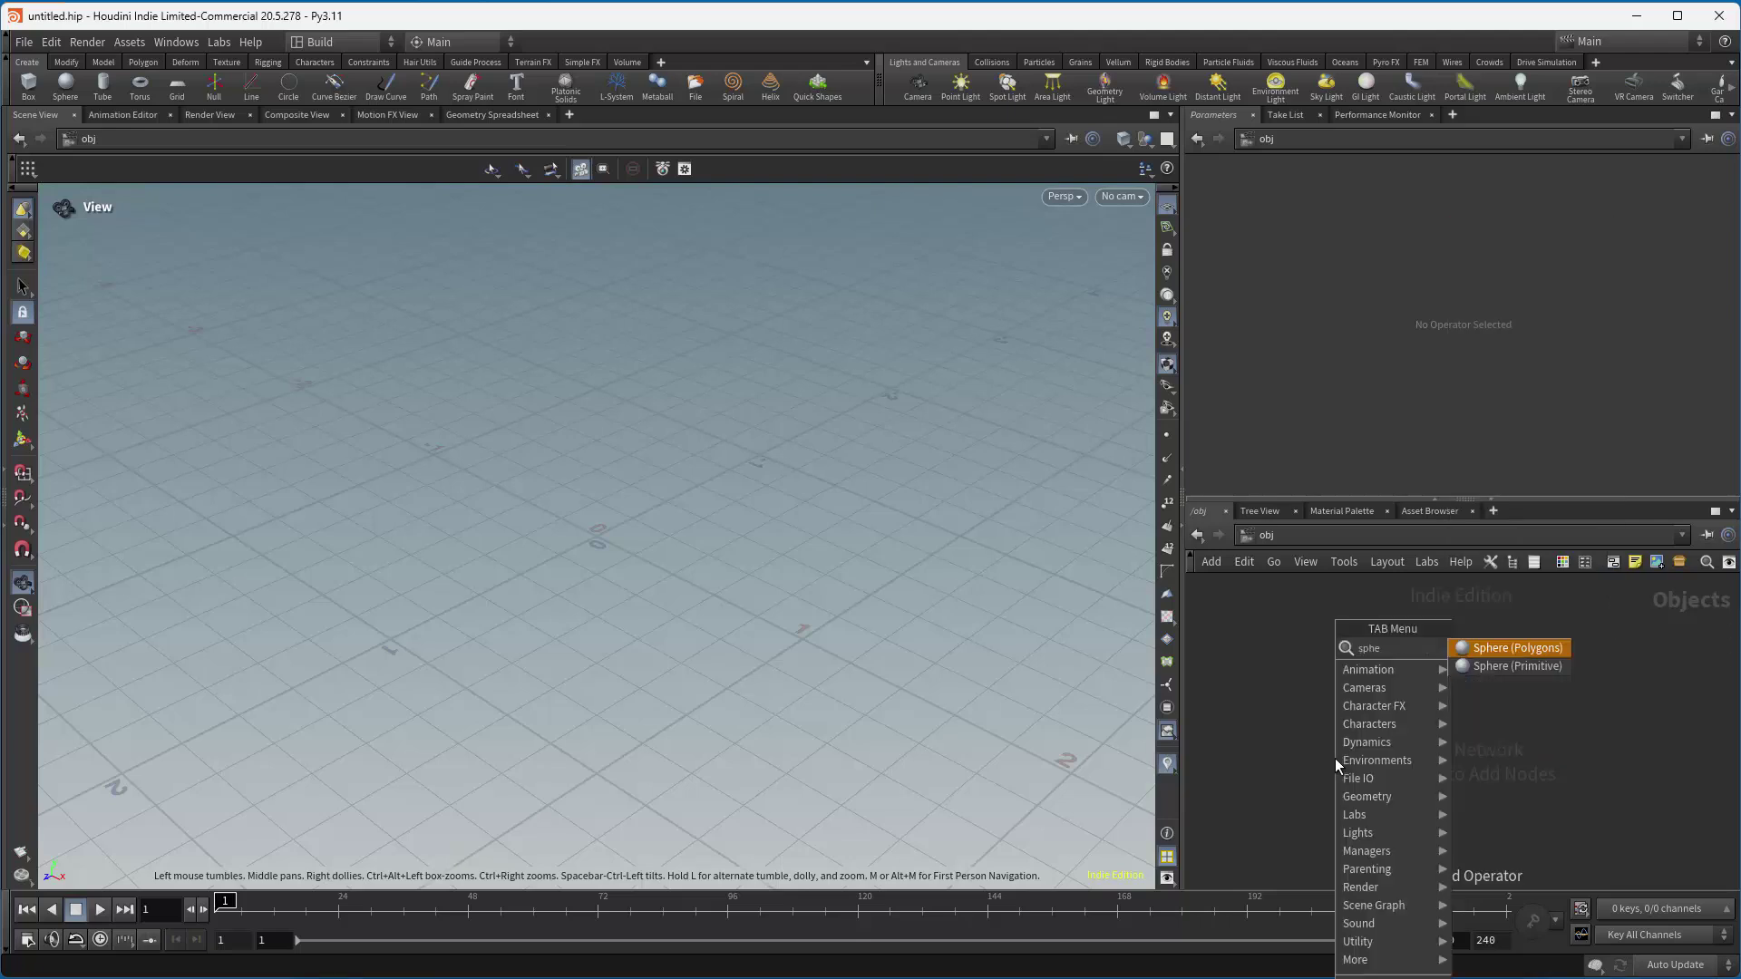
key(Return)
click(1337, 687)
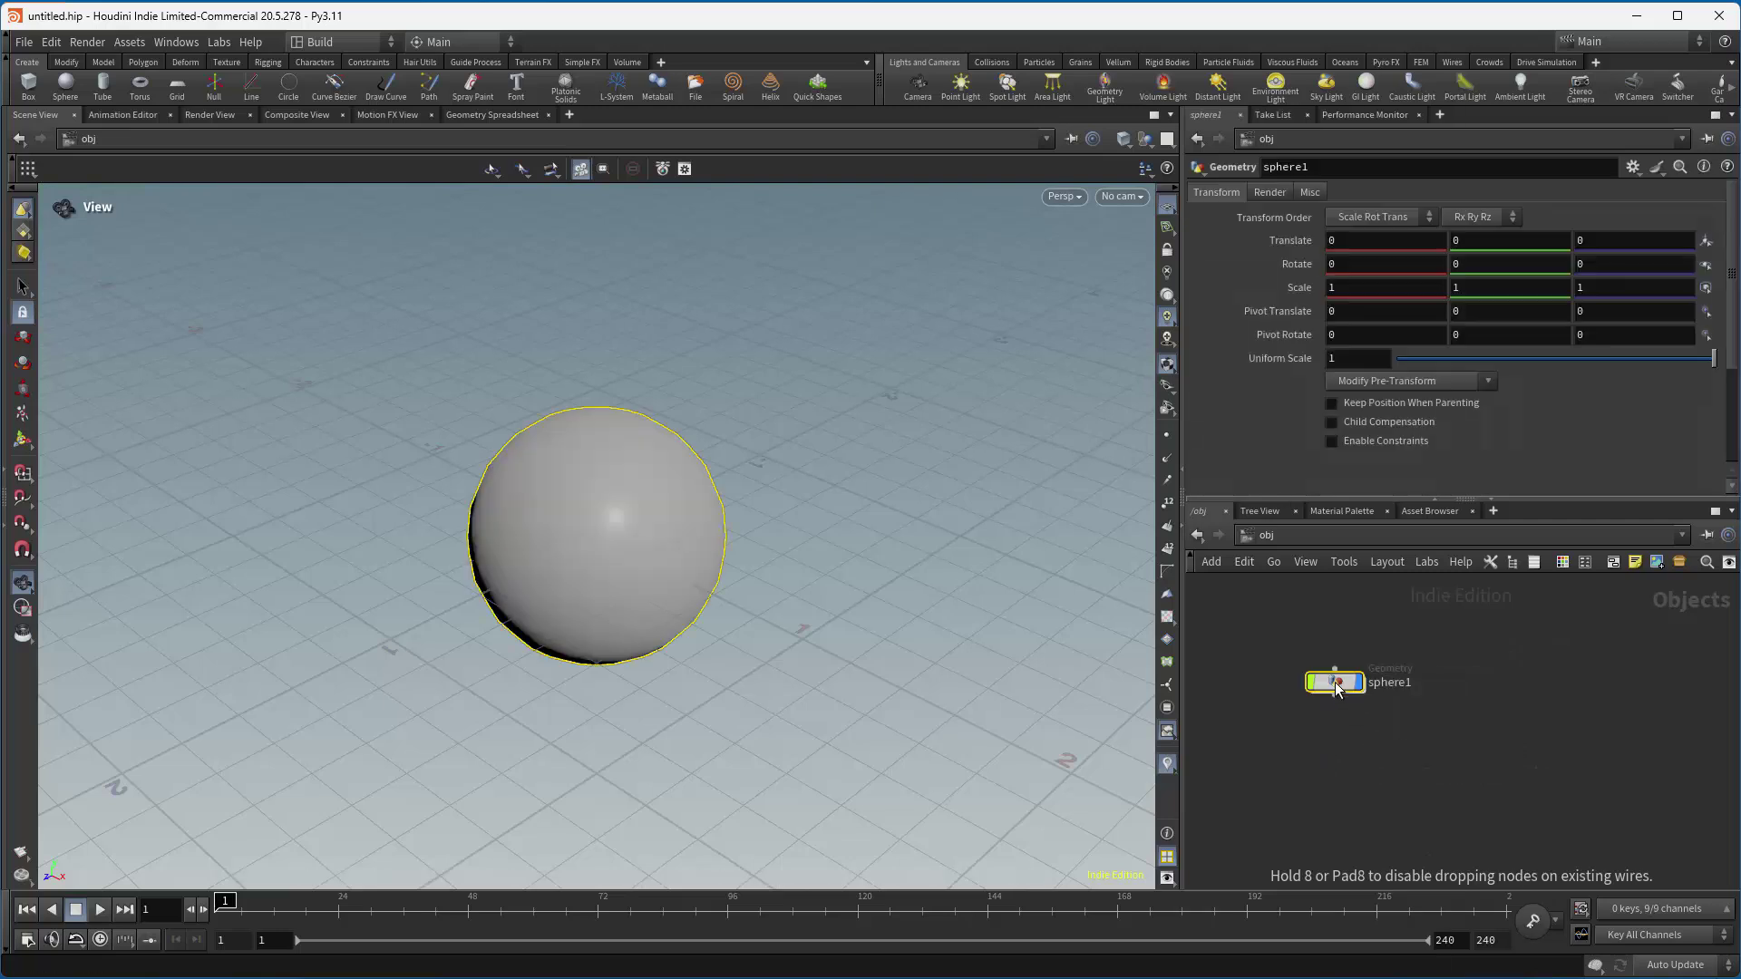
double_click(1336, 685)
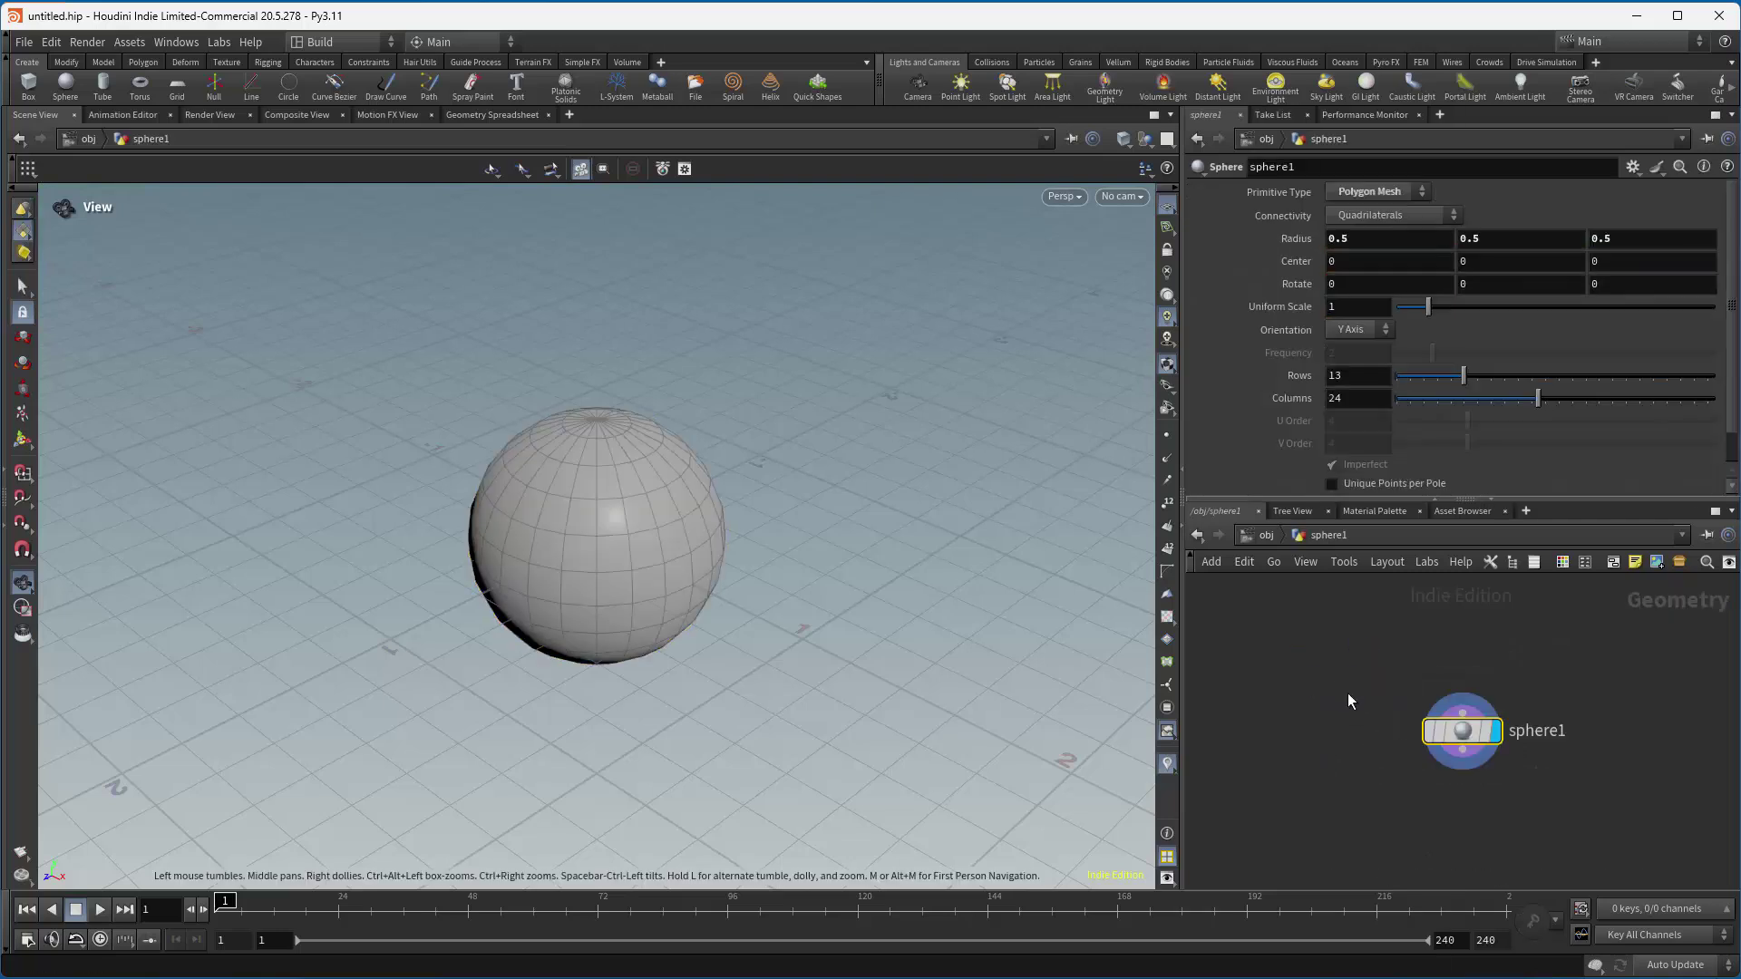
drag(1461, 731, 1387, 695)
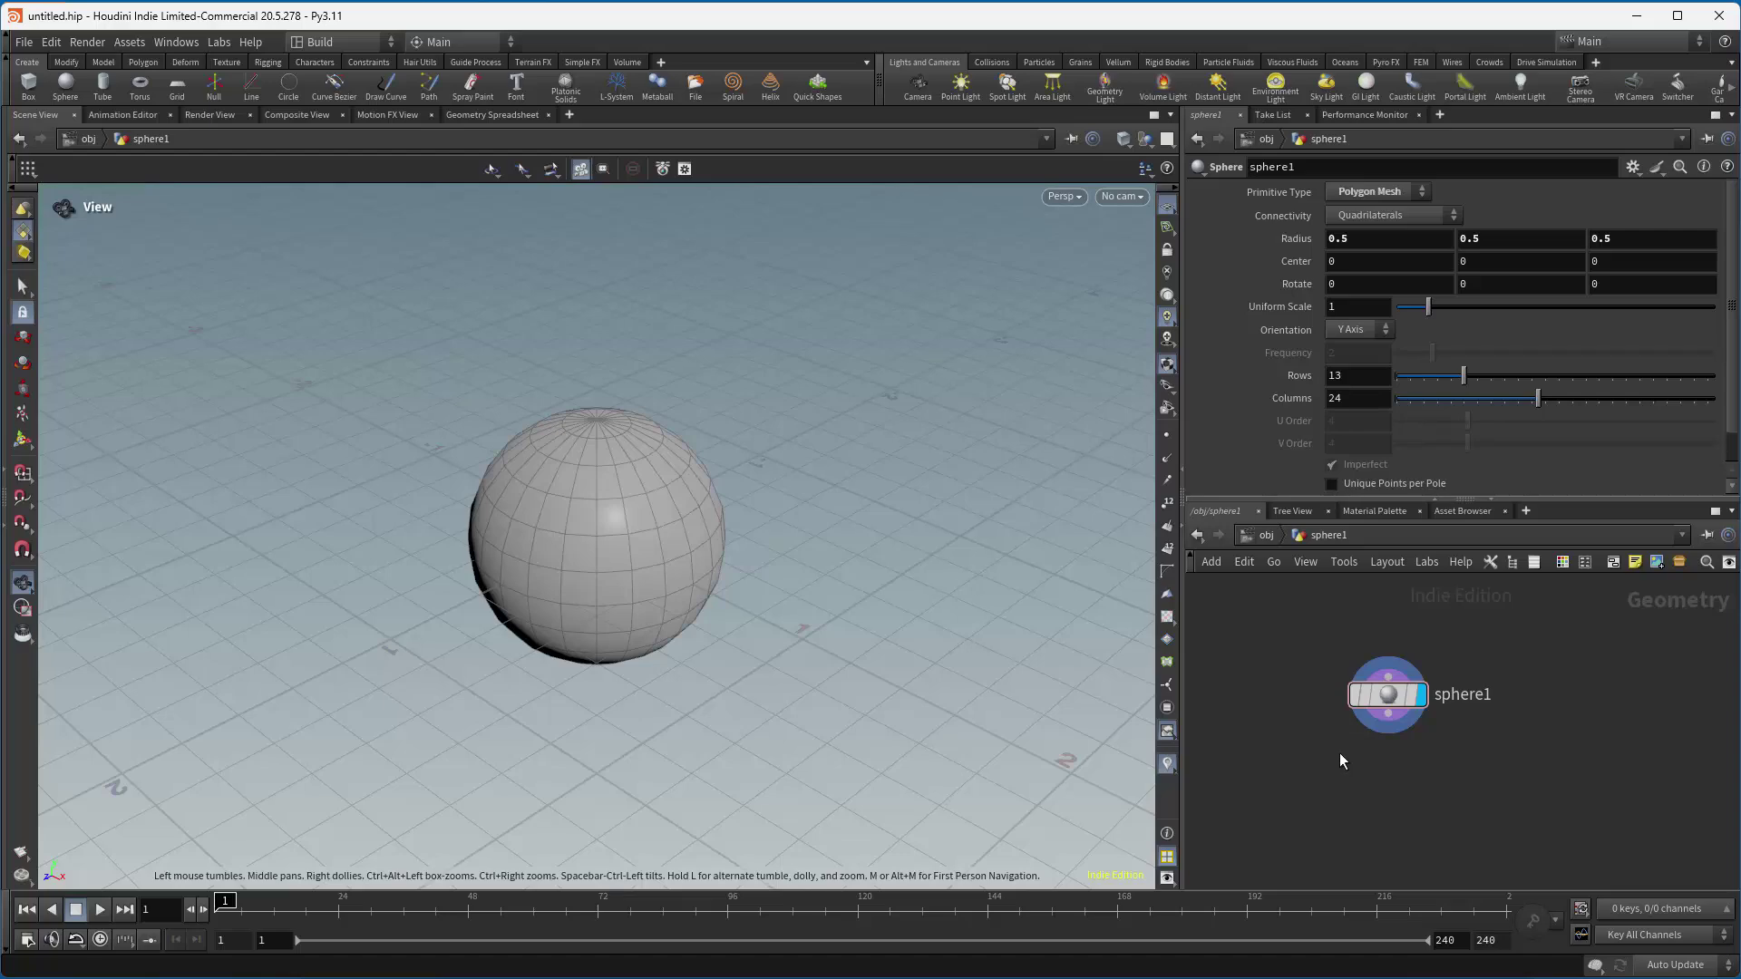
Add a Point Wrangle node beside sphere1.
key(Tab)
text(wrangl)
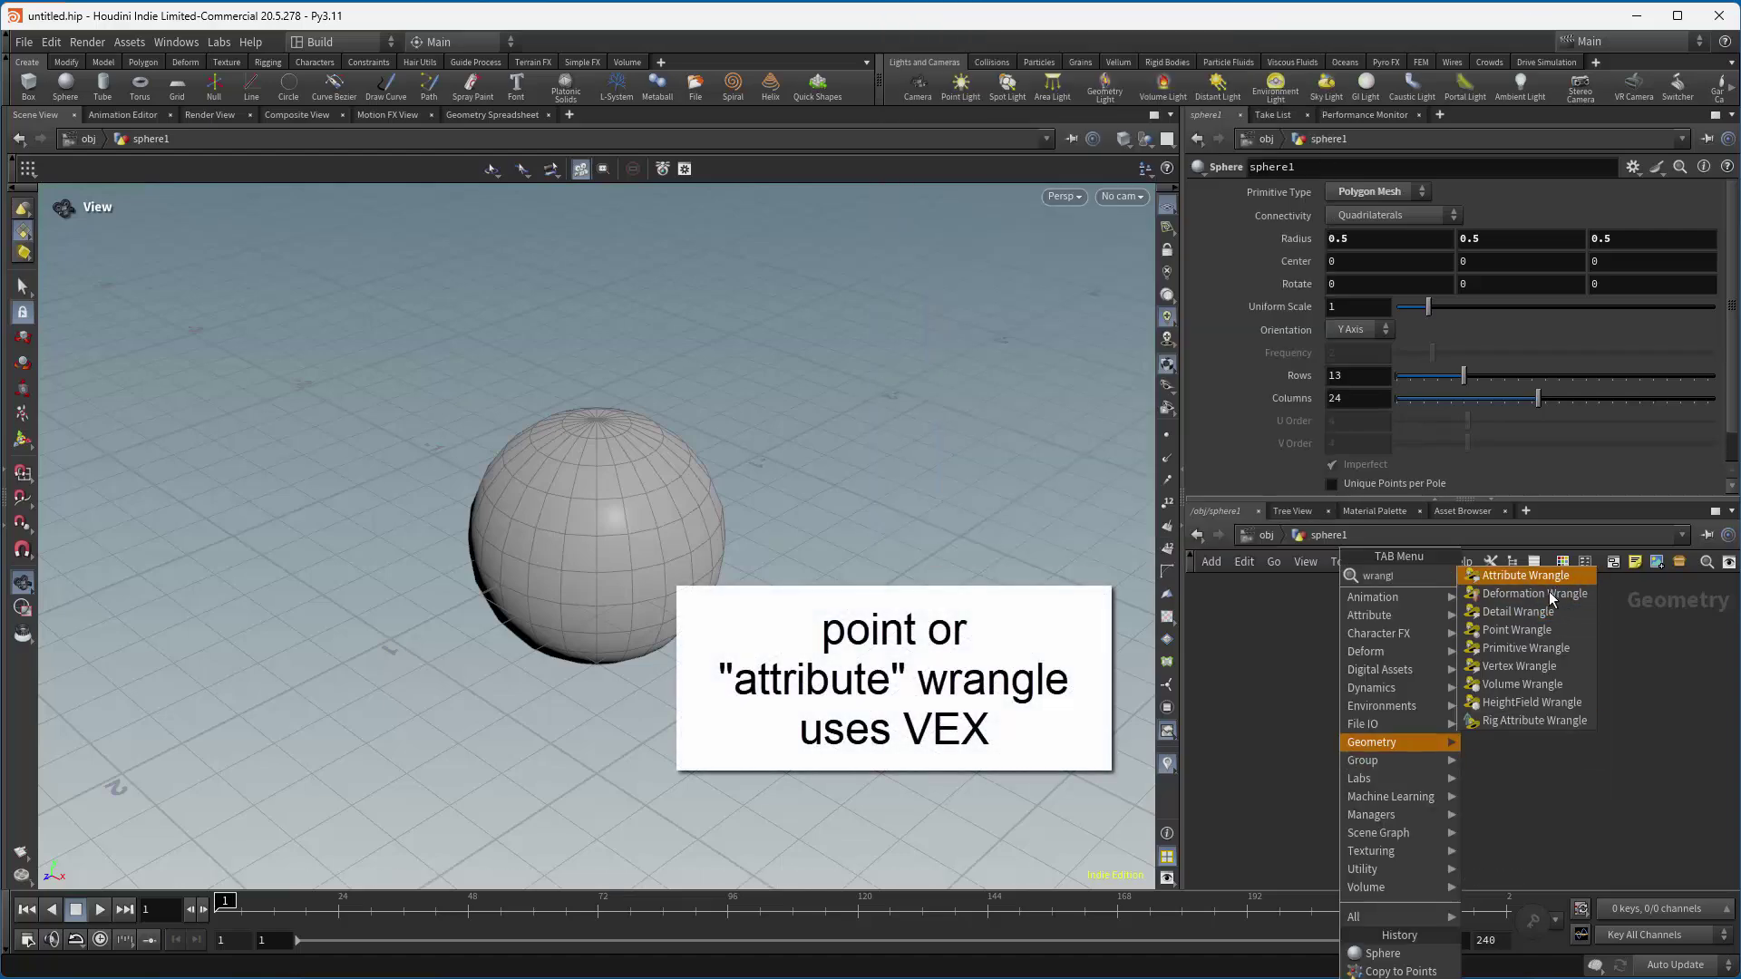
key(Down)
key(Down)
key(Down)
key(Return)
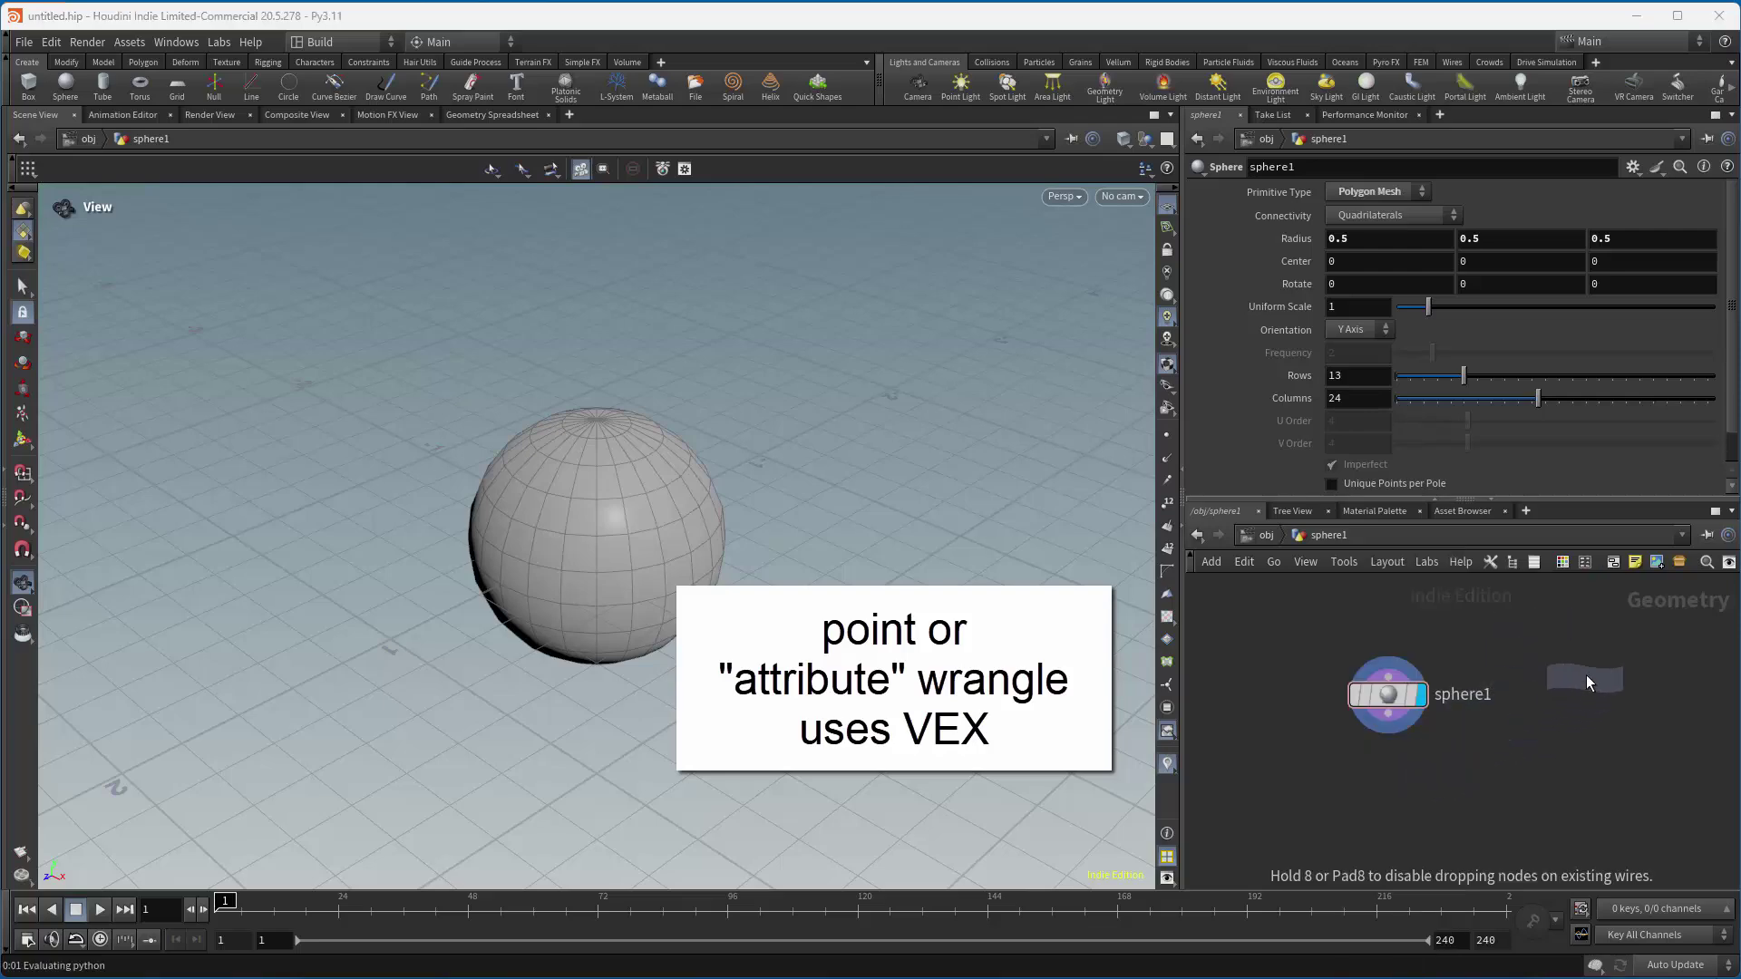
click(1571, 696)
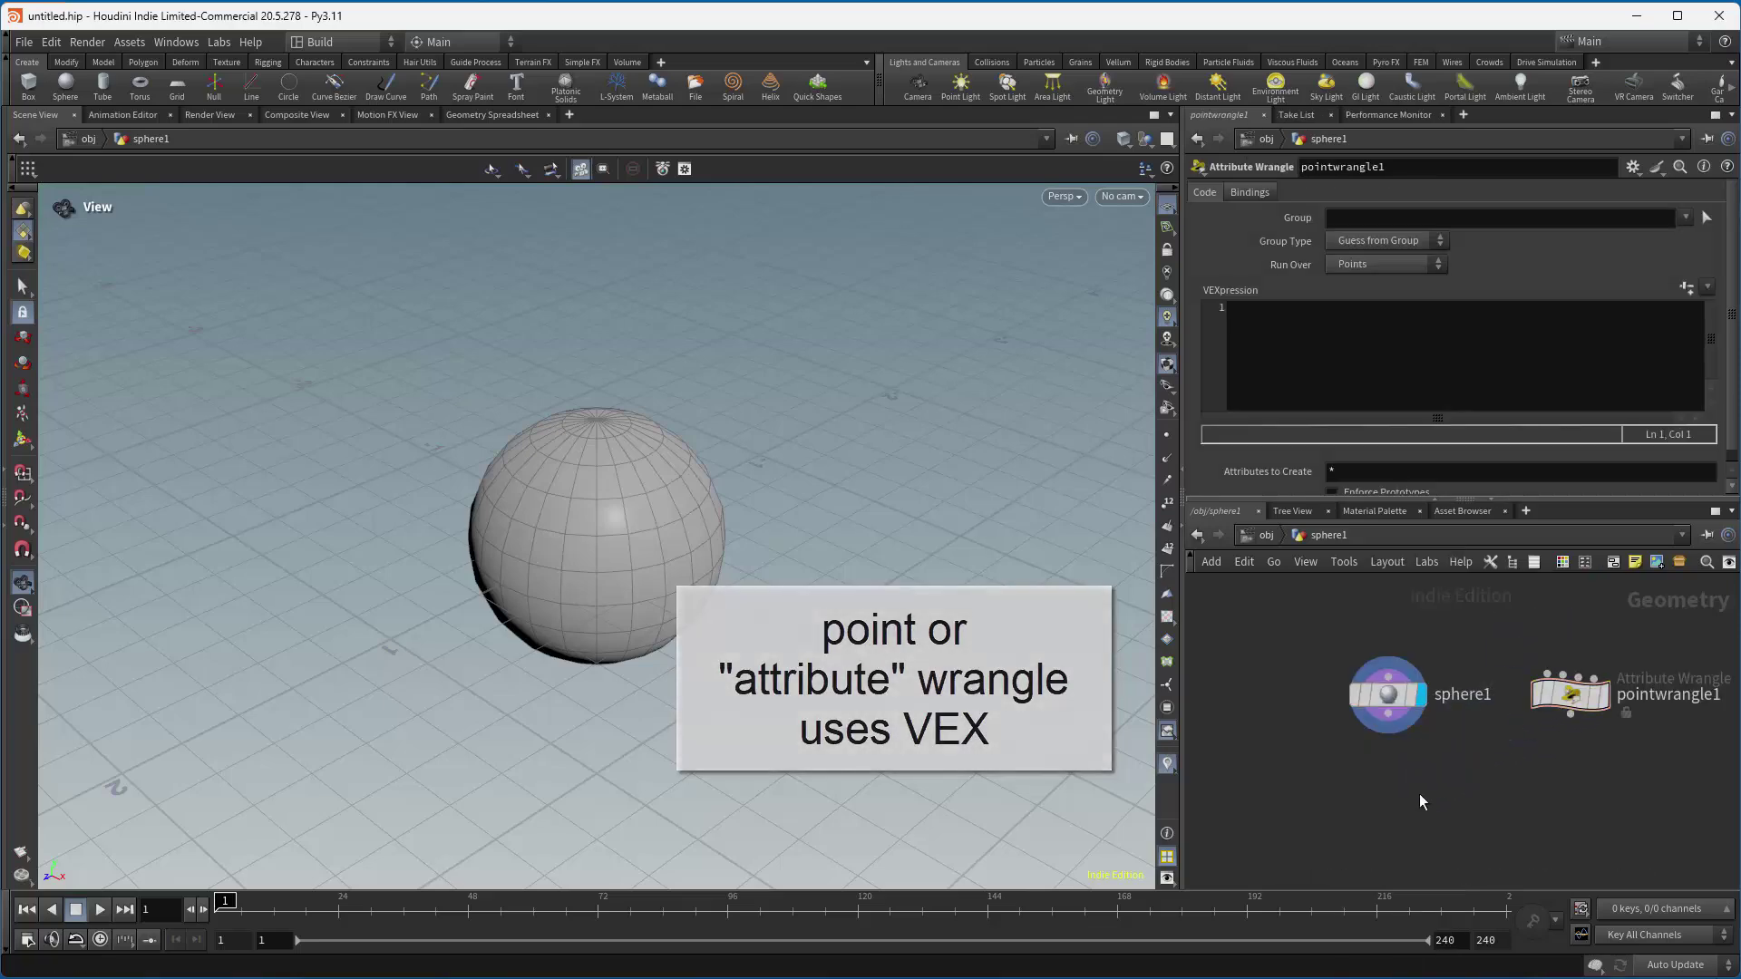
Add a Copy to Points node and wire sphere1 into its first input and pointwrangle1 into its second.
key(Tab)
text(c)
mouse_move(1397, 770)
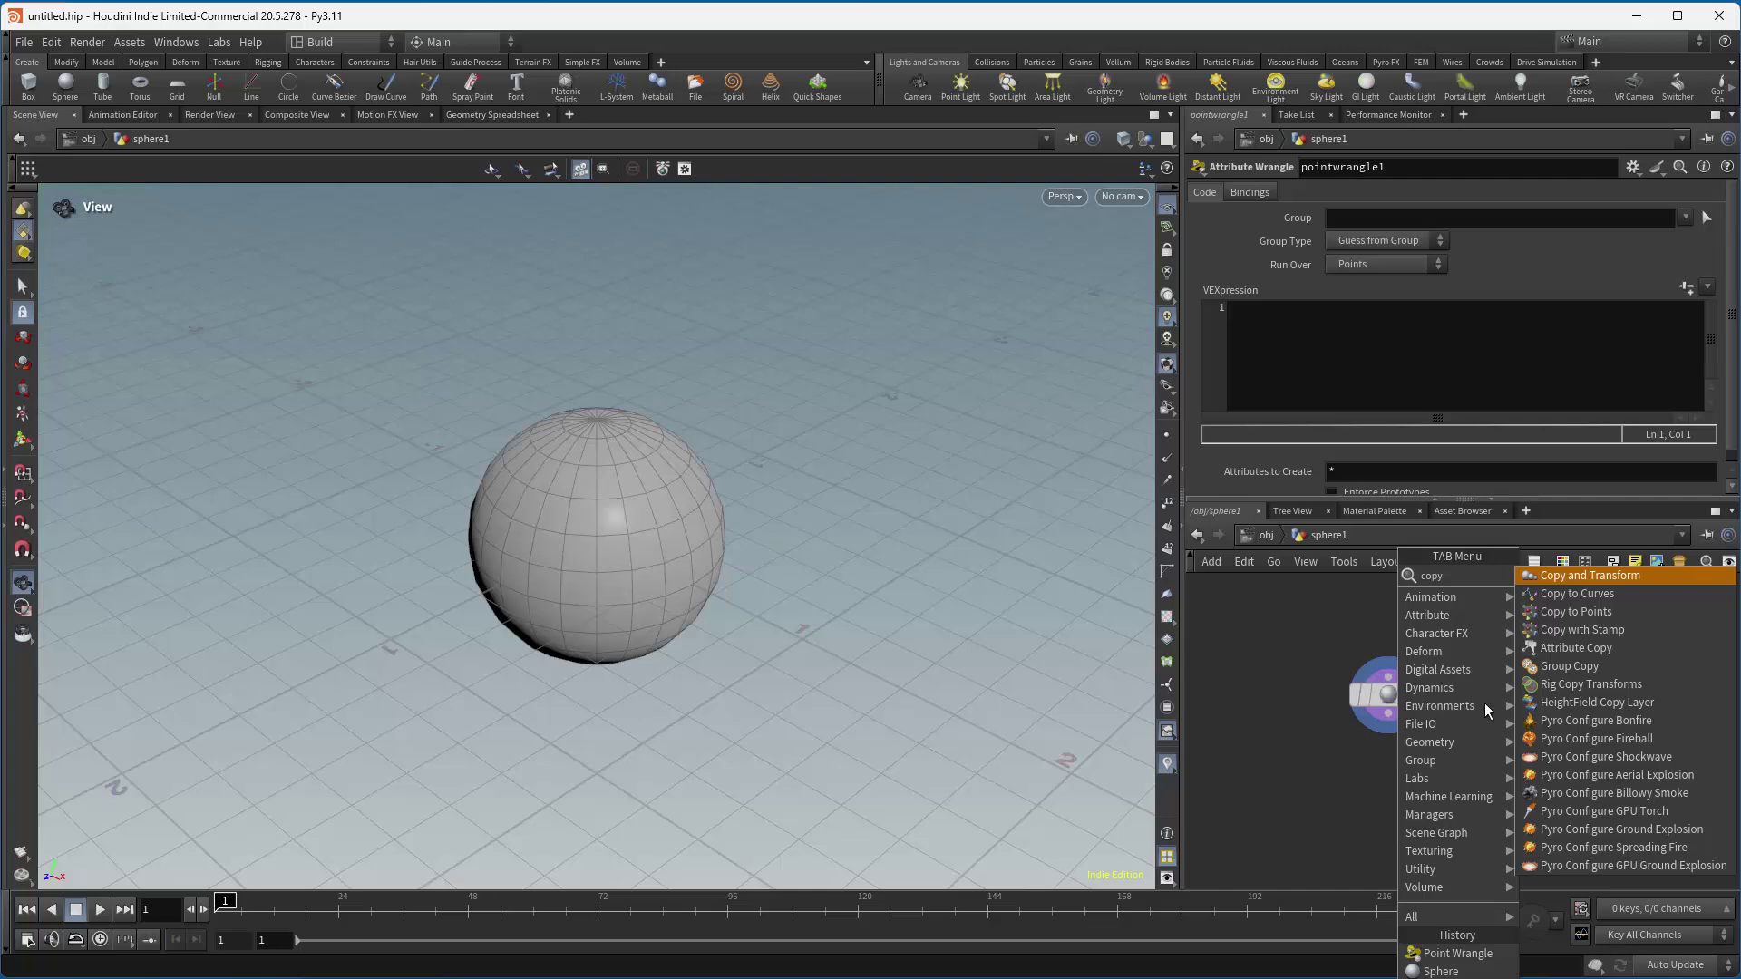
click(1597, 621)
click(1482, 796)
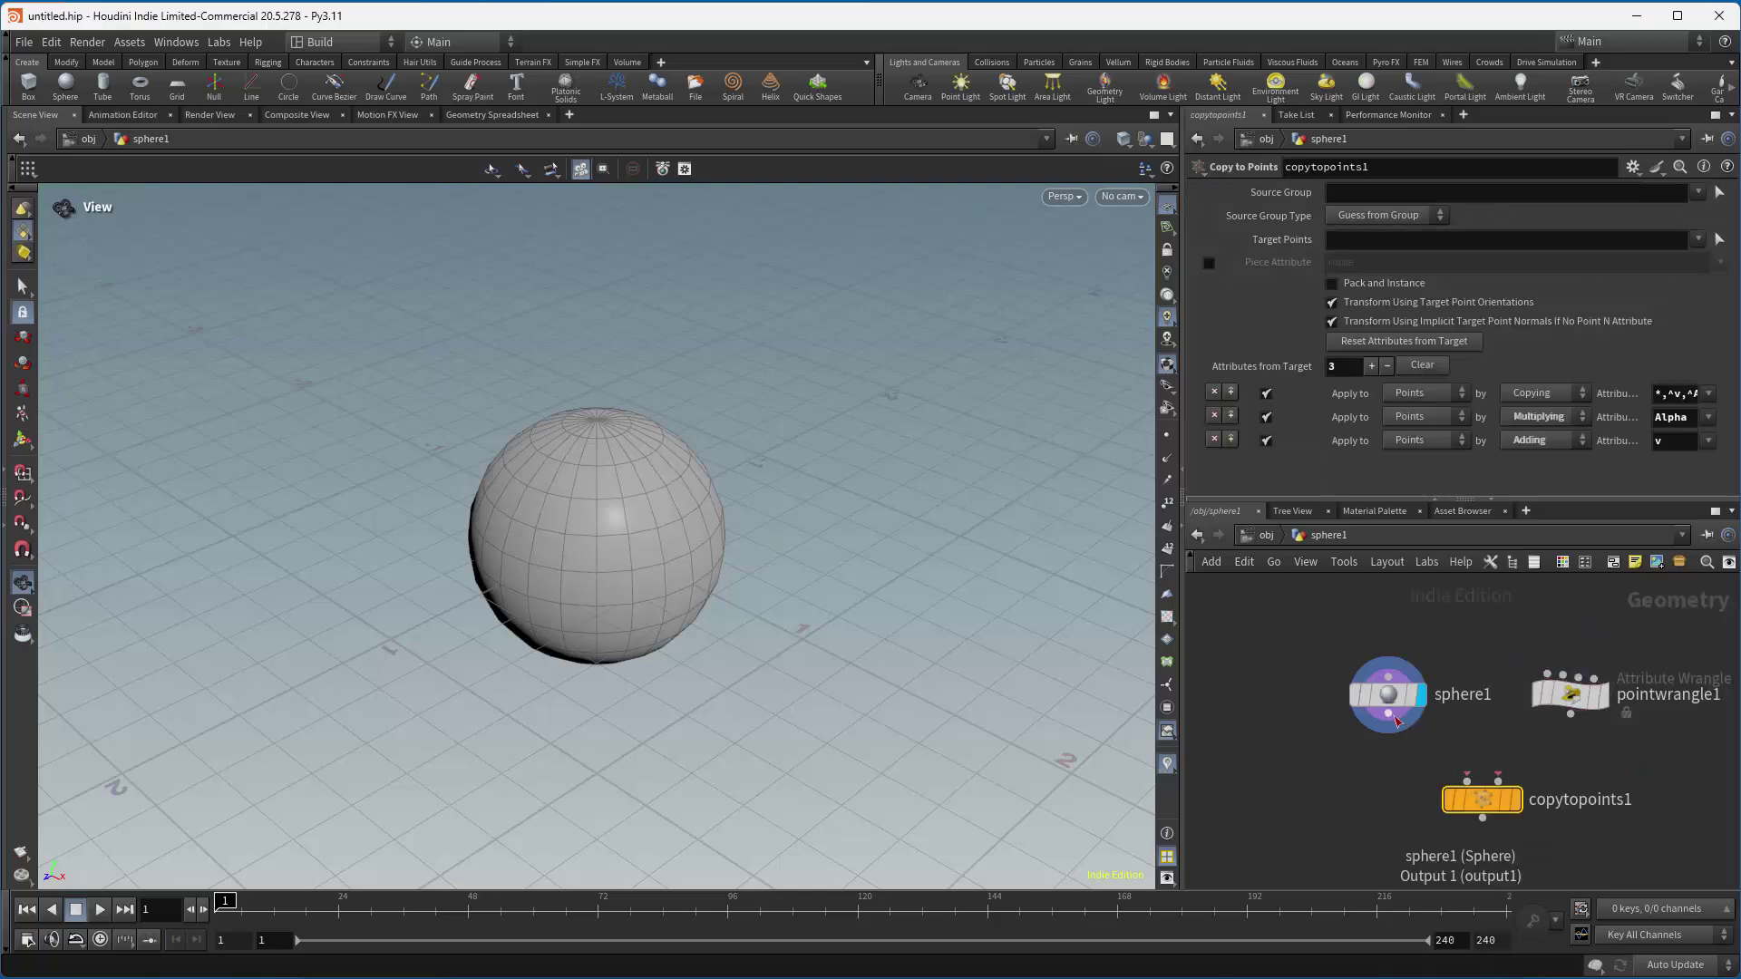
click(1570, 716)
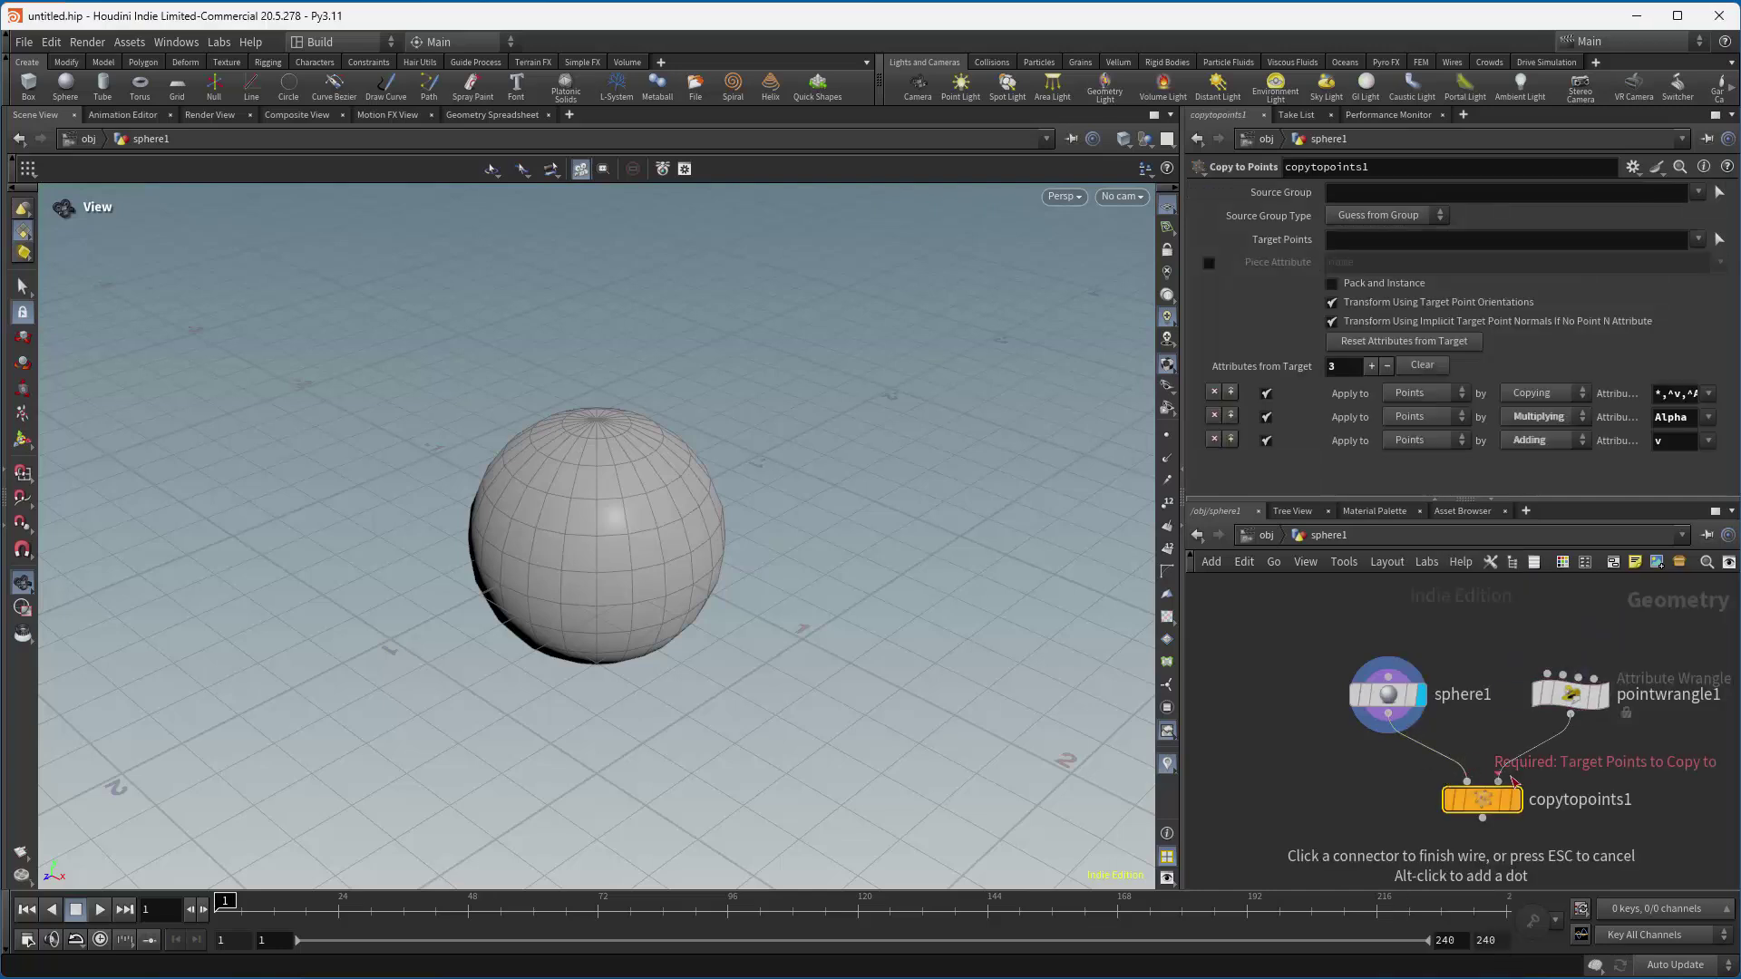
click(1498, 778)
click(1526, 757)
Set pointwrangle1 to run over Detail (only once).
click(1571, 695)
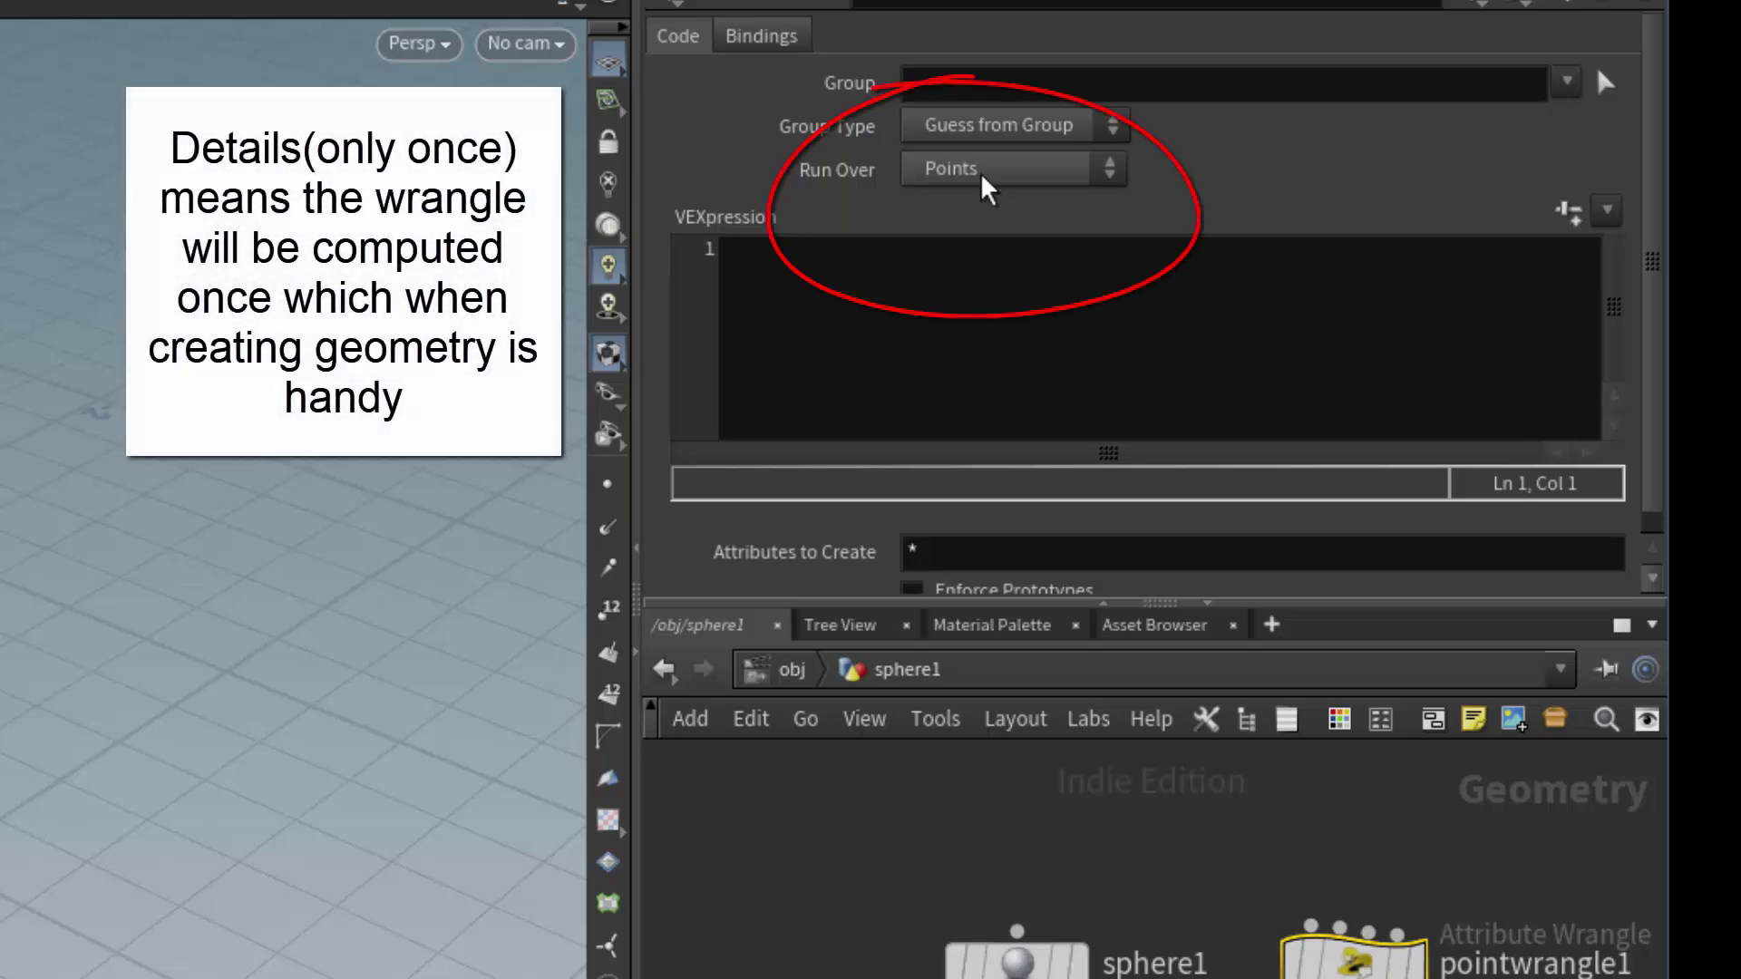
click(984, 179)
click(991, 203)
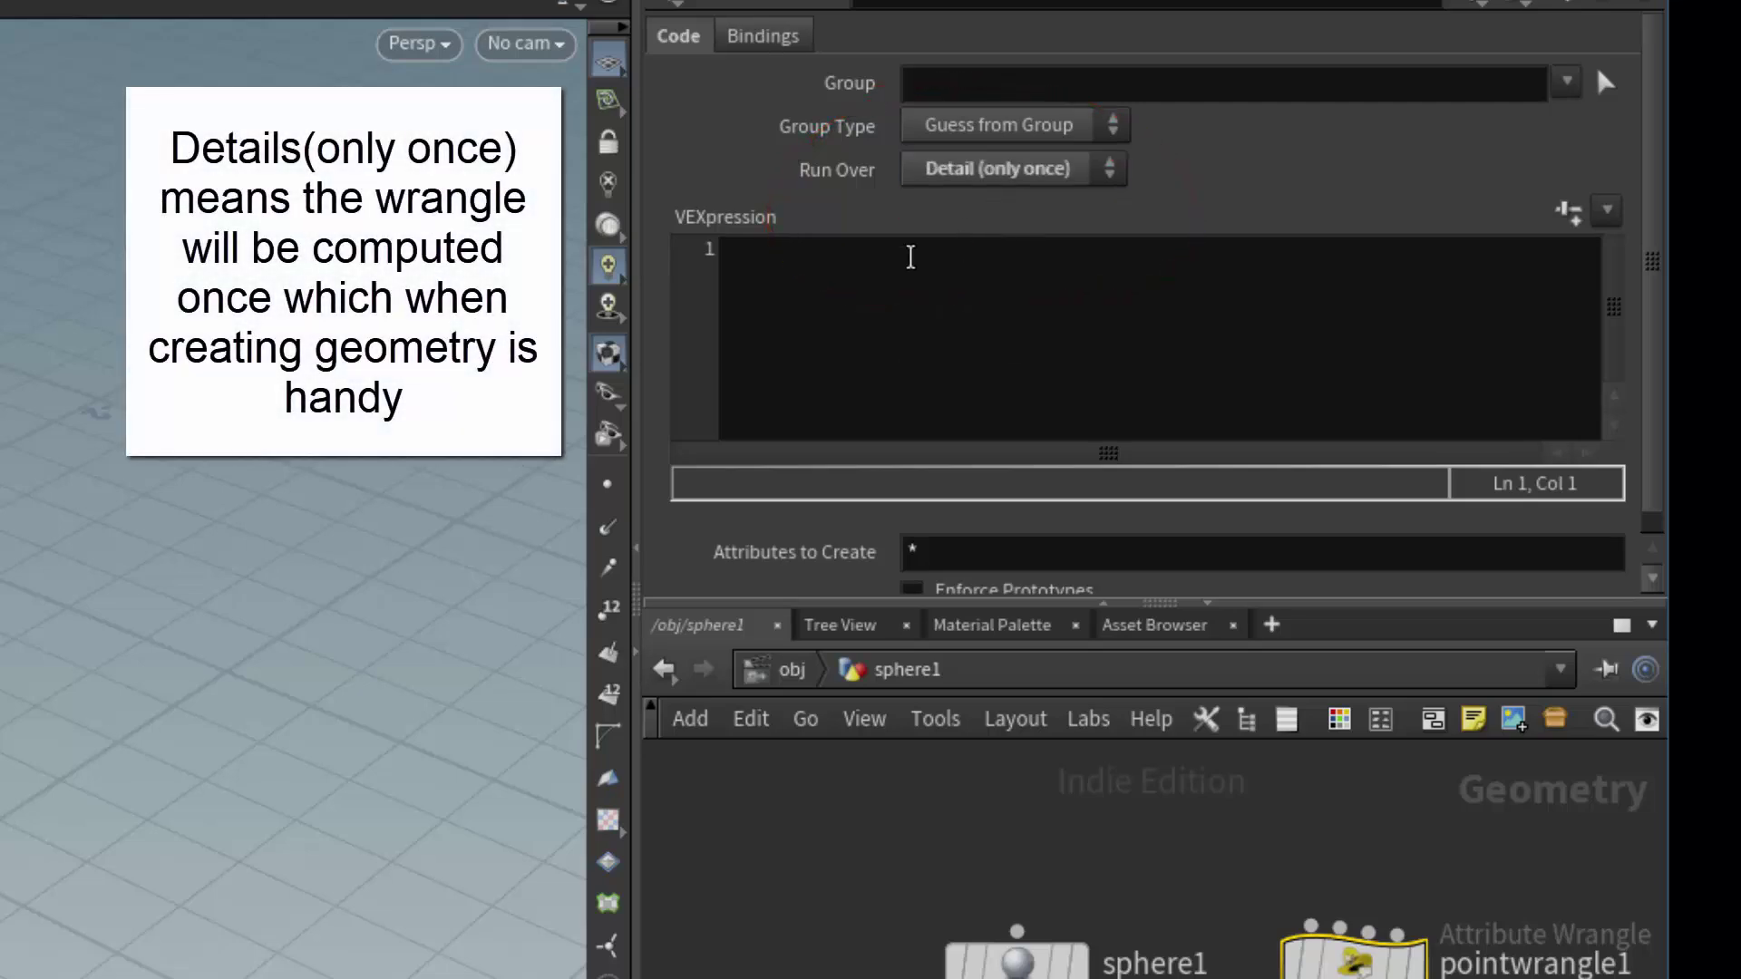
Start pointwrangle1's VEX code with an empty braced loop: for (int i = 0; i < 36; i++).
click(851, 274)
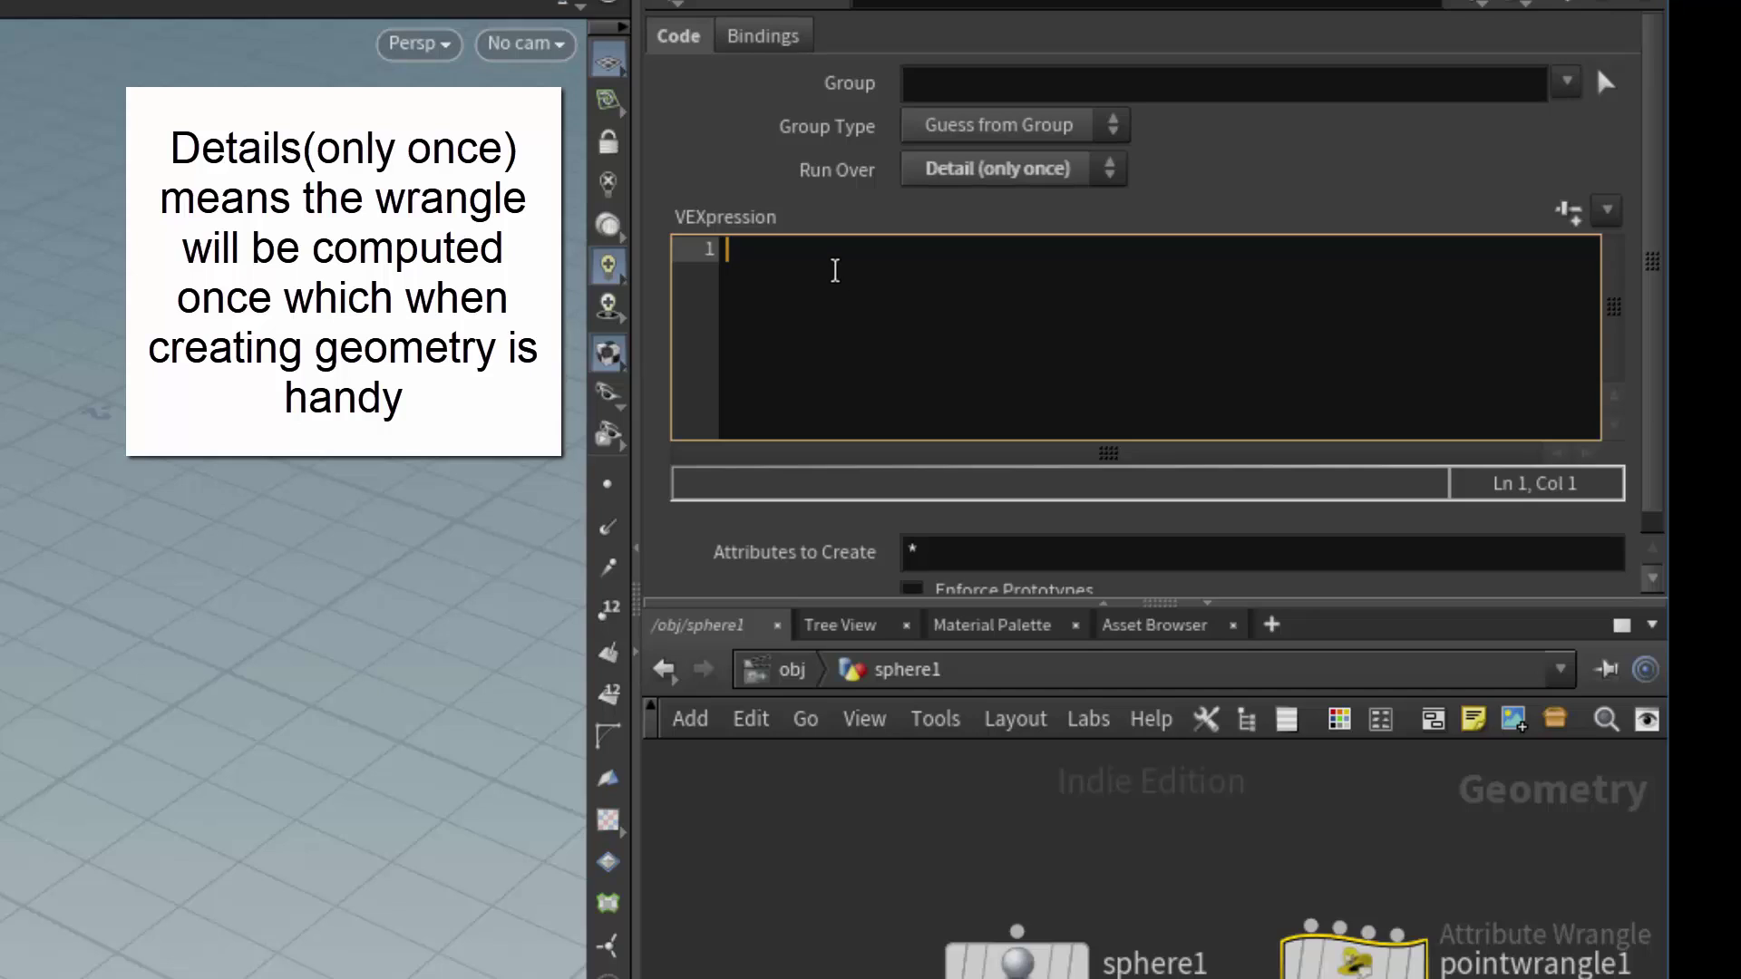
text(for (in)
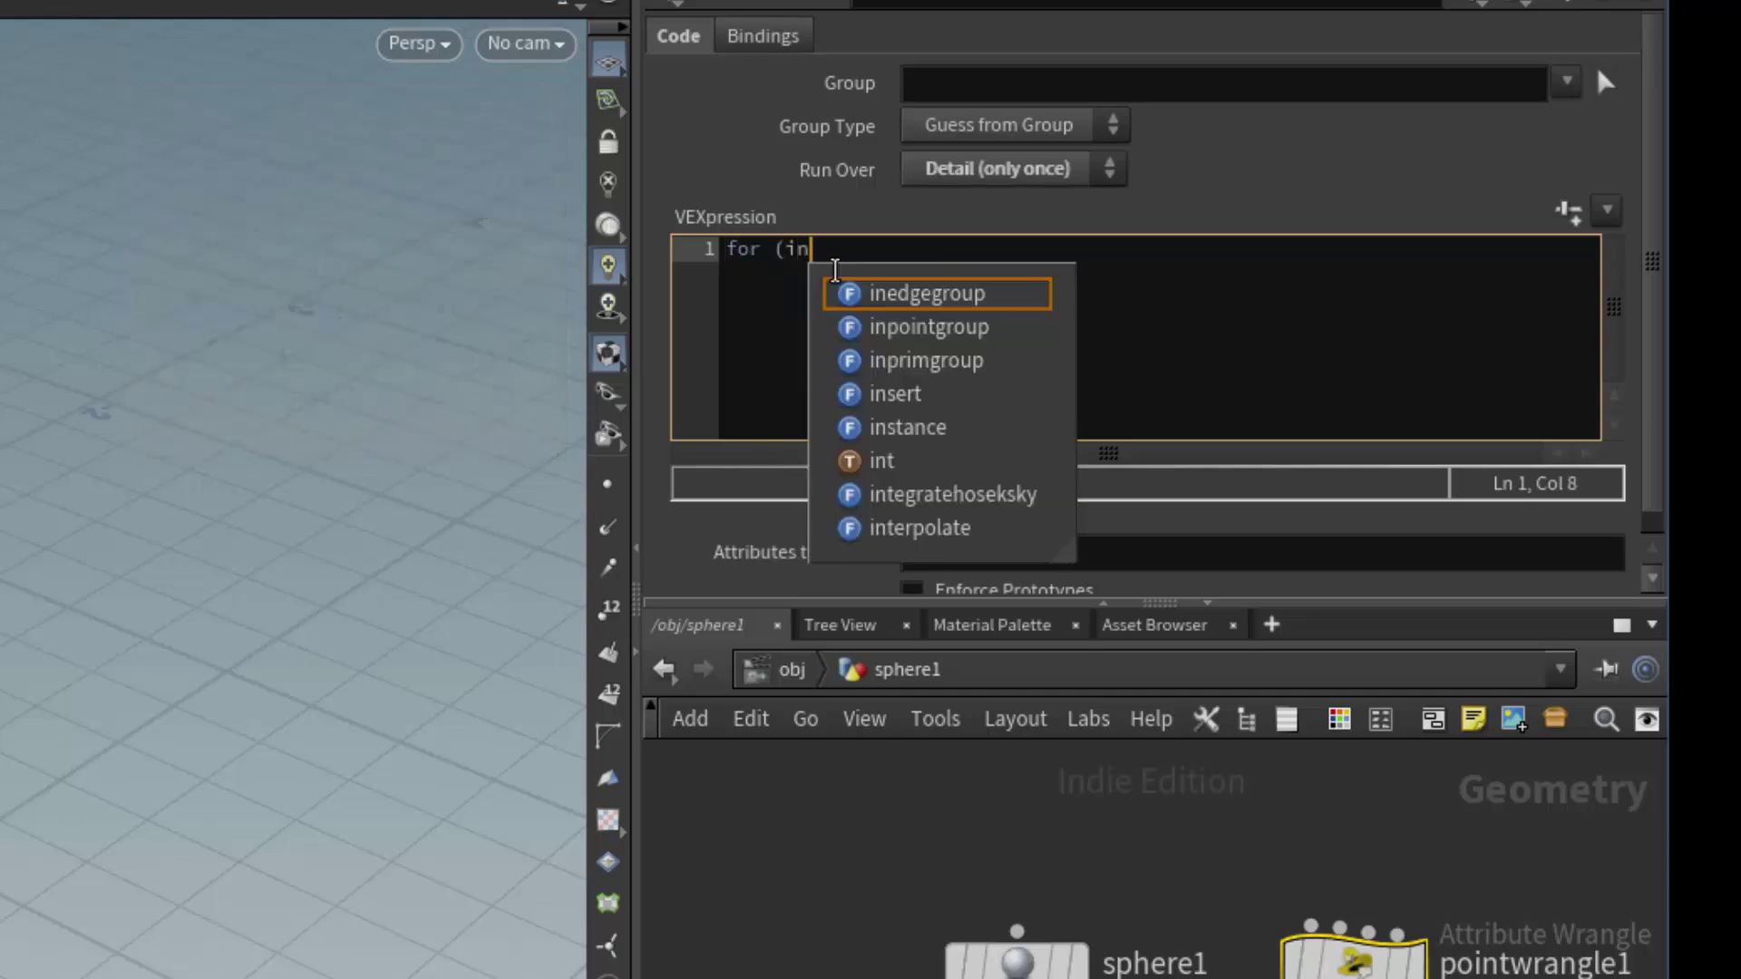
text(t i =)
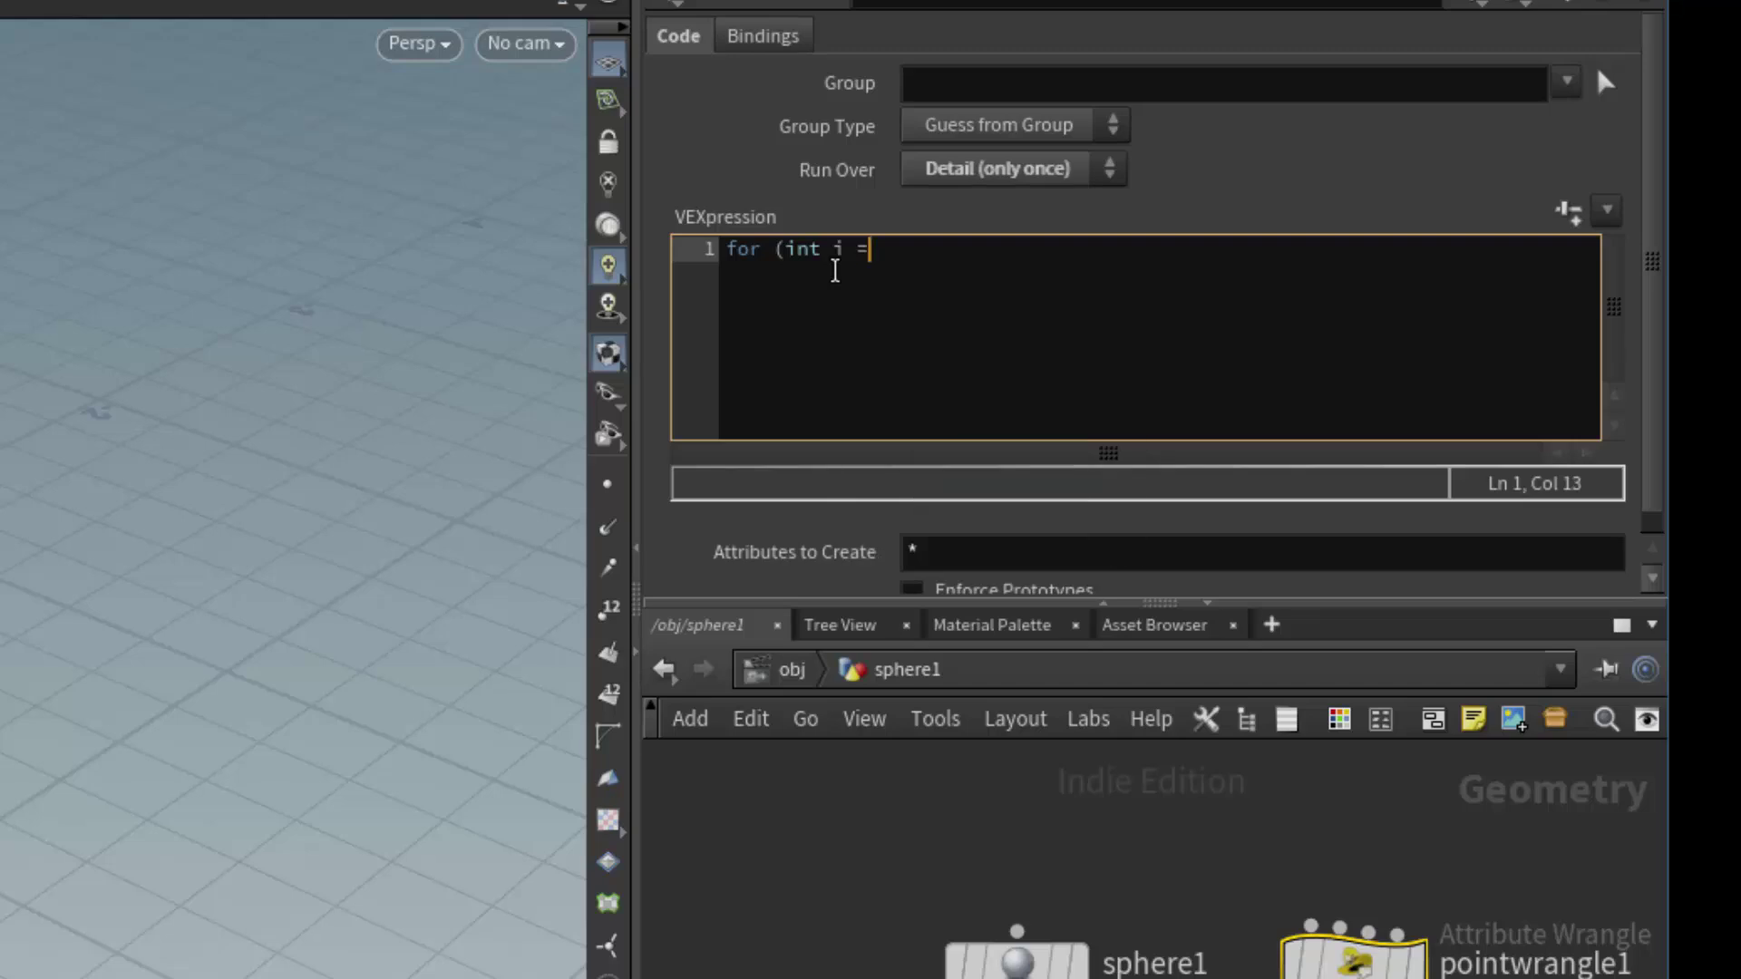
text( 0; i < 36; i)
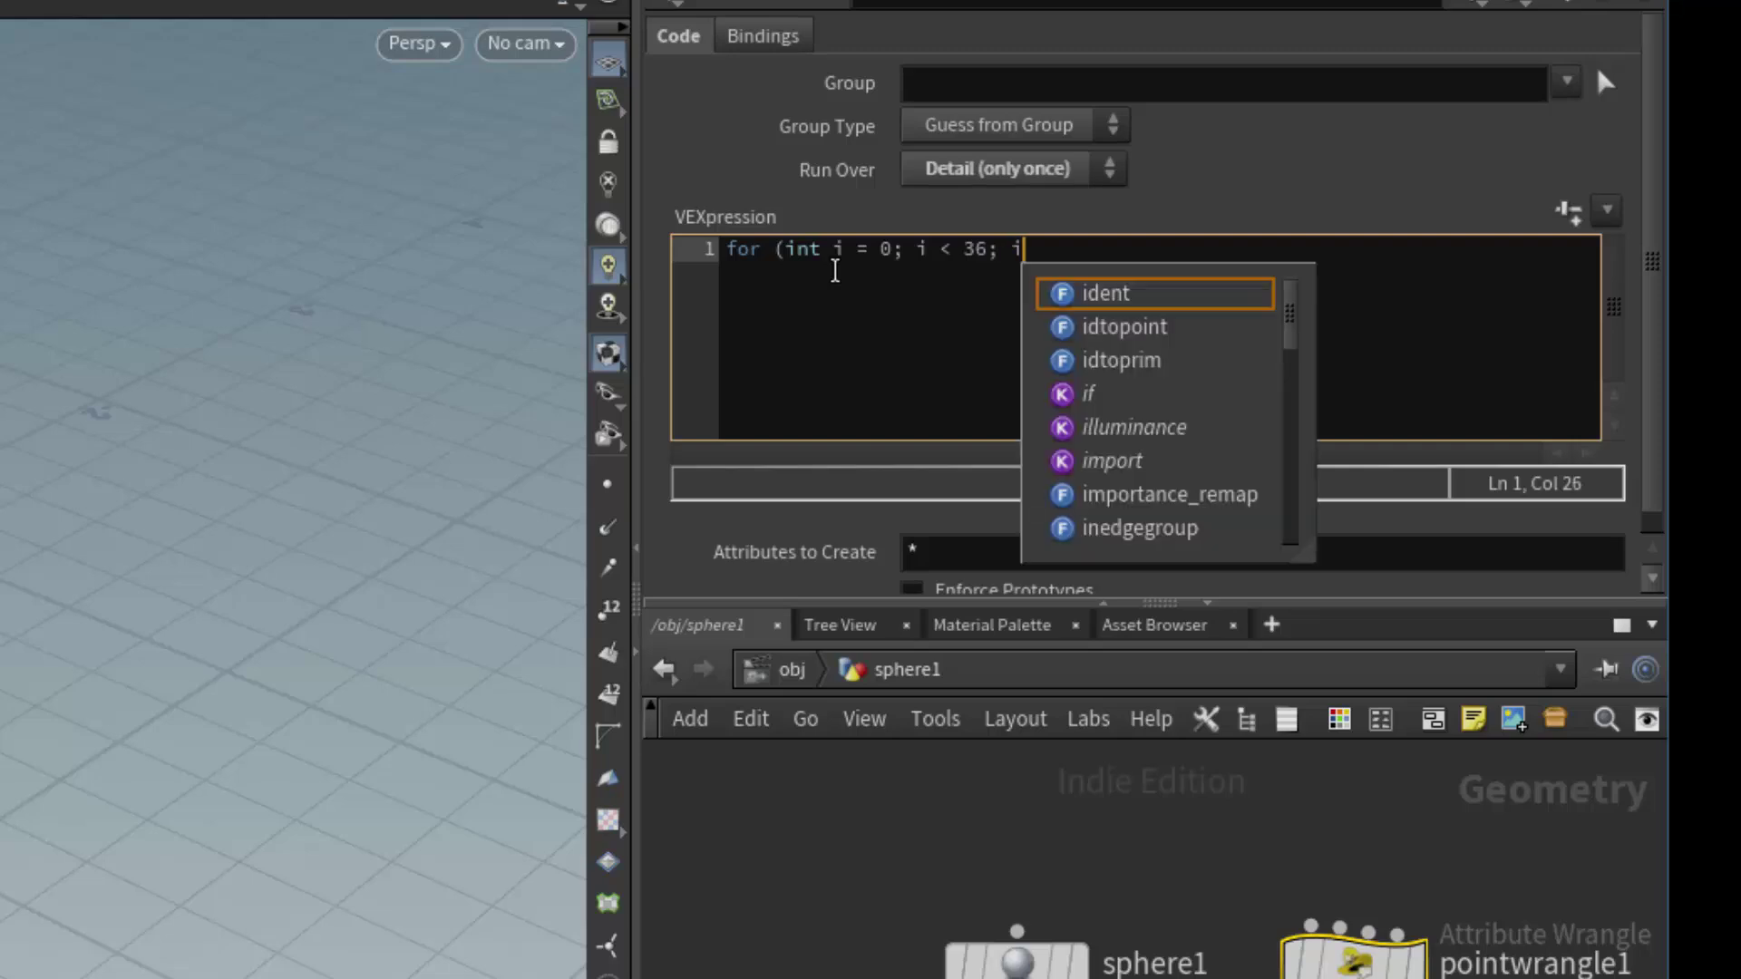
text(++))
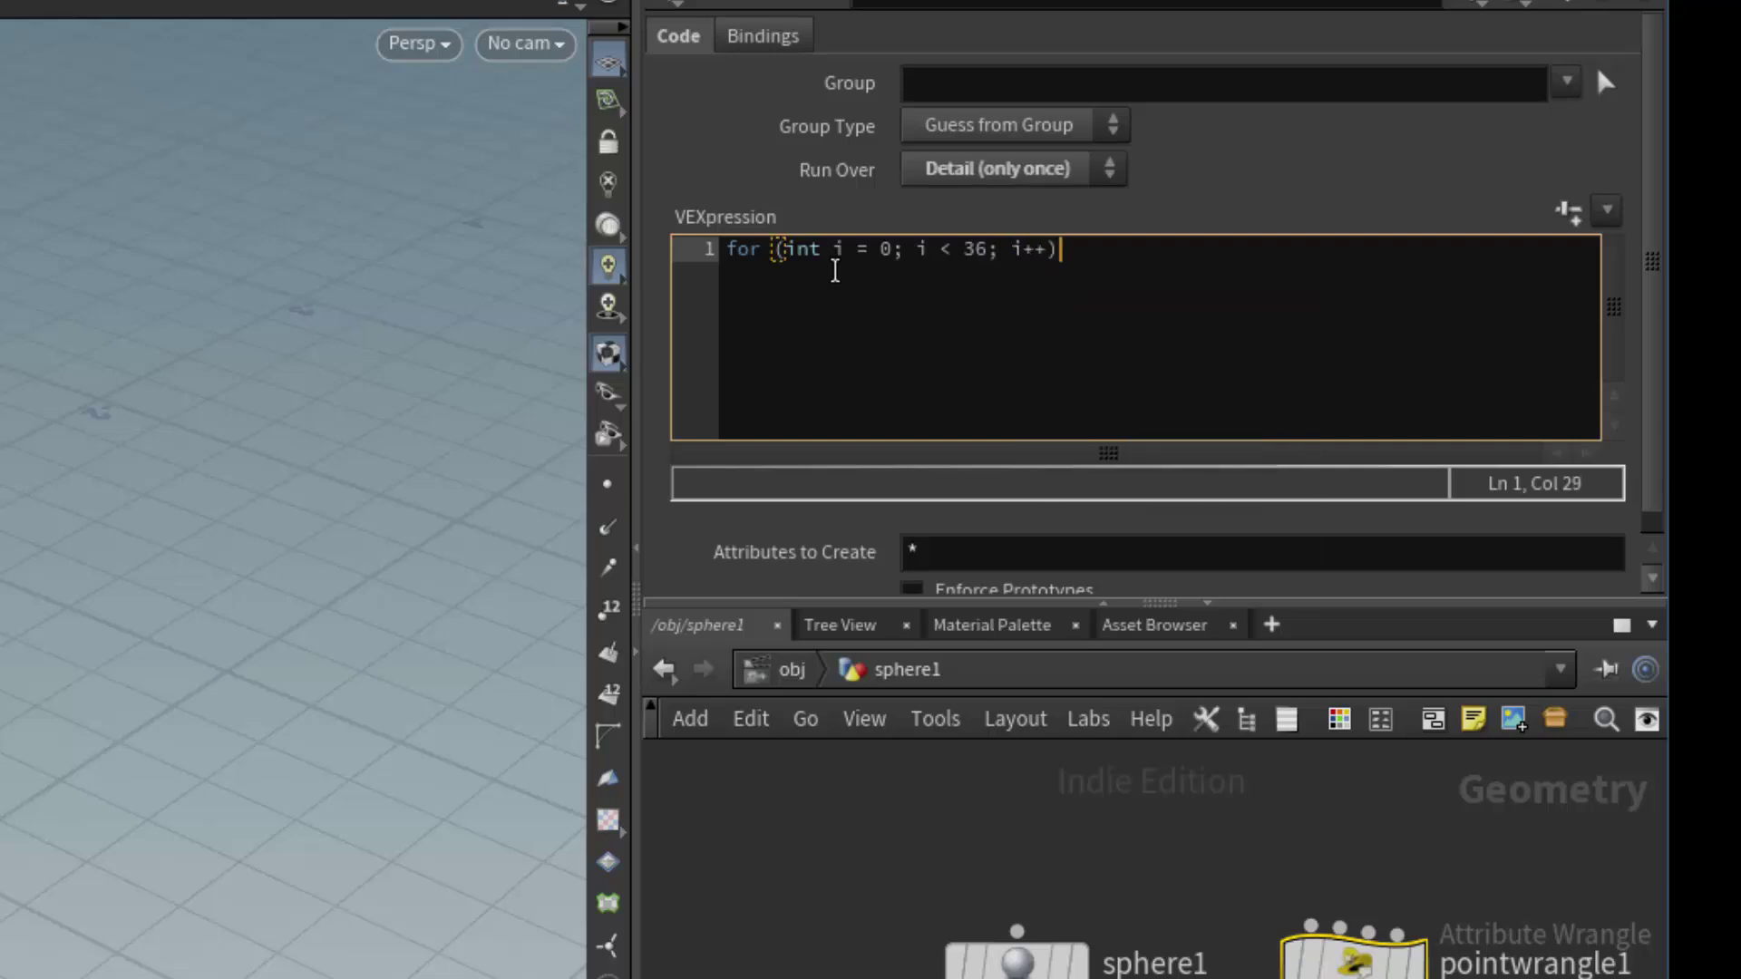
key(Return)
text({)
key(Return)
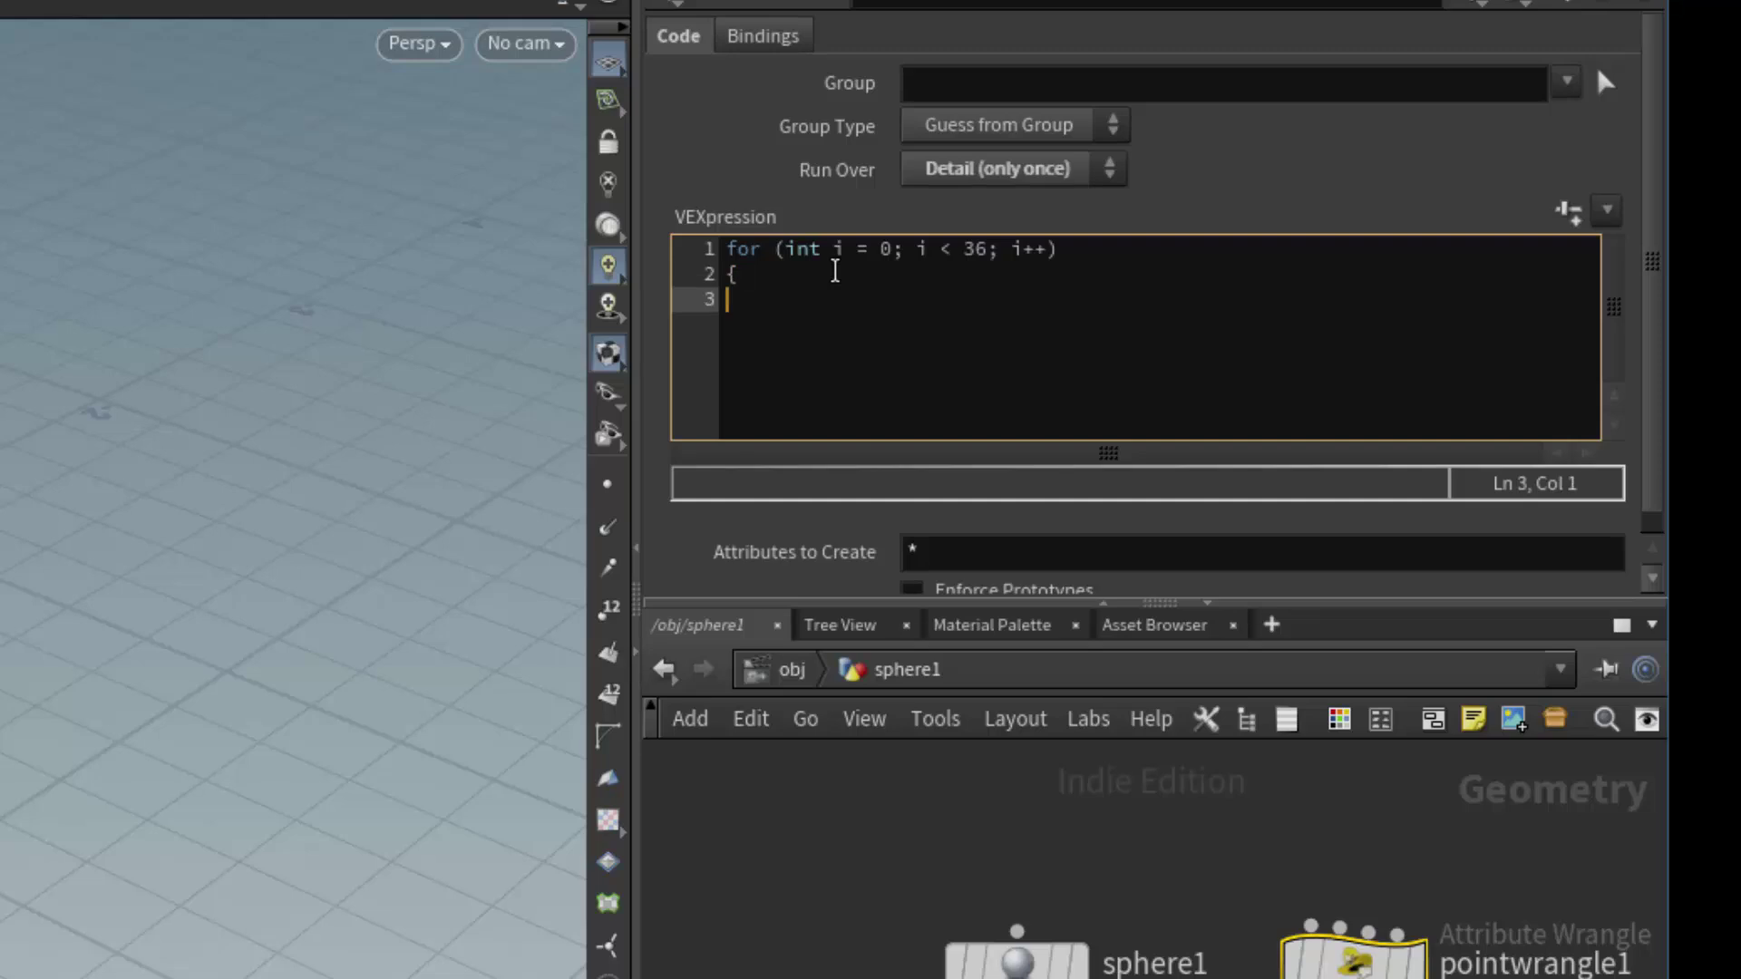
text(})
Inside the loop braces, add the line float x = 5 * cos(radians(10 * i));.
click(780, 252)
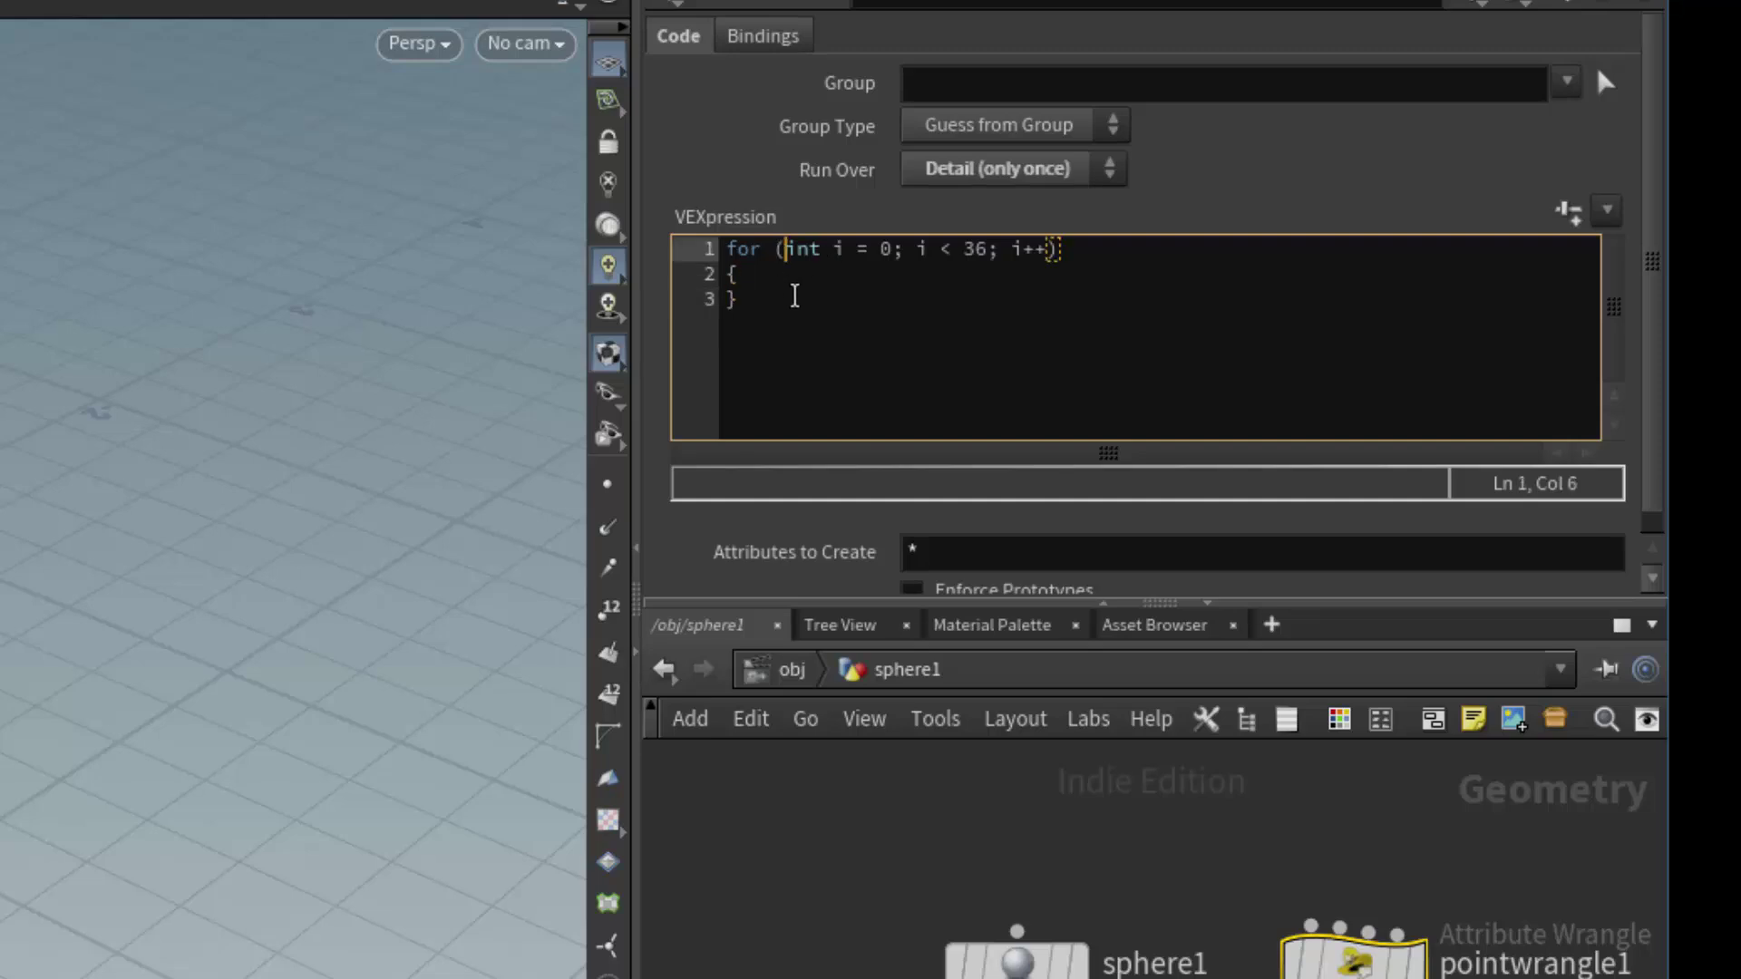
click(789, 277)
key(Return)
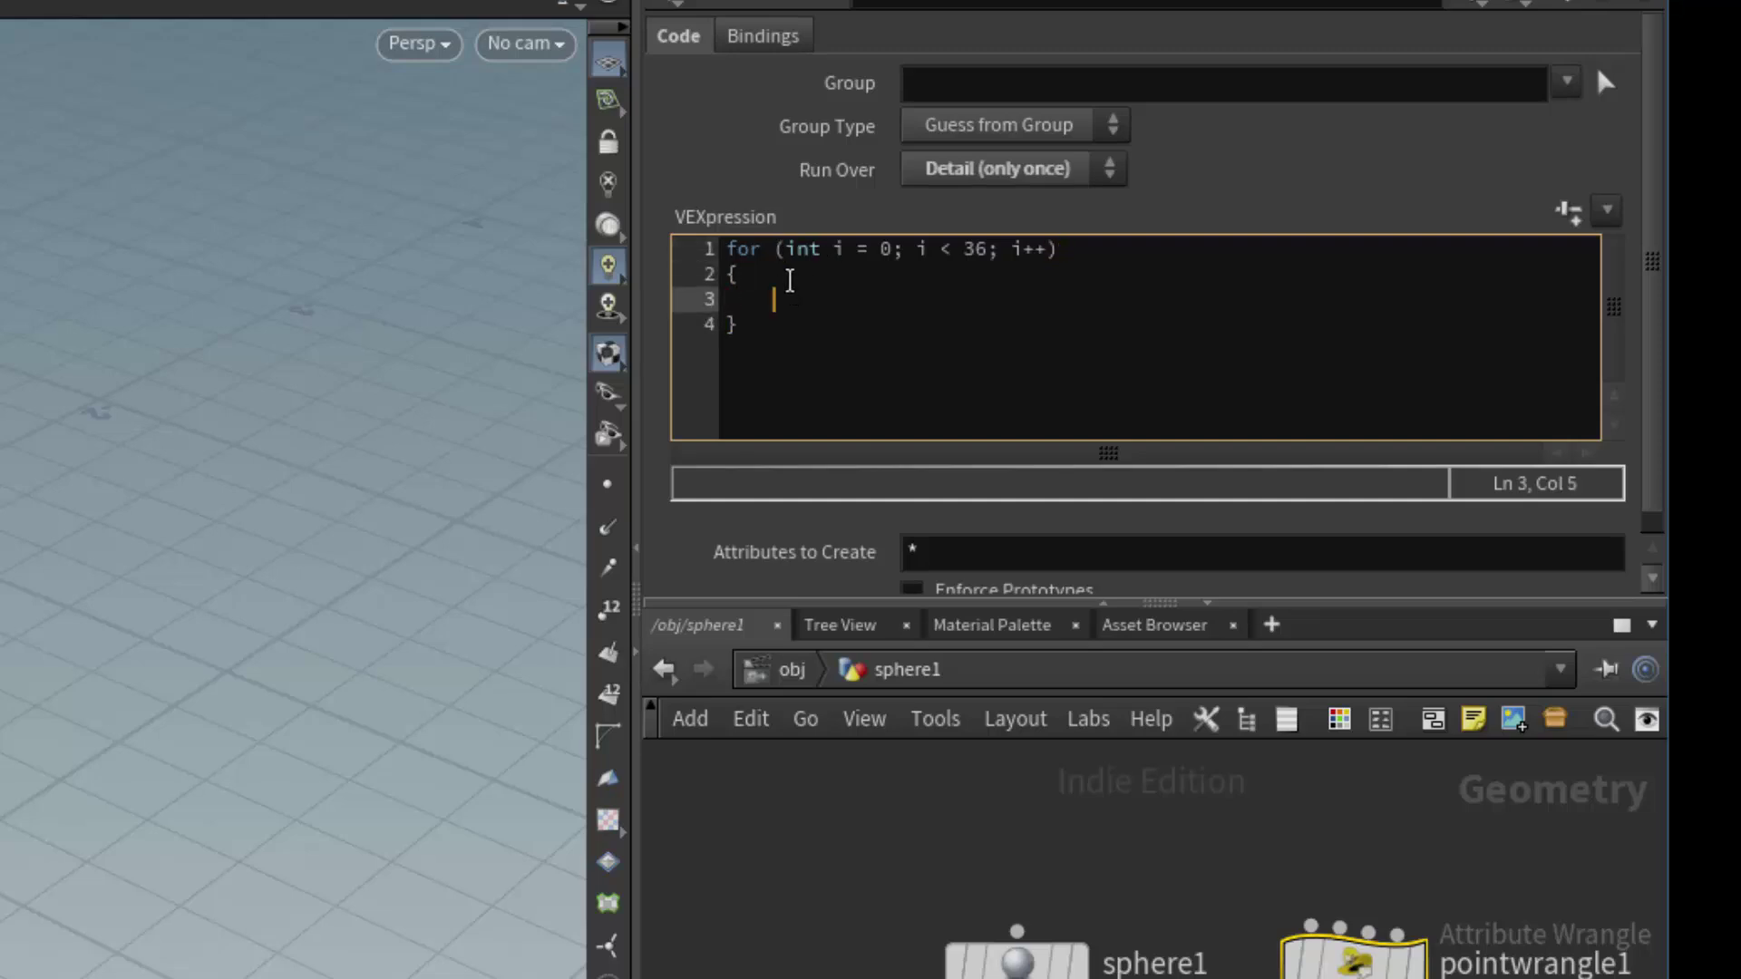
text(float x )
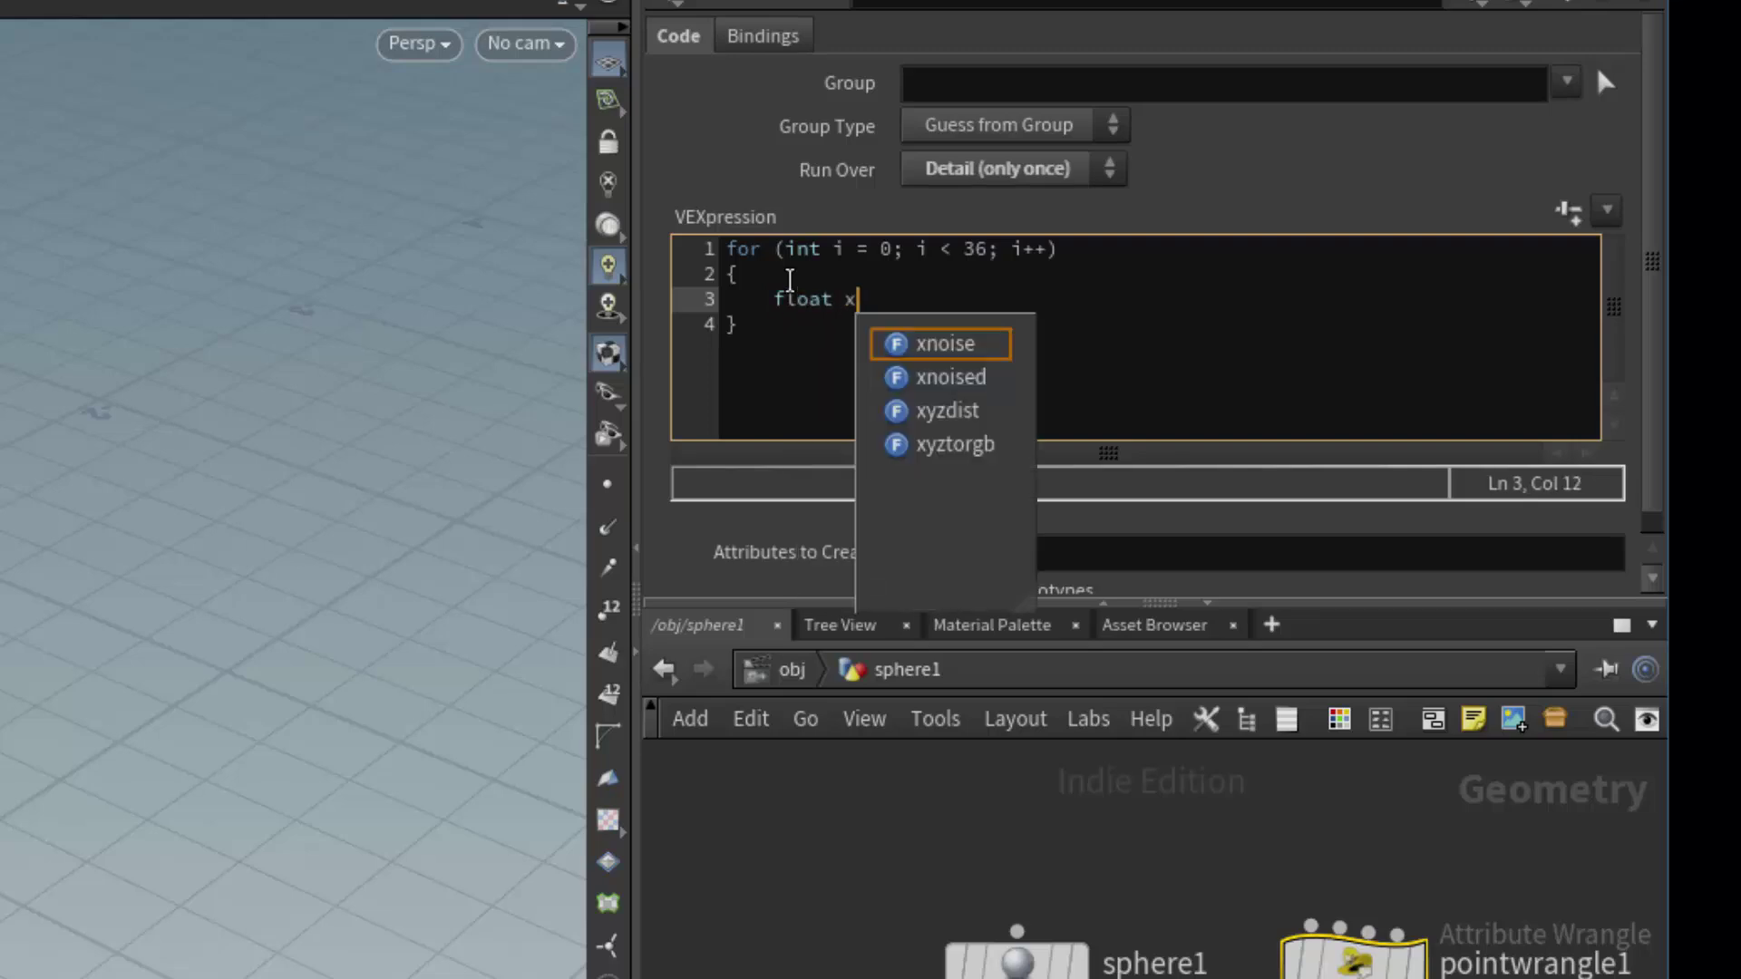
text(= 5 )
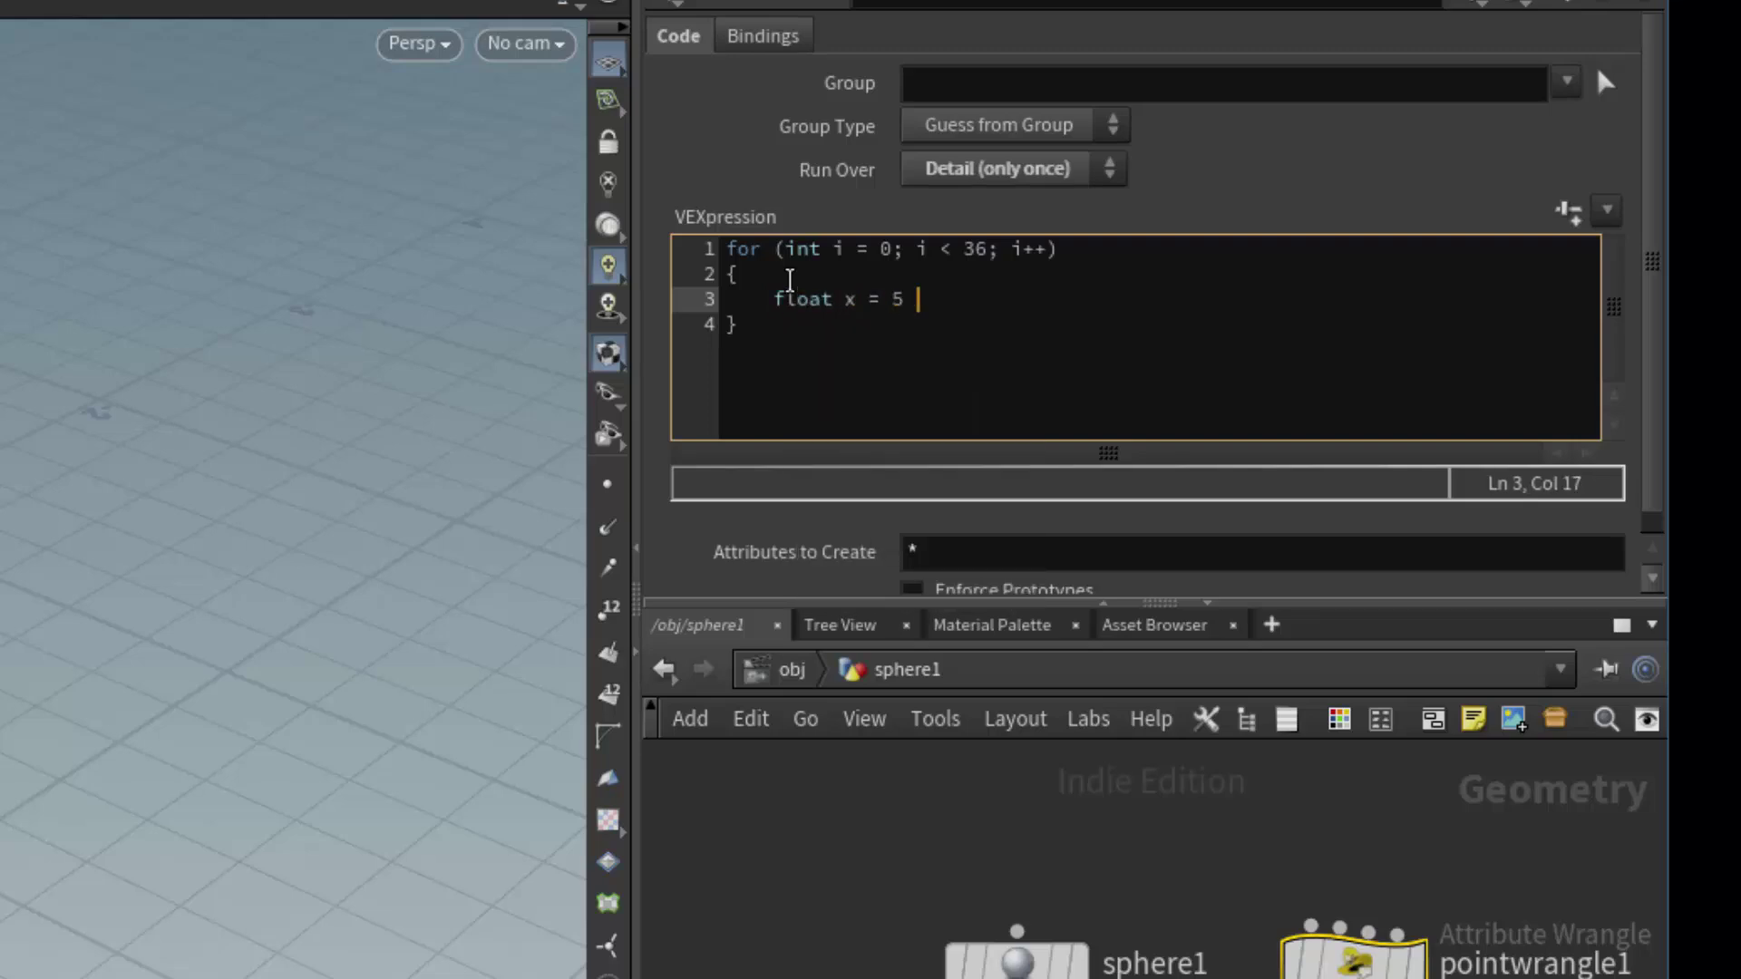
text(* cos()
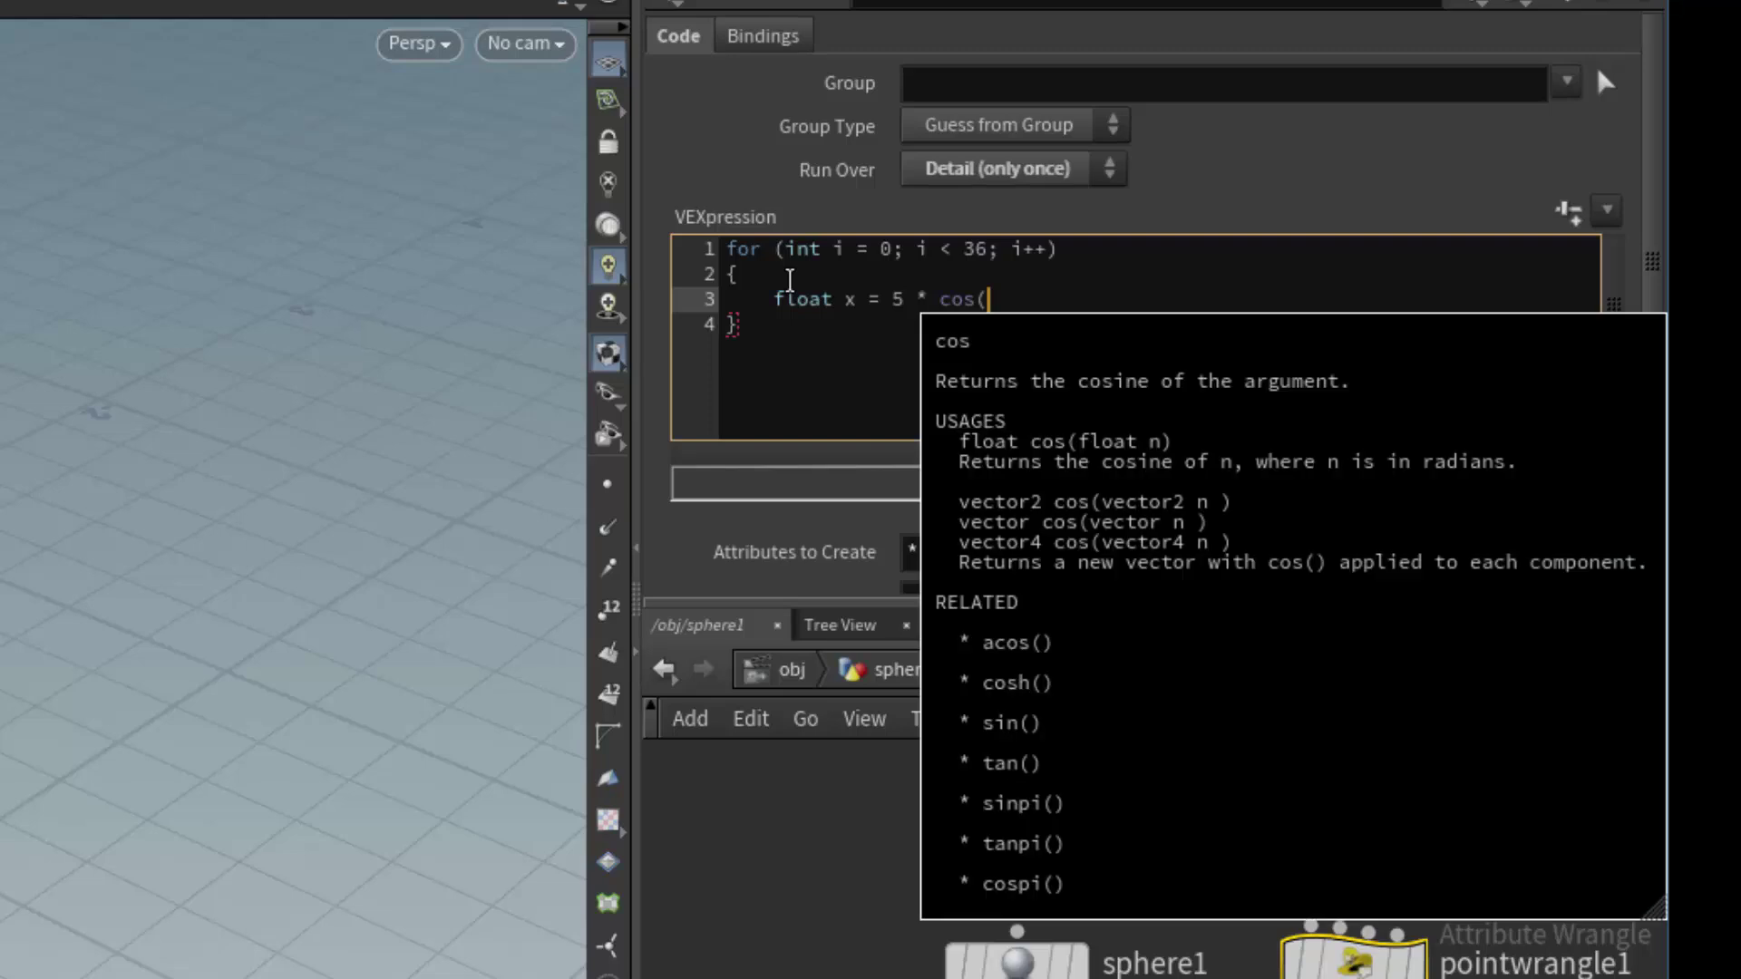
text(radians)
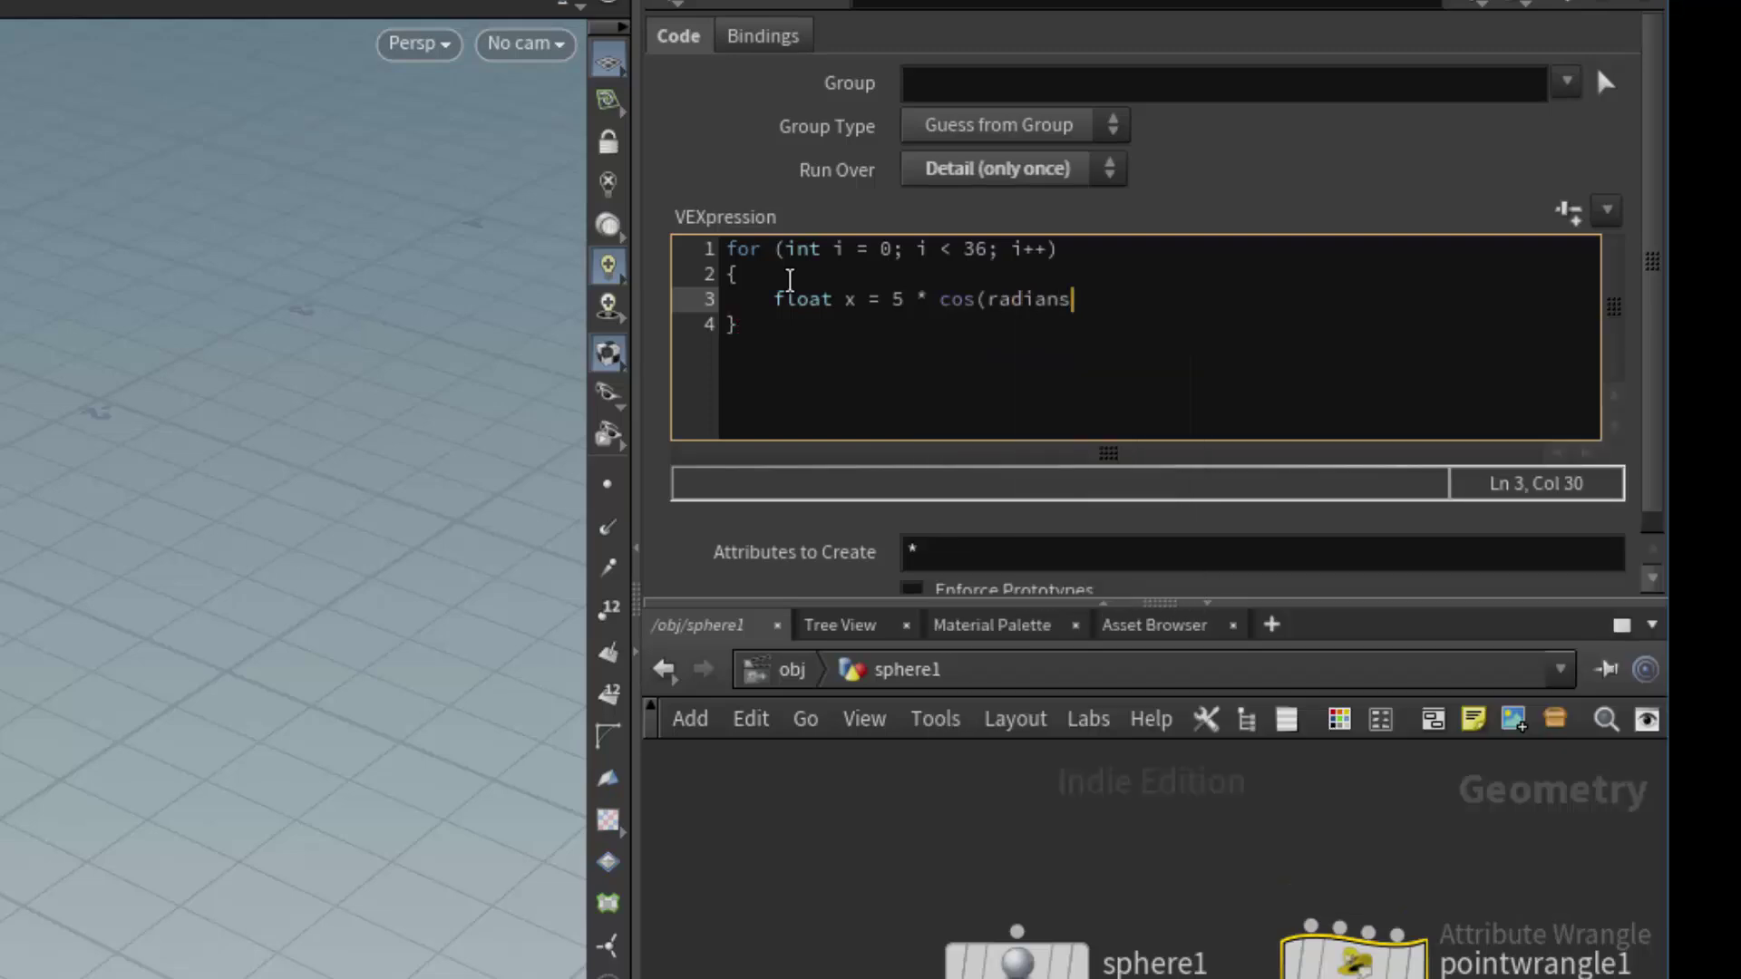
text(()
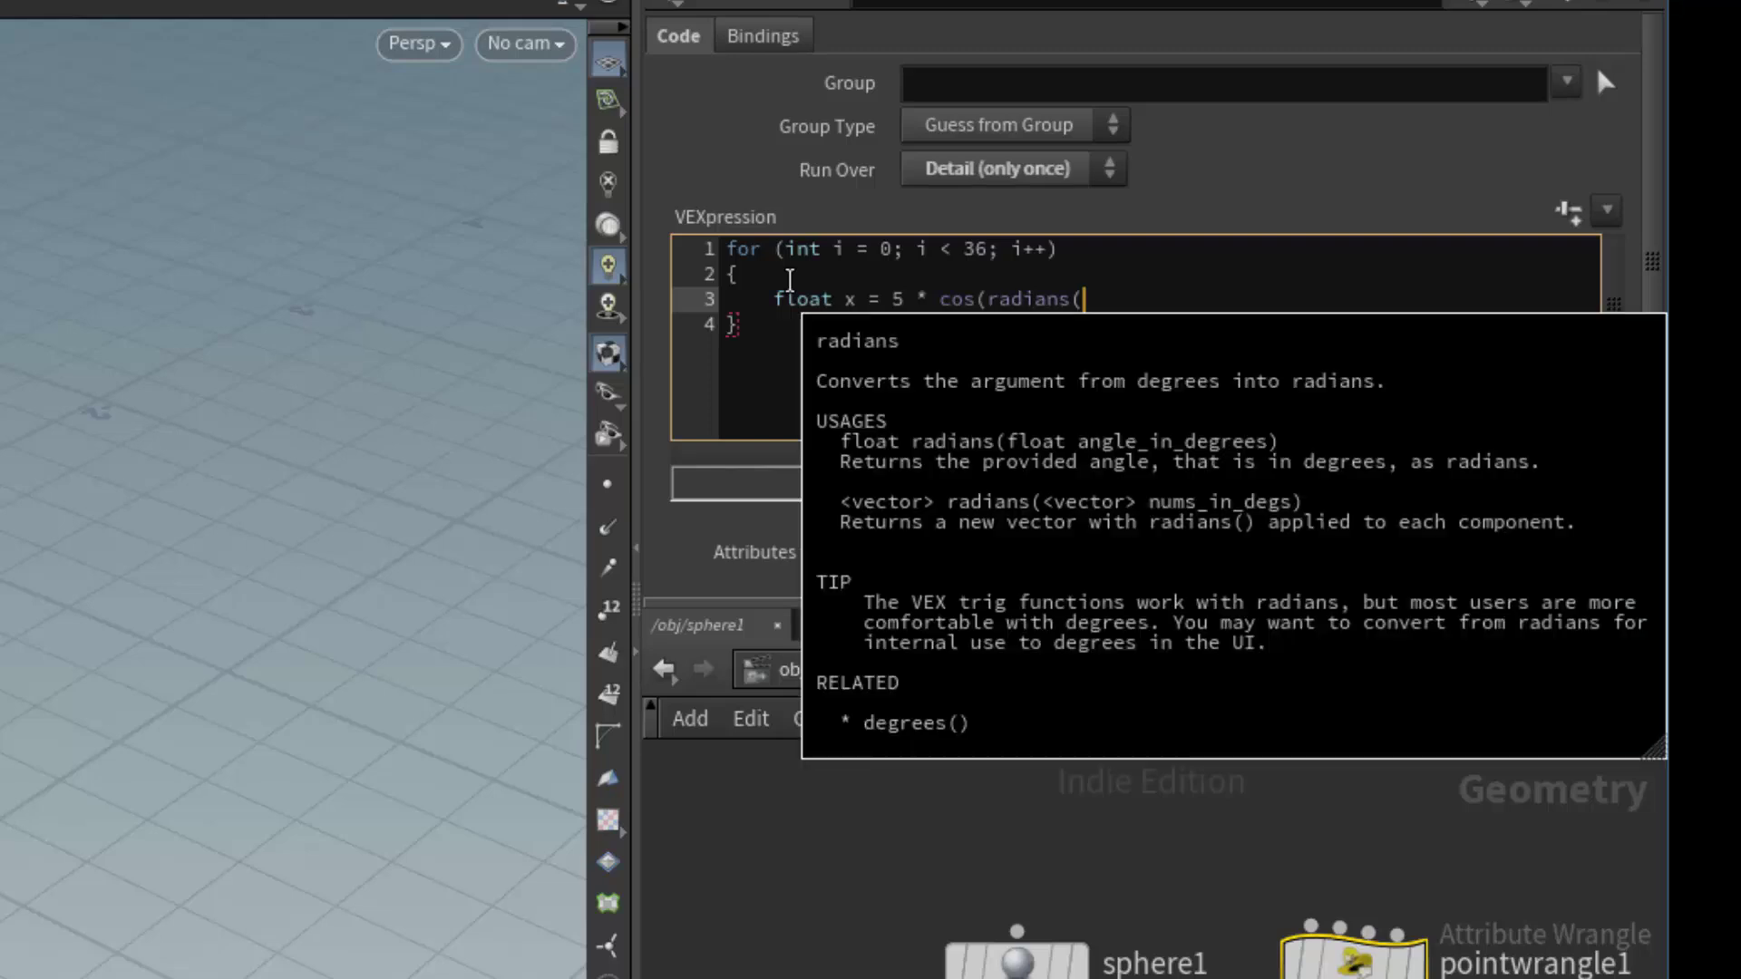
text(10 * i))
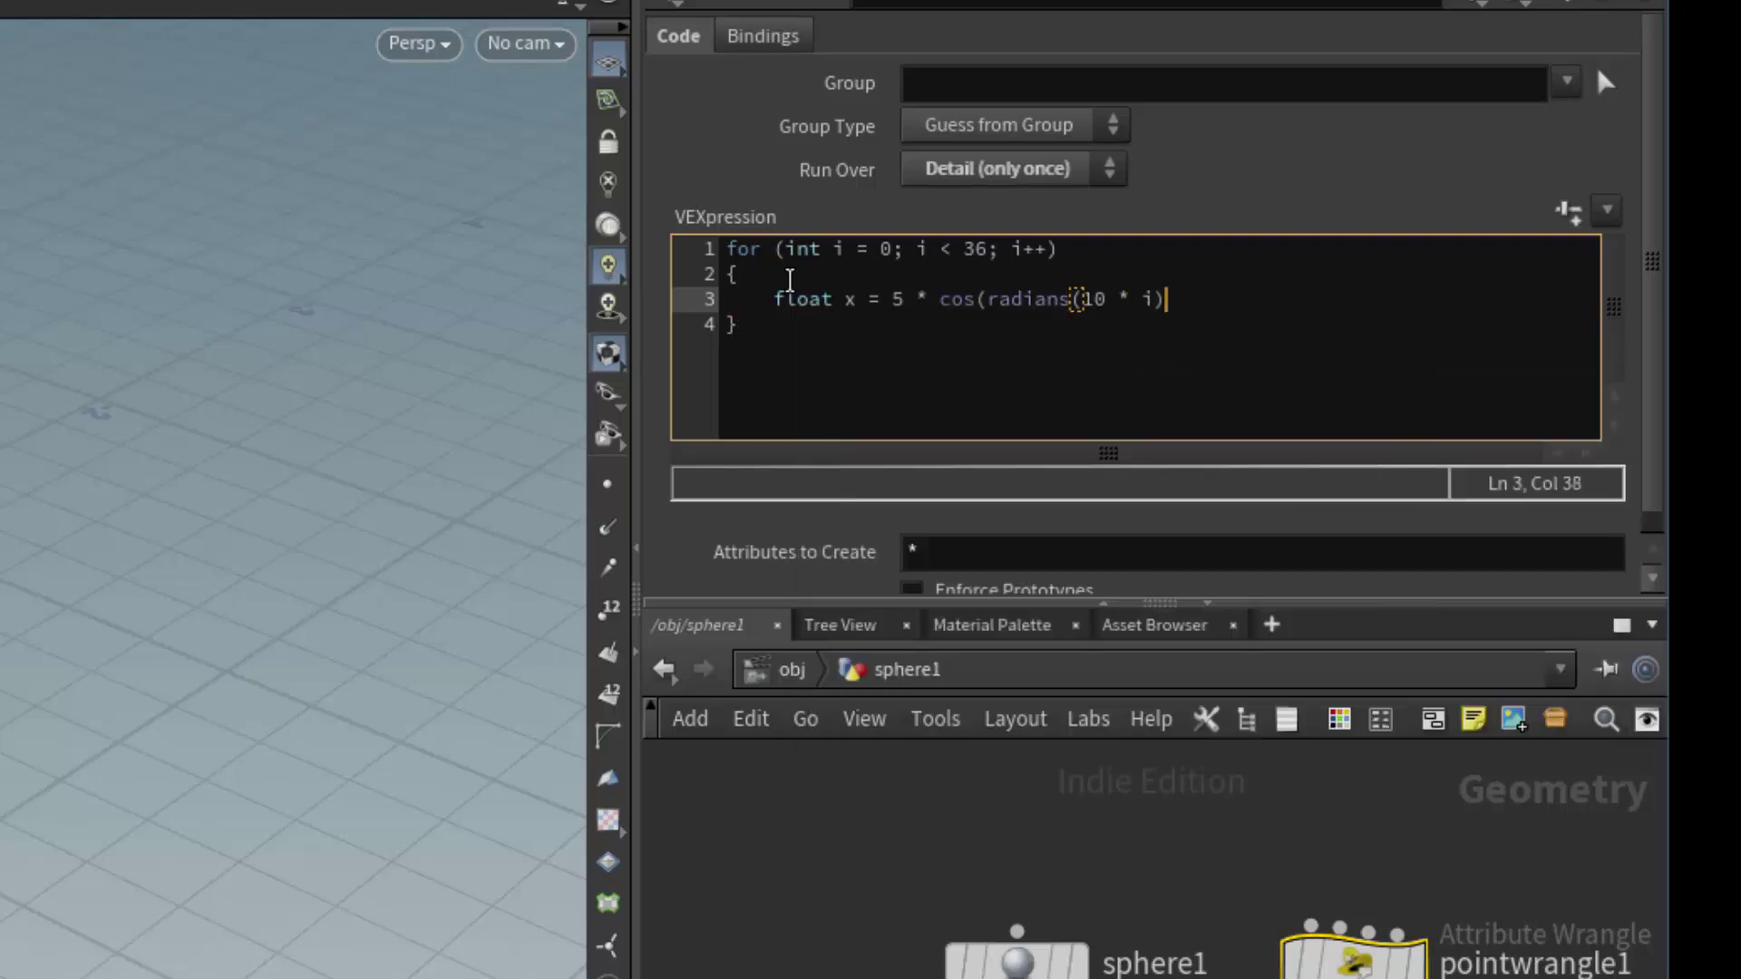
text();)
key(Return)
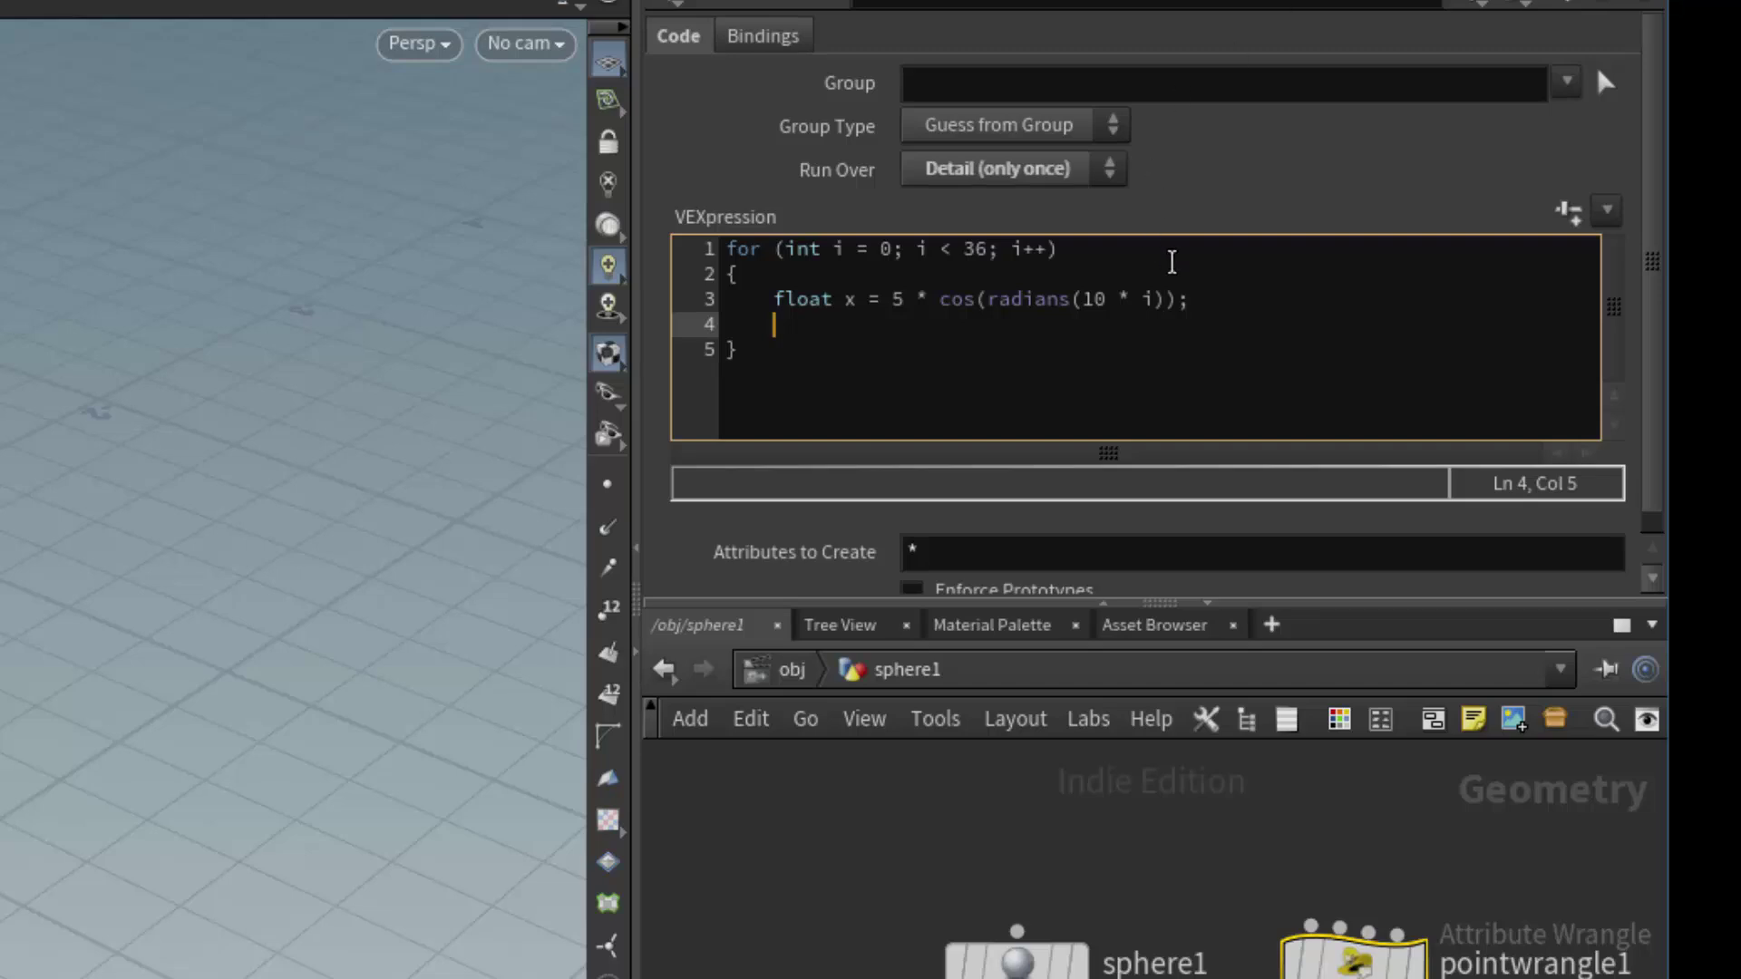
Duplicate the x line below itself and change the copy to float y = 5 * sin(radians(10 * i));.
drag(1195, 299, 775, 306)
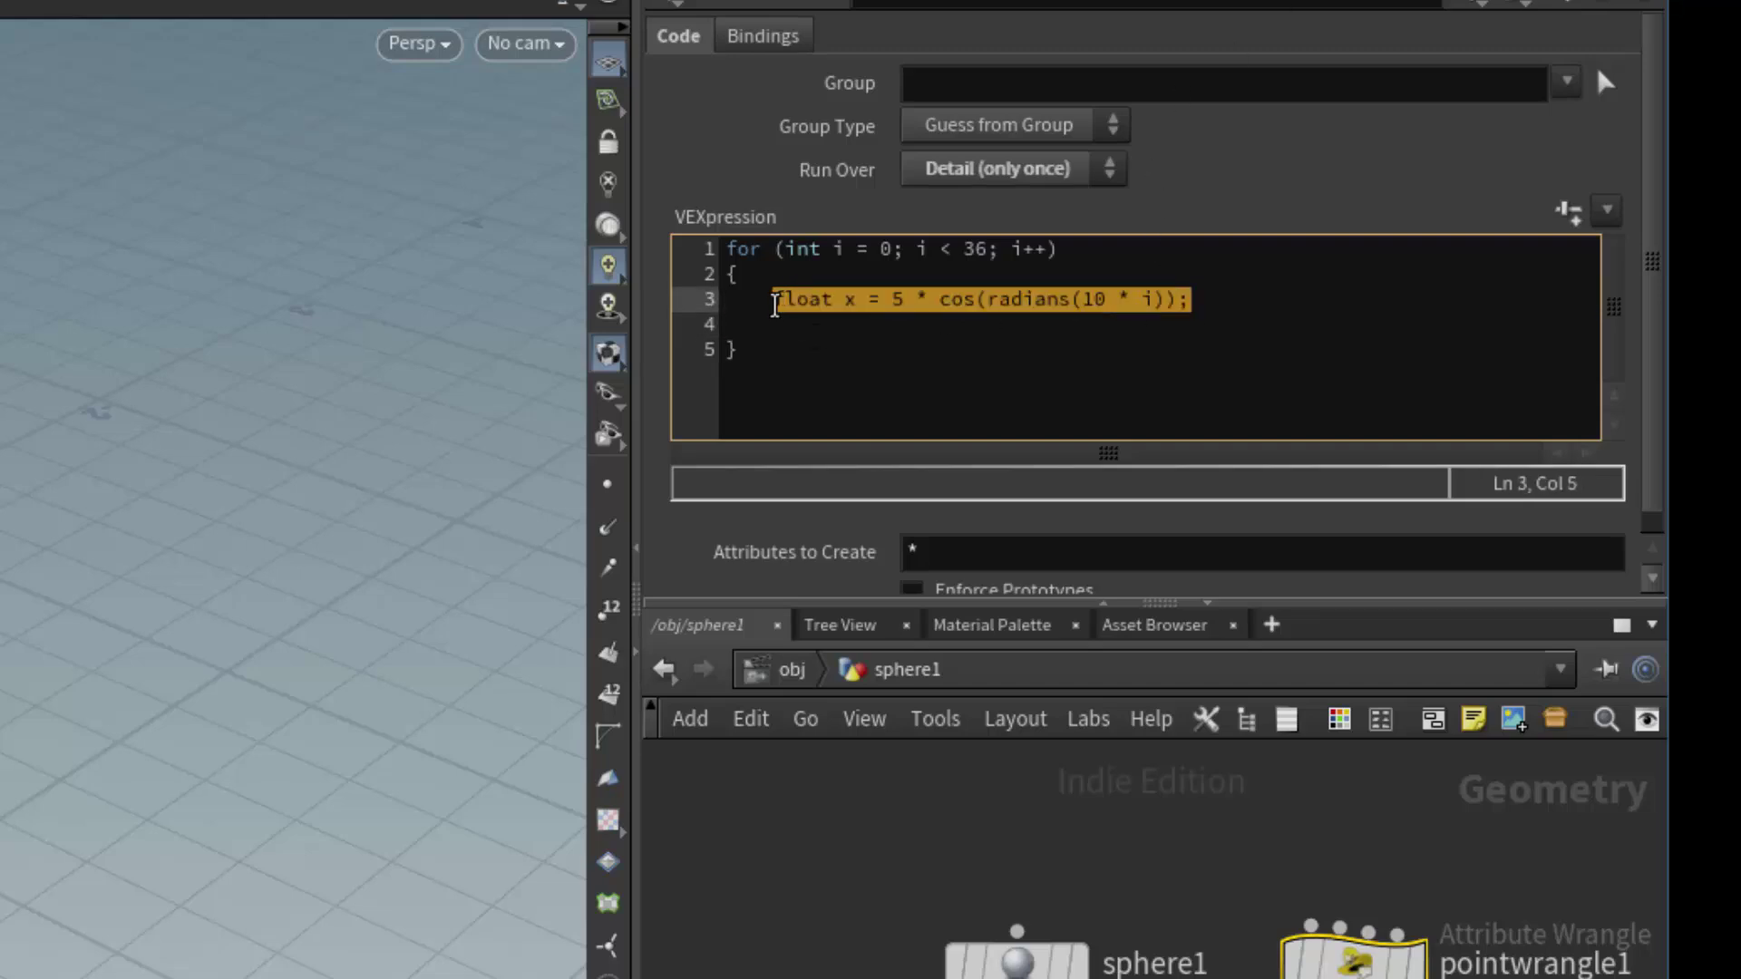
click(1208, 301)
key(Return)
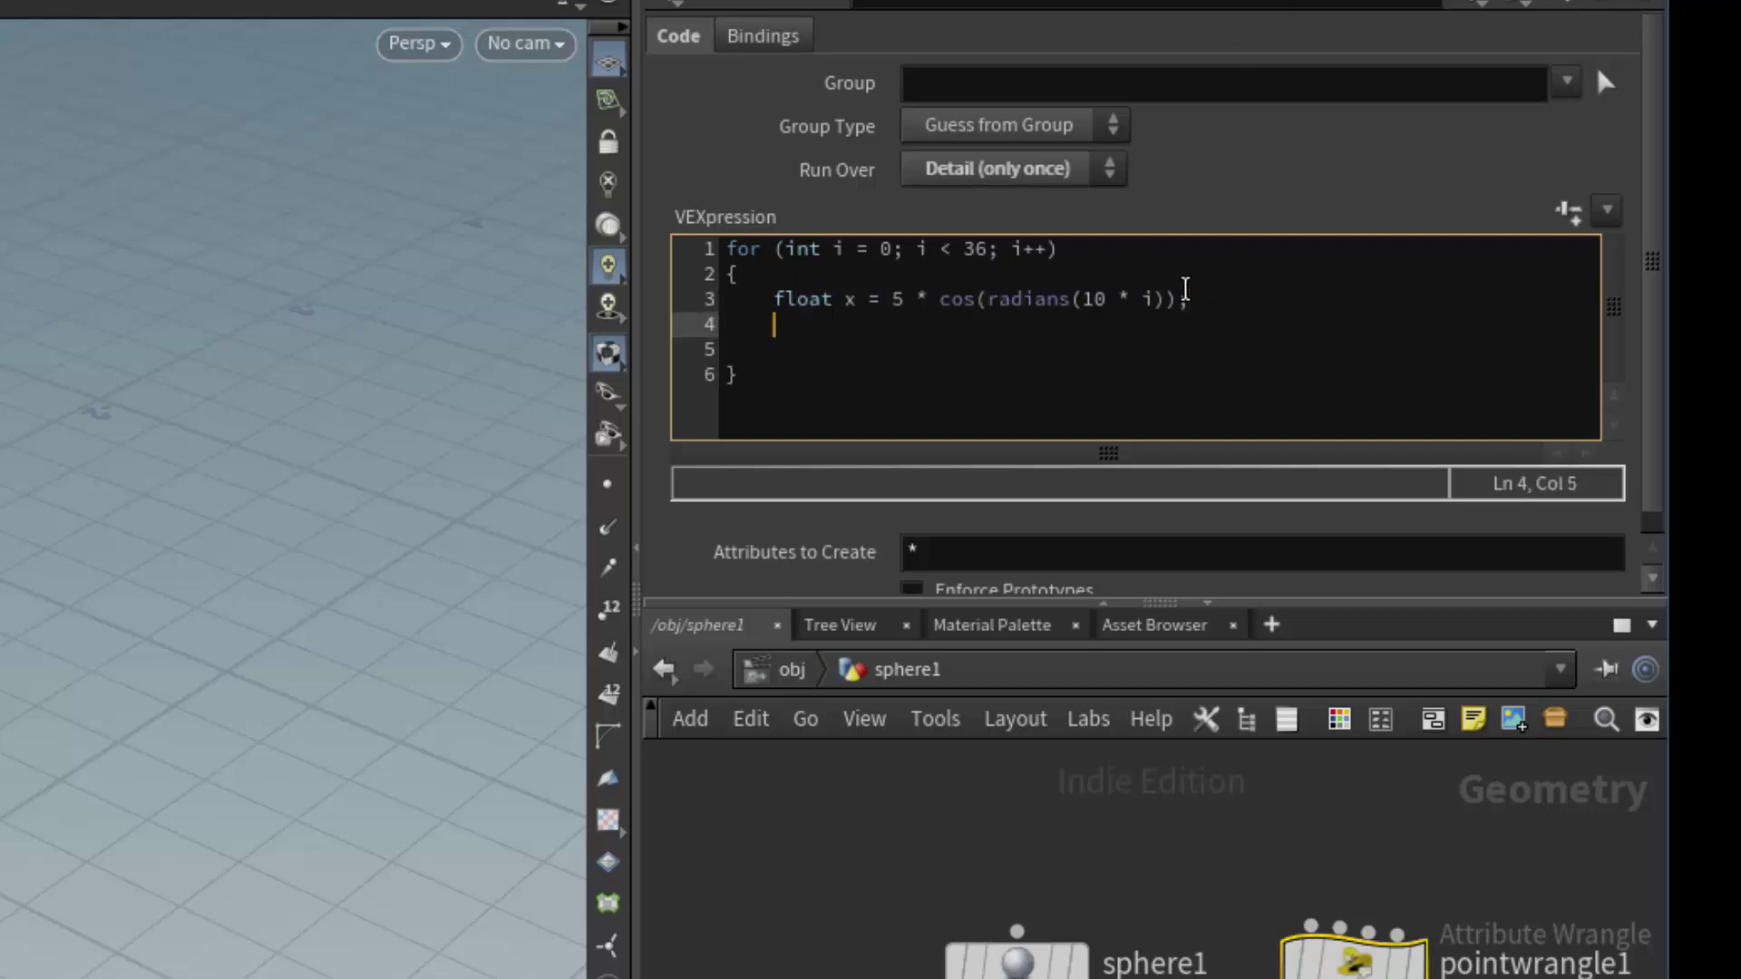
text(float x = 5 * cos(radians(10 * i));)
click(856, 325)
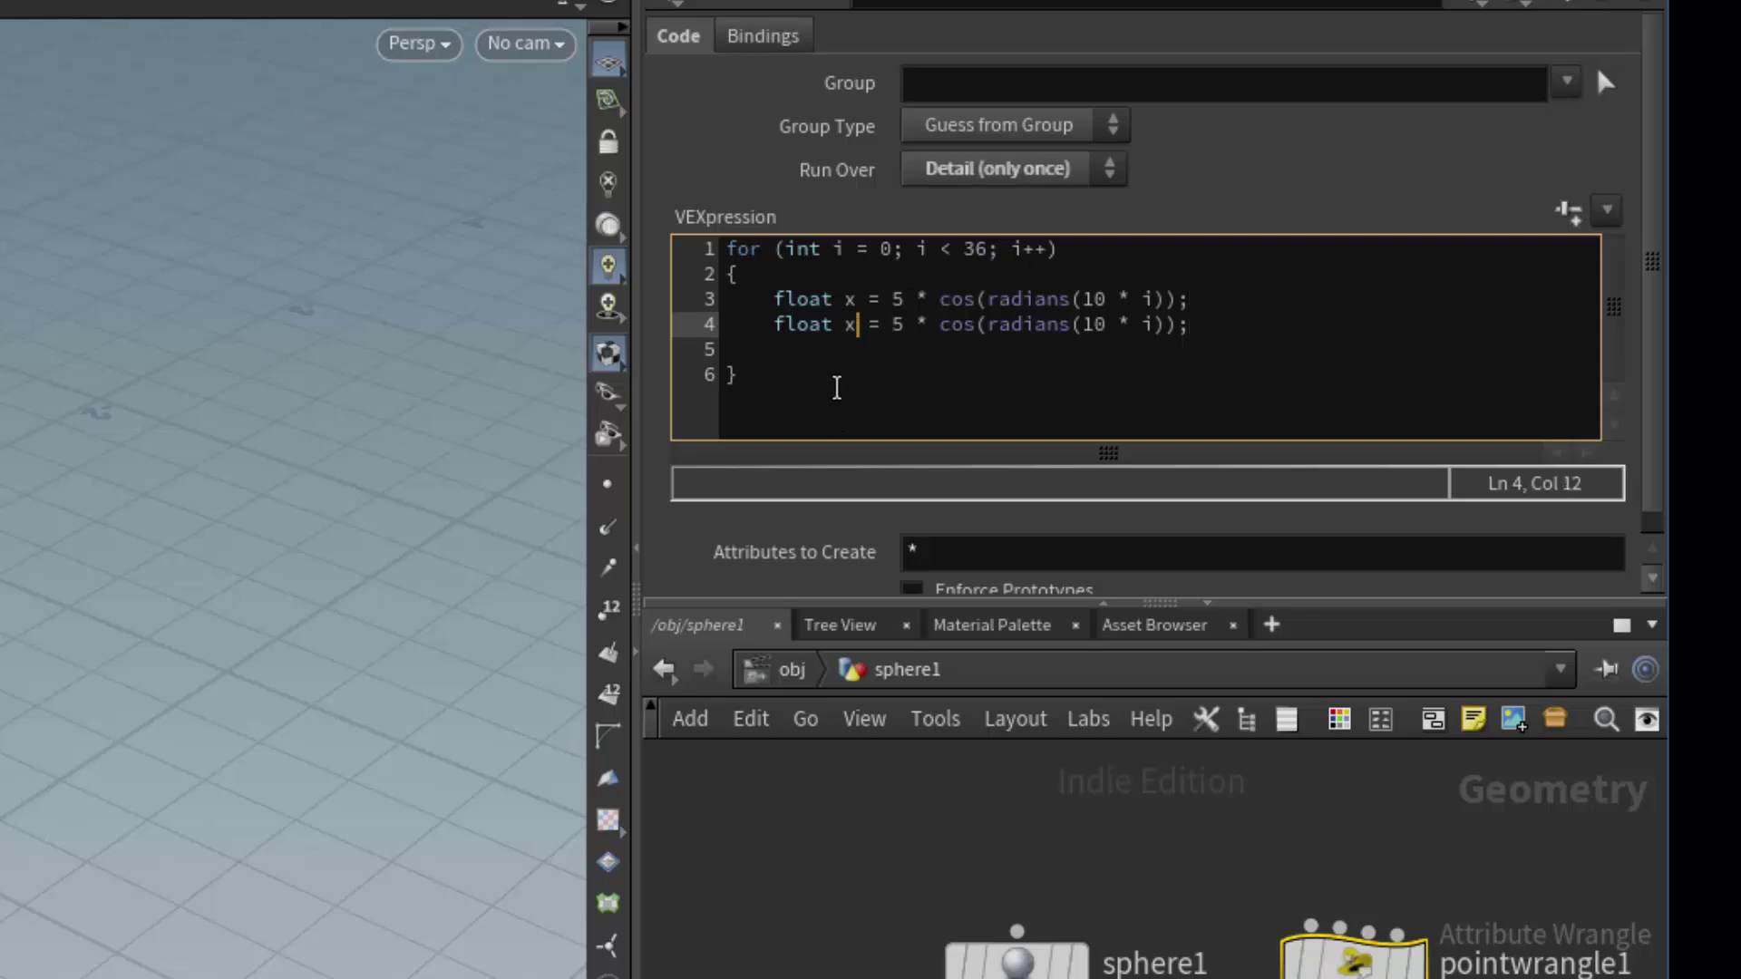
key(BackSpace)
text(y)
drag(978, 326, 939, 334)
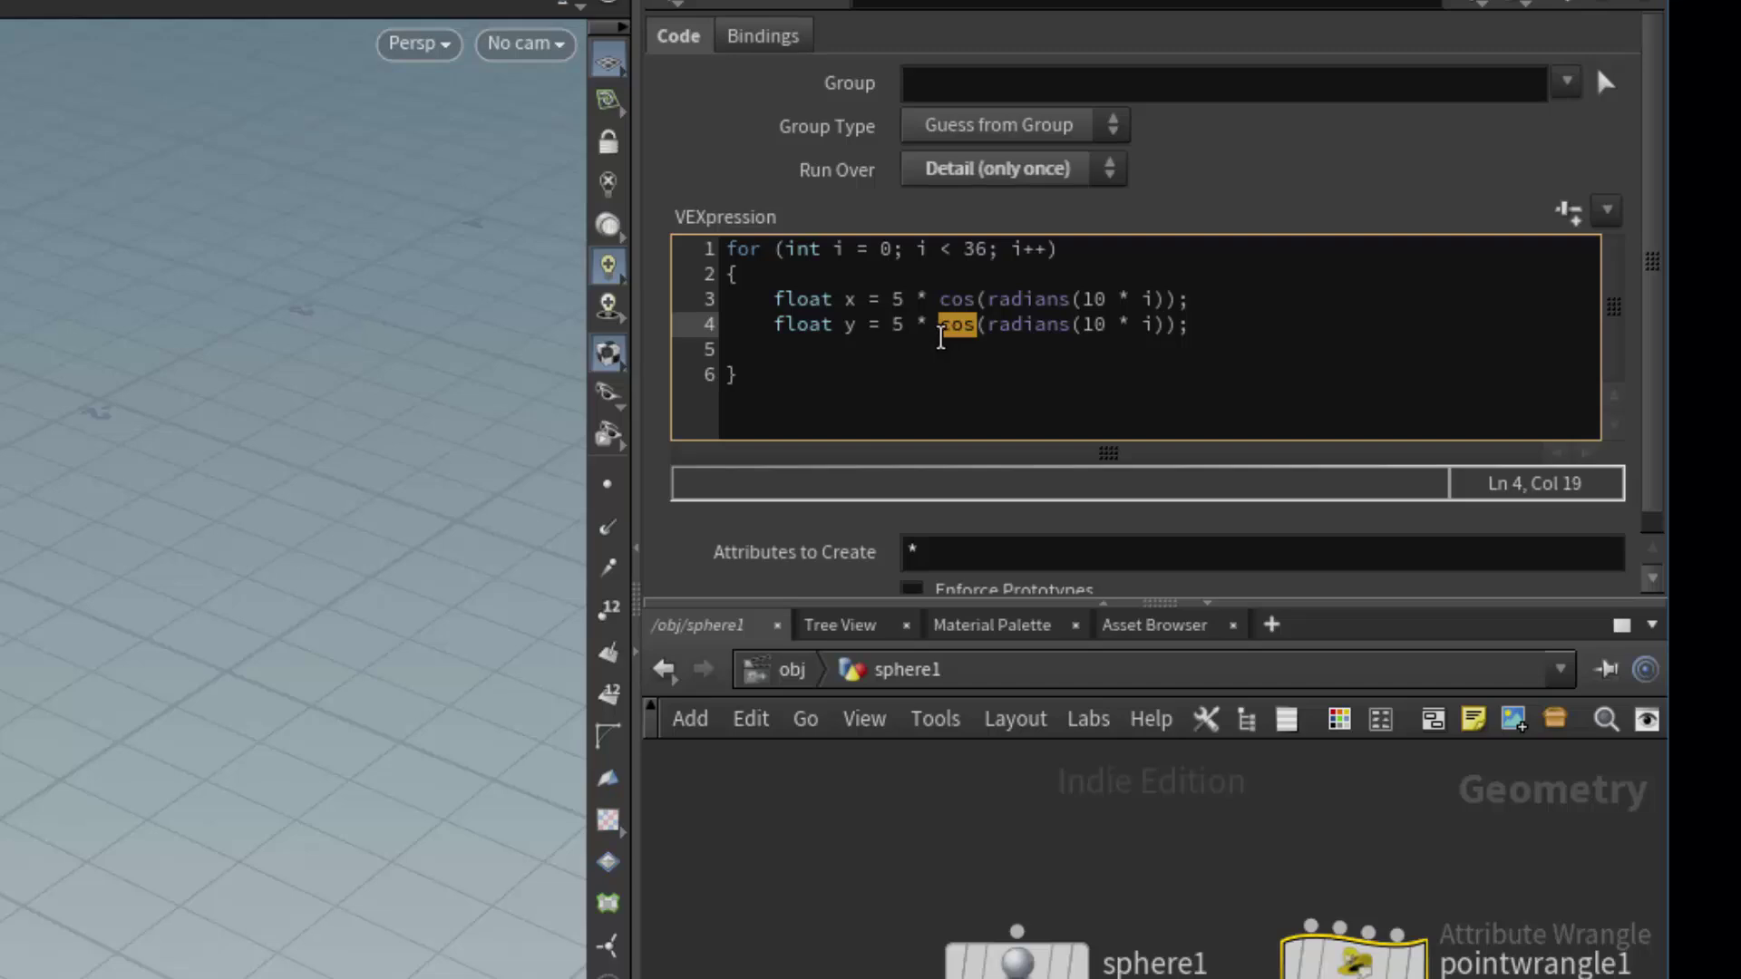
text(sin)
click(1197, 323)
key(Return)
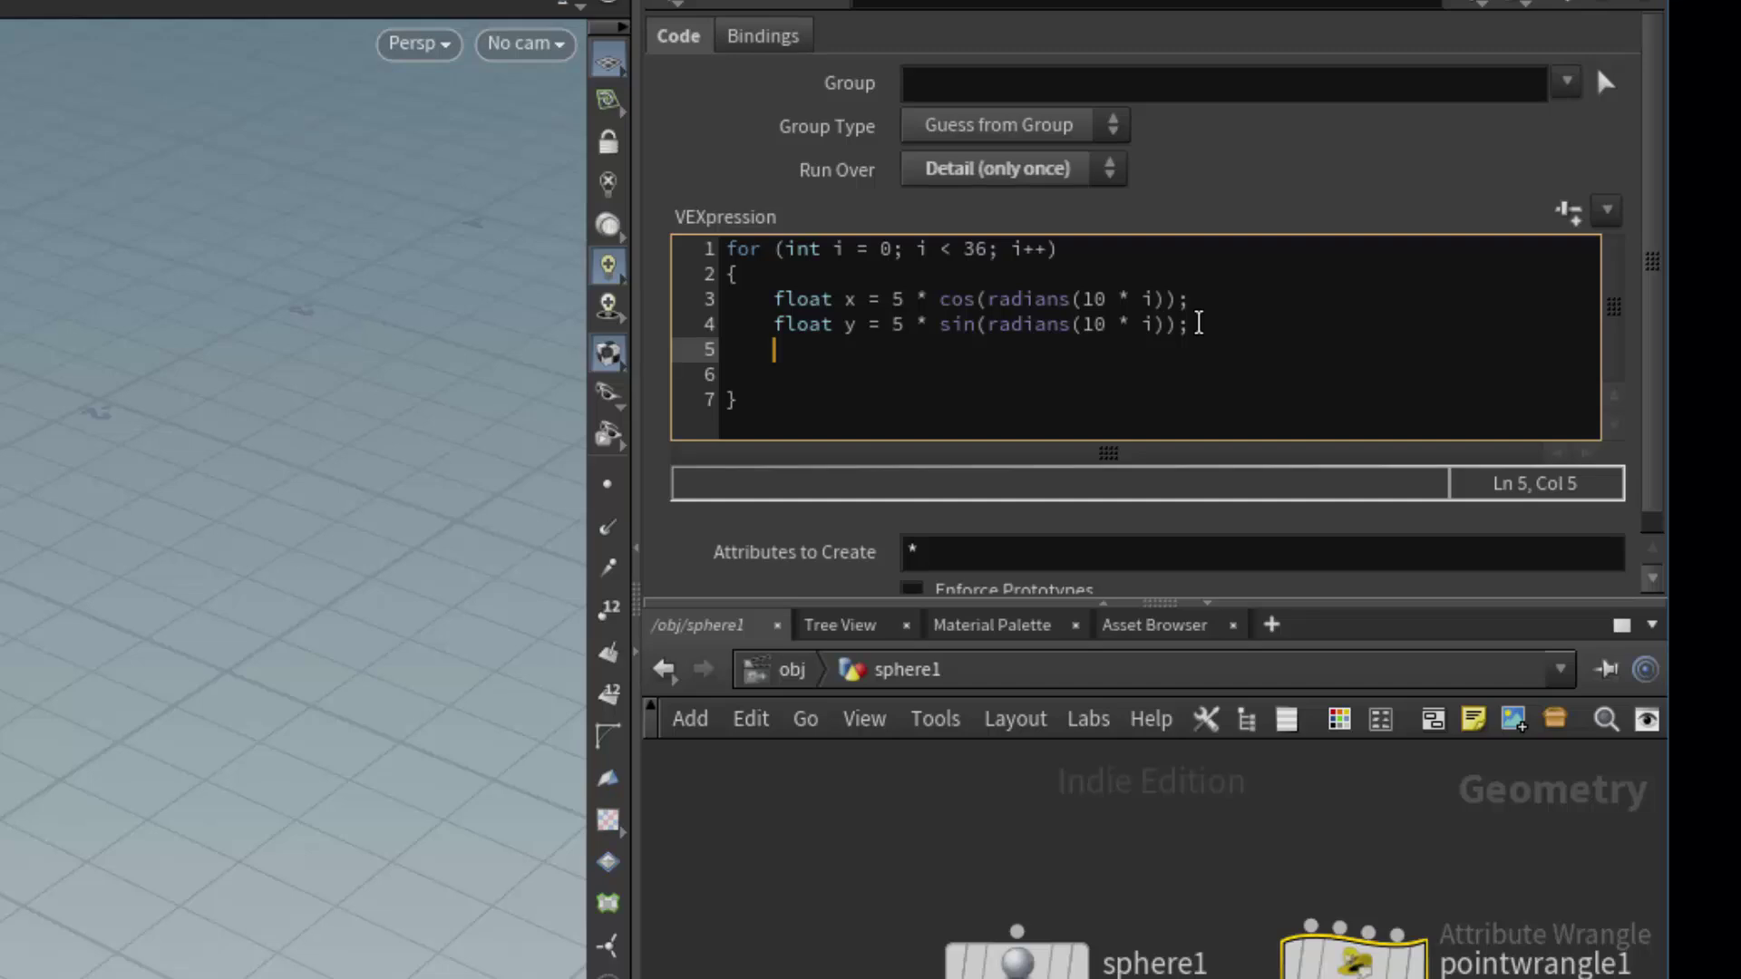
Add the line v@loc = set(x,y,0); below the y line.
text(v)
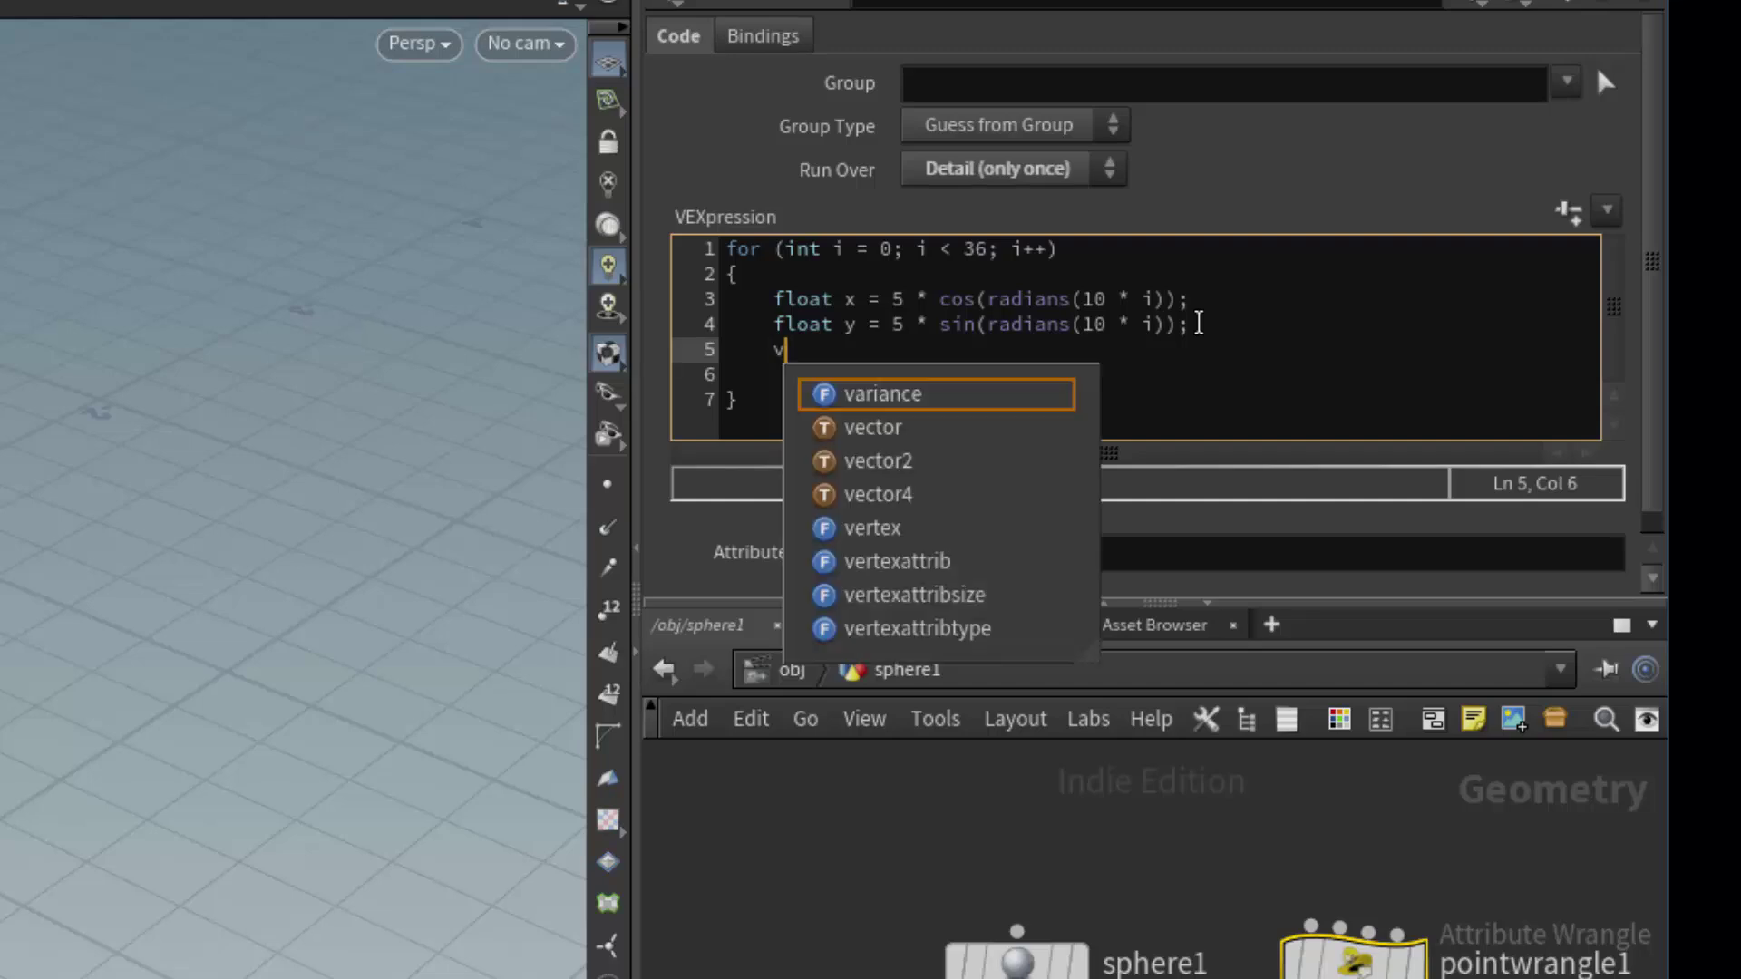
text(@loc)
key(BackSpace)
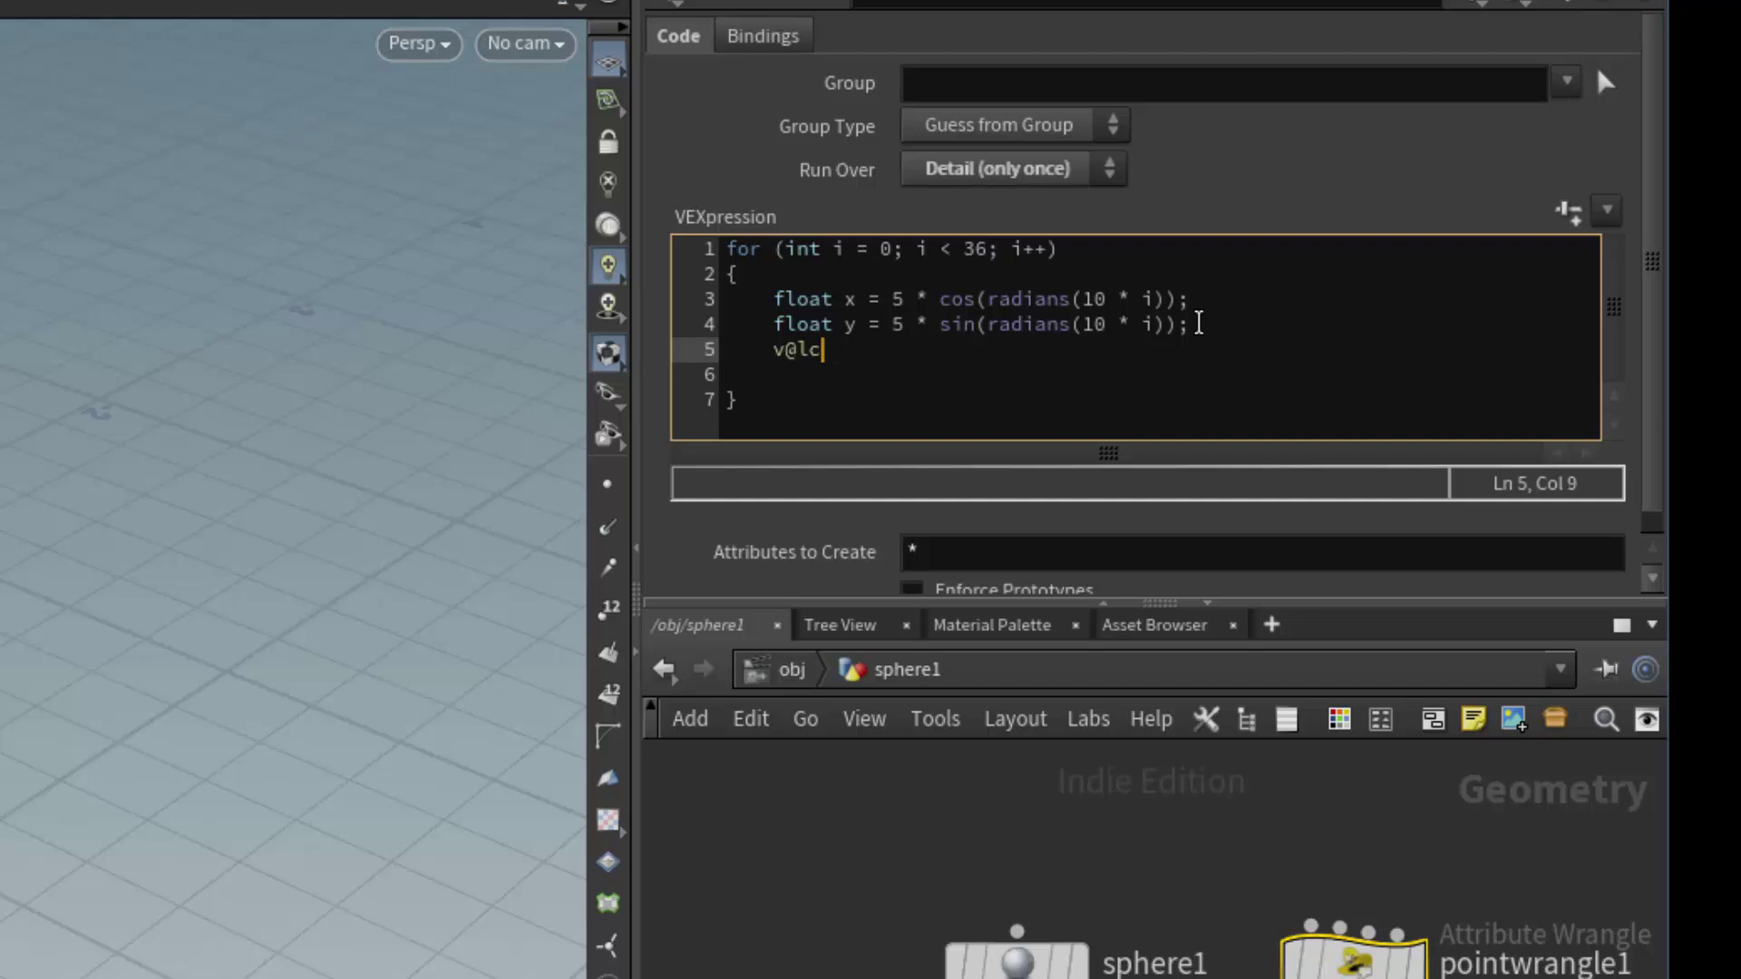
text(c =)
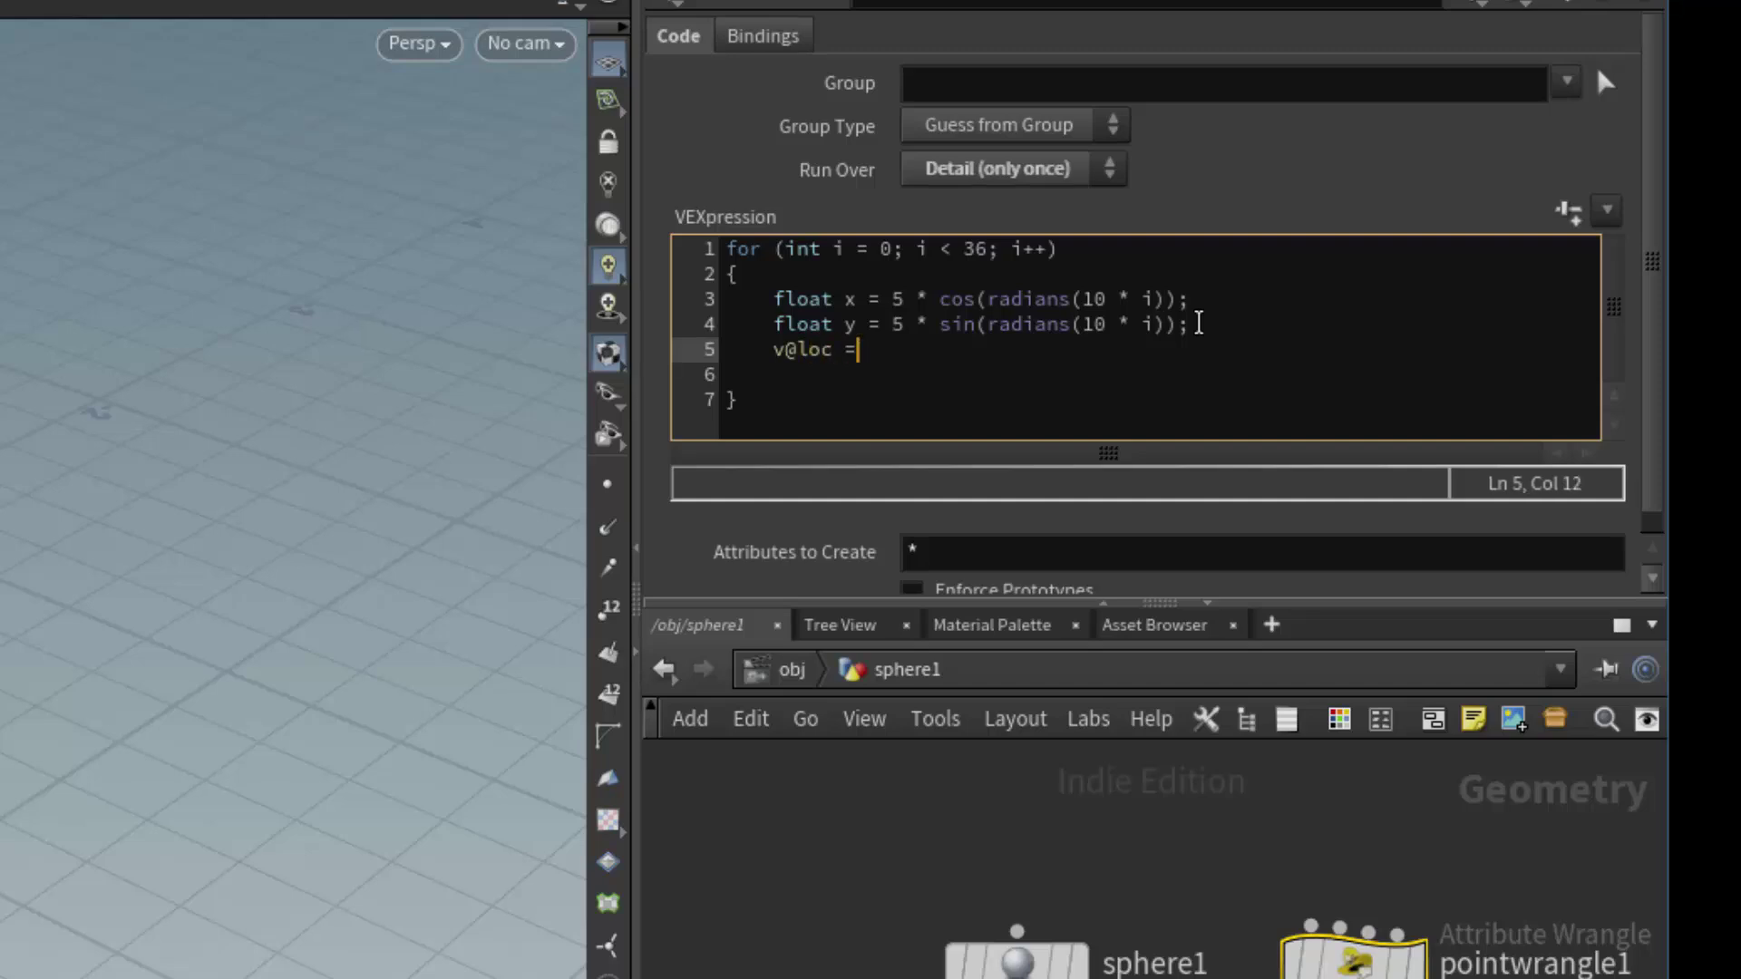
text( set(x,y,0);)
key(Return)
Complete the loop with addpoint(0,v@loc); to create a point at each computed location.
text(addpoi)
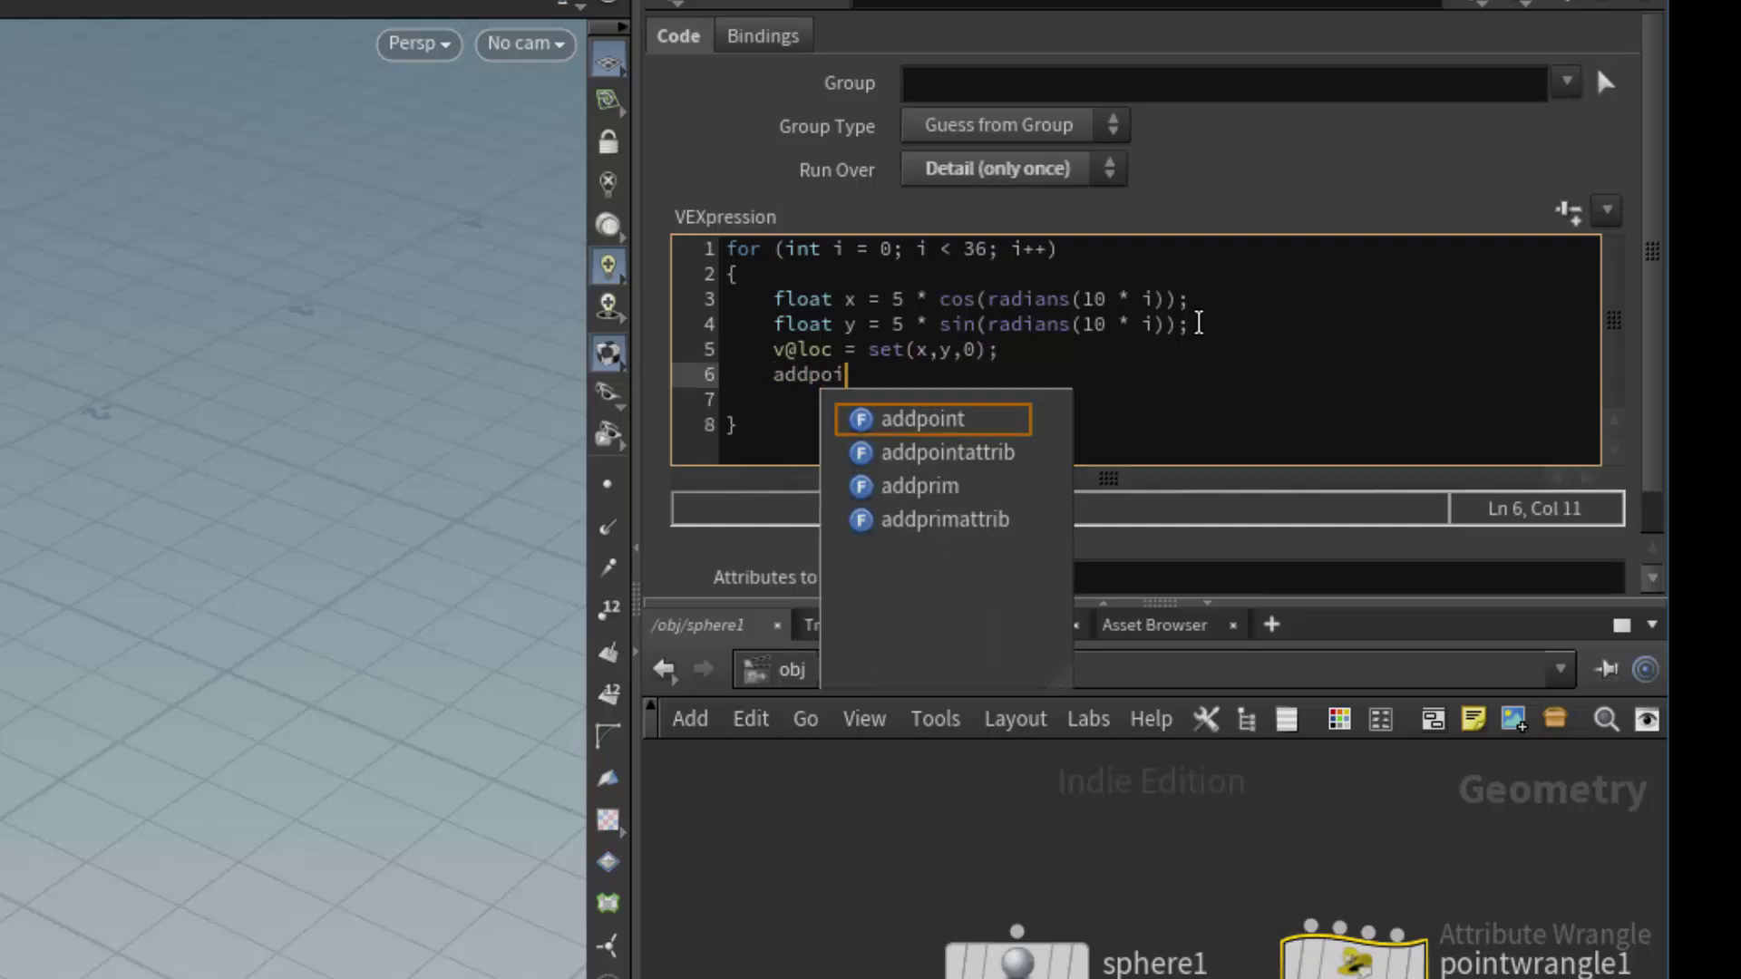
text(nt(0,)
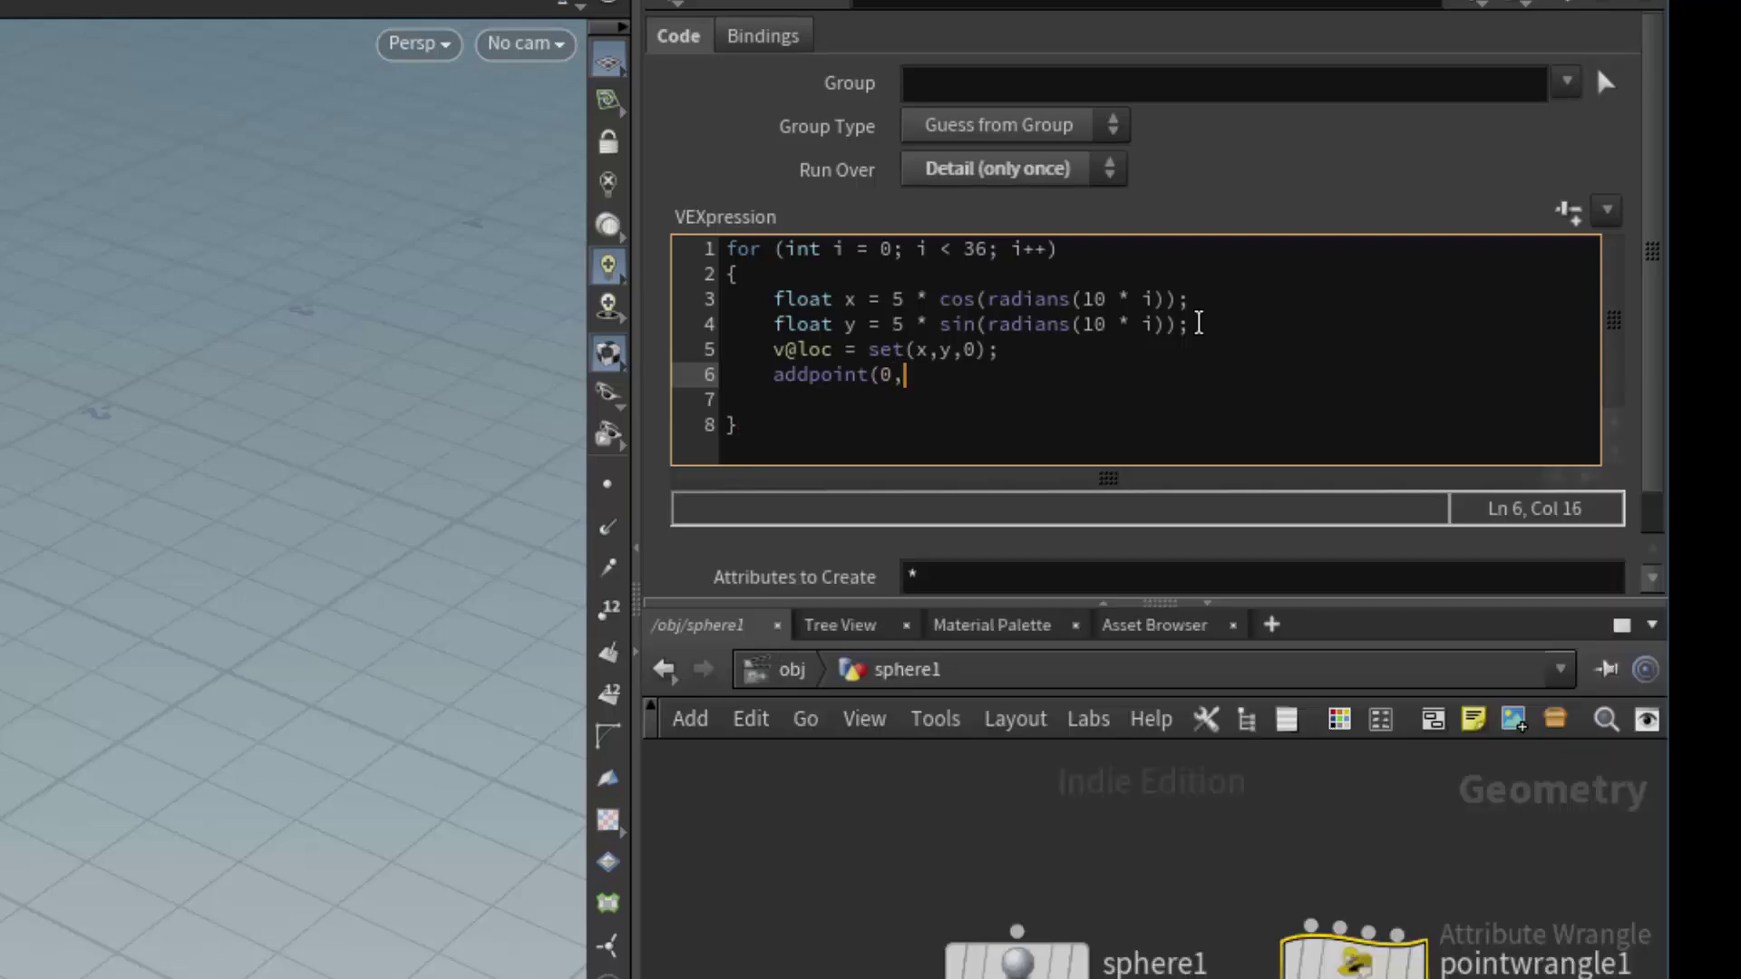
text(v@loc)
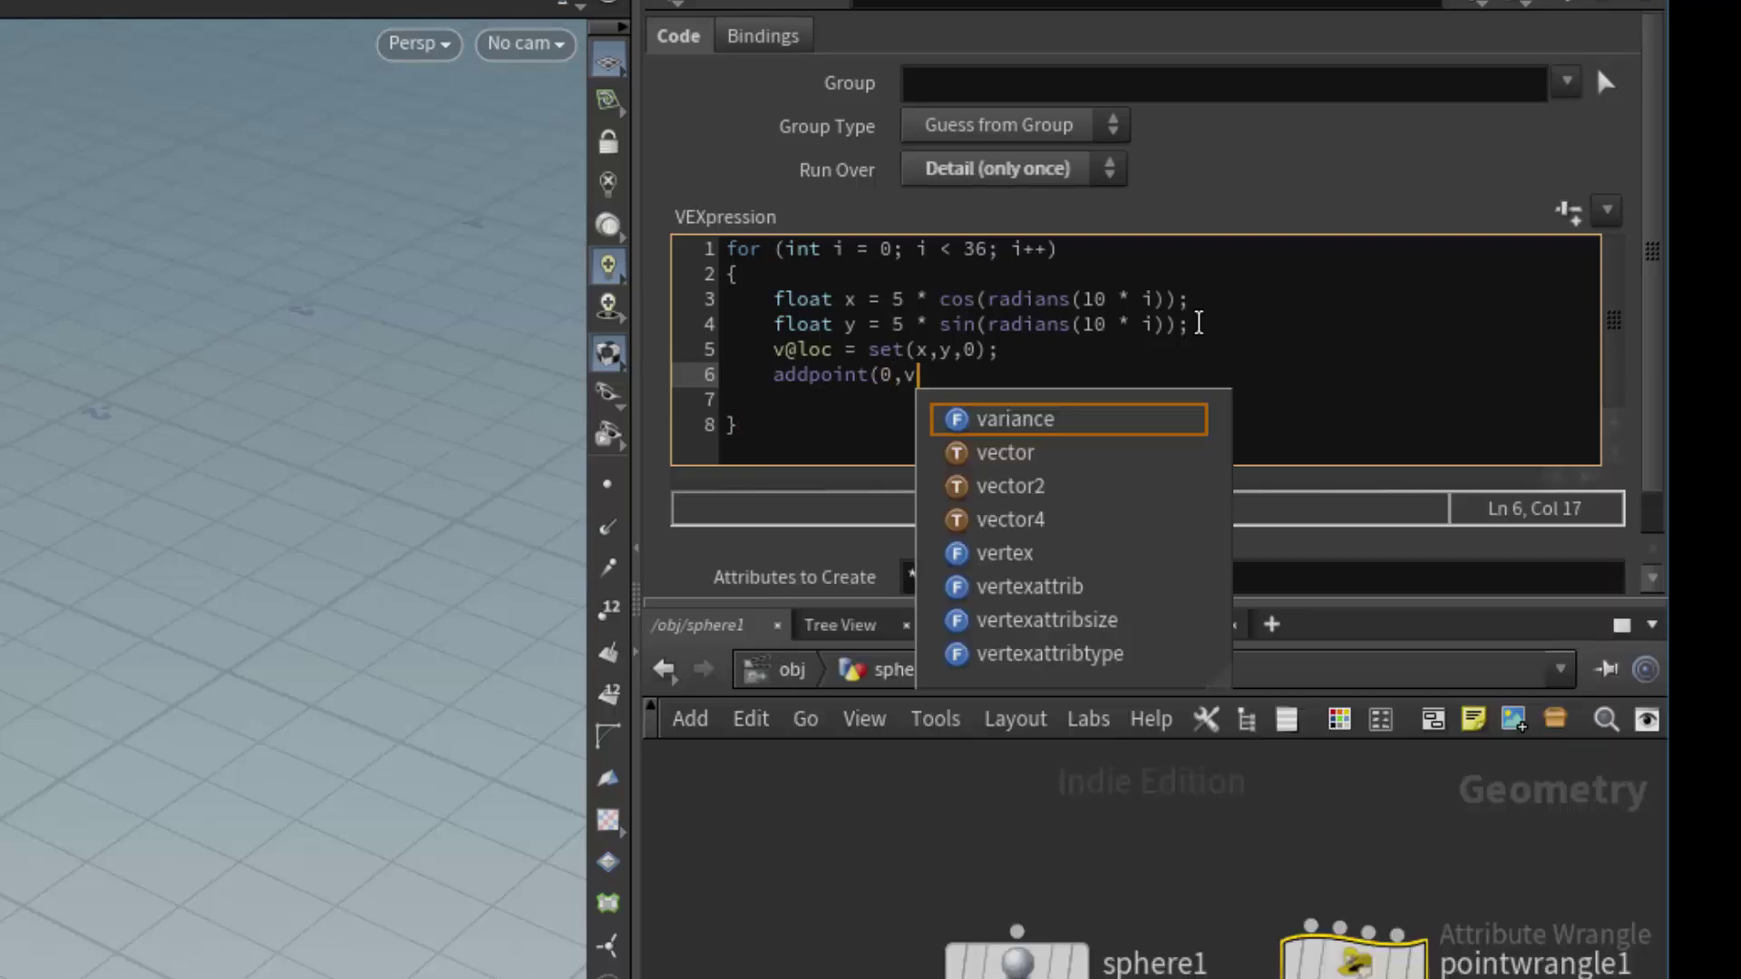
text();)
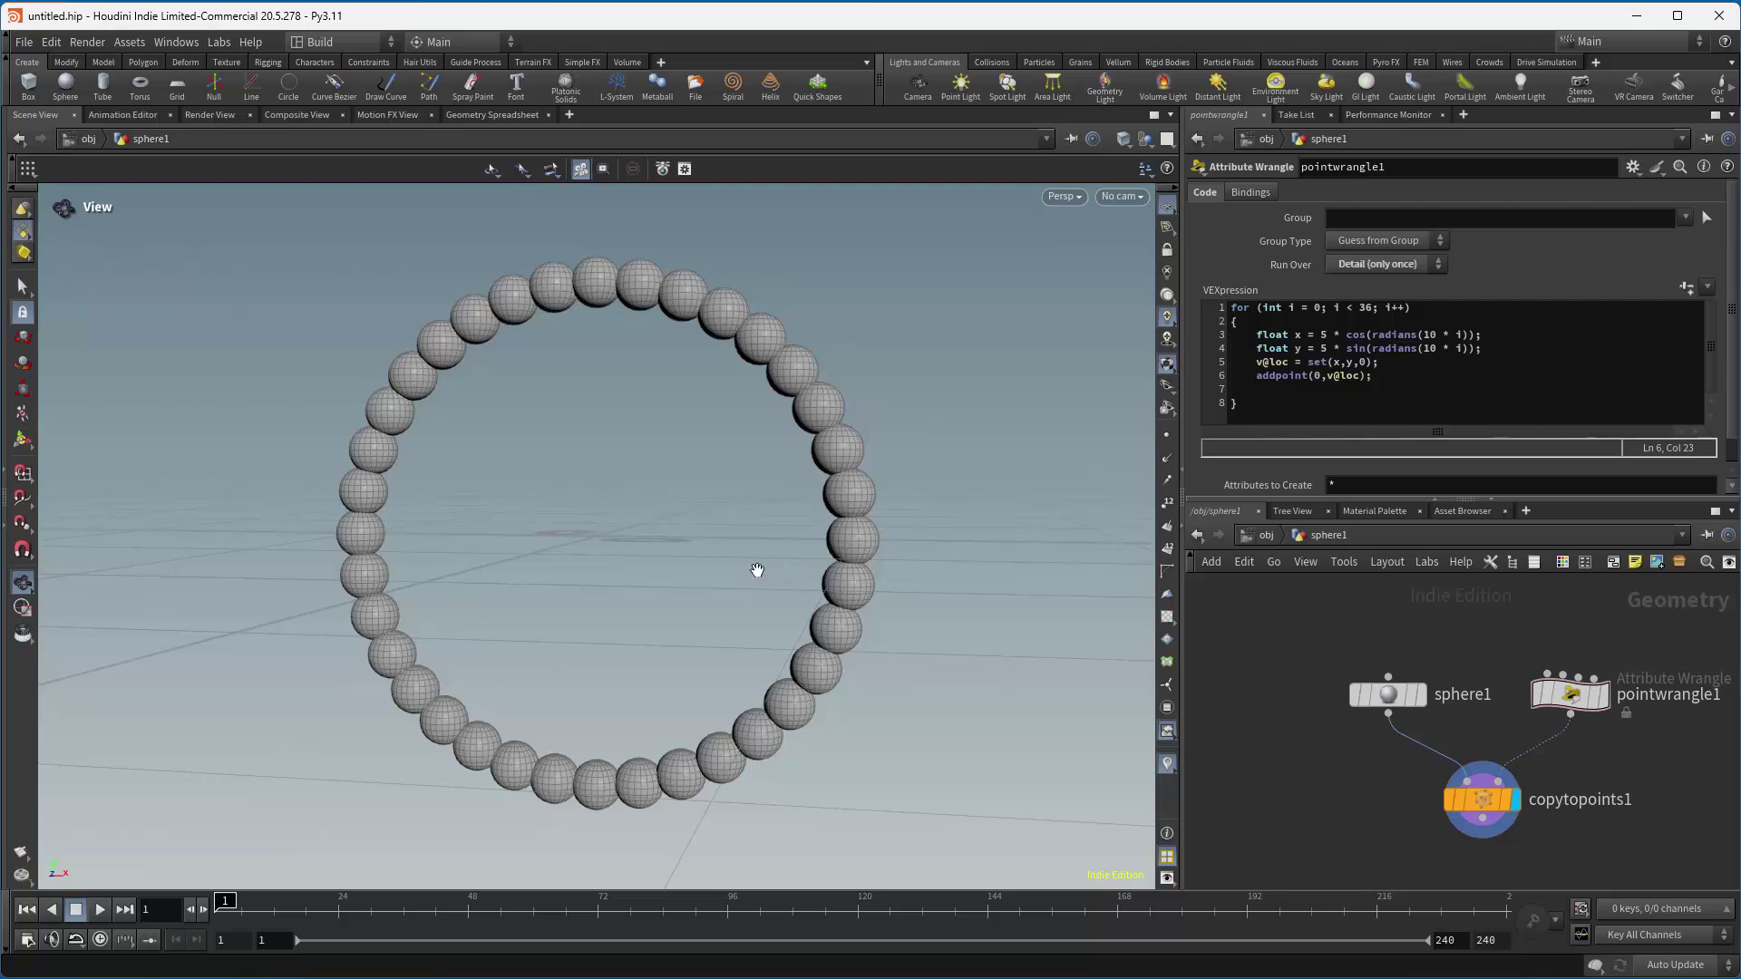
key(Delete)
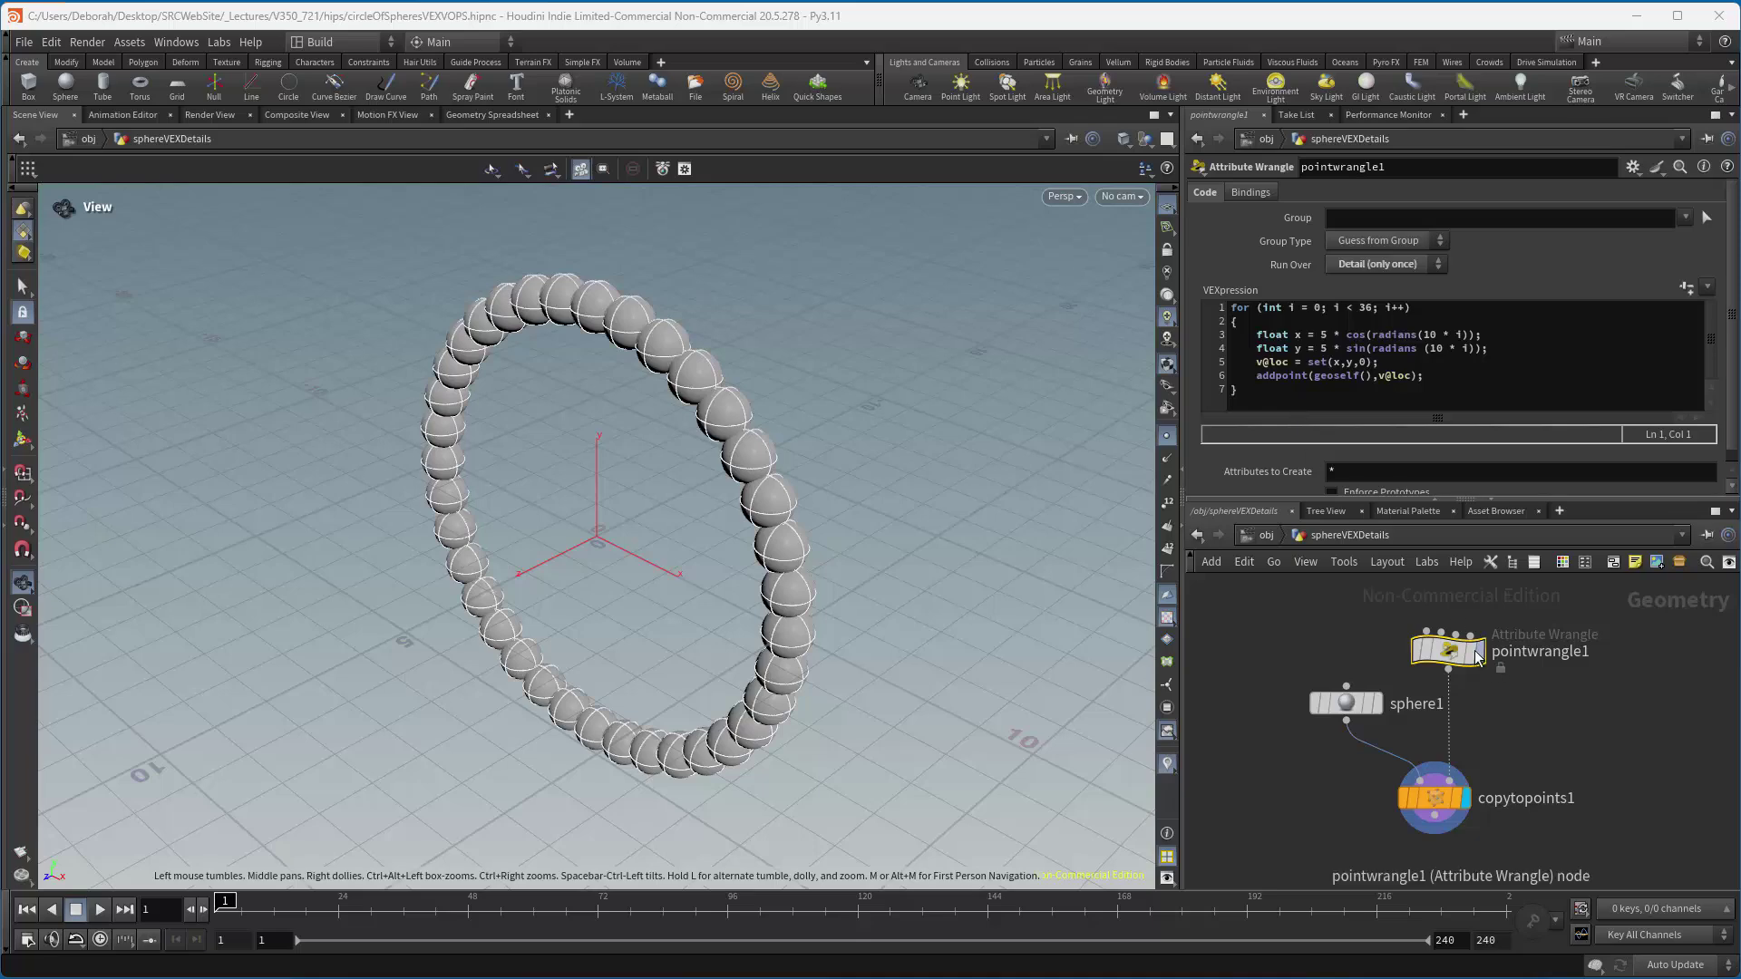
Return to the object level of circleOfSpheresVEXVOPS, enter the sphereVEX network and inspect the line1 node's information.
click(1266, 535)
mouse_move(1523, 767)
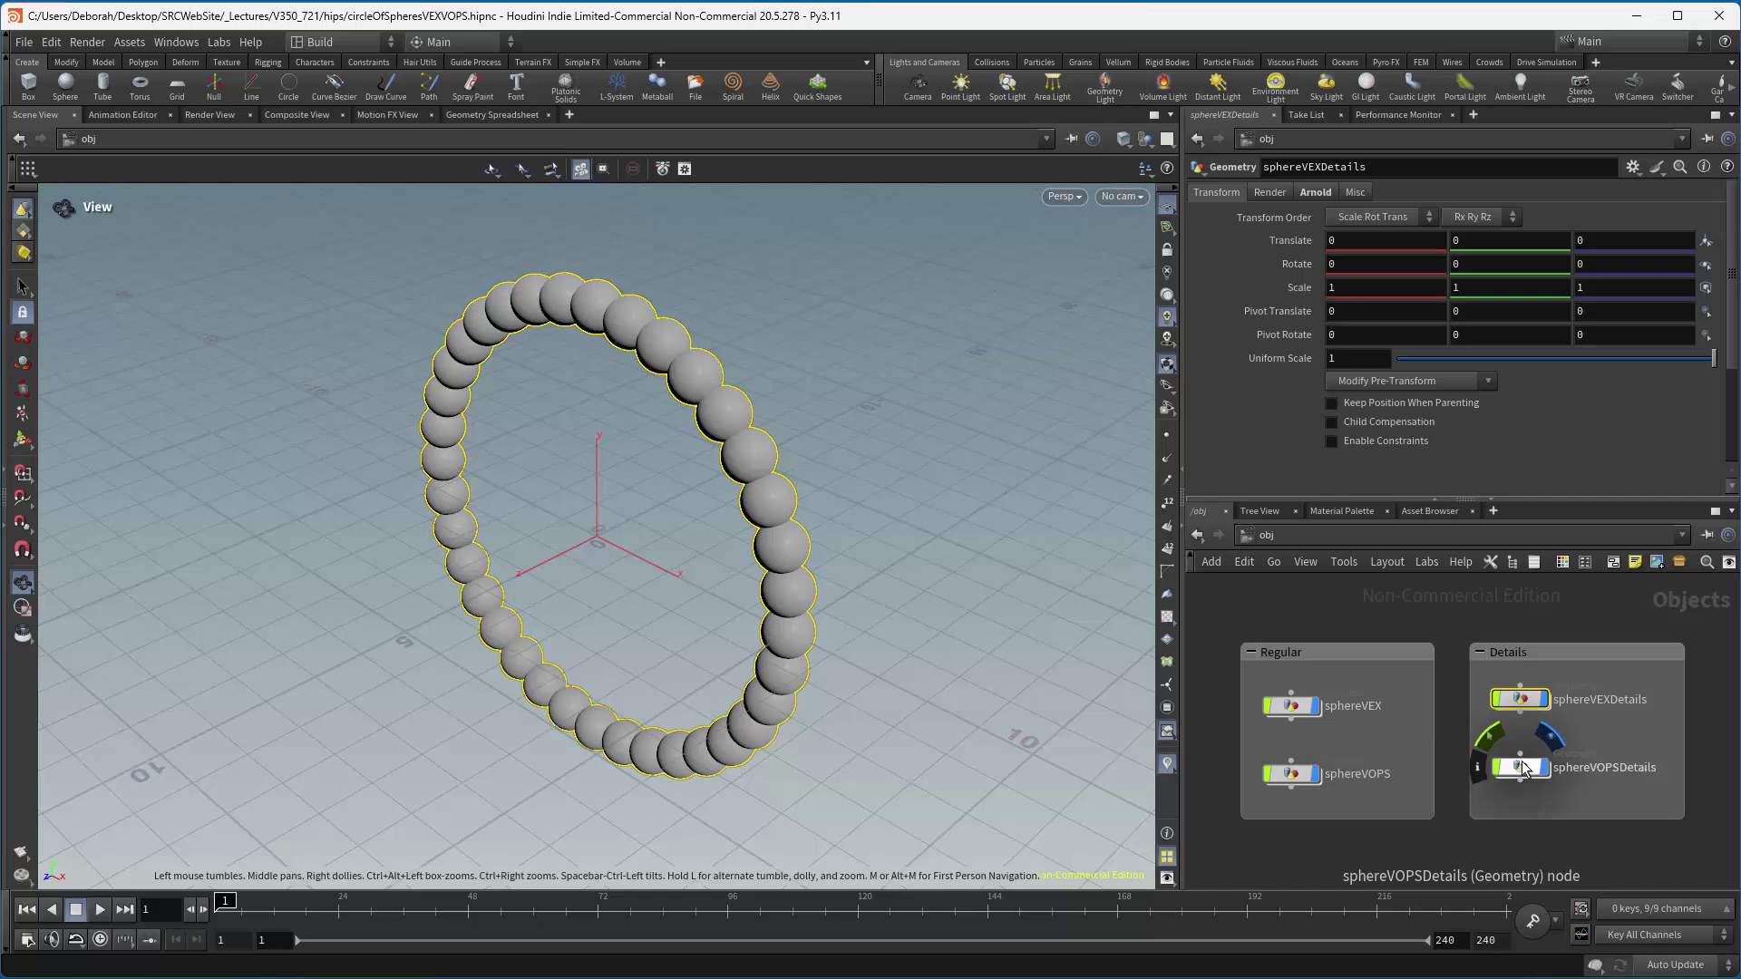
mouse_move(1296, 707)
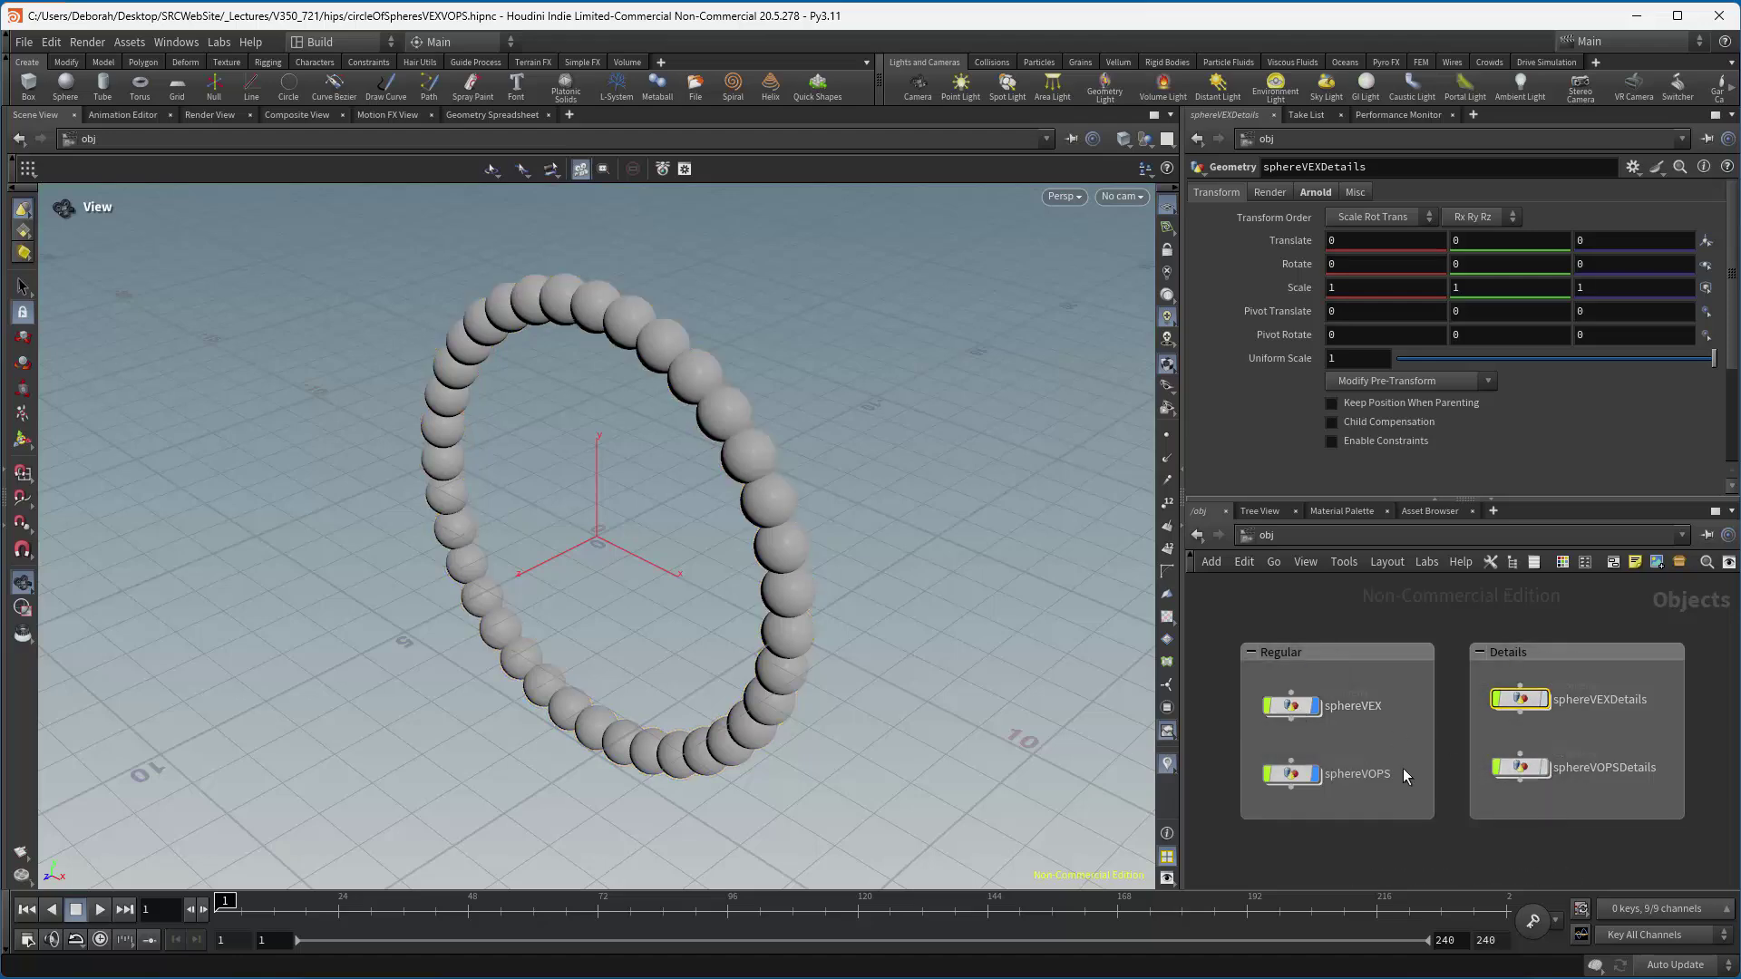
double_click(1292, 714)
click(1412, 620)
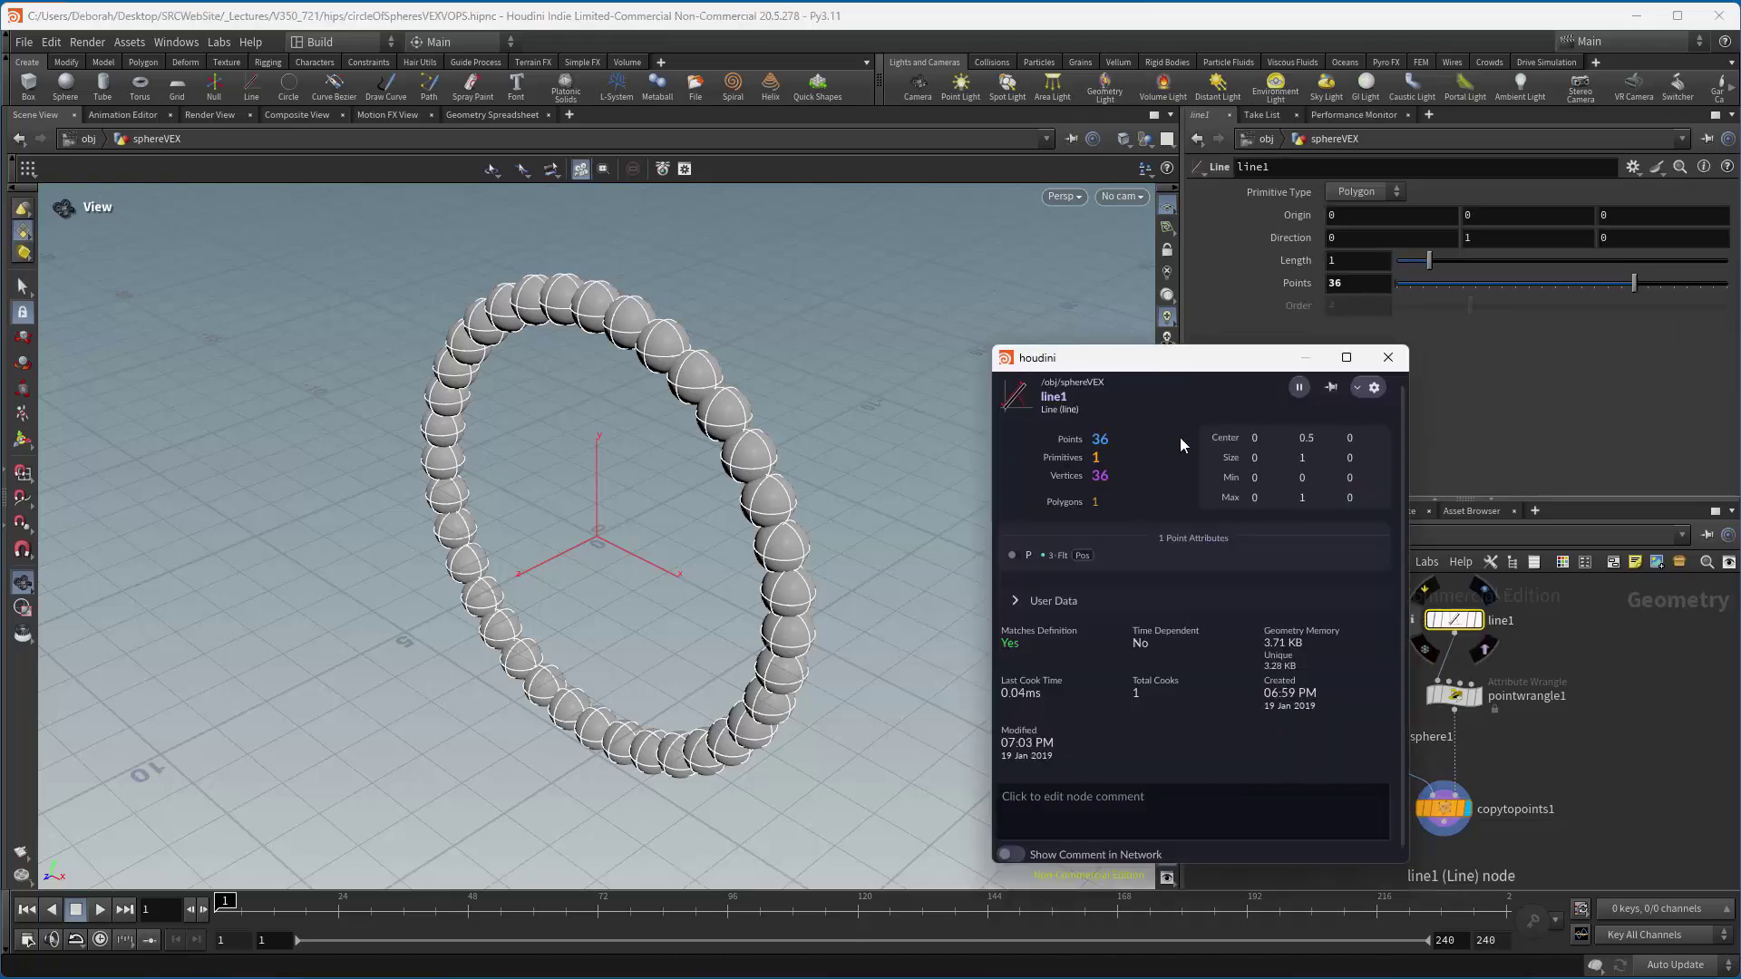
click(1389, 357)
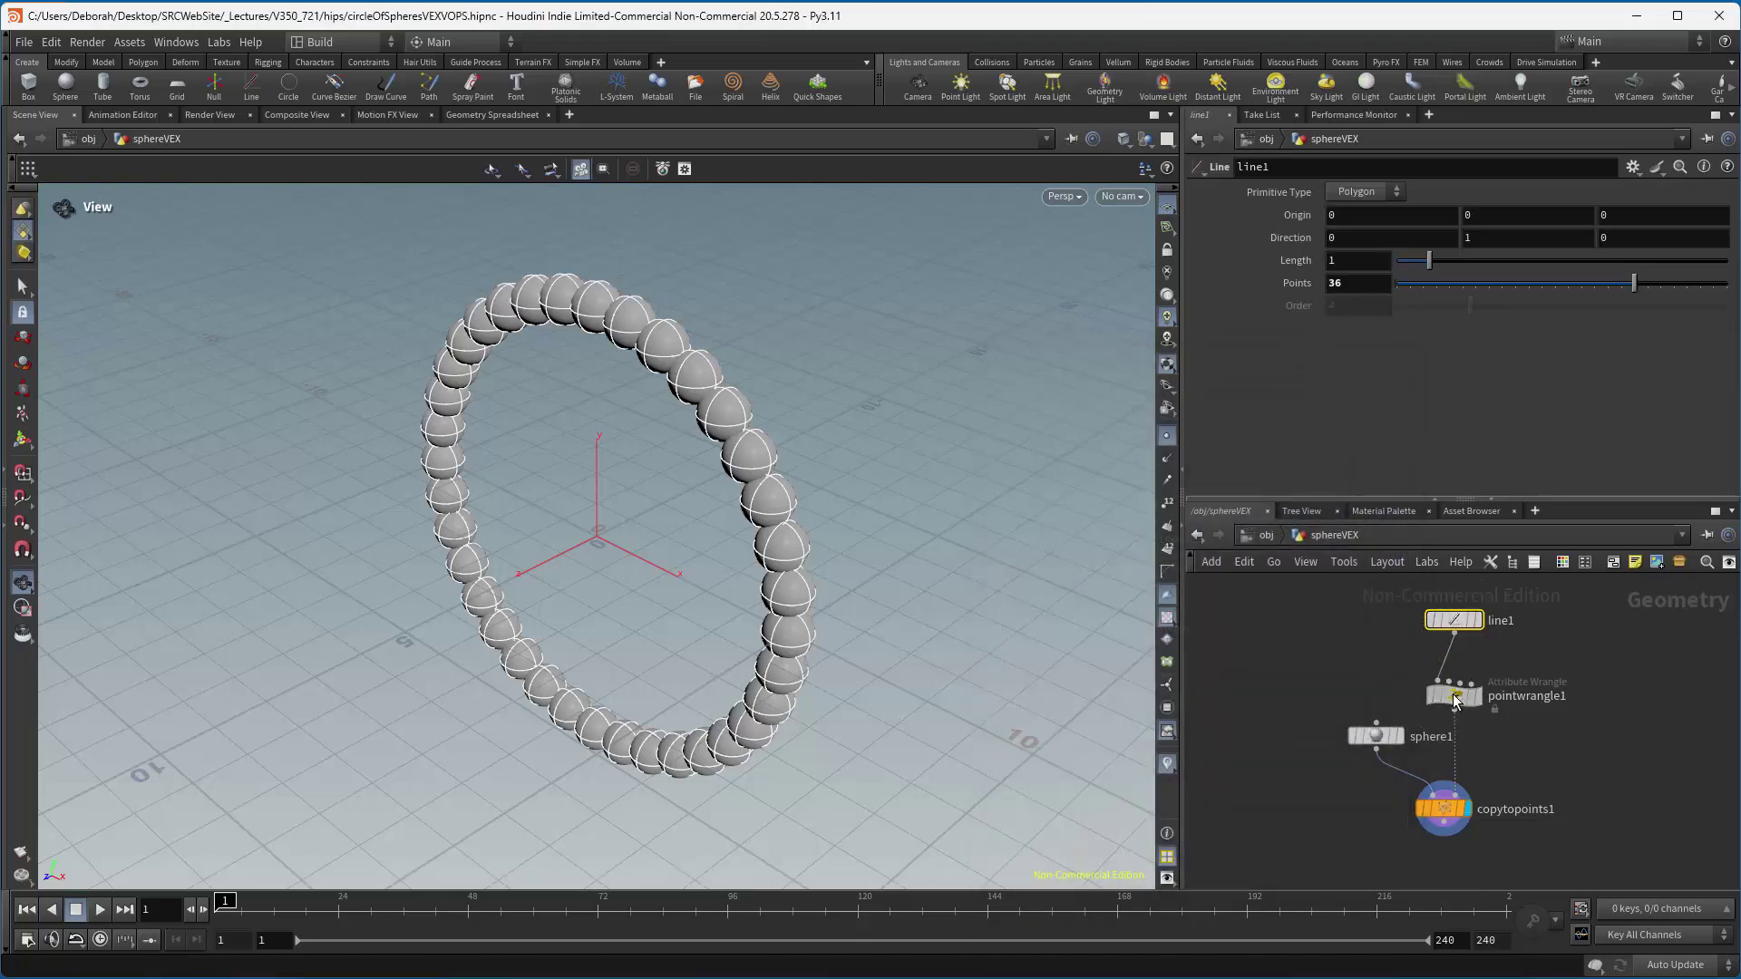
Examine pointwrangle1's VEX expression in sphereVEX and its Run Over options, keeping Points selected.
click(1454, 698)
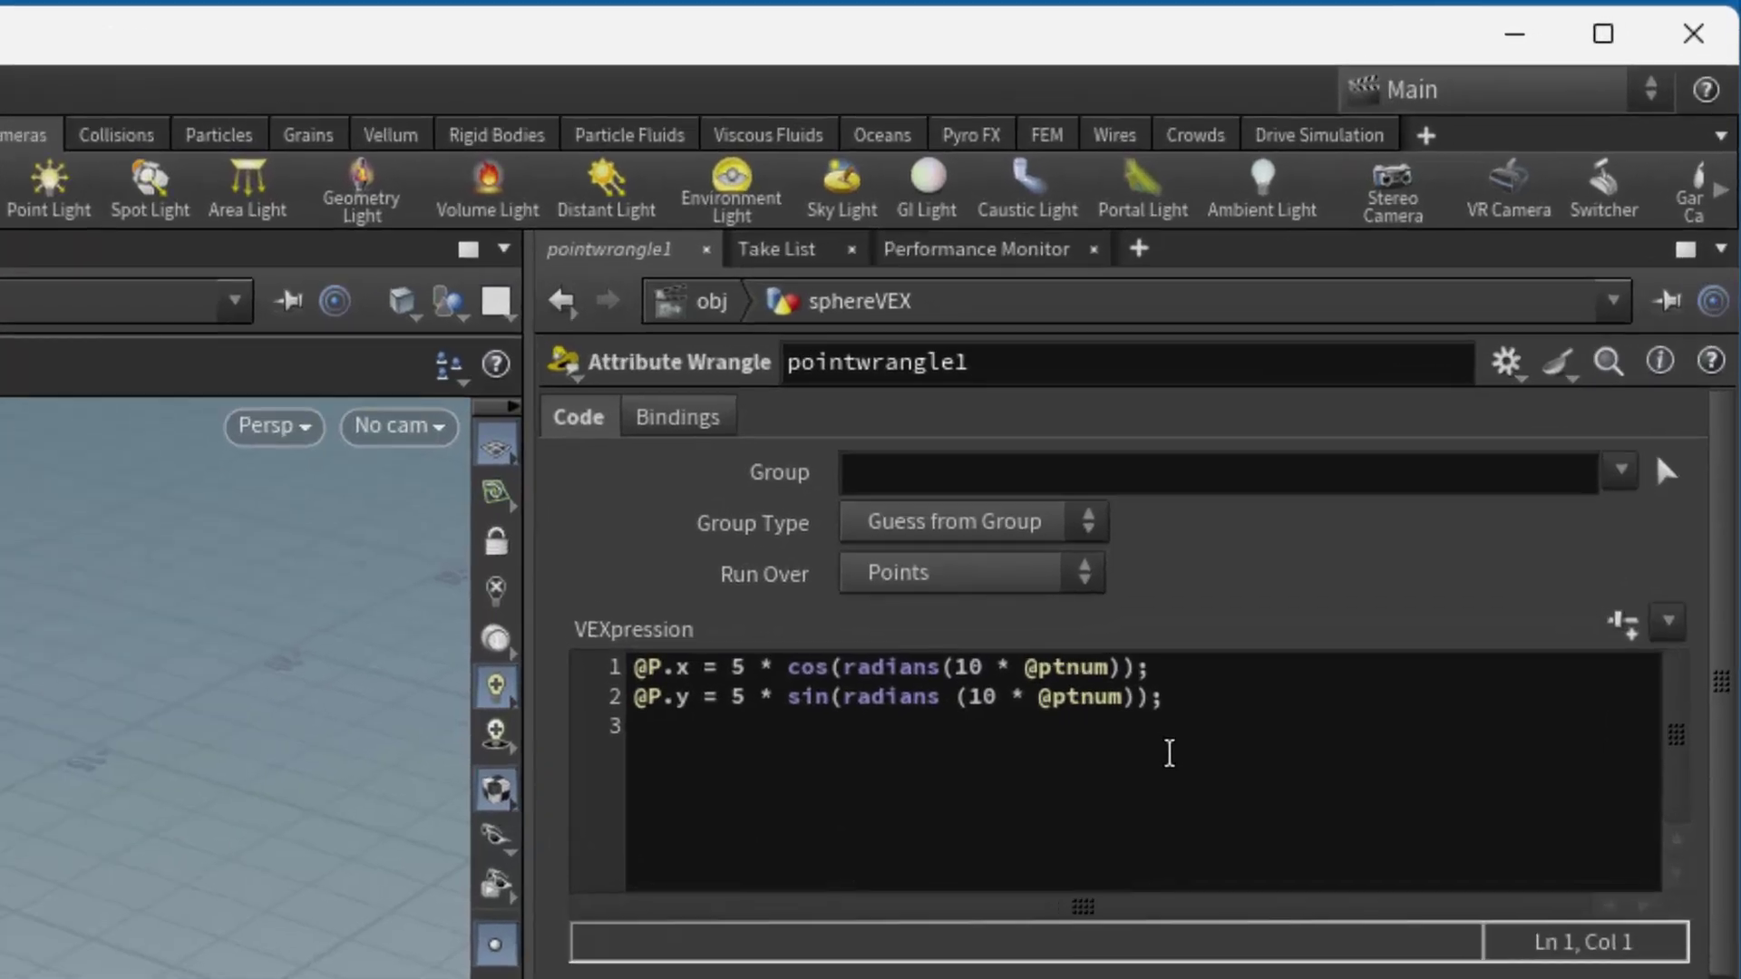
click(948, 585)
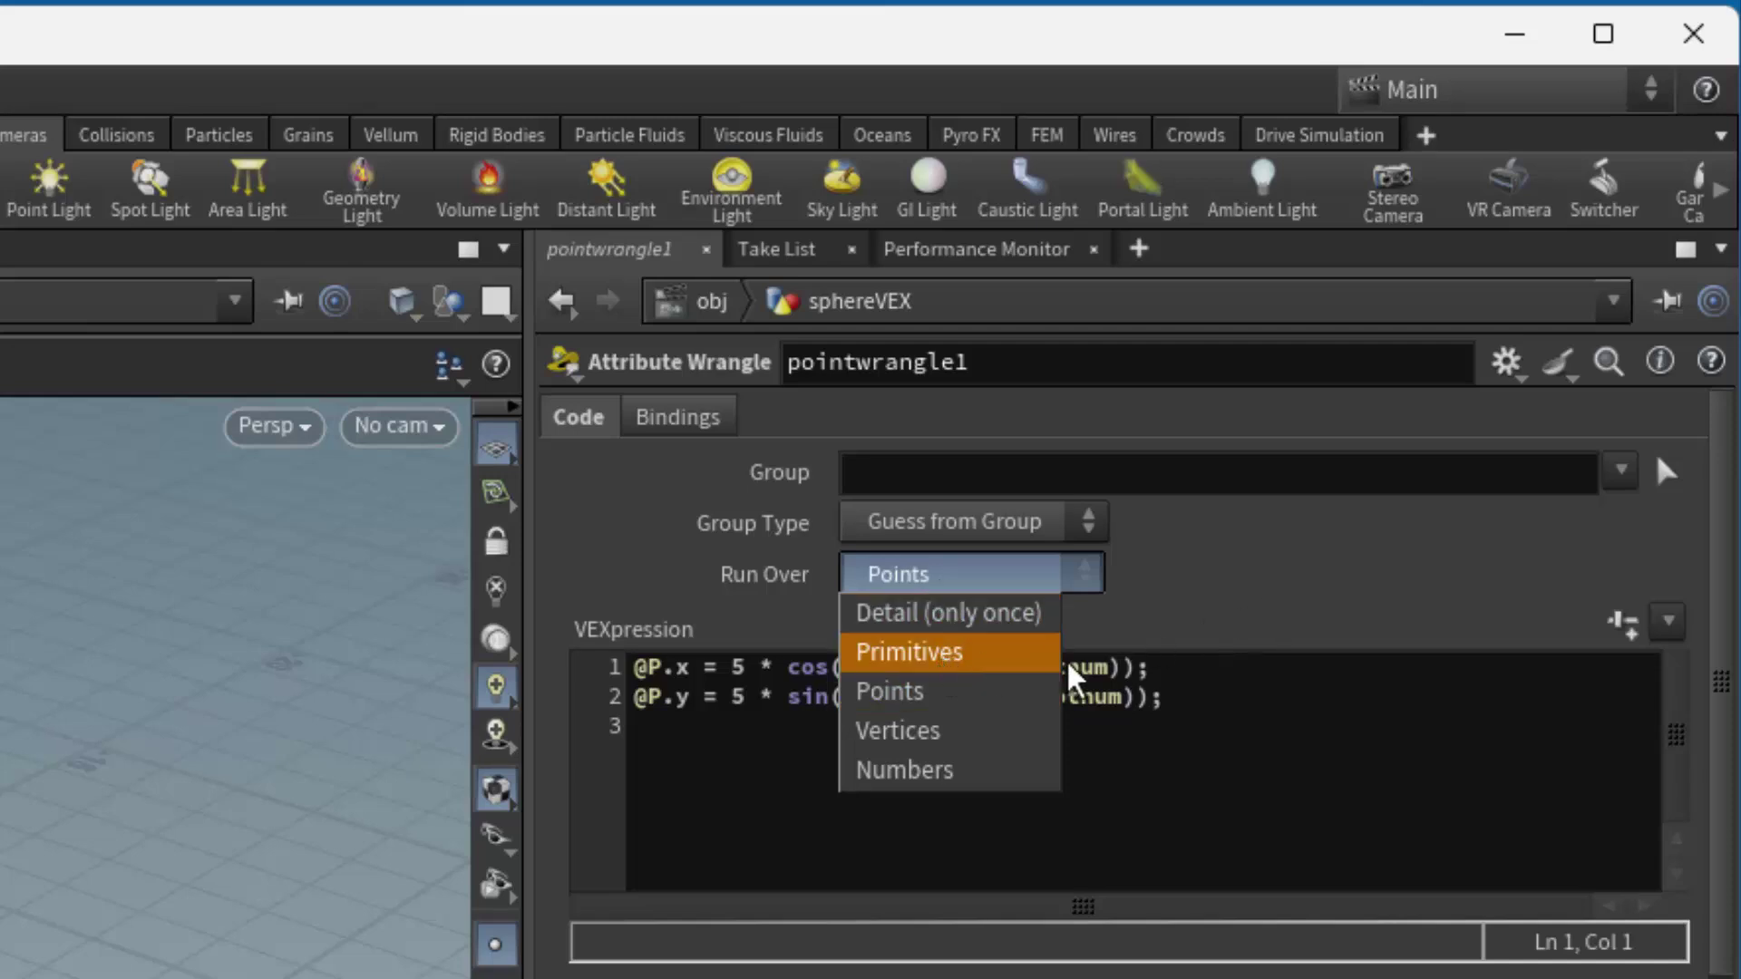
click(1012, 696)
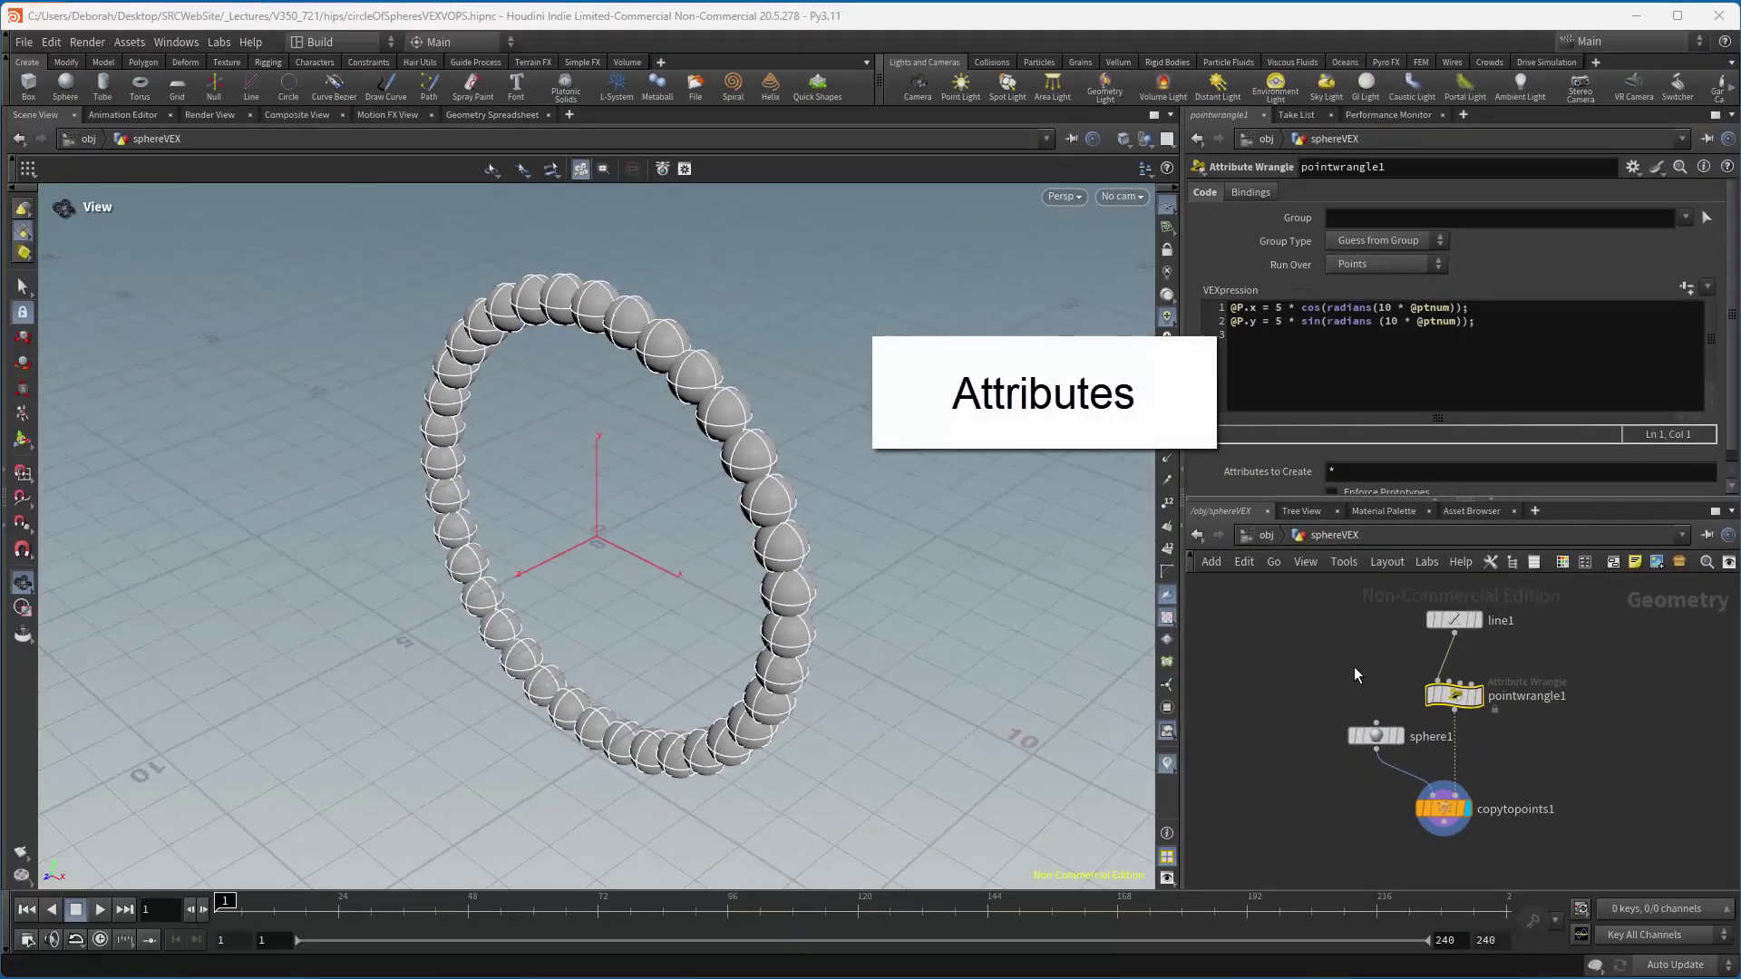
Show line1's point positions in the Geometry Spreadsheet and set the line's length to 2.34.
click(493, 116)
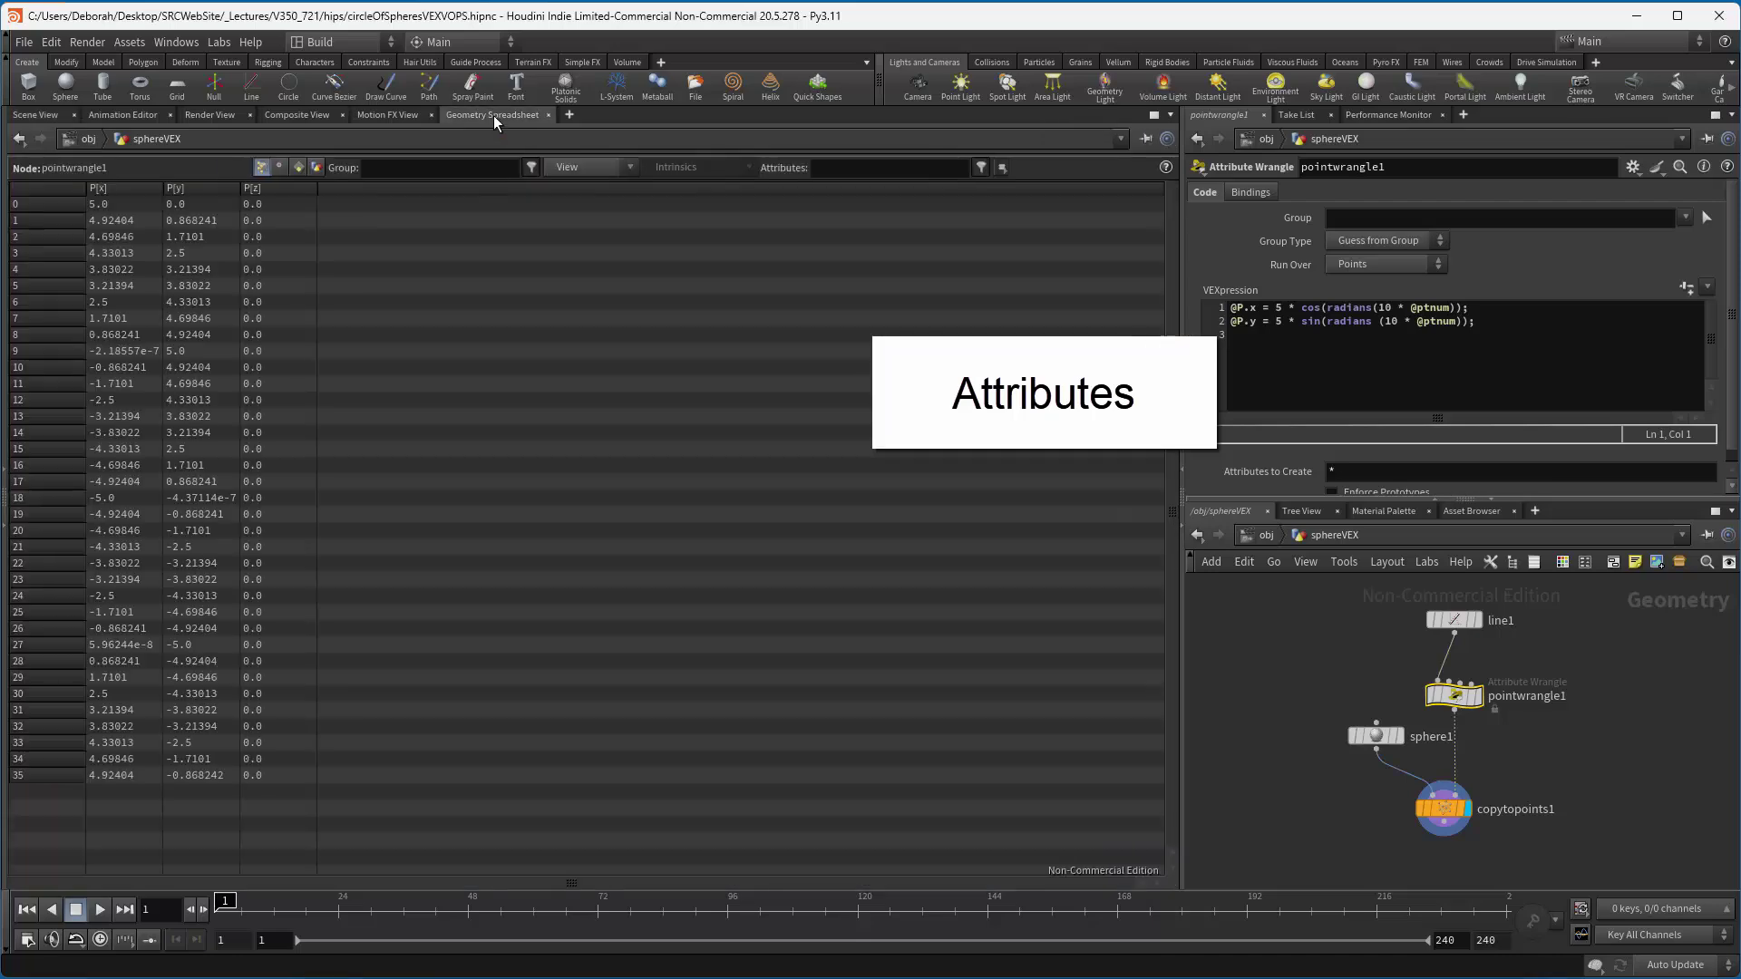
click(1451, 620)
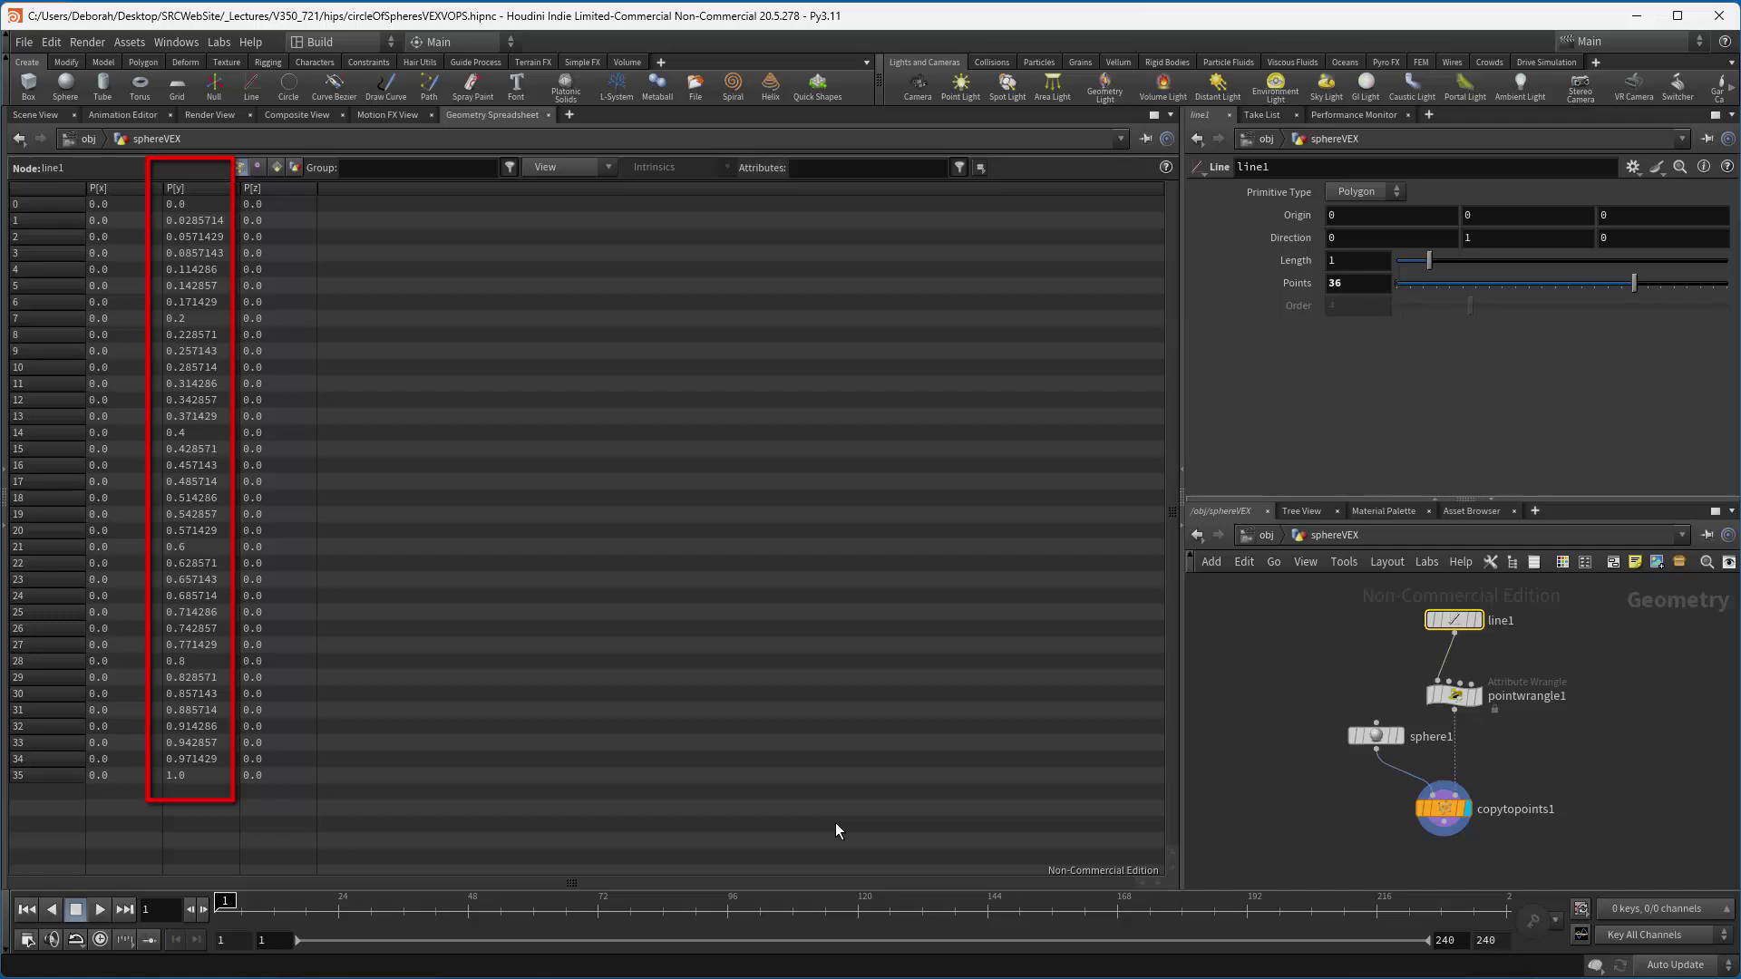
drag(1430, 262, 1473, 263)
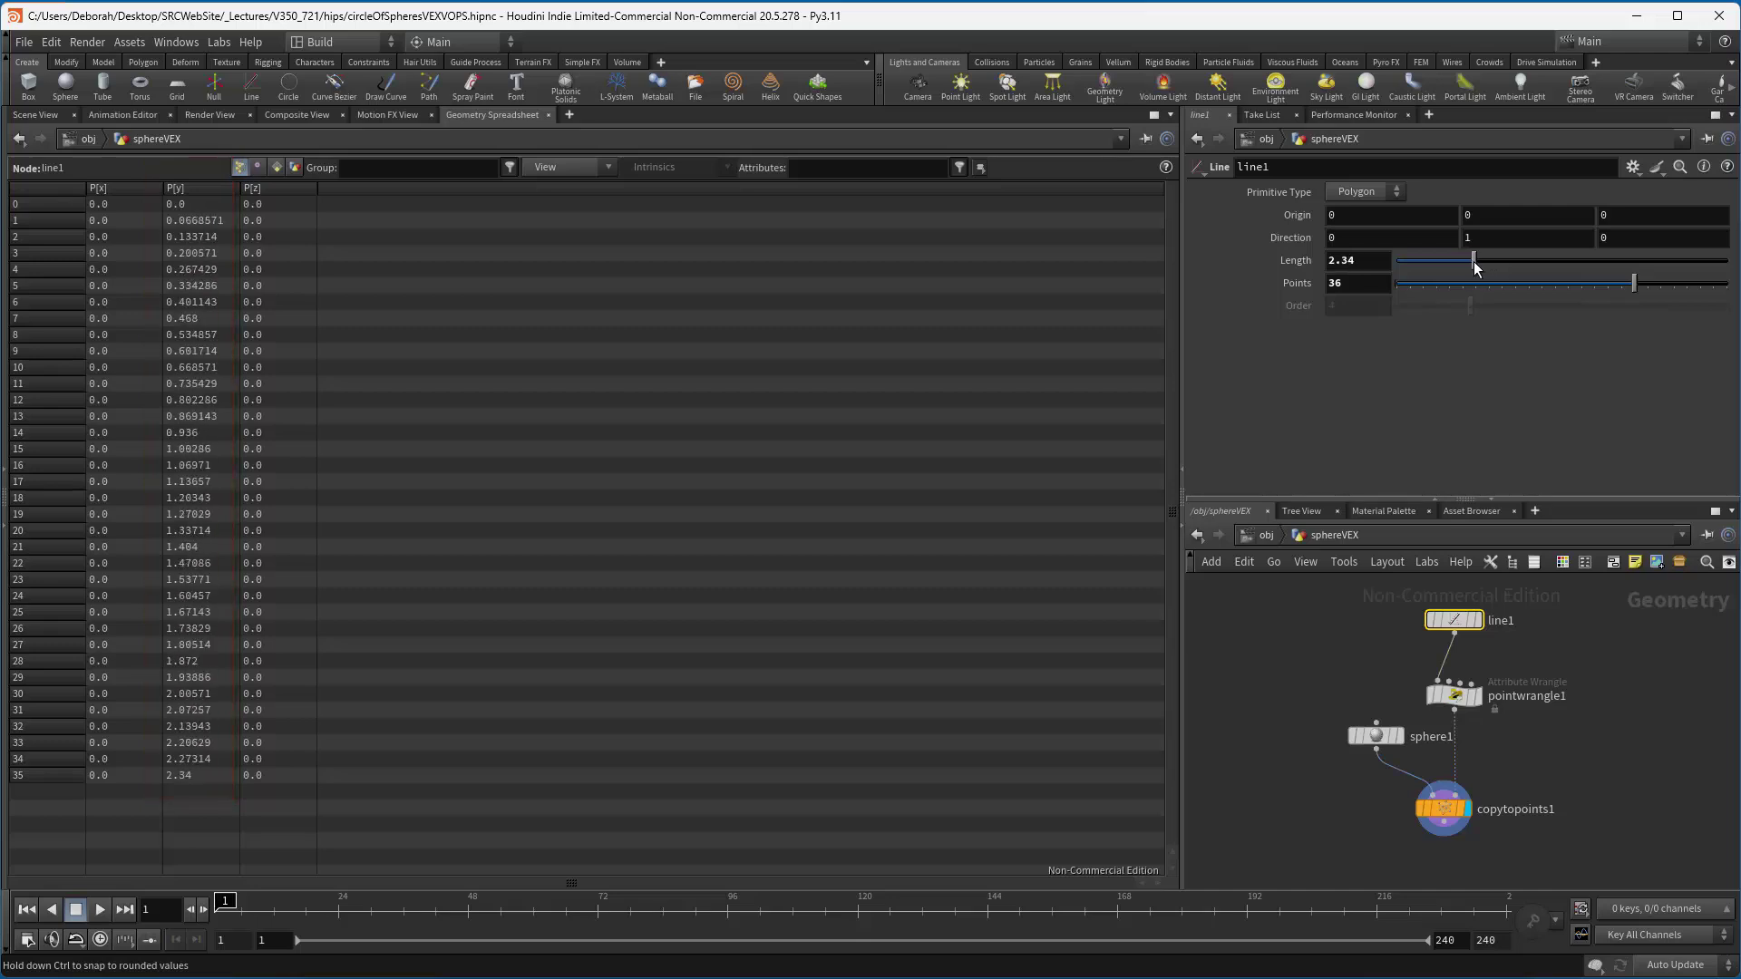
Try 24 points on line1, and set its point count back to 36.
drag(1628, 283, 1554, 288)
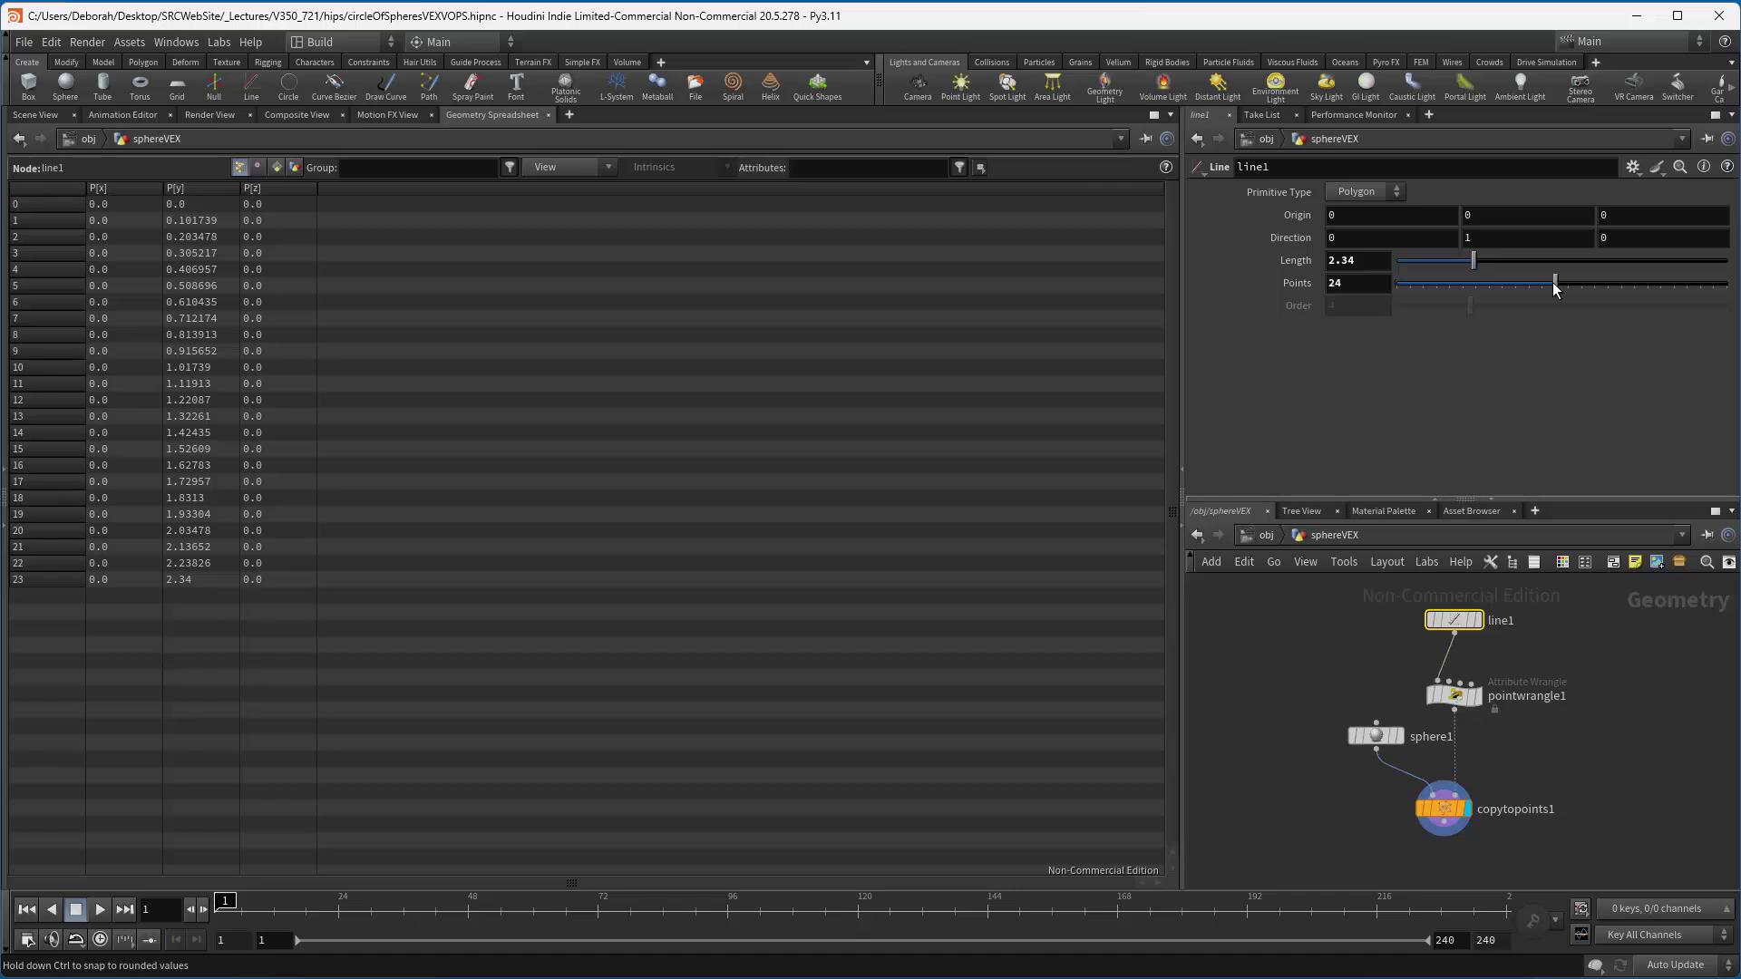
double_click(1360, 288)
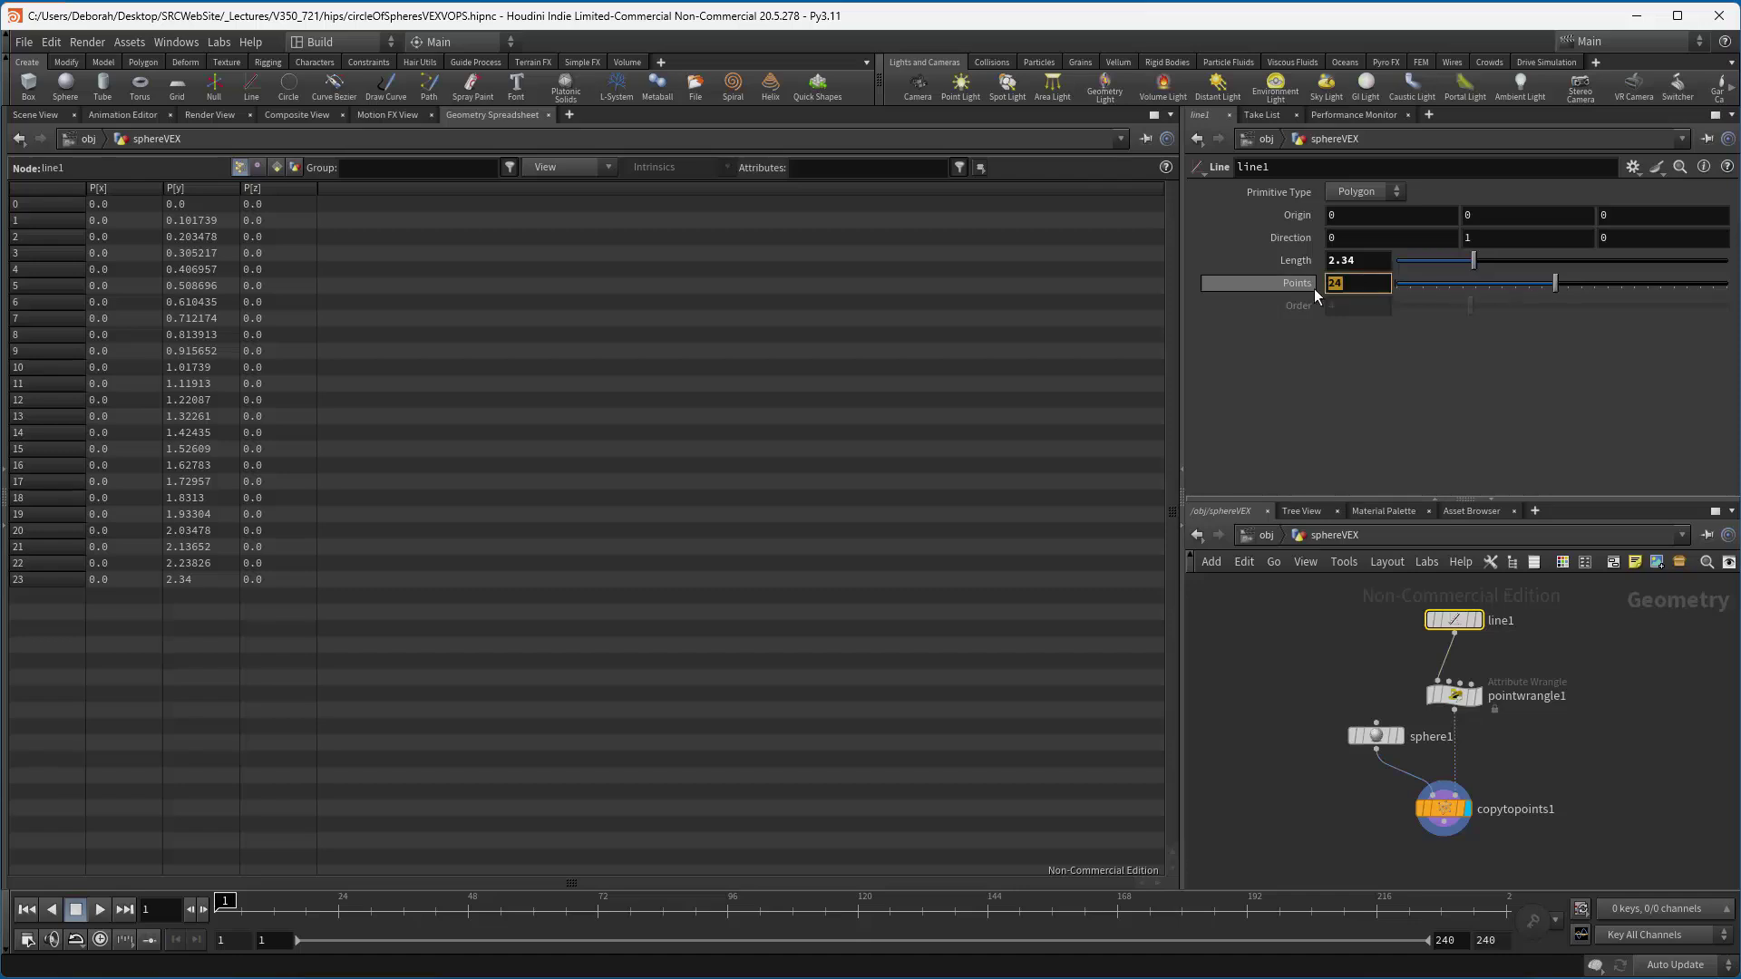
text(36)
key(Return)
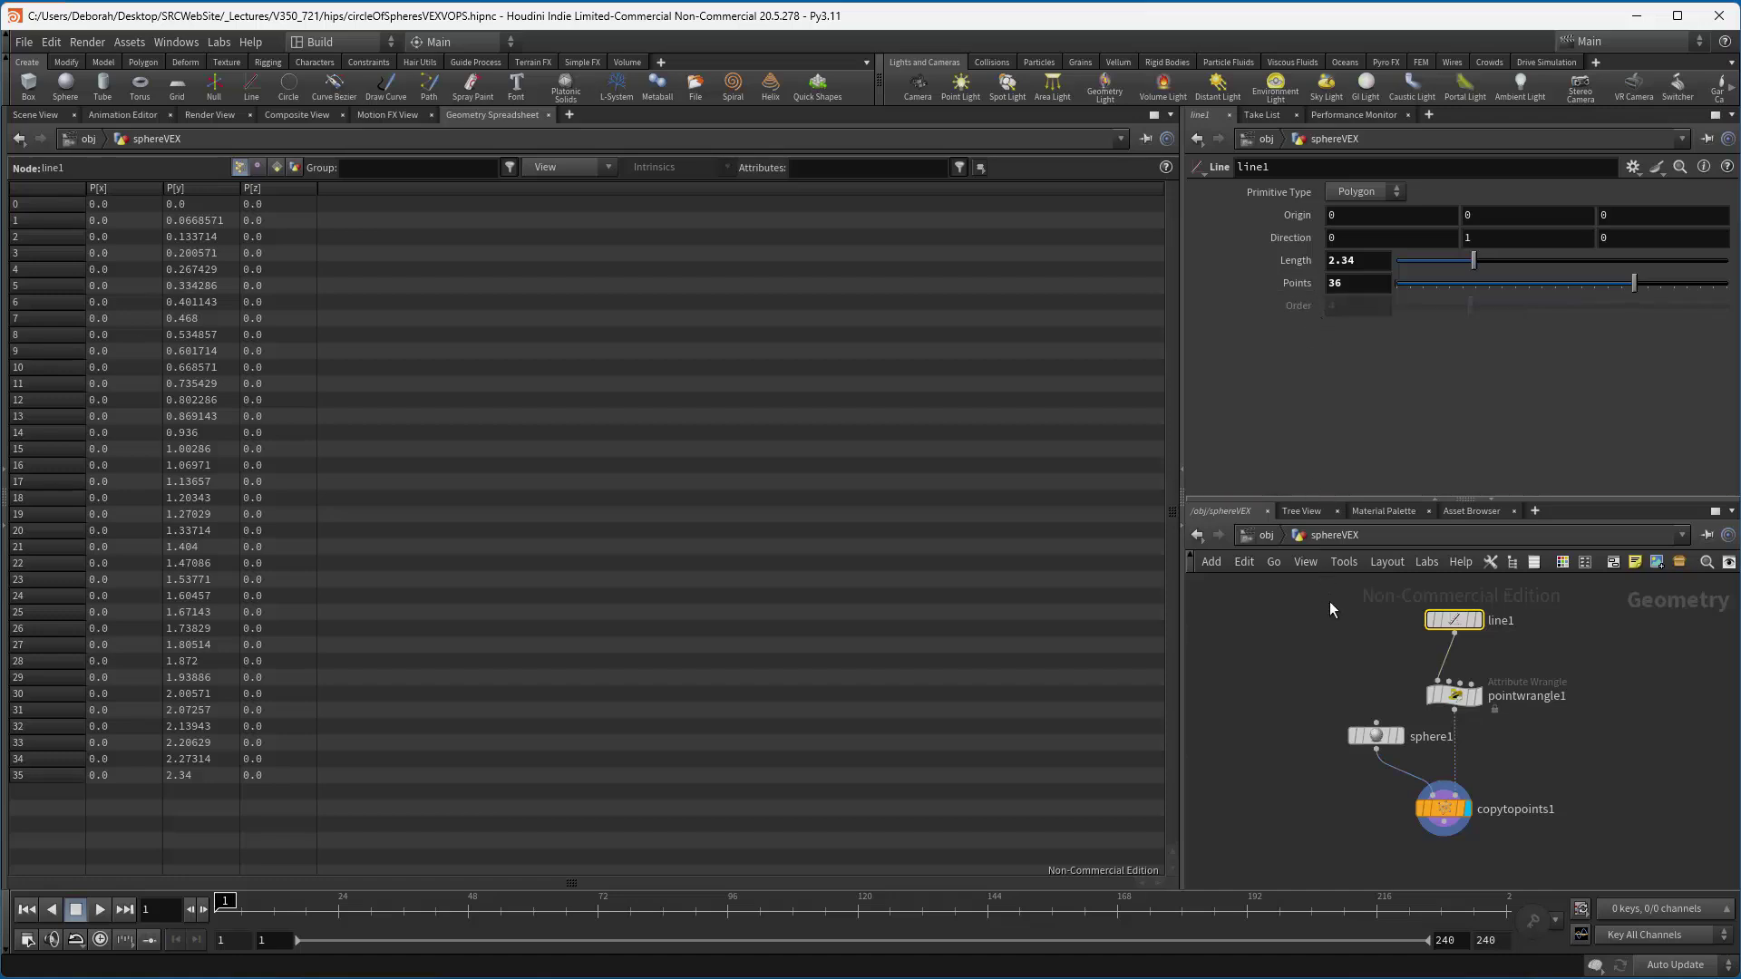
Compare the point positions of pointwrangle1 in the spreadsheet, redisplay copytopoints1 and return to the scene view.
click(1475, 696)
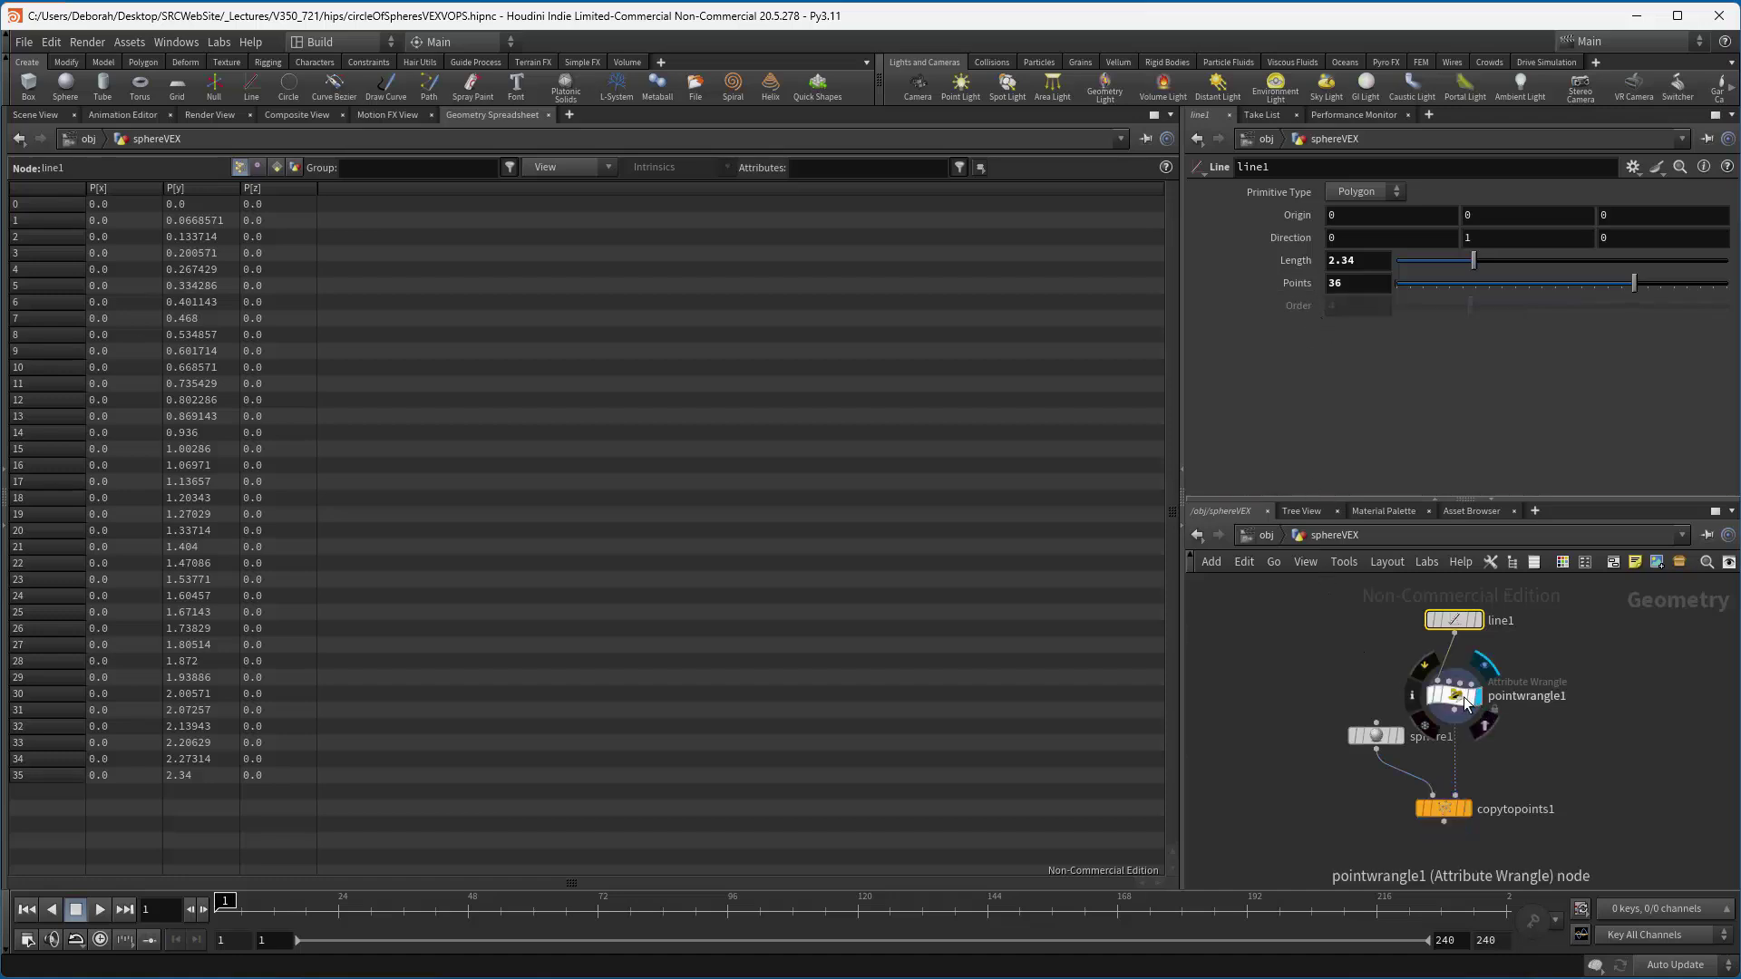
click(1466, 704)
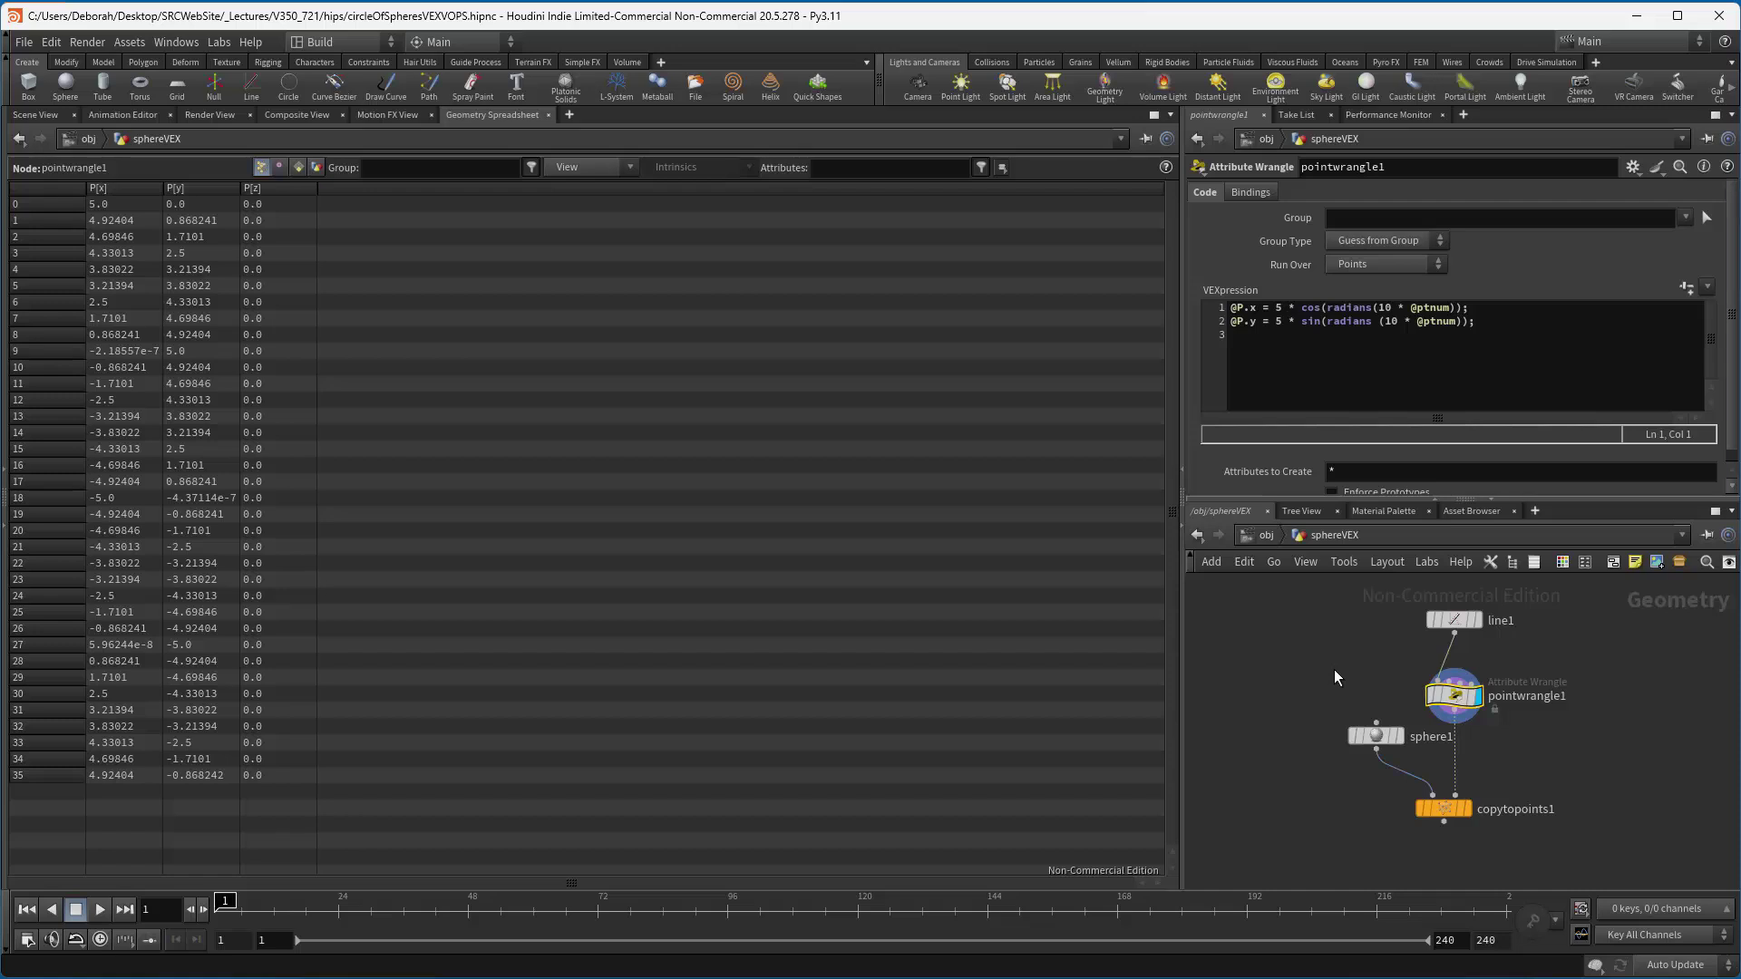
click(1469, 809)
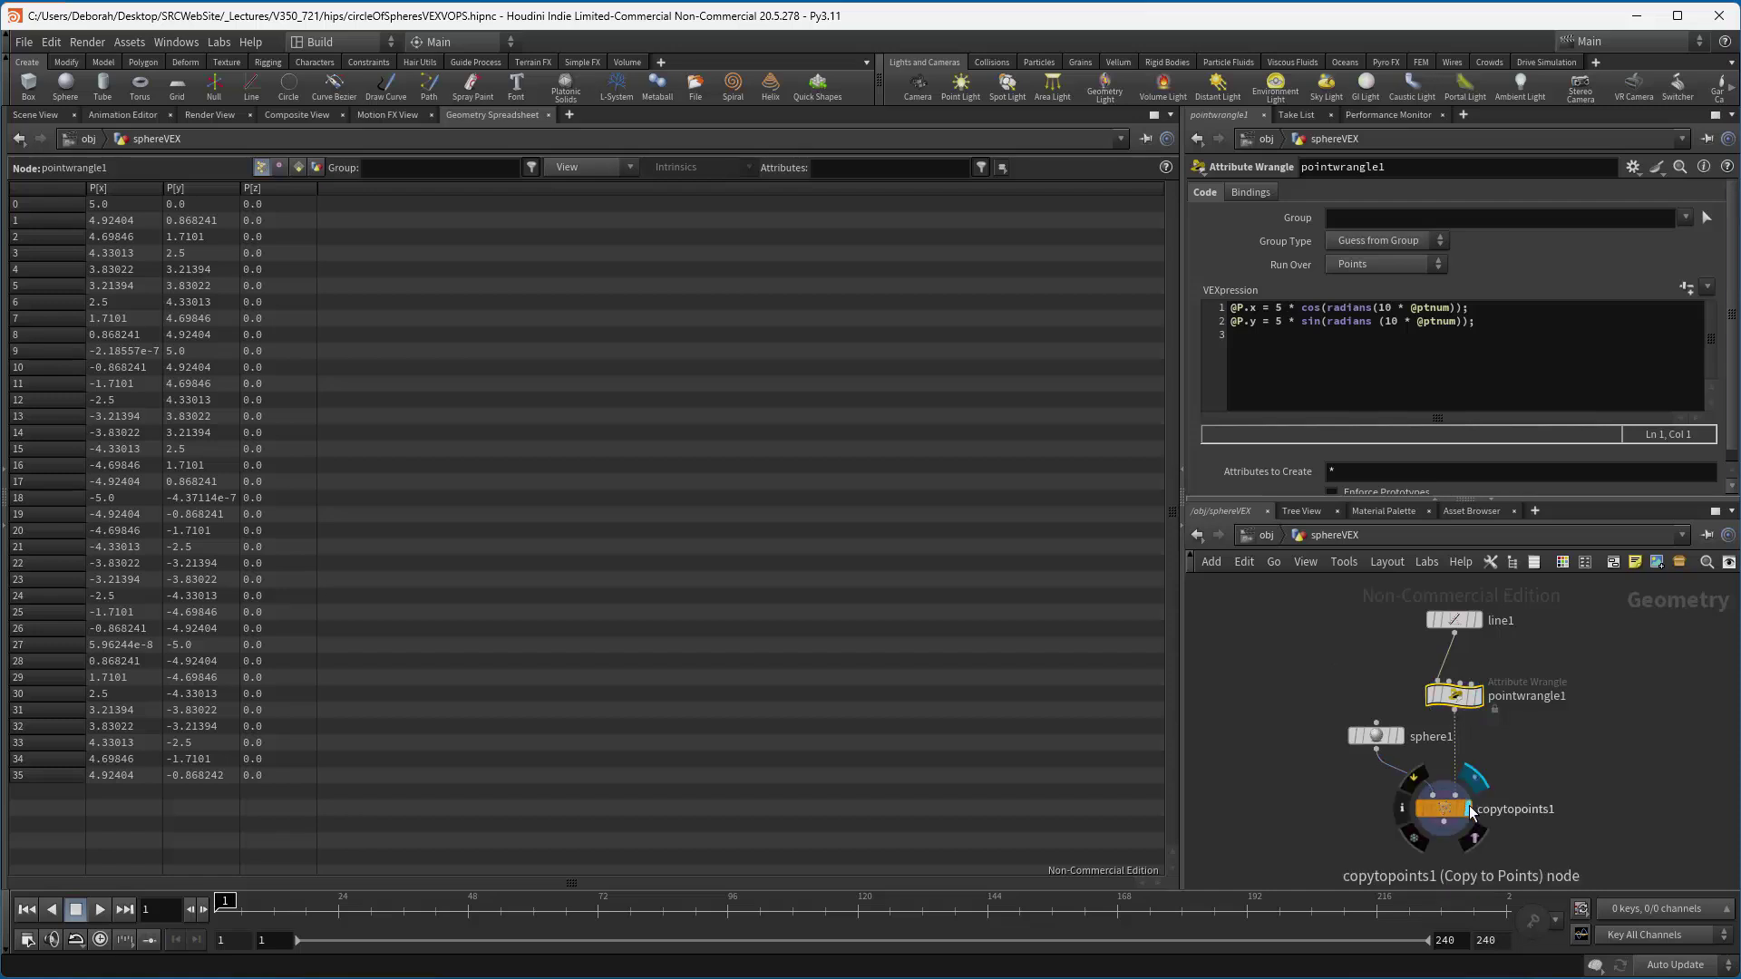
click(1446, 805)
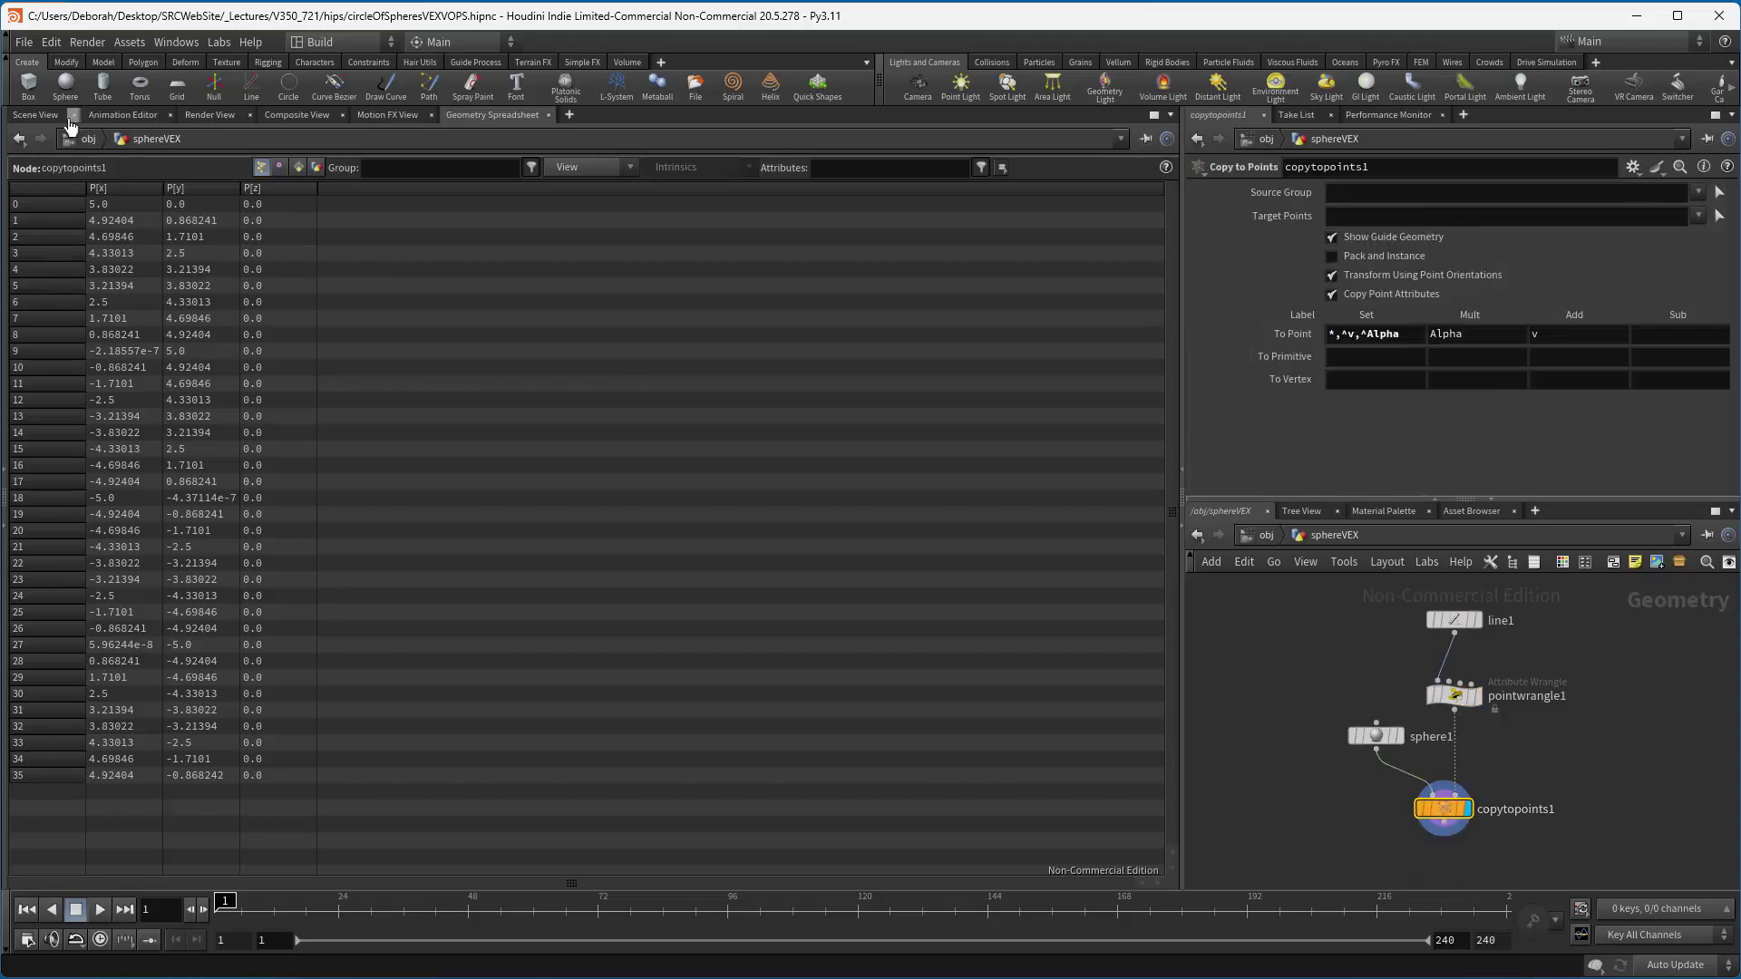
click(36, 115)
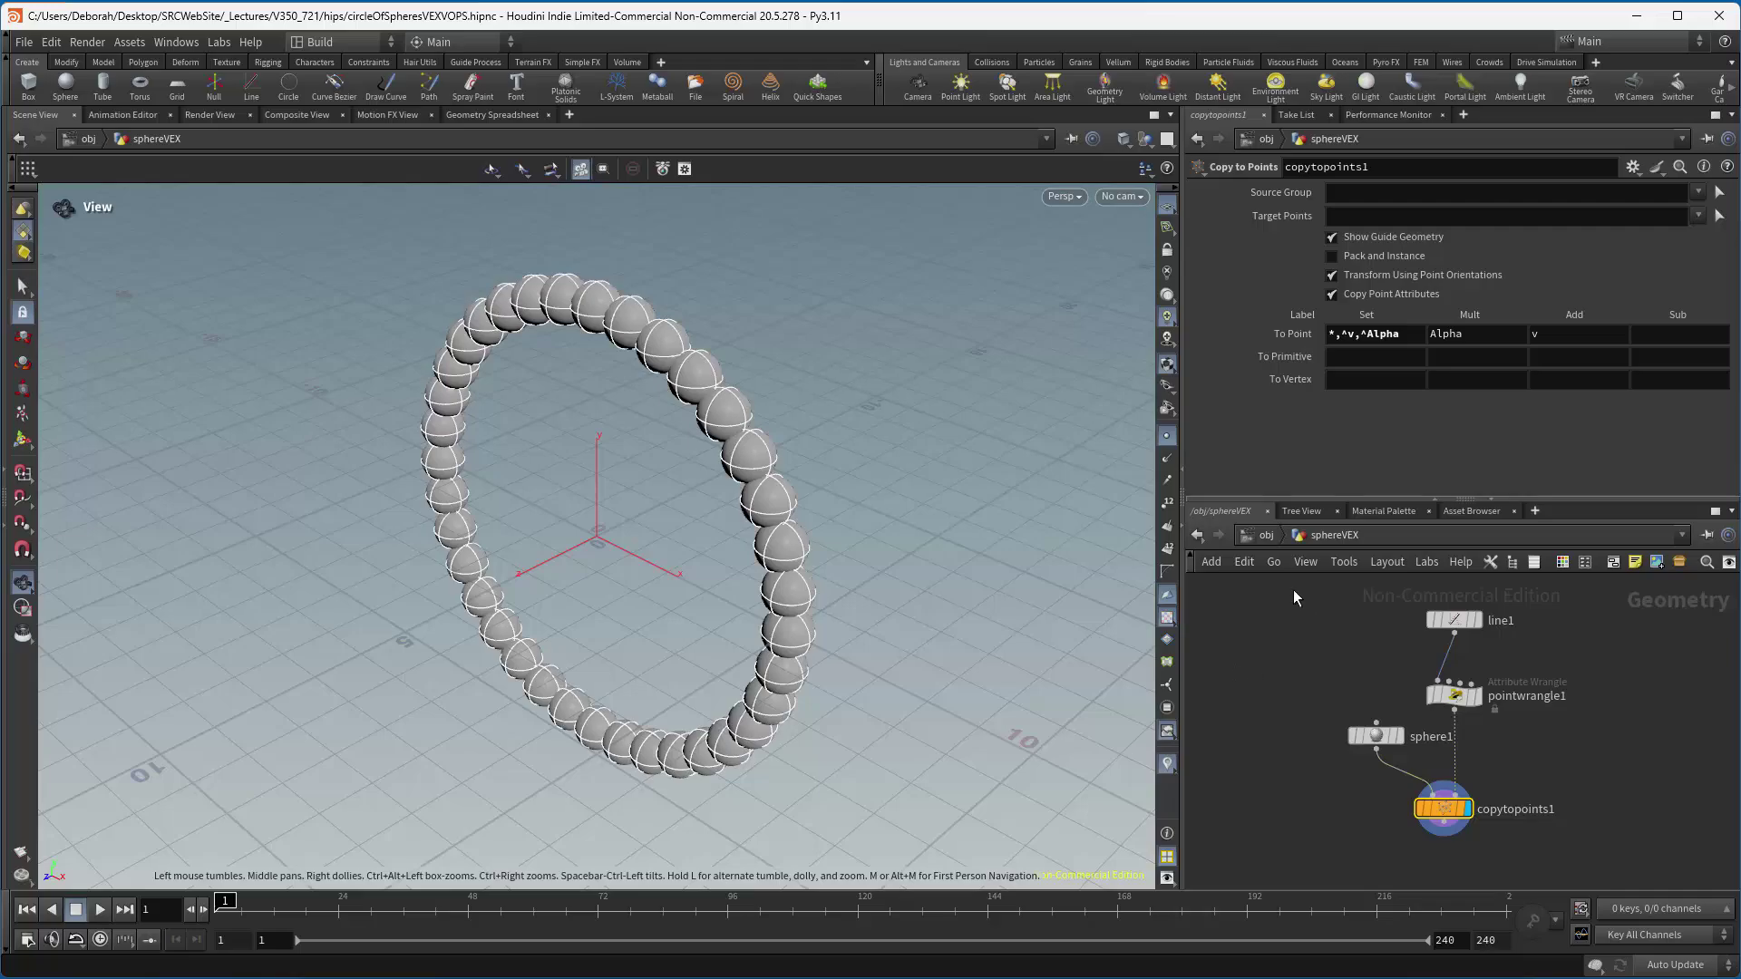
Return to the object level, enter pointvop1 inside sphereVOPS and show its VOP network full size.
click(1266, 535)
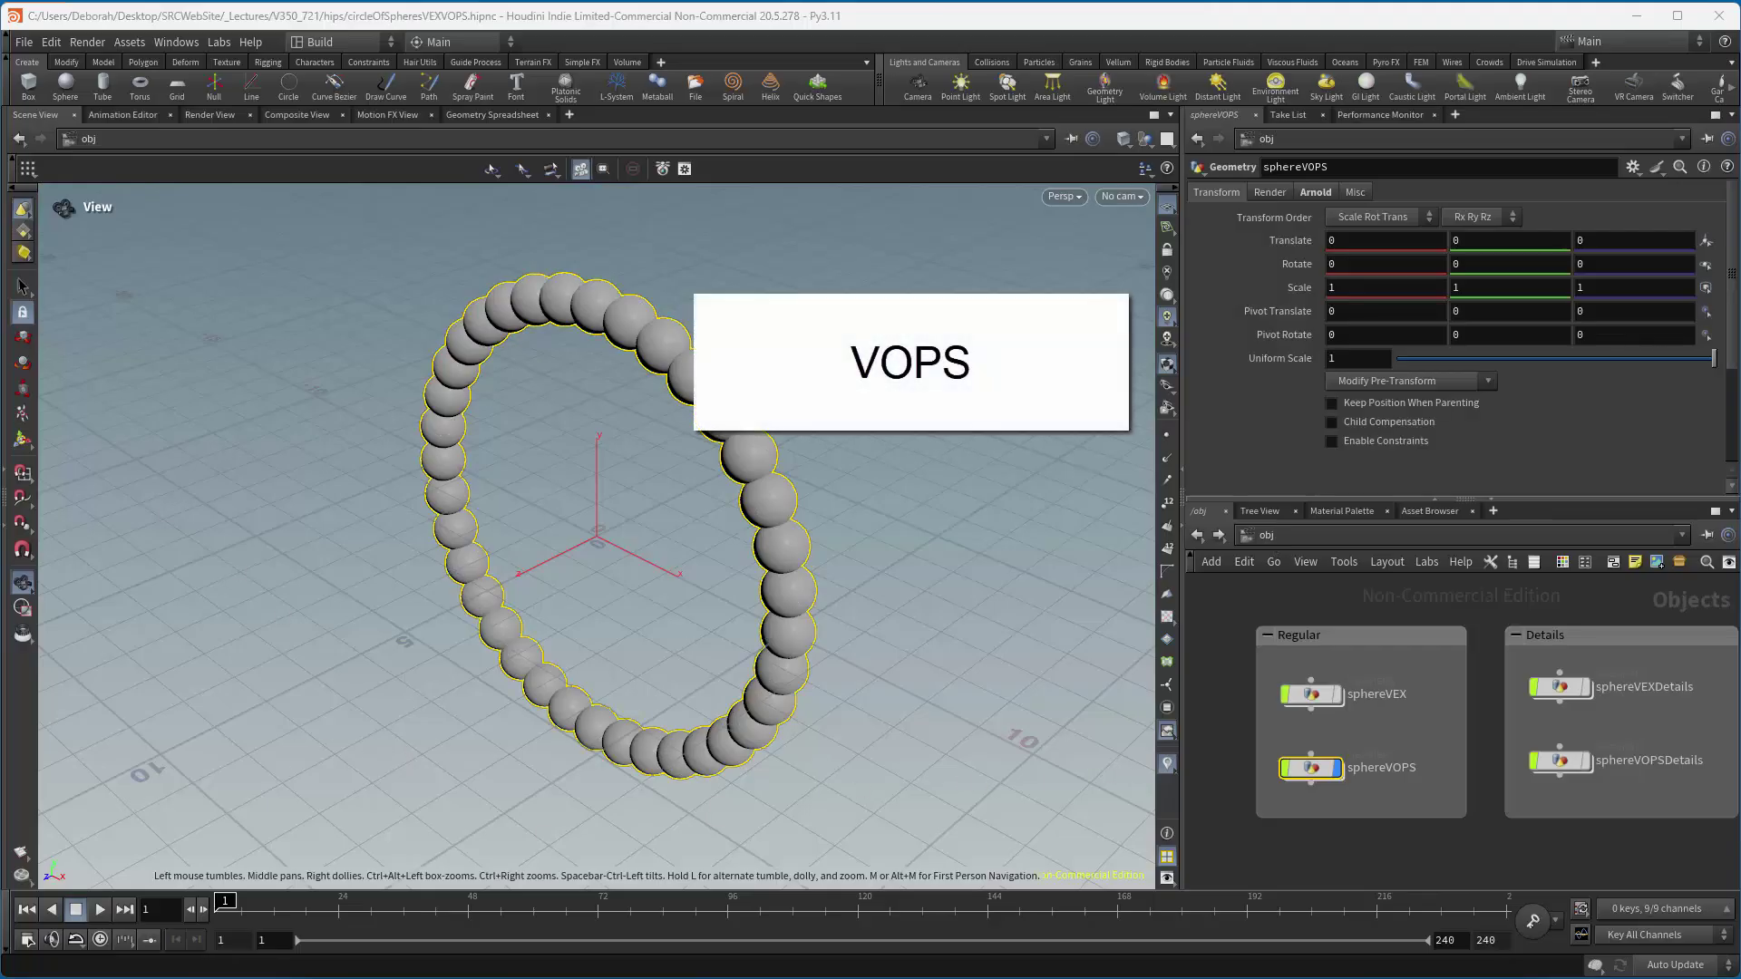
double_click(1351, 764)
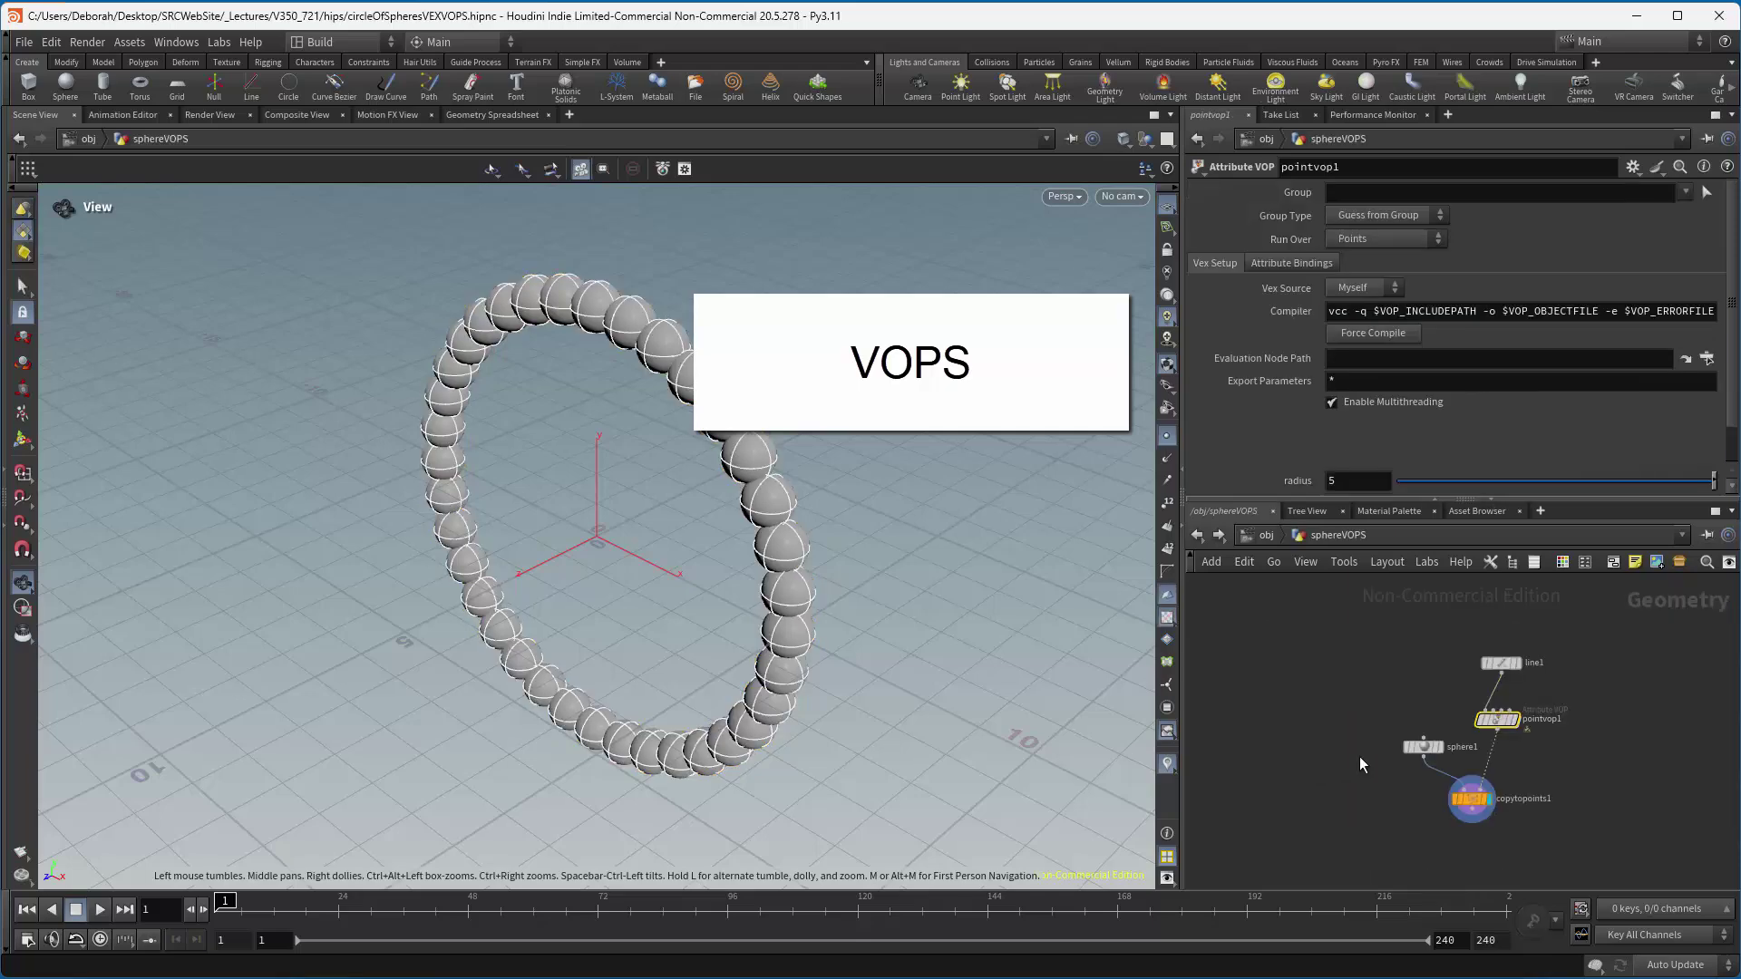
double_click(1498, 718)
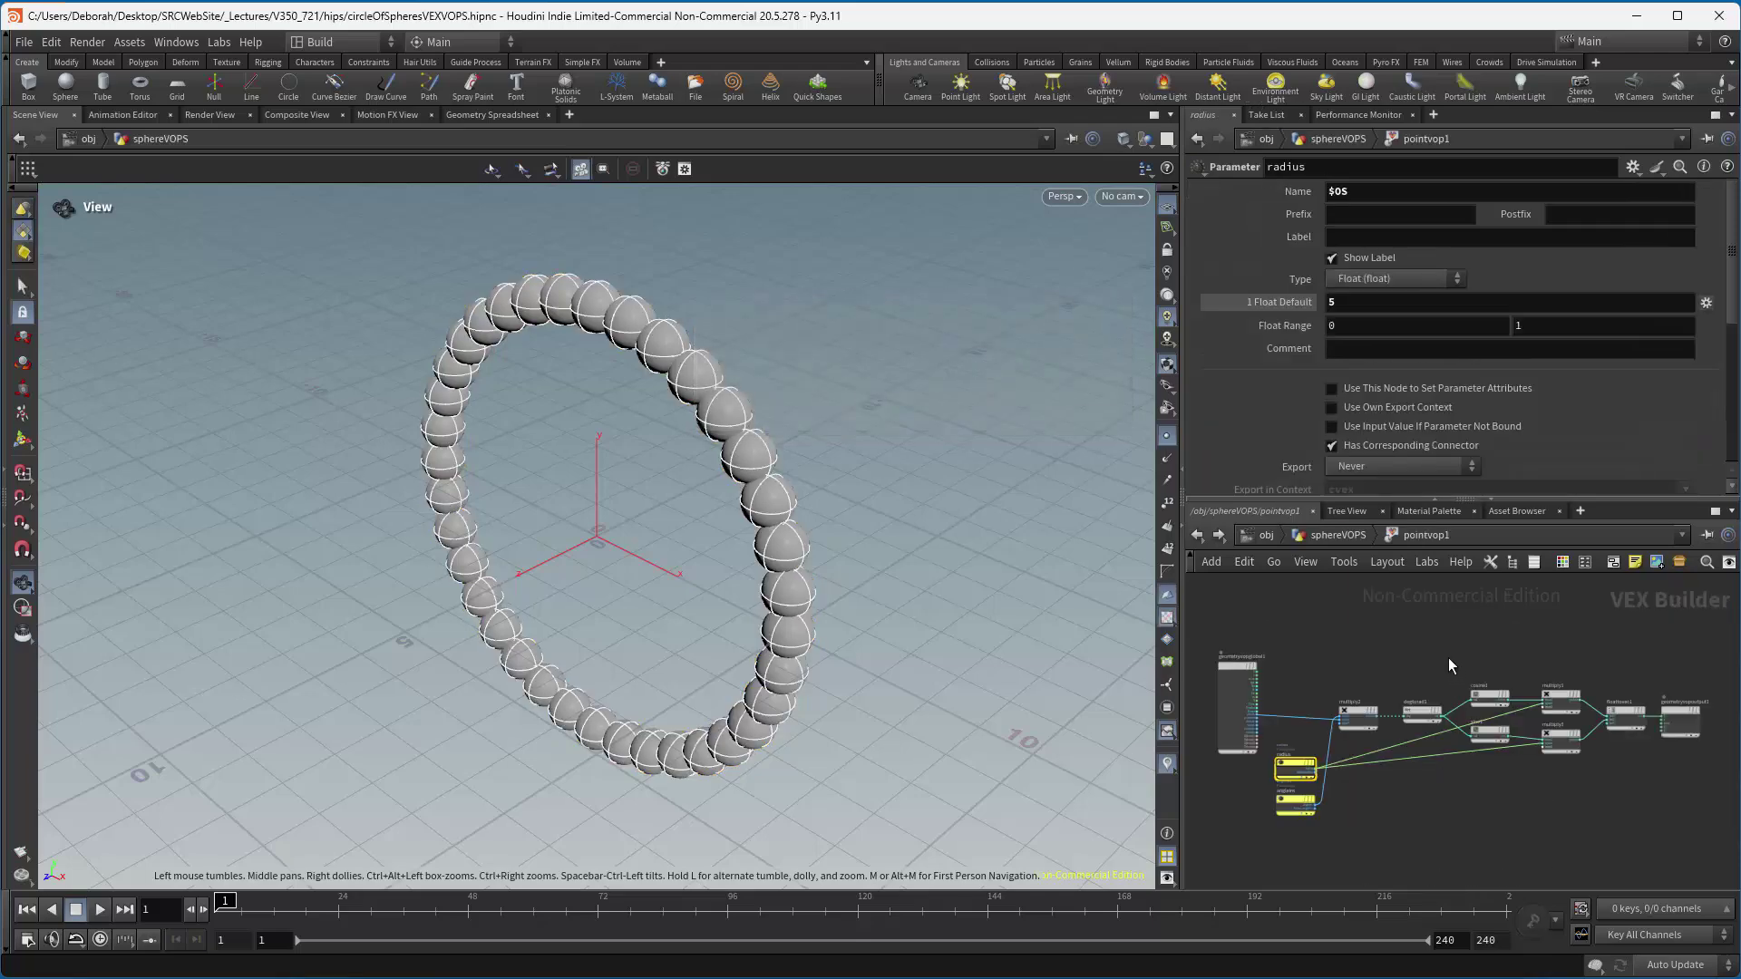
click(1715, 511)
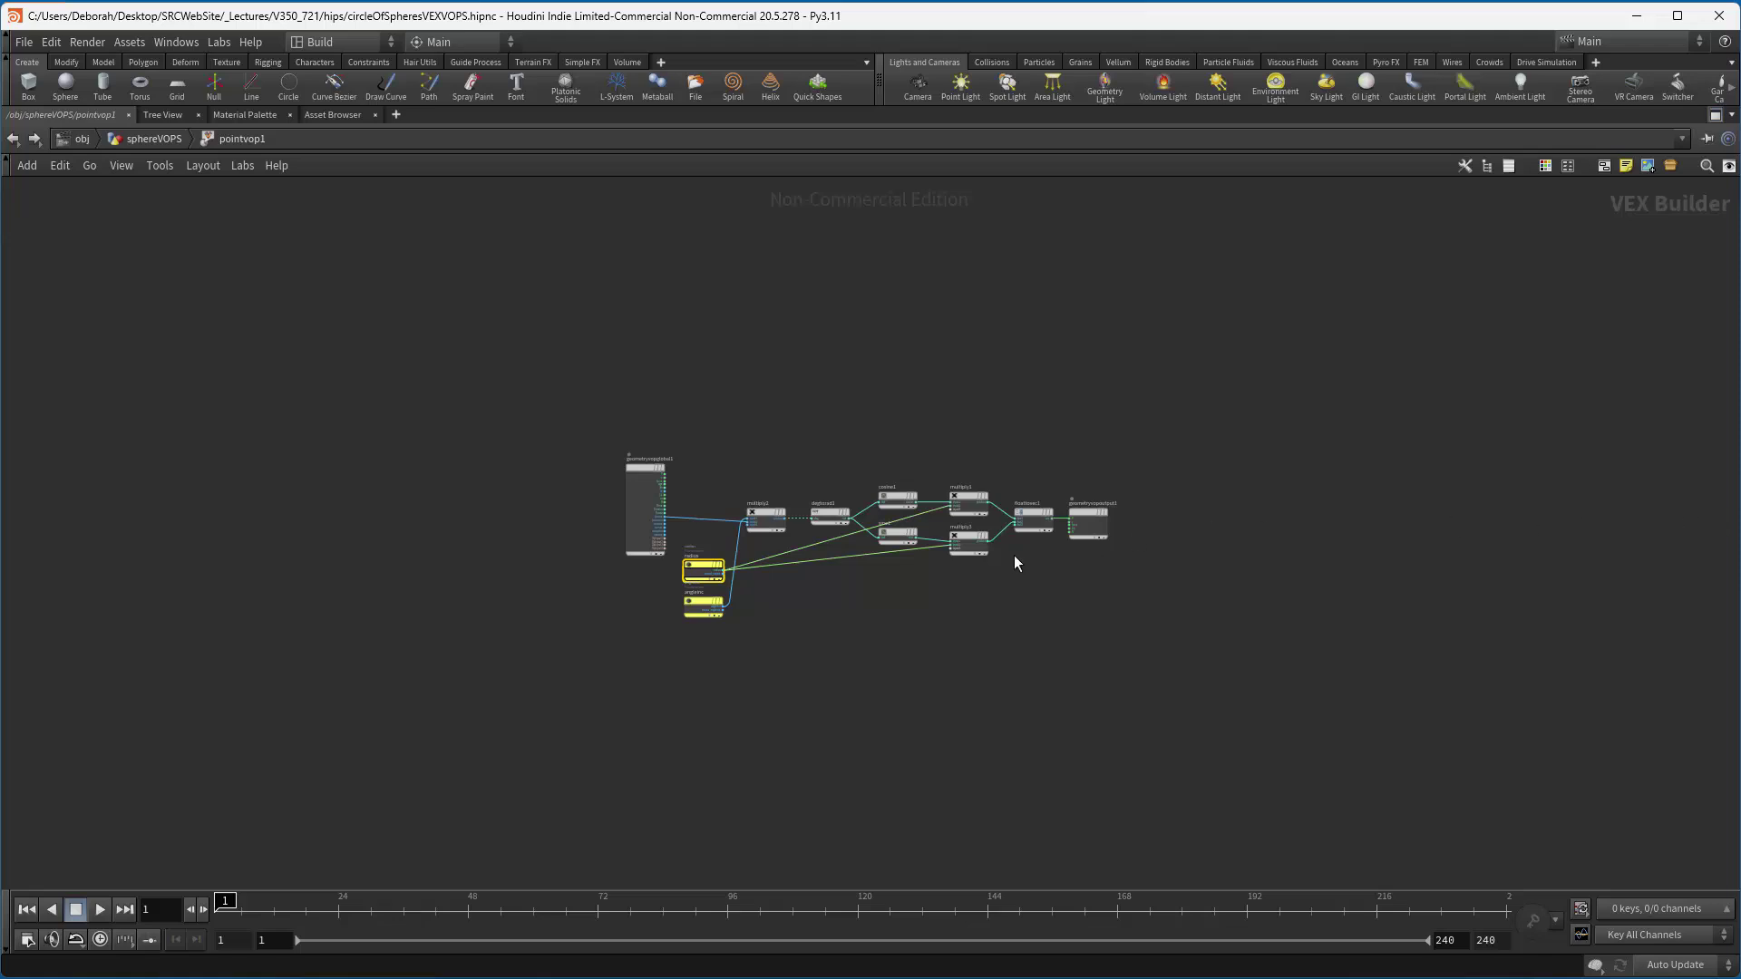
scroll(874, 613, up, 5)
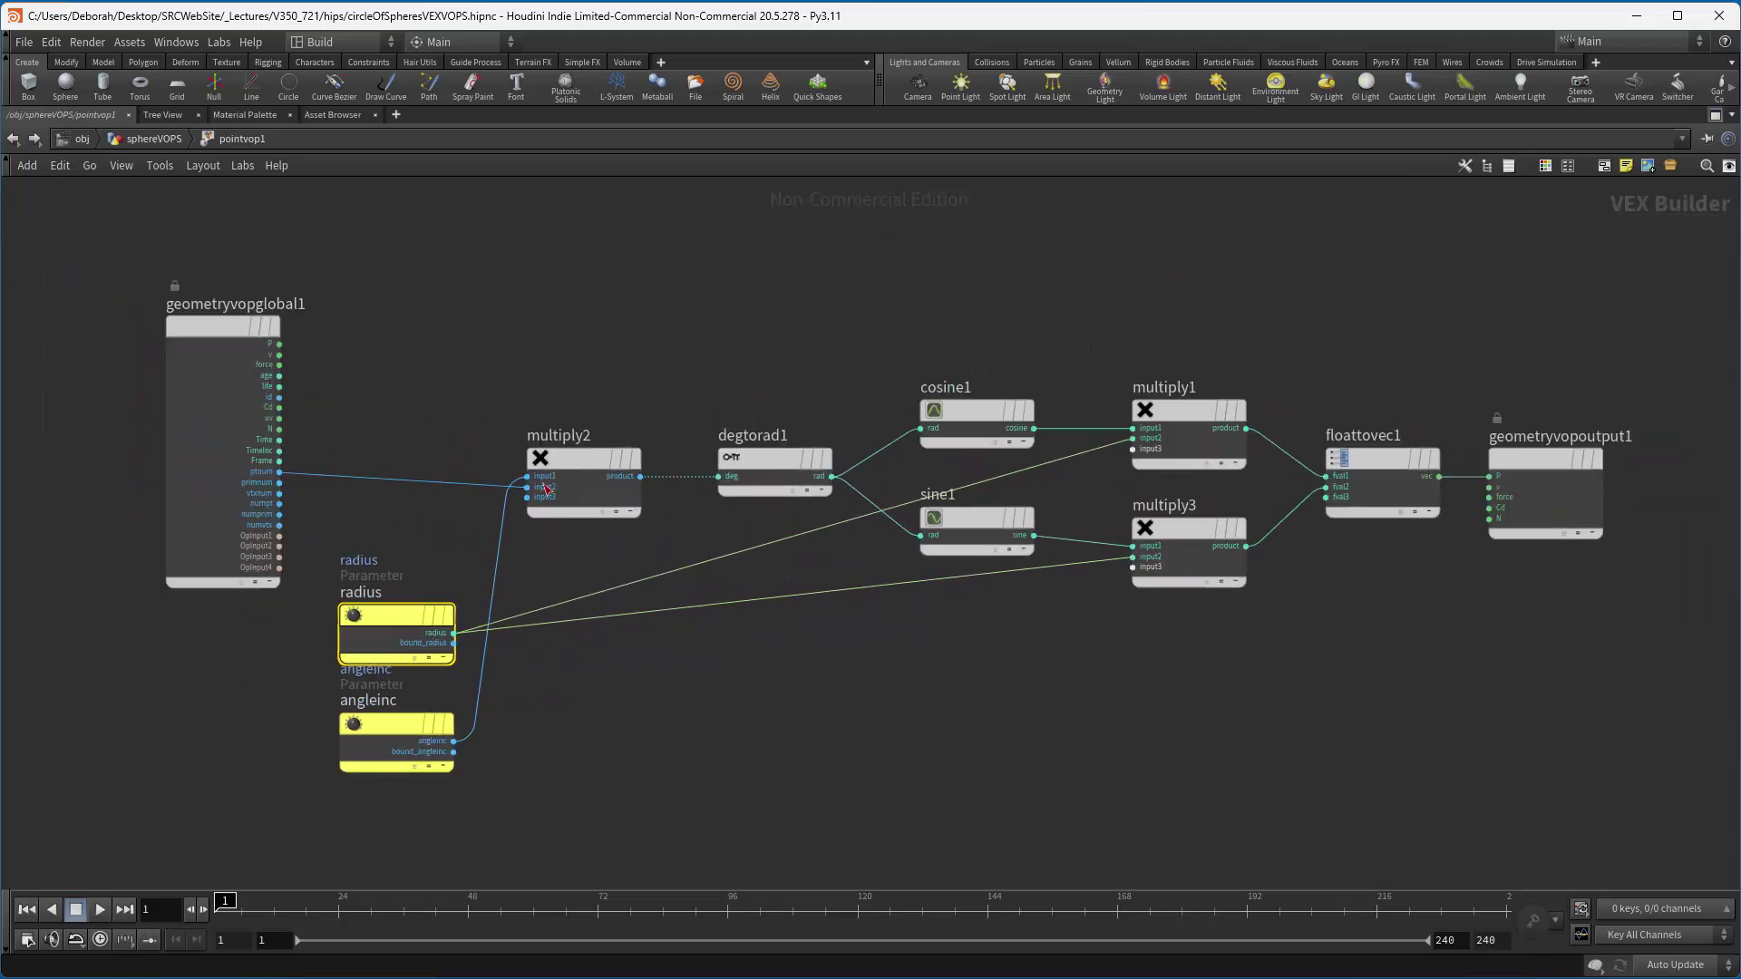
Examine the parameter settings of the radius and angleinc nodes in pointvop1.
mouse_move(390, 612)
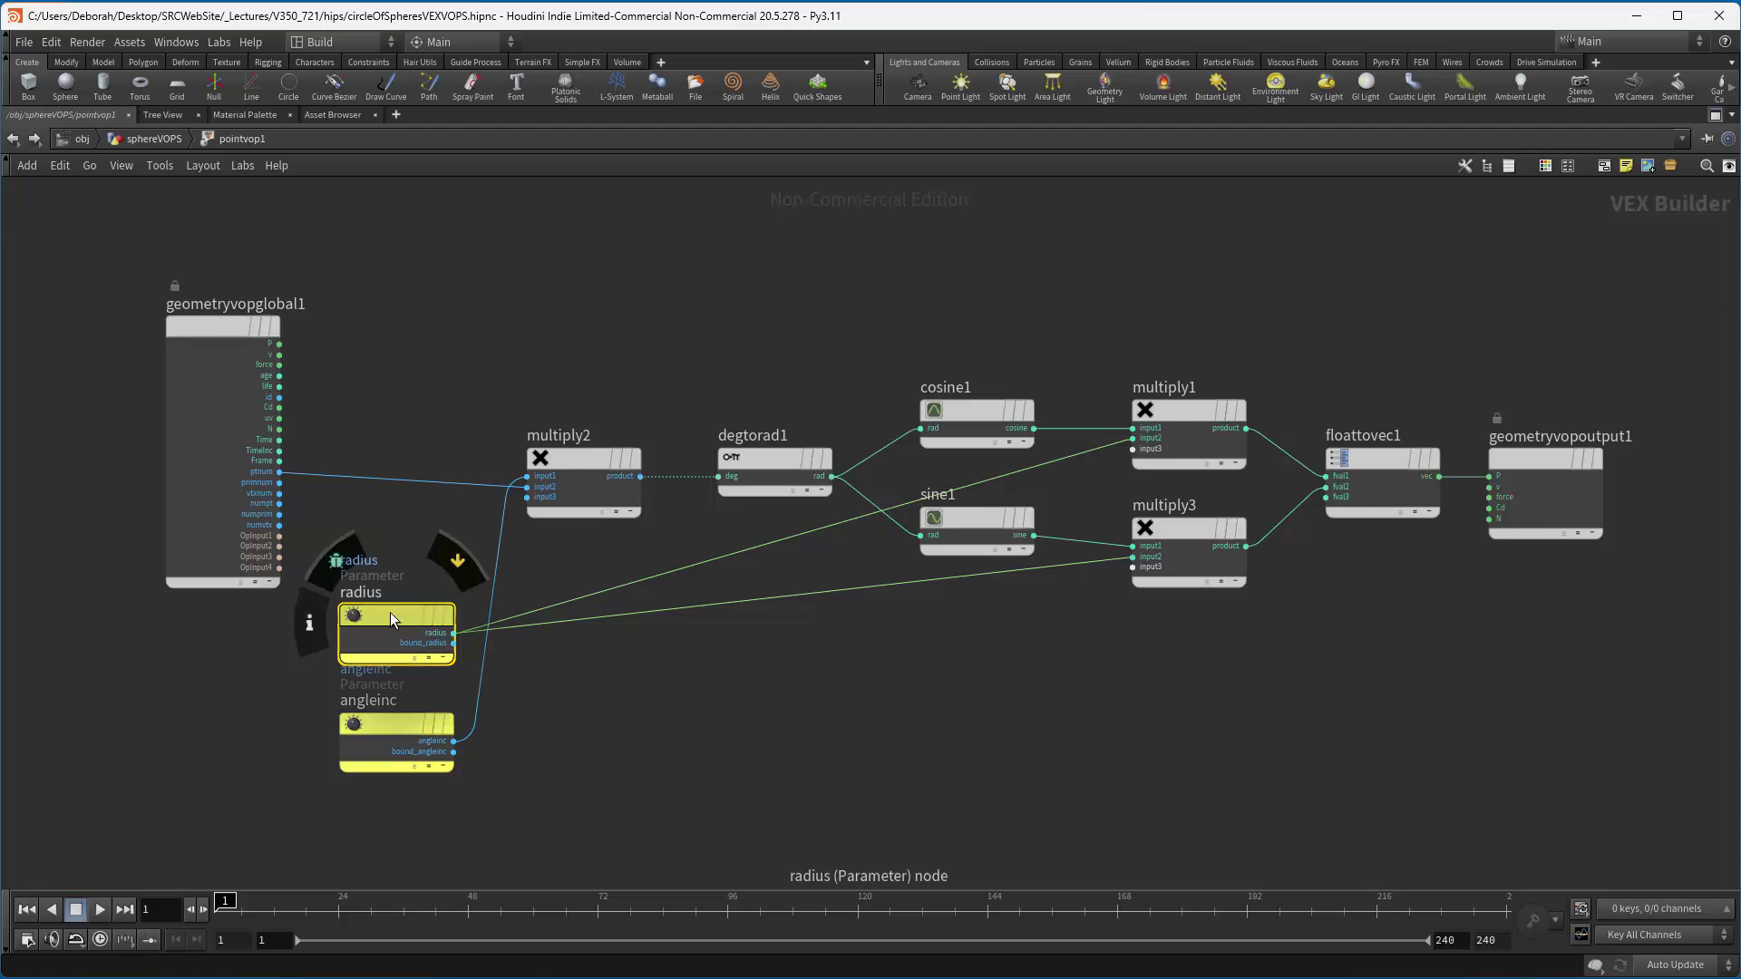
key(p)
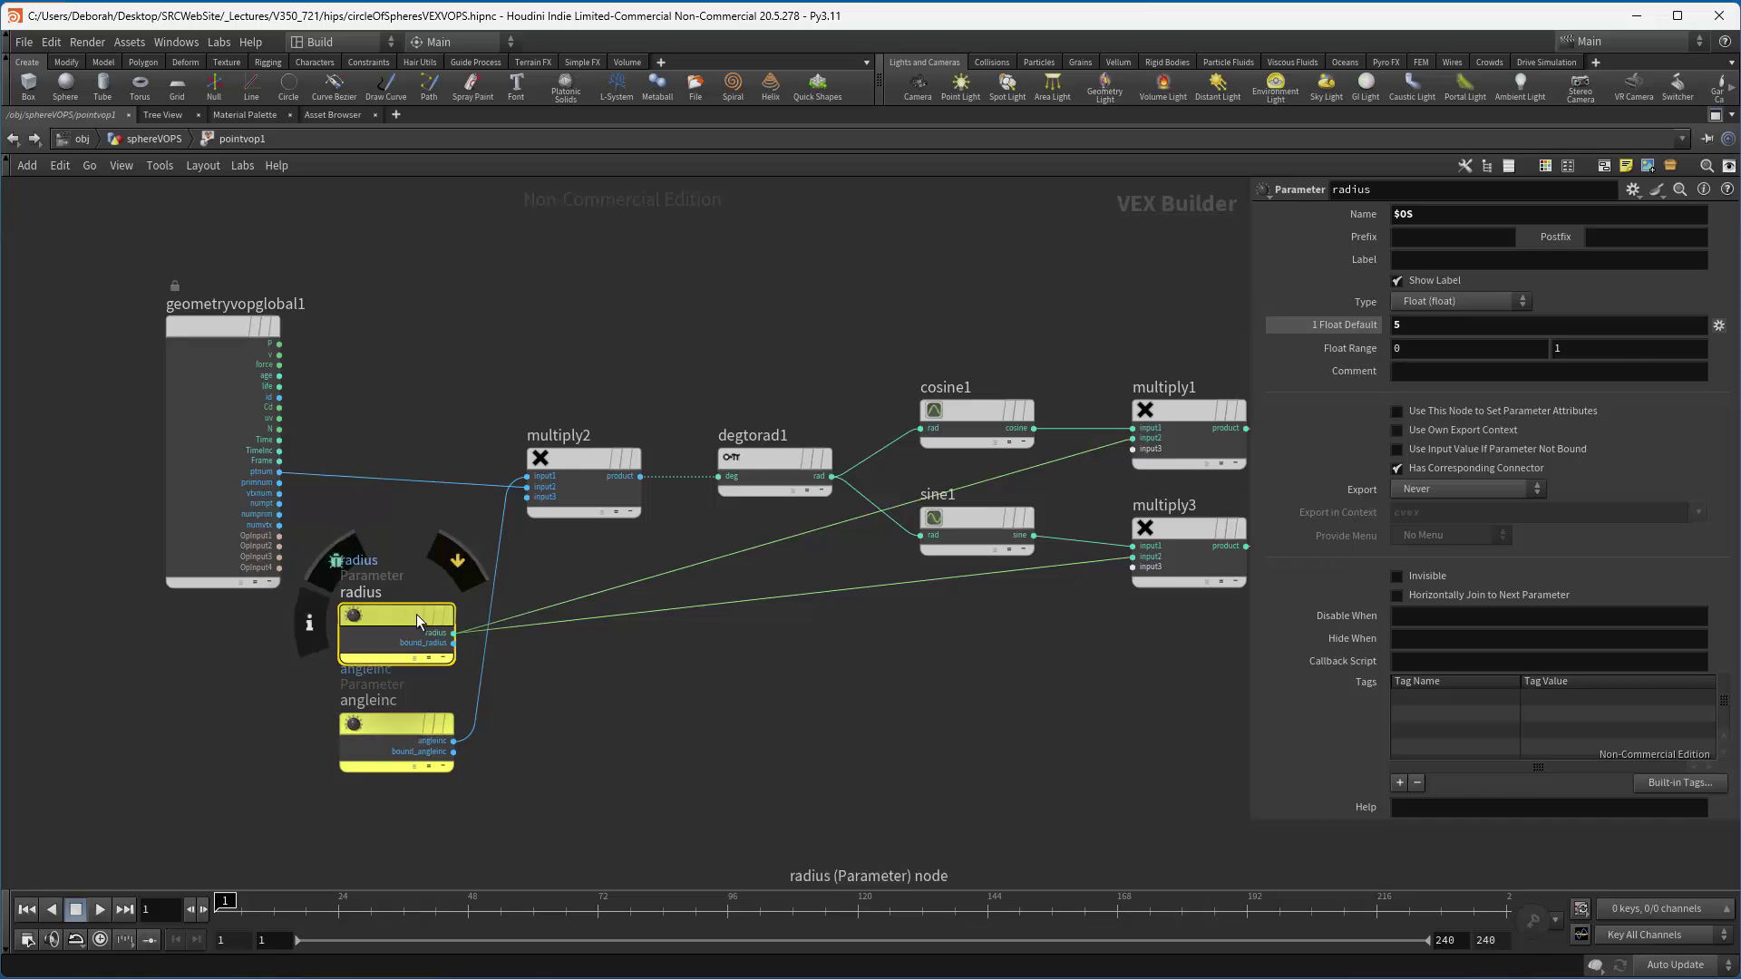
click(379, 725)
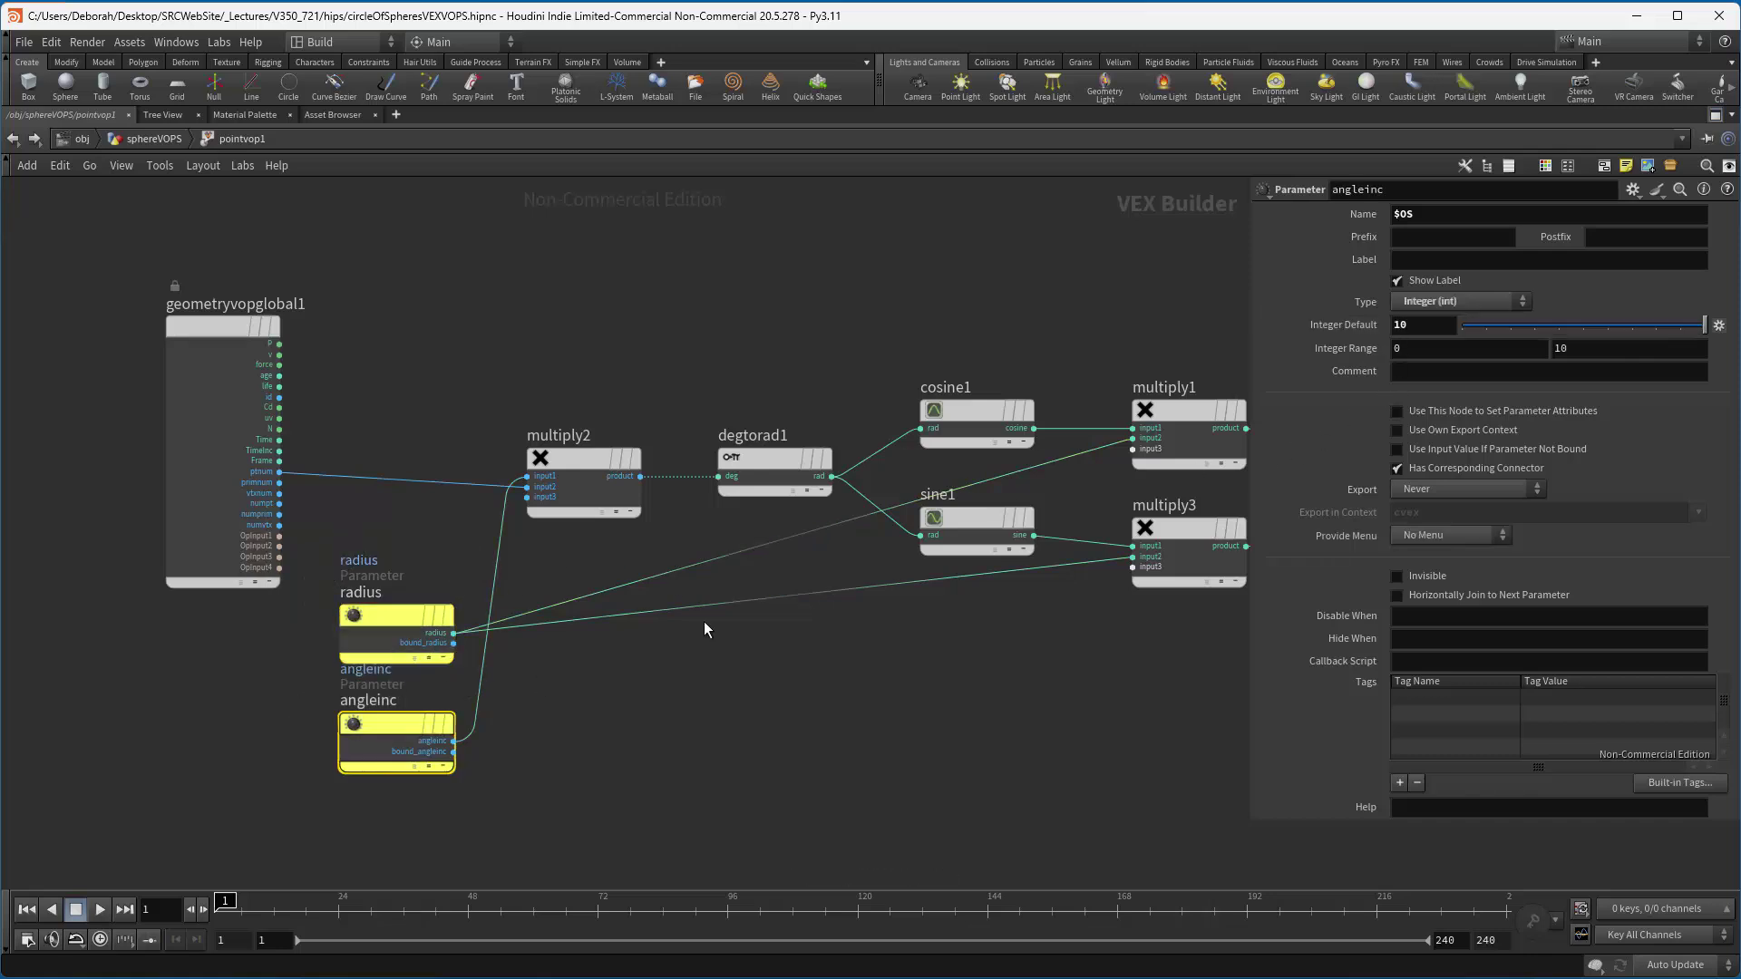
click(1397, 325)
text(10)
key(Return)
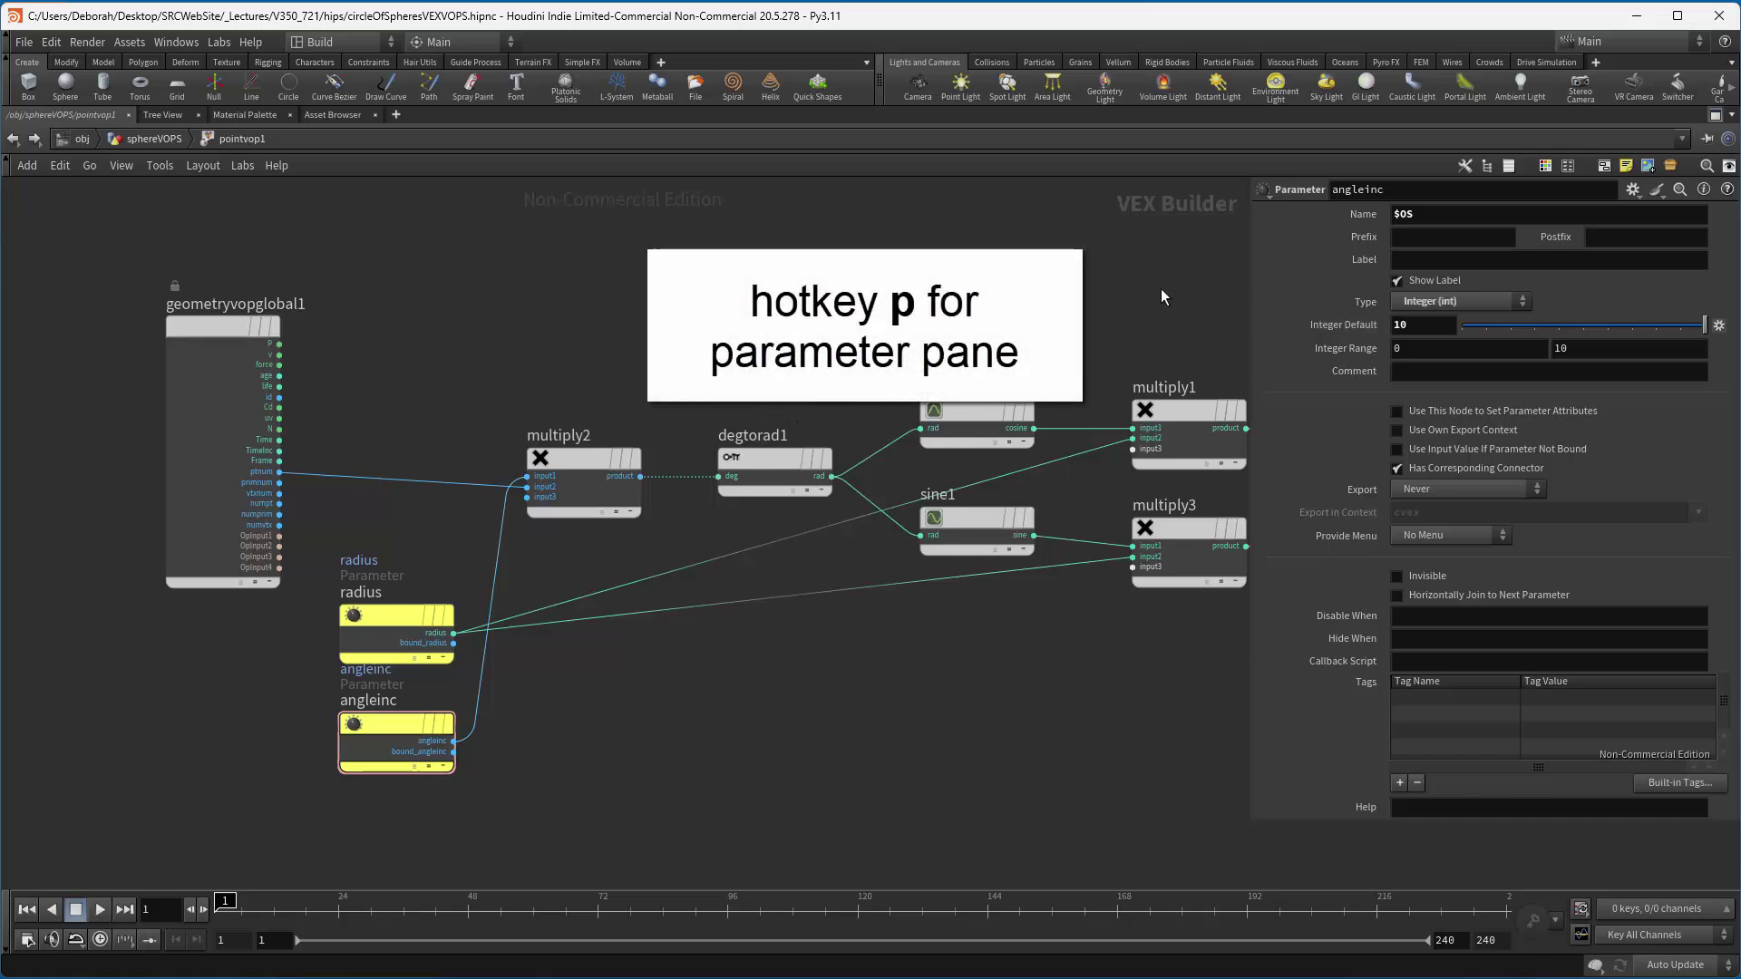
key(p)
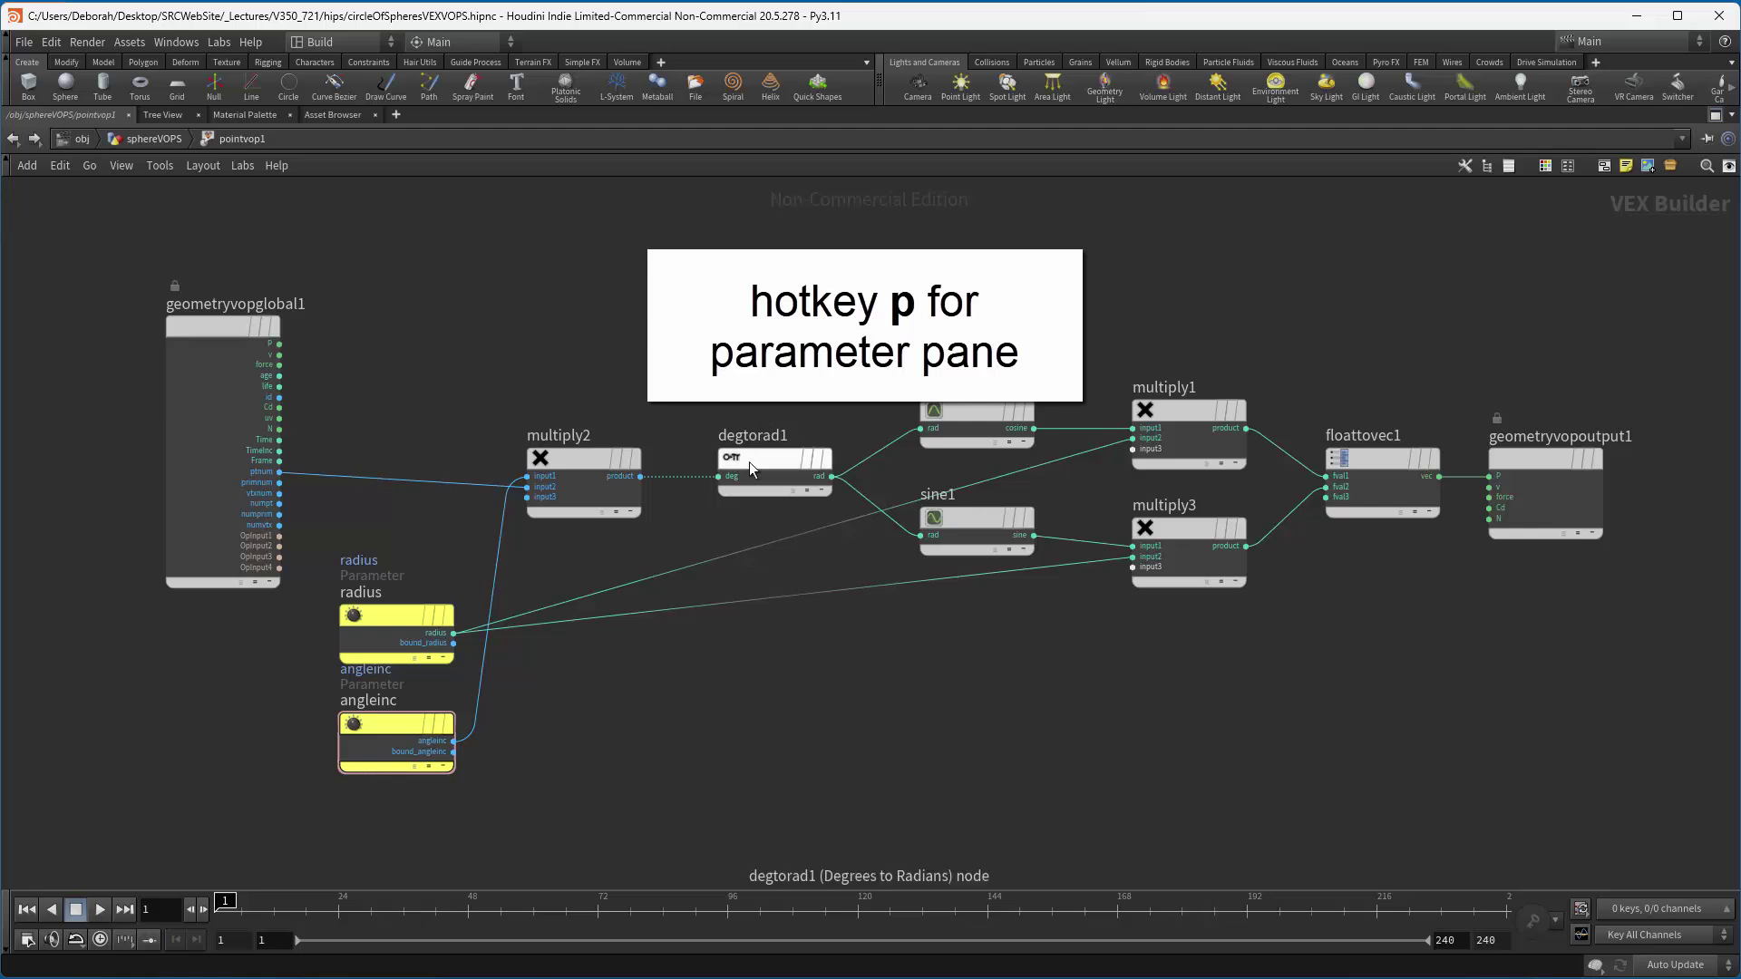
Examine the node chain from degtorad1 through multiply1 to geometryvopoutput1, and restore the split pane layout.
mouse_move(747, 477)
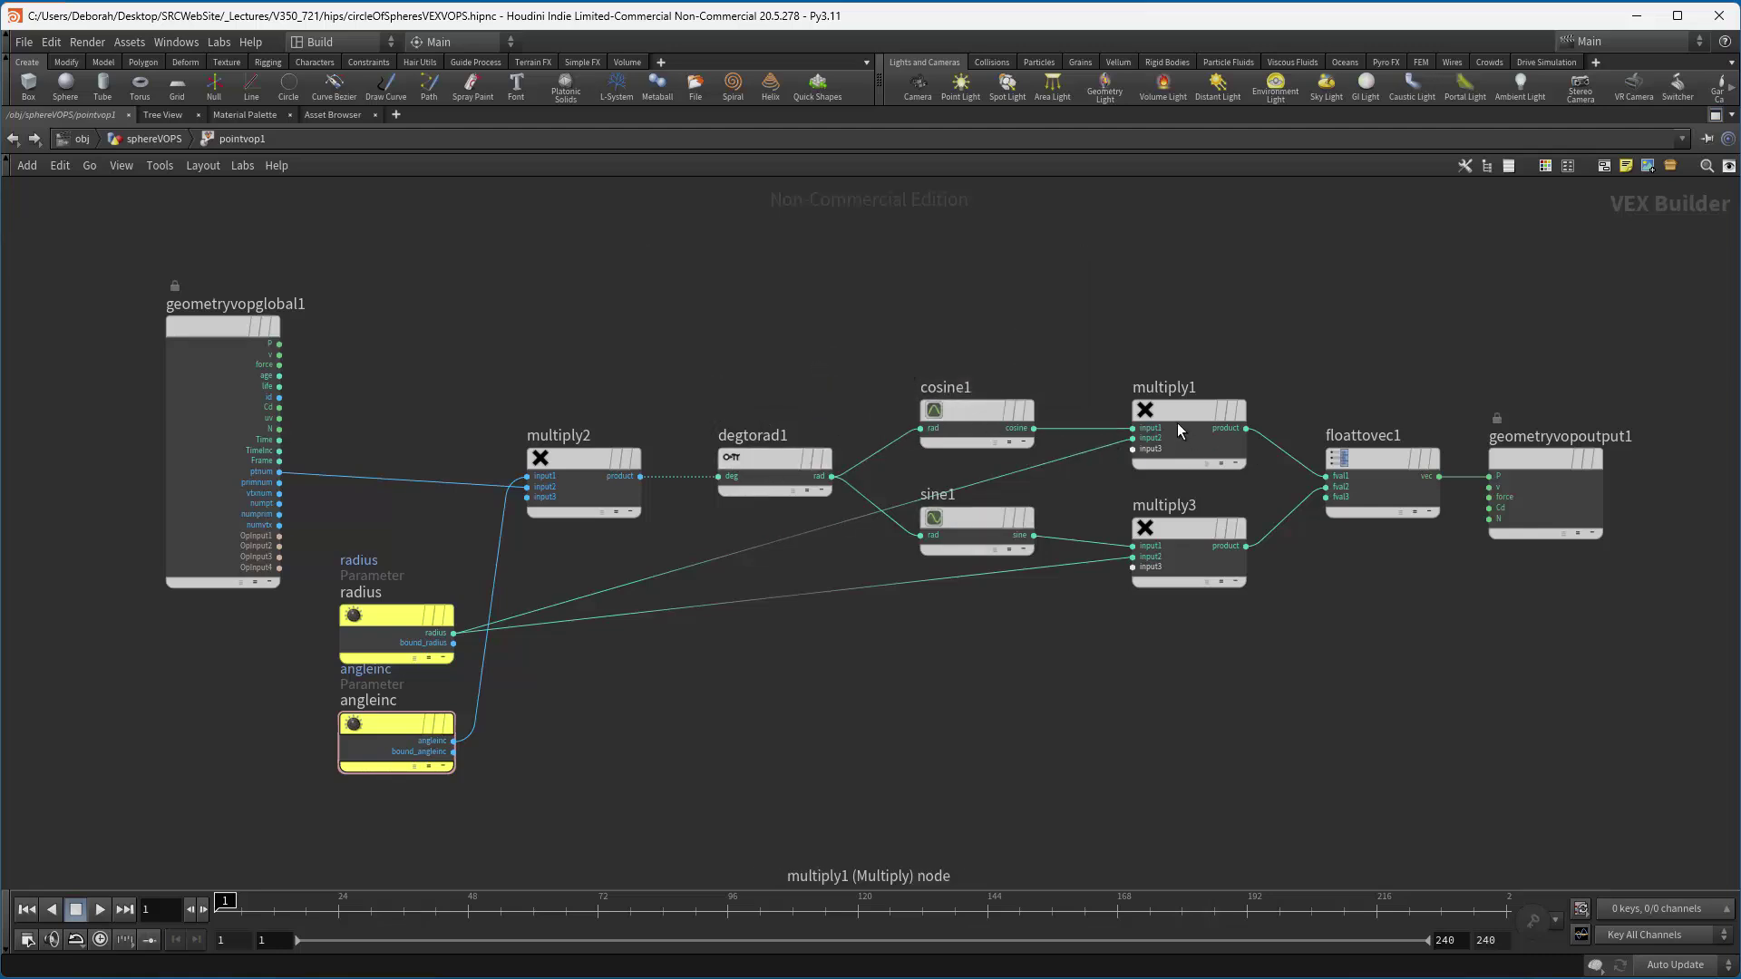
mouse_move(1176, 418)
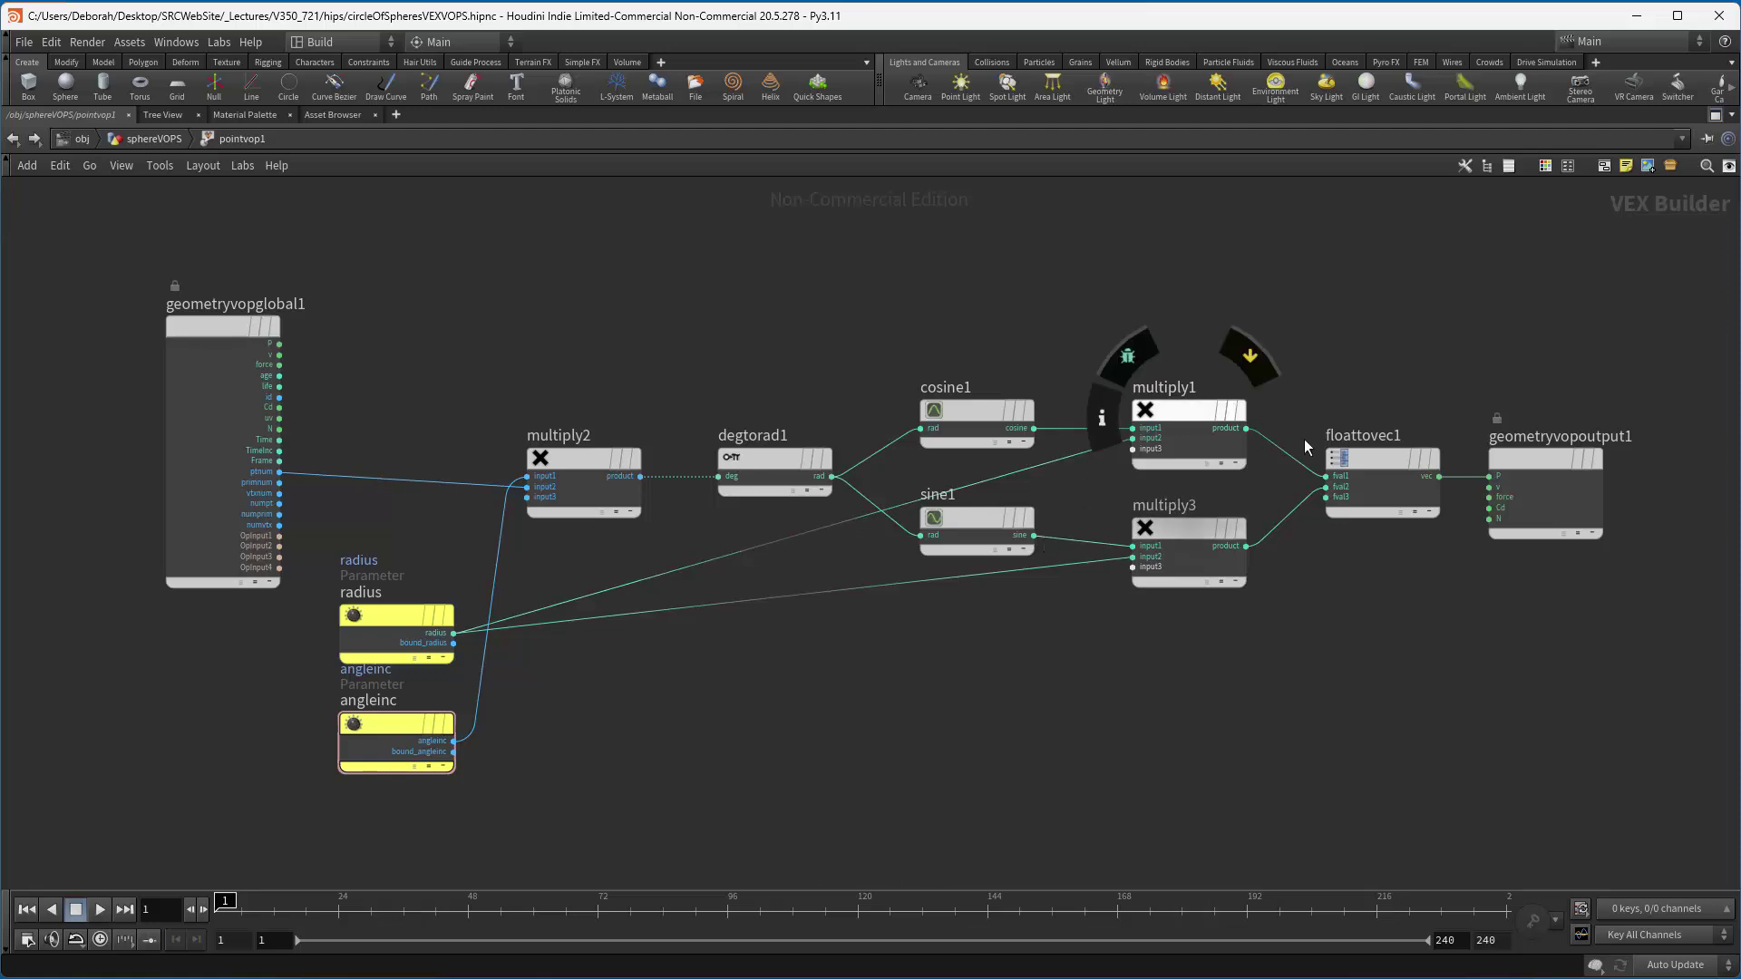
mouse_move(1540, 468)
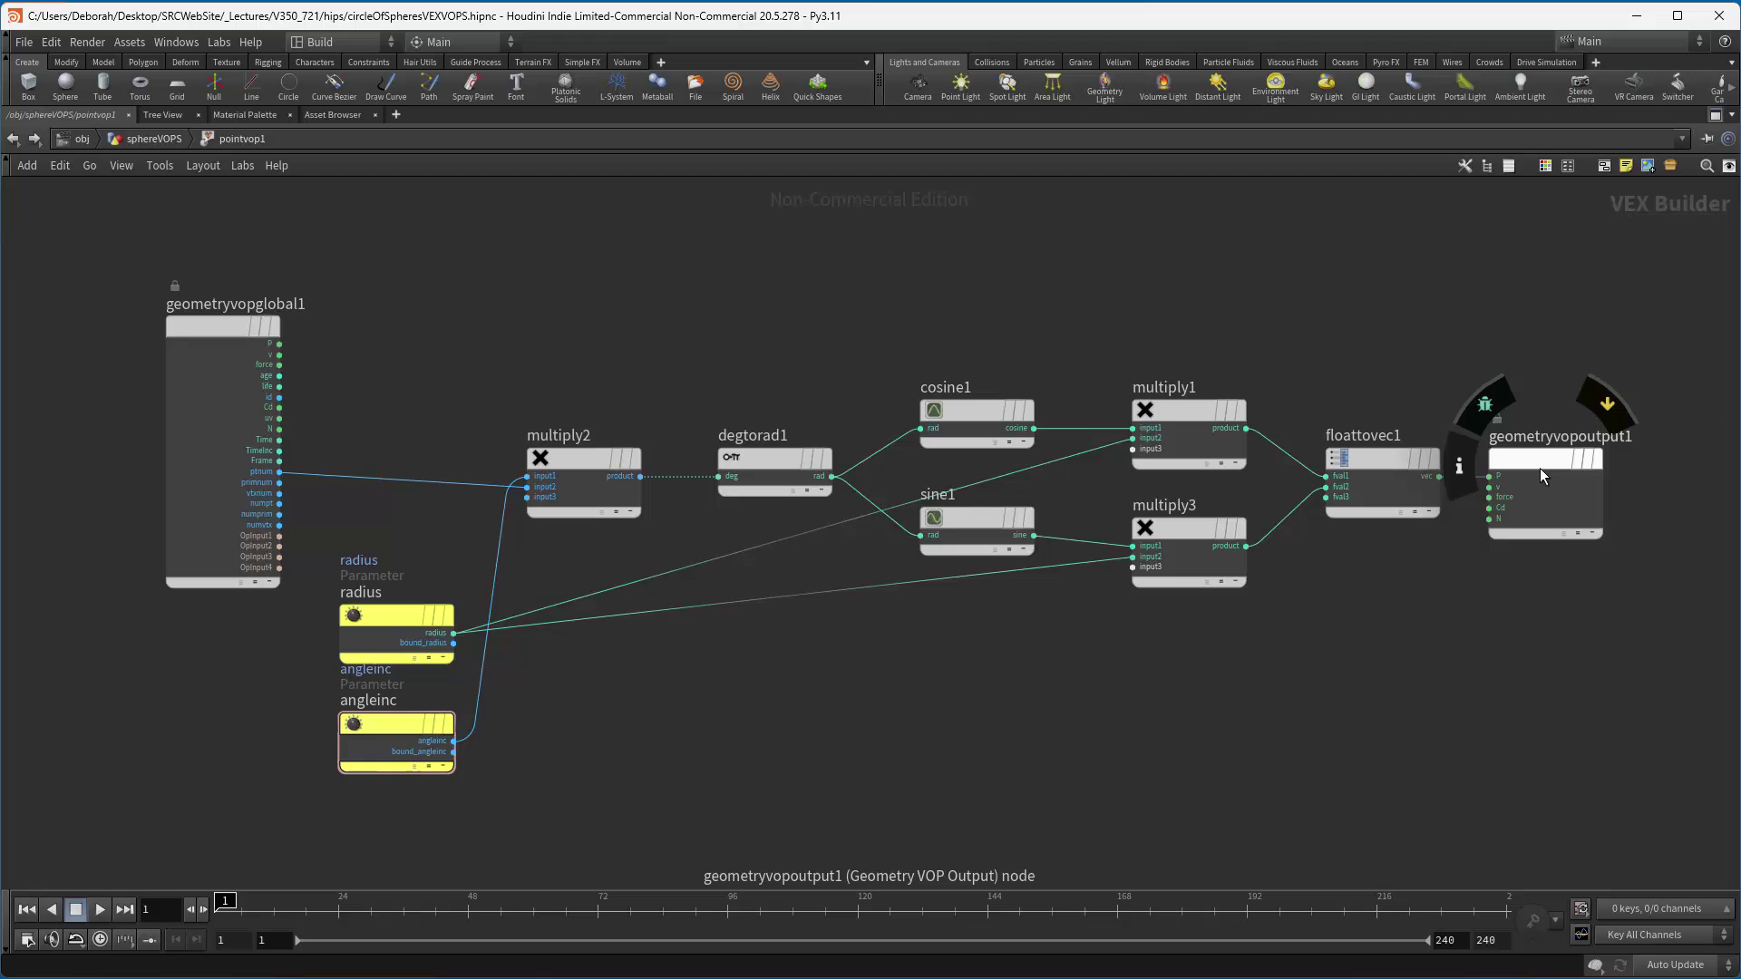
click(1717, 118)
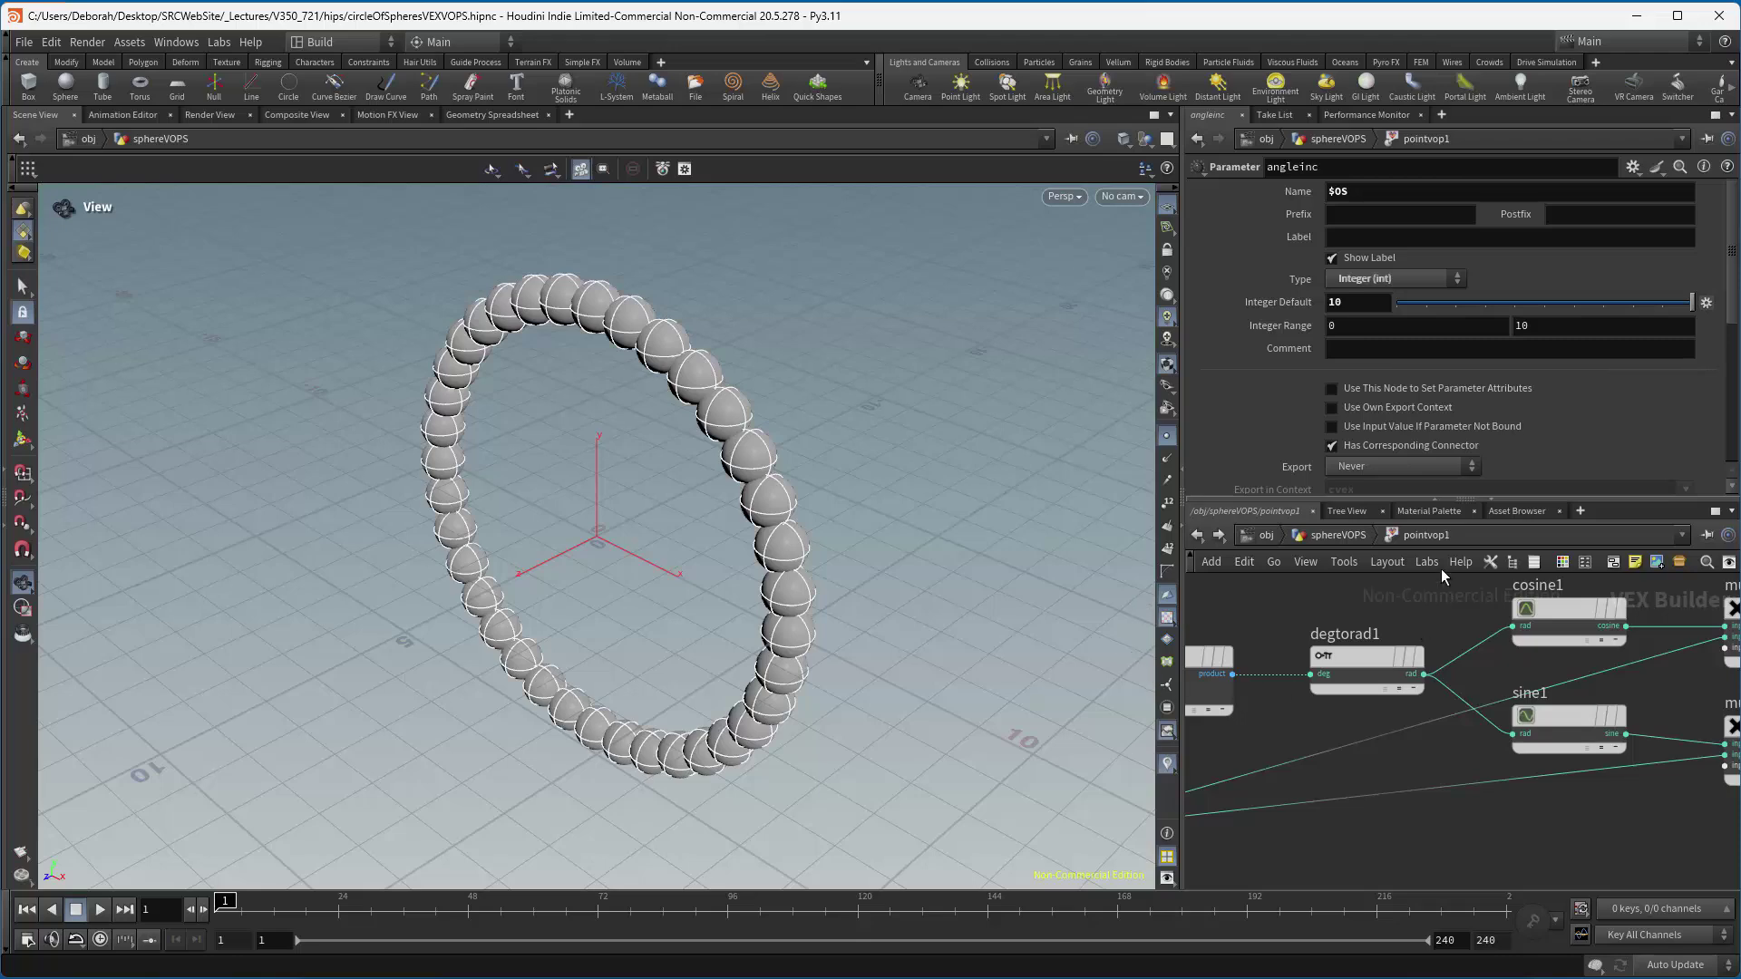
Go back up to the object level and enter the sphereVOPSDetails network.
click(1338, 535)
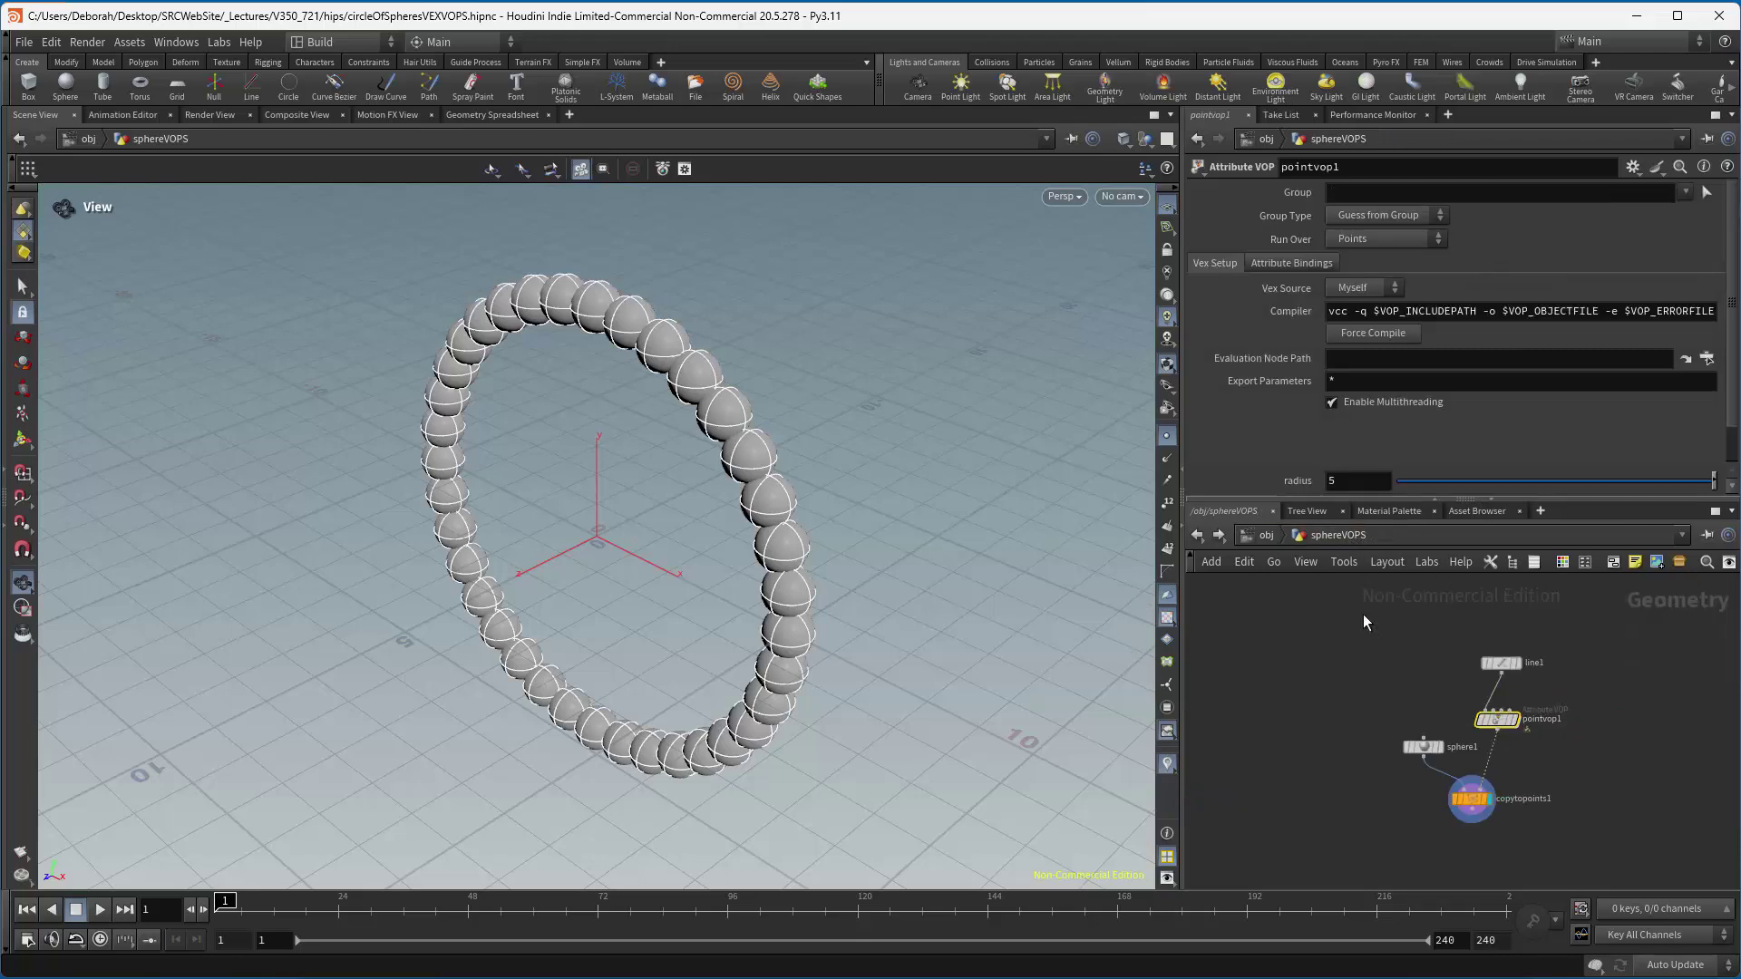
click(1345, 699)
click(1270, 535)
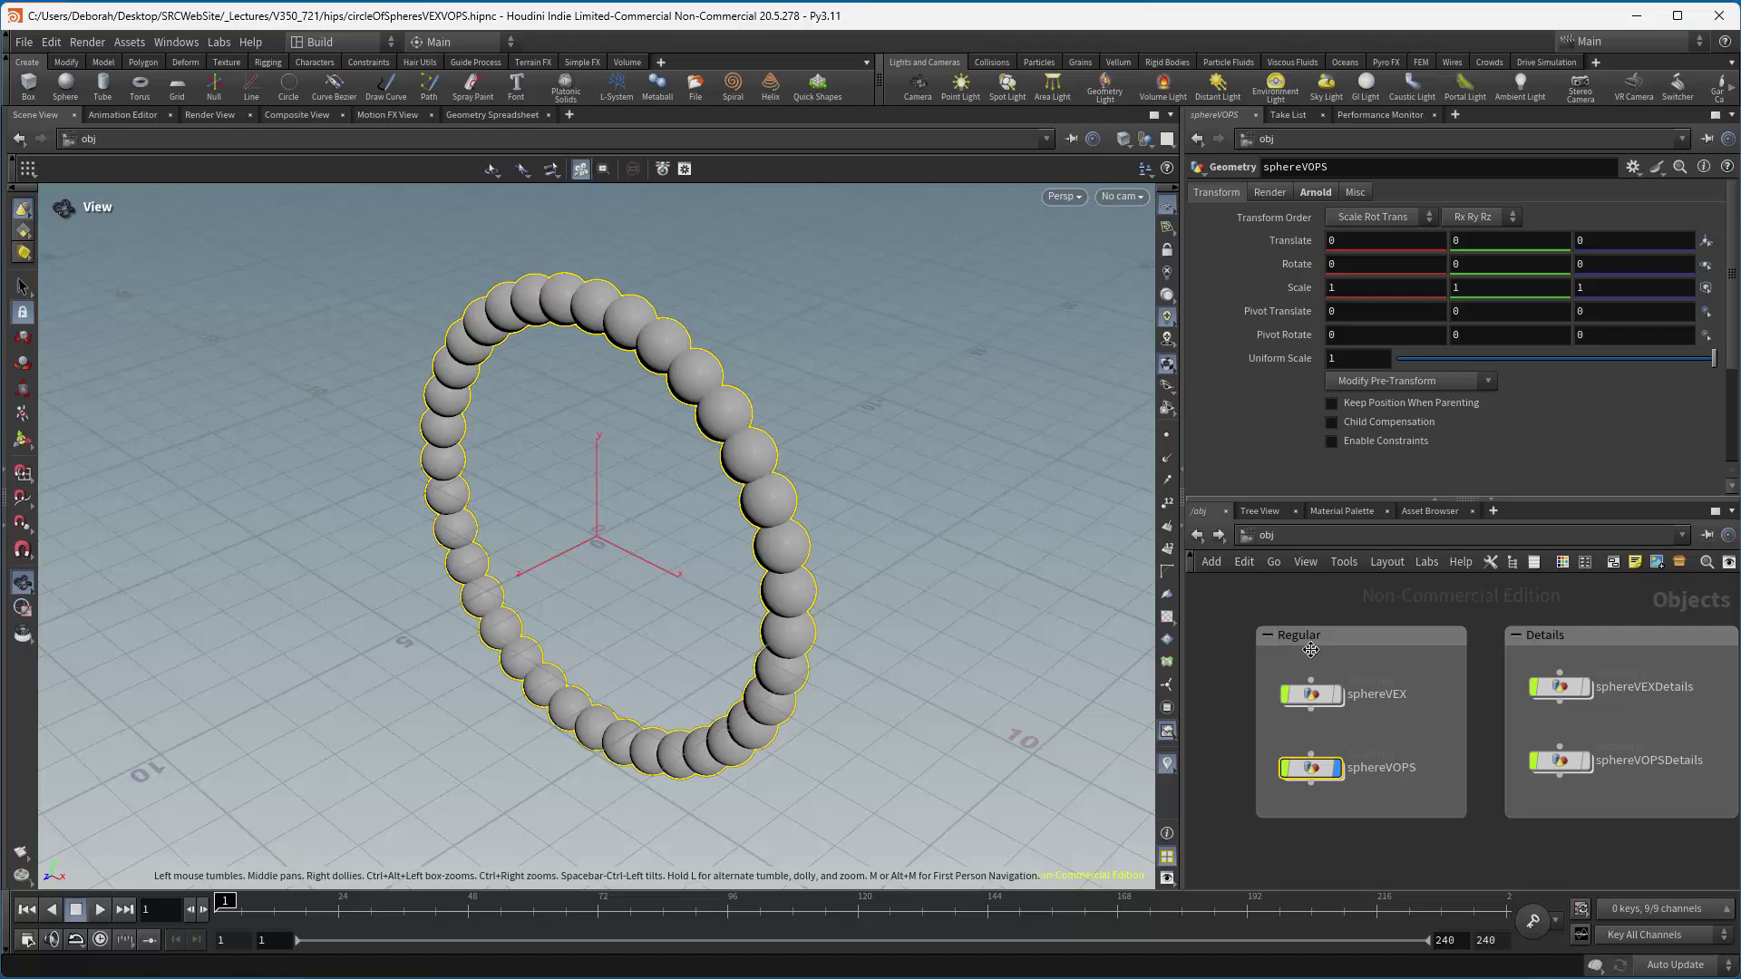
click(1340, 769)
click(1587, 766)
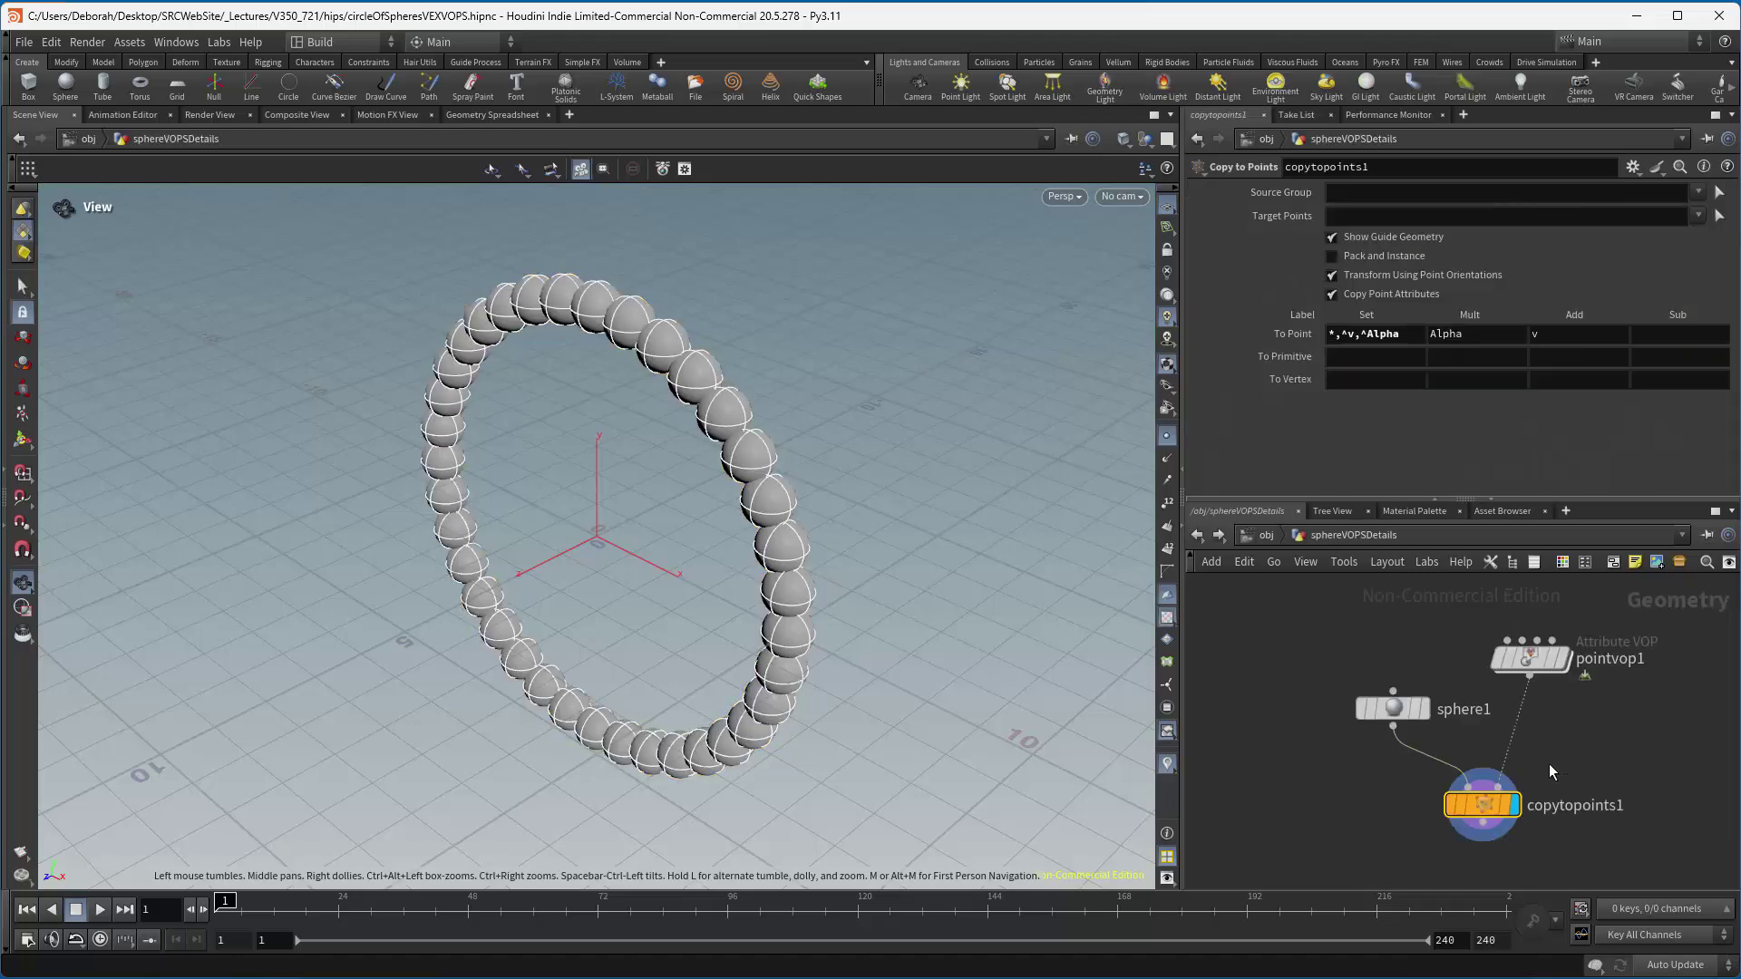
double_click(1549, 763)
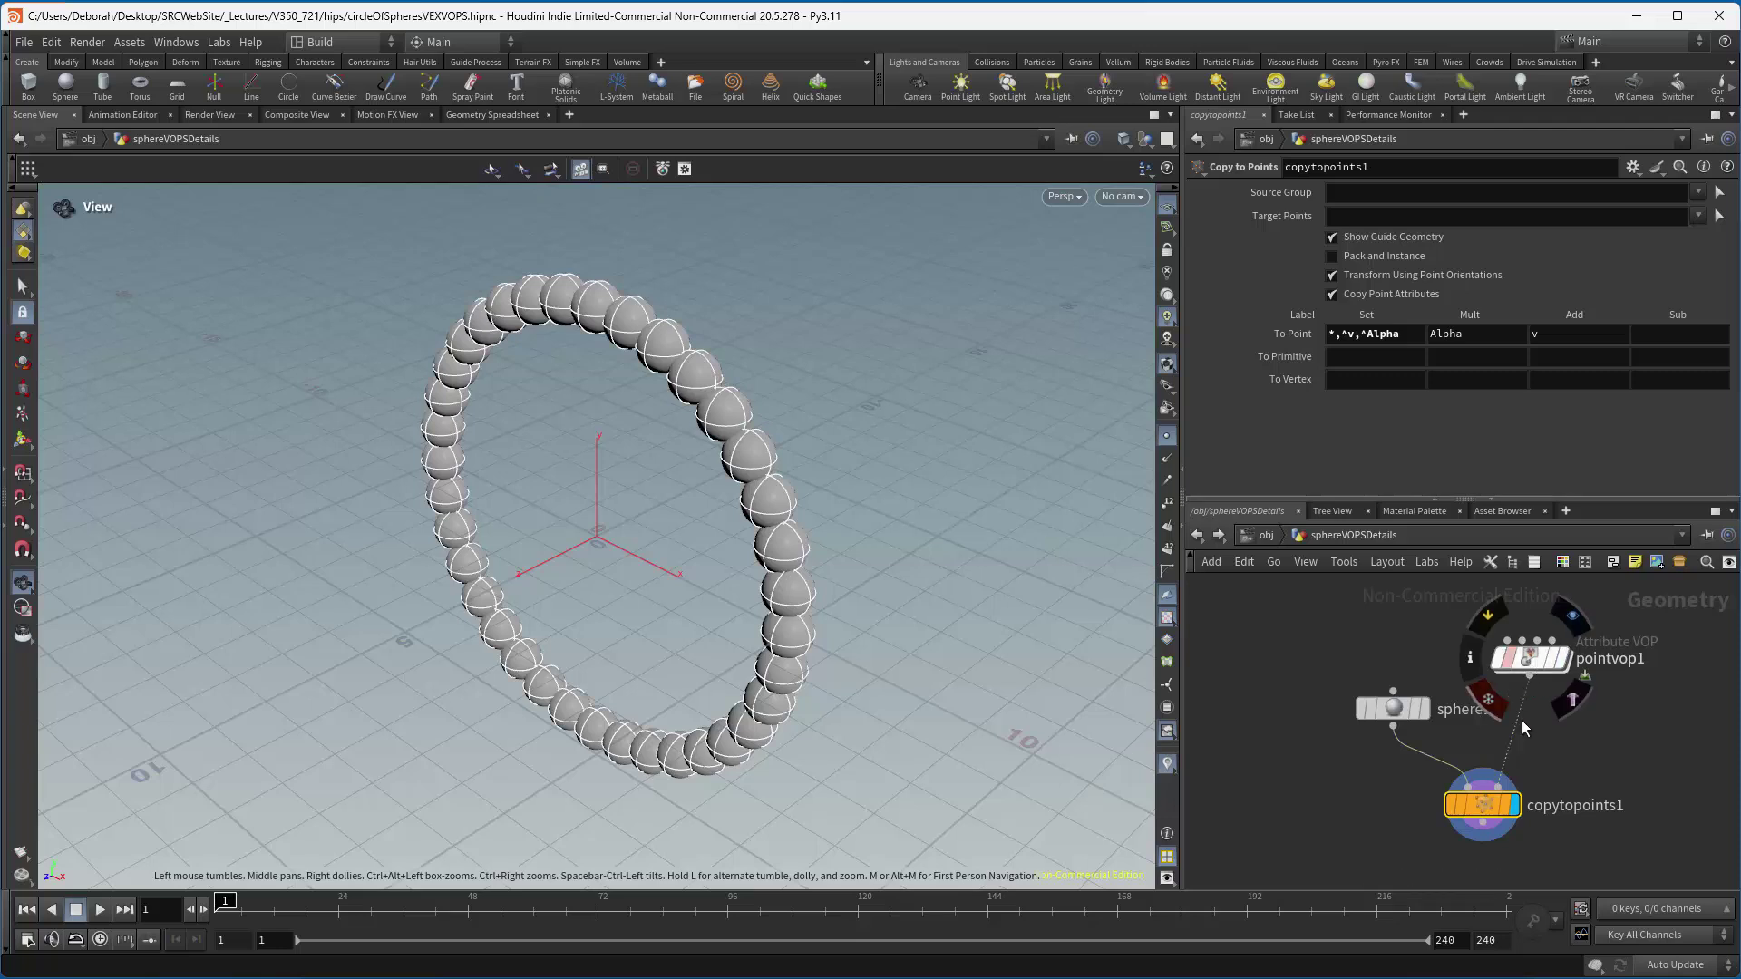
Check pointvop1's Run Over setting in sphereVOPSDetails and examine the for-loop VOP network inside it at full size.
click(1533, 660)
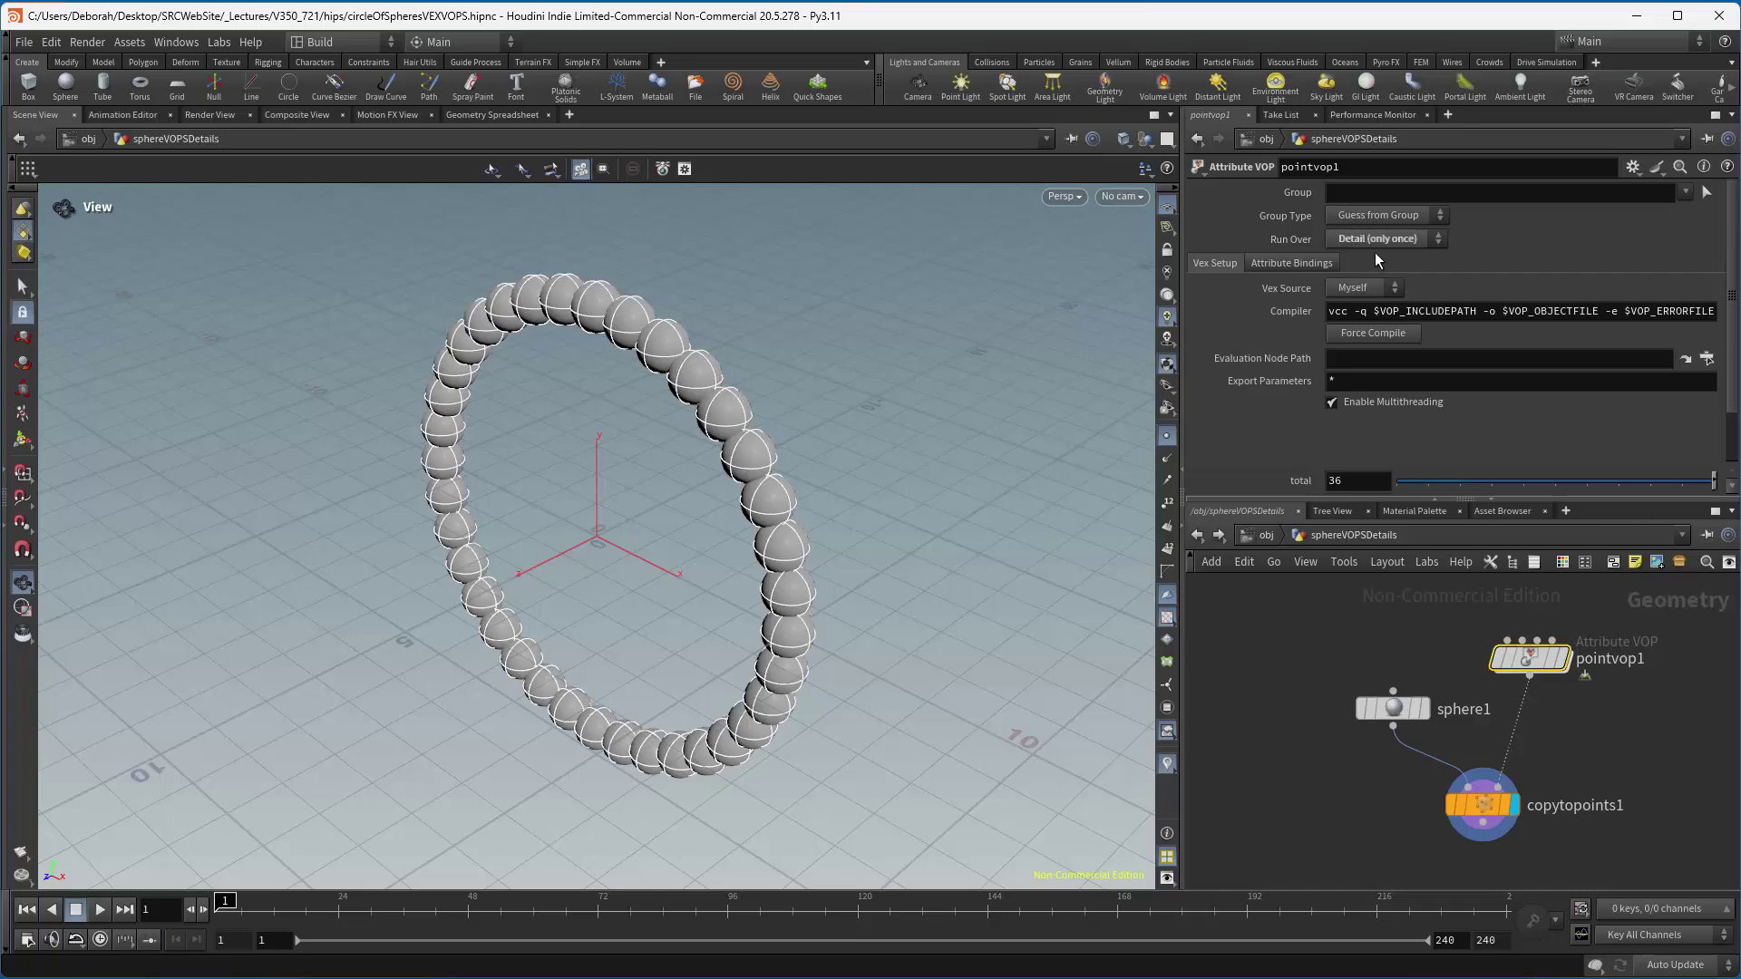
mouse_move(1532, 669)
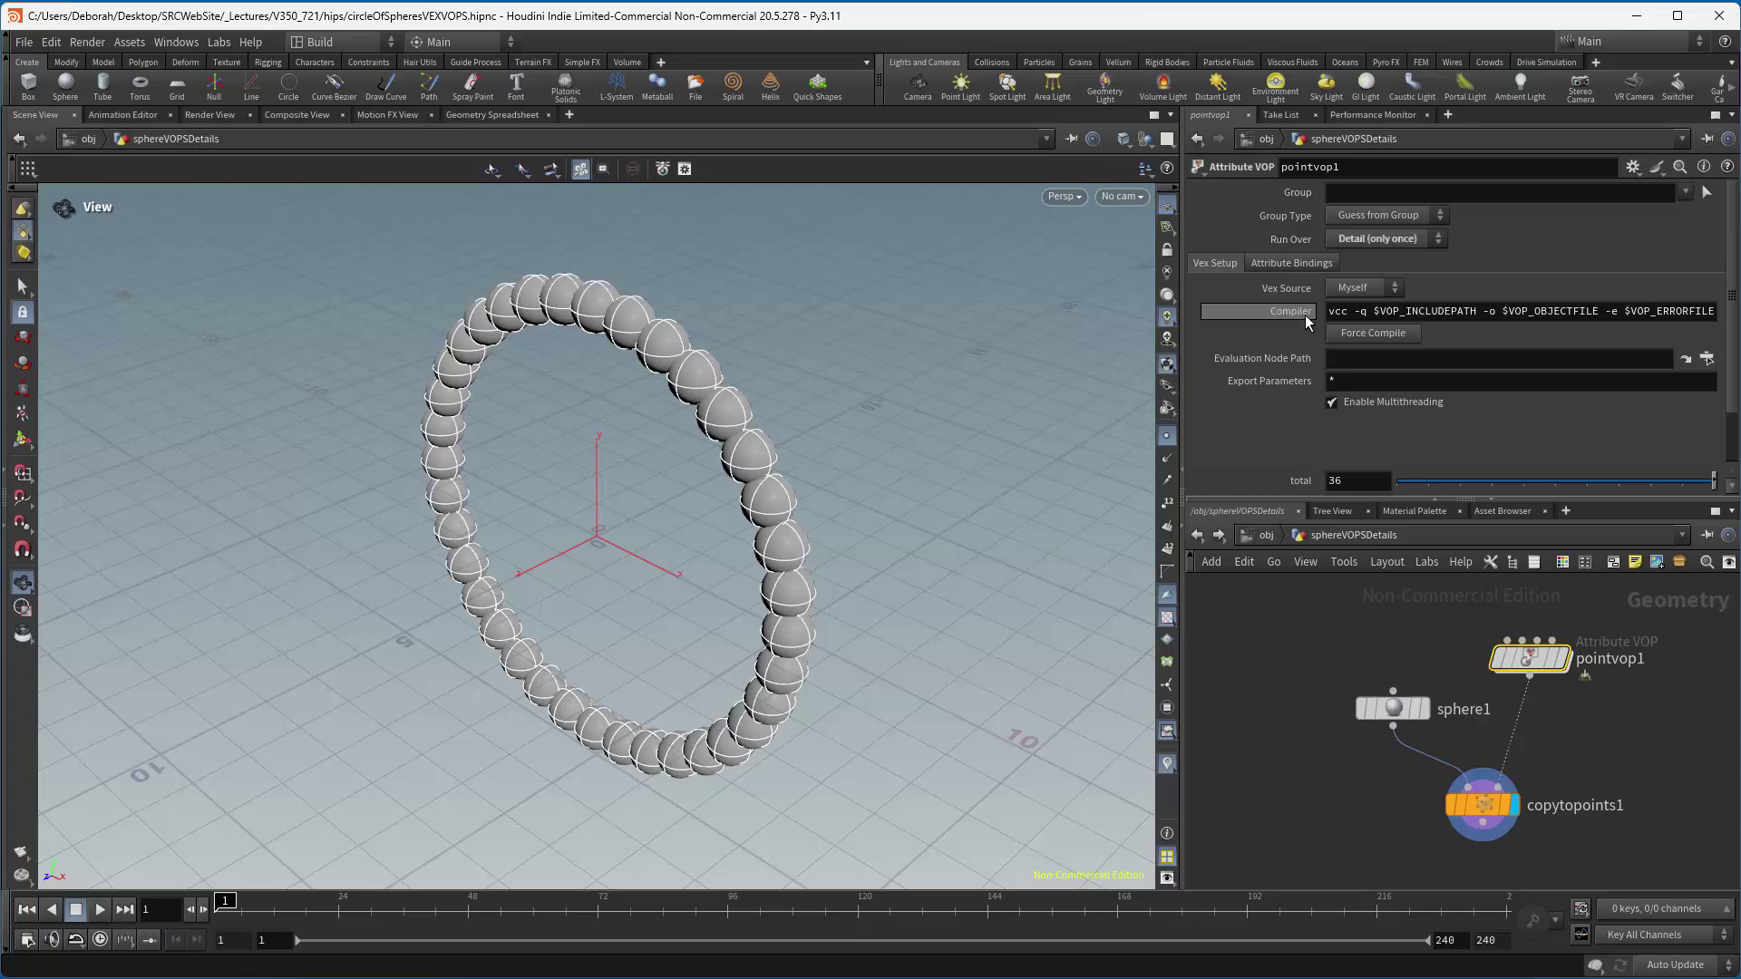
double_click(1530, 655)
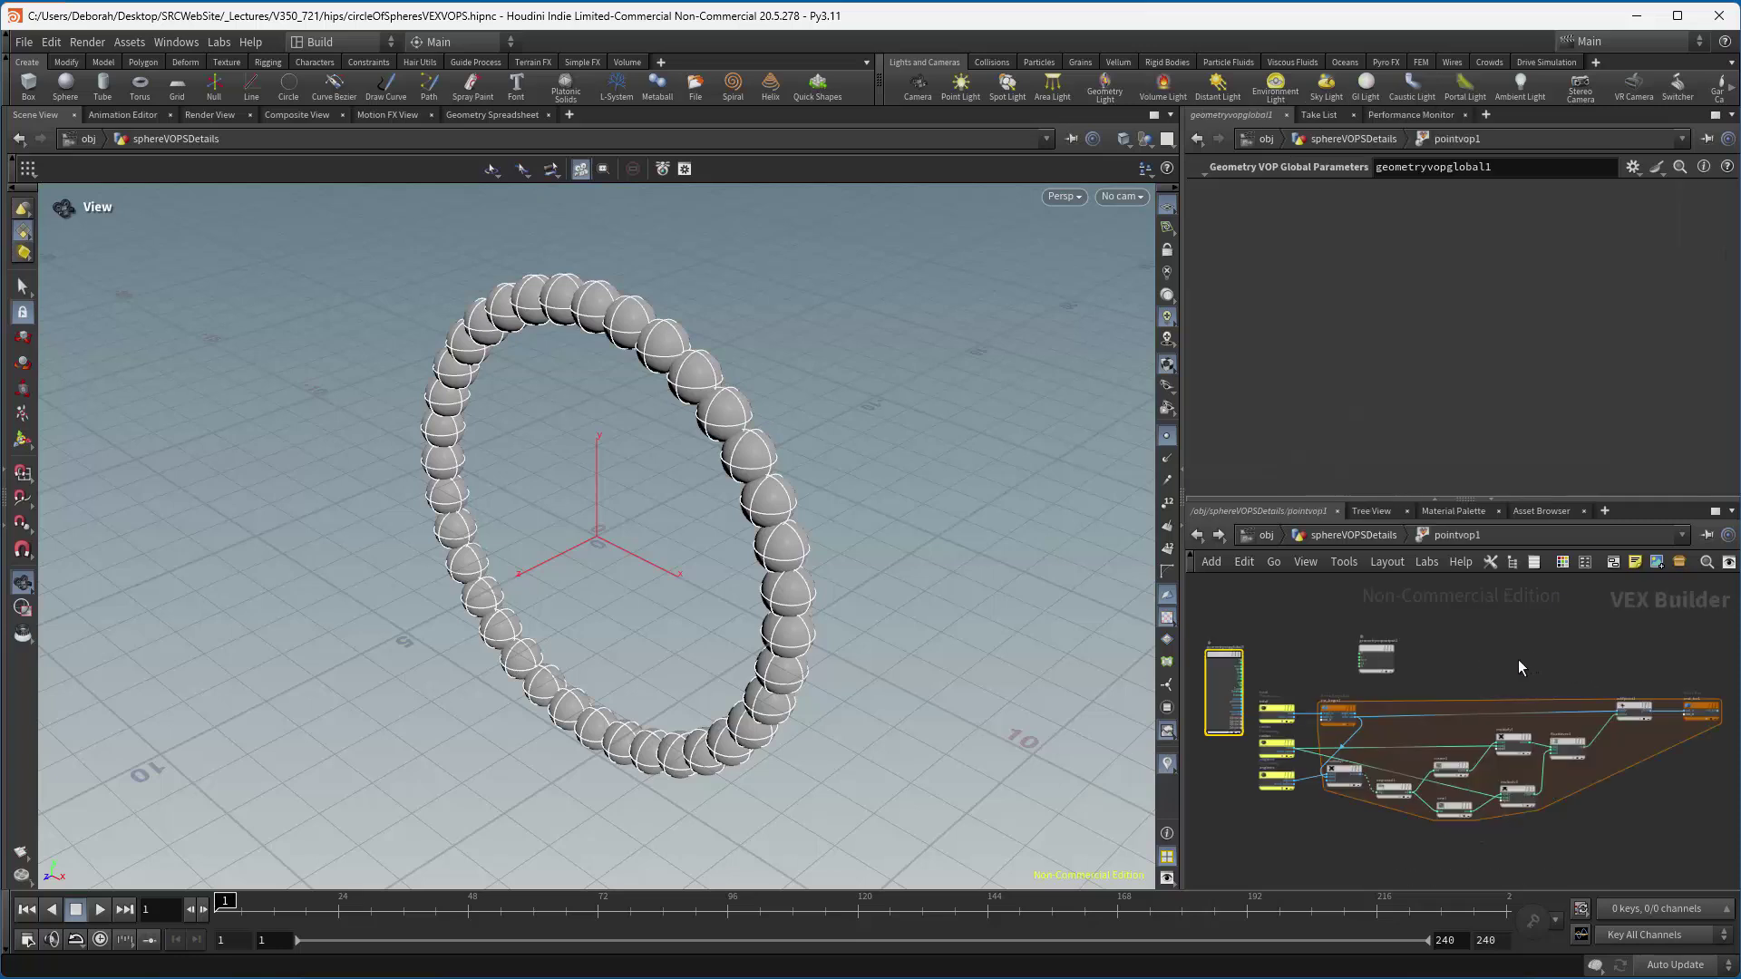
click(1714, 513)
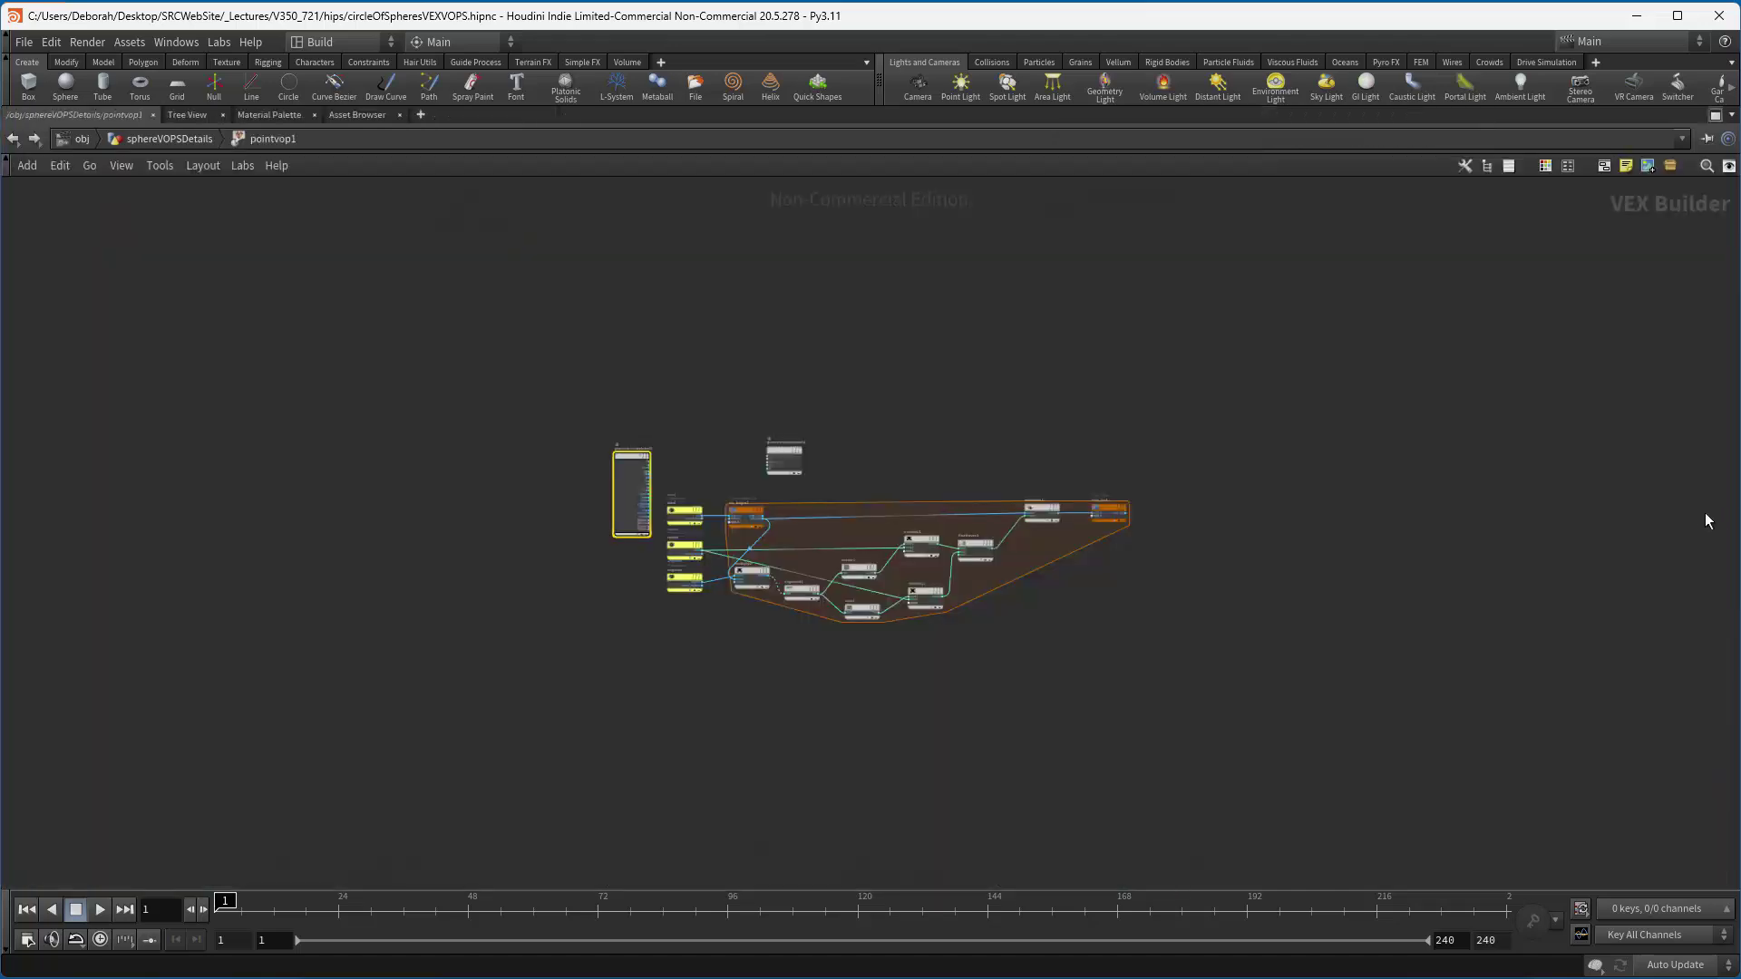
key(h)
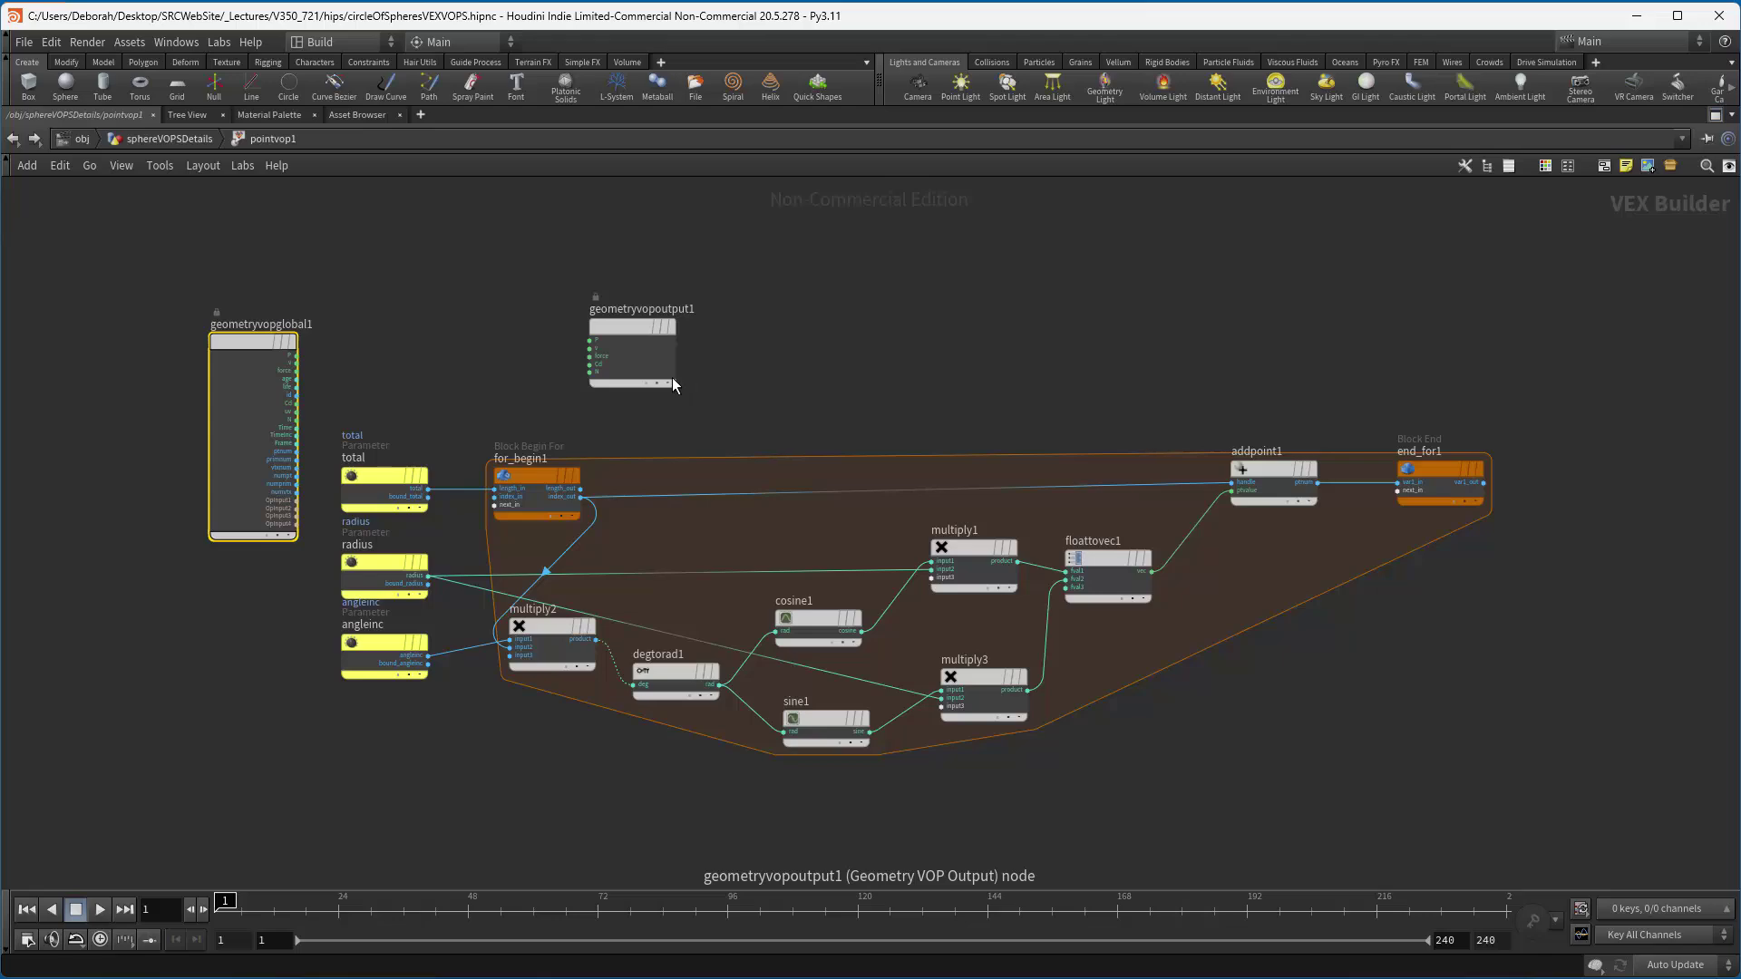
click(1714, 115)
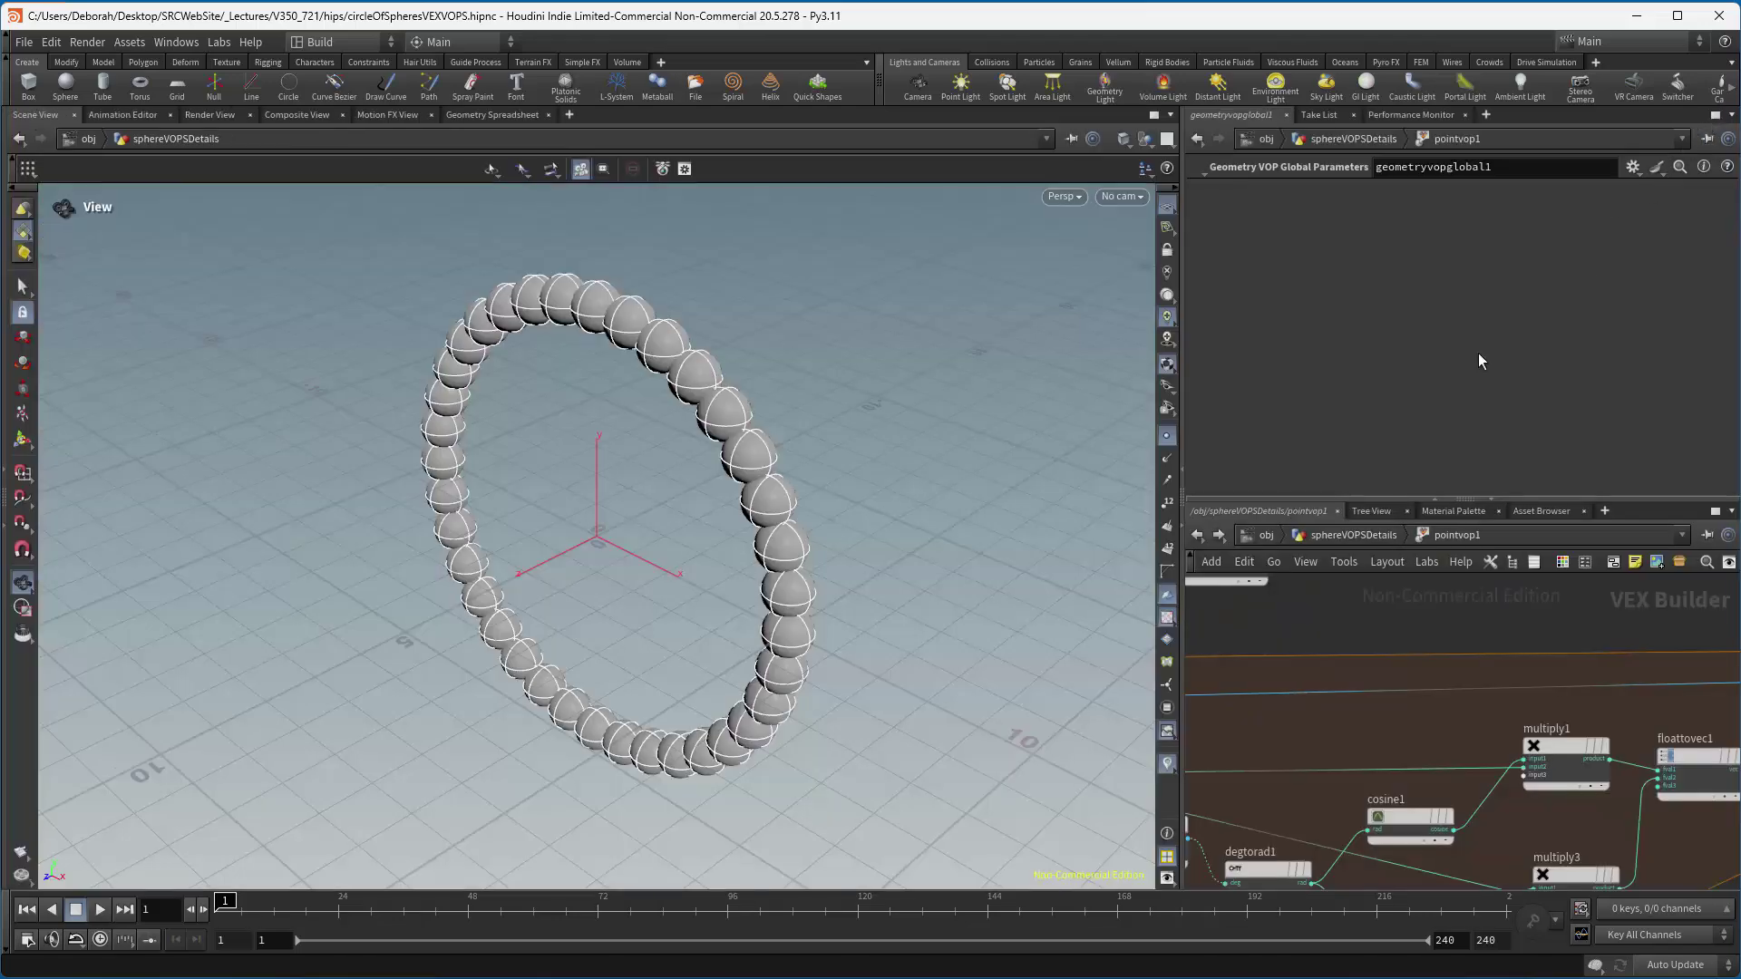
Return to the object level and enlarge the network editor pane in width and height.
click(1346, 533)
click(1267, 535)
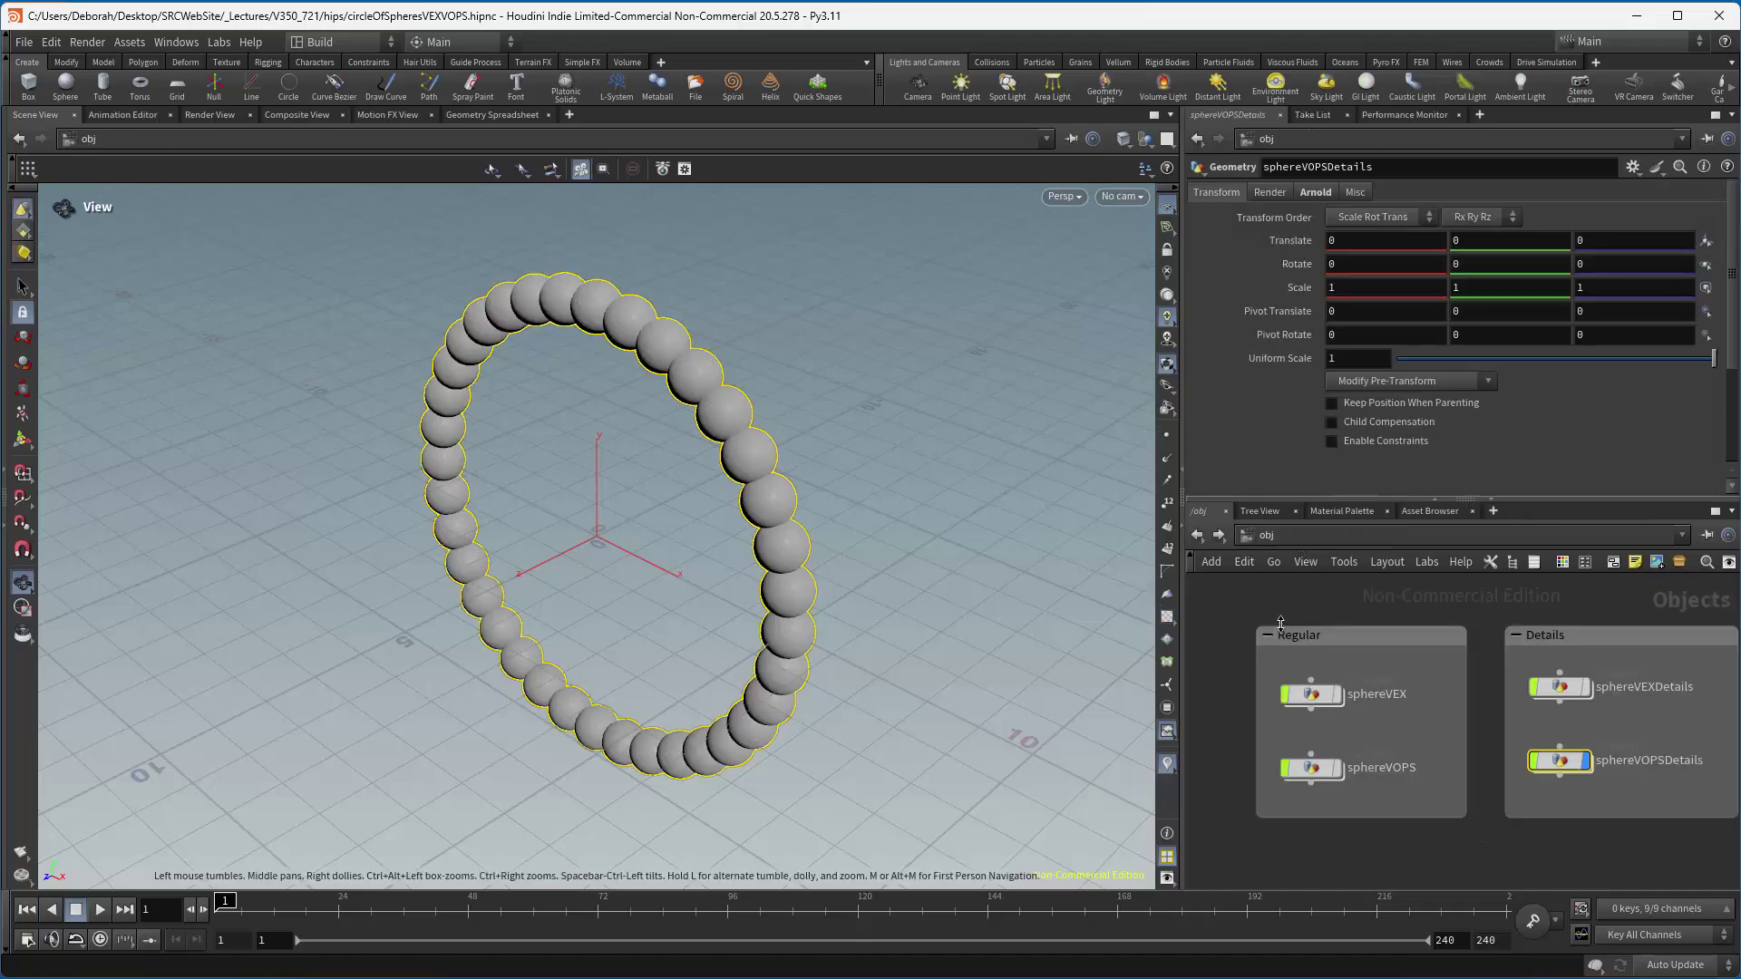
click(1229, 634)
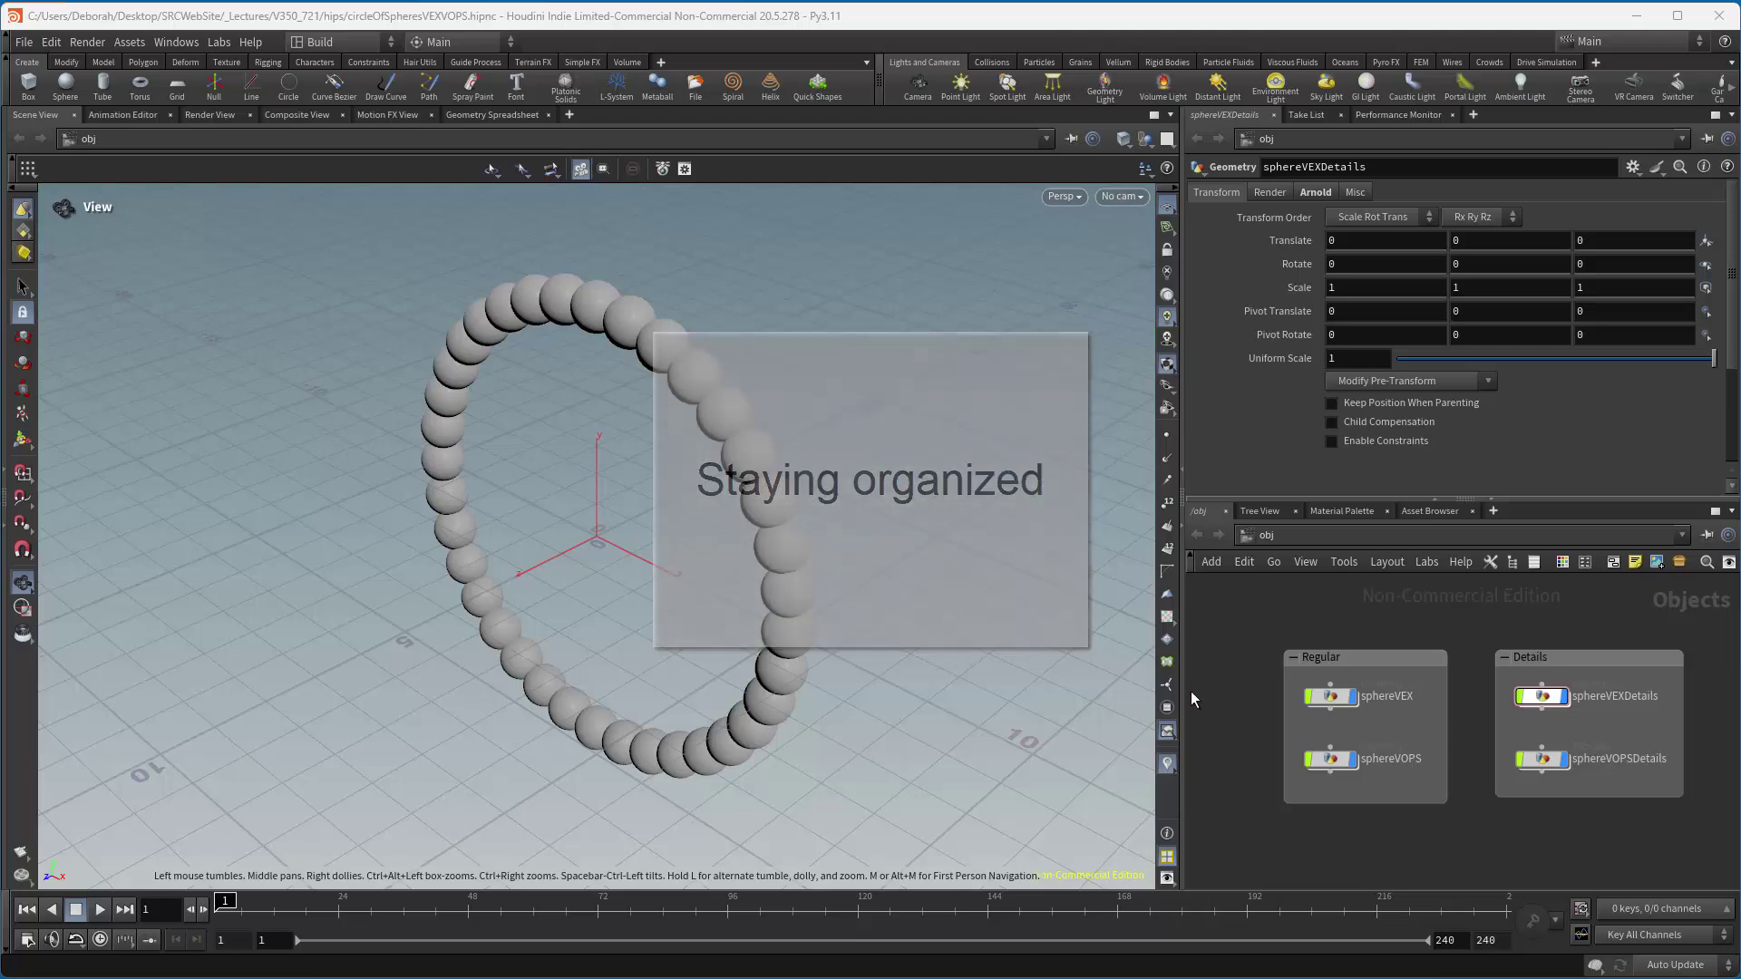
drag(1184, 691, 821, 680)
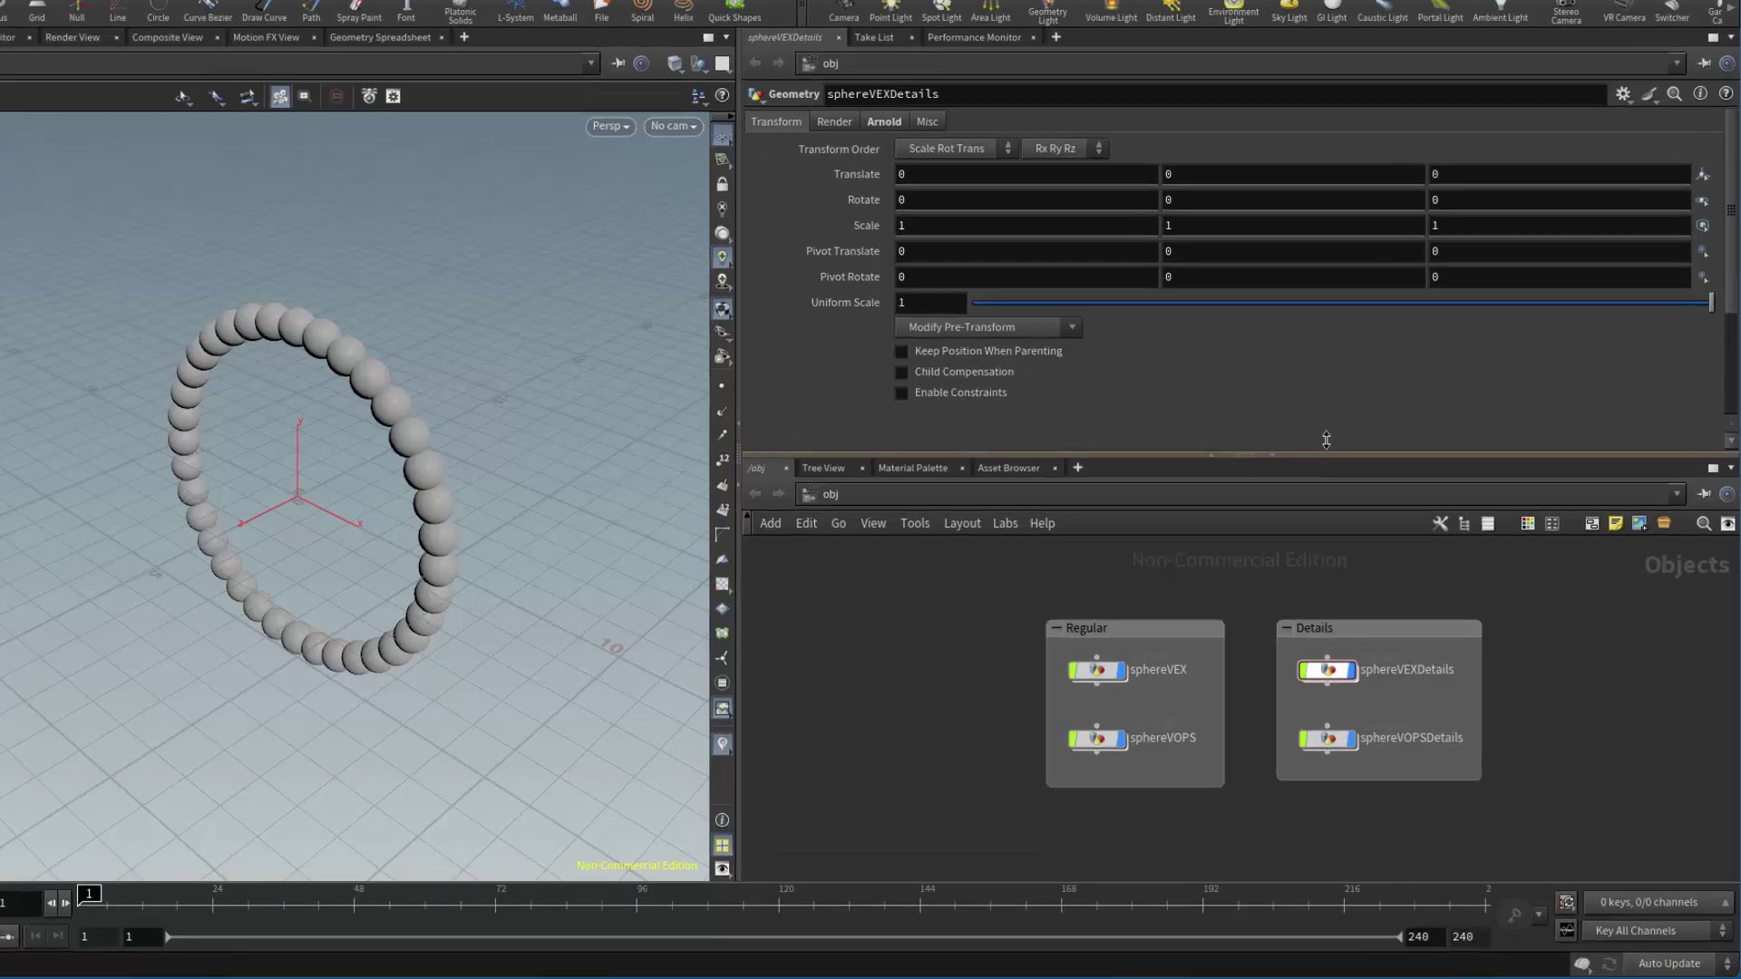
drag(1364, 498, 1337, 413)
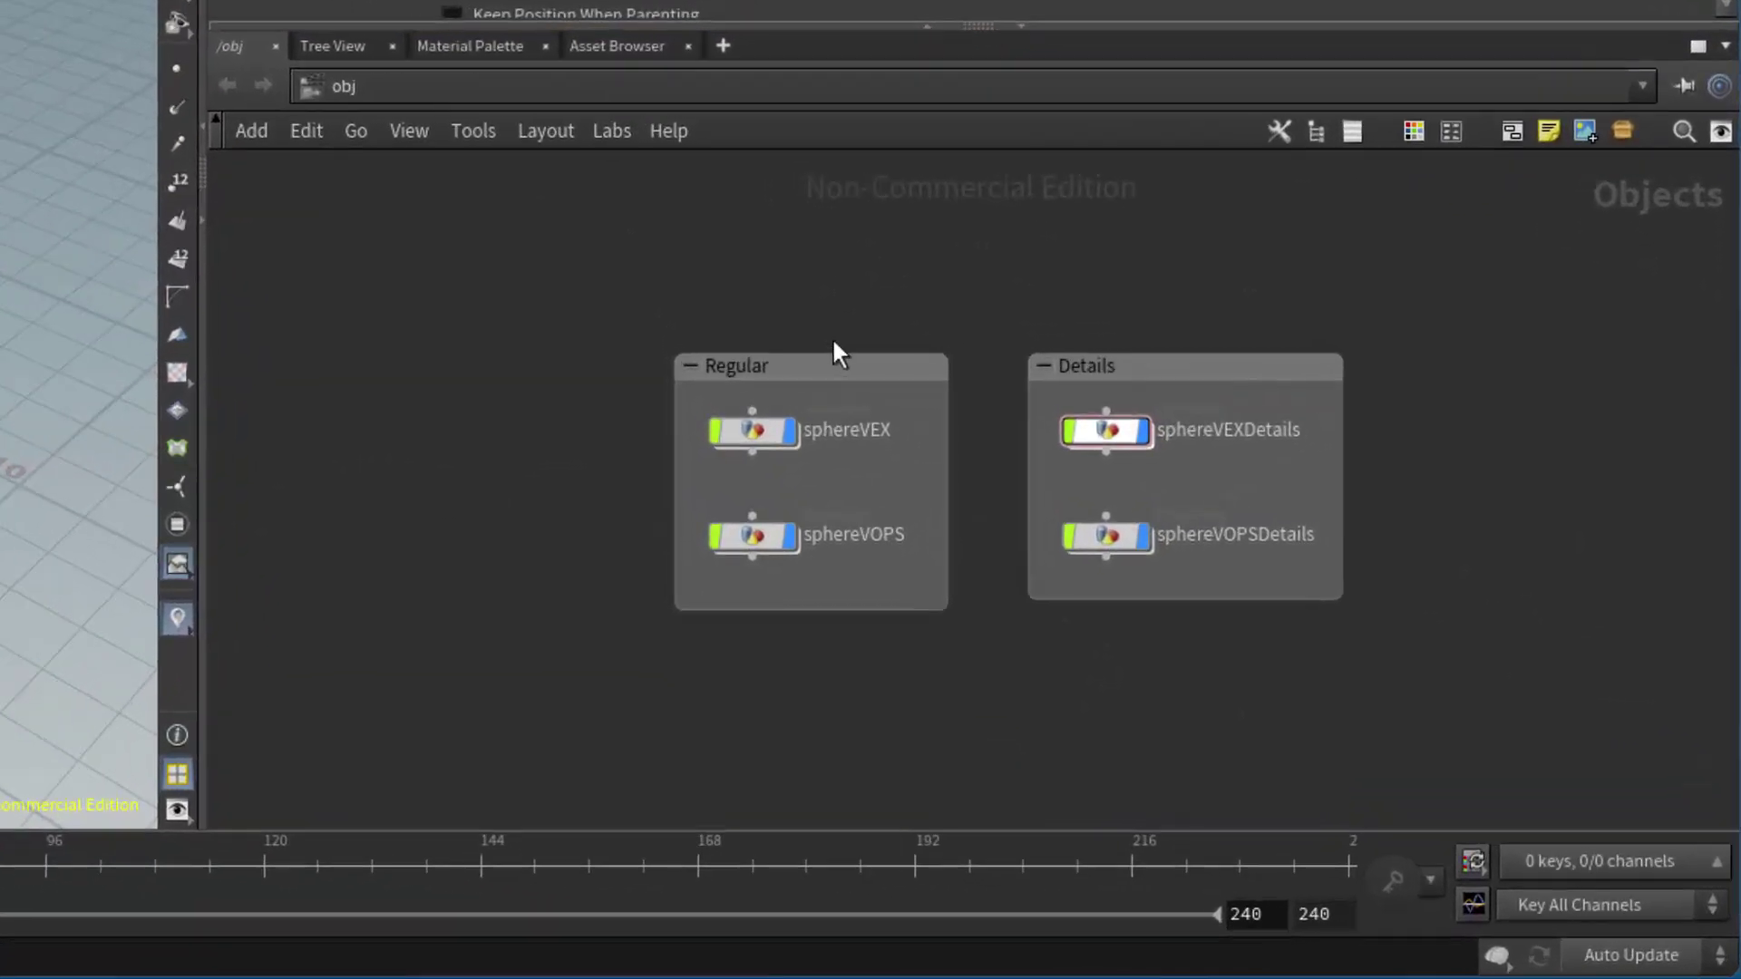
Delete the Regular and Details network boxes while keeping the sphere nodes inside them.
click(837, 358)
key(Delete)
click(1179, 371)
key(Delete)
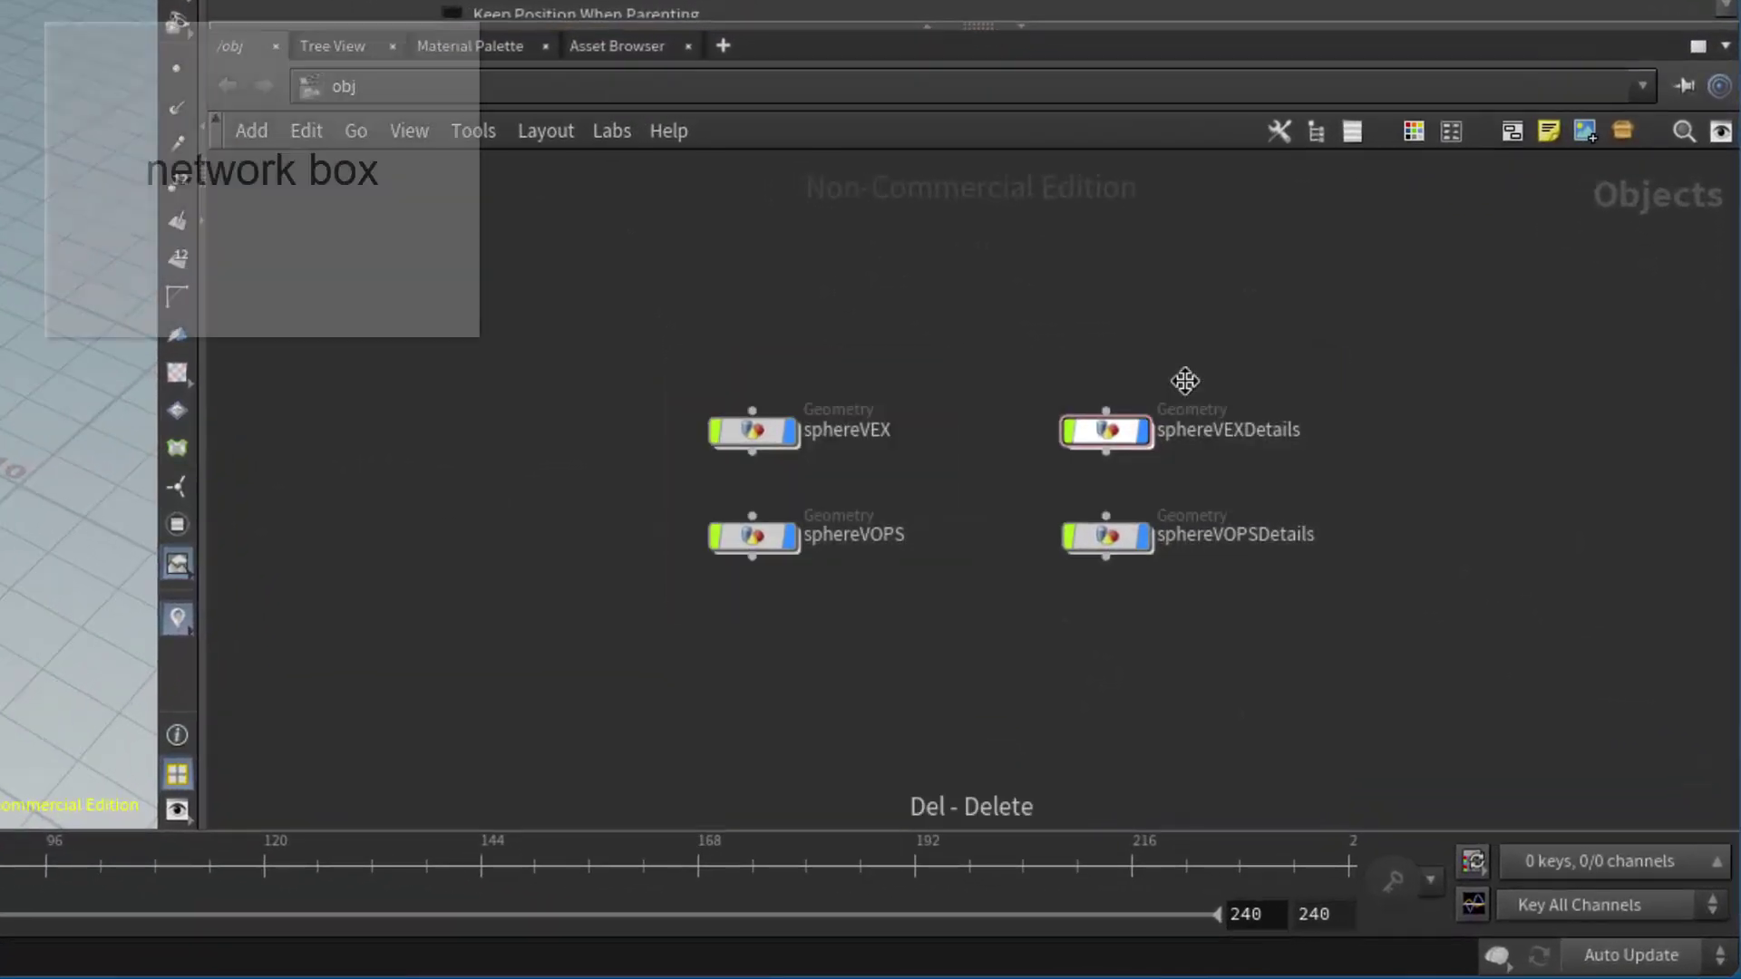
Enclose the sphereVEX and sphereVOPS nodes together in a new network box.
key(shift+o)
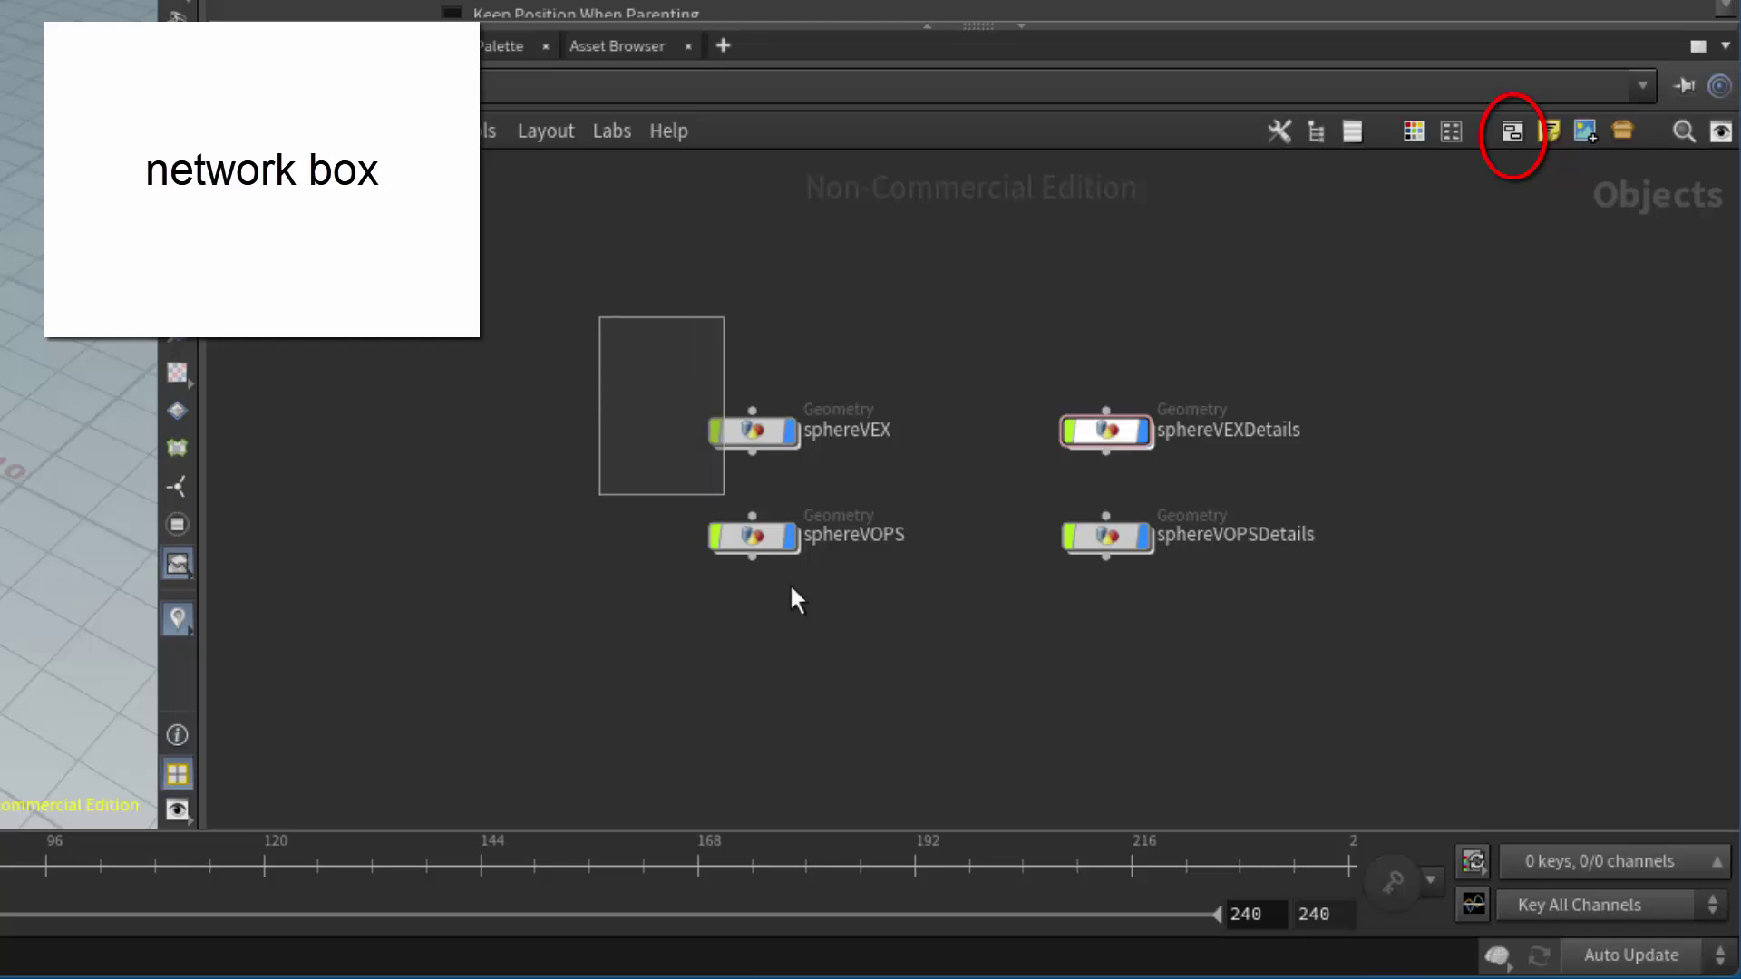
drag(791, 588, 943, 704)
click(1507, 134)
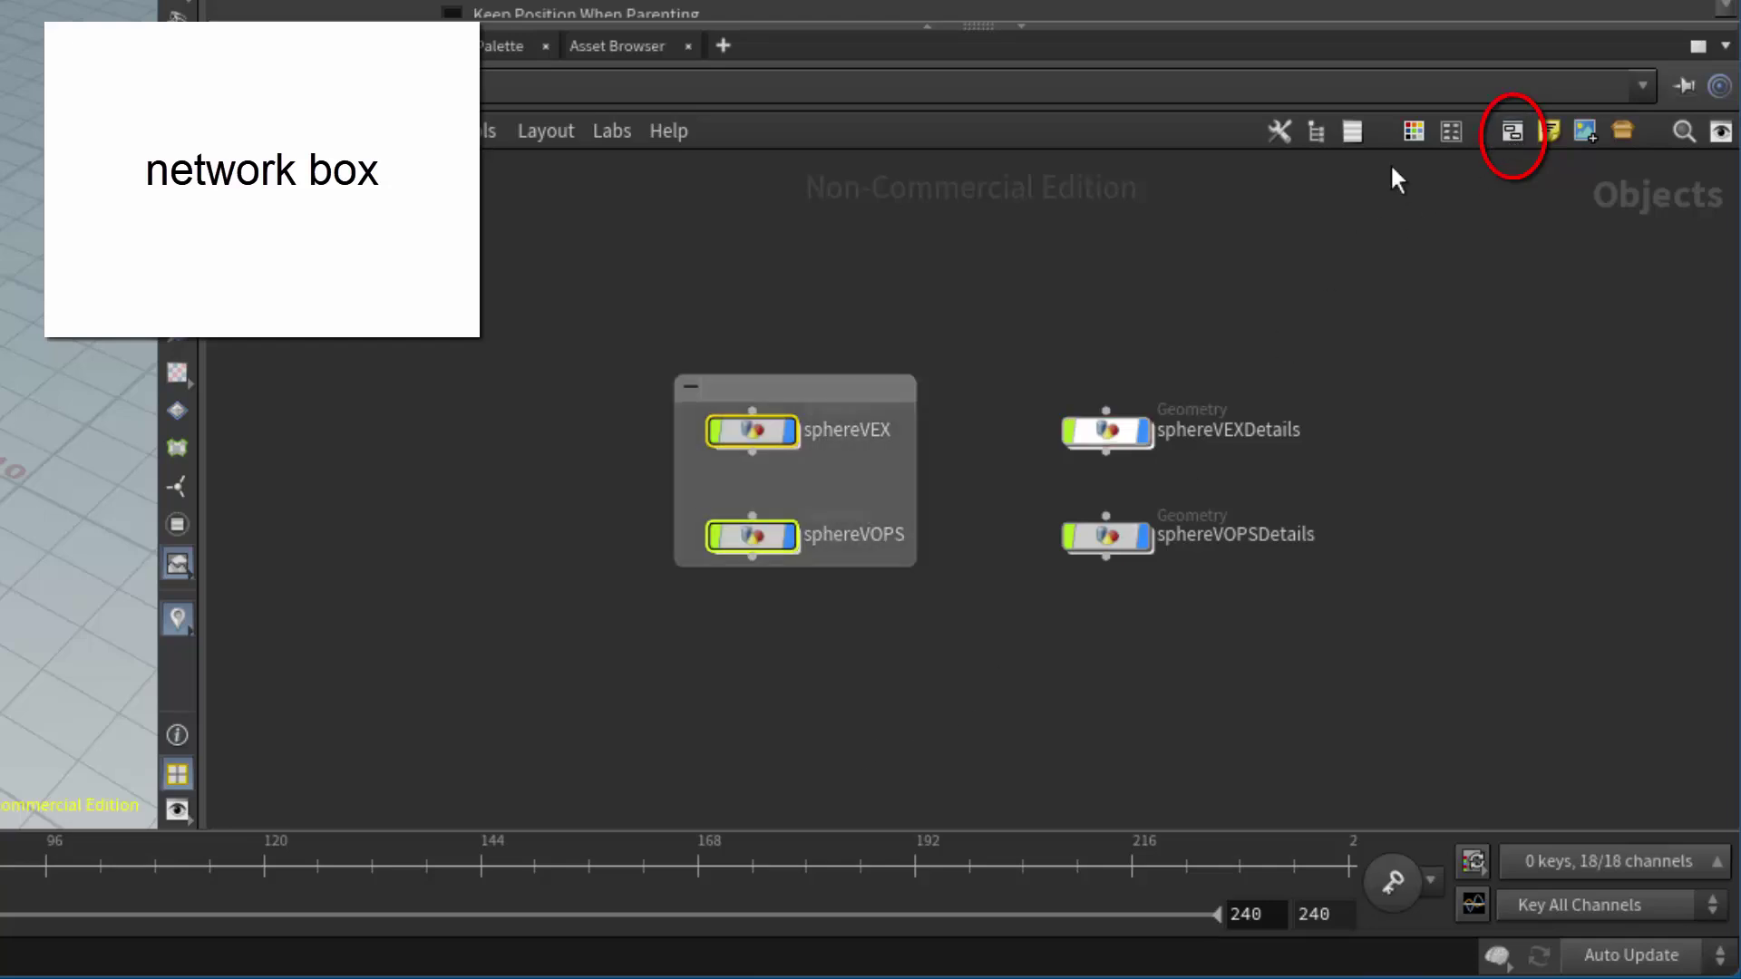
Add a sticky note beside the network box with the text "STAY ORGANIZED".
click(1549, 132)
drag(1113, 269, 443, 381)
click(405, 474)
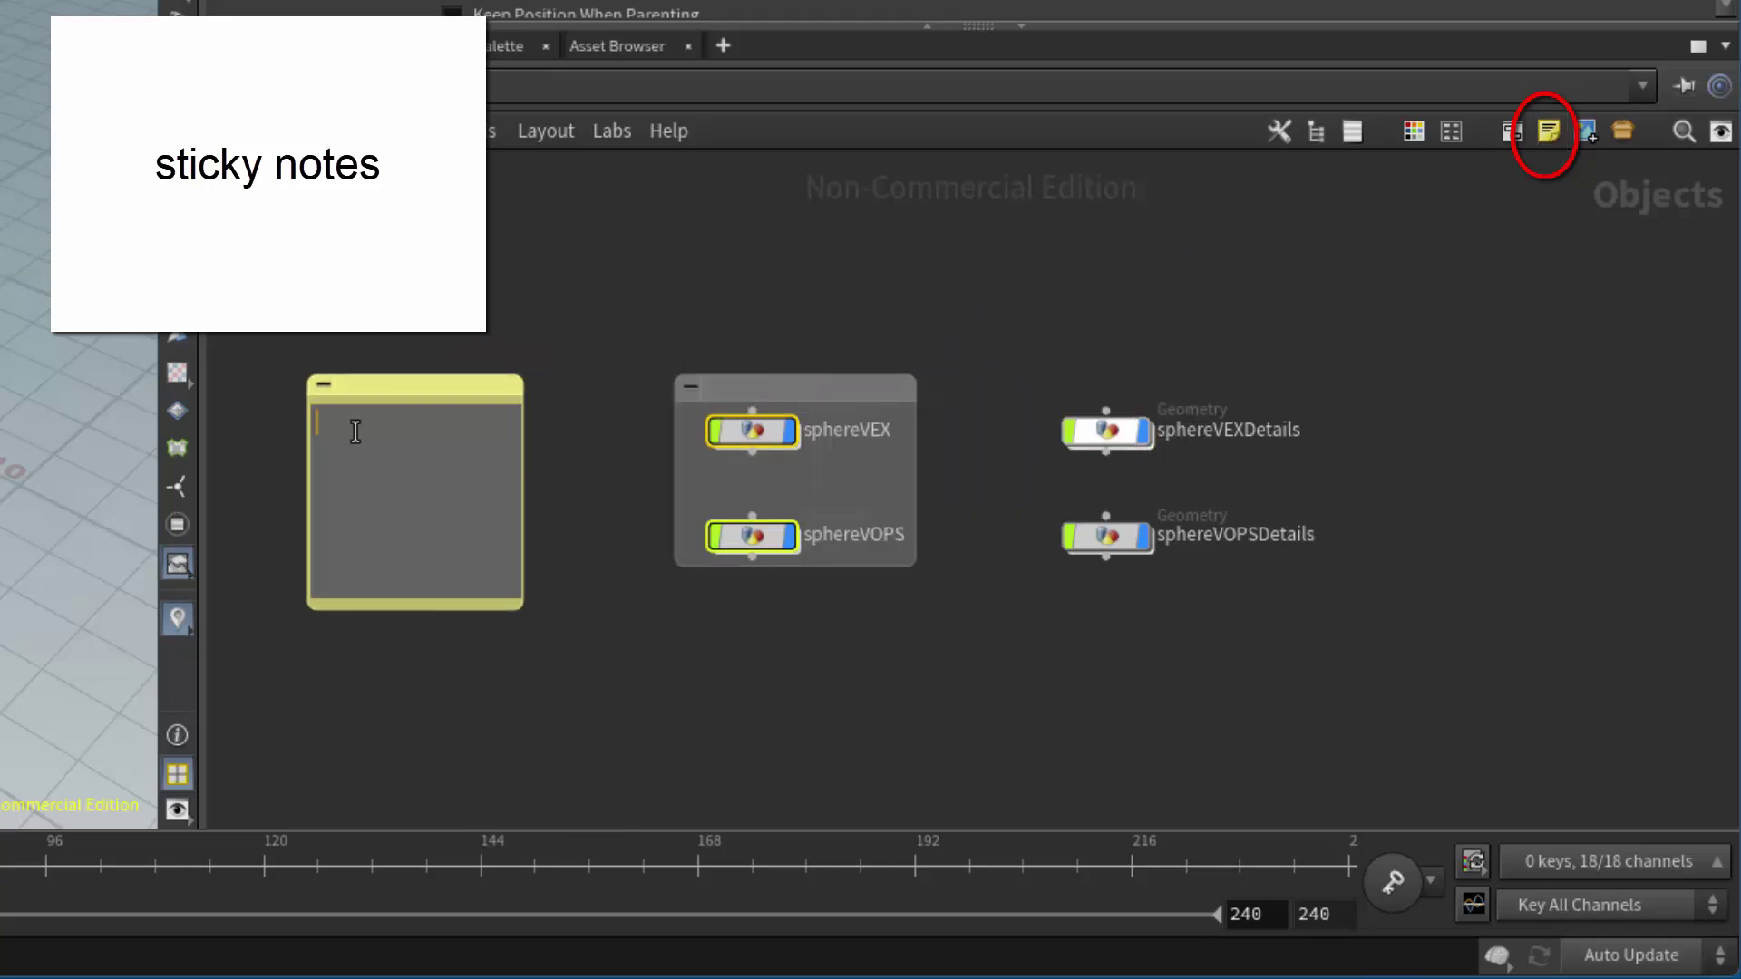
text(STAY ORGANIZED)
key(Return)
Enlarge the sticky note's text and shorten the note so it sits clear above the sphereVEX network box.
right_click(448, 381)
mouse_move(521, 585)
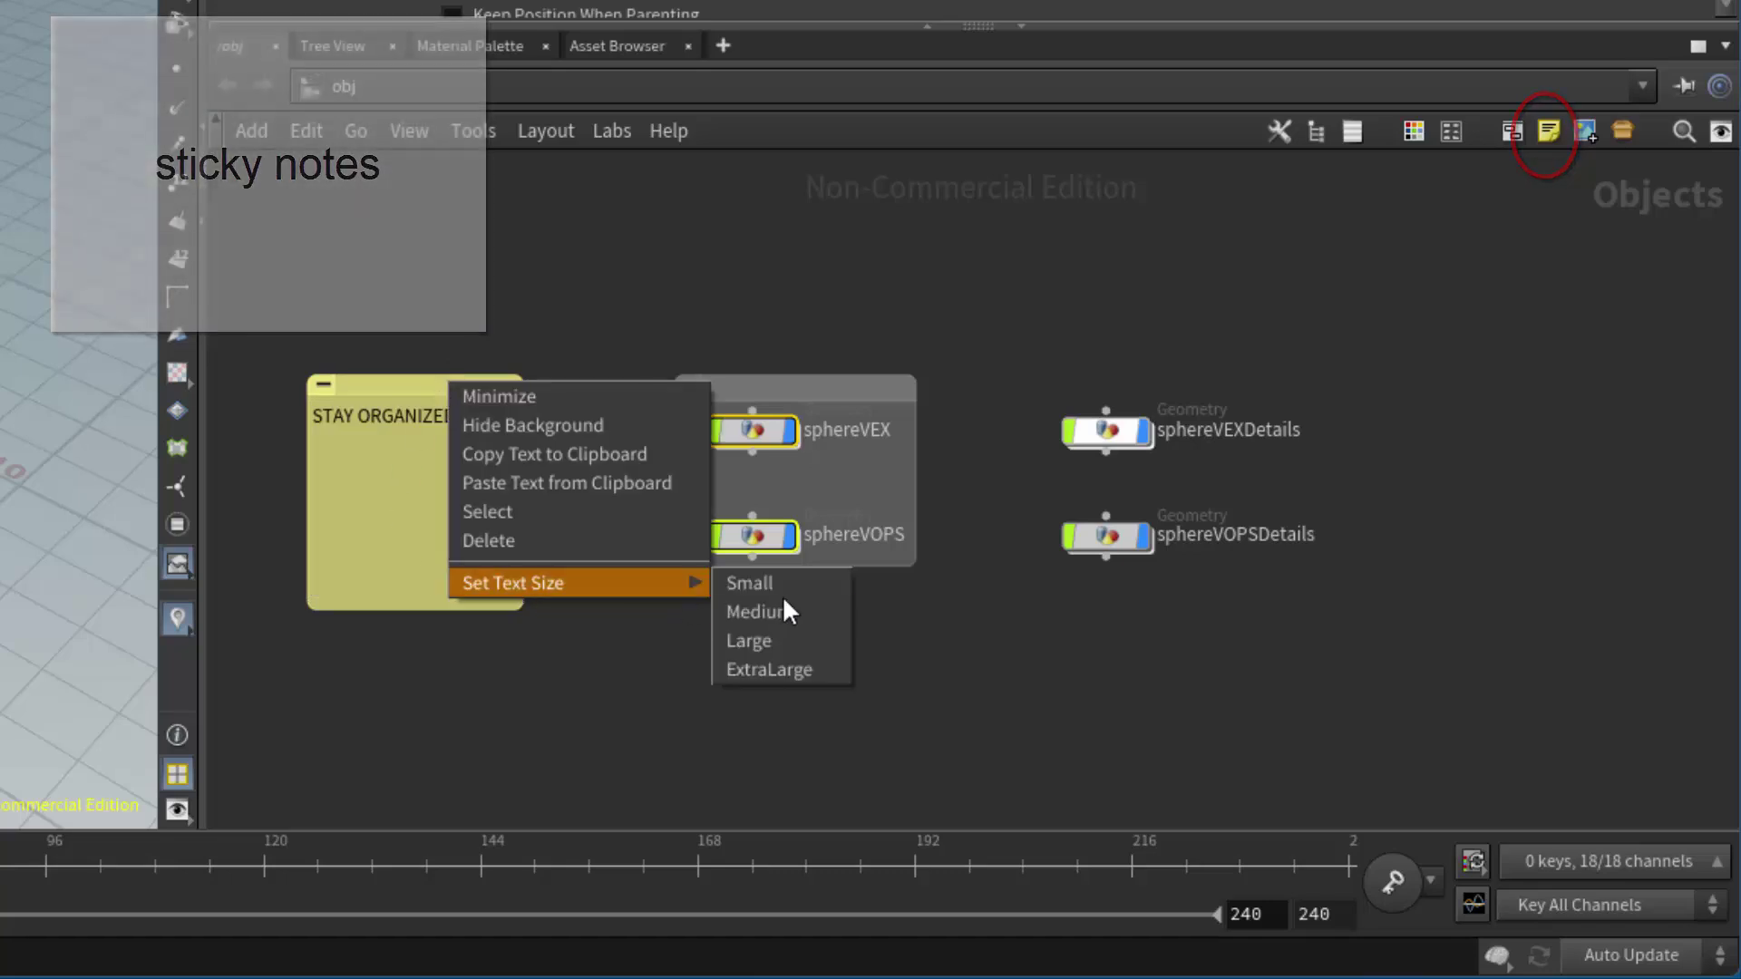
click(793, 612)
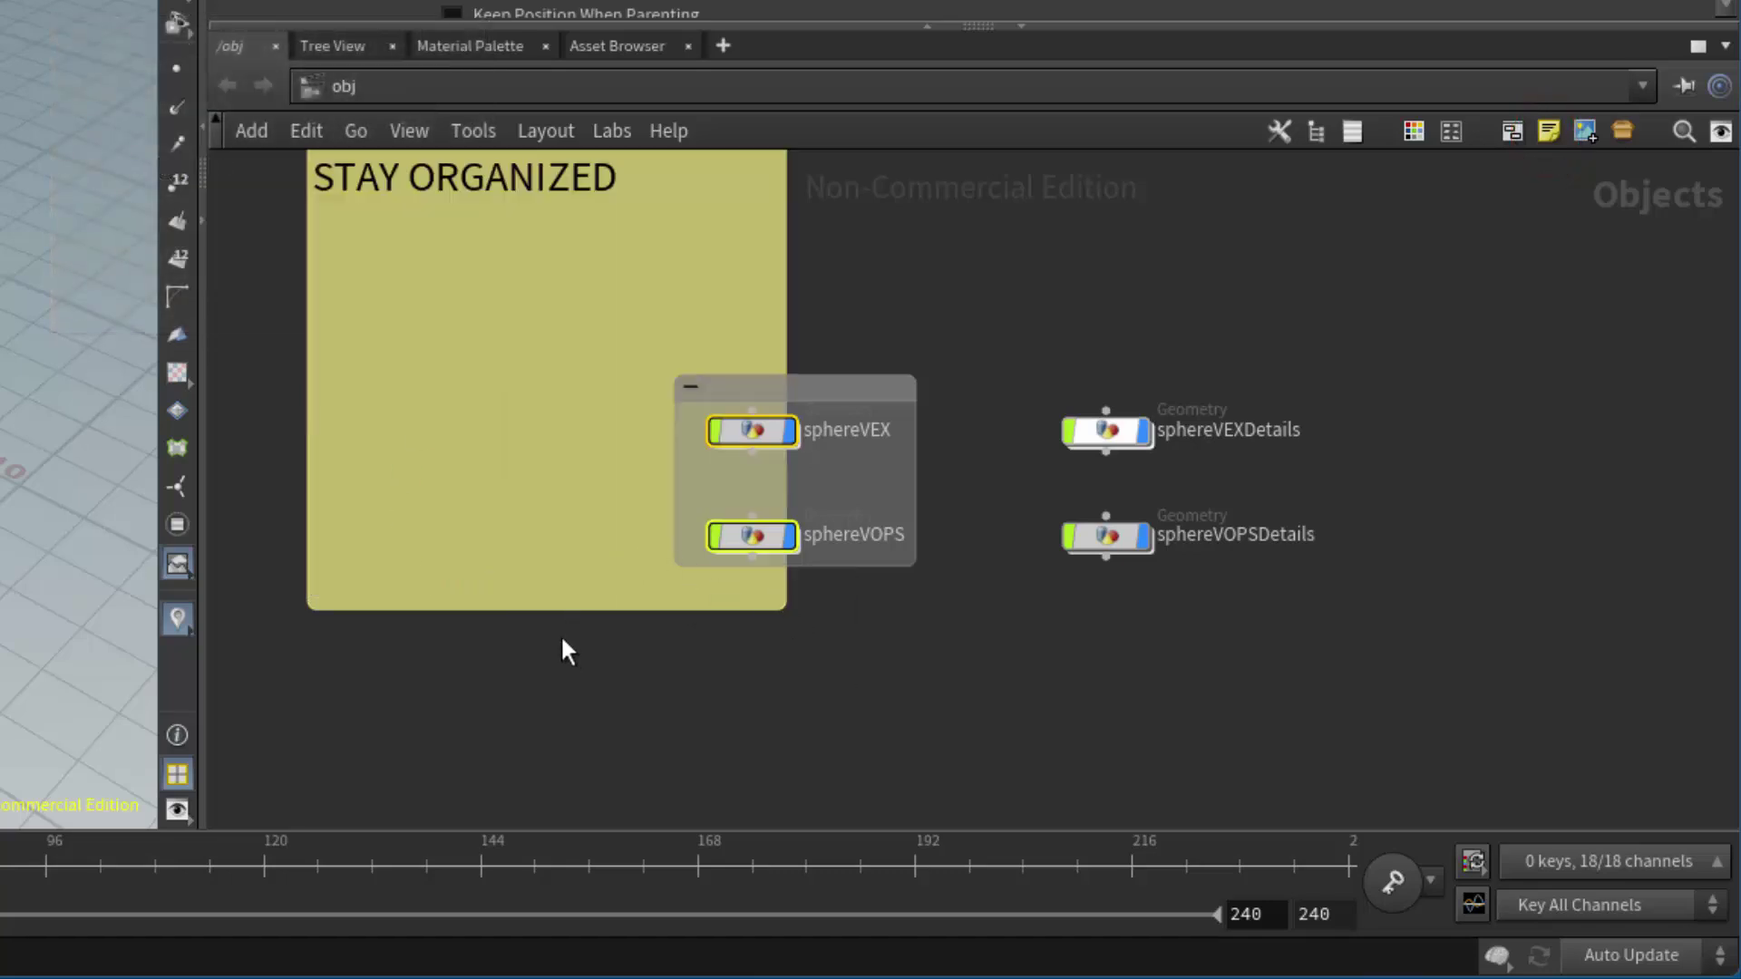
drag(558, 605, 610, 241)
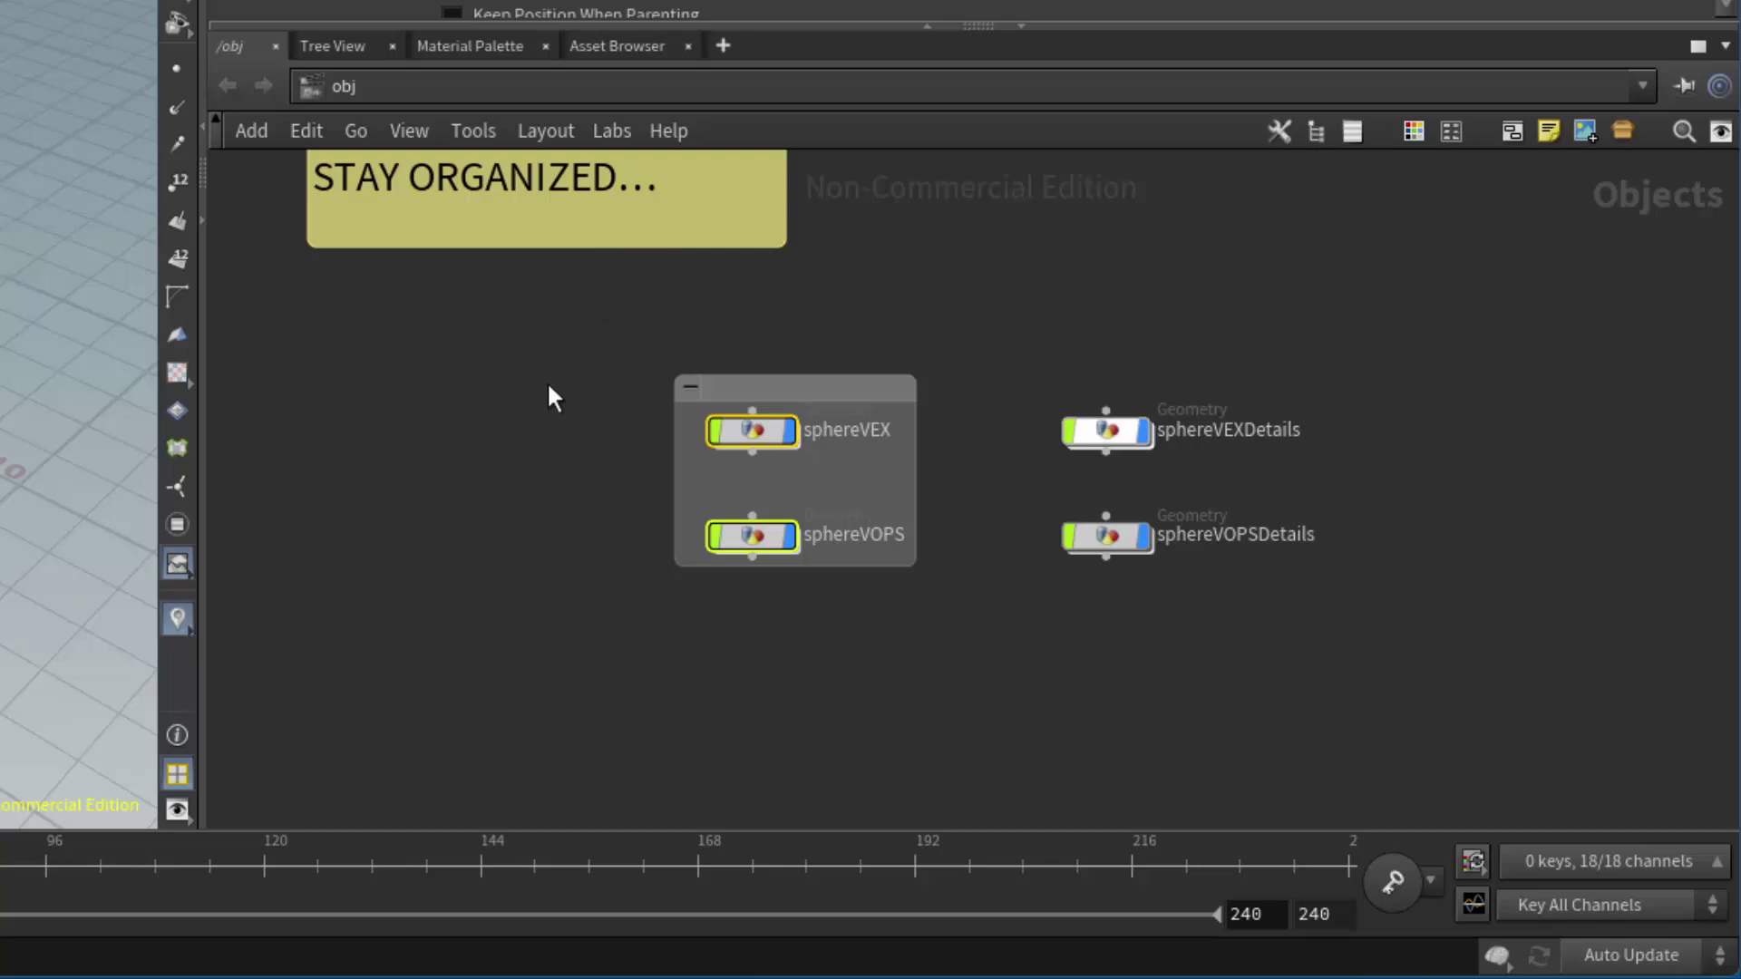
middle_drag(547, 392, 595, 493)
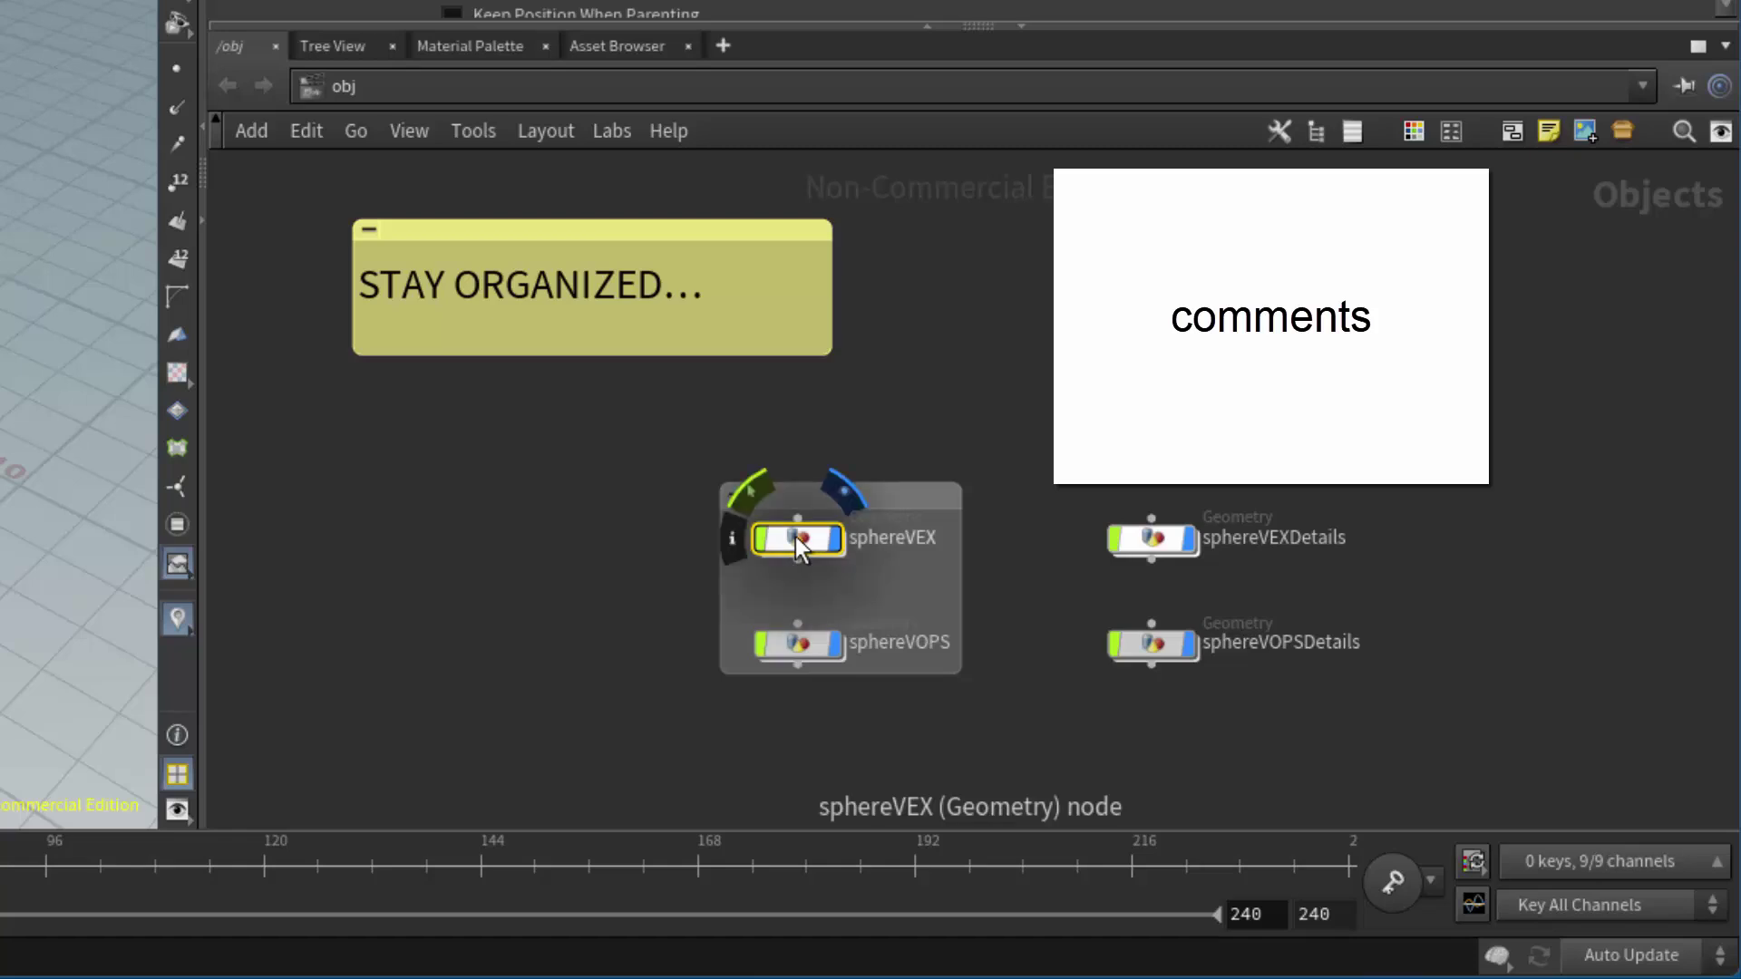
Add the comment "This is my comment" to the sphereVEX node and show it in the network editor.
right_click(798, 537)
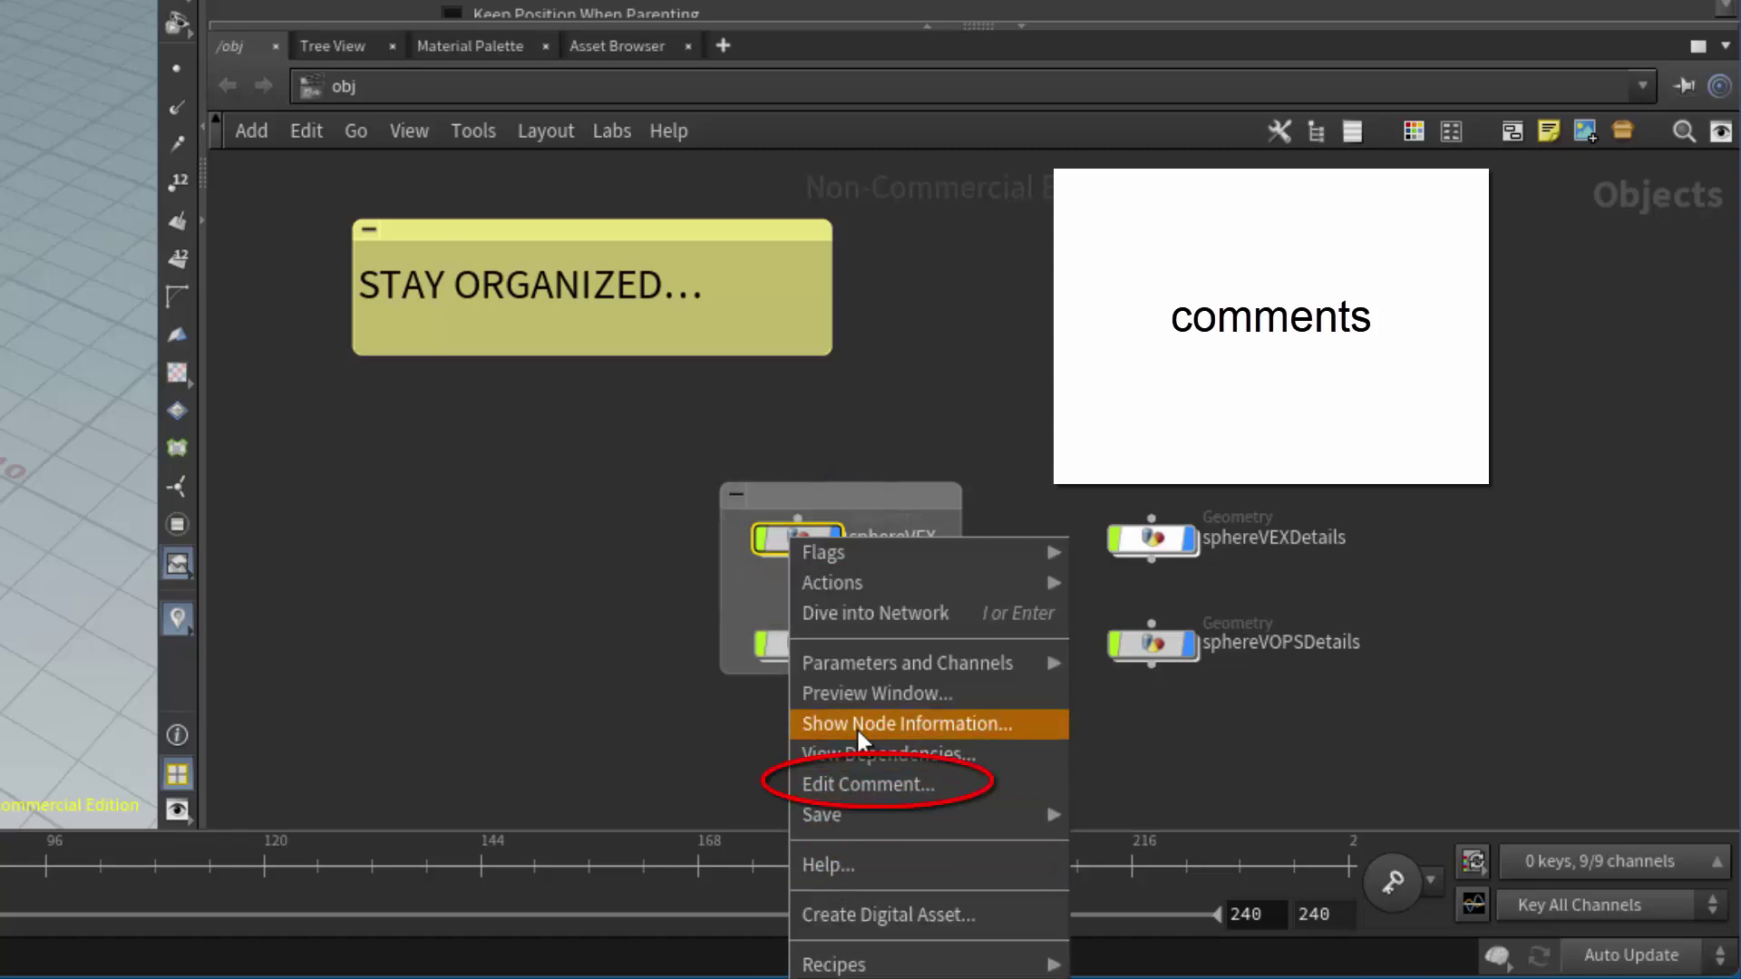
click(873, 780)
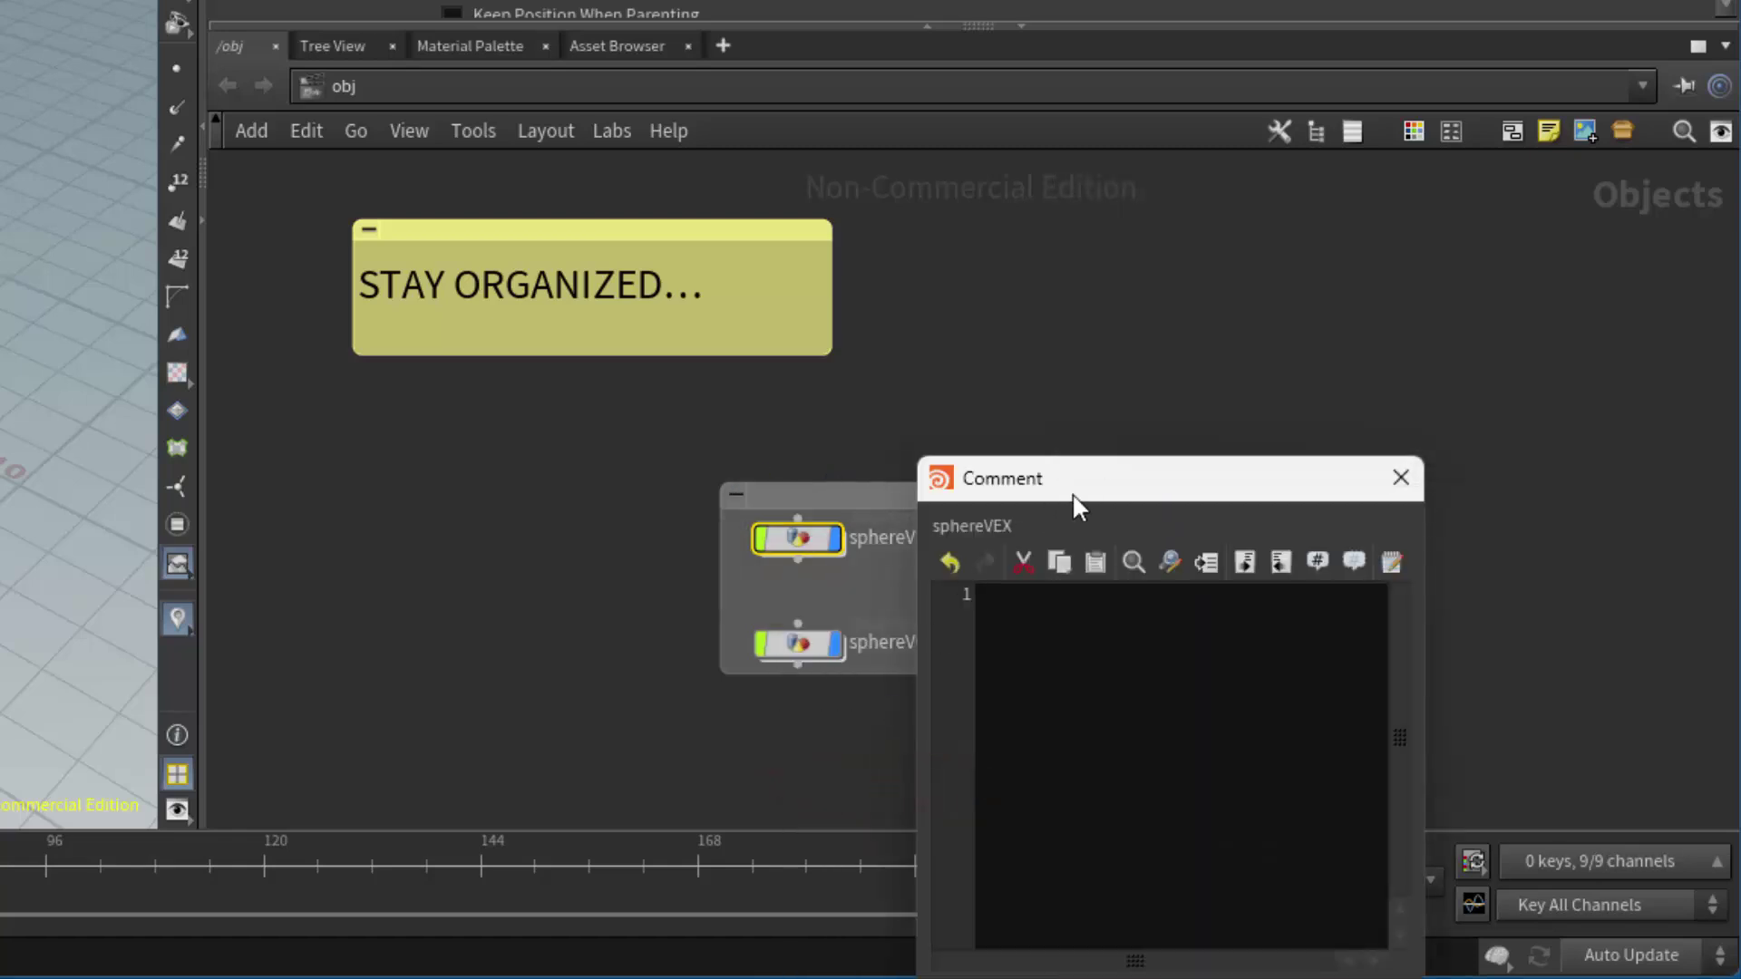
drag(1072, 492, 1166, 85)
click(1089, 249)
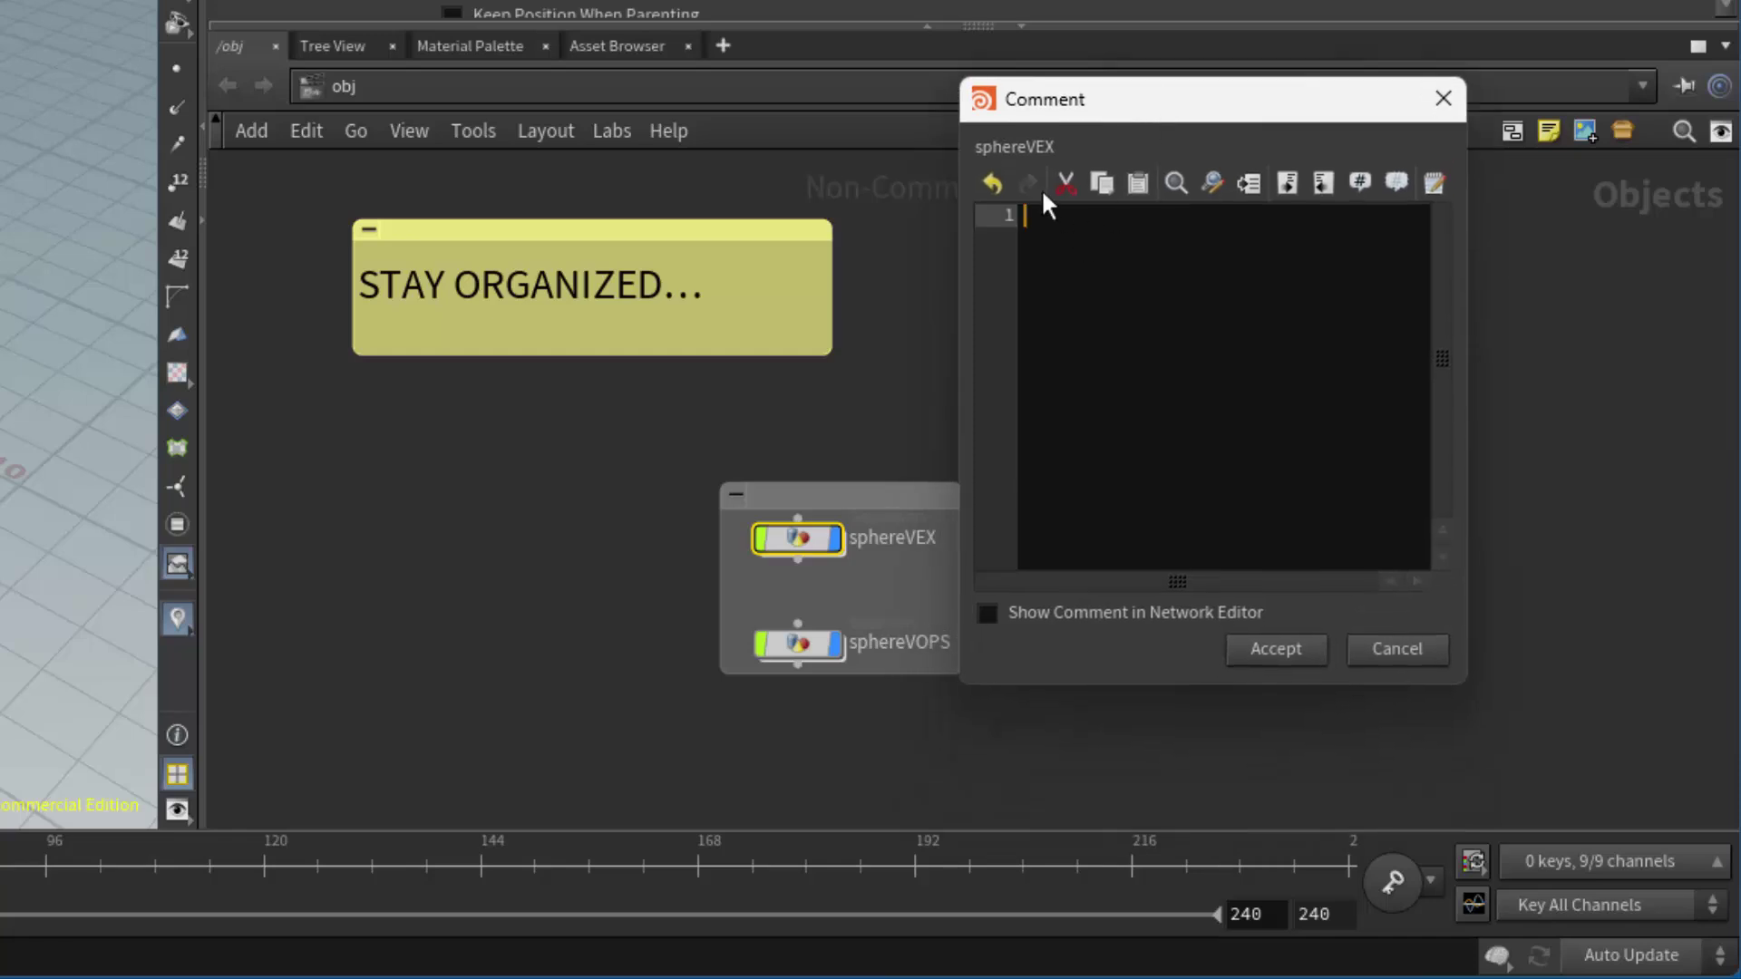
text(This is my comment)
click(988, 613)
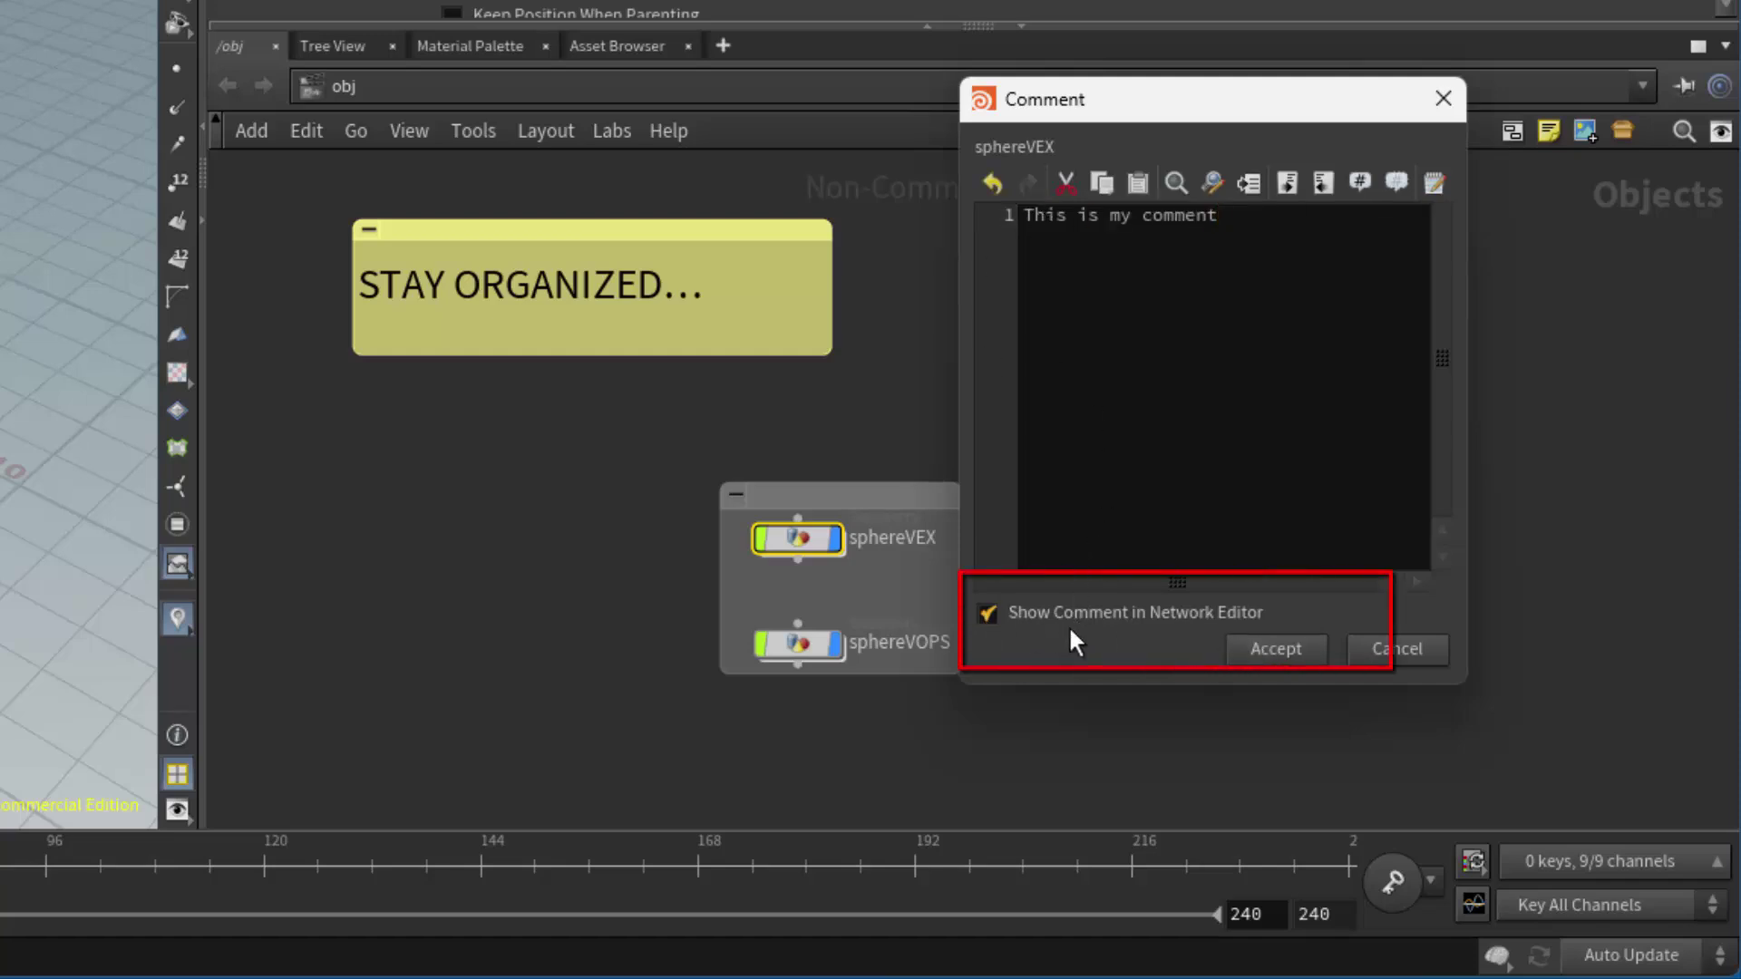
click(1273, 650)
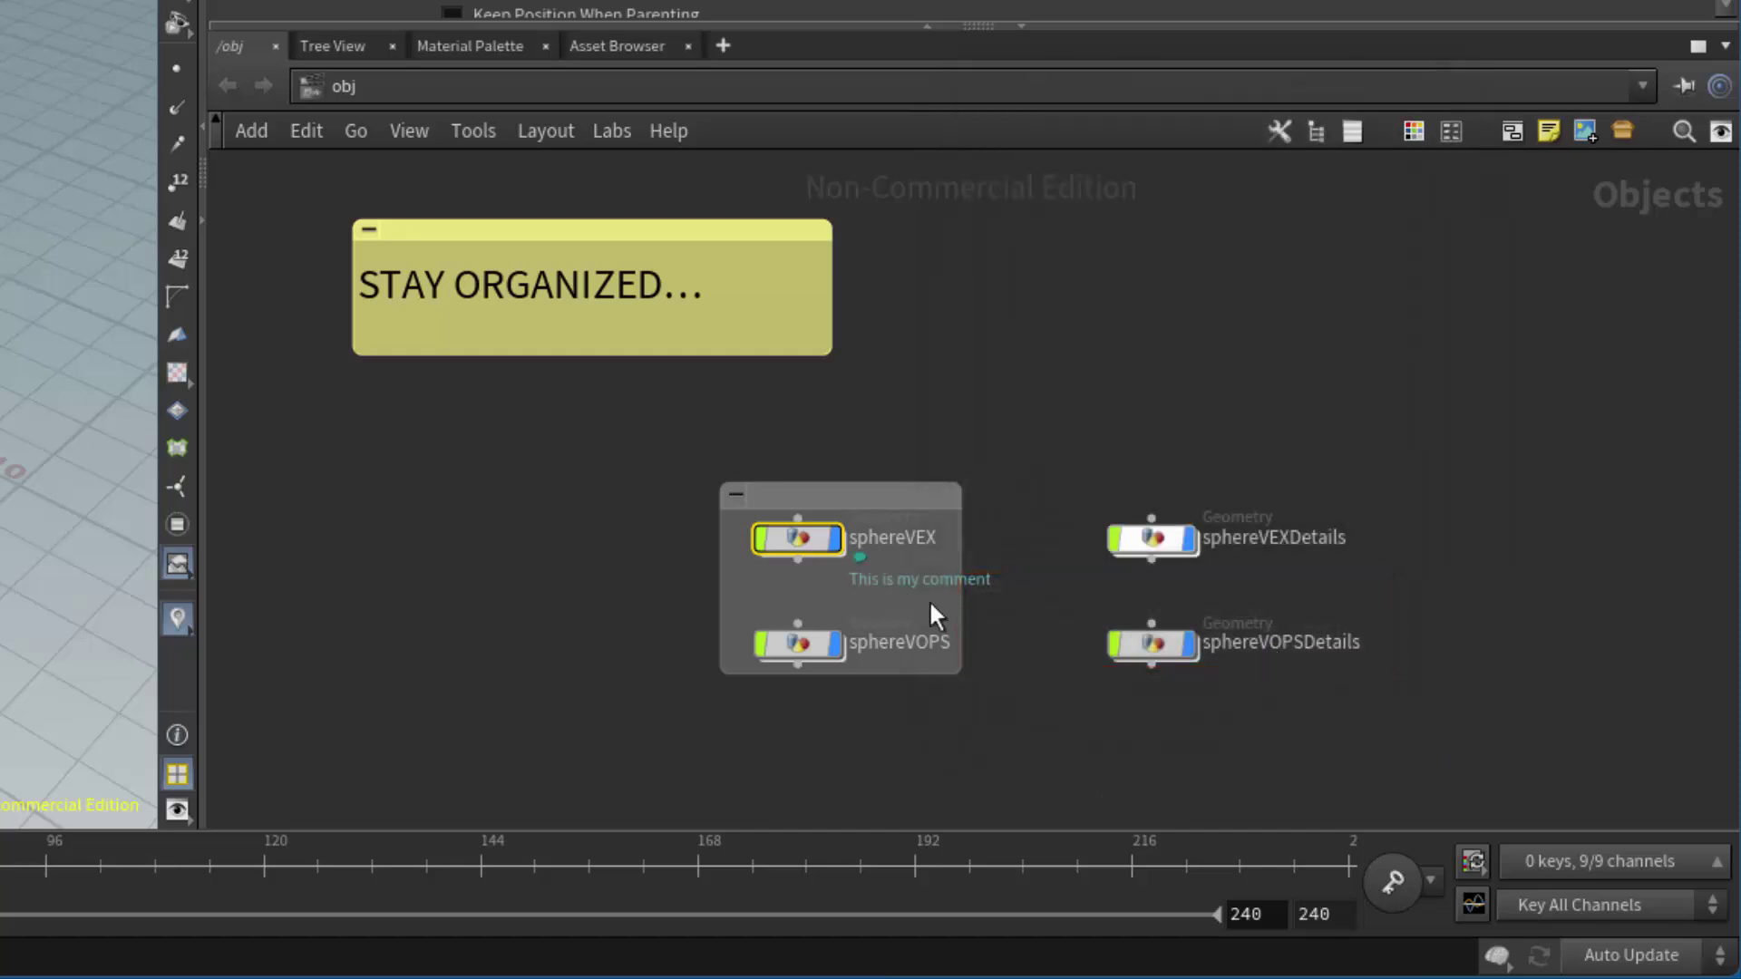
Turn off Show Comment in Network Editor for the sphereVEX node's comment.
mouse_move(827, 541)
right_click(831, 538)
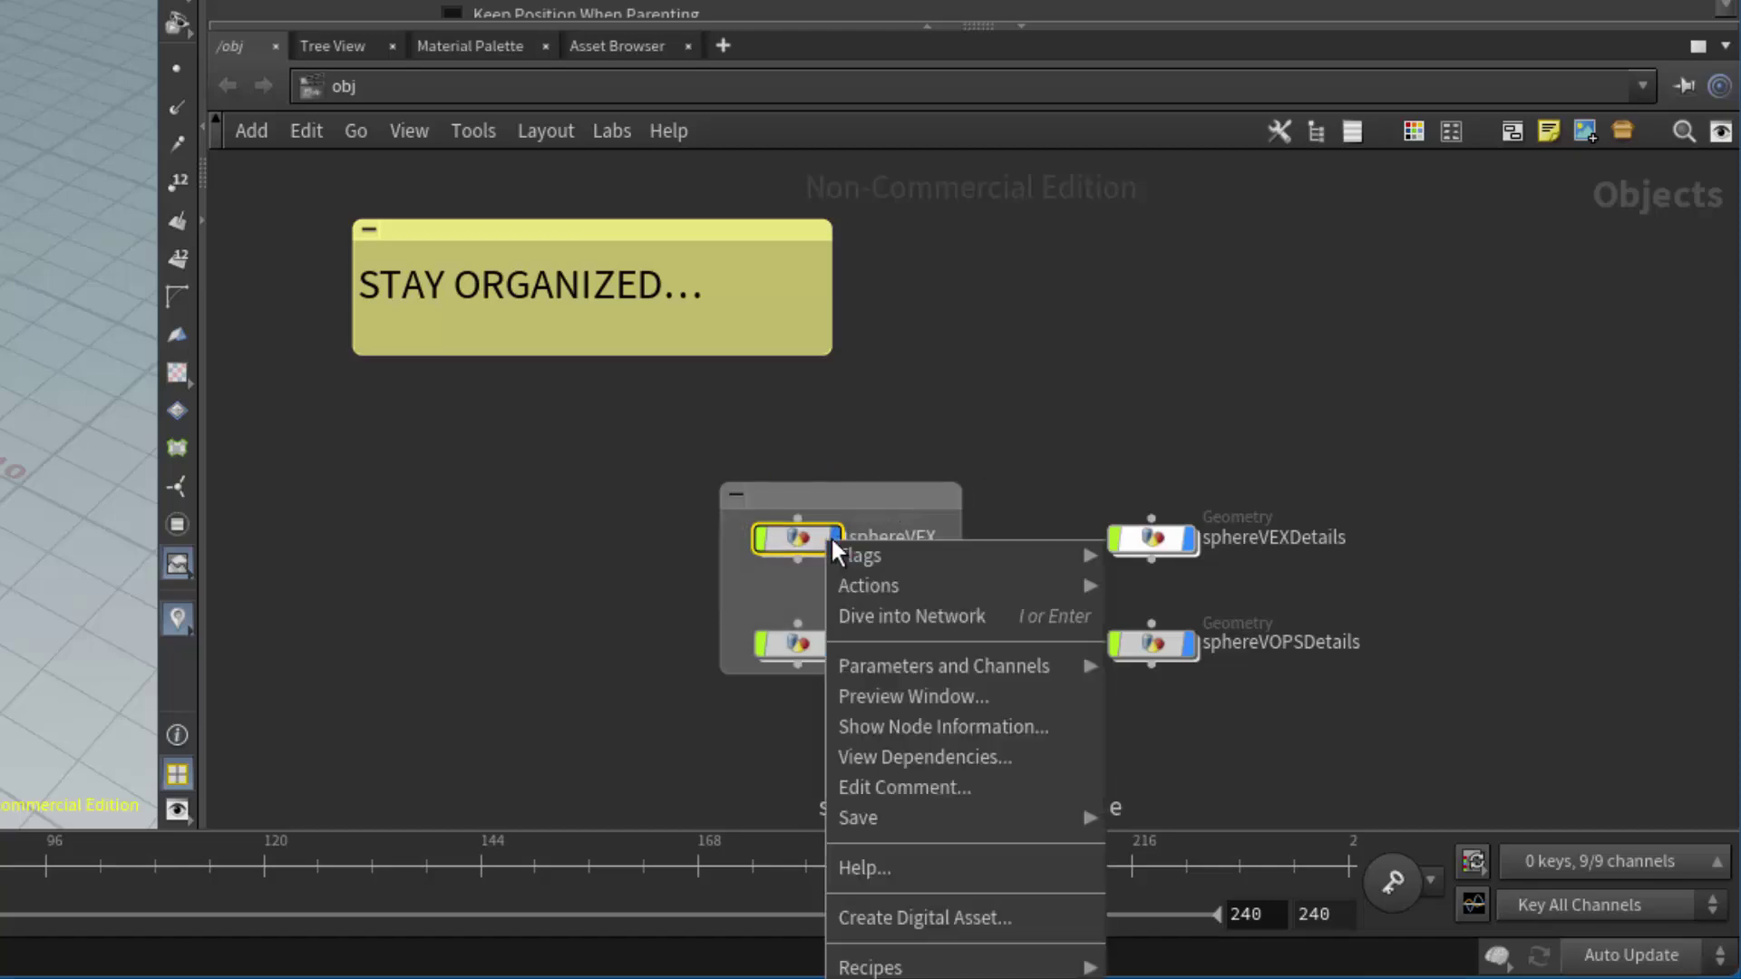
click(906, 787)
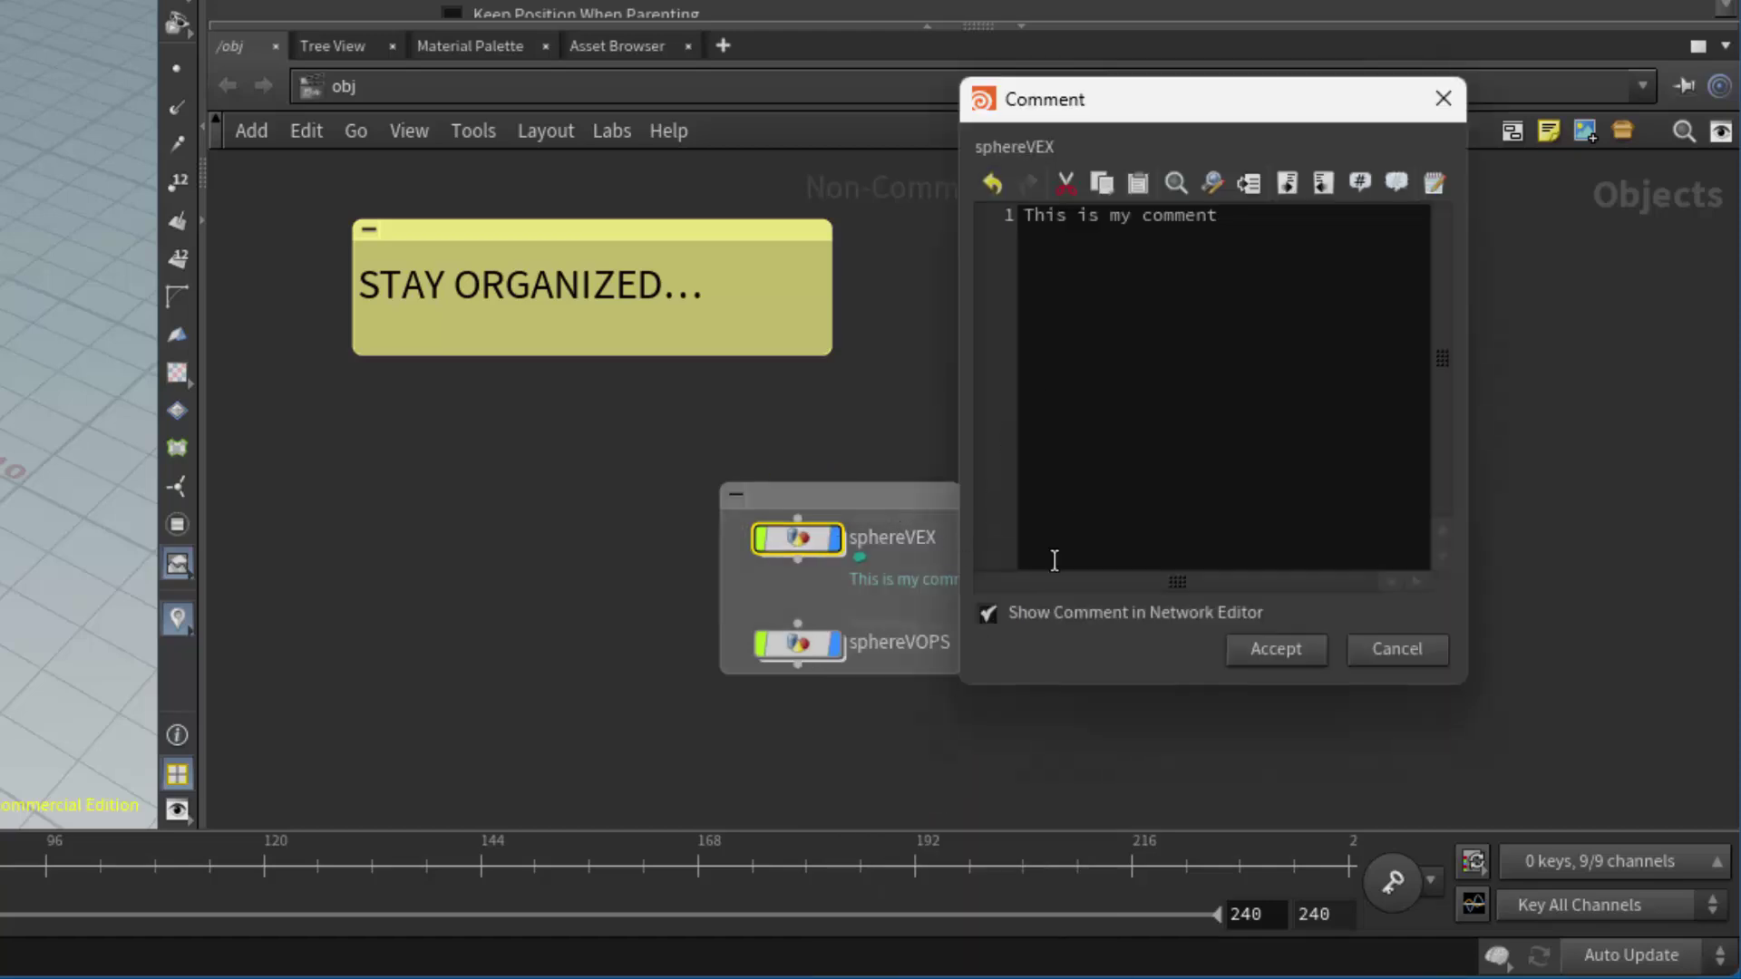
click(1272, 649)
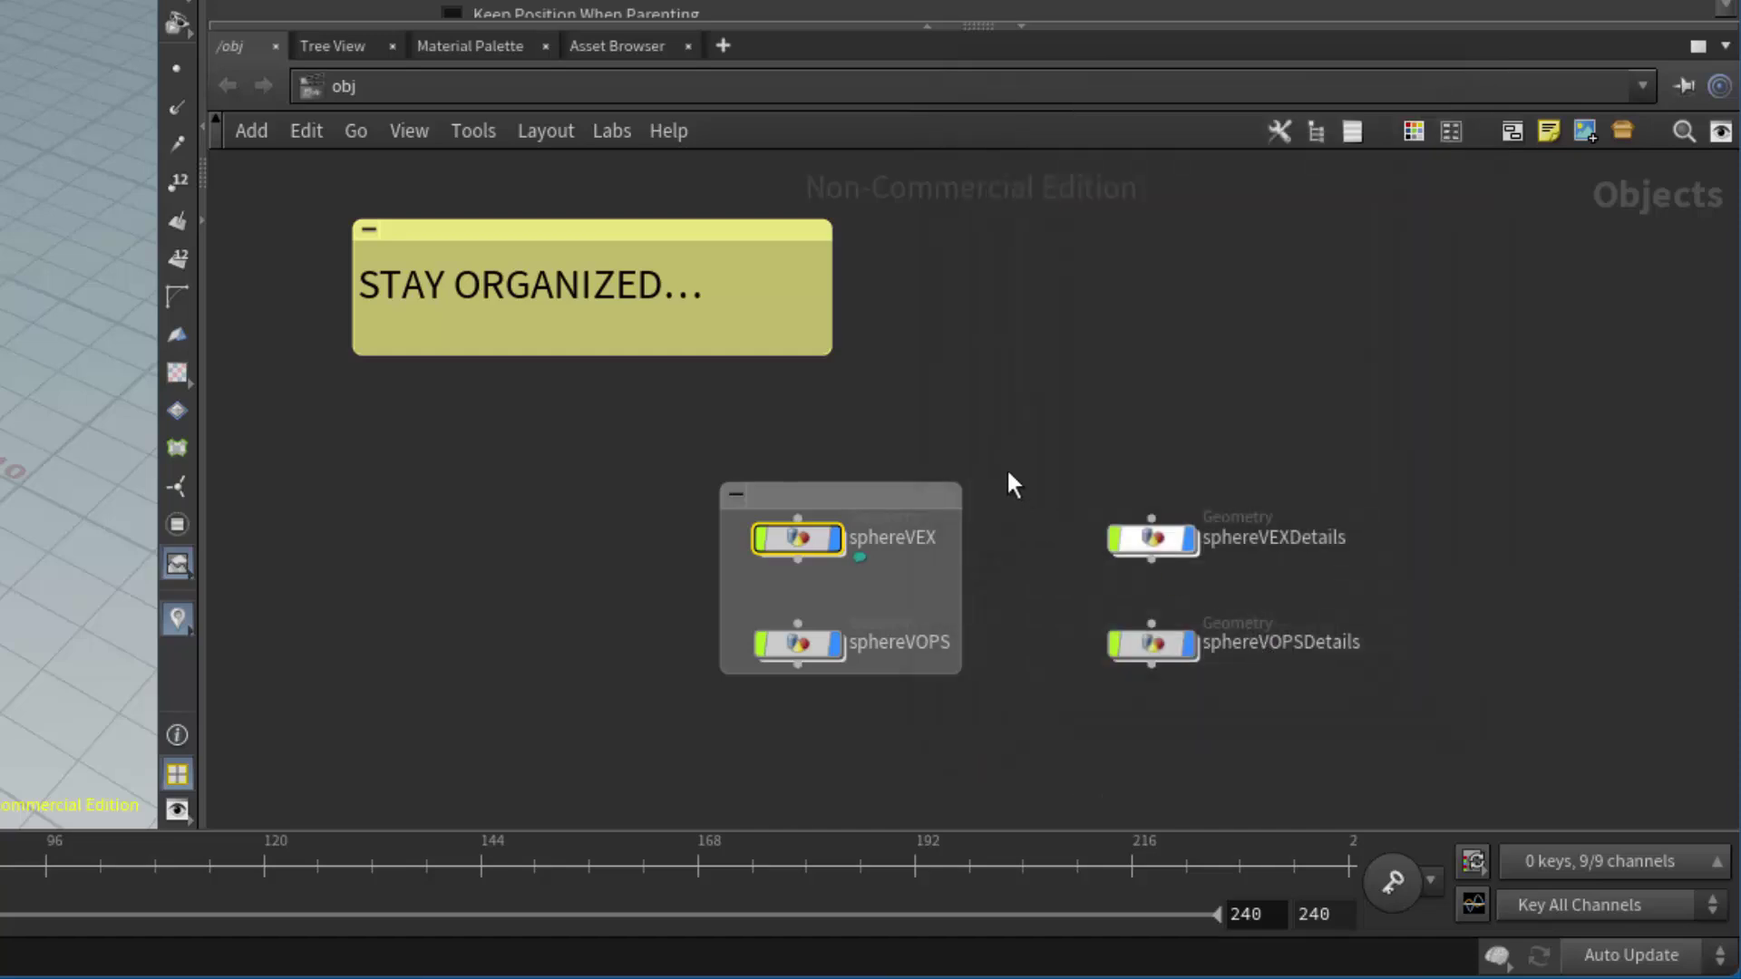
Color the sphereVEXDetails node bright red using the network editor's color palette.
key(c)
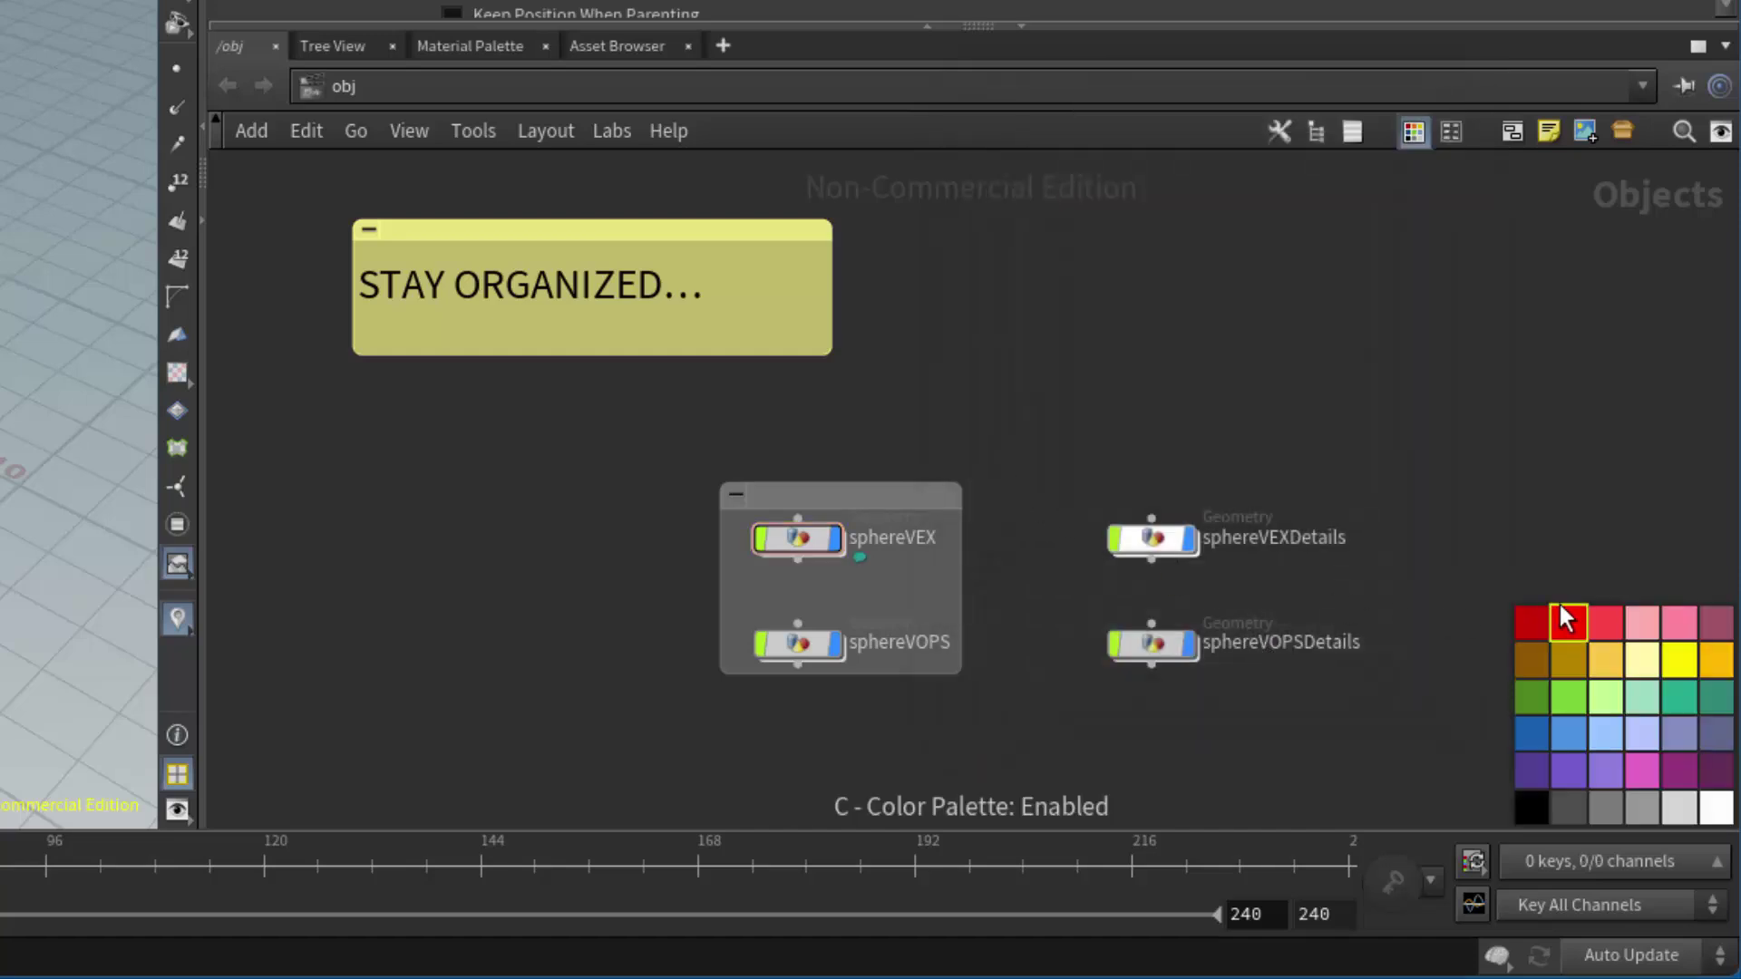
click(1150, 542)
key(c)
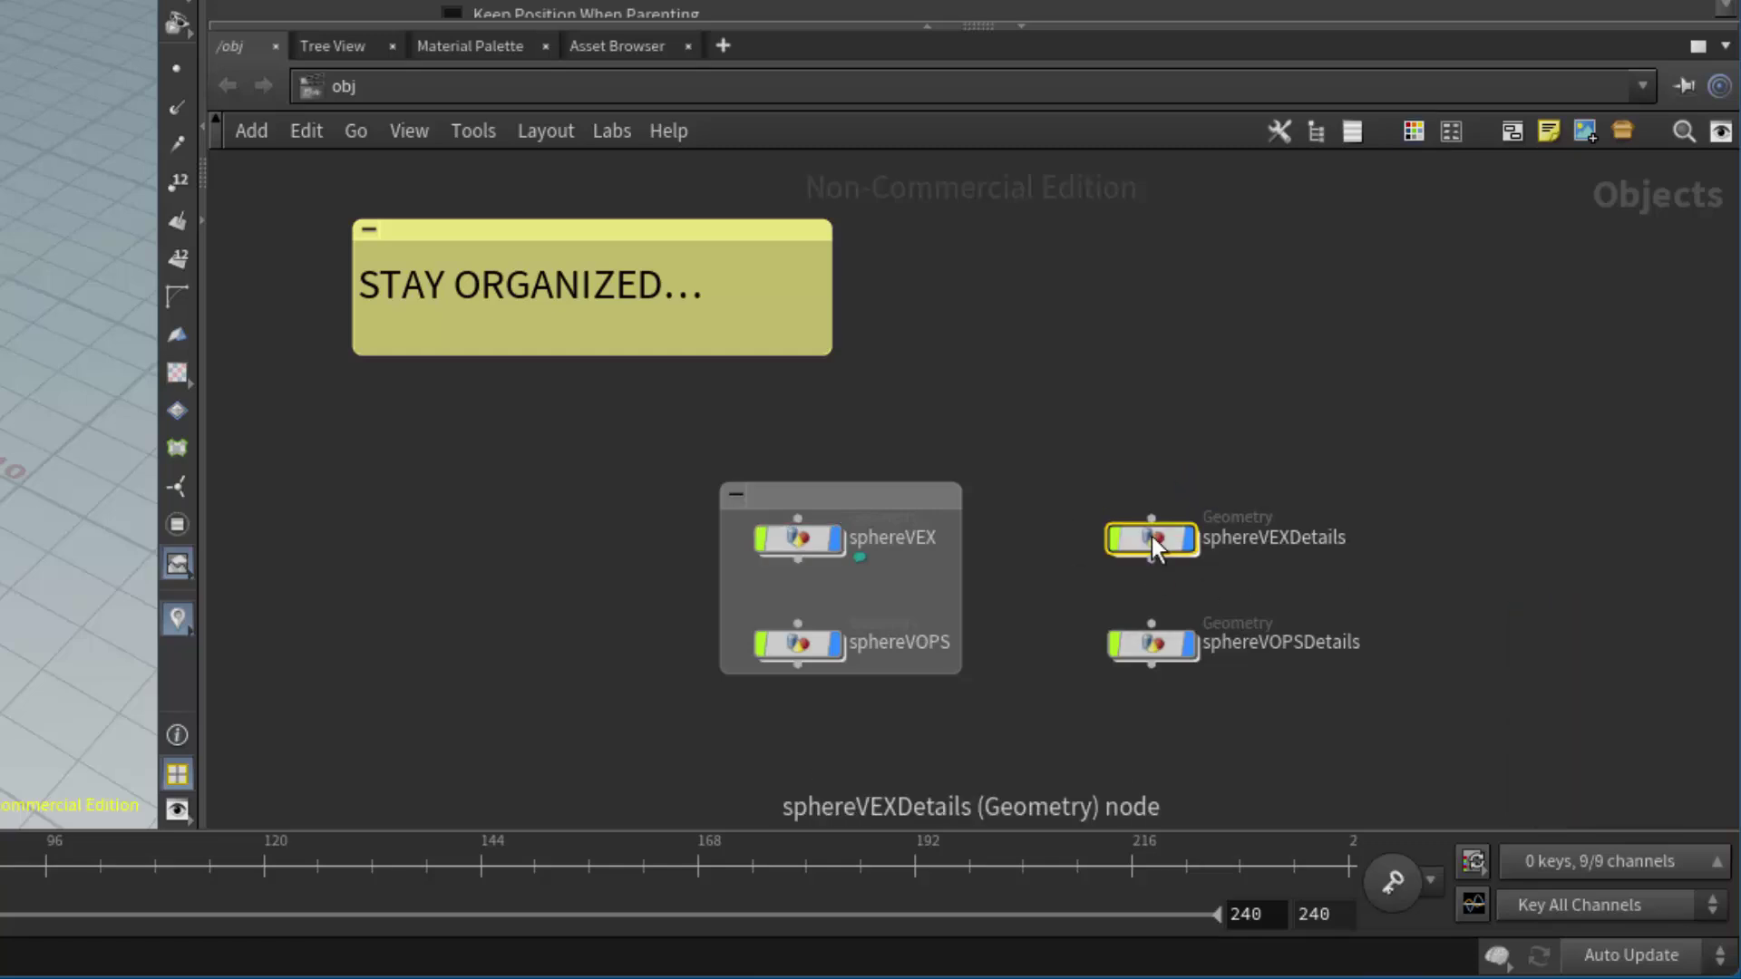
key(c)
click(1567, 622)
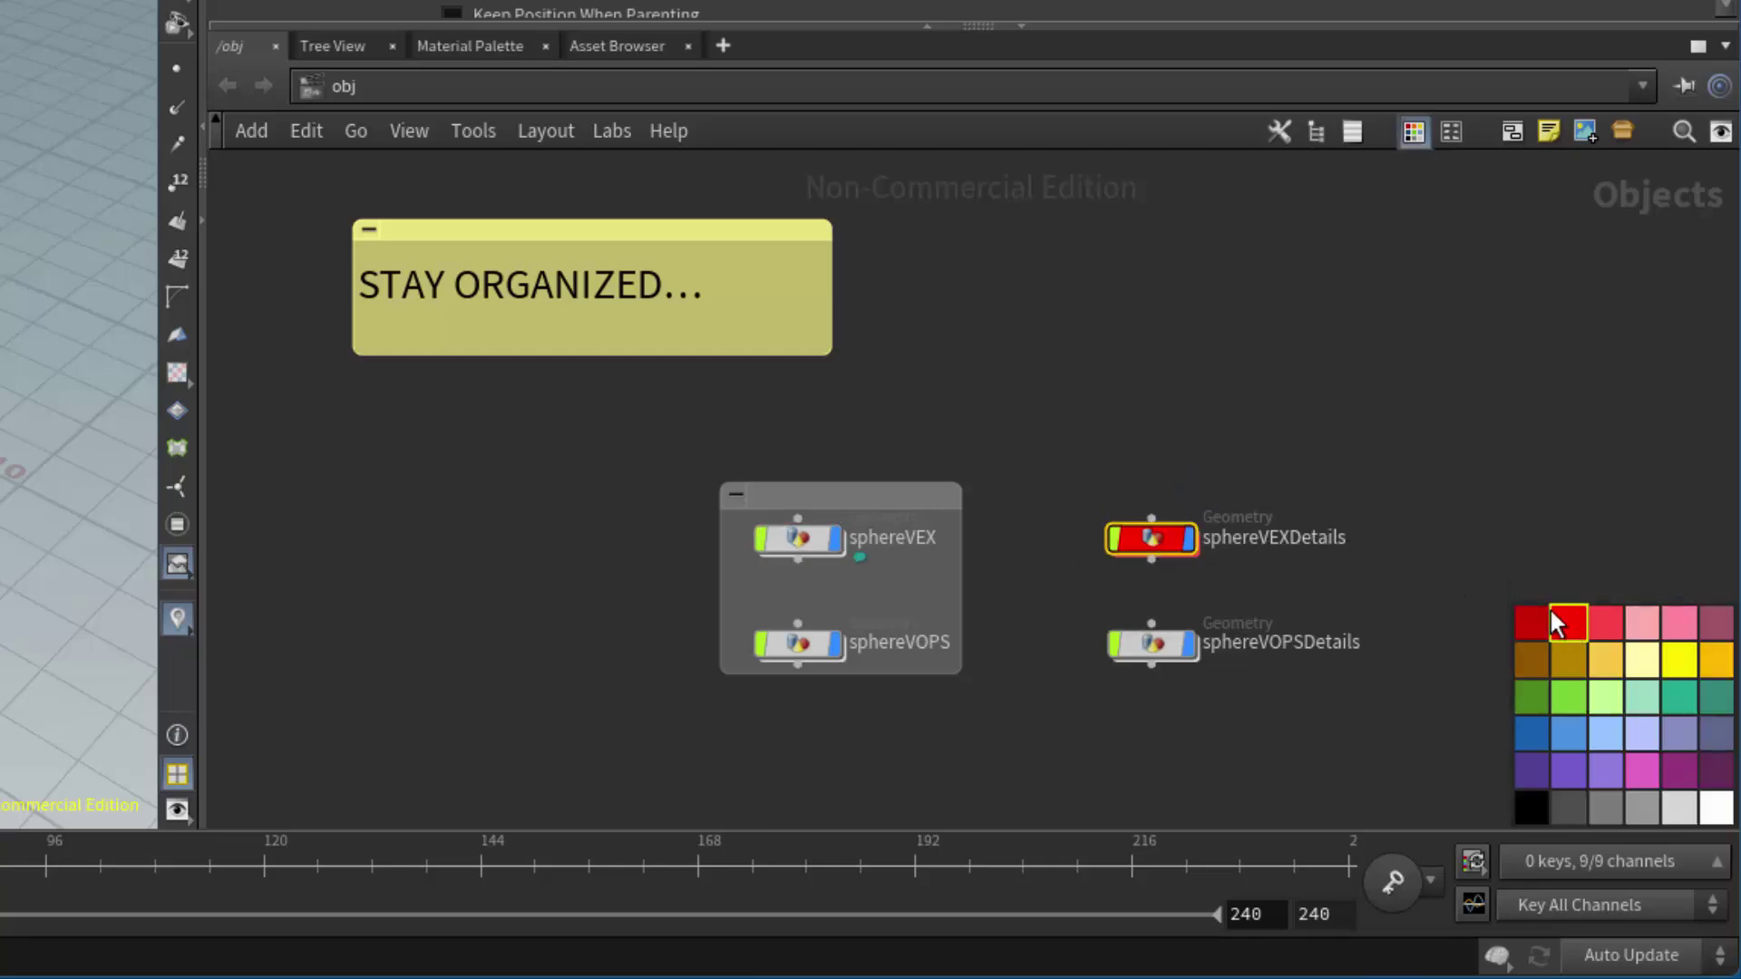
Color the STAY ORGANIZED sticky note bright red and deselect it.
click(732, 233)
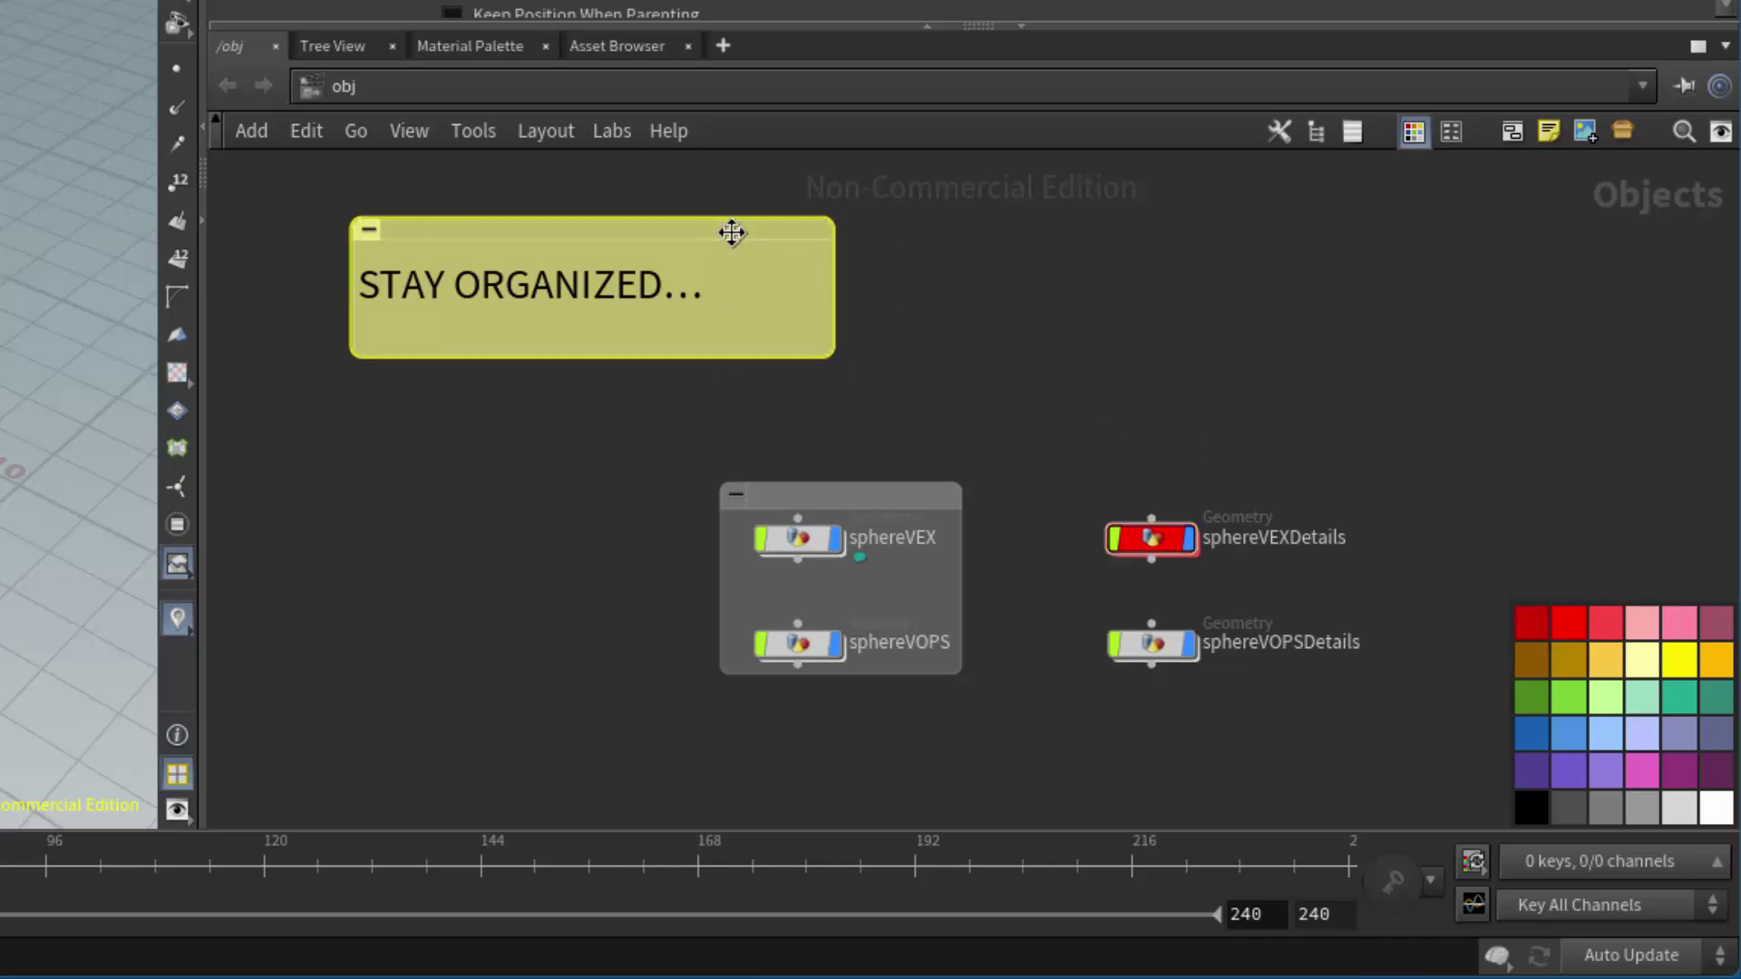
click(1566, 624)
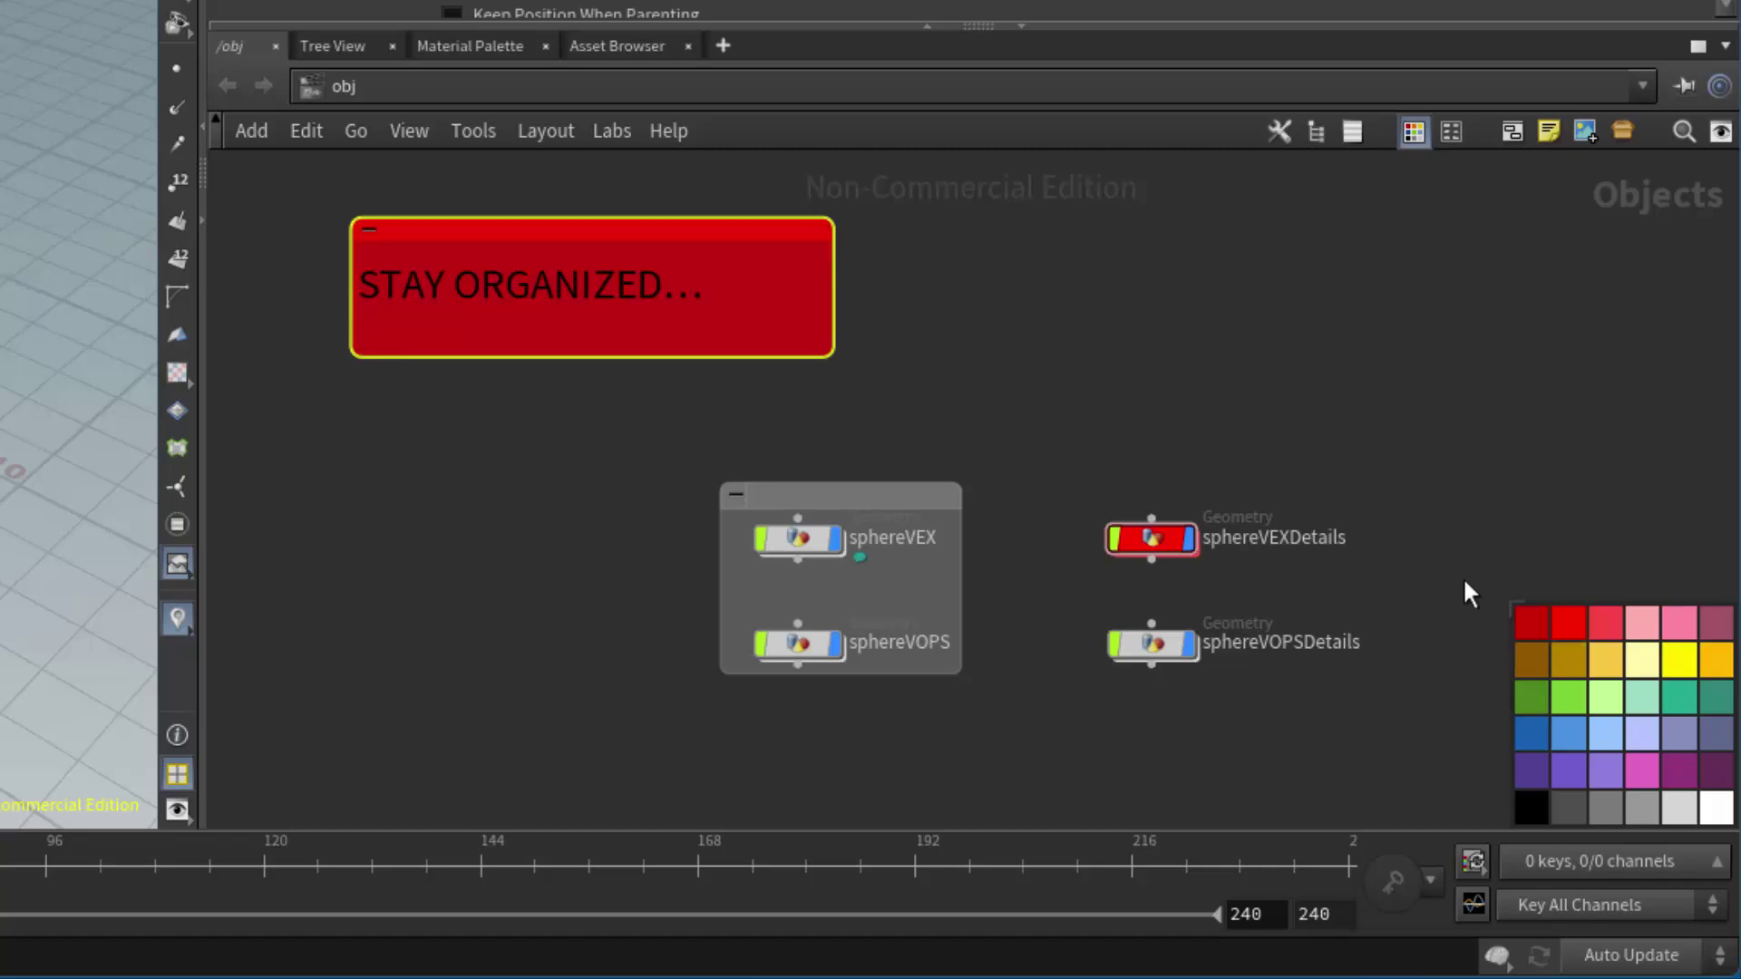
click(1036, 376)
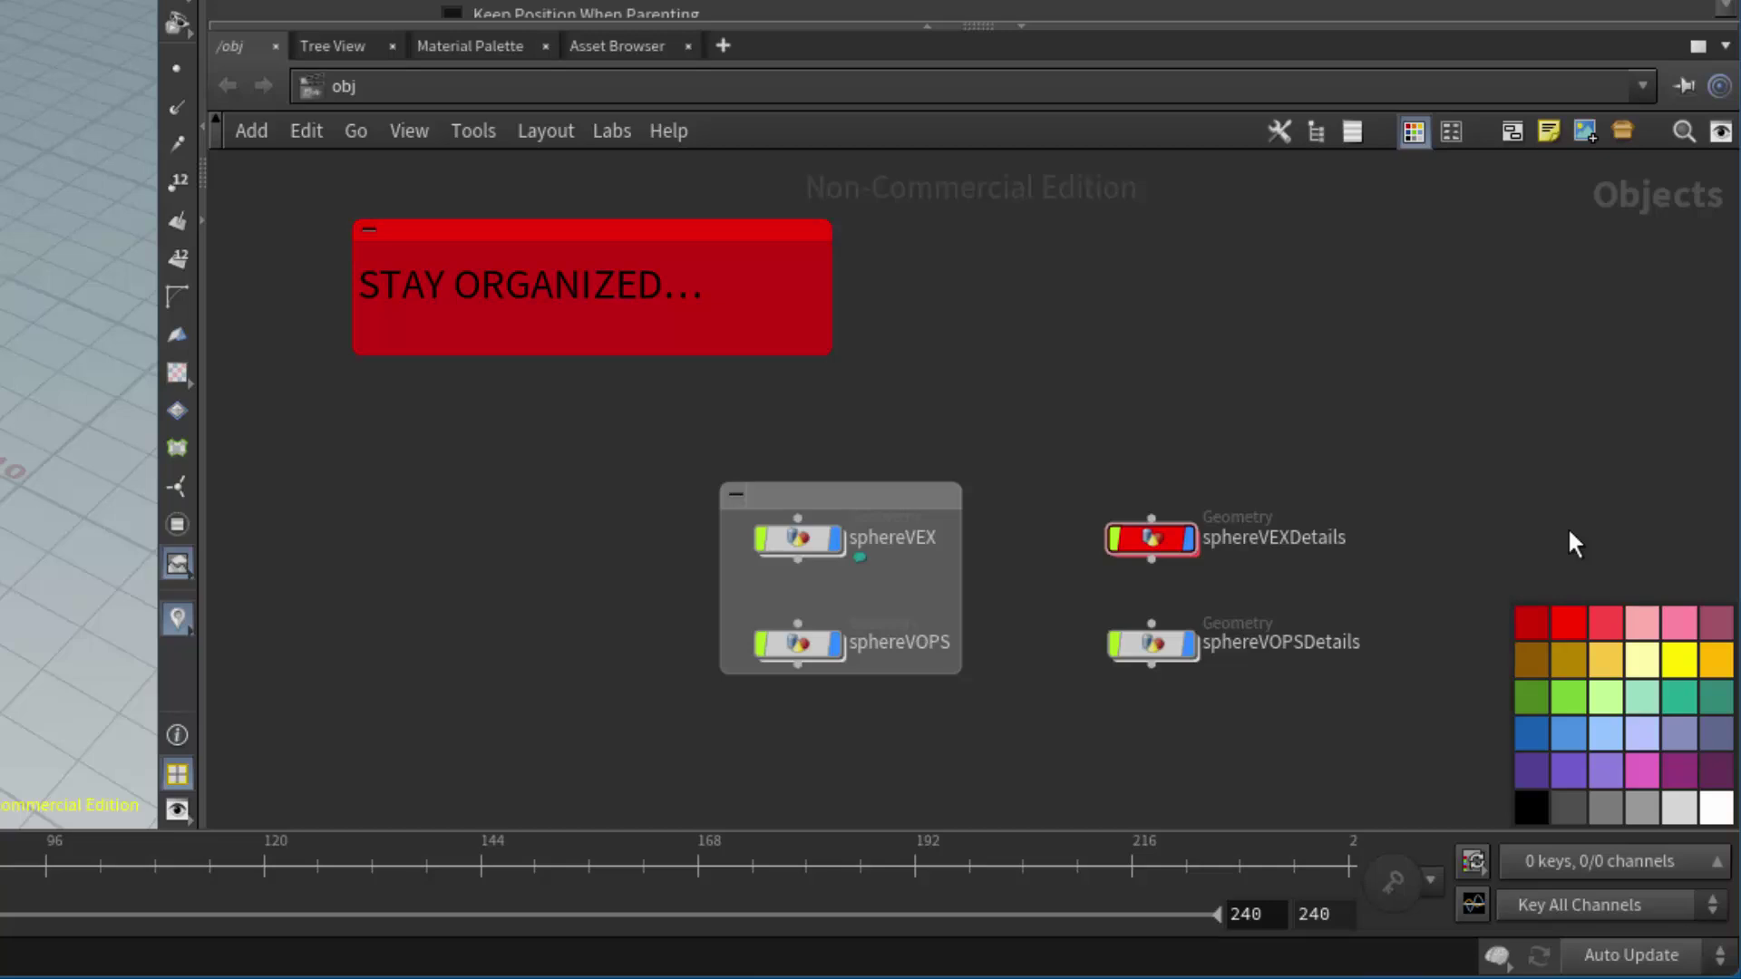
Toggle the network editor's color palette off and on.
key(c)
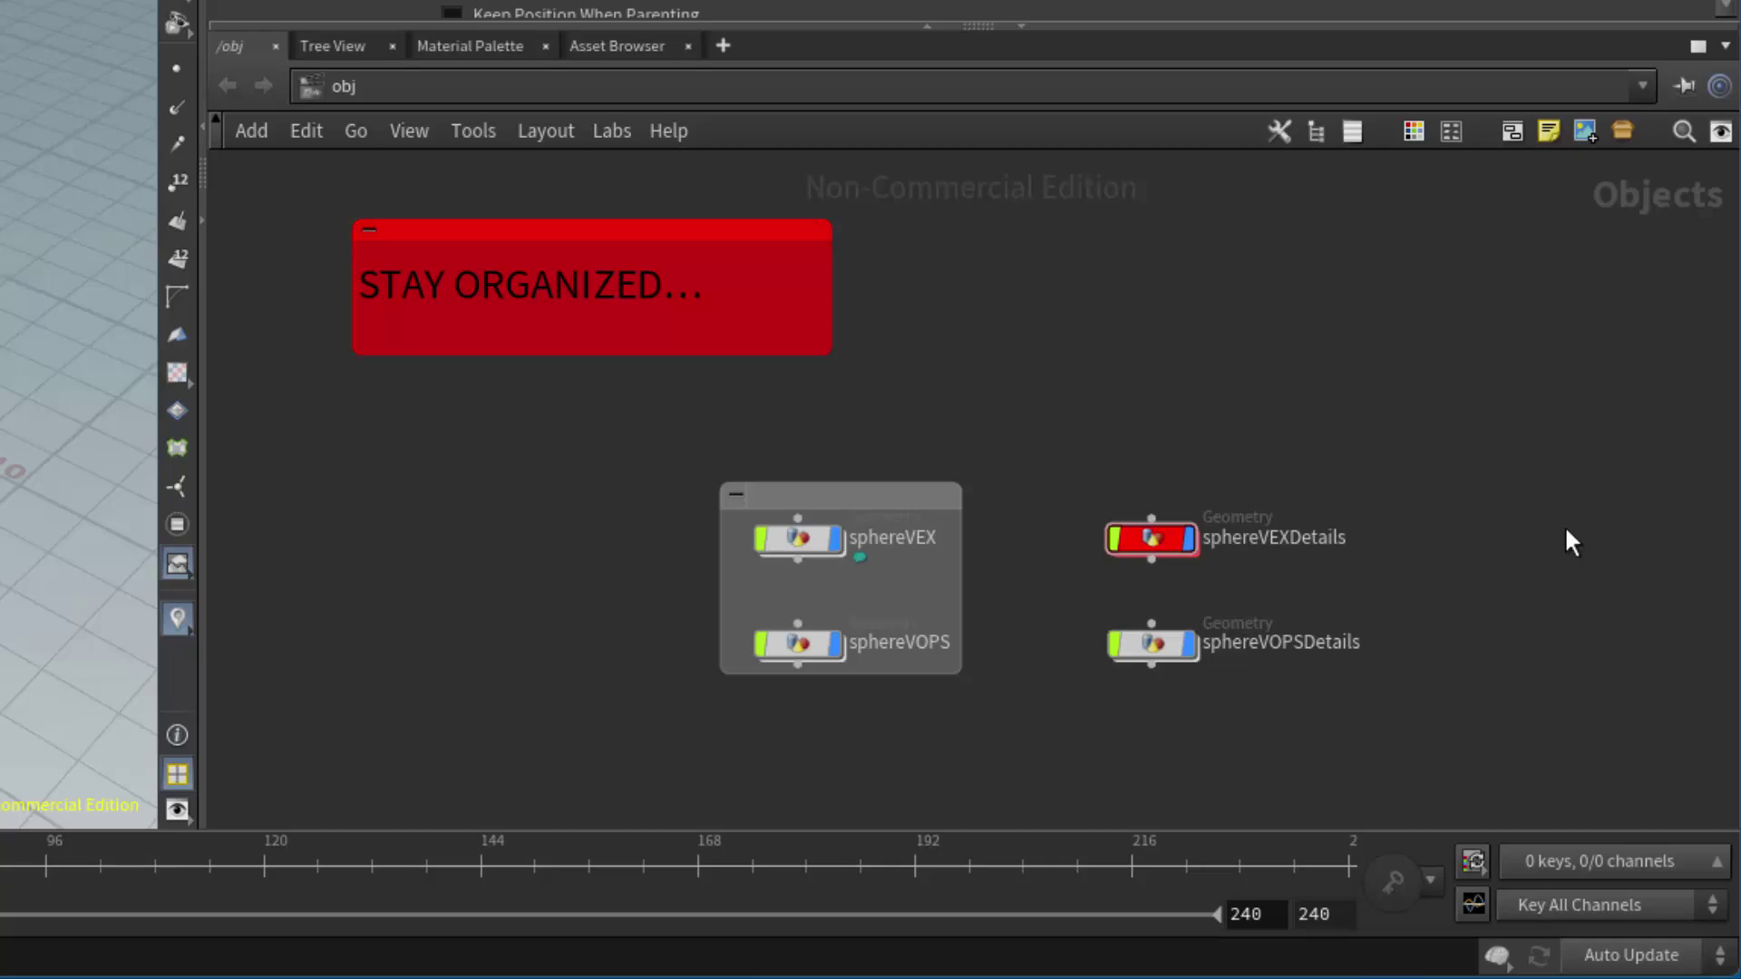
key(c)
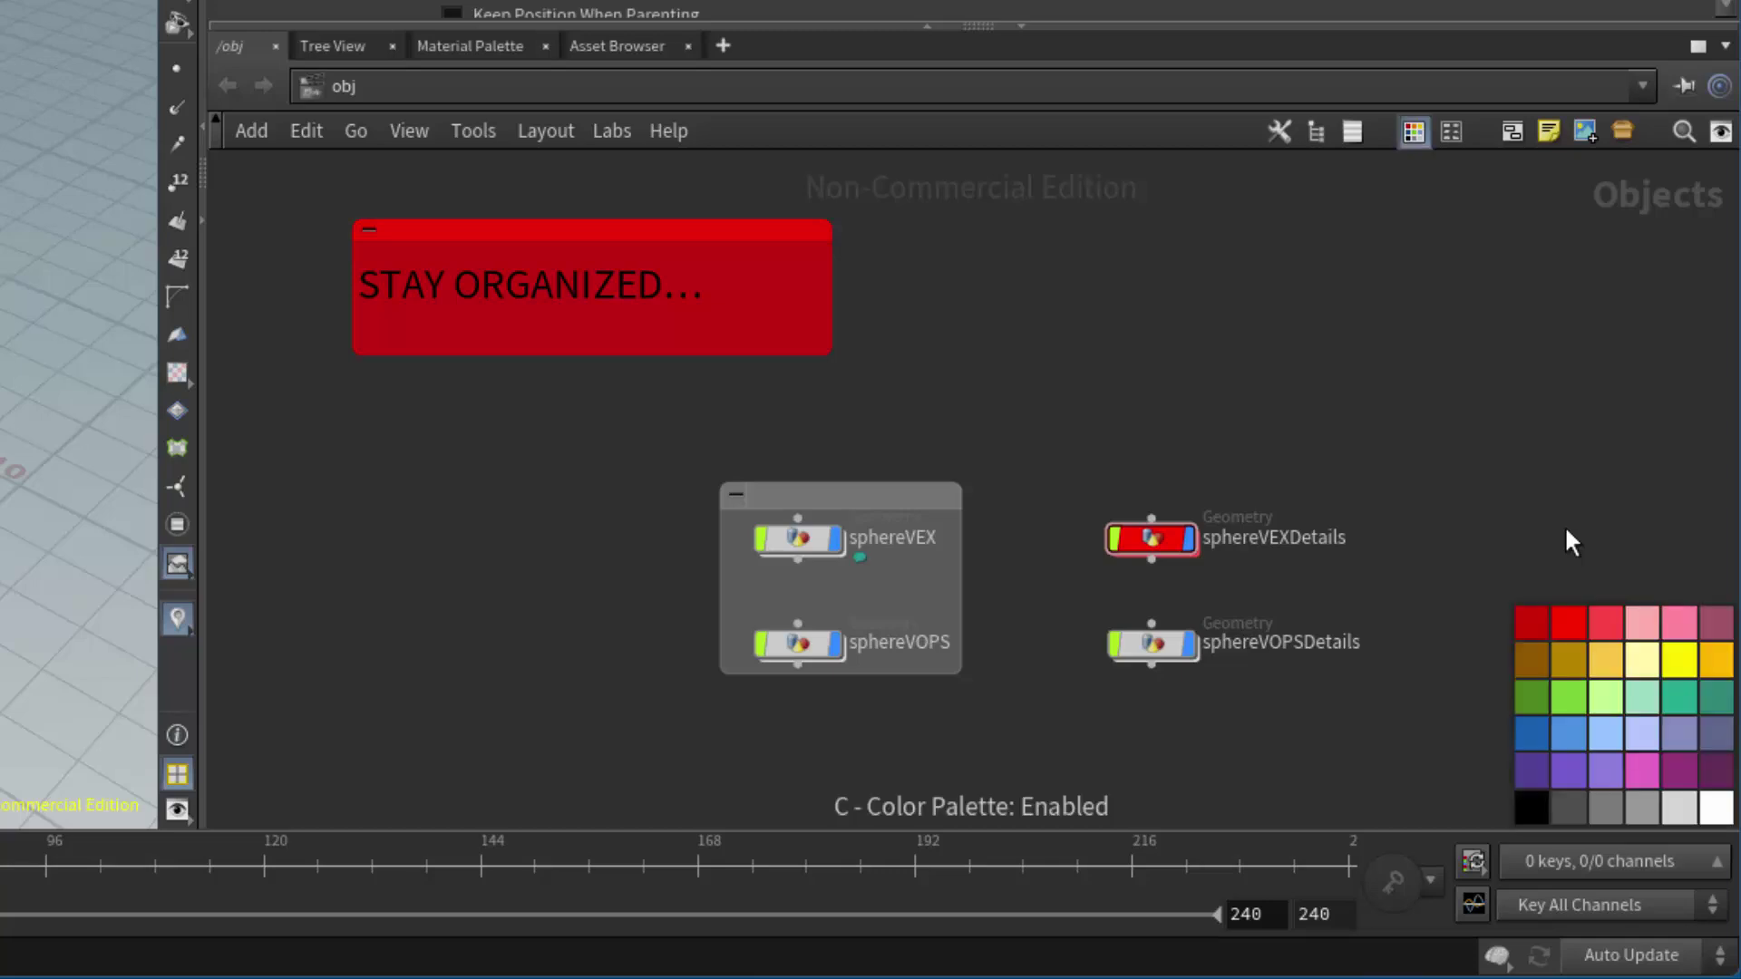
key(c)
key(c)
key(c)
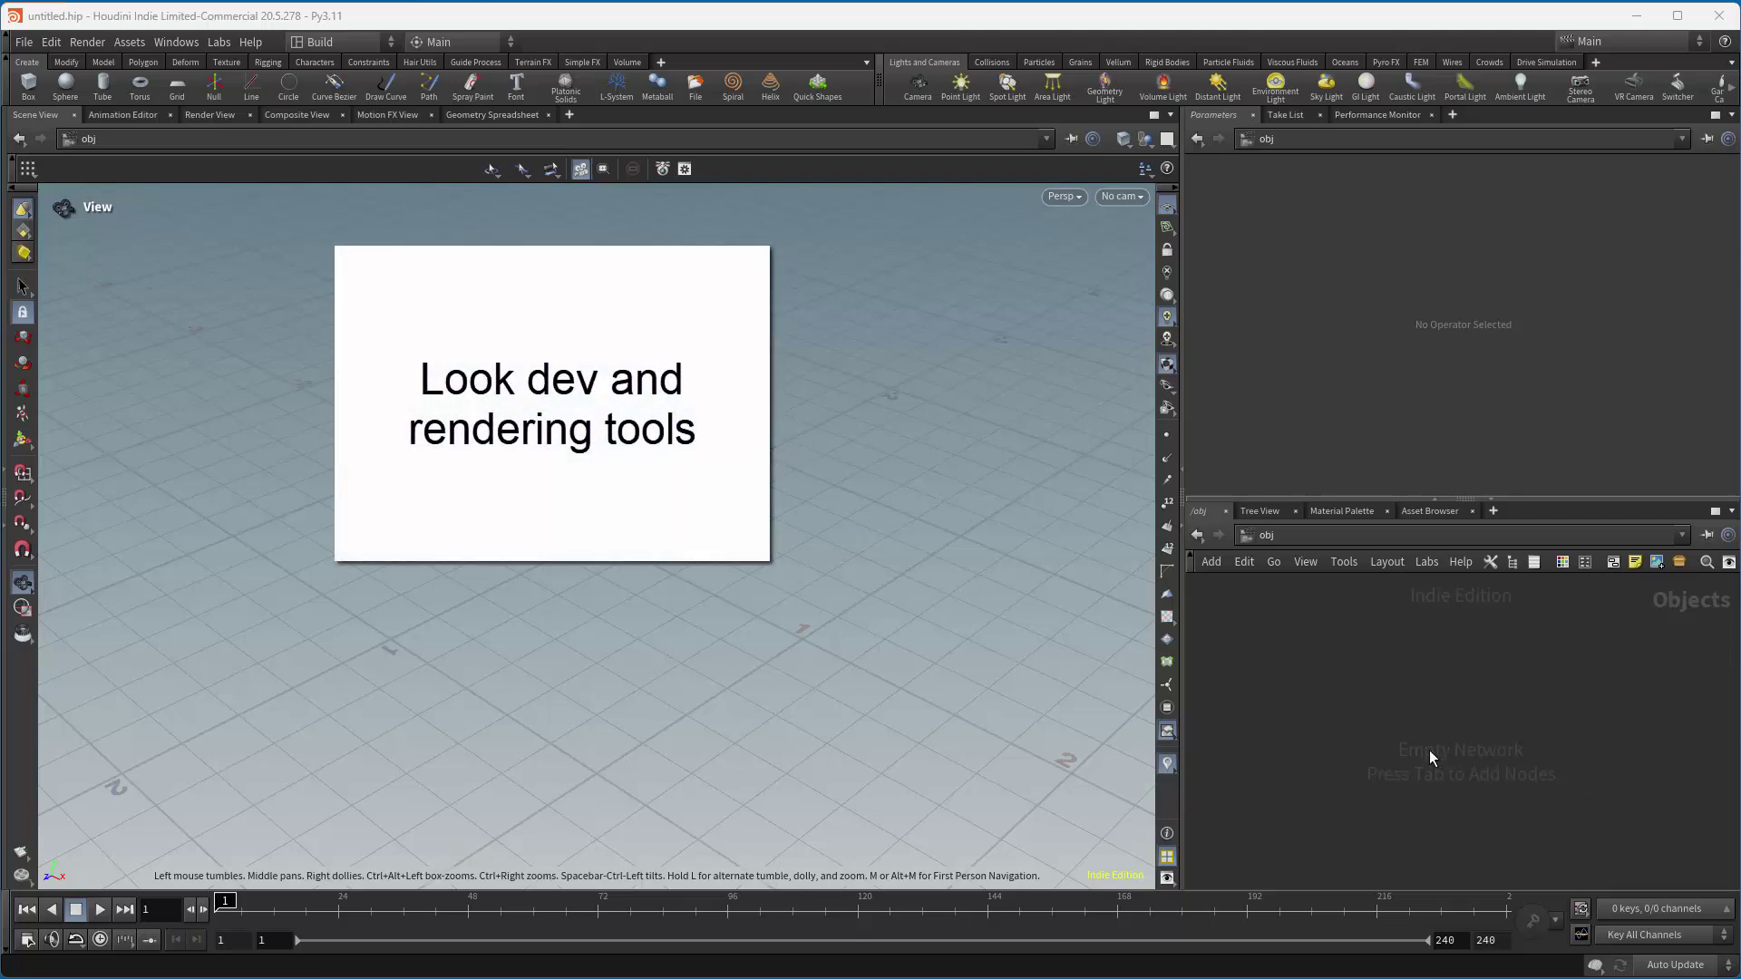
Create a Geometry object in the empty untitled.hip scene and enter its network.
key(Tab)
text(geo)
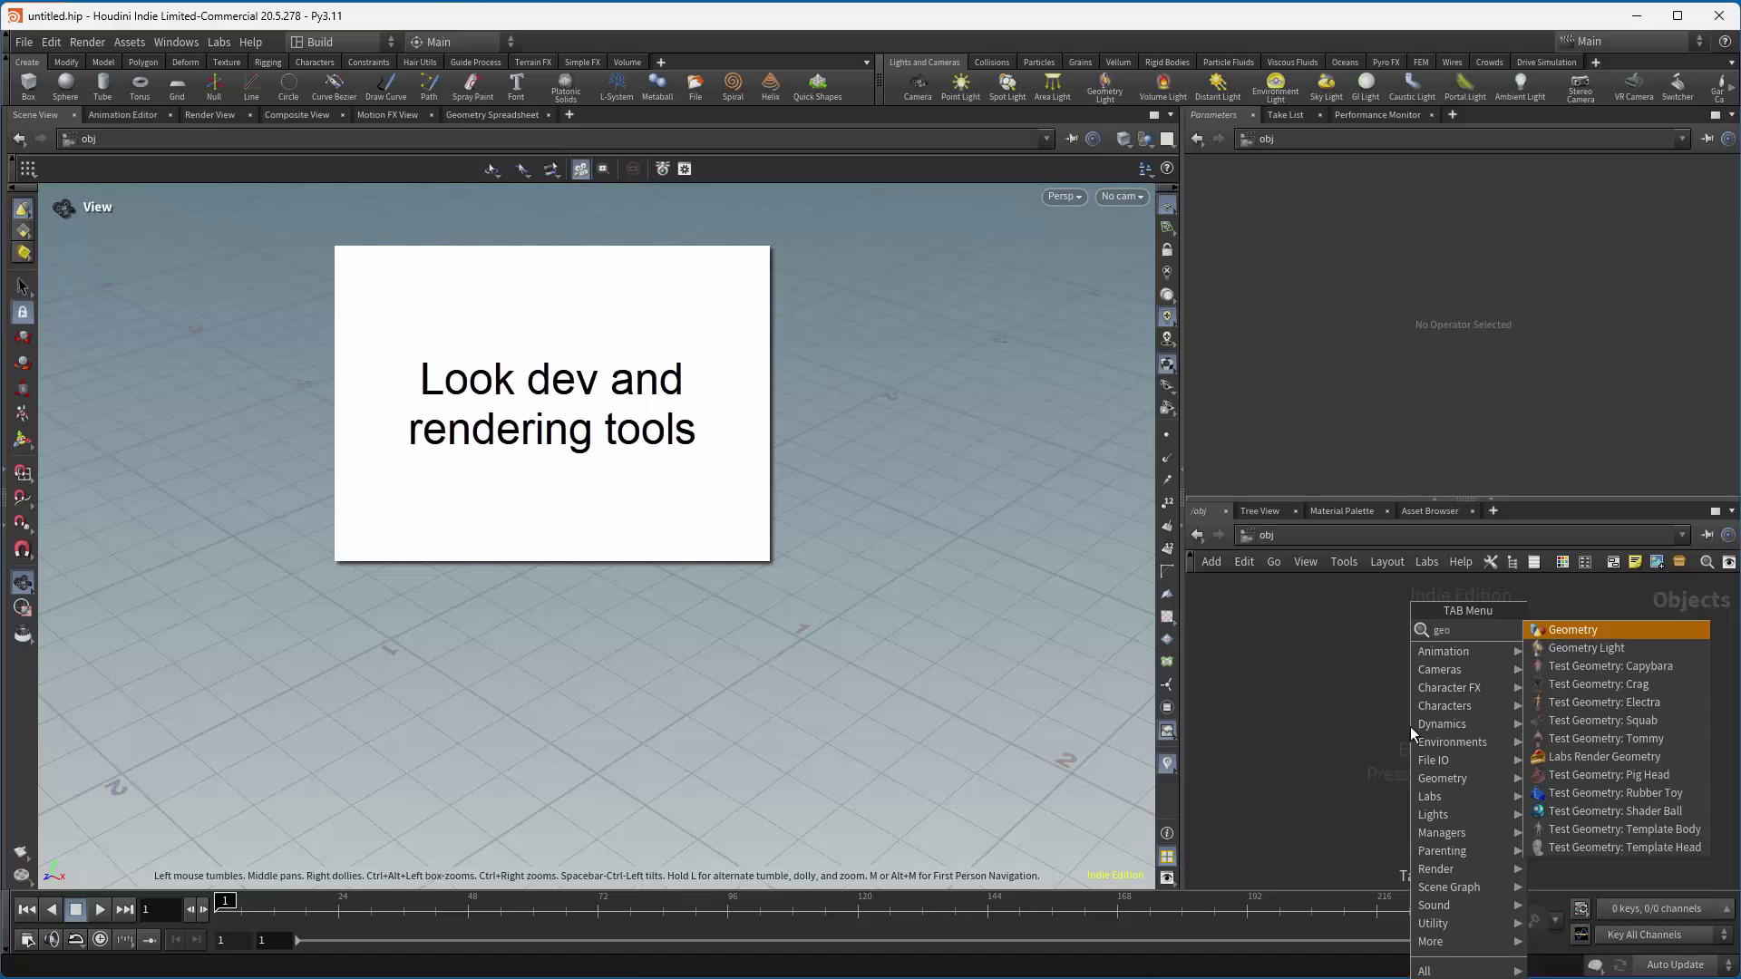
key(Return)
click(1342, 642)
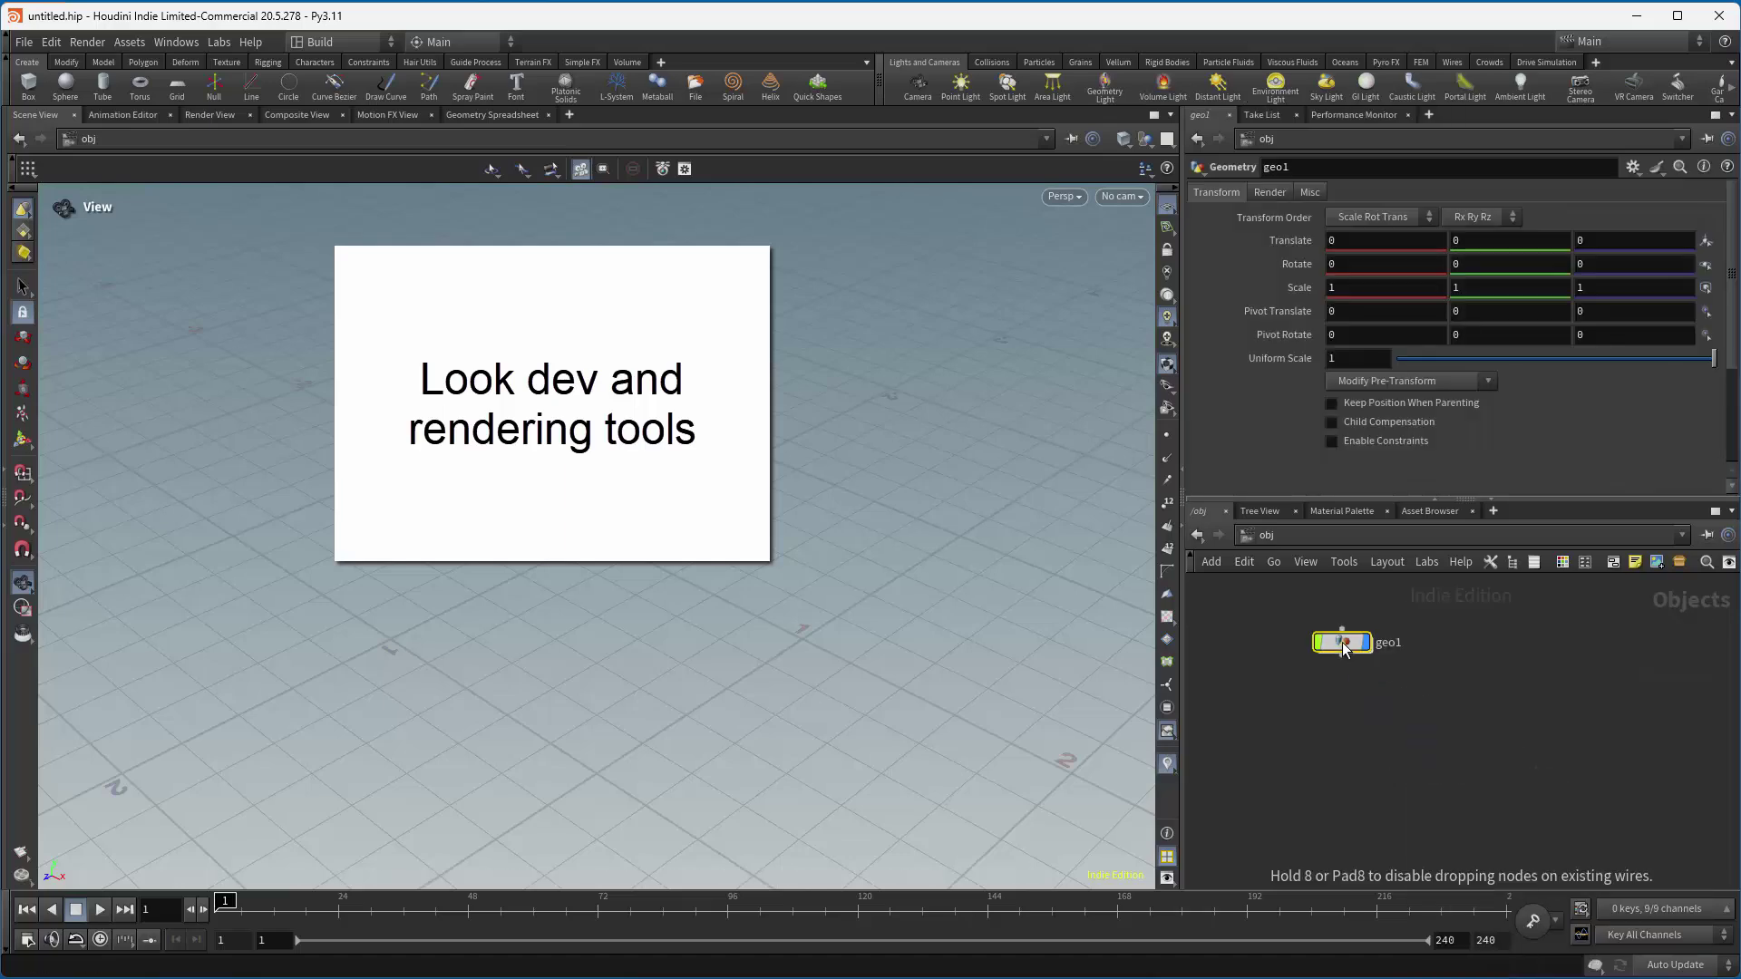
double_click(1342, 642)
Add a polygon Sphere node and a Grid node side by side in the geo1 network.
key(Tab)
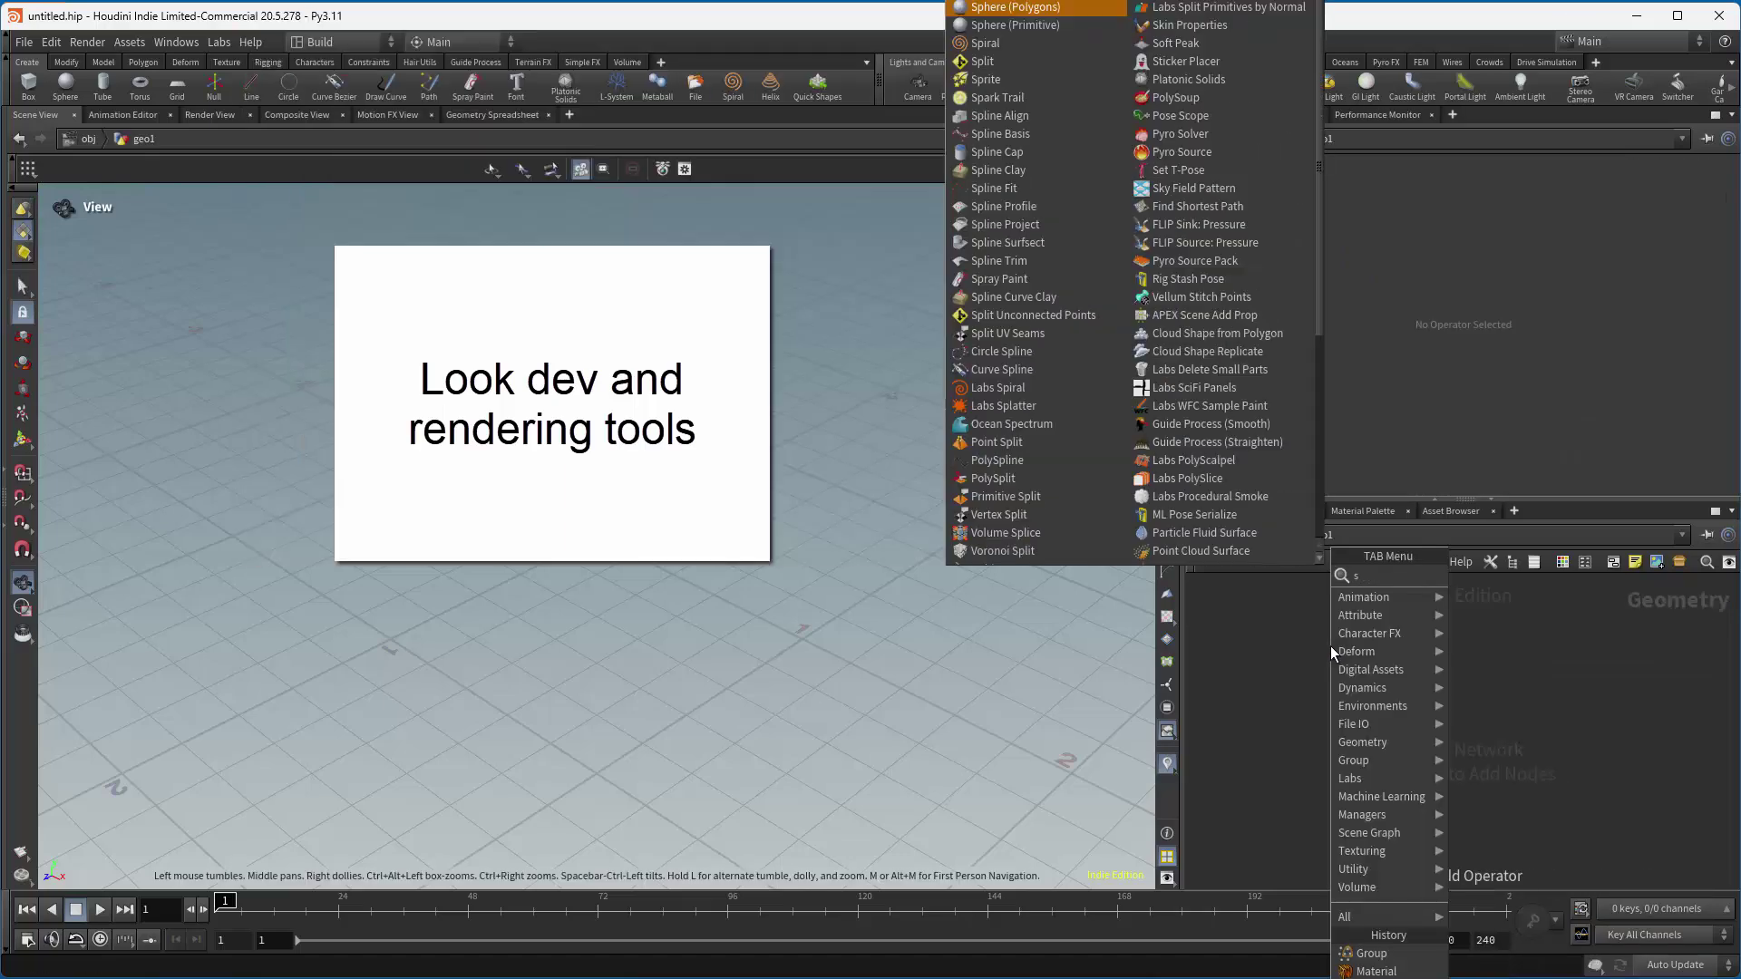
key(Return)
click(1331, 646)
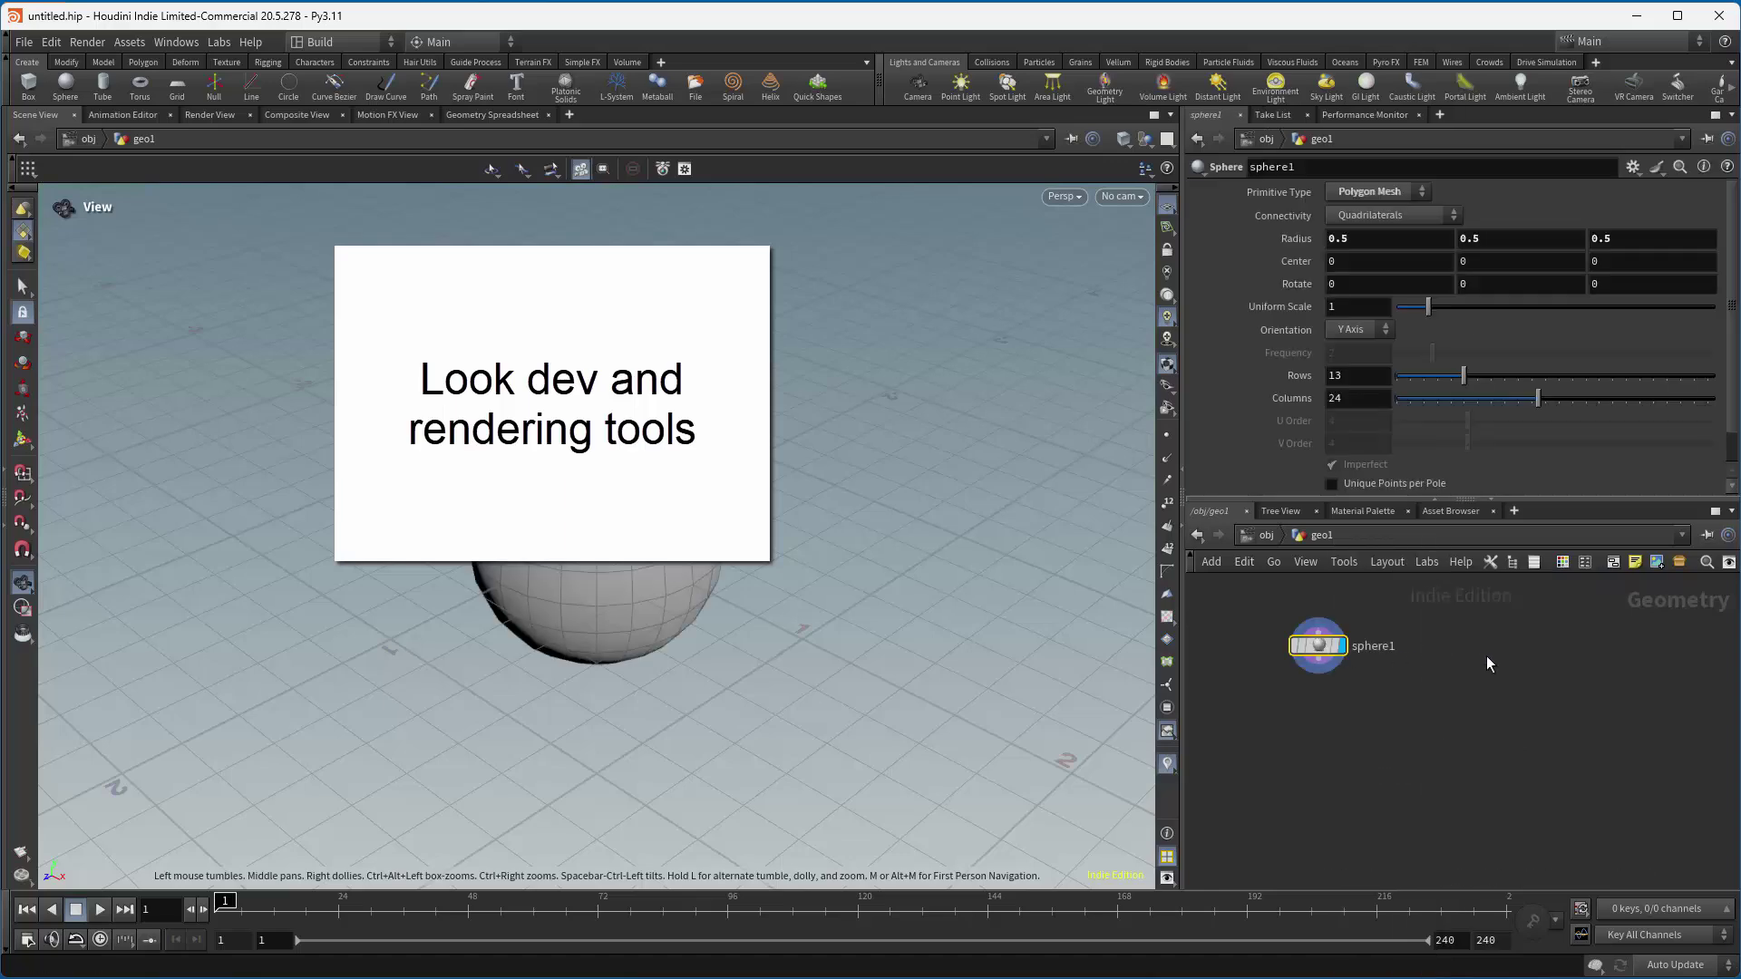
key(Tab)
key(Return)
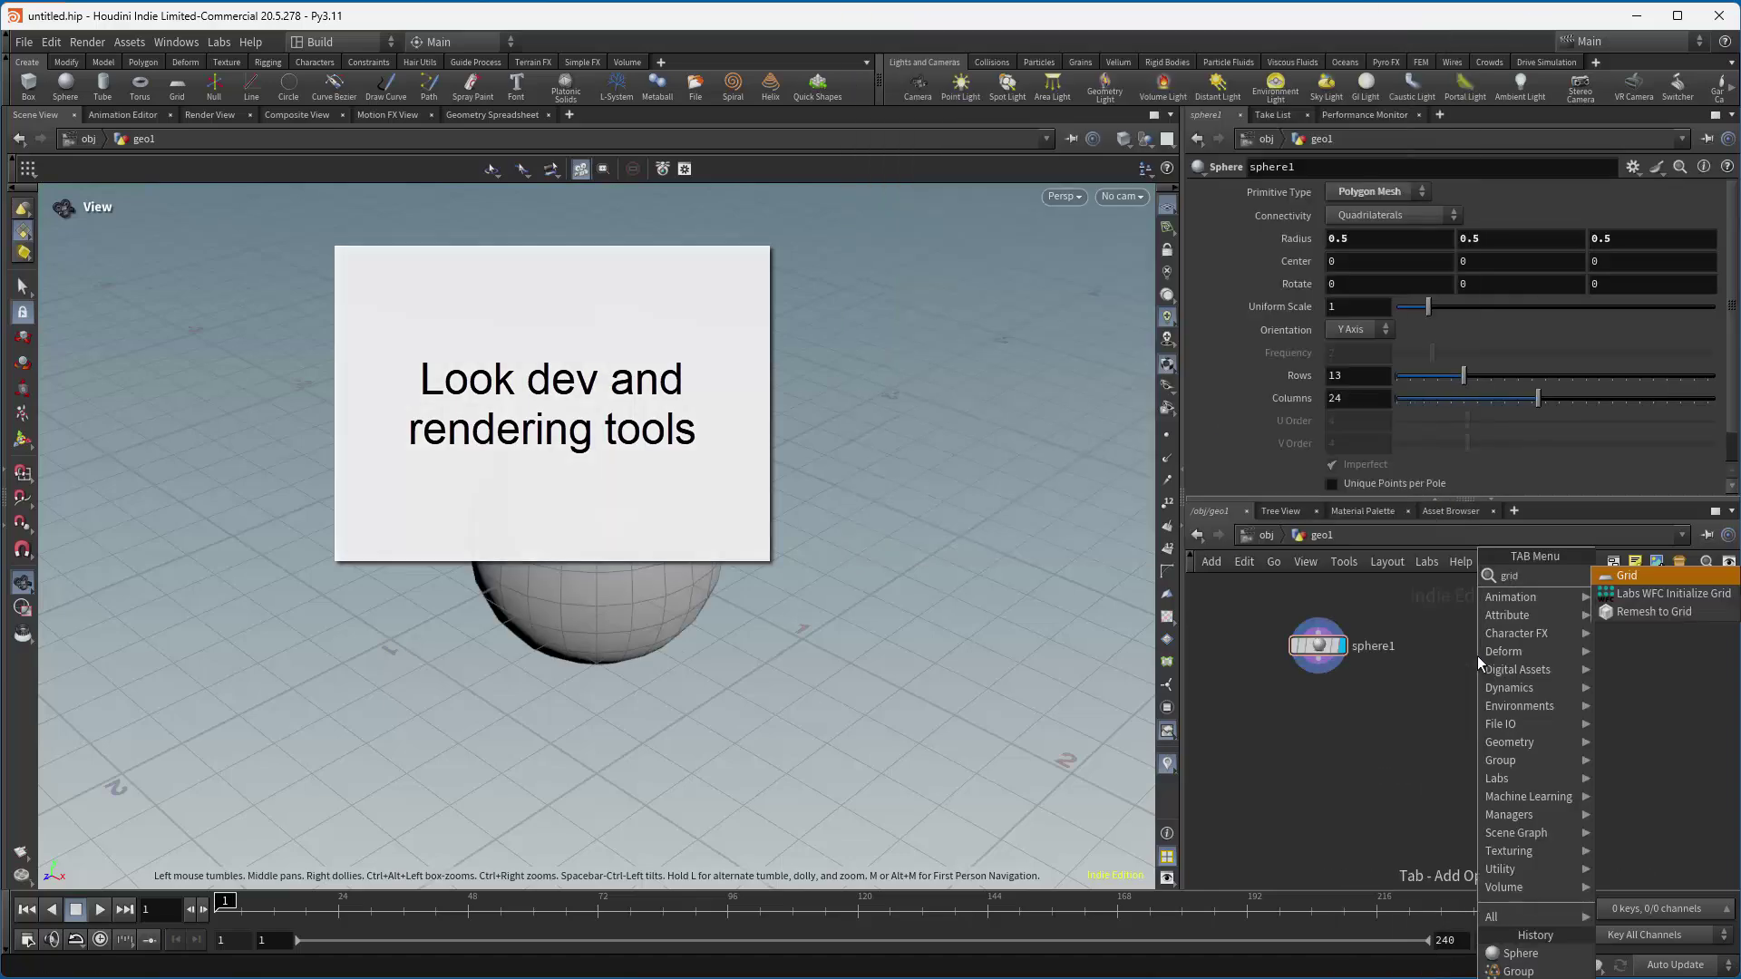
click(1477, 646)
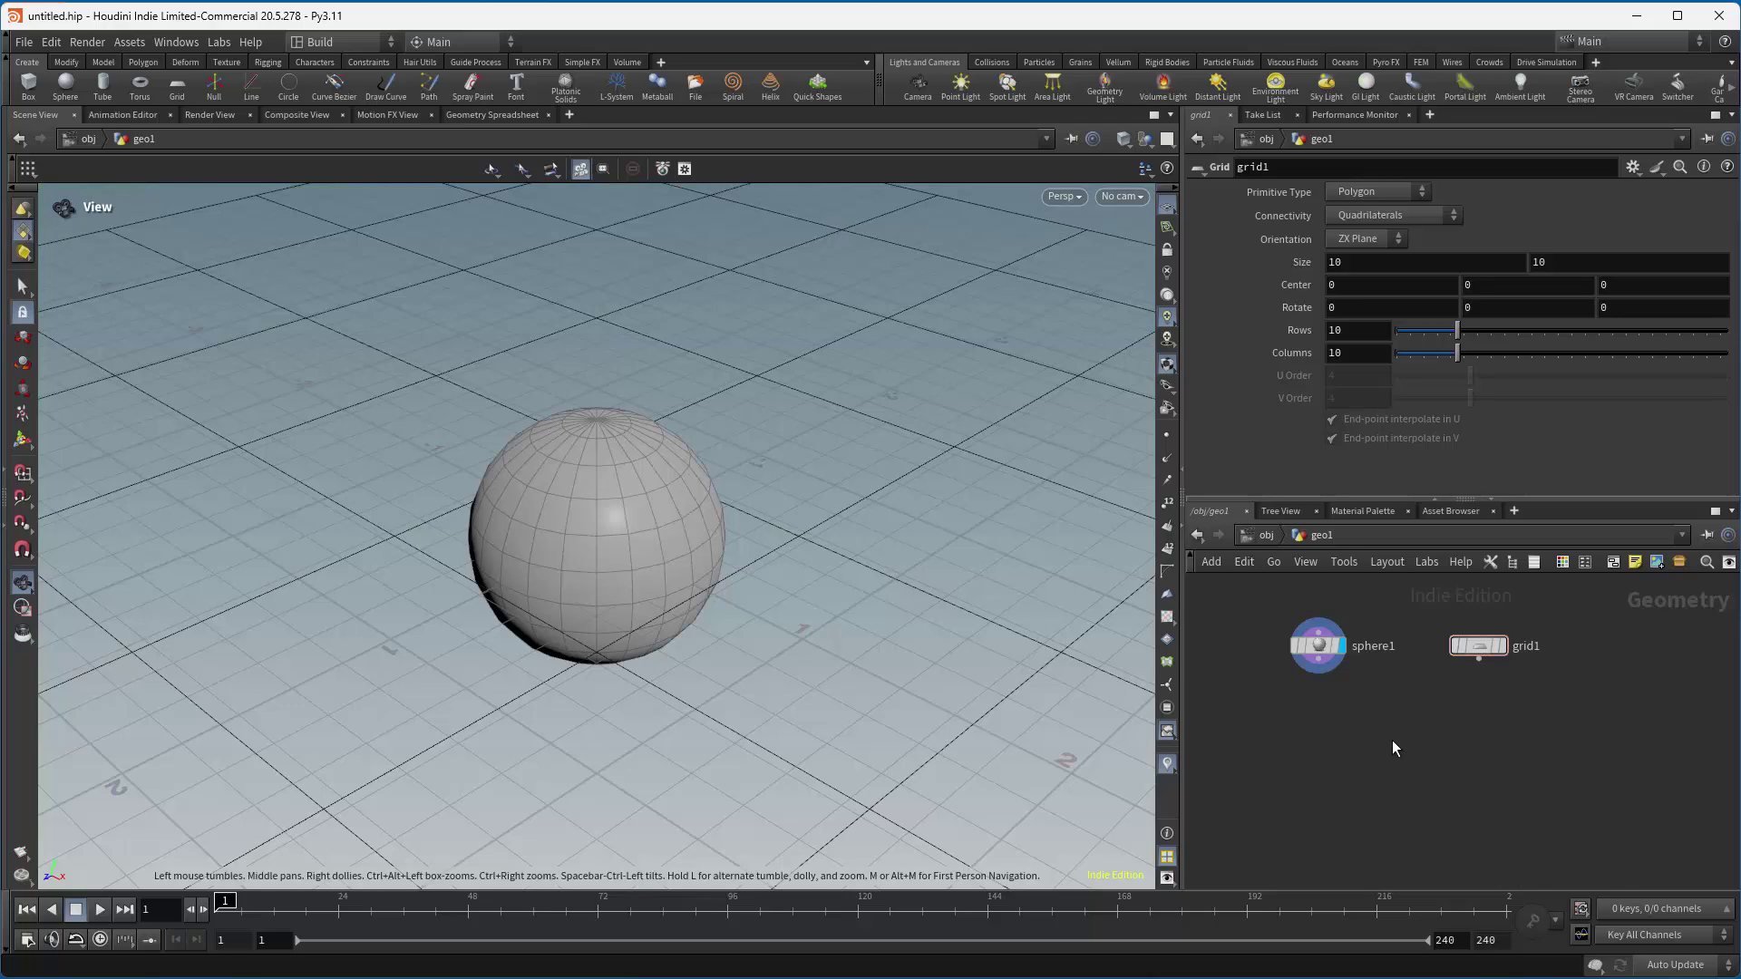
Add a Merge node below the sphere and grid and connect both nodes to its input.
key(Tab)
text(me)
key(Return)
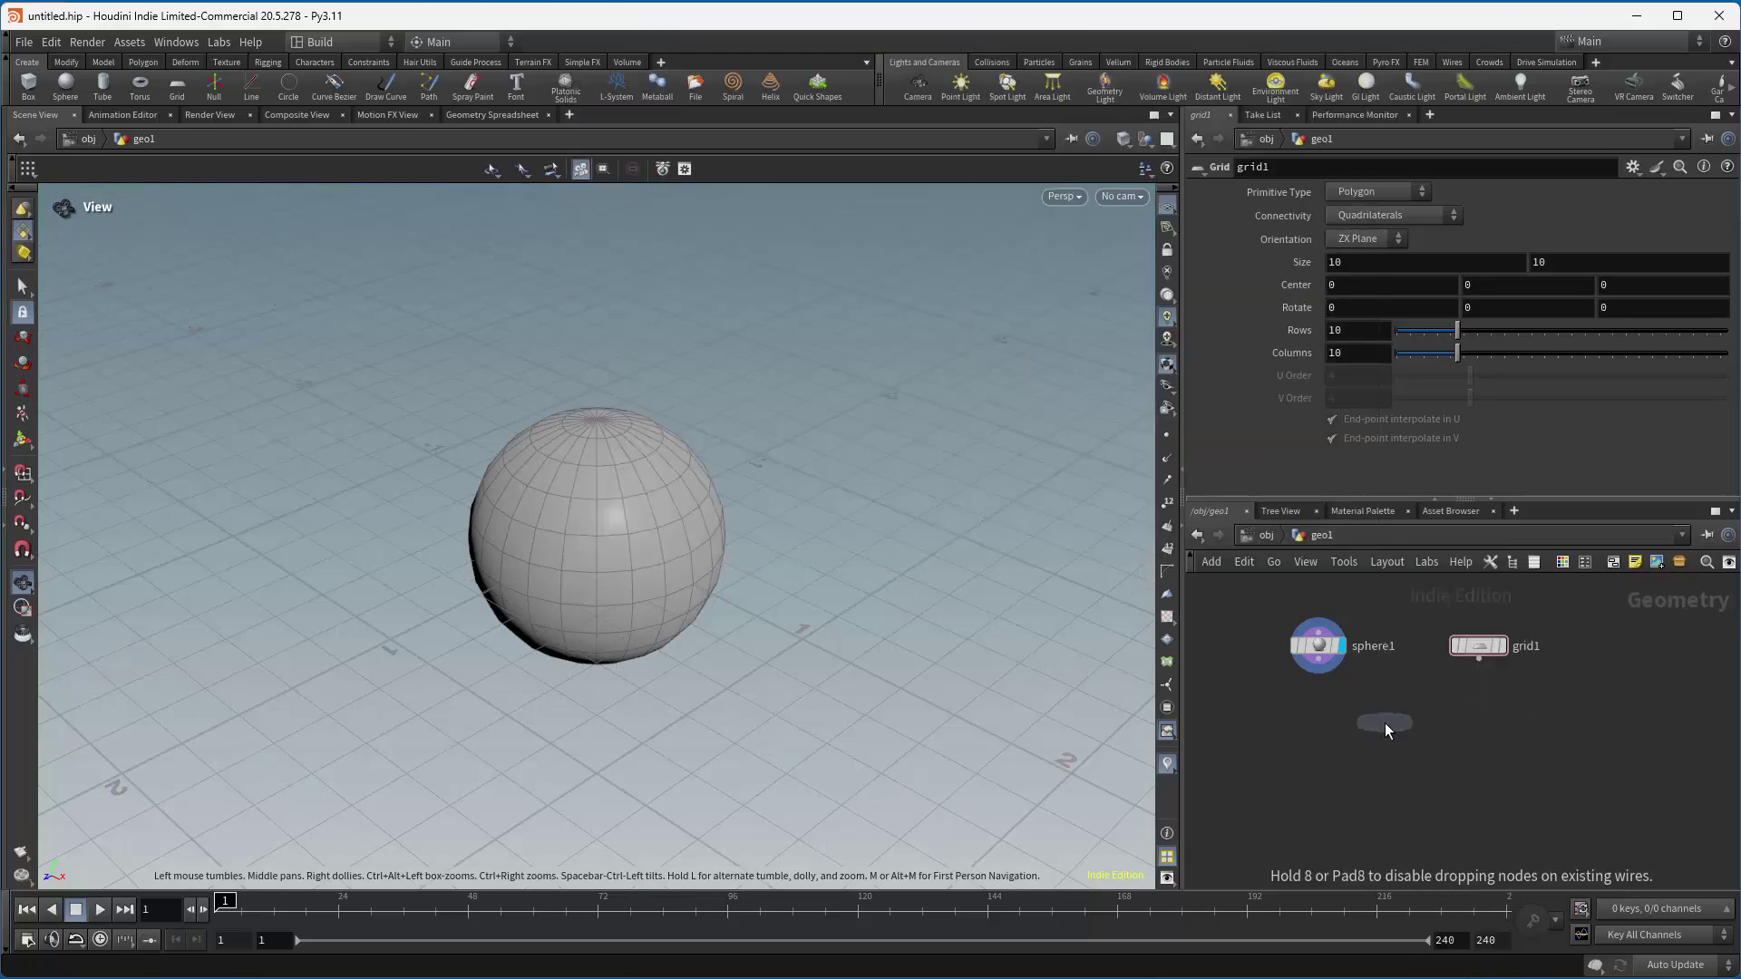
click(1412, 726)
drag(1319, 671, 1412, 712)
click(1479, 660)
click(1413, 716)
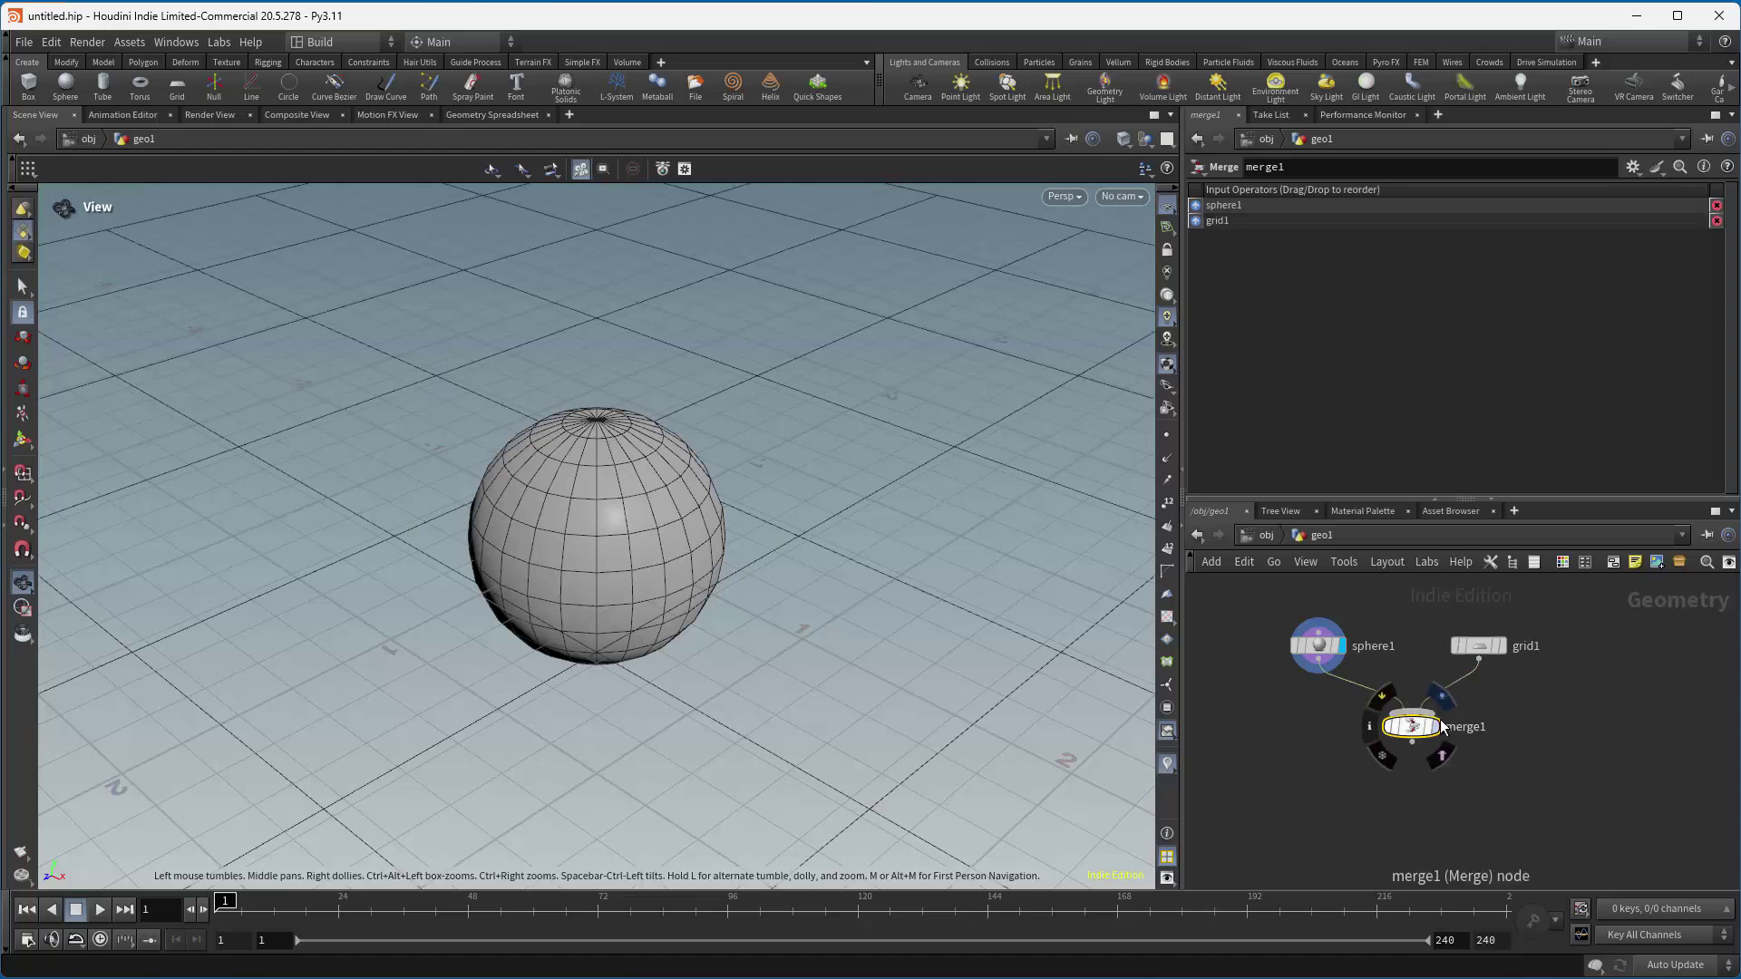
Display the merge node's output and link the sphere's Center Y to its Radius Y with a relative reference.
click(1440, 726)
click(1318, 645)
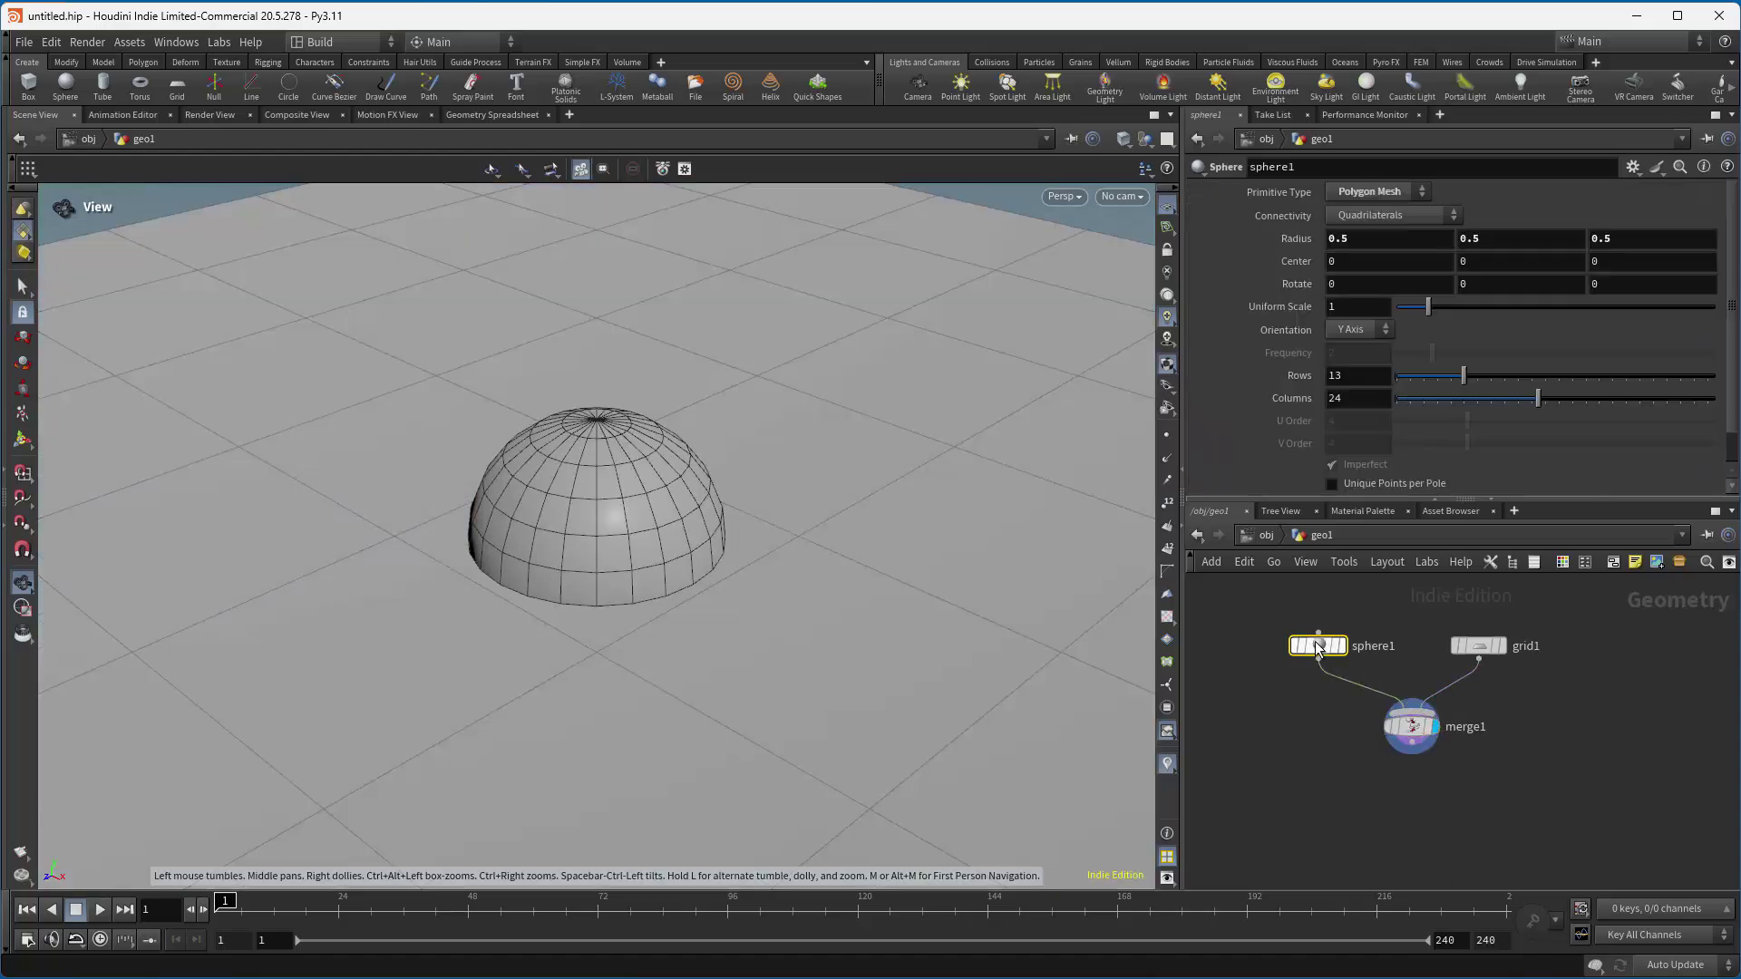
right_click(1500, 243)
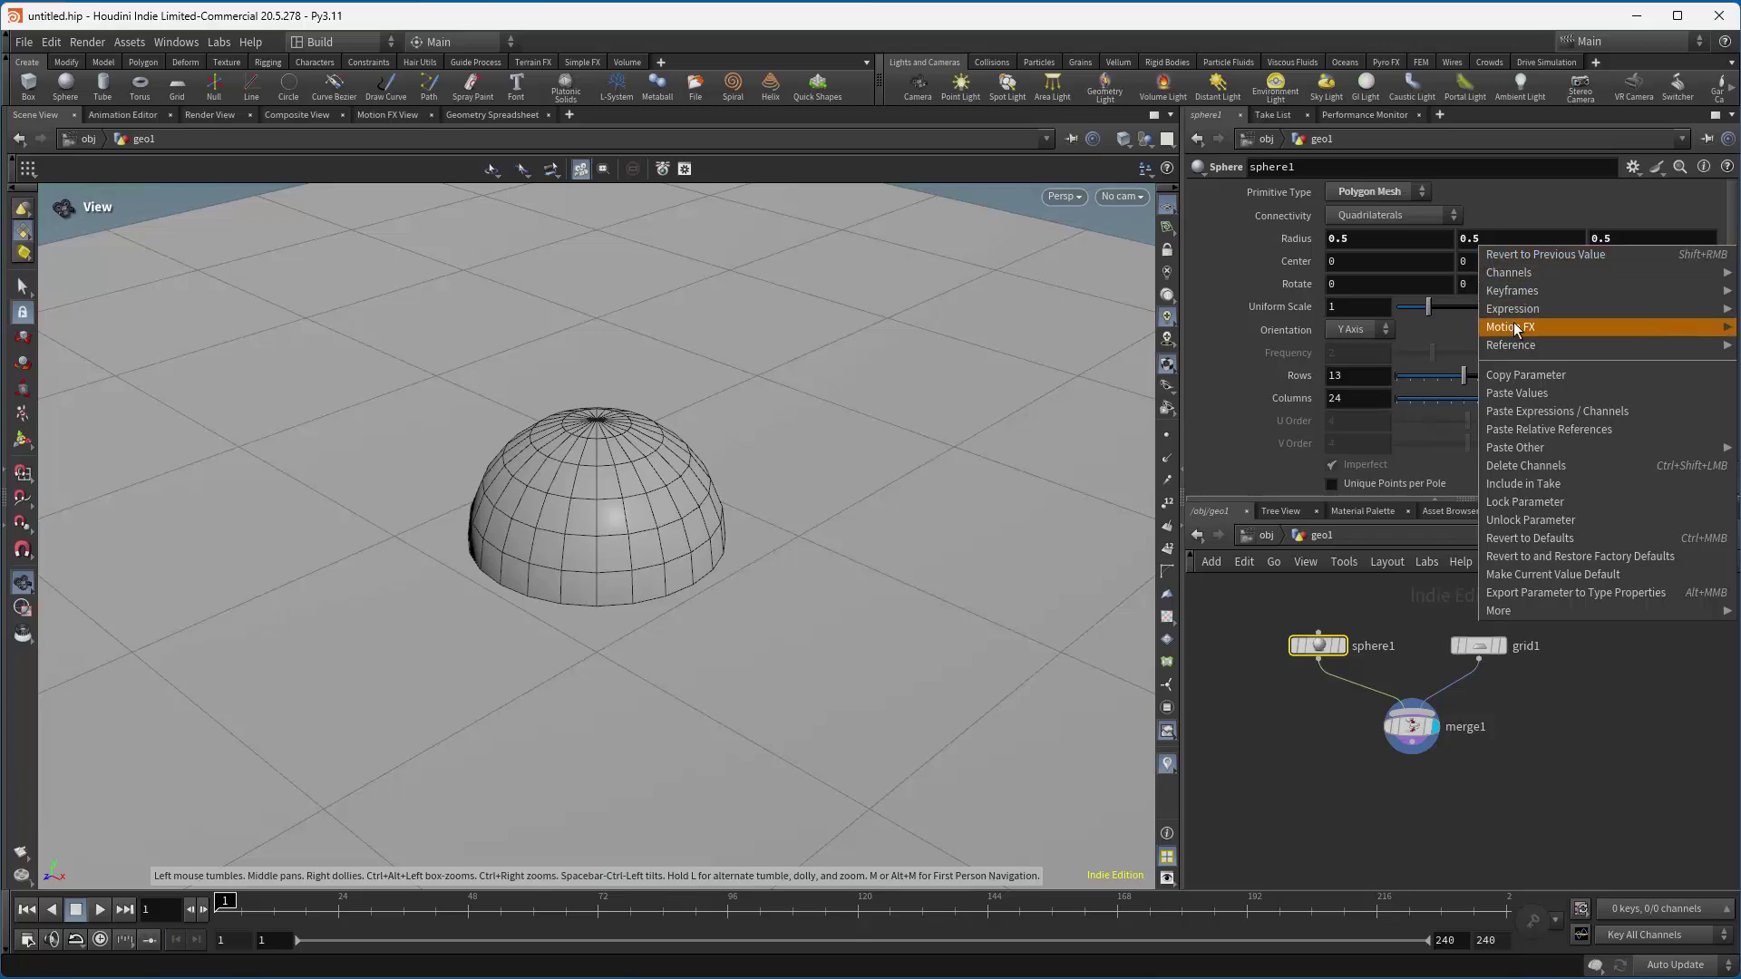
click(1529, 376)
right_click(1489, 262)
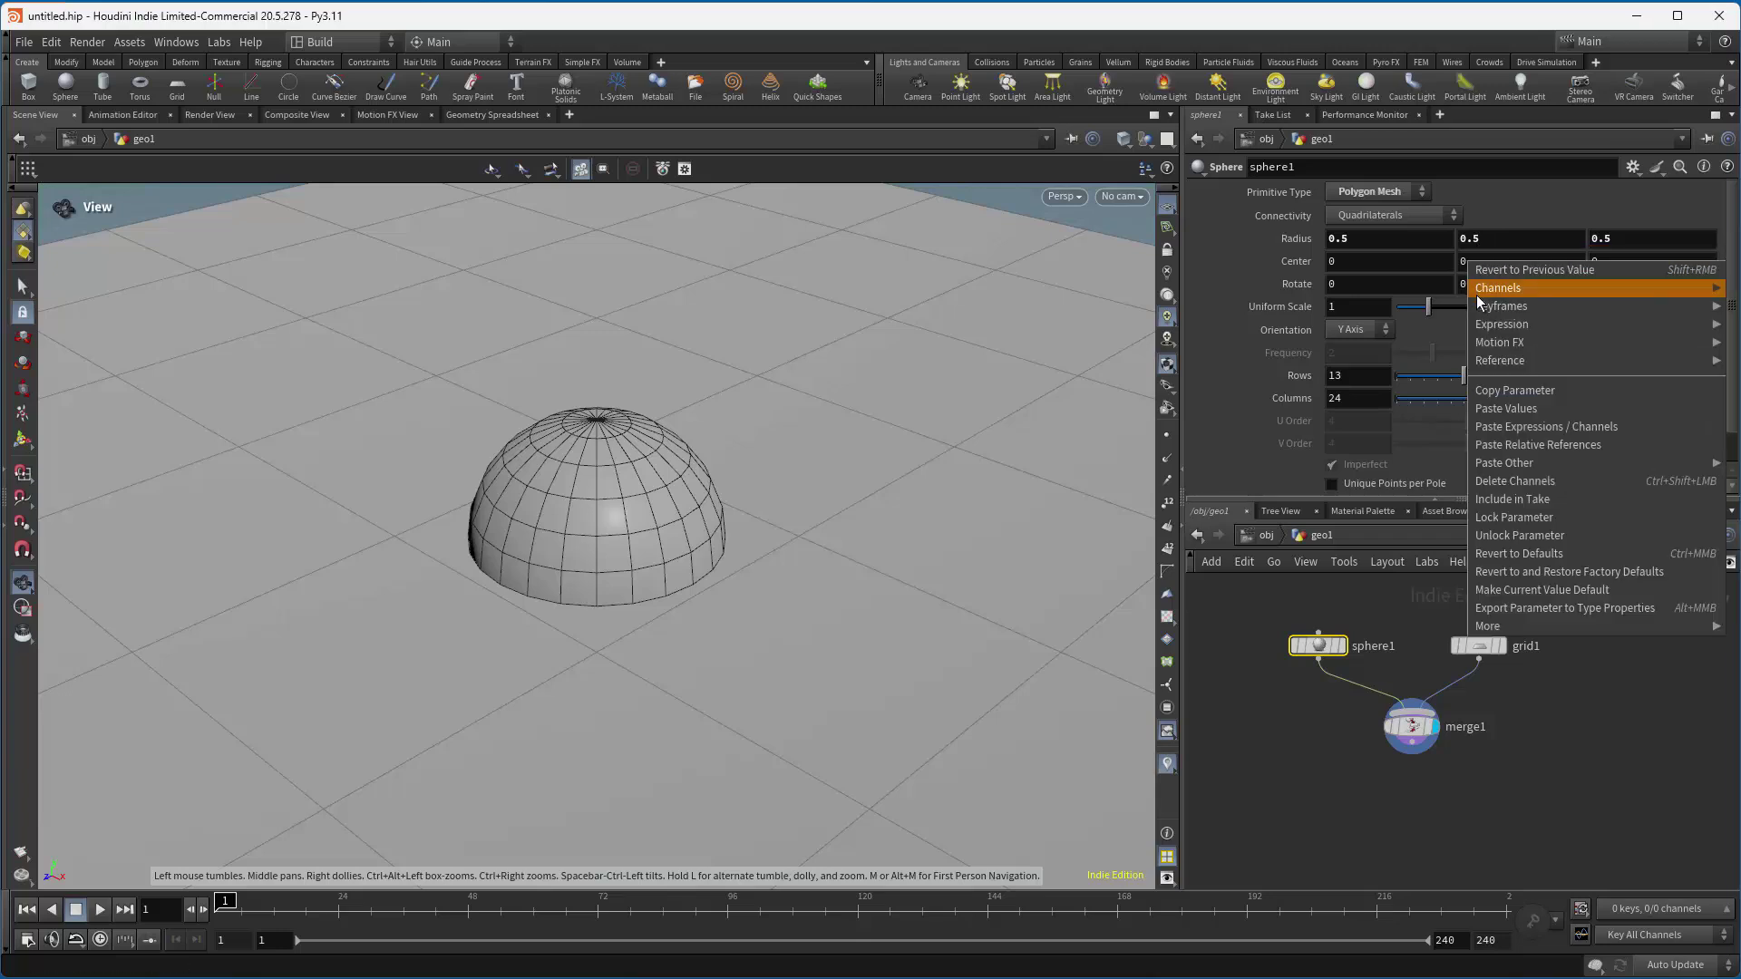
click(1527, 443)
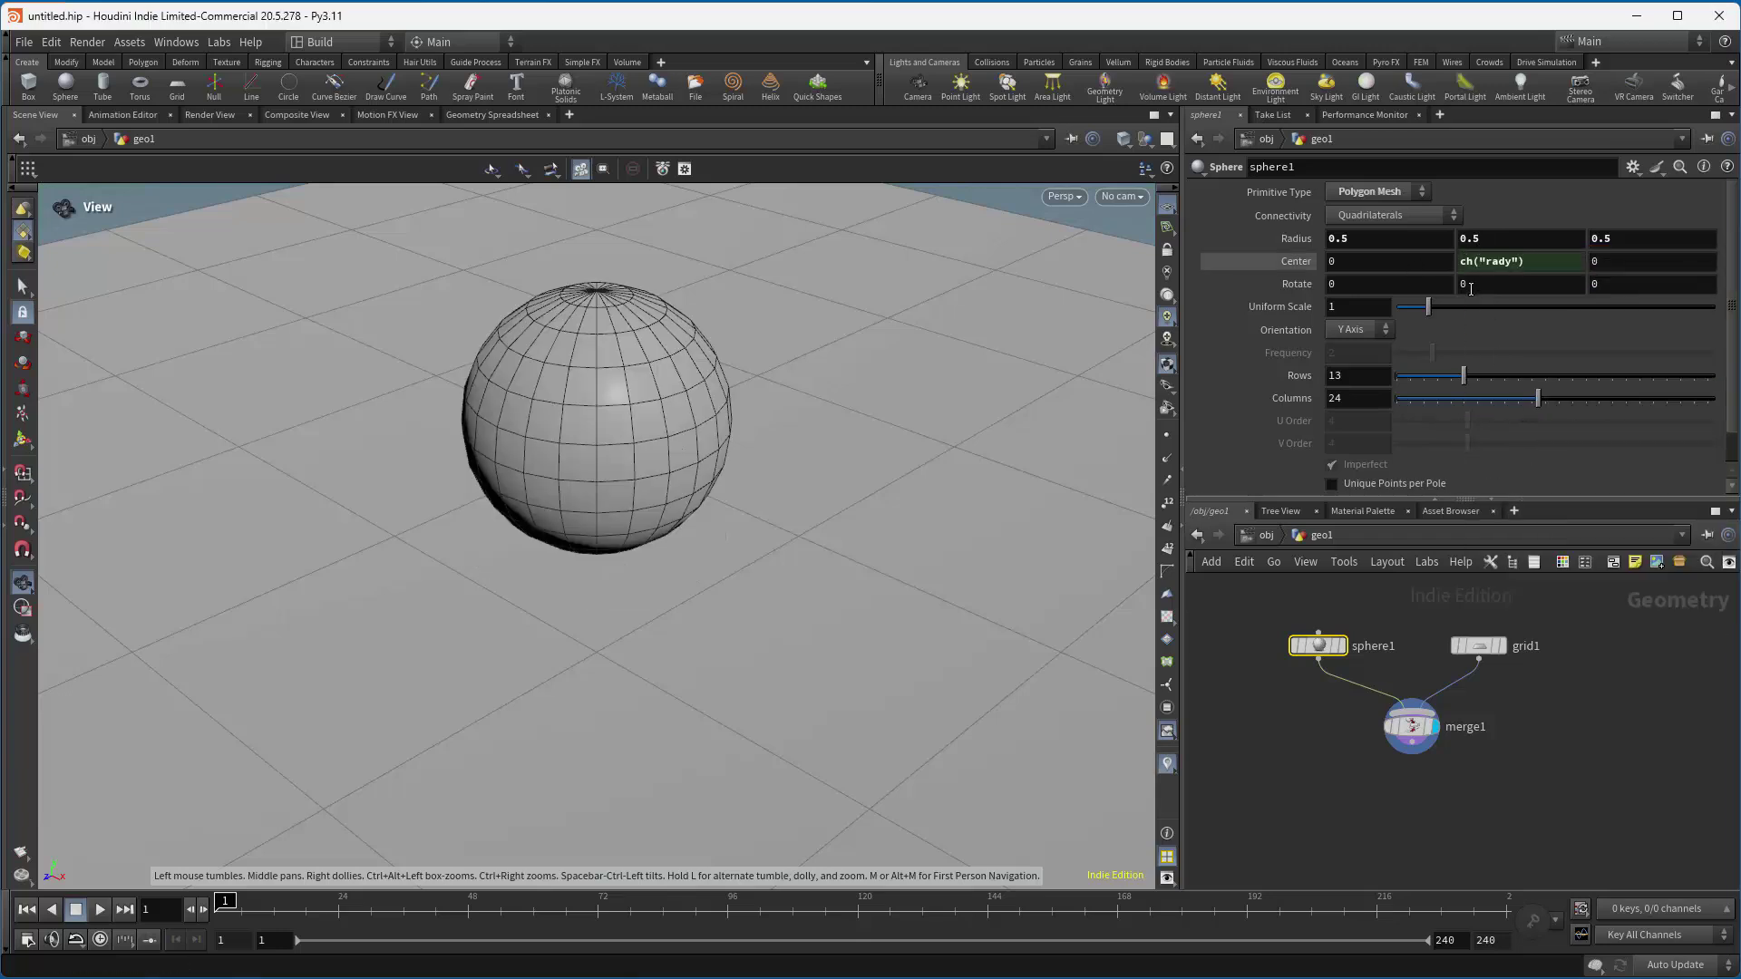
click(1321, 767)
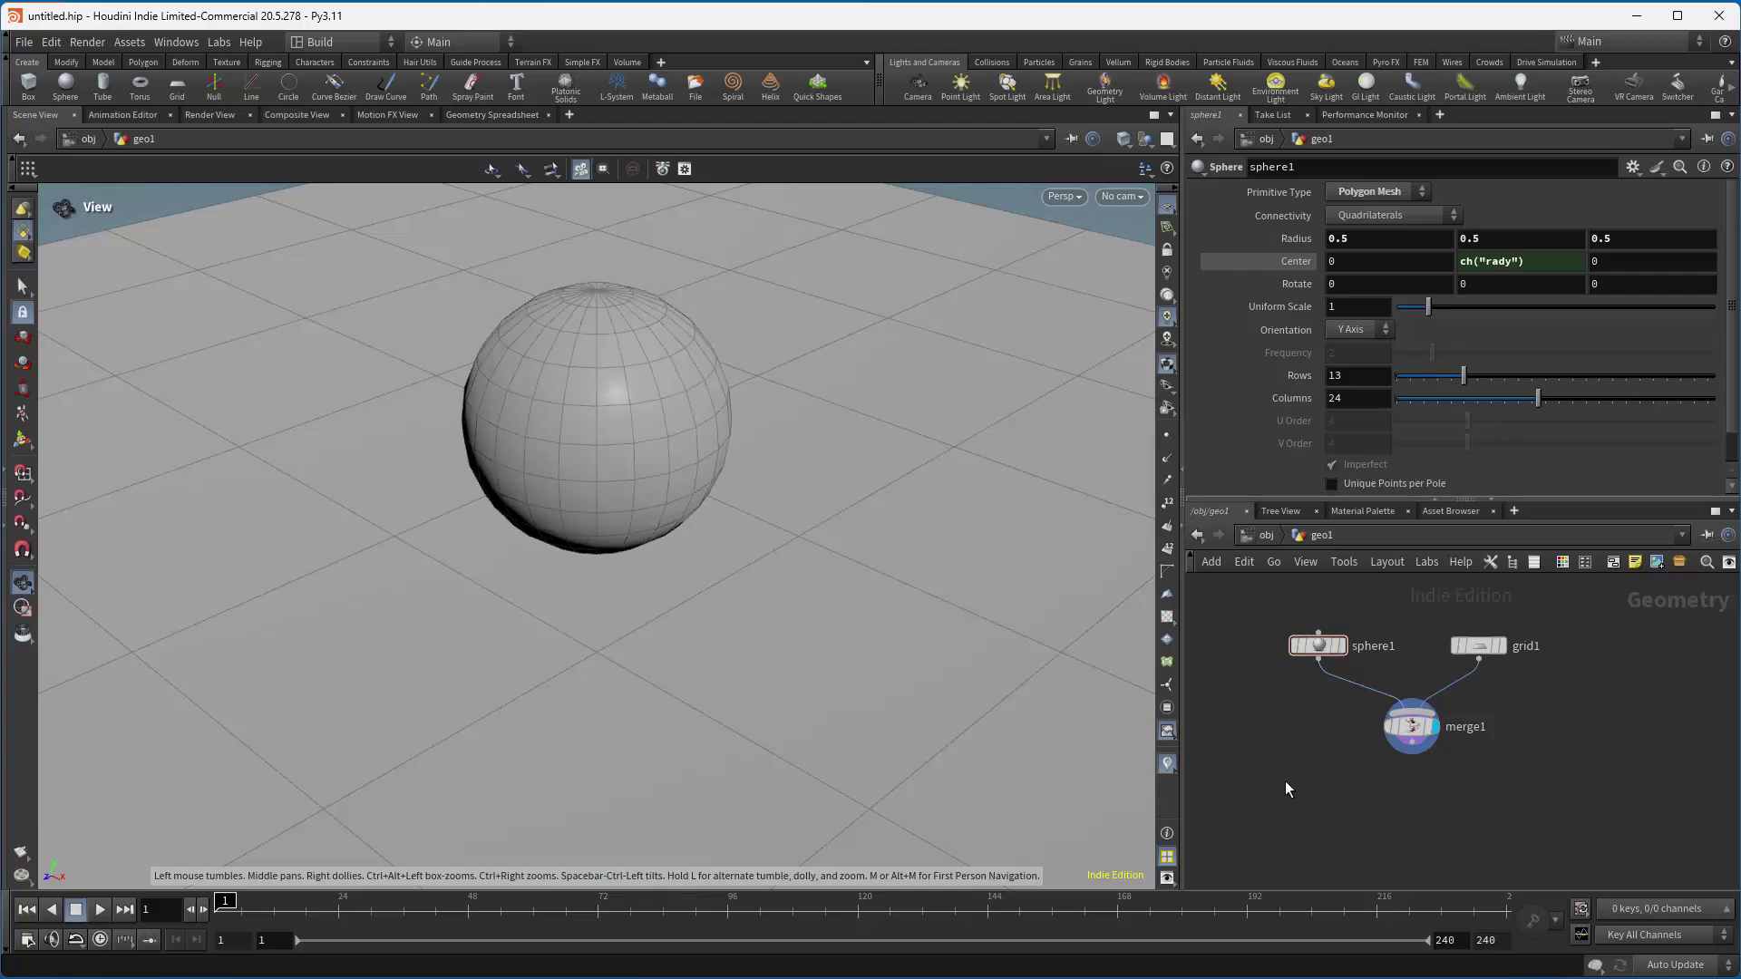
Create a Principled Shader material in /mat and set its base color to pure green (0, 1, 0).
click(1364, 510)
drag(1281, 587, 1392, 600)
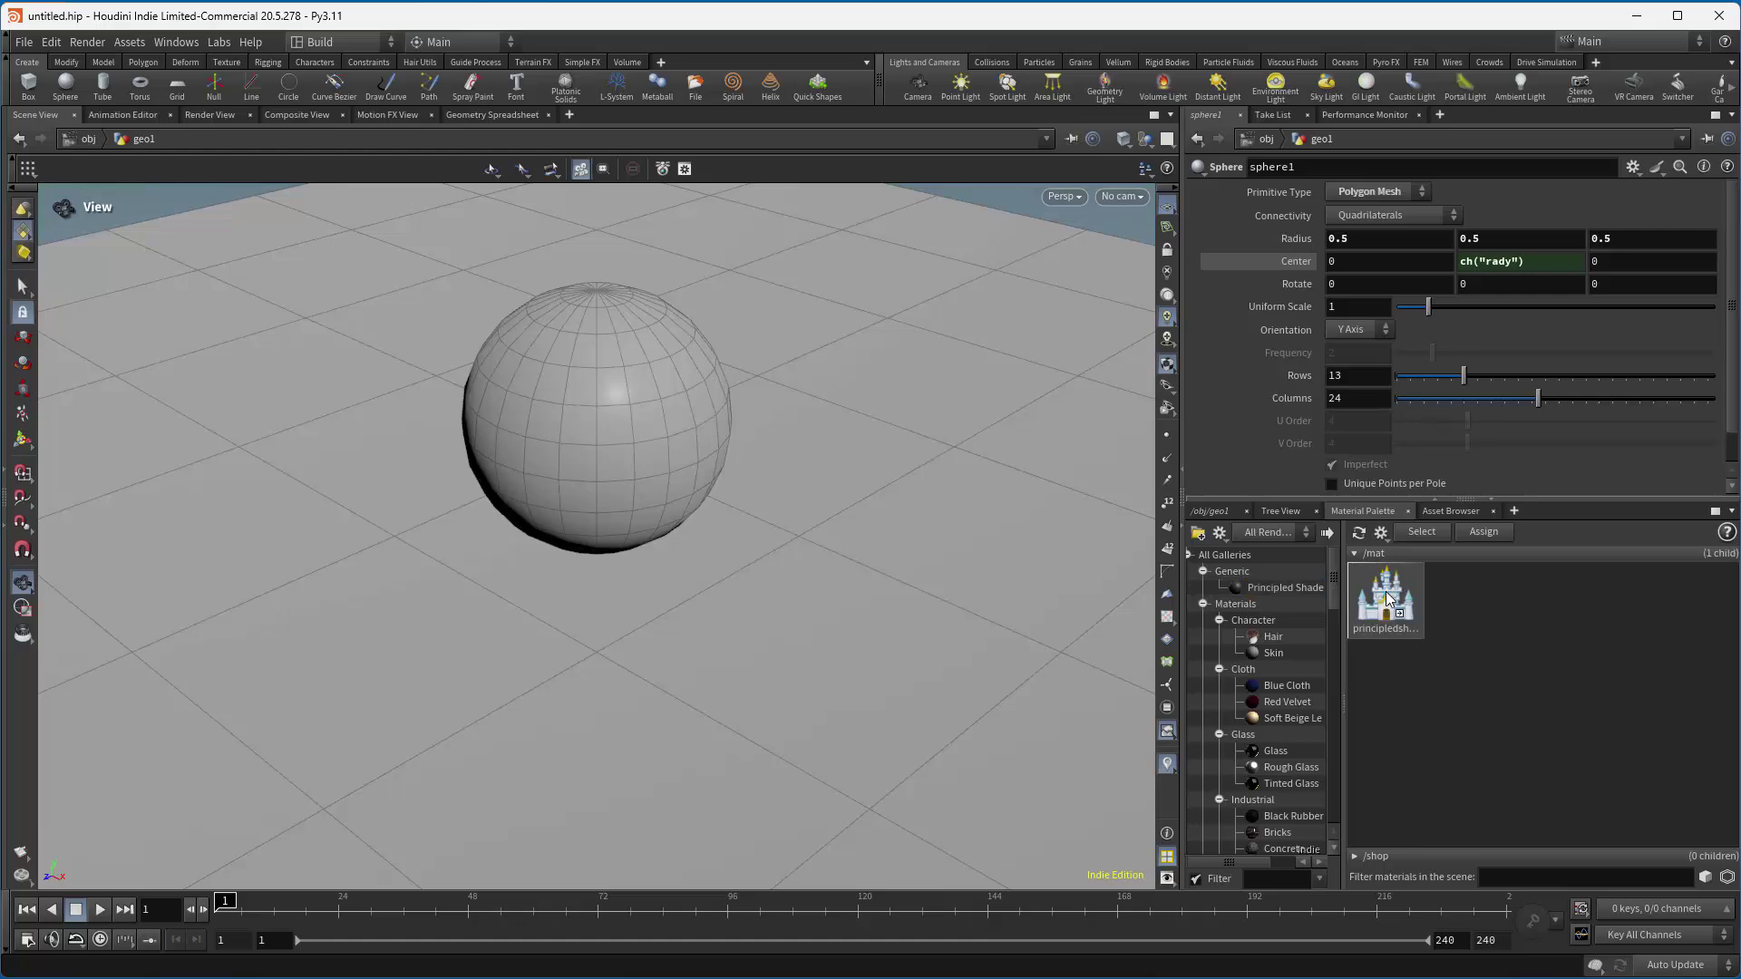
click(1358, 245)
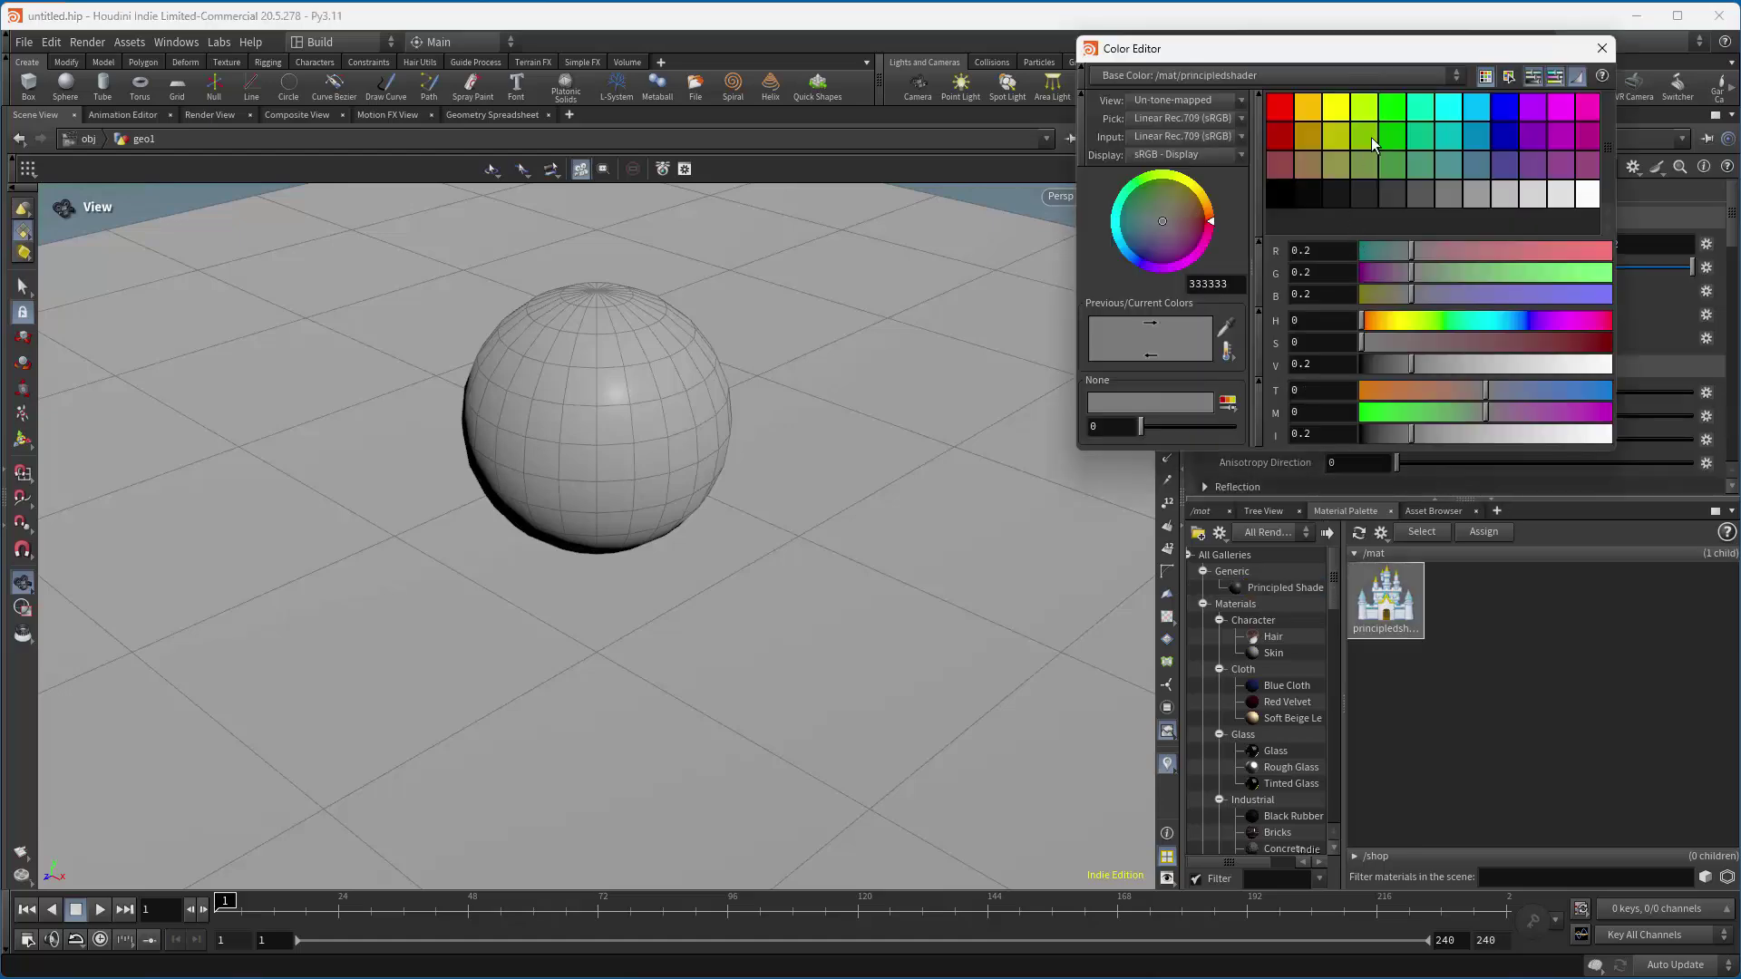
click(1397, 100)
click(1603, 50)
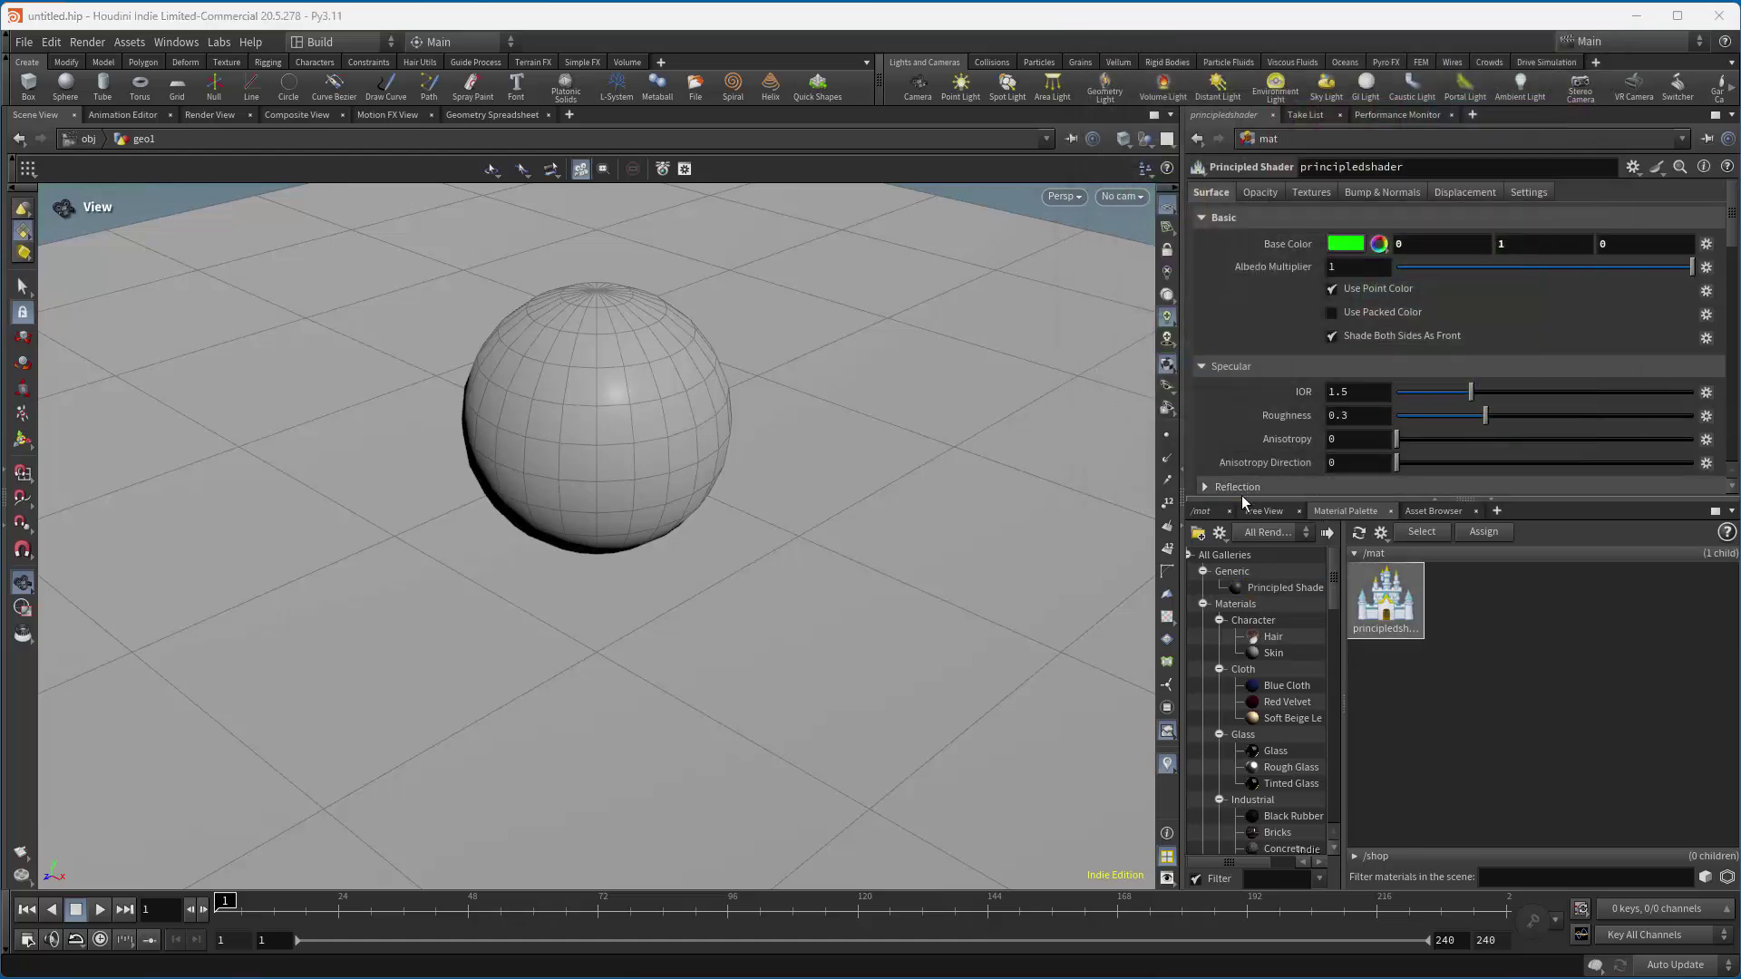
Return to the object level and rename the geo1 geometry object as demo.
click(1202, 511)
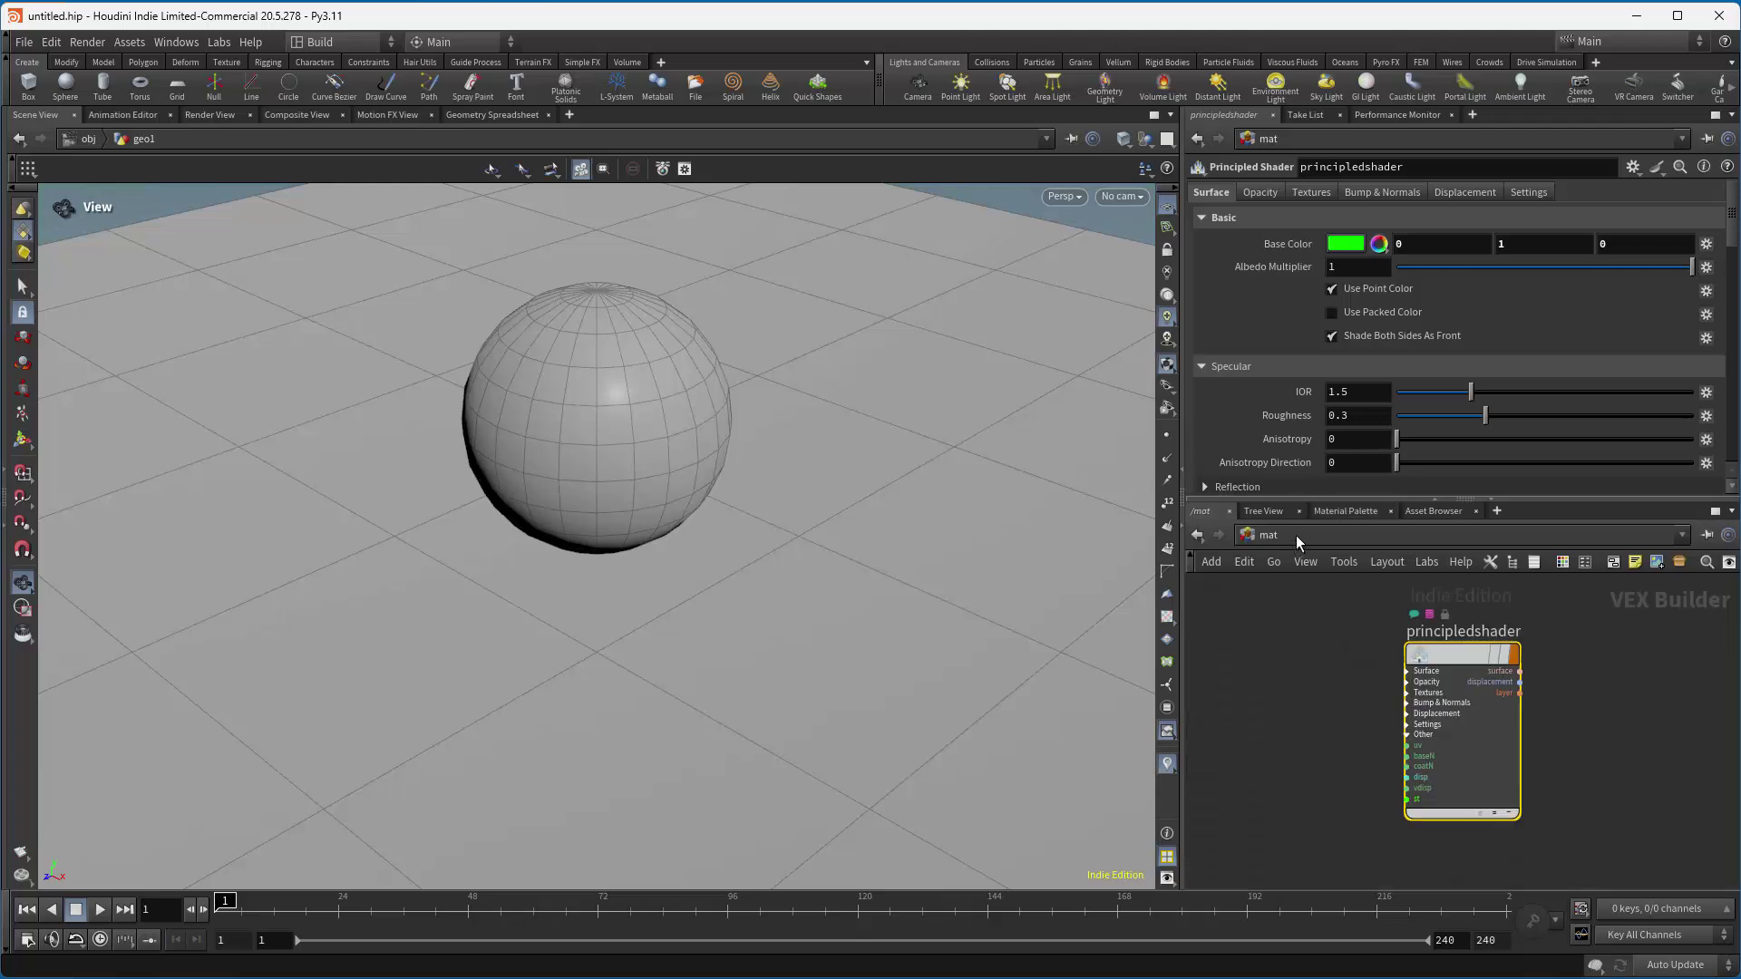
click(1297, 535)
click(1346, 645)
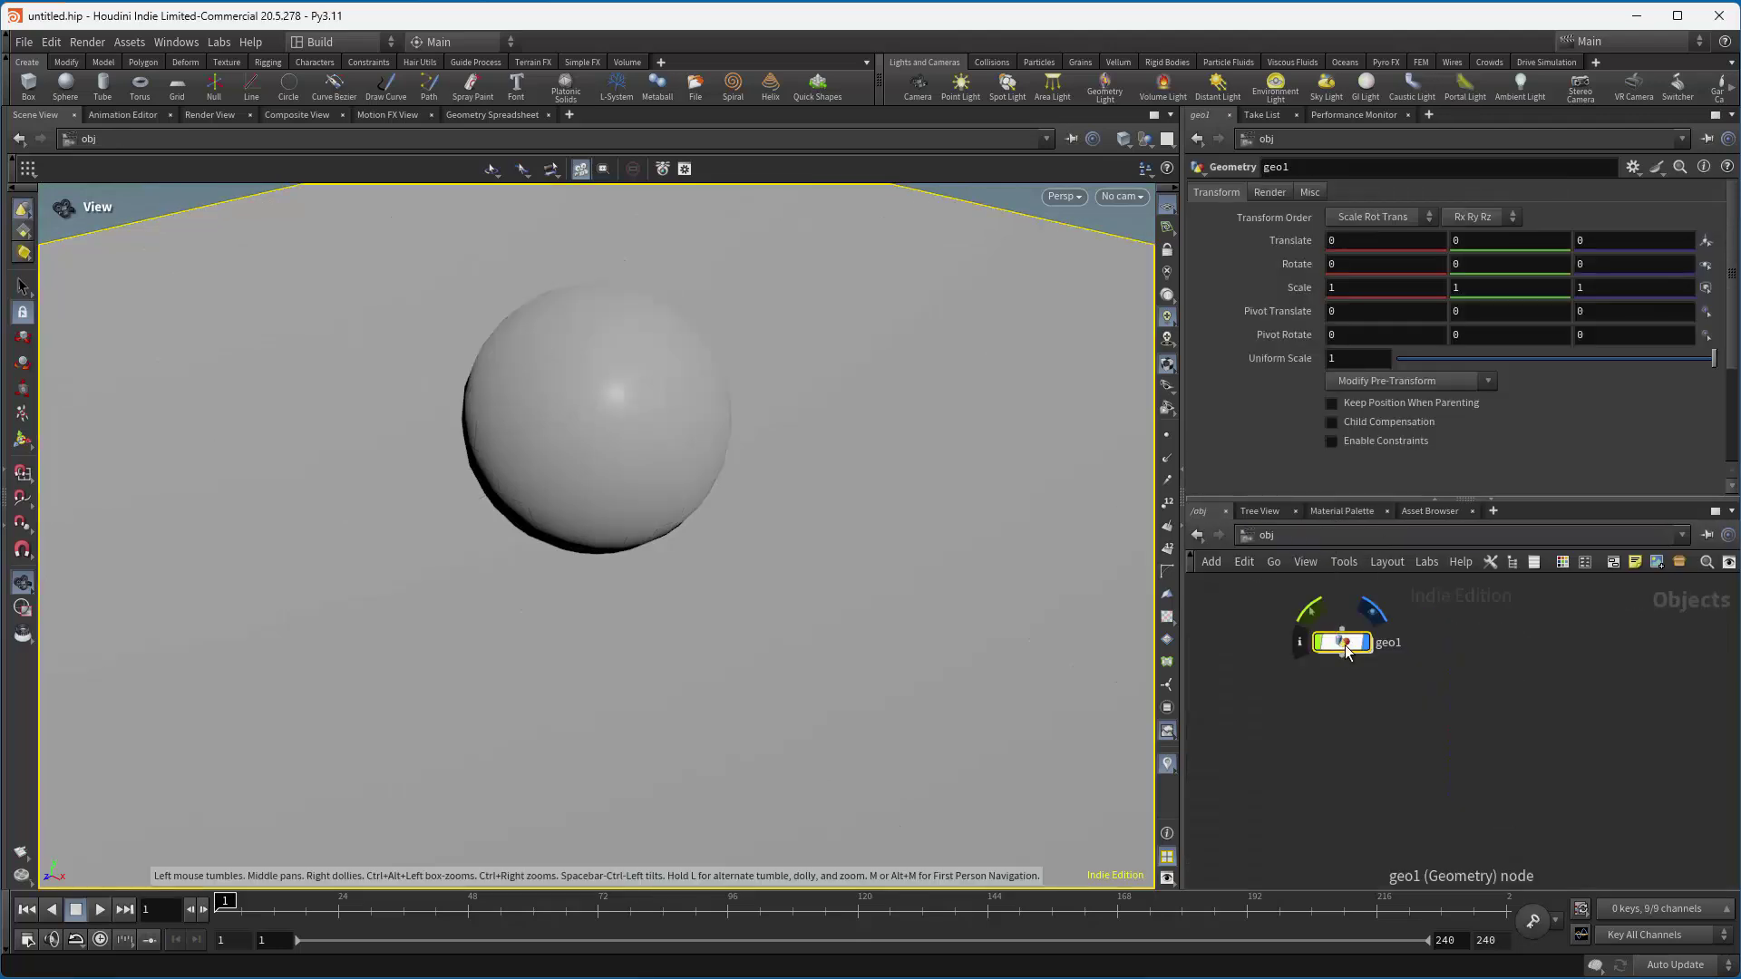
key(F2)
text(demo)
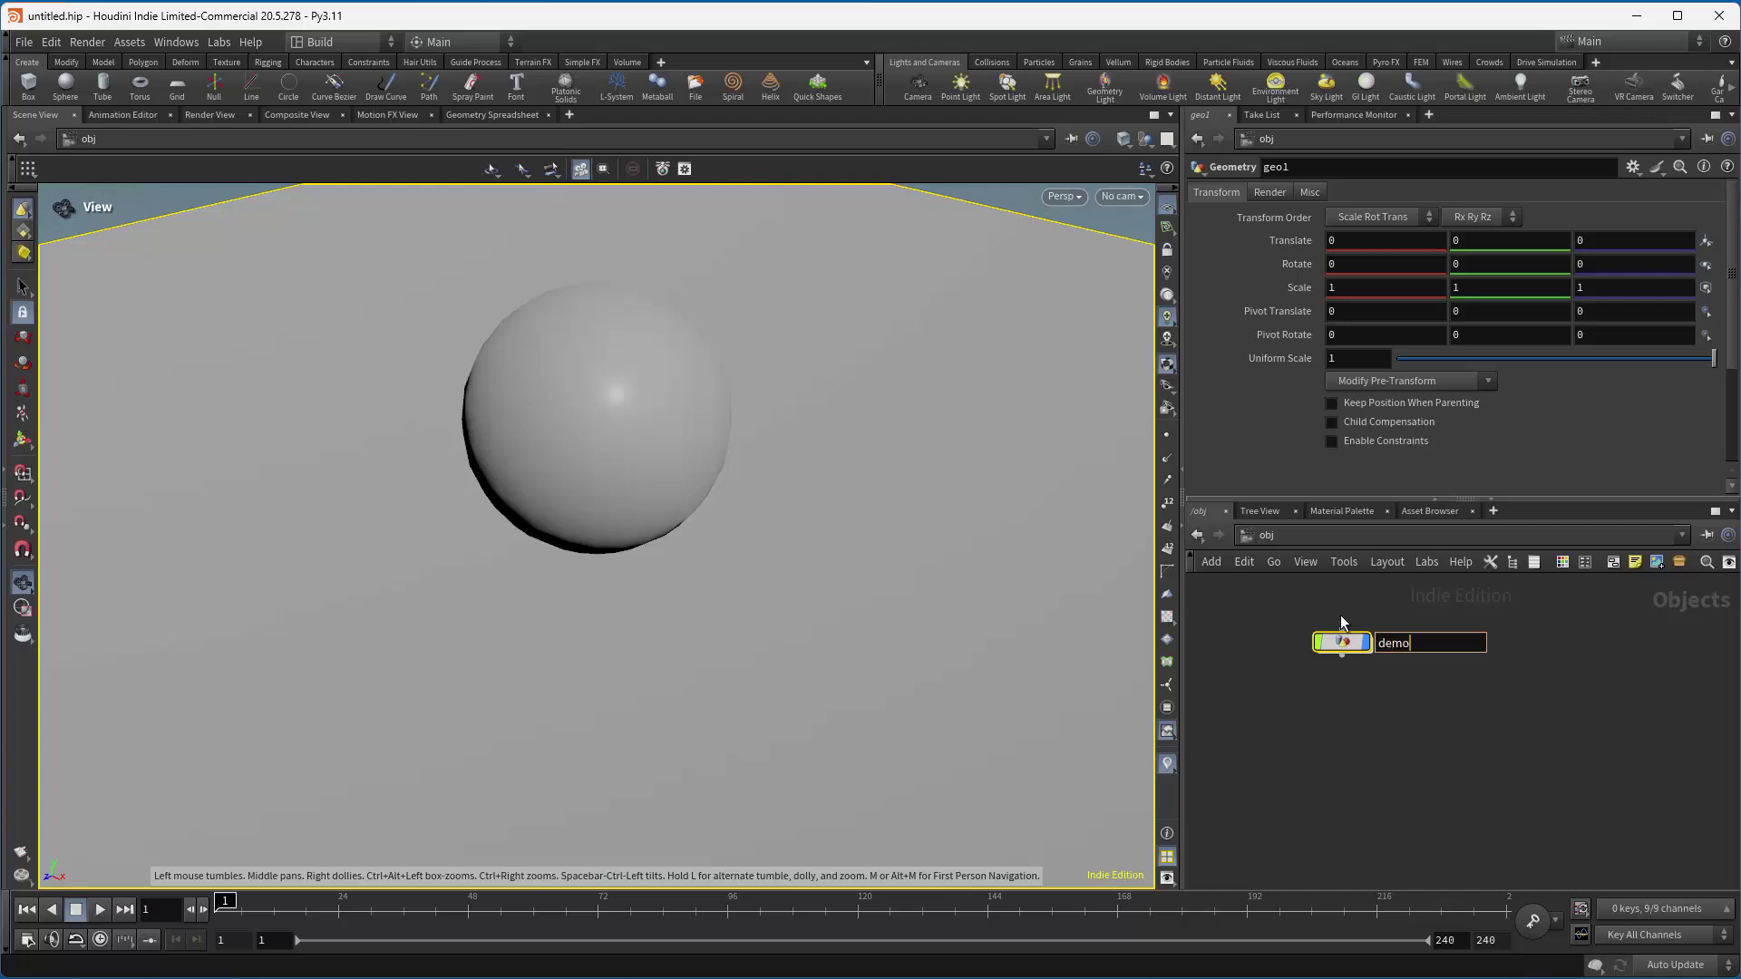
key(Return)
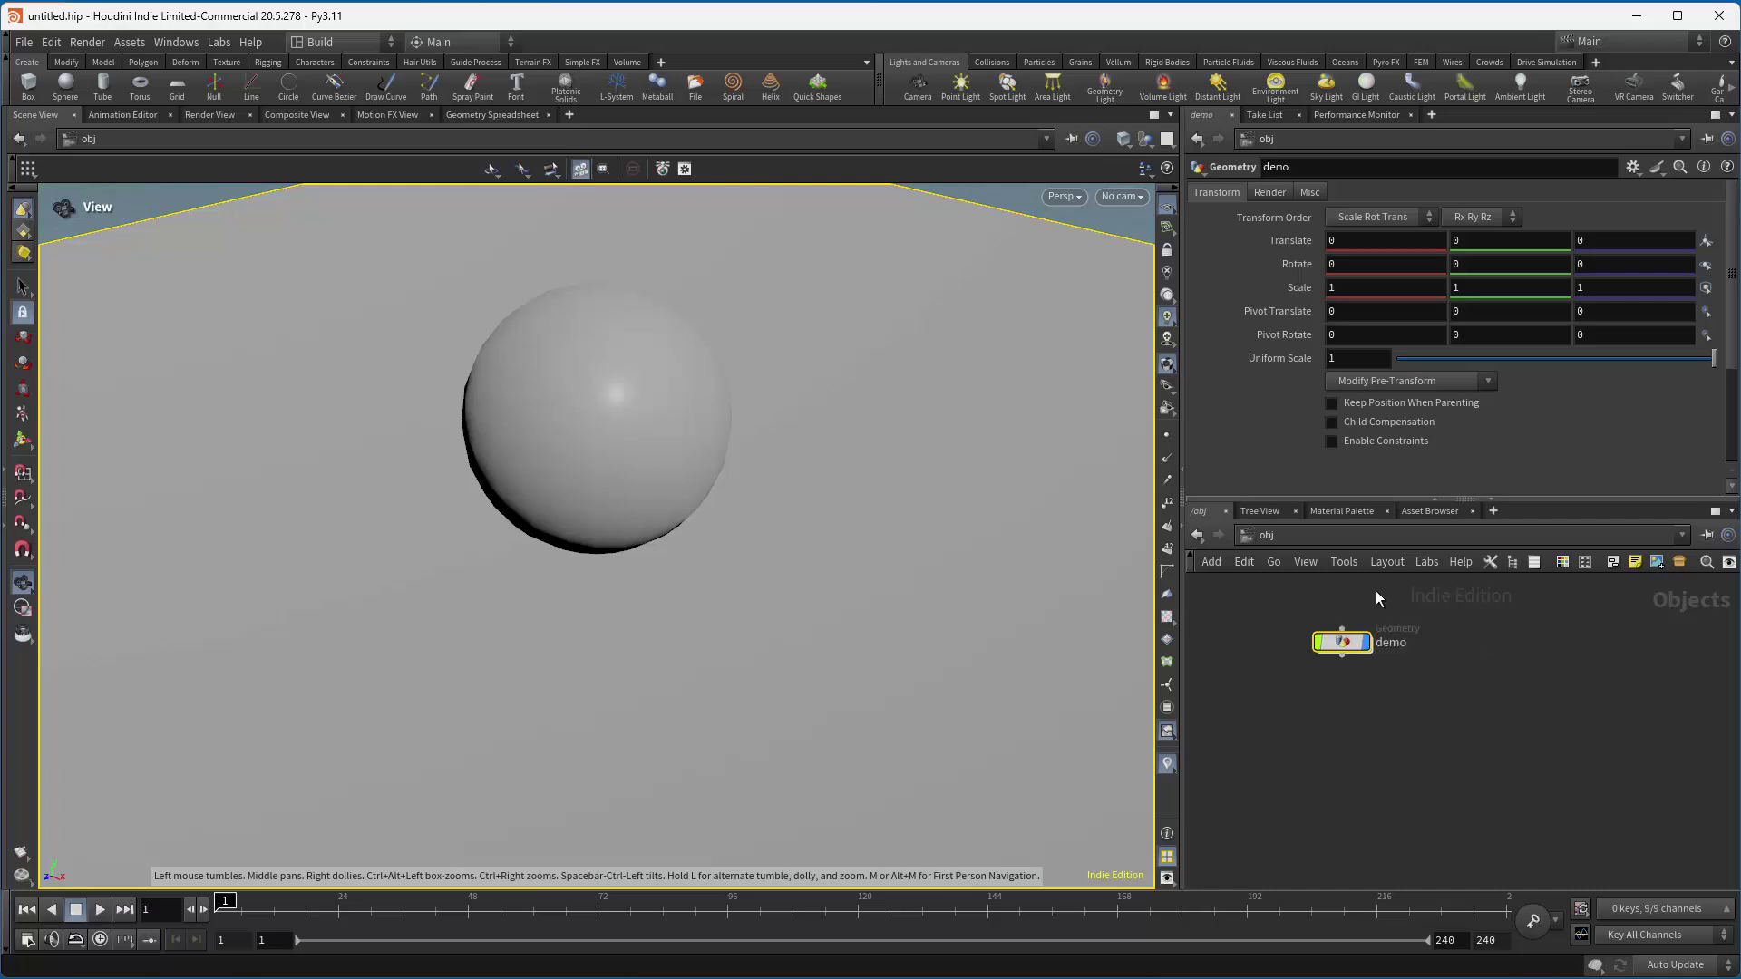
Add a Material node inside the demo object and connect the merge node's output to it.
double_click(1355, 646)
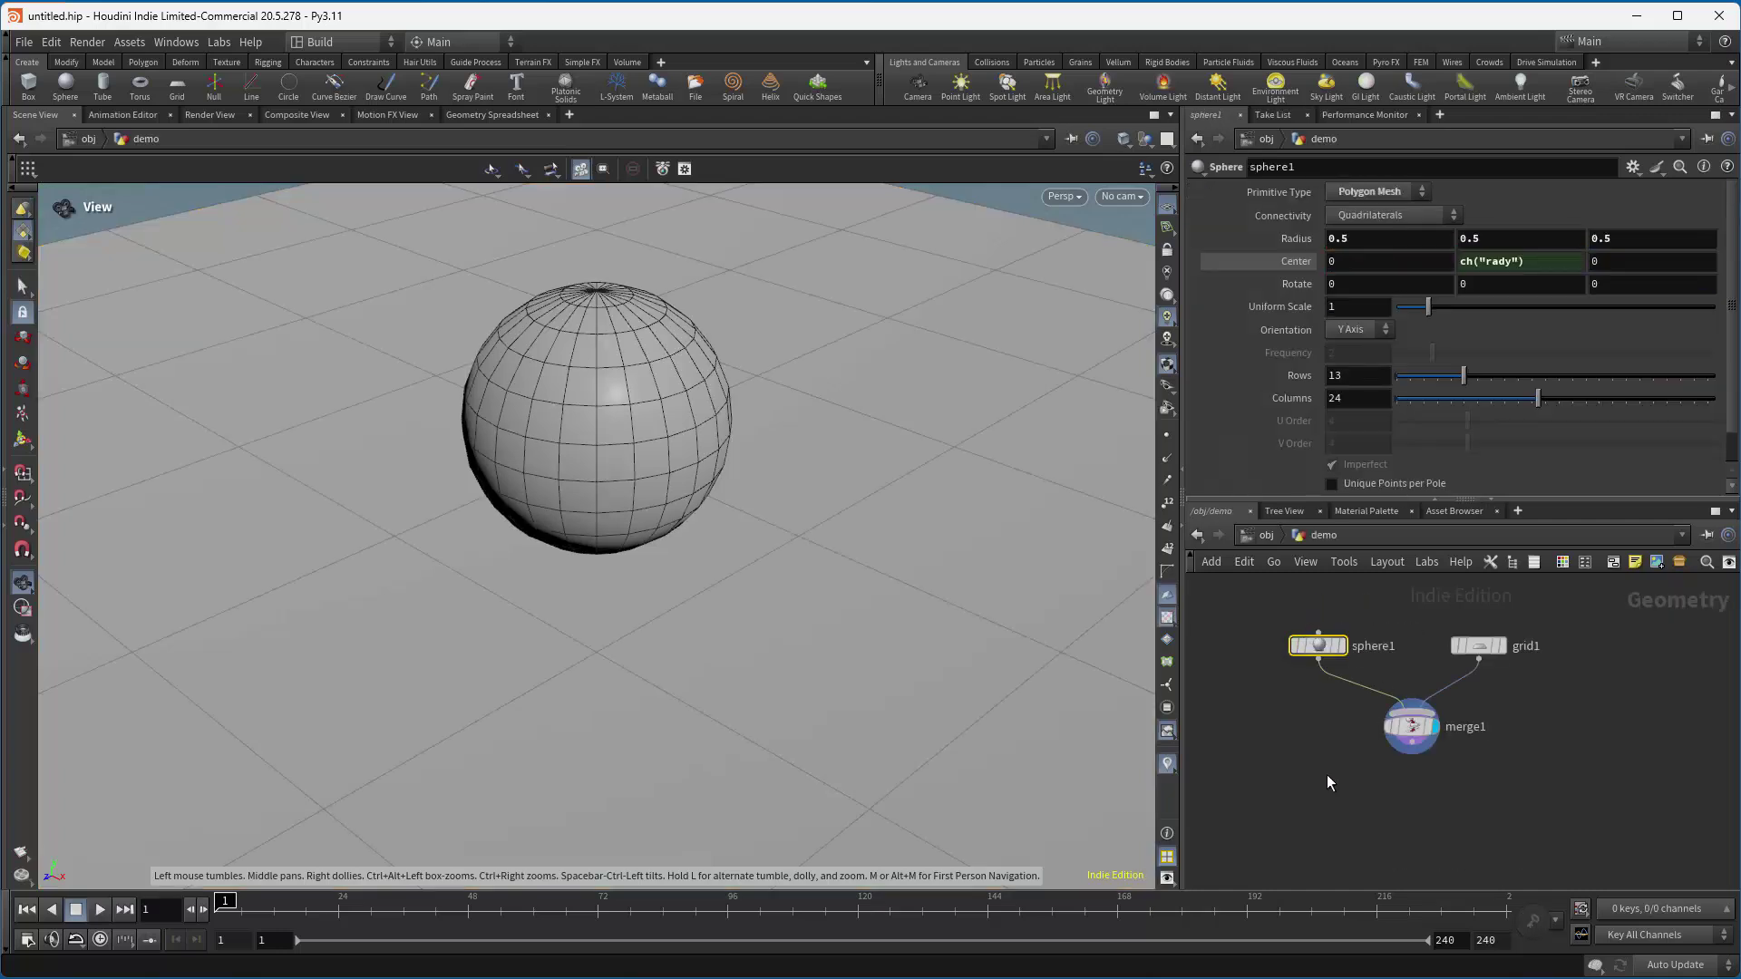
key(Tab)
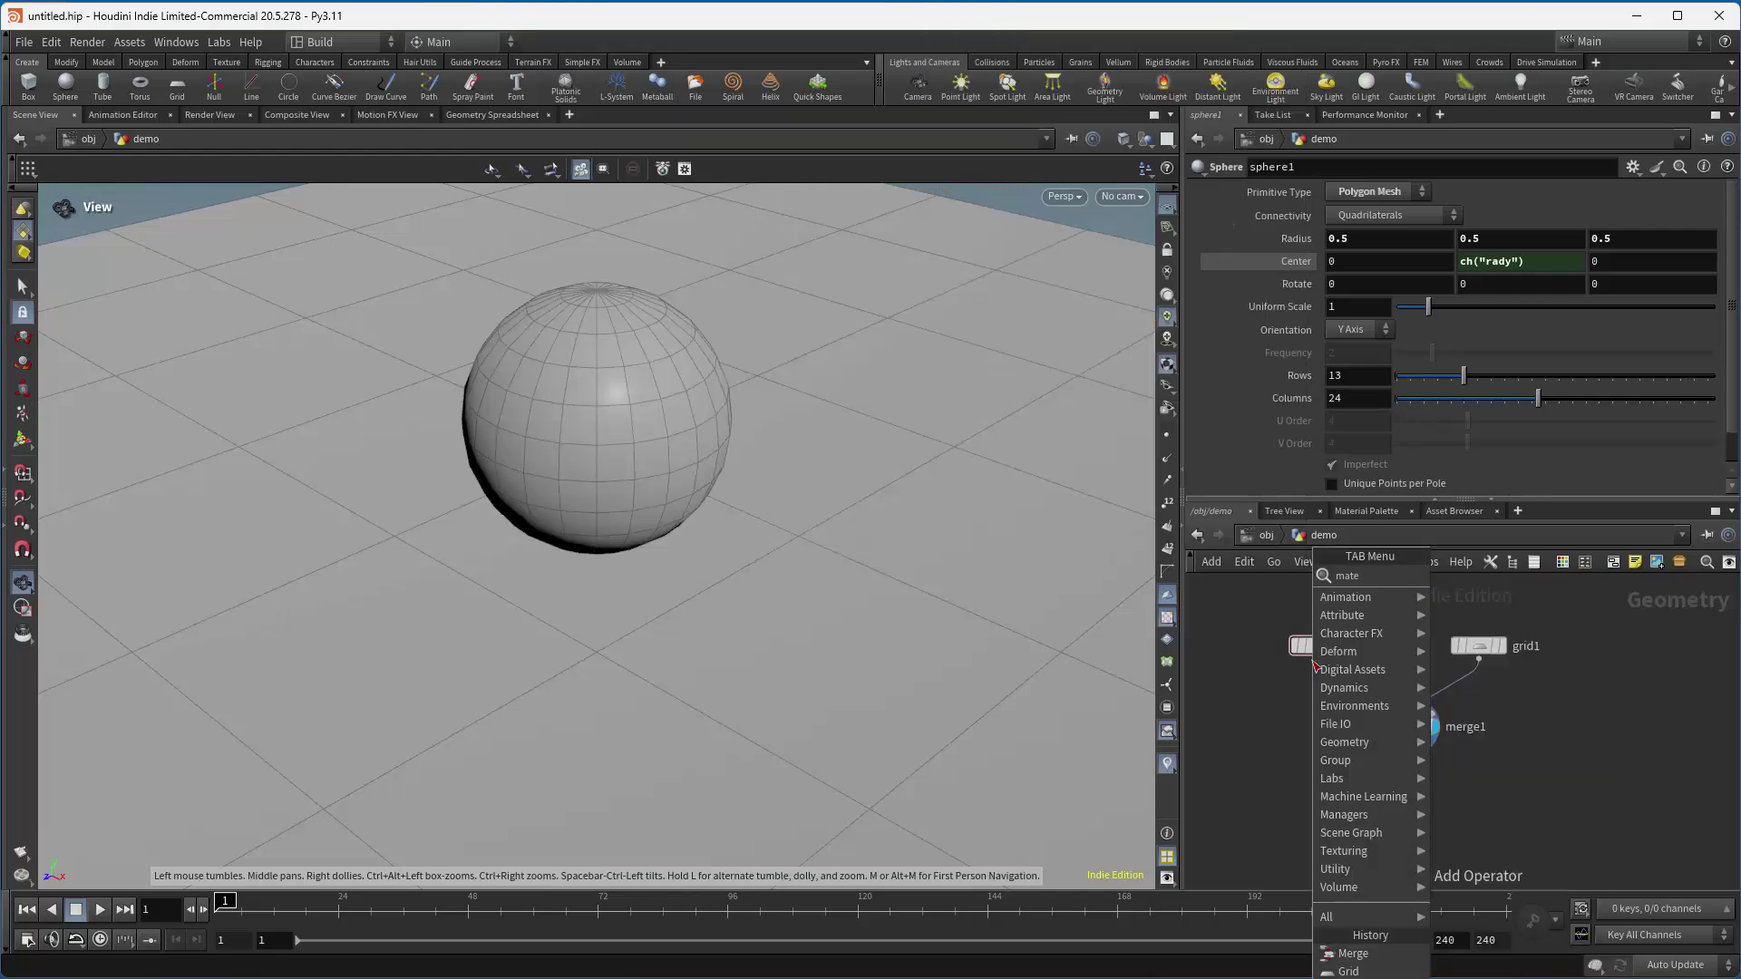
mouse_move(1346, 596)
click(1487, 594)
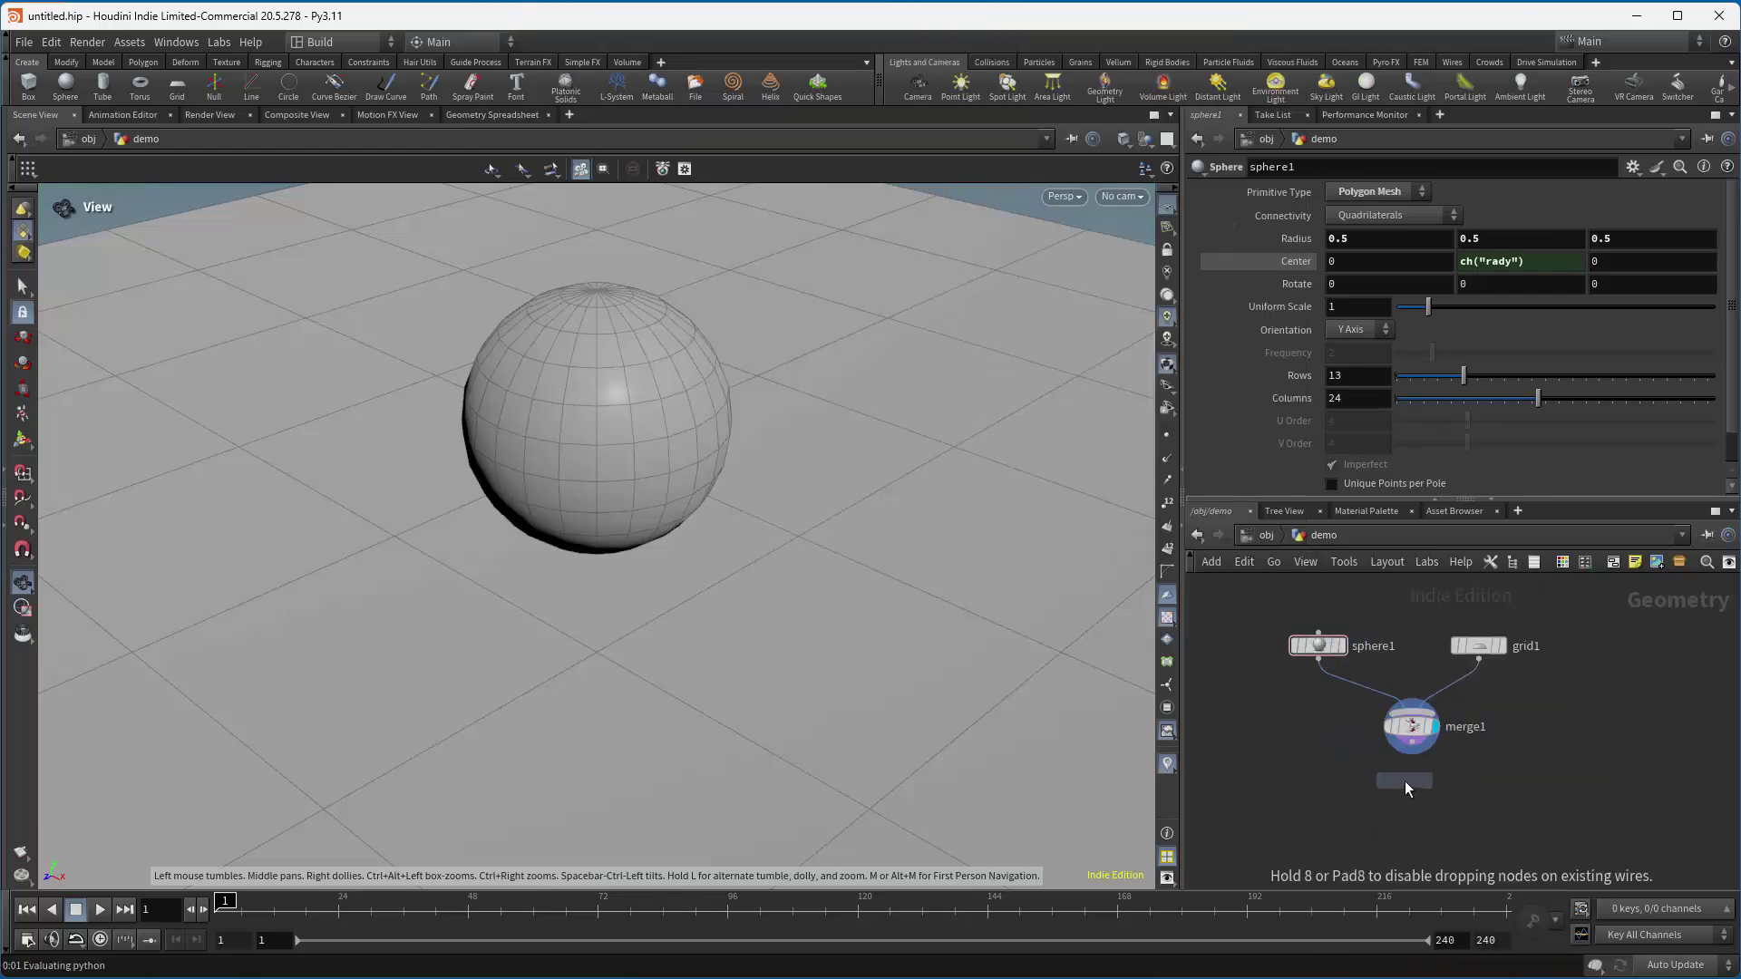
click(1419, 800)
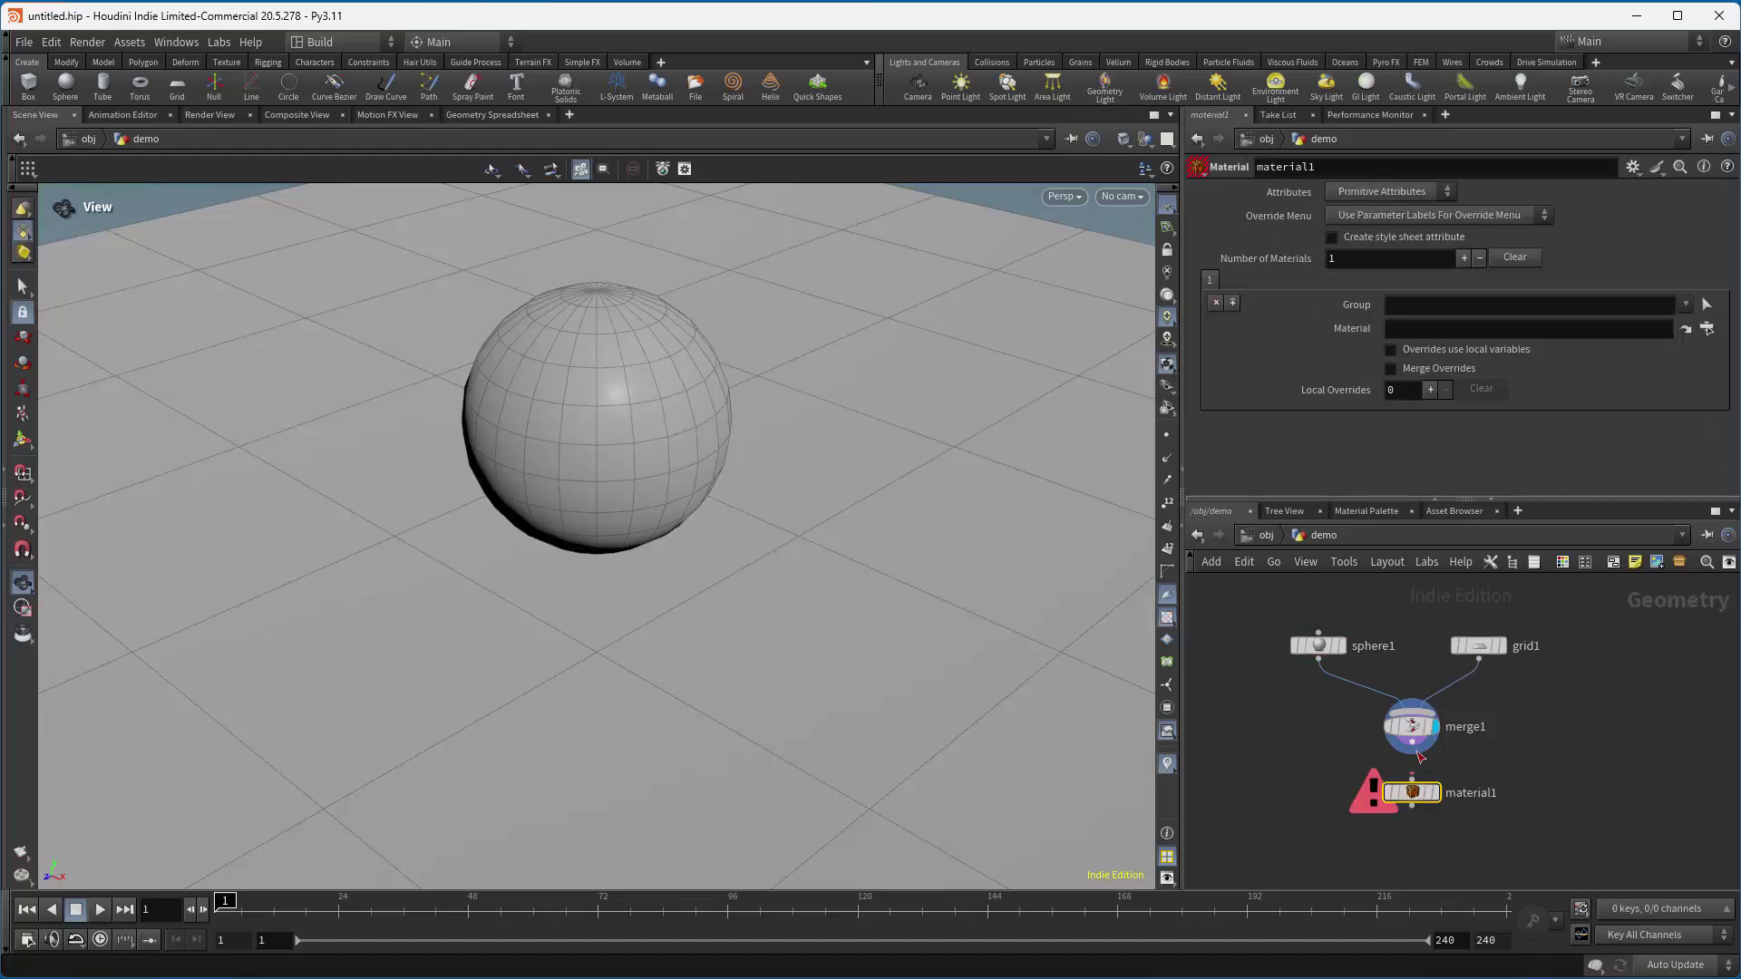
click(1412, 781)
click(1412, 755)
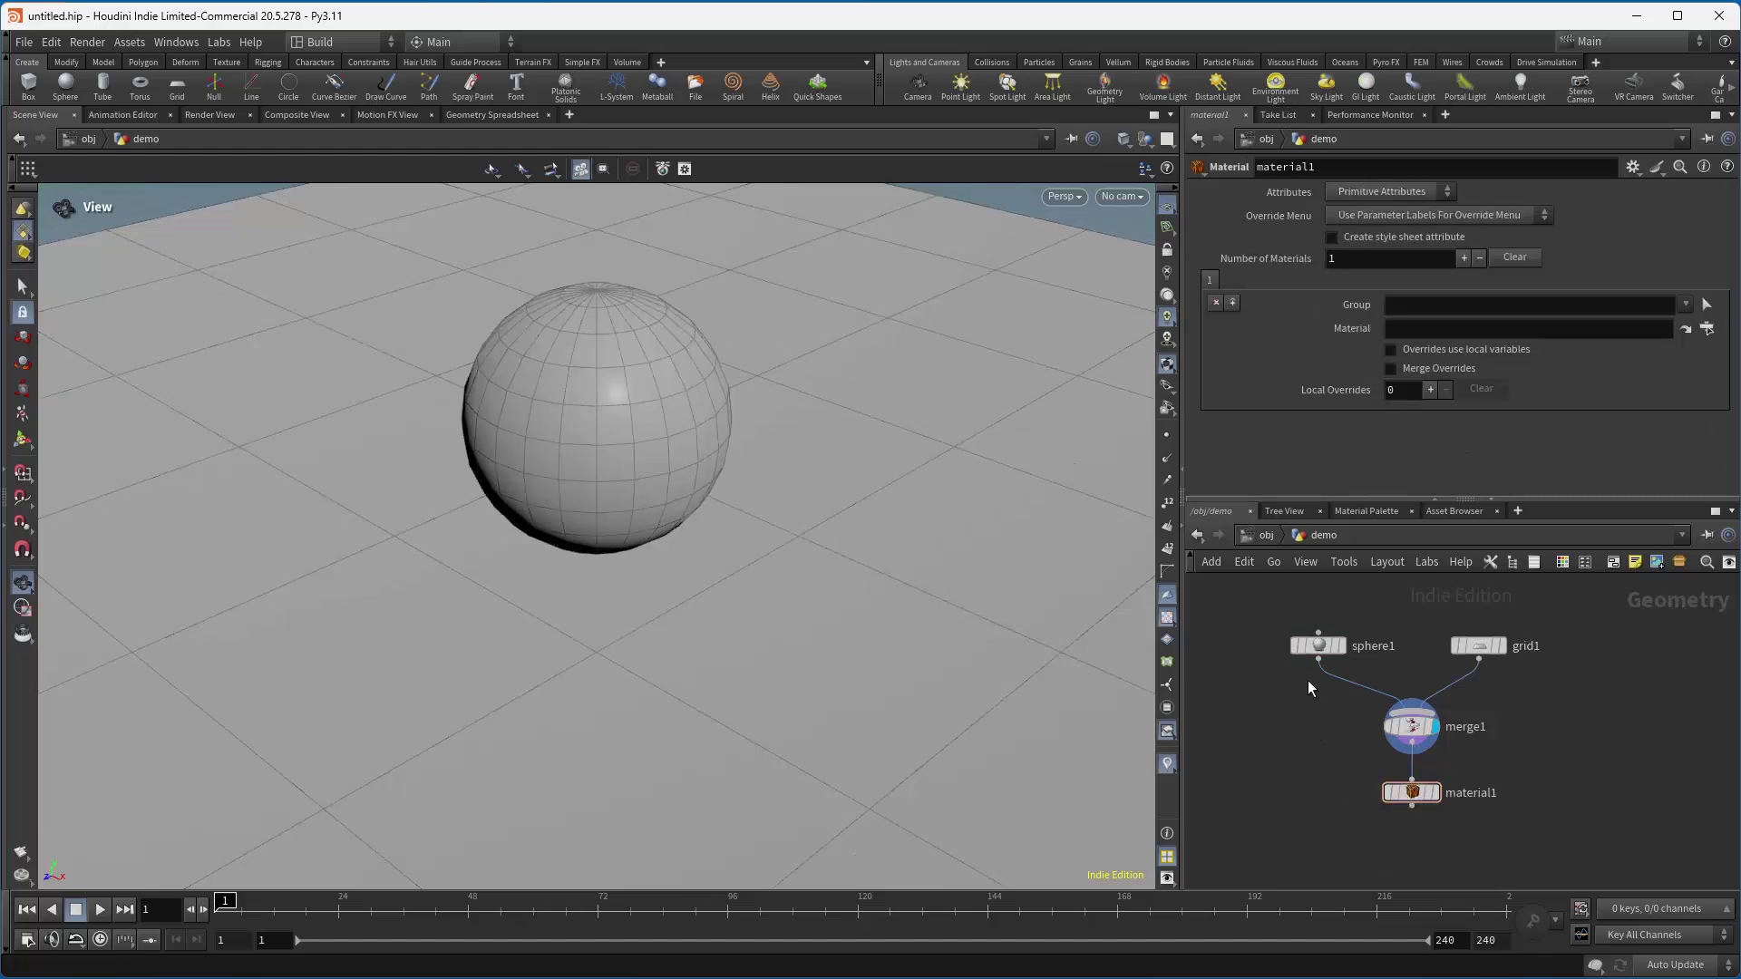
Insert a Group Create node between the sphere and the merge, and another between the grid and the merge.
key(Tab)
text(group)
key(Return)
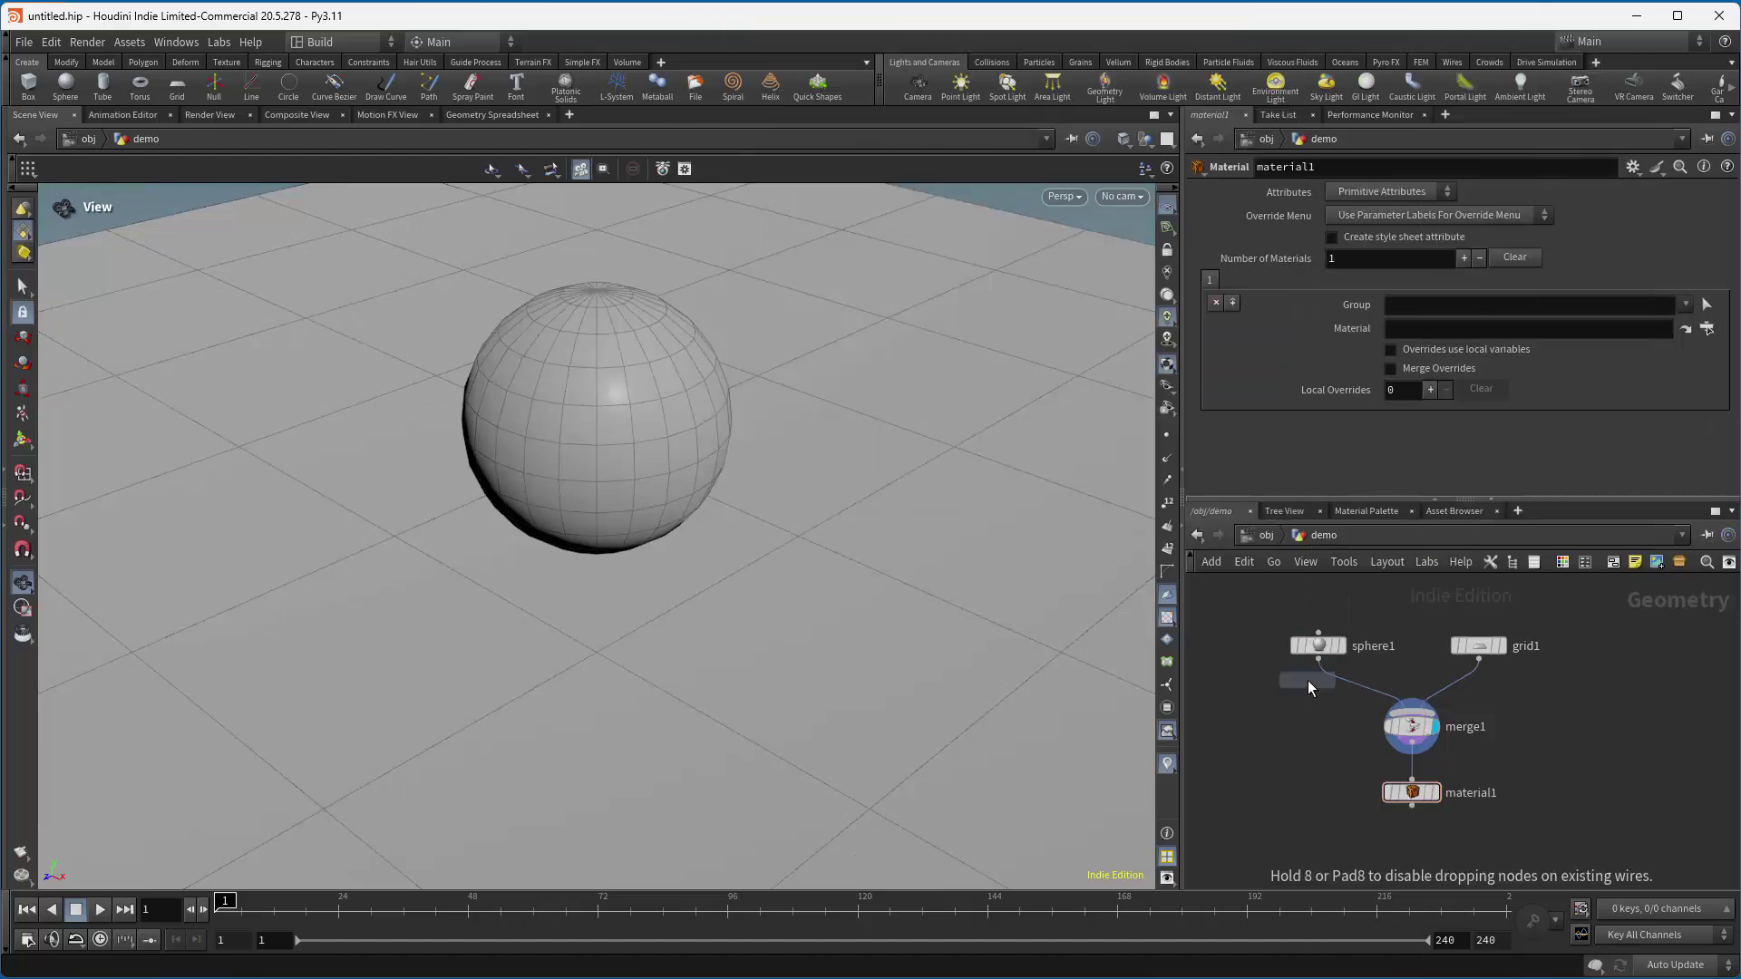
click(1340, 700)
drag(1338, 700, 1486, 713)
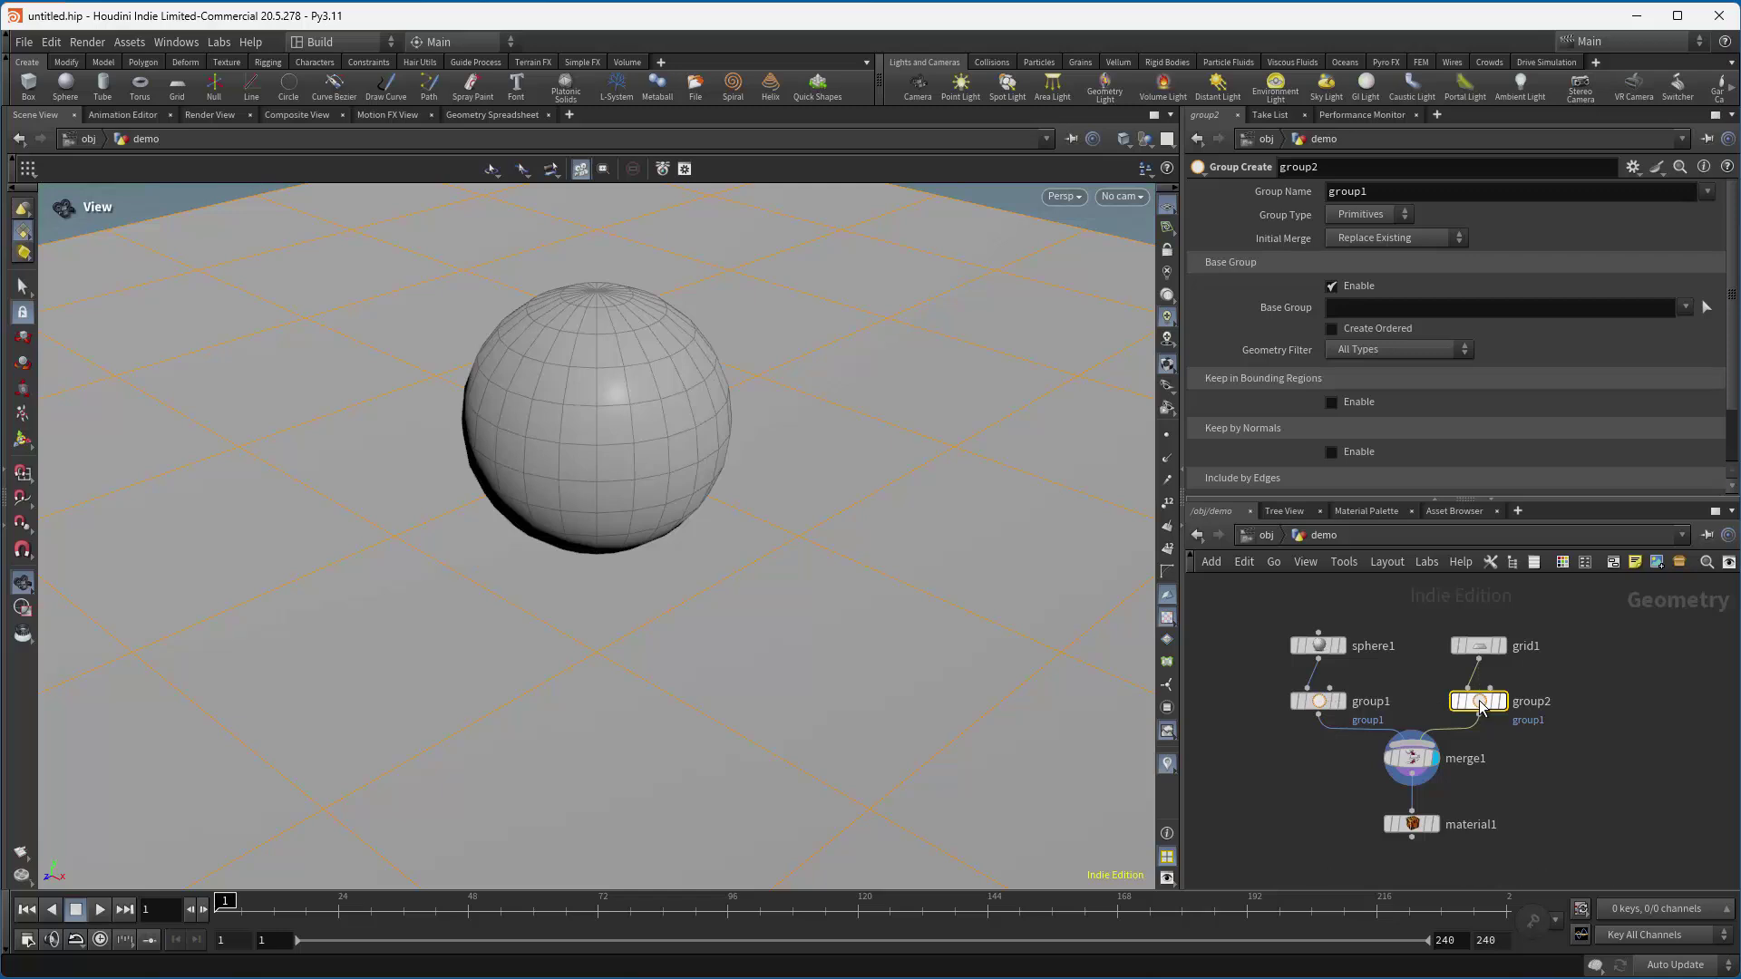
Set the group name of the sphere branch's Group Create node to sphere.
click(1320, 706)
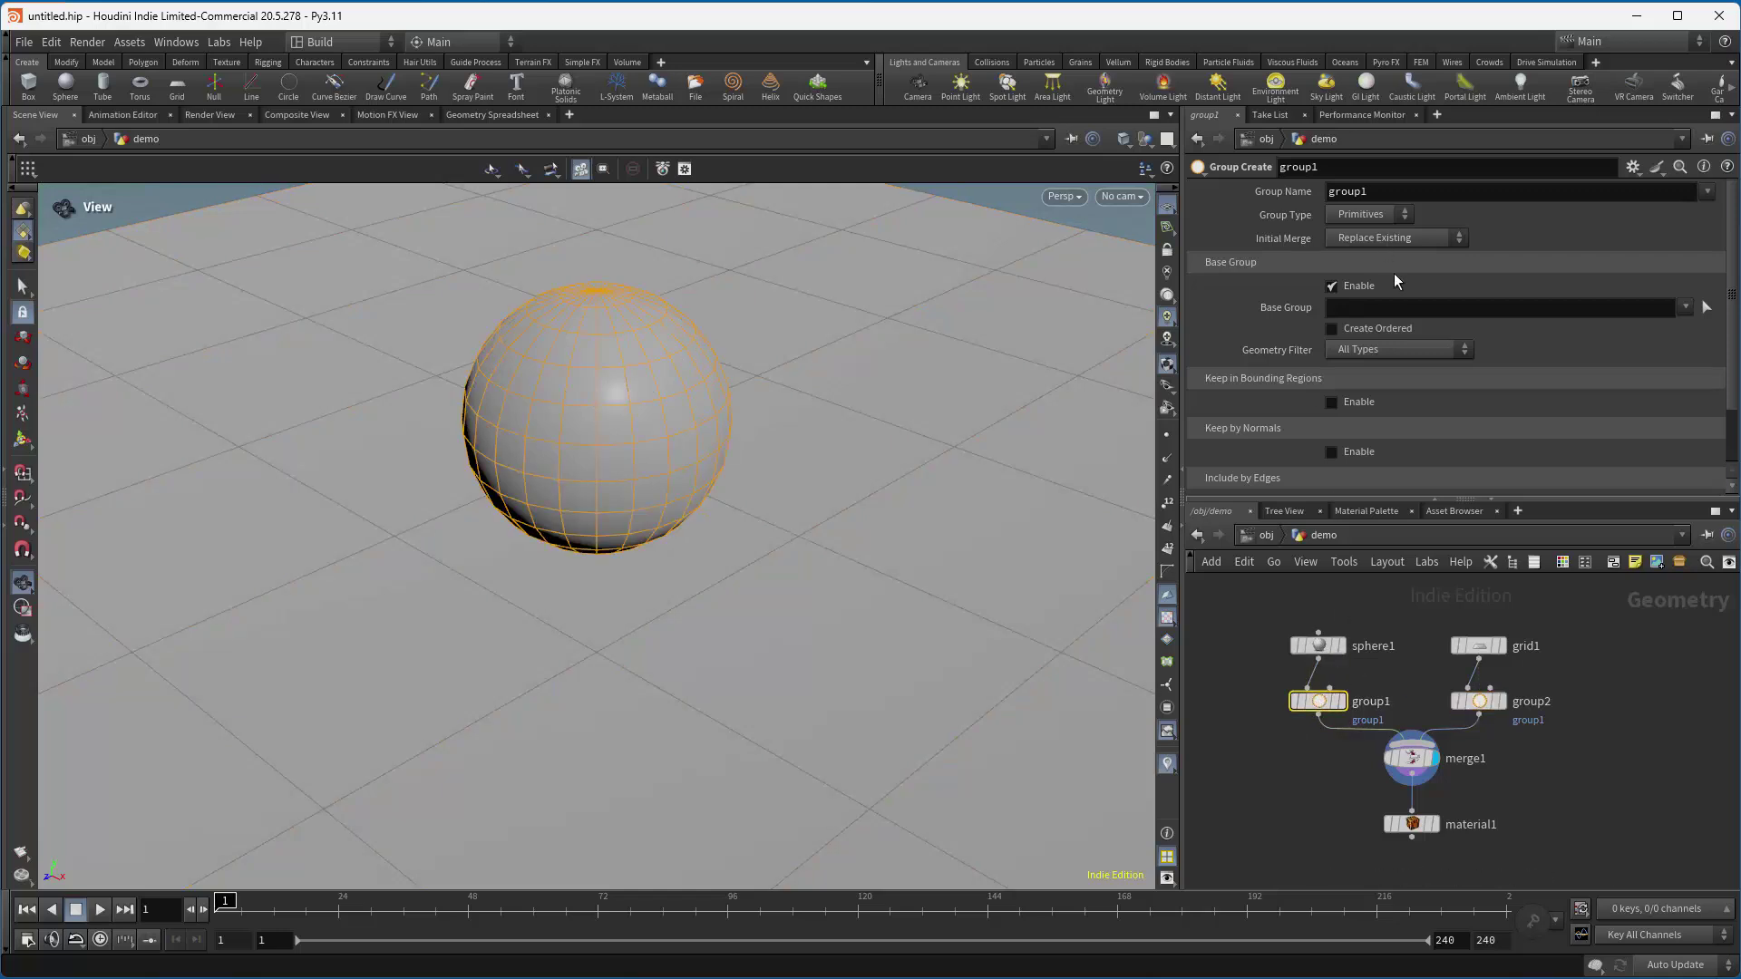
double_click(1386, 195)
text(sphere)
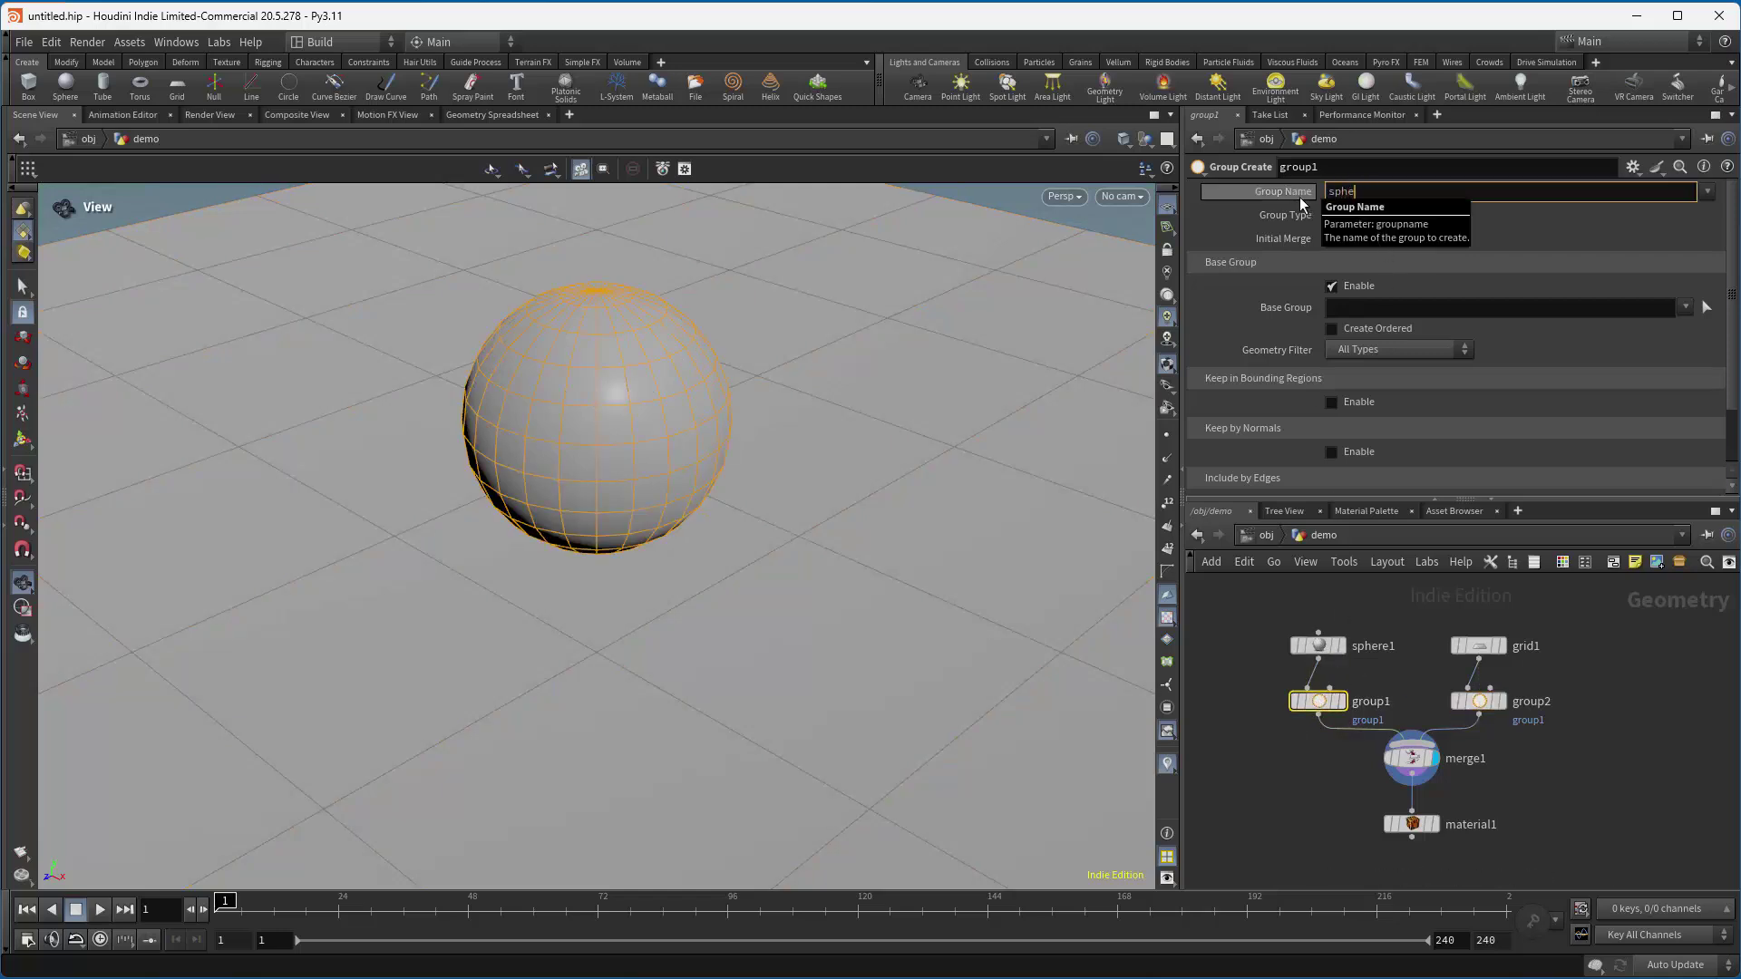
key(Return)
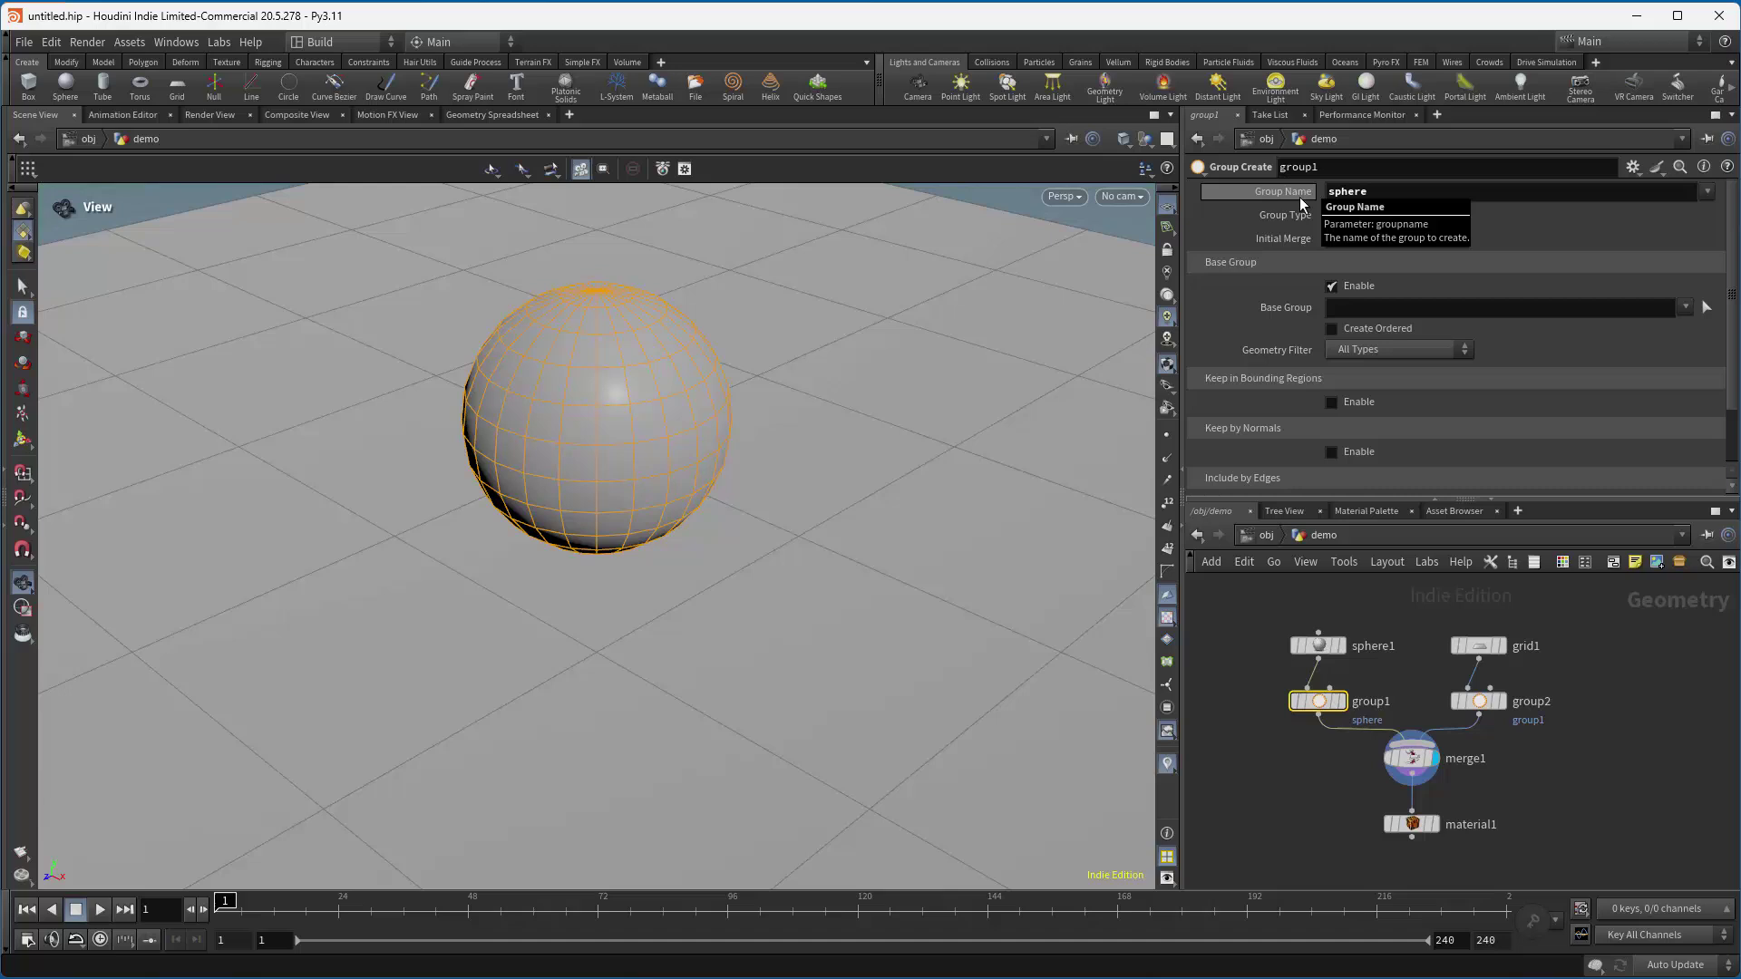
Set the group name of the grid branch's Group Create node to $OS and check its group in the node info.
click(1479, 702)
double_click(1349, 191)
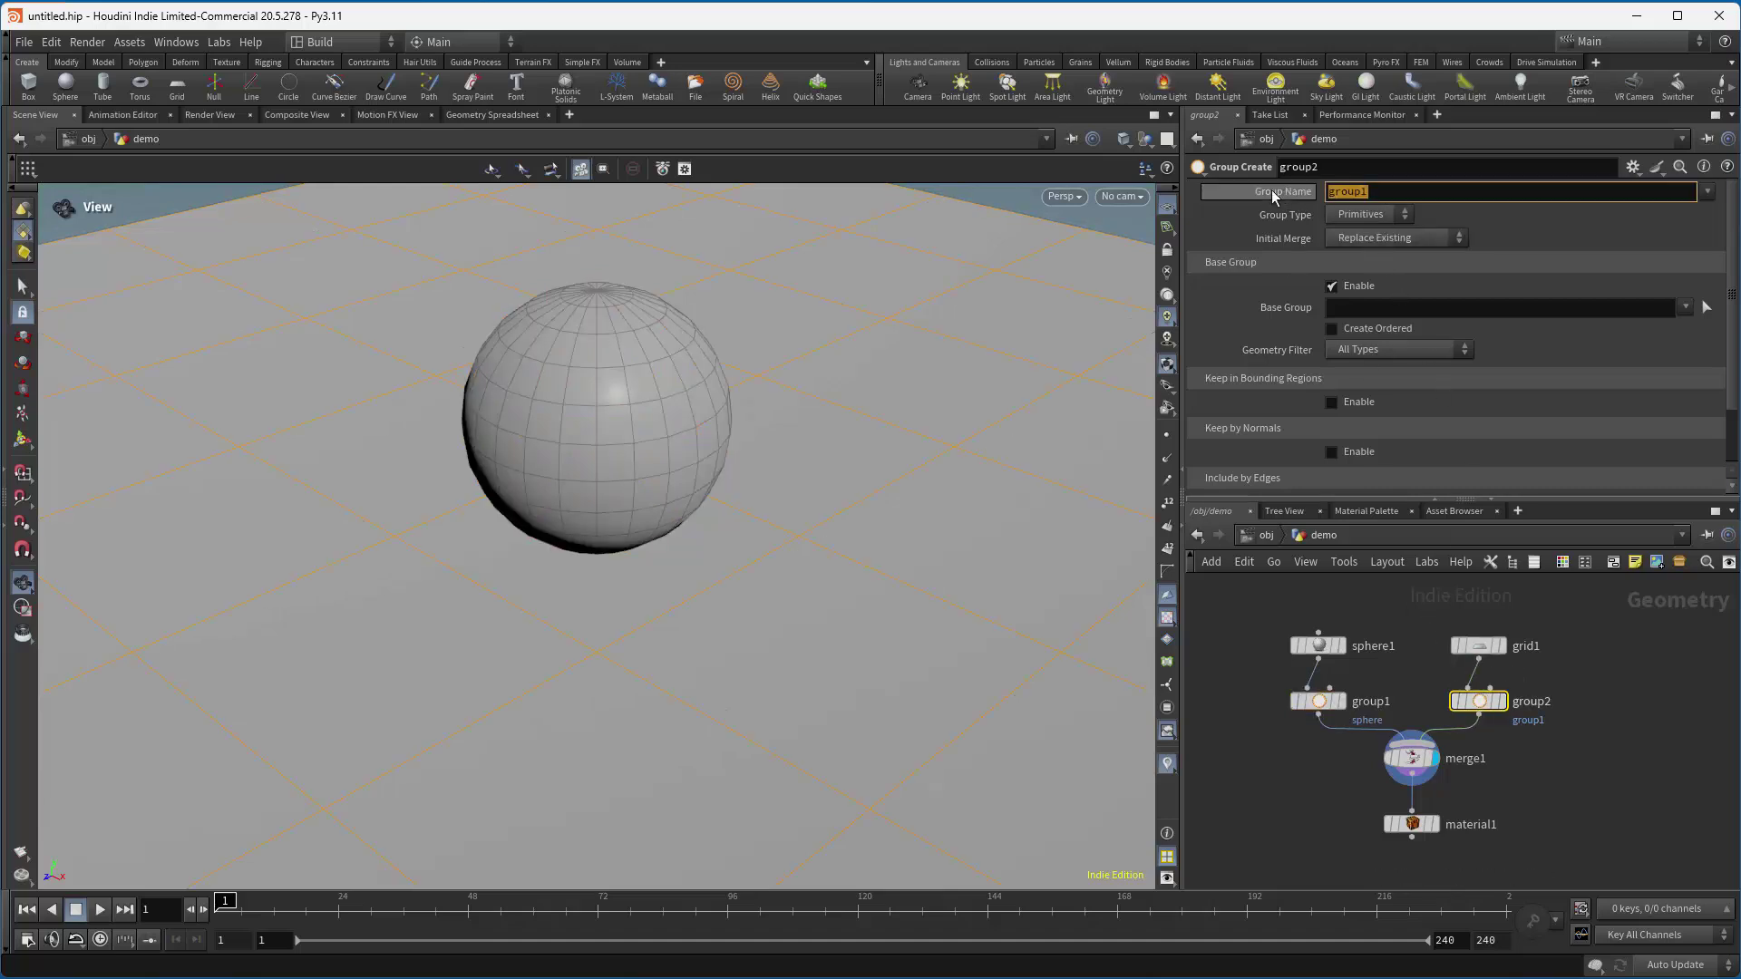
text($OS)
key(Return)
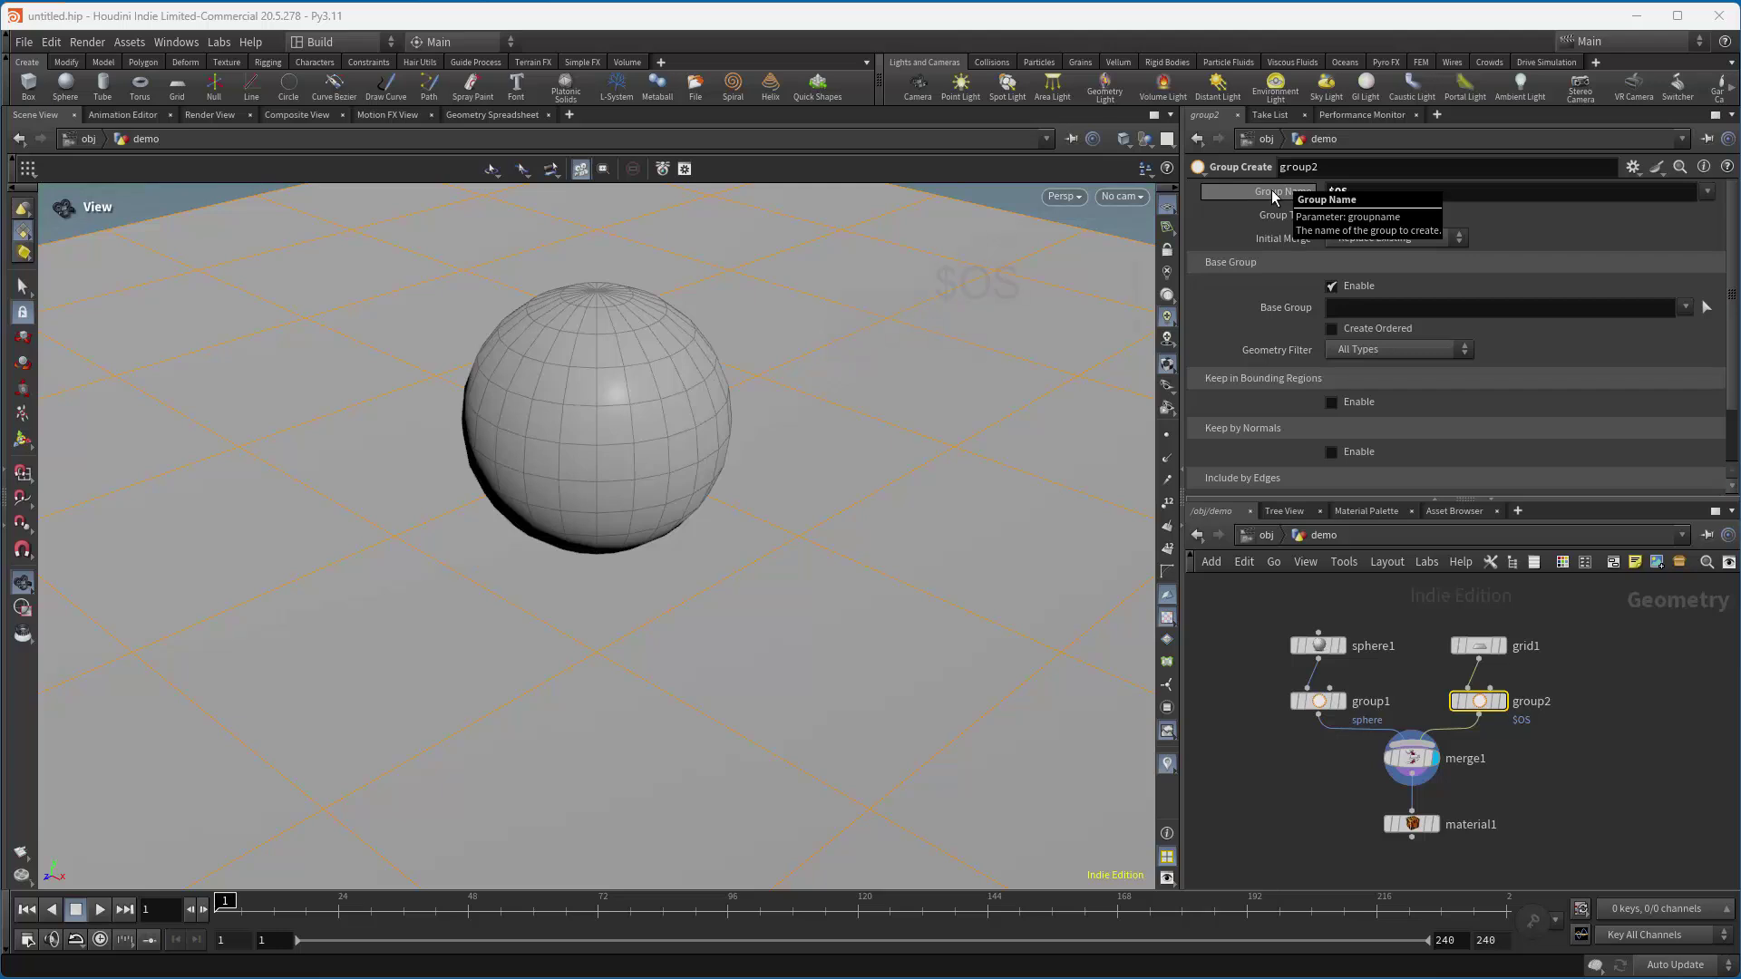
double_click(1530, 702)
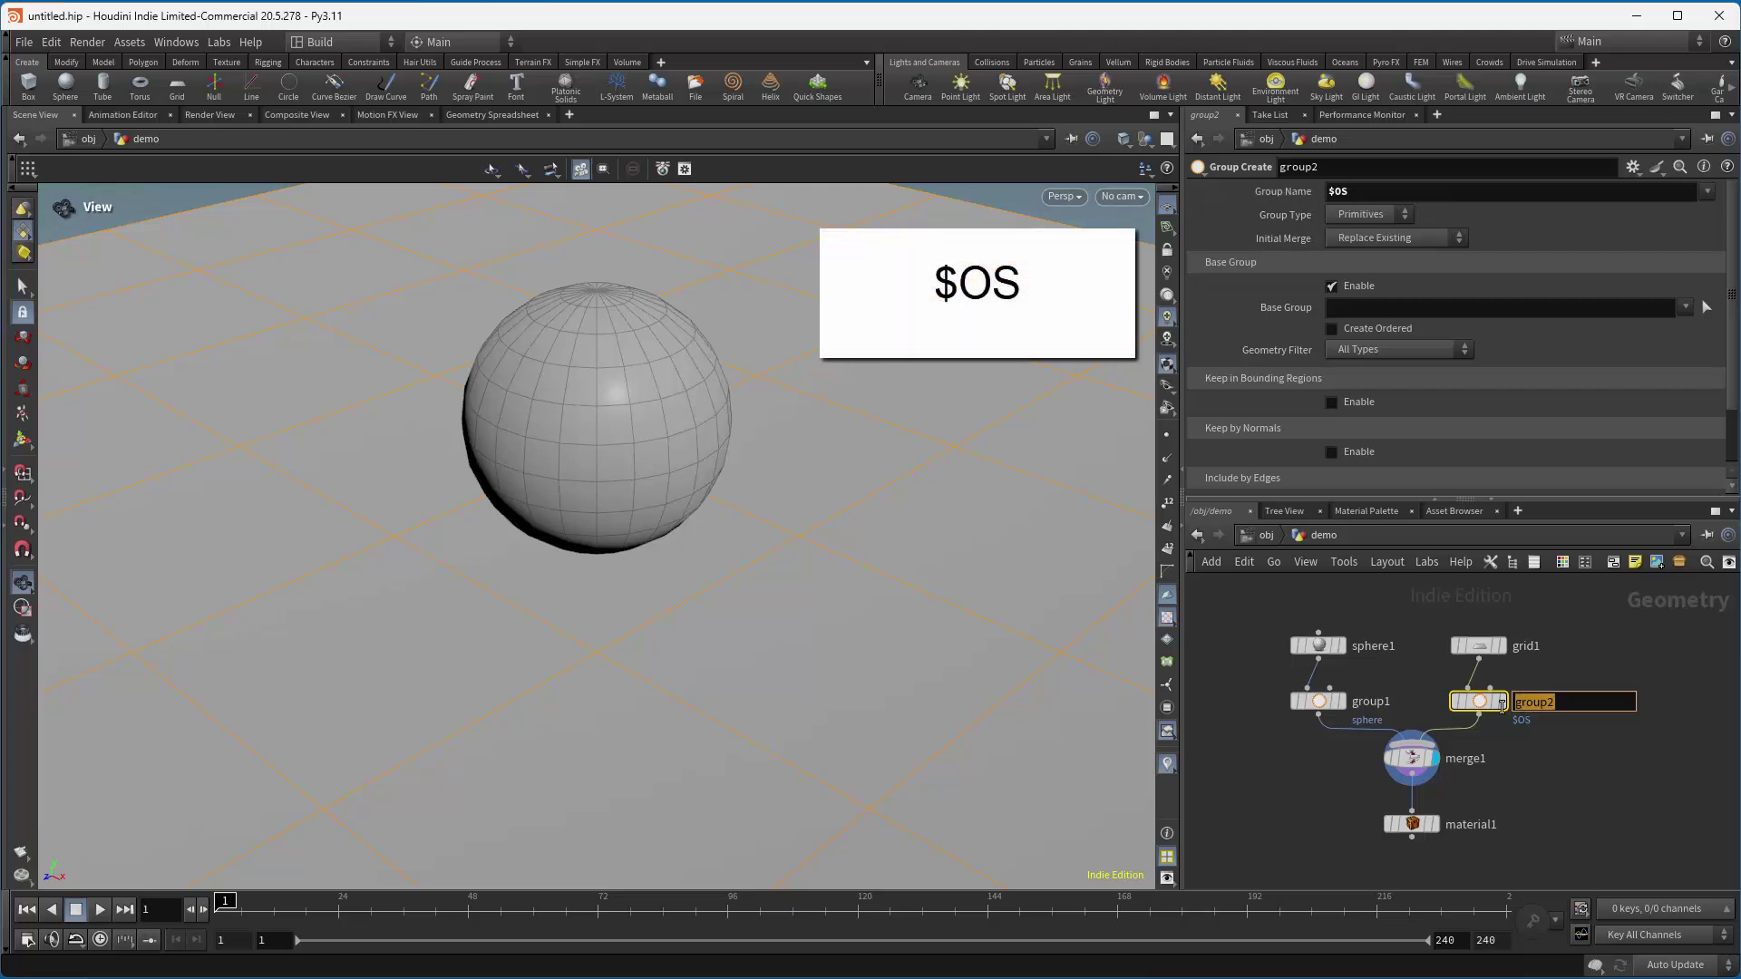
click(1440, 703)
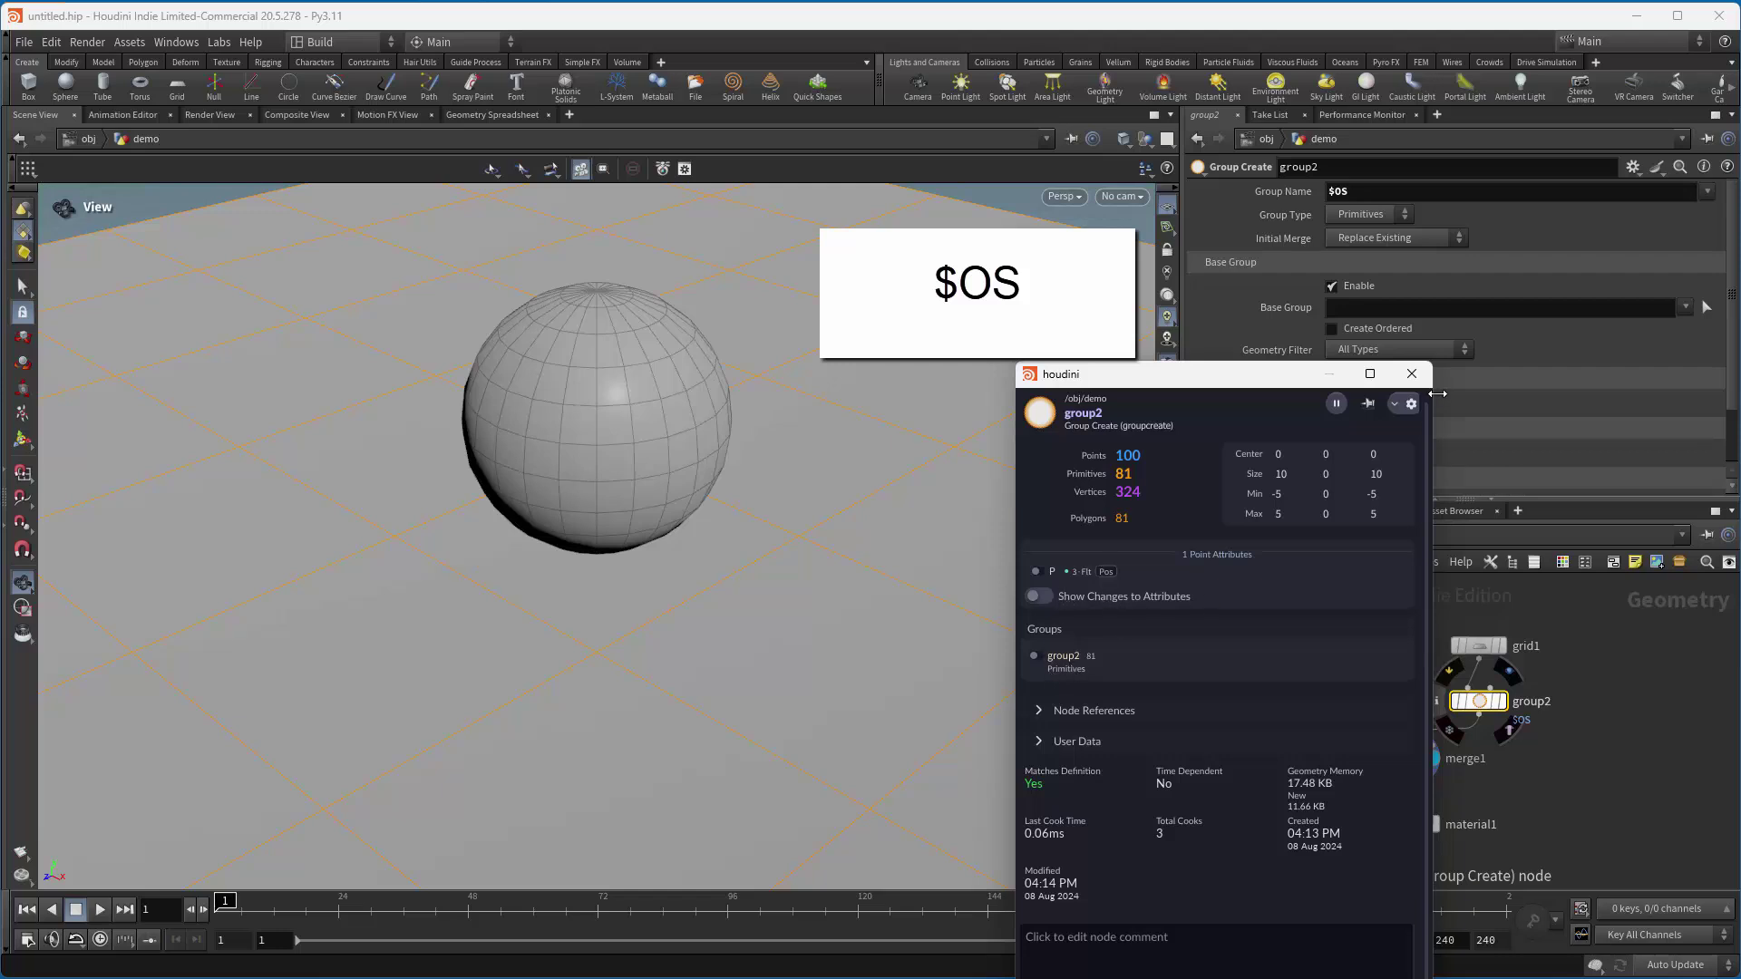
click(1411, 373)
Rename the grid branch's Group Create node as gridgroup and check its group name in the node info.
double_click(1542, 702)
drag(1567, 703, 1509, 700)
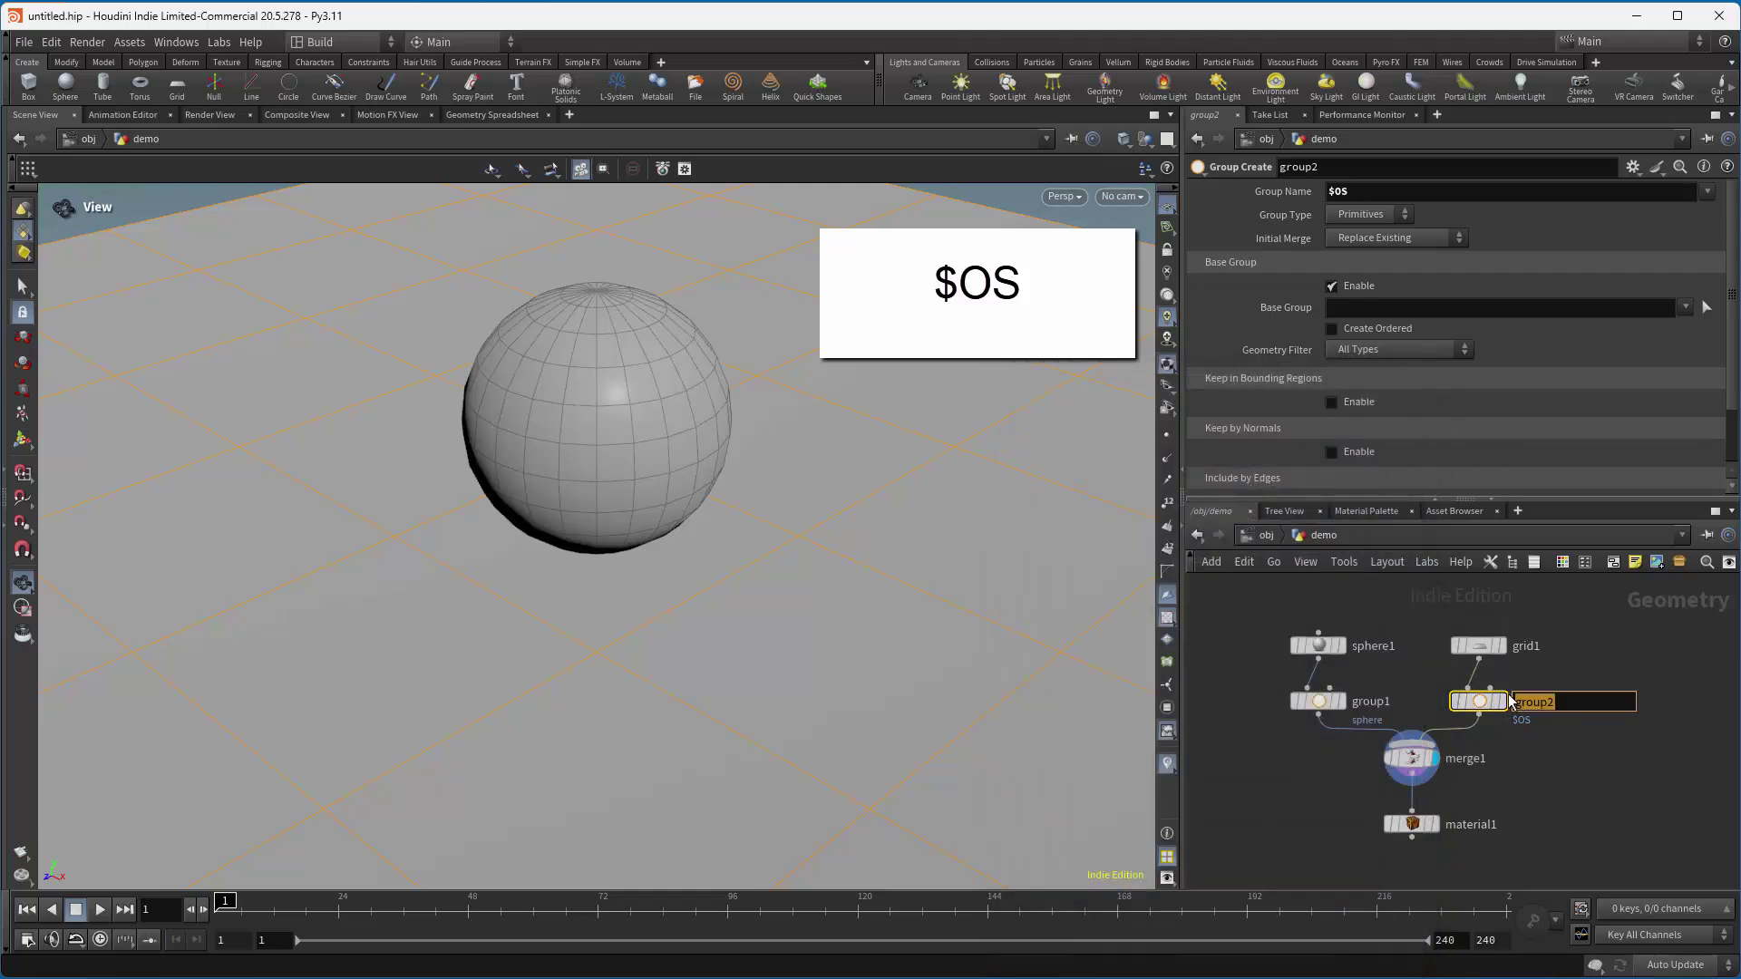
text(gridgroup)
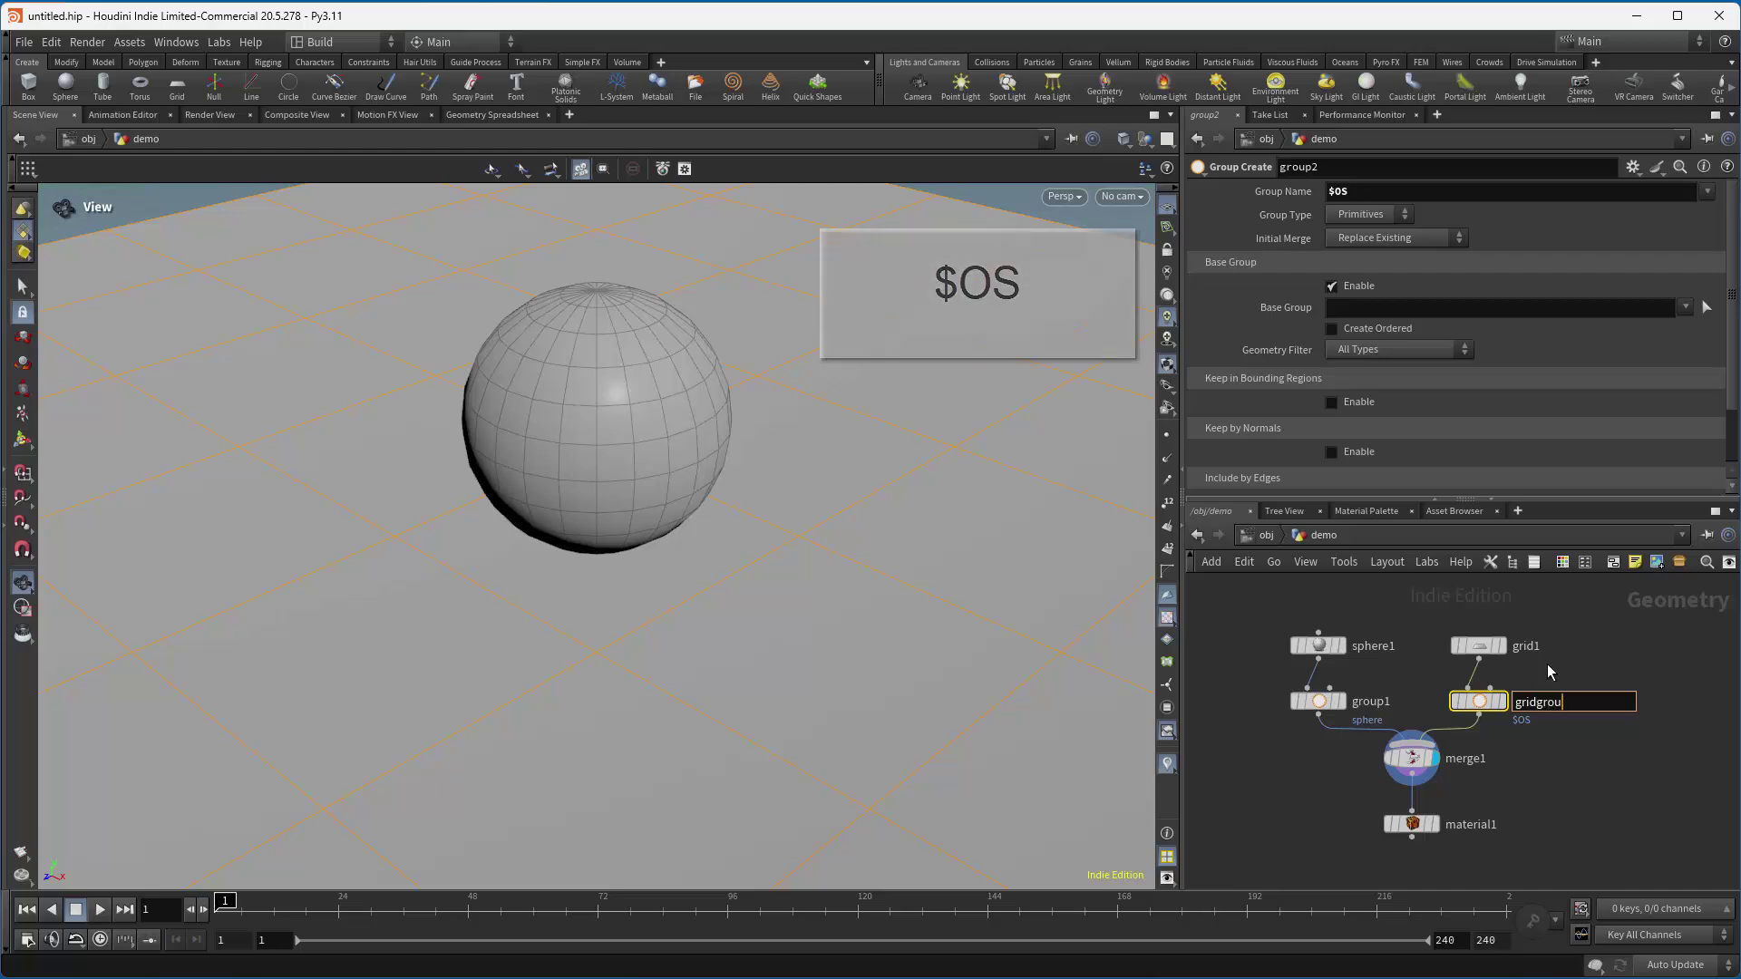
key(Return)
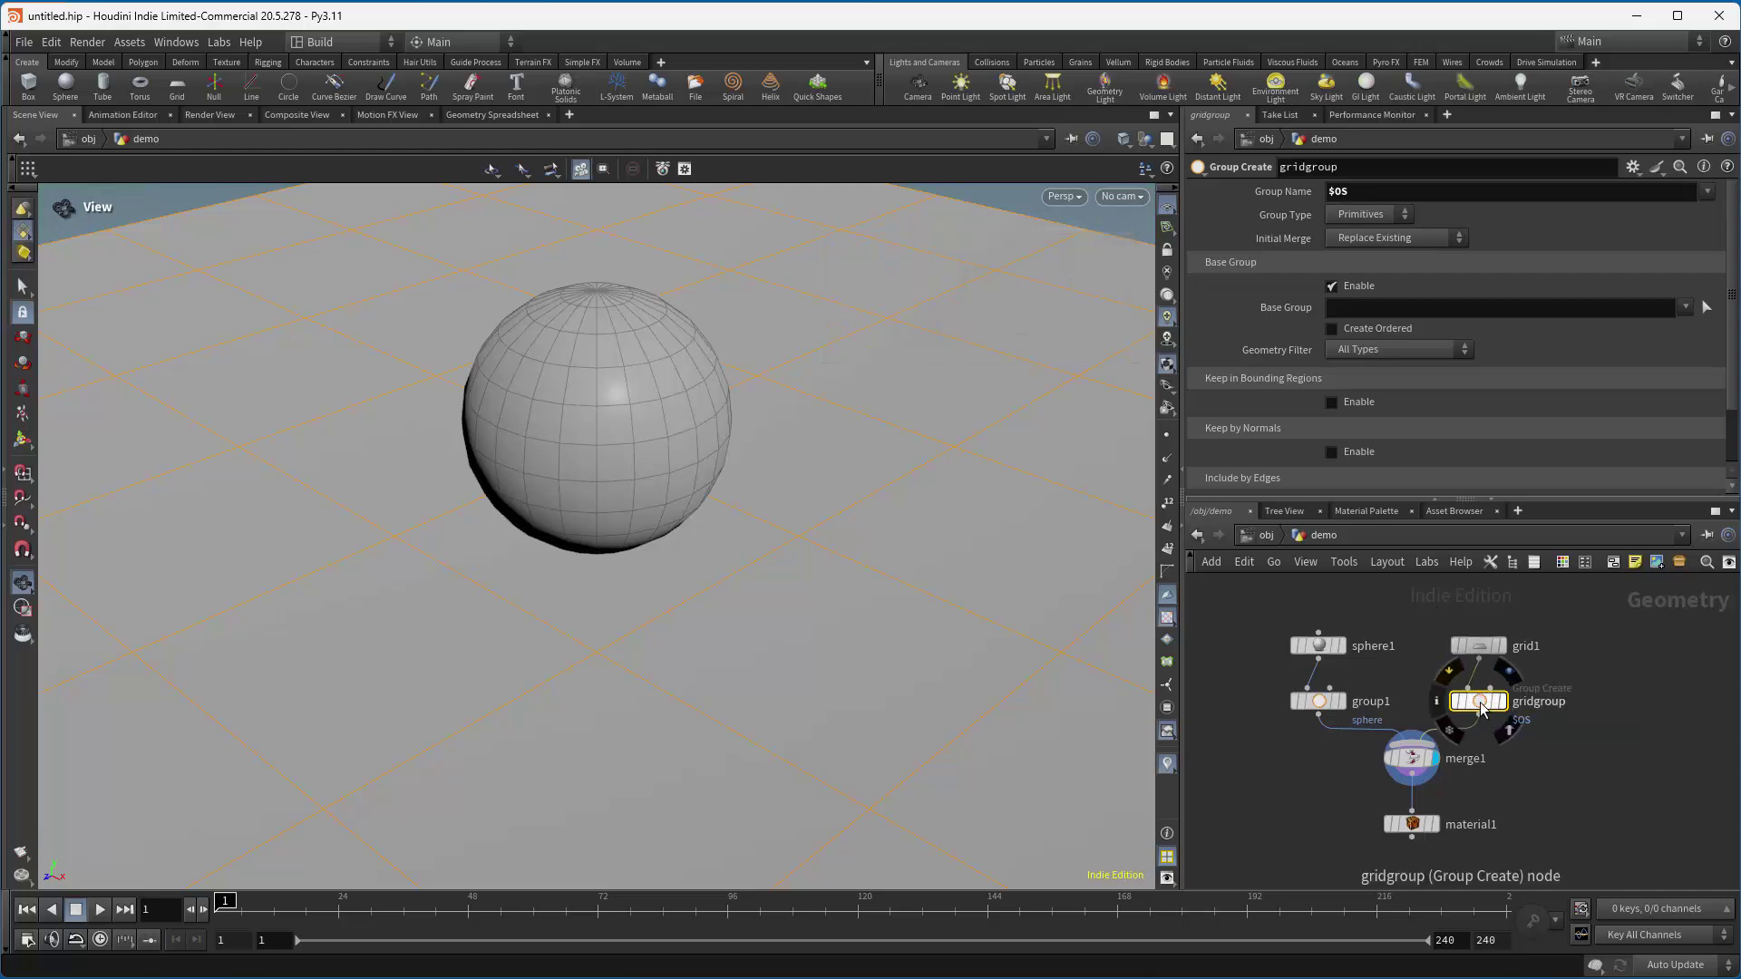
click(1436, 701)
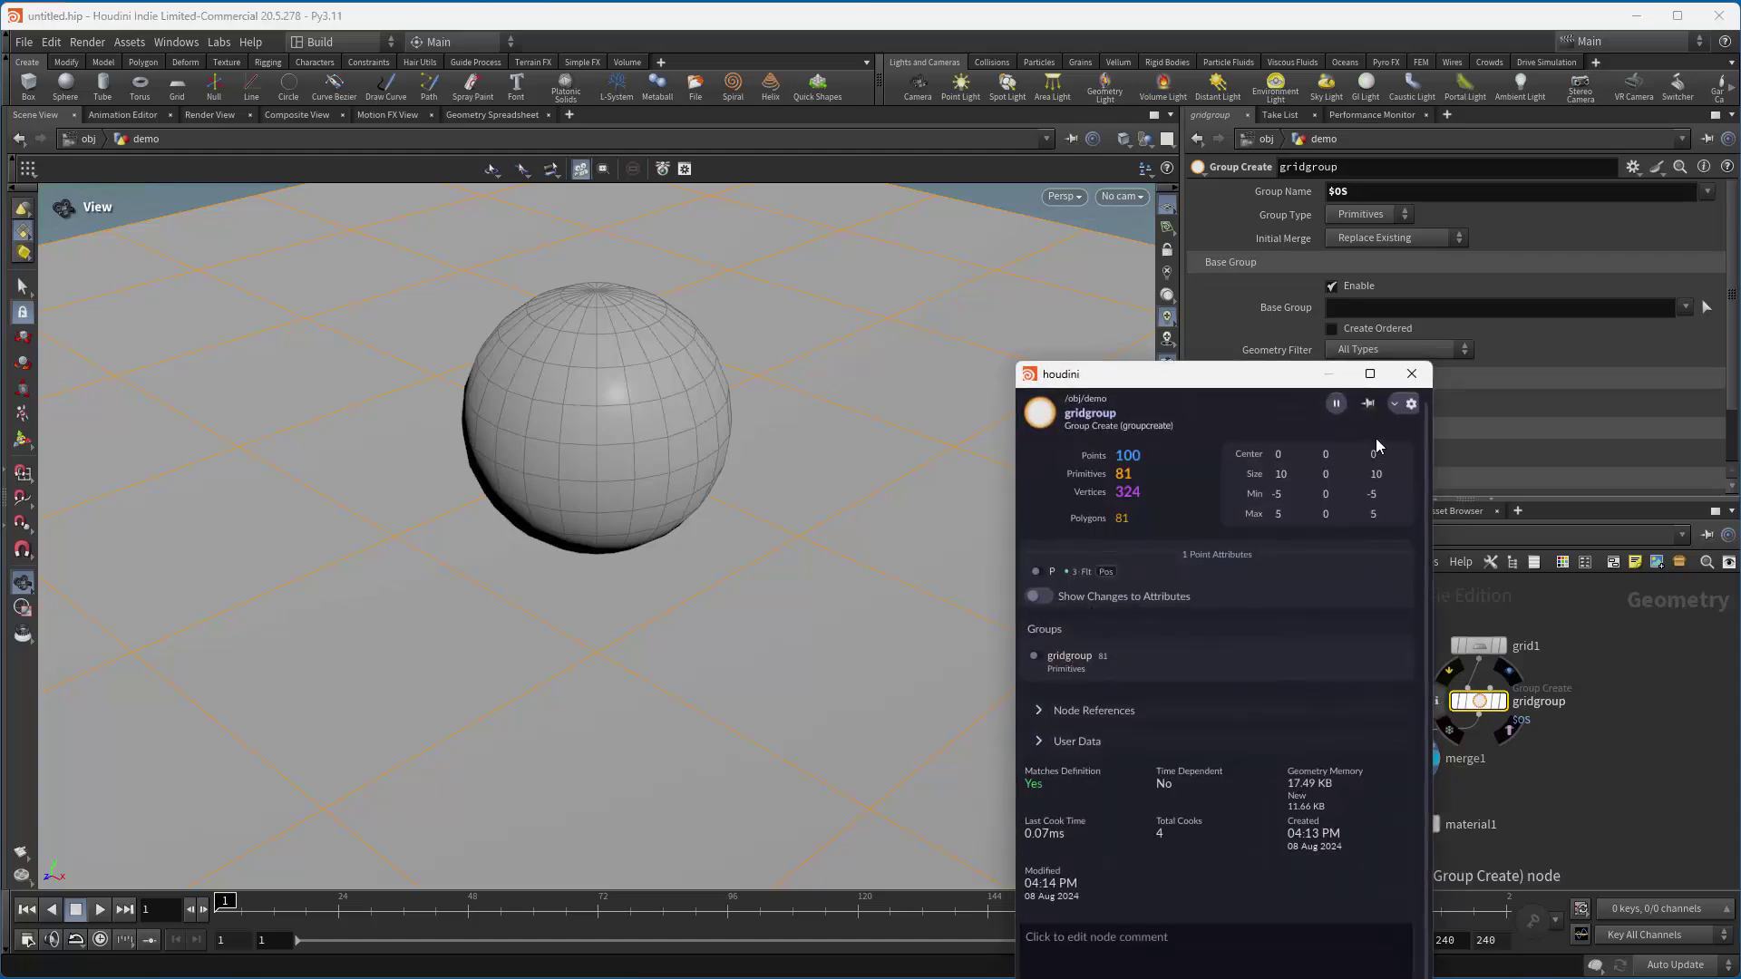
click(1411, 374)
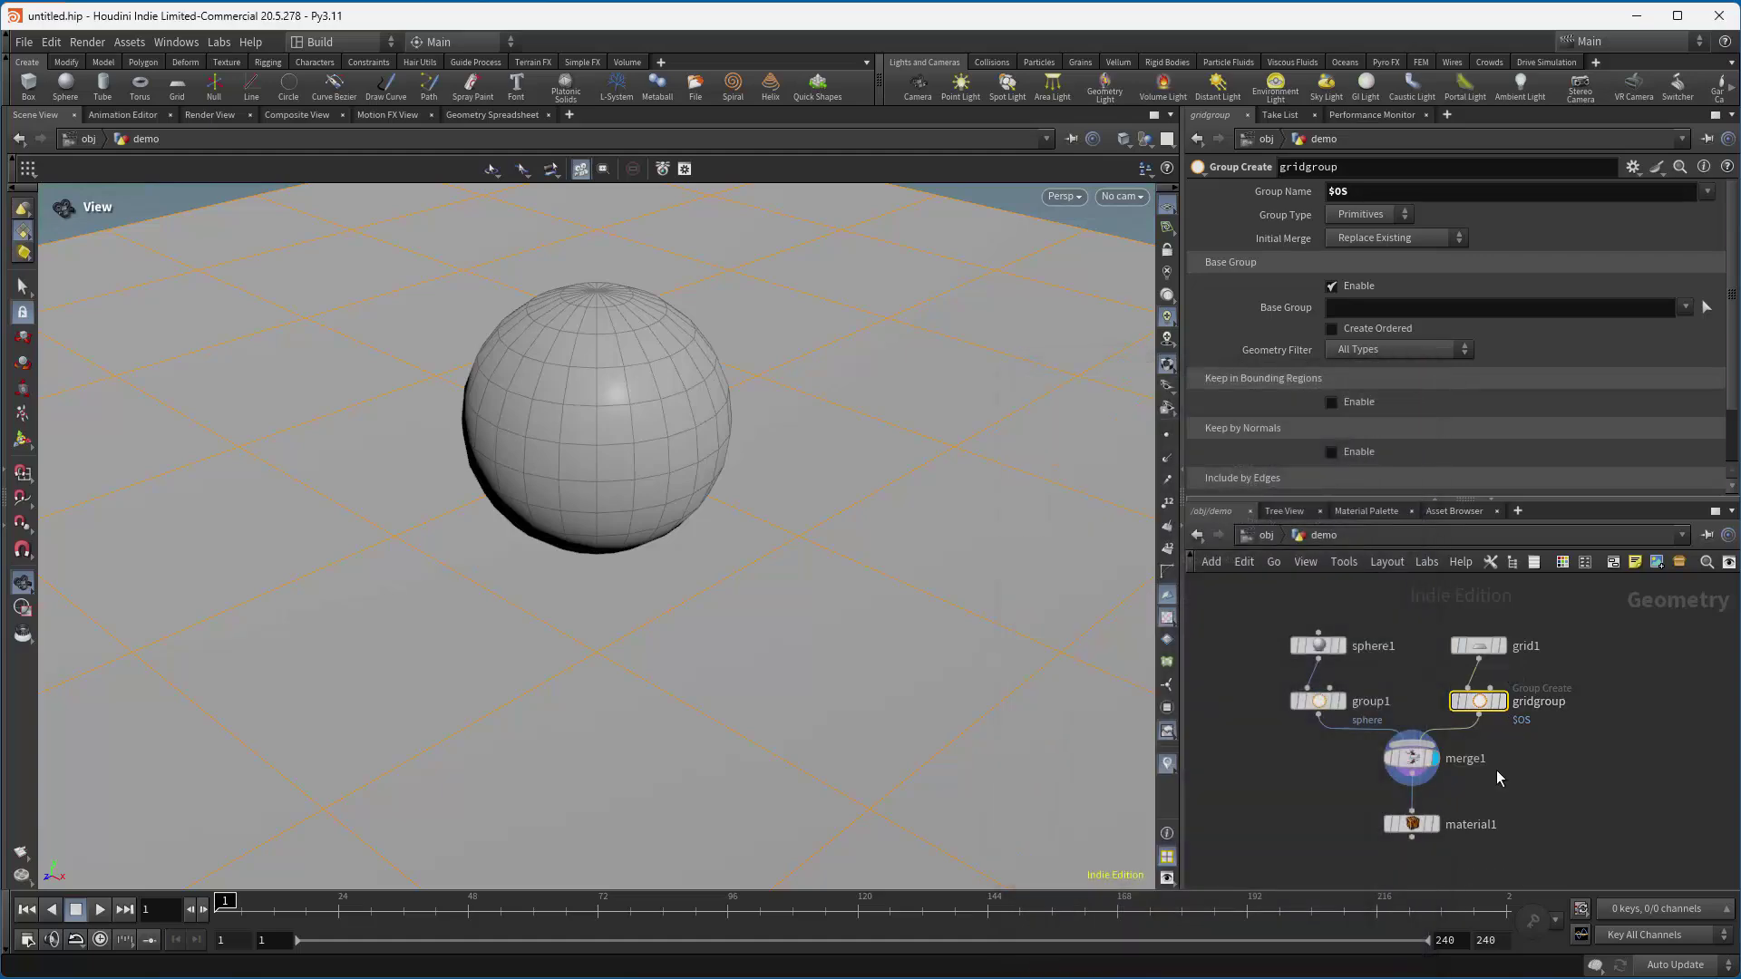
Display the Material node and assign /mat/principledshader to the sphere group only.
click(1415, 824)
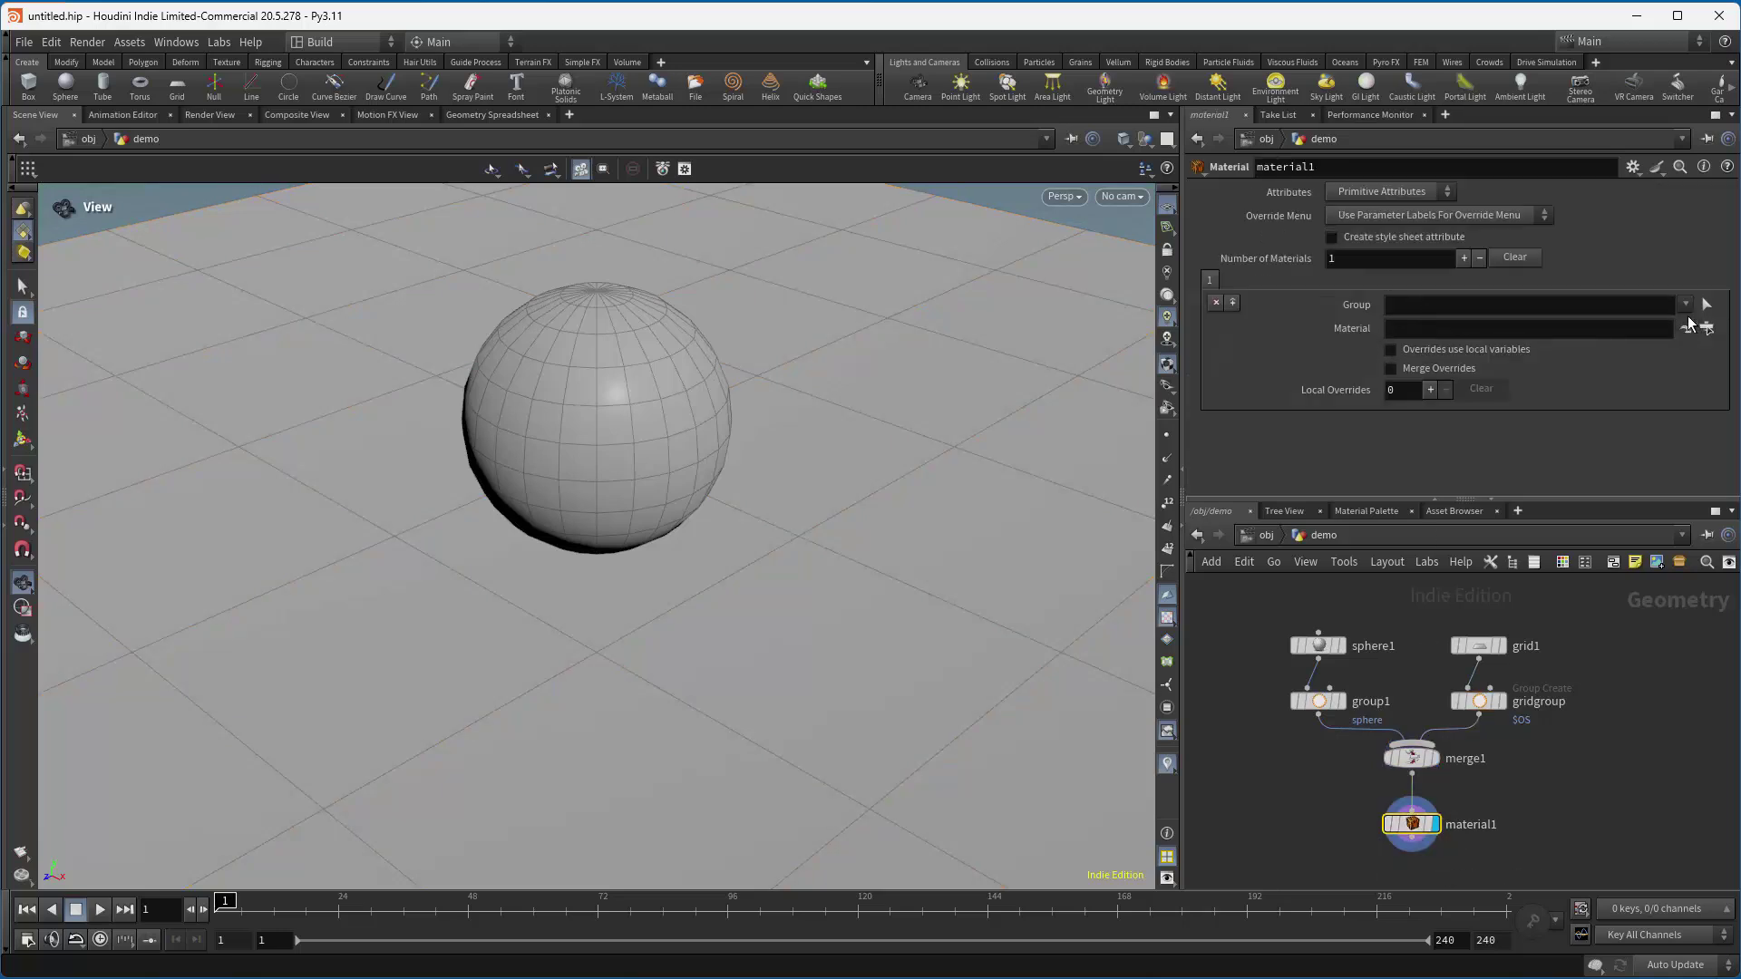
click(1707, 328)
click(1596, 234)
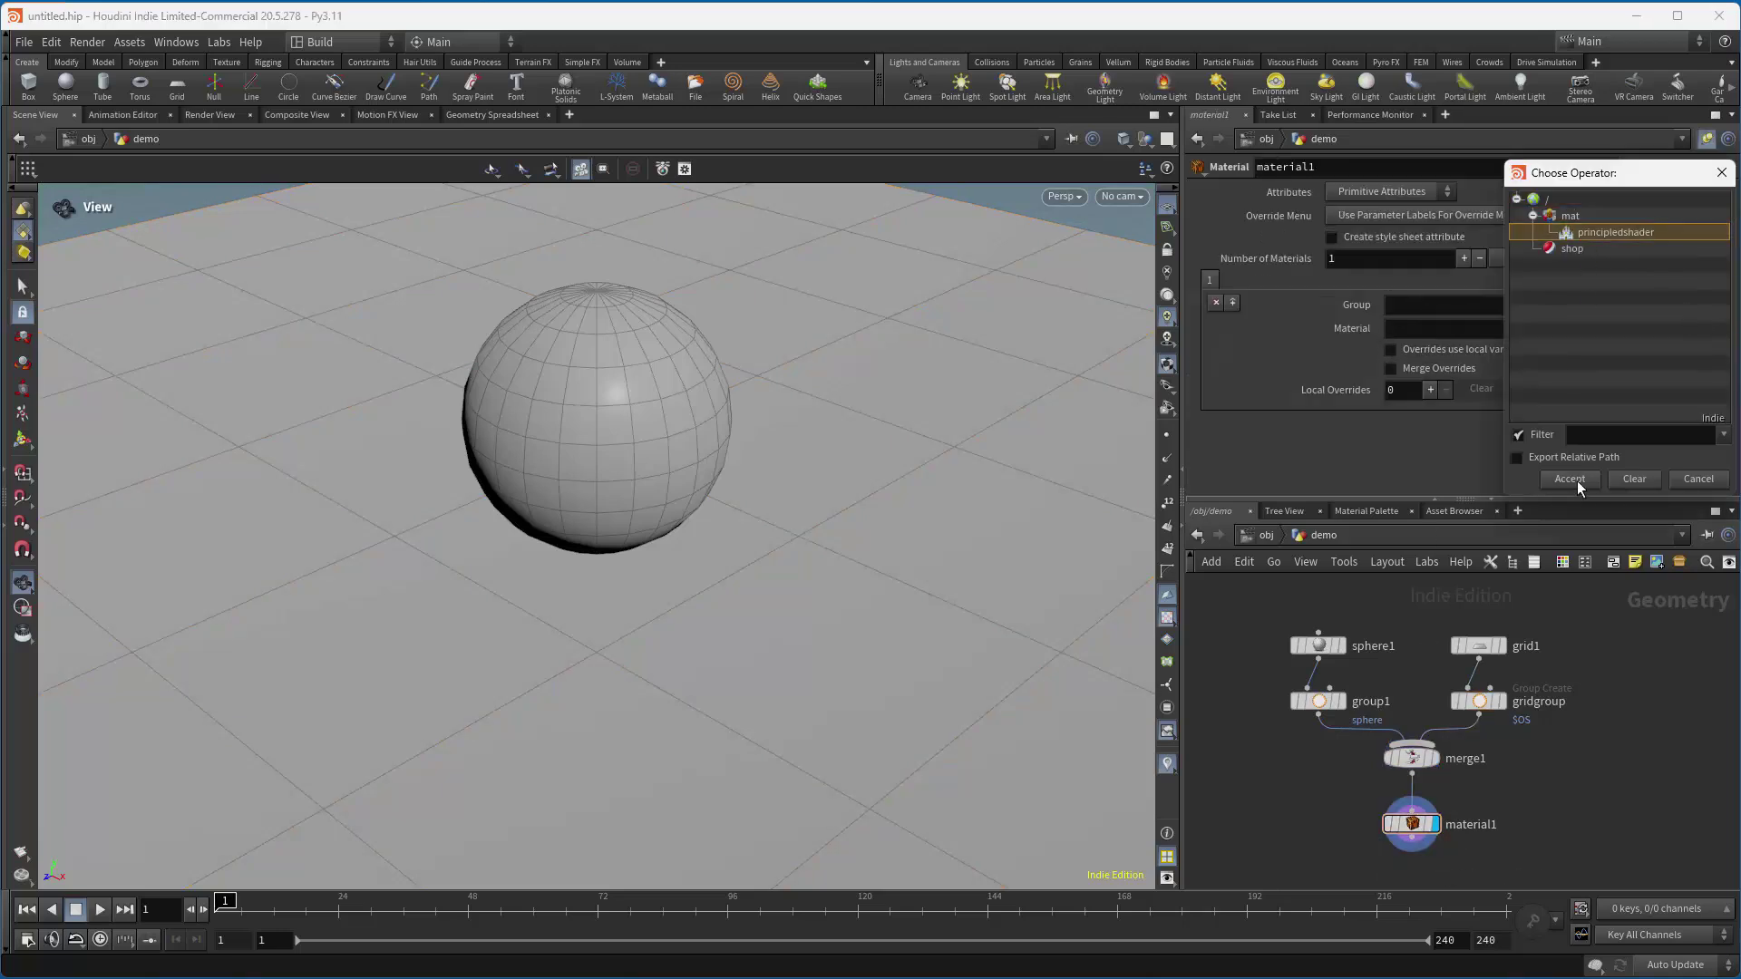
click(1580, 482)
click(1685, 305)
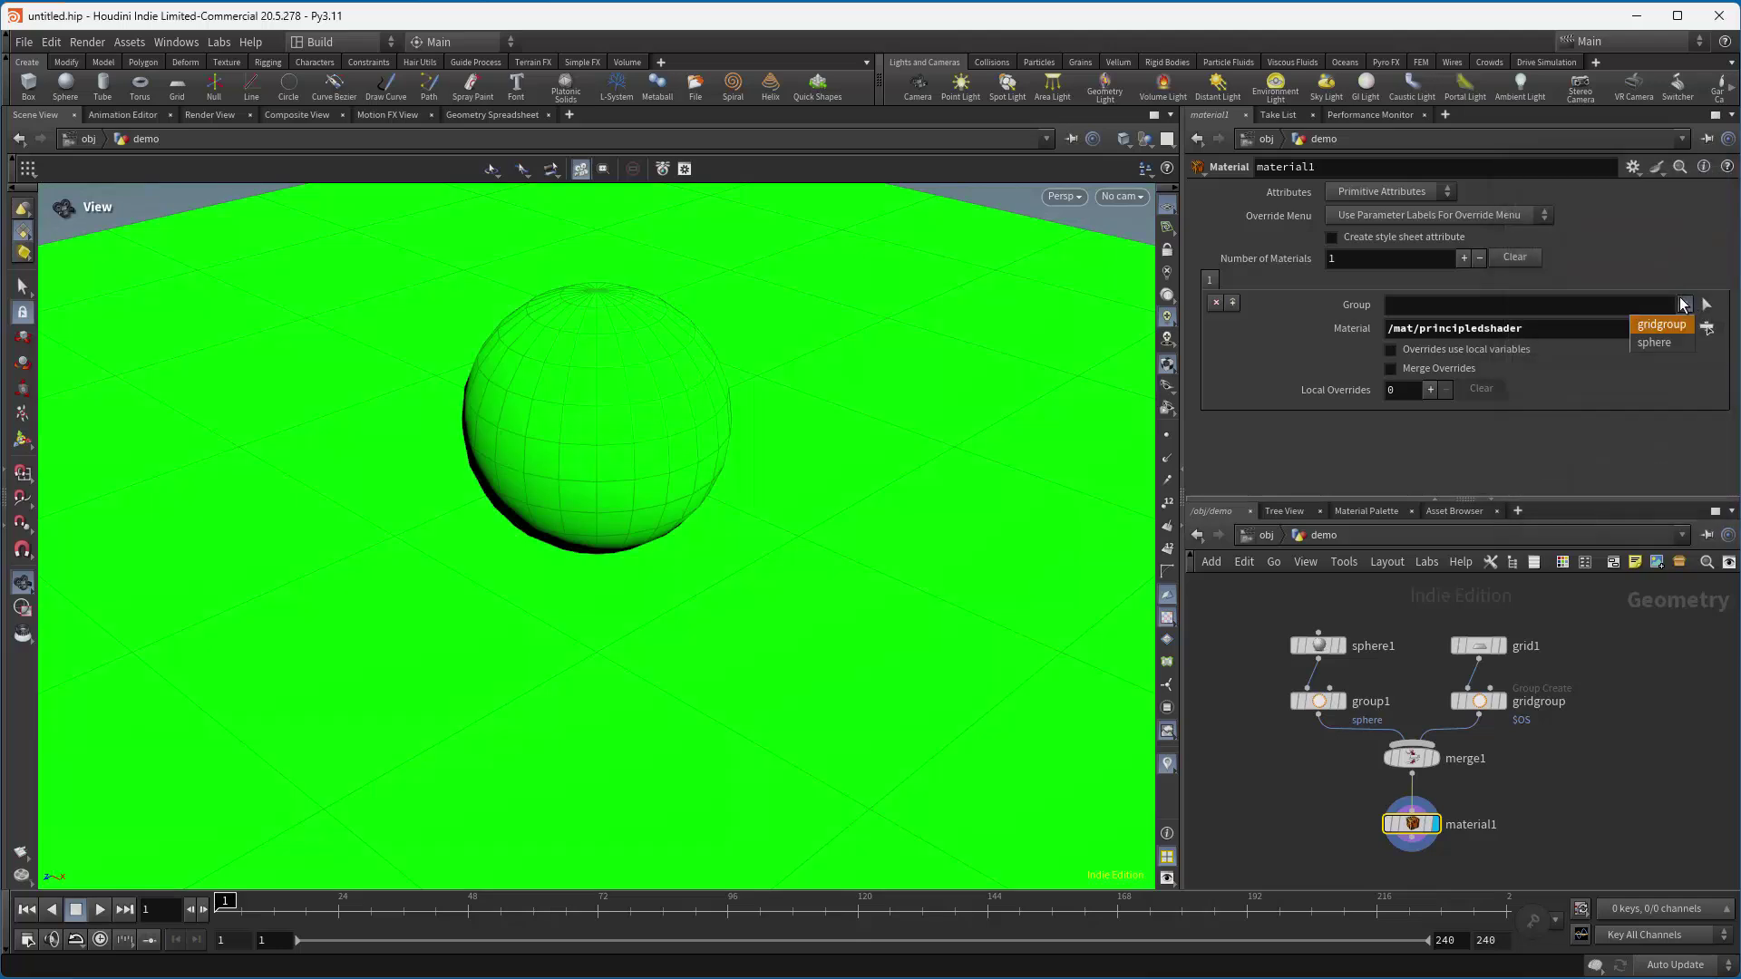
click(1656, 343)
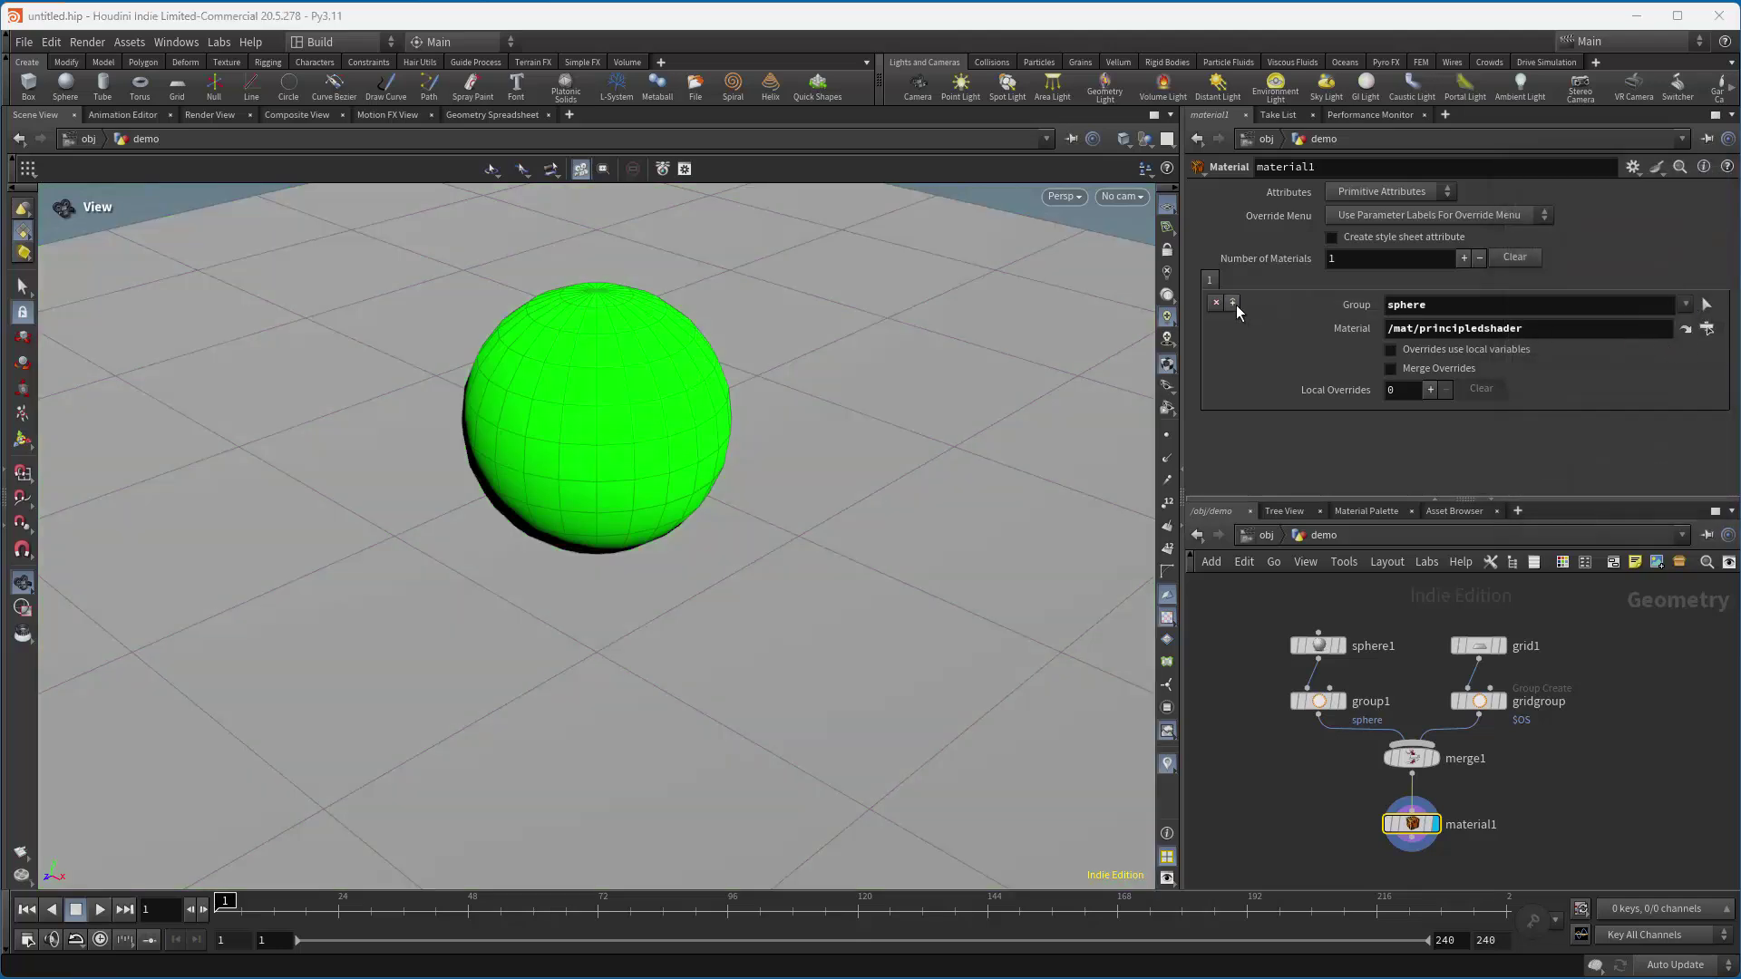
Add a second material entry to the Material node that assigns /mat/principledshader to gridgroup.
click(1463, 258)
click(1685, 308)
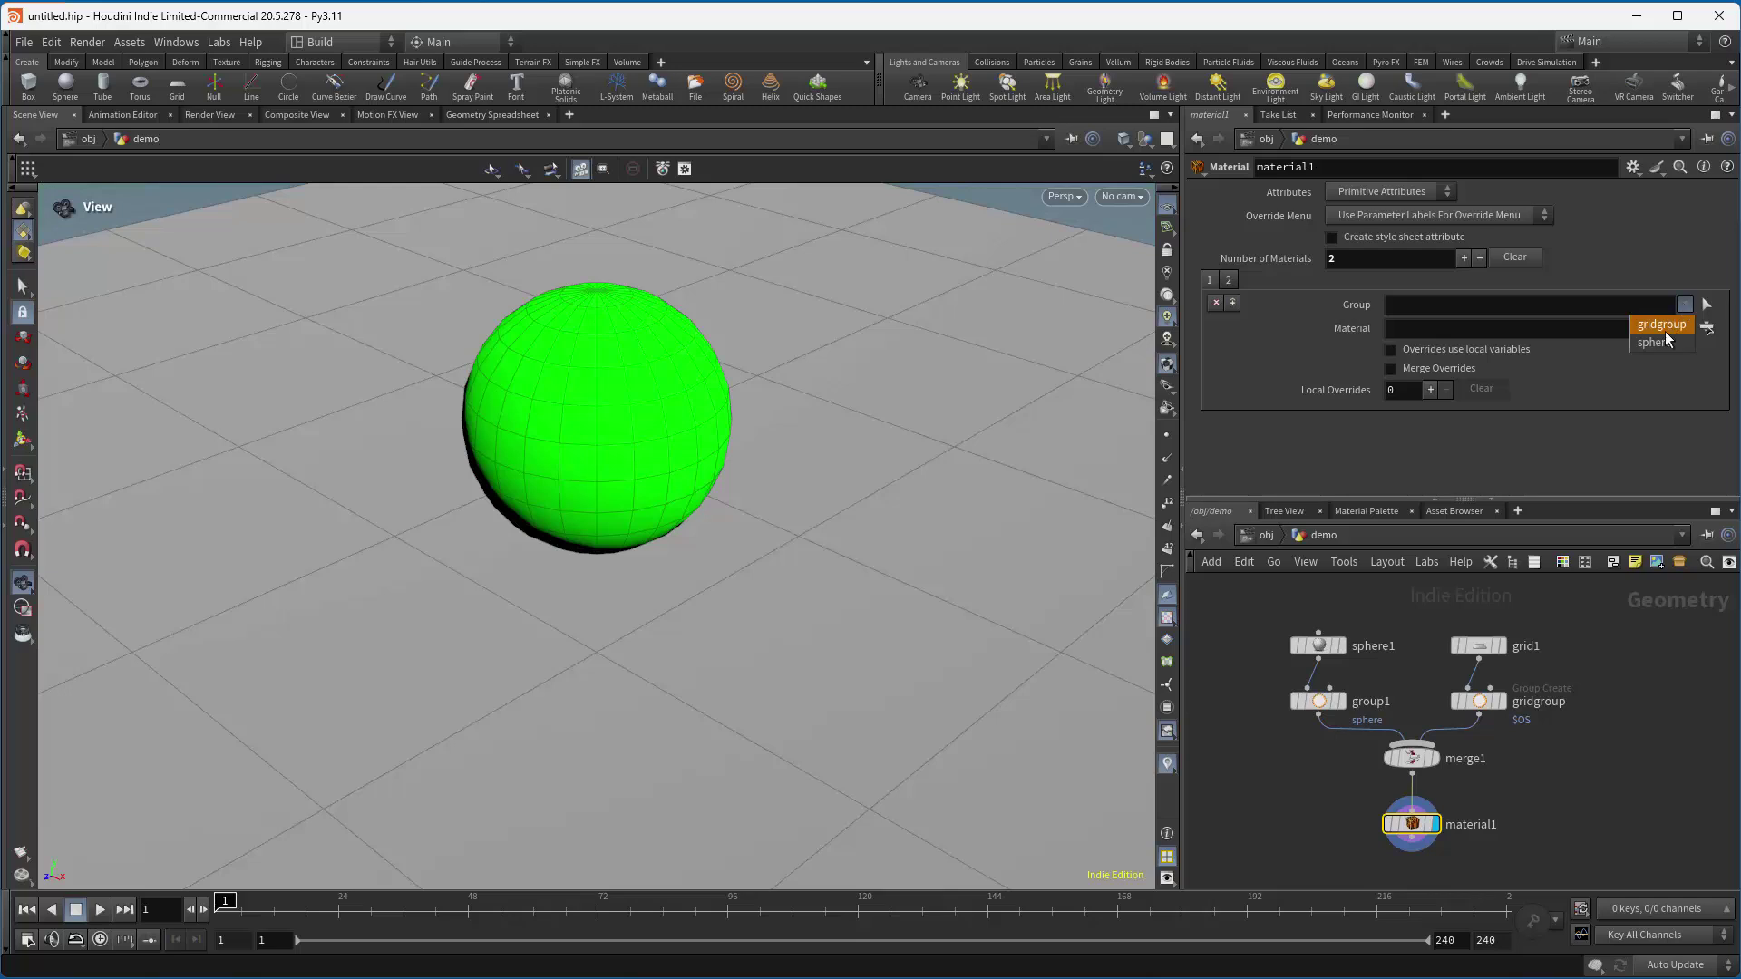
click(1656, 323)
click(1707, 331)
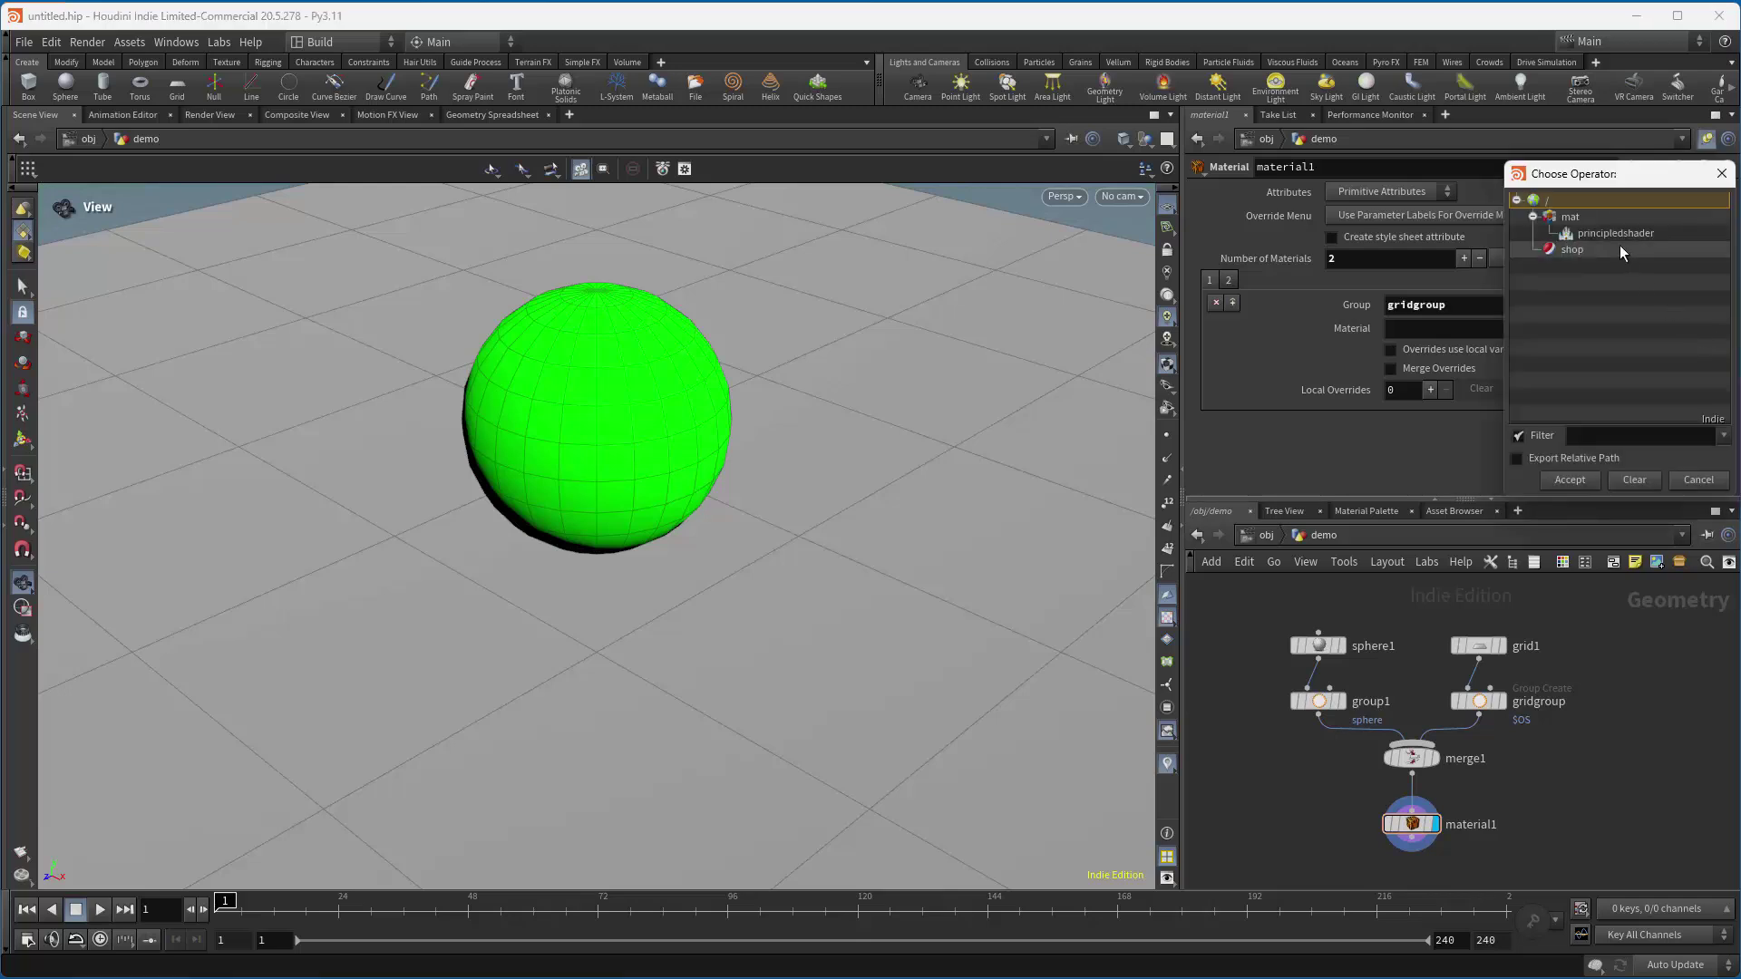
click(1618, 236)
click(1569, 472)
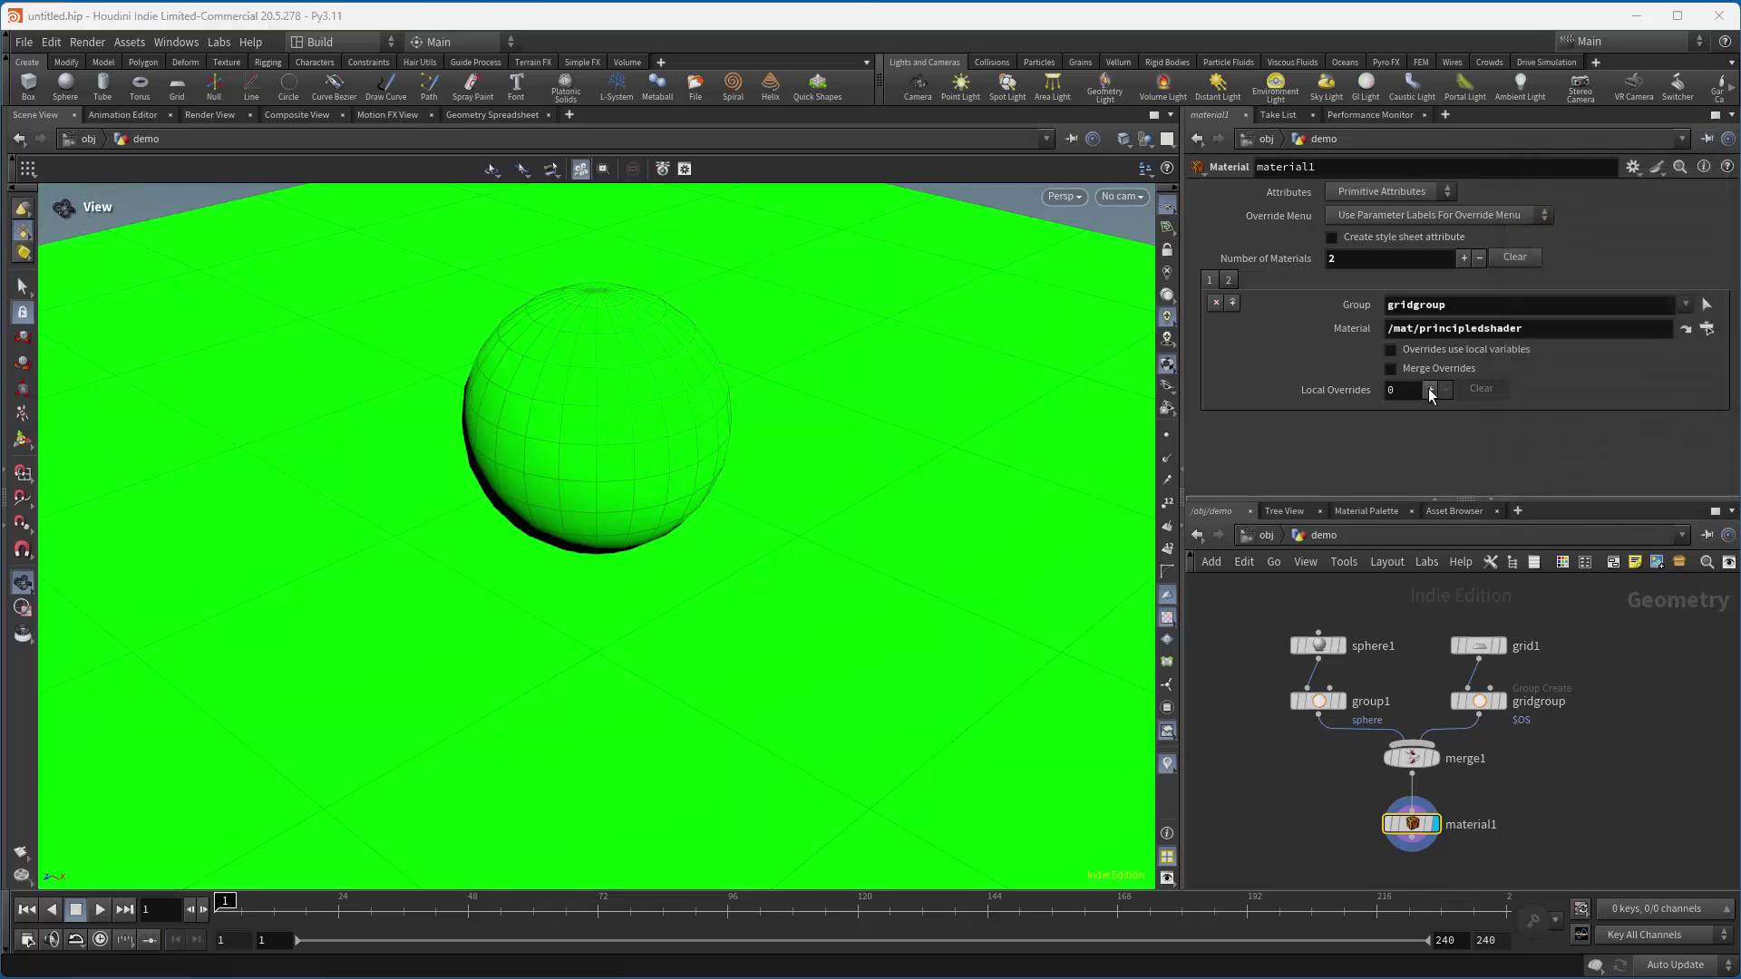
Add a local override of the Base Color parameter to the gridgroup material entry and set it to white.
click(1430, 390)
click(1478, 419)
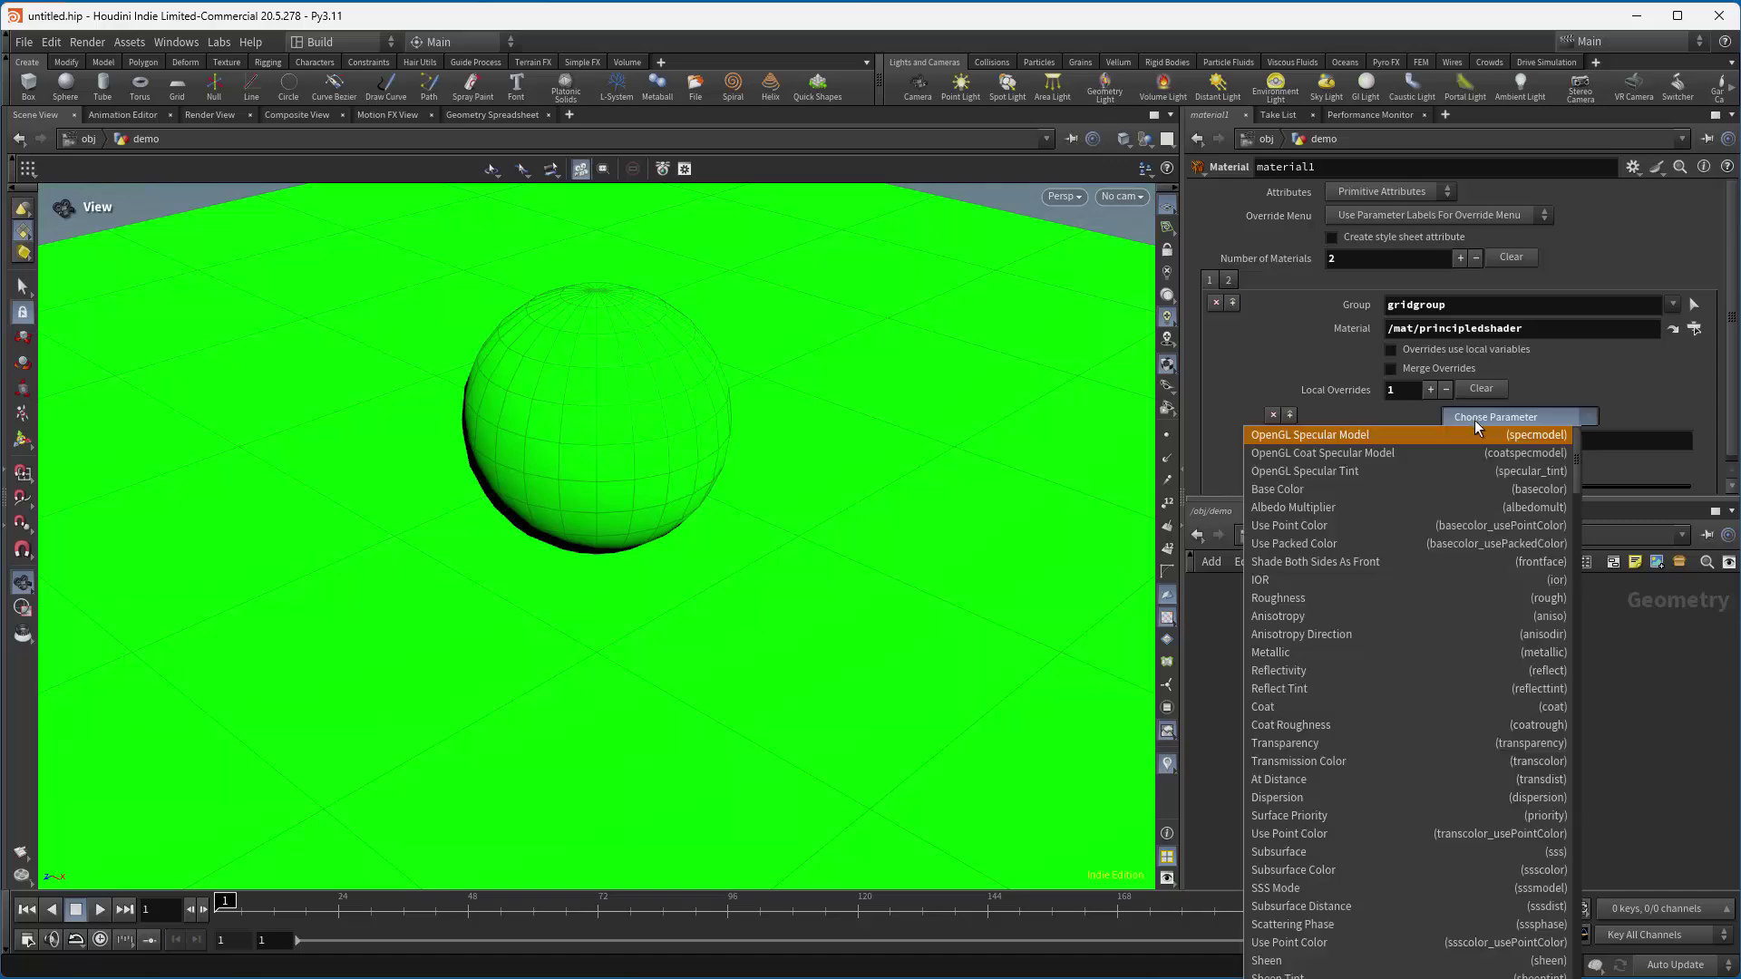
click(1378, 489)
click(1462, 487)
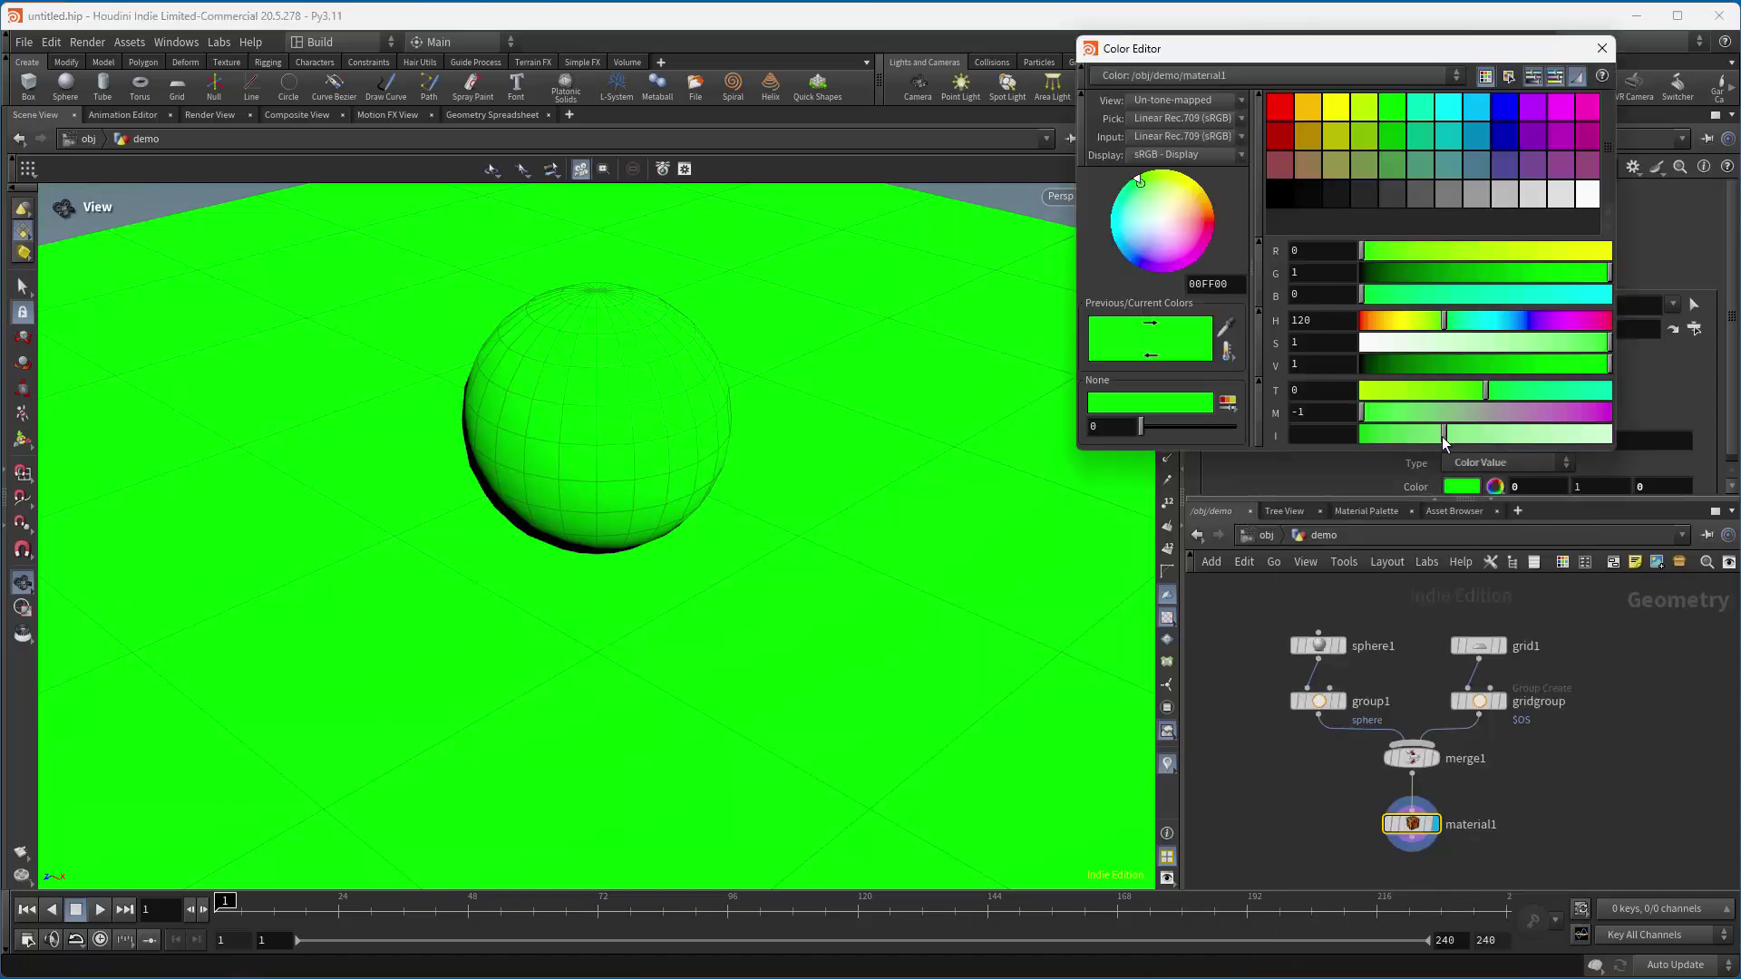
click(1592, 192)
click(1602, 48)
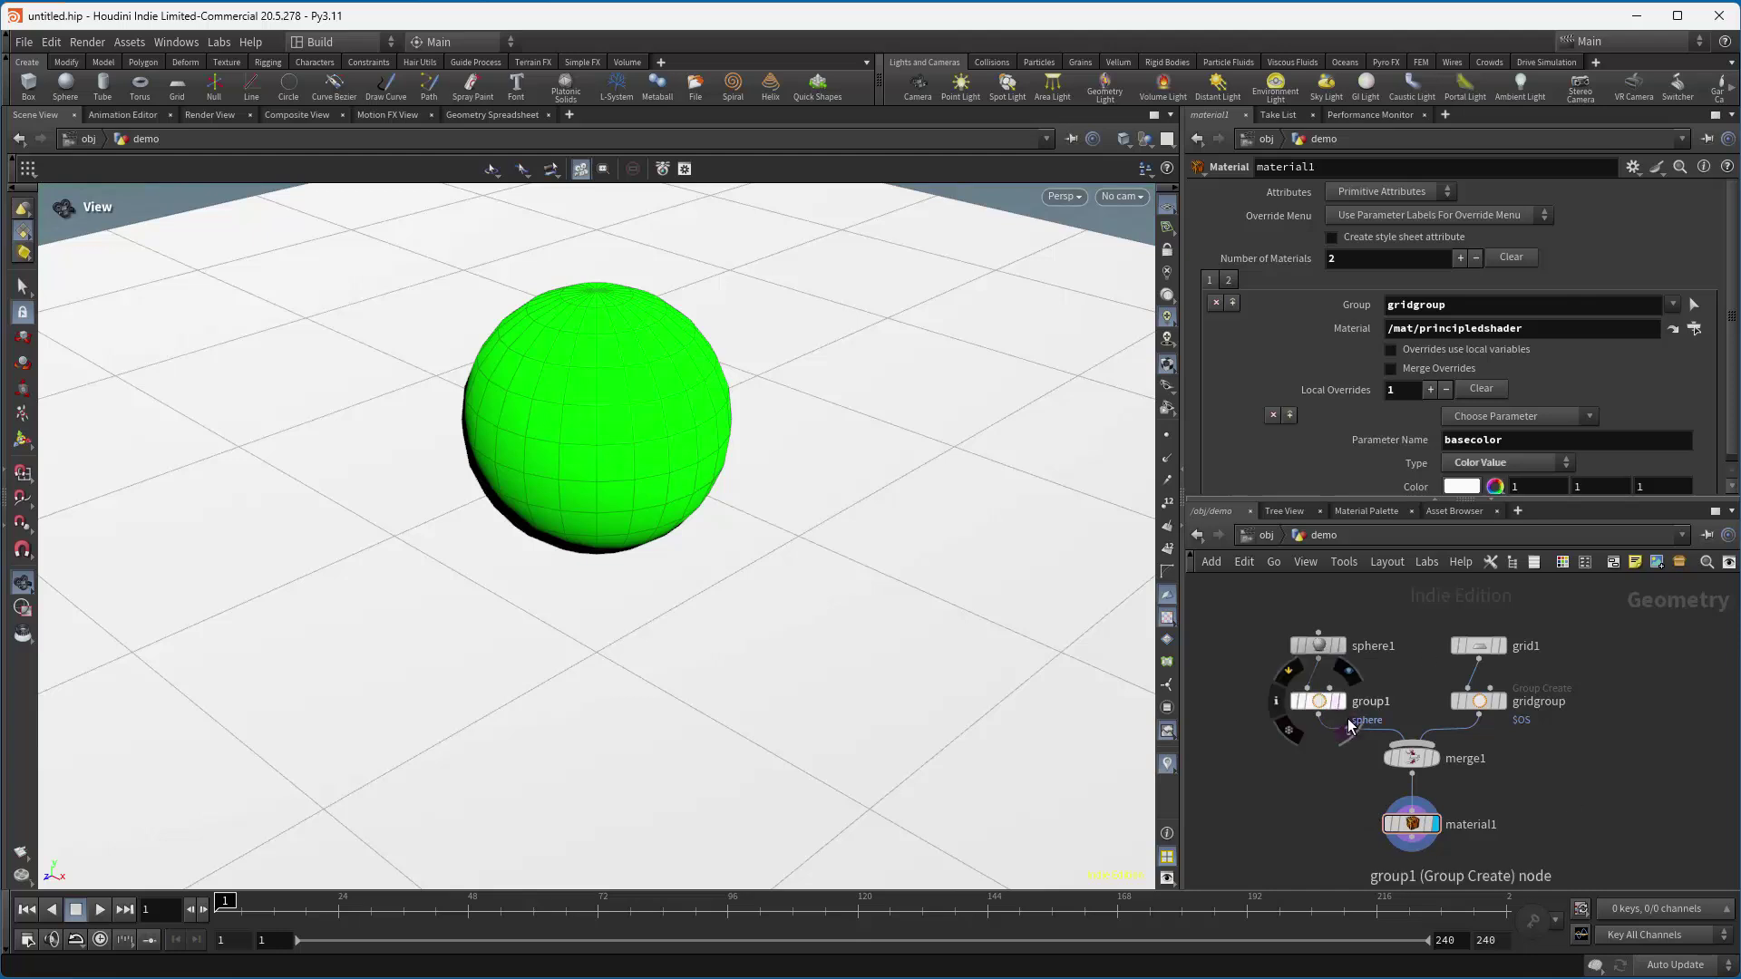
Add a Sky Light at the object level and stack the sunlight and skylight nodes beside the demo node.
click(1266, 537)
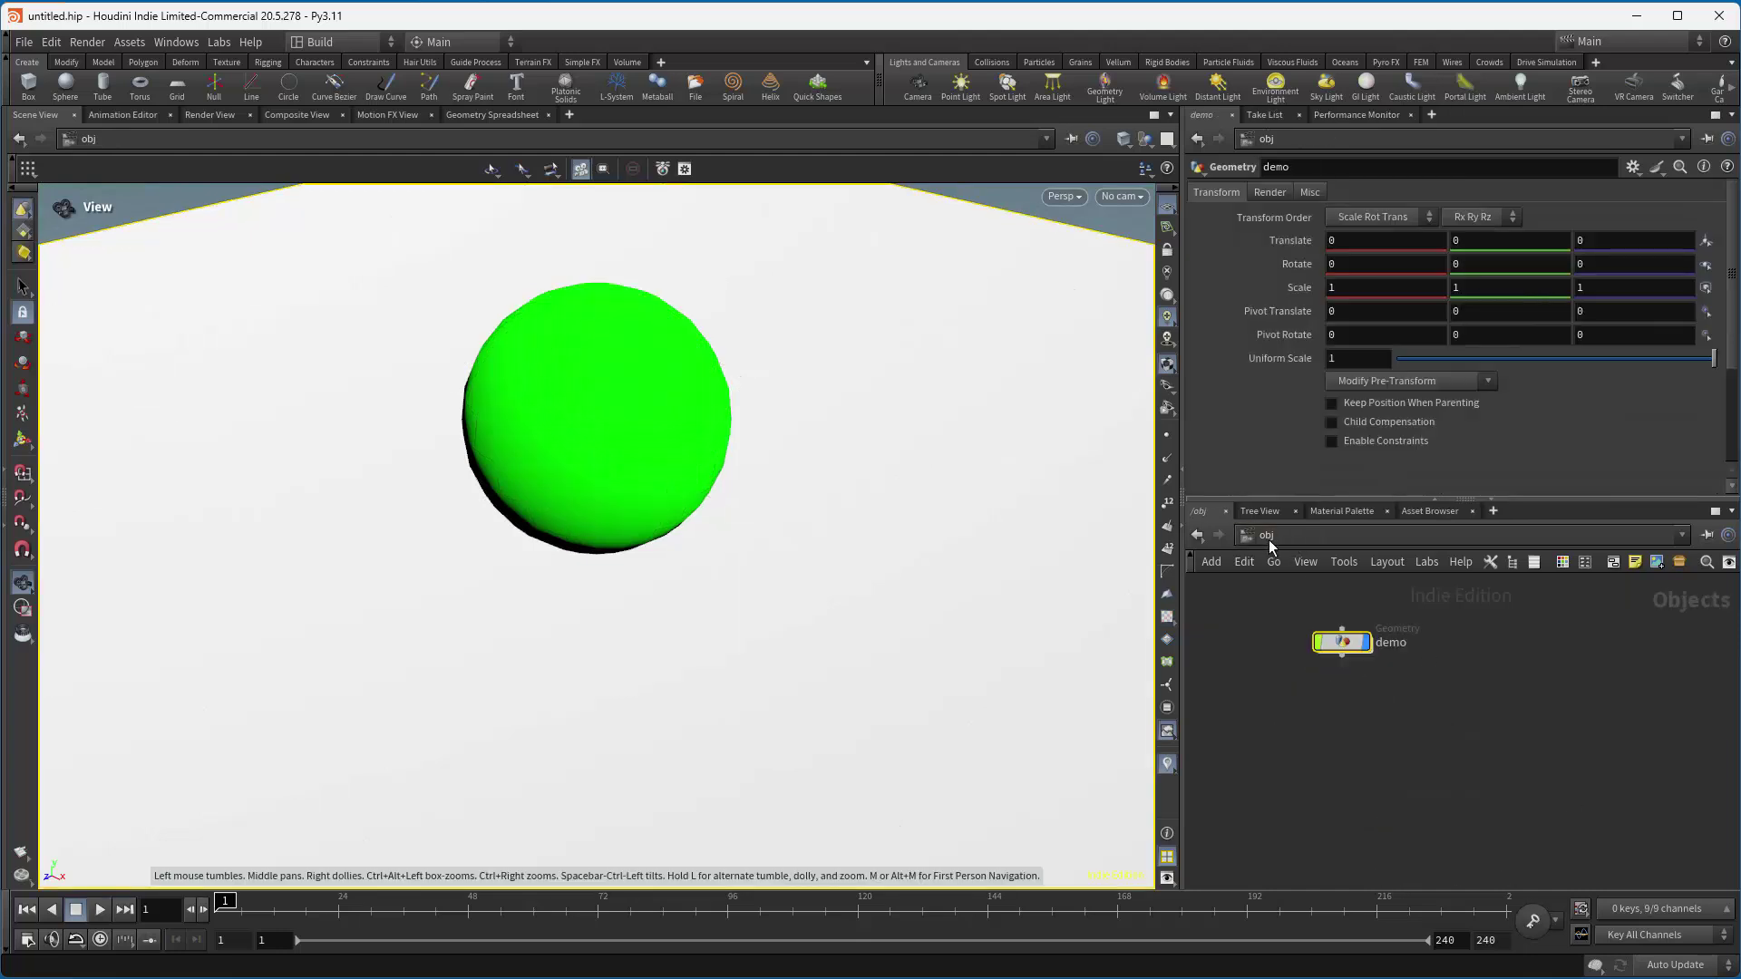
click(1464, 666)
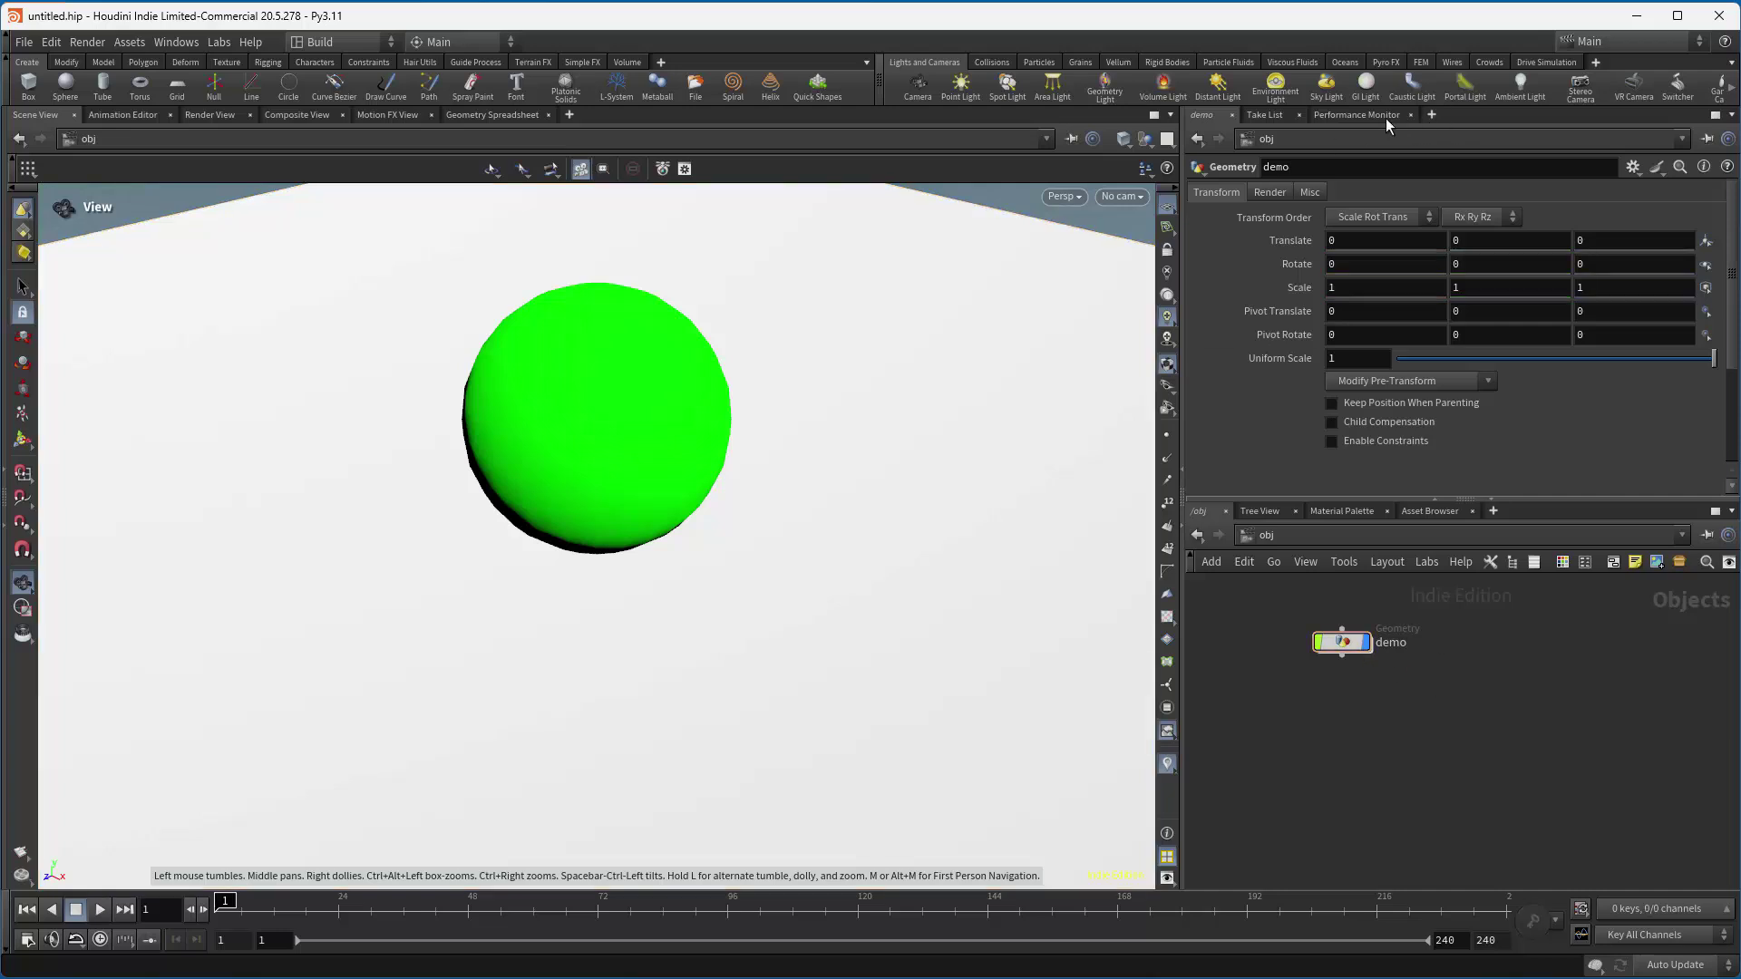
click(1329, 91)
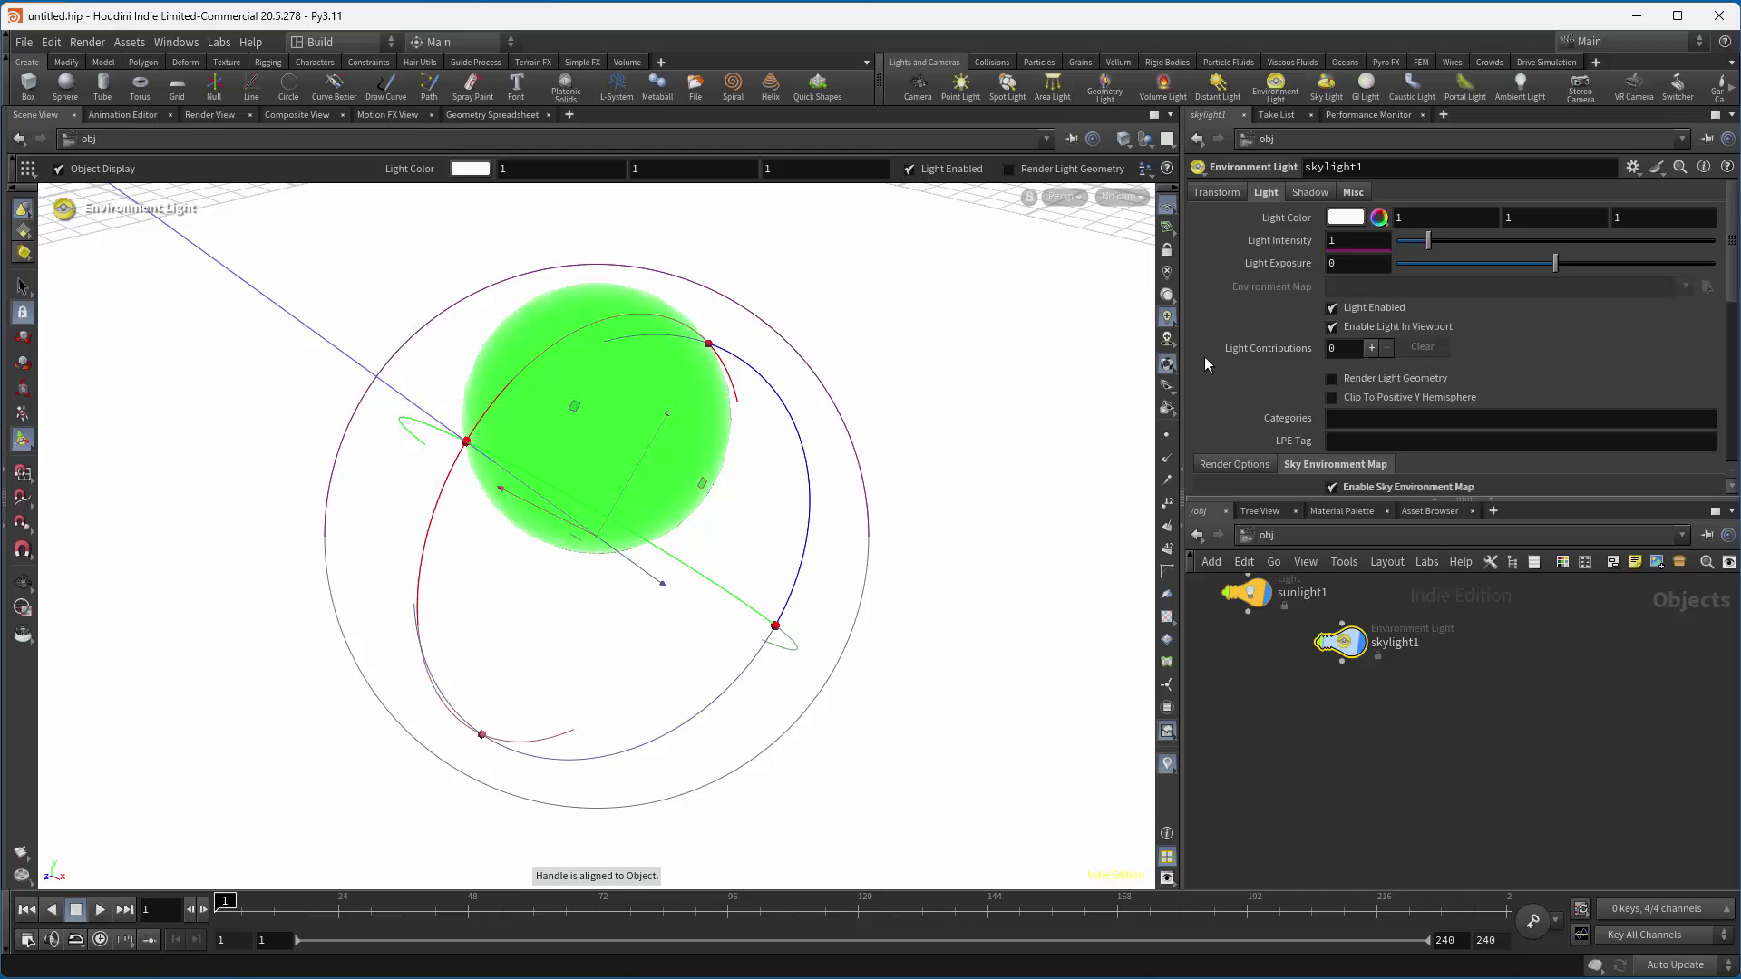
key(h)
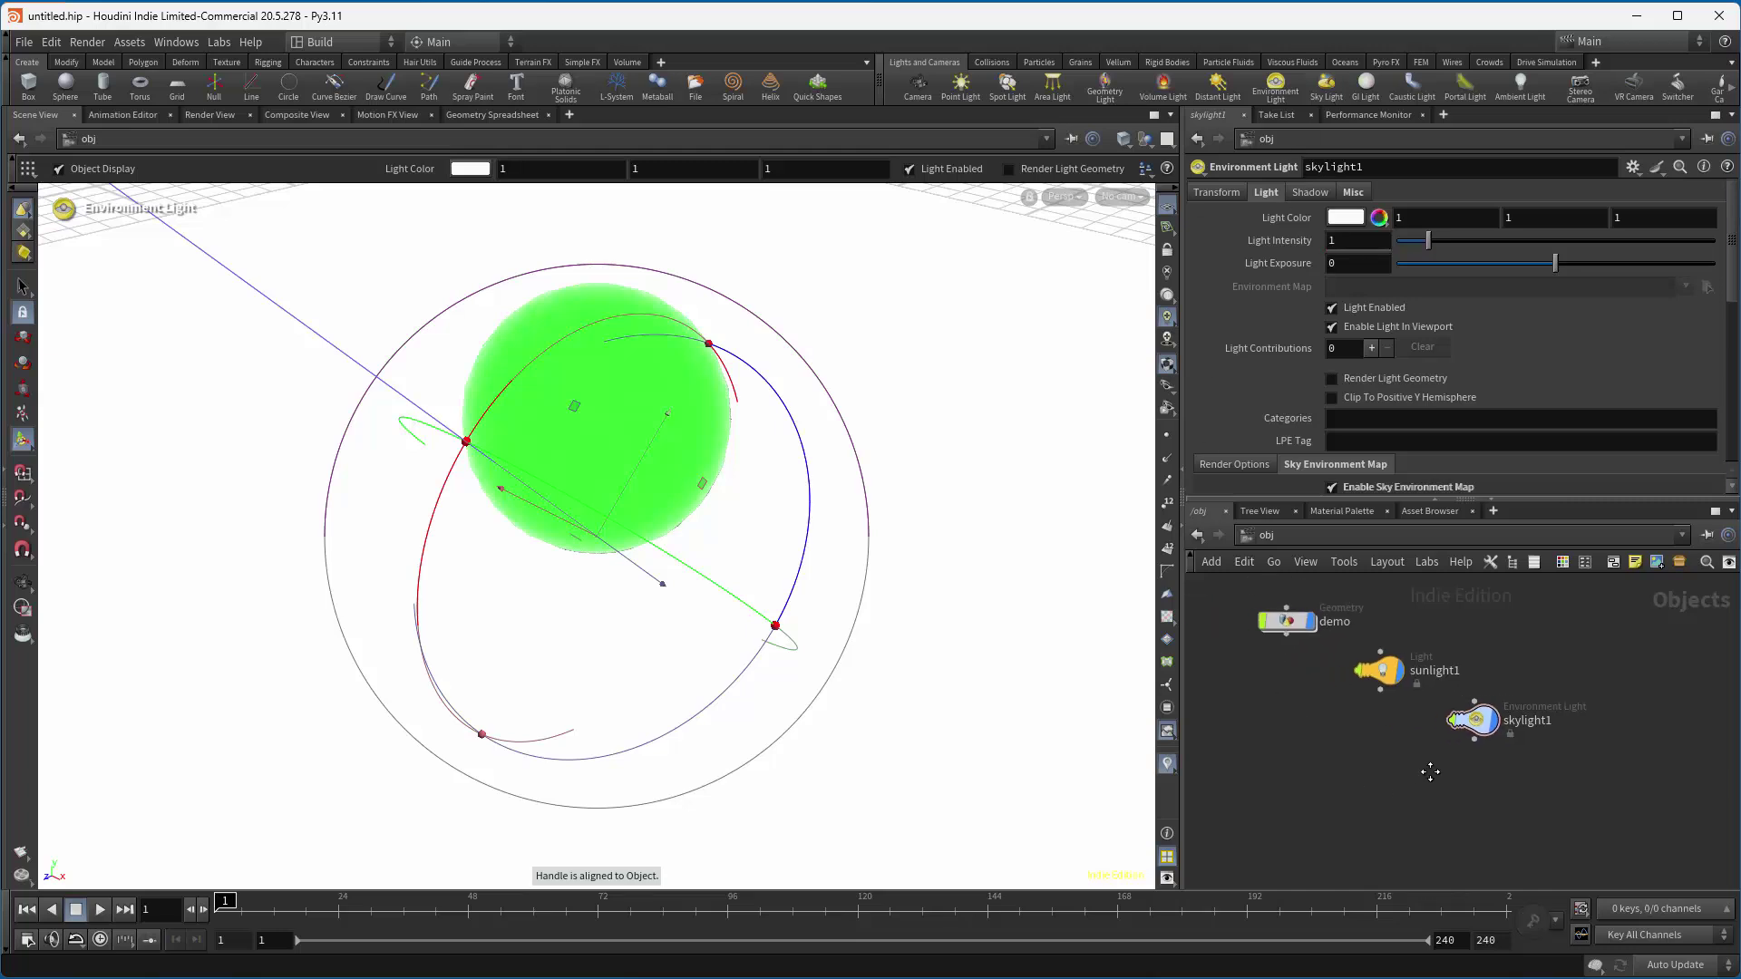
drag(1403, 676, 1467, 626)
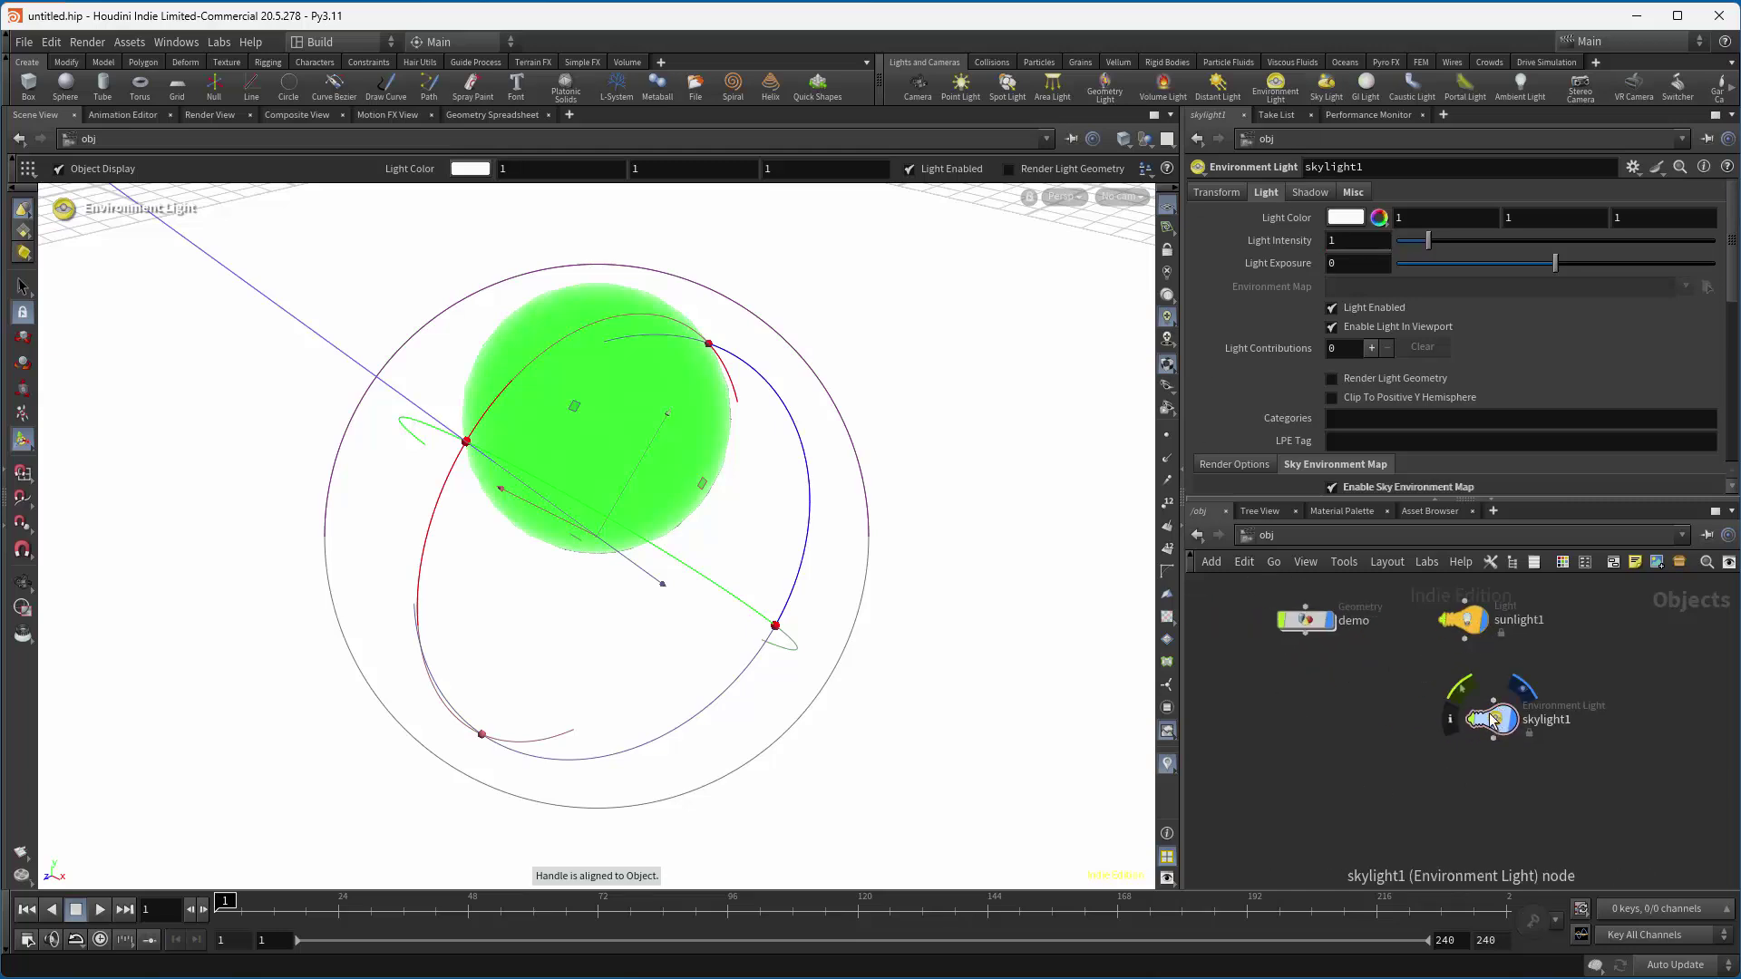
drag(1494, 724, 1466, 690)
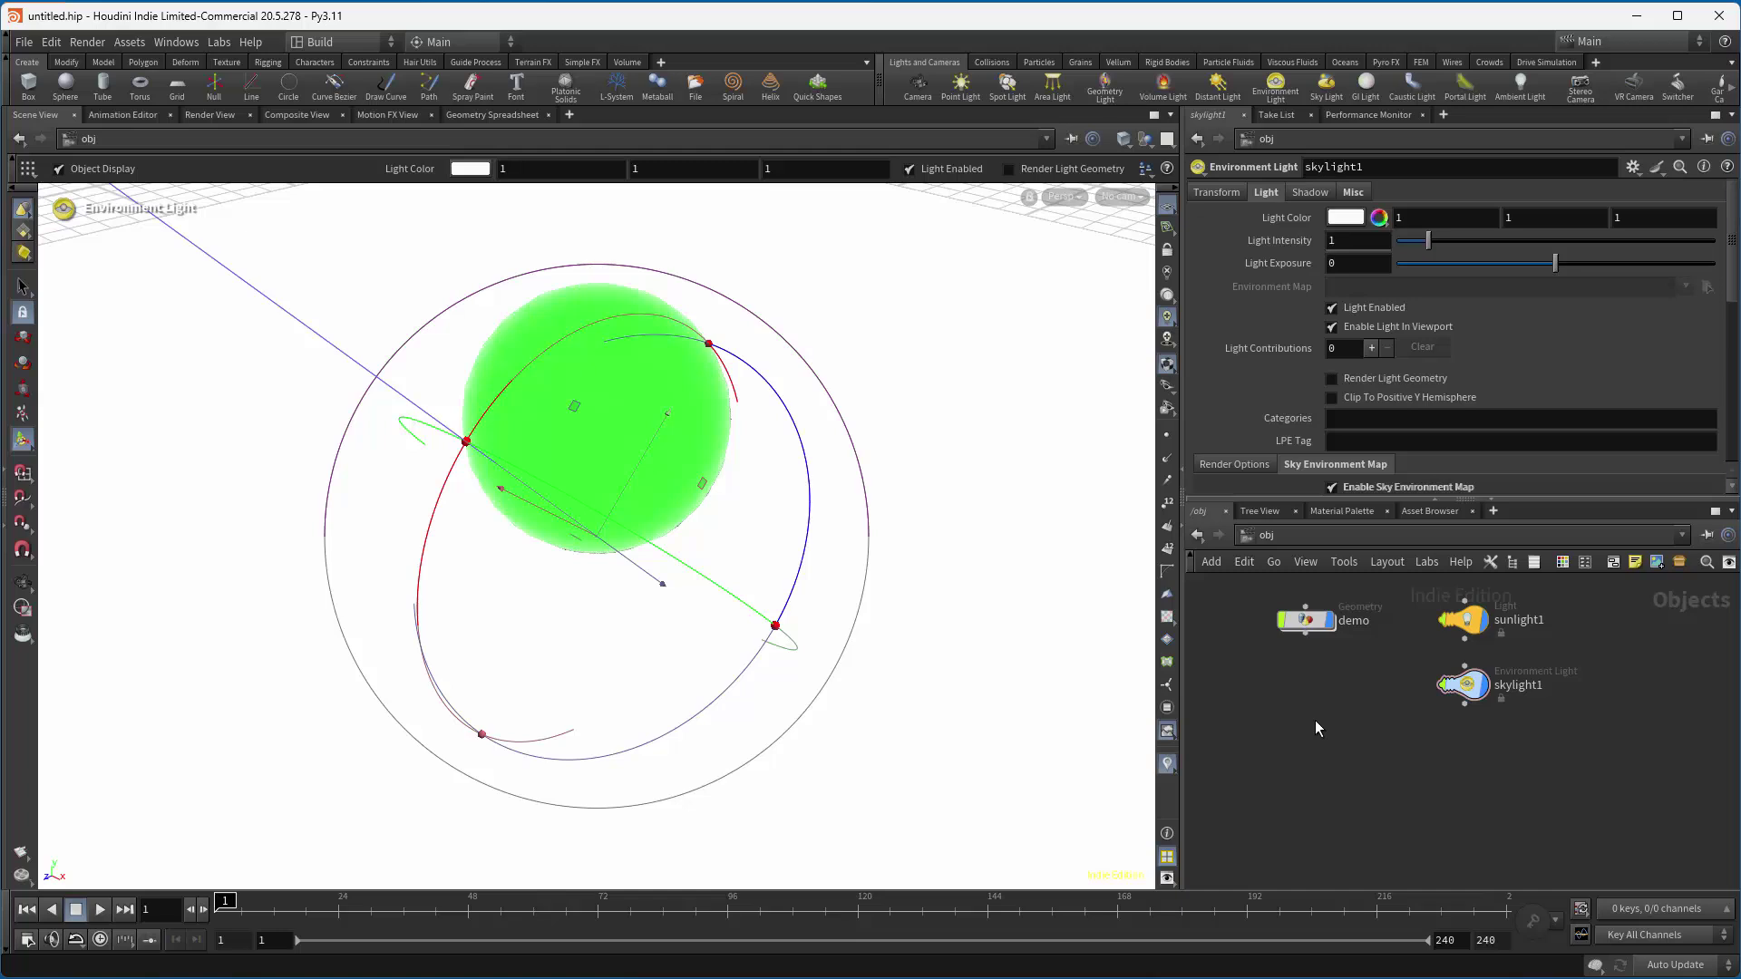
Create a new camera from the current view, then leave the camera and pull the view back to include more of the grid.
click(1122, 197)
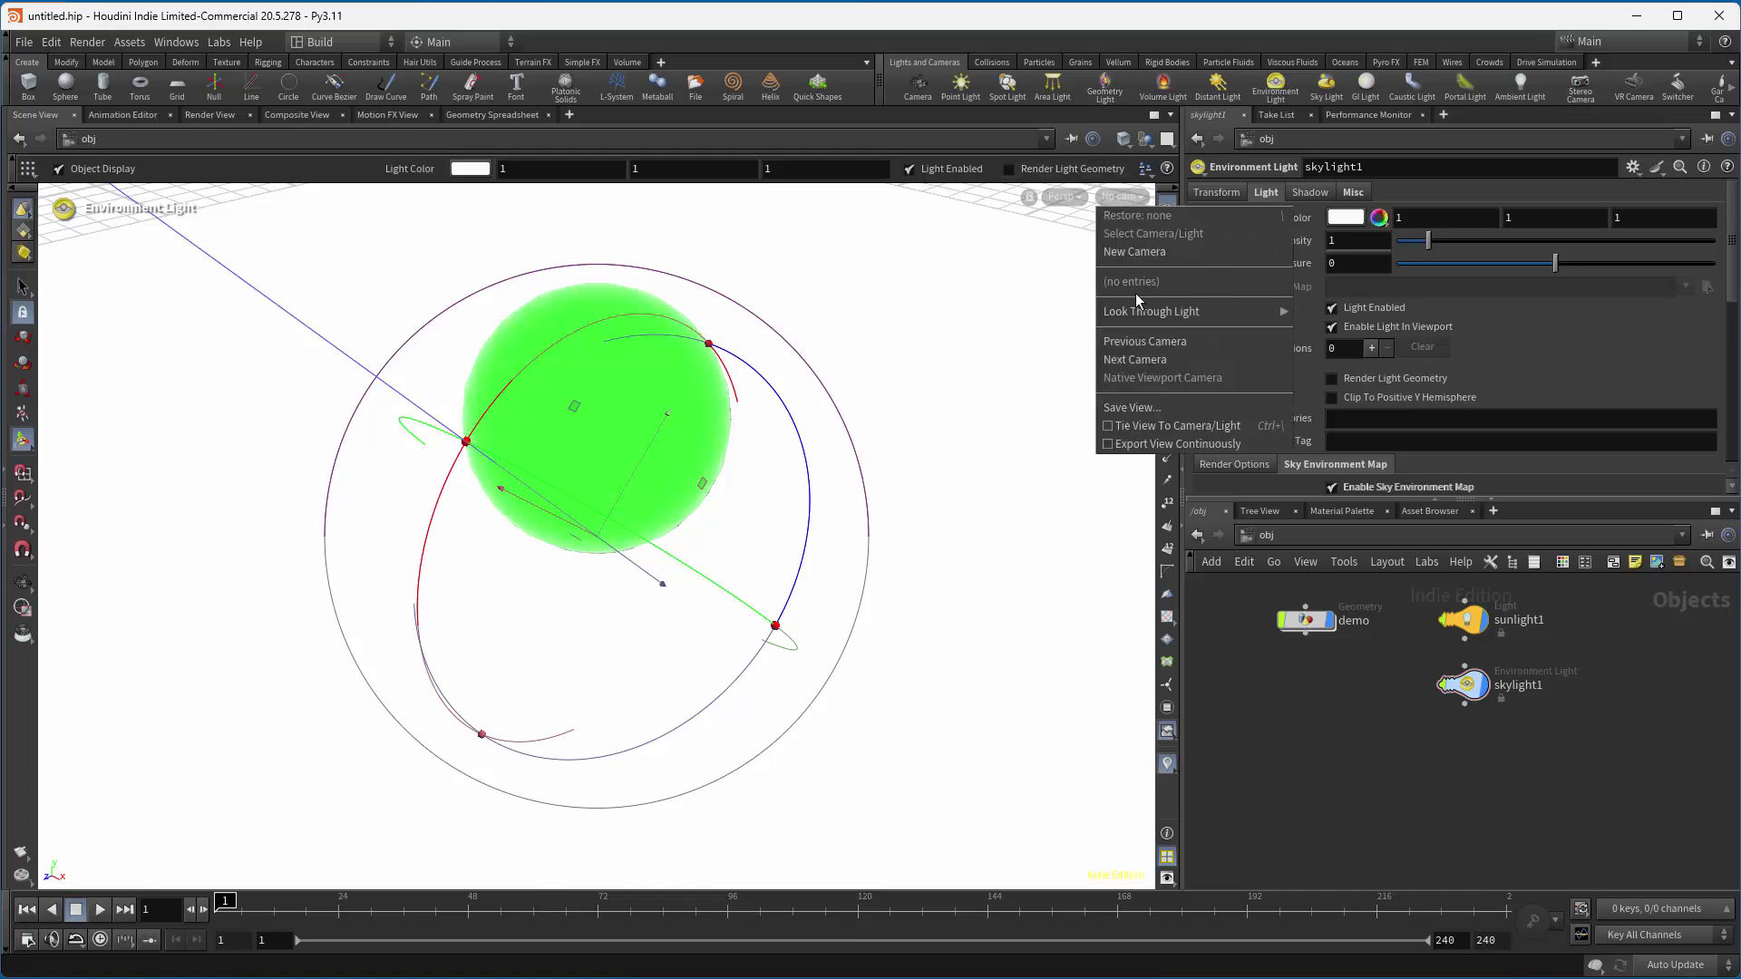
click(1139, 253)
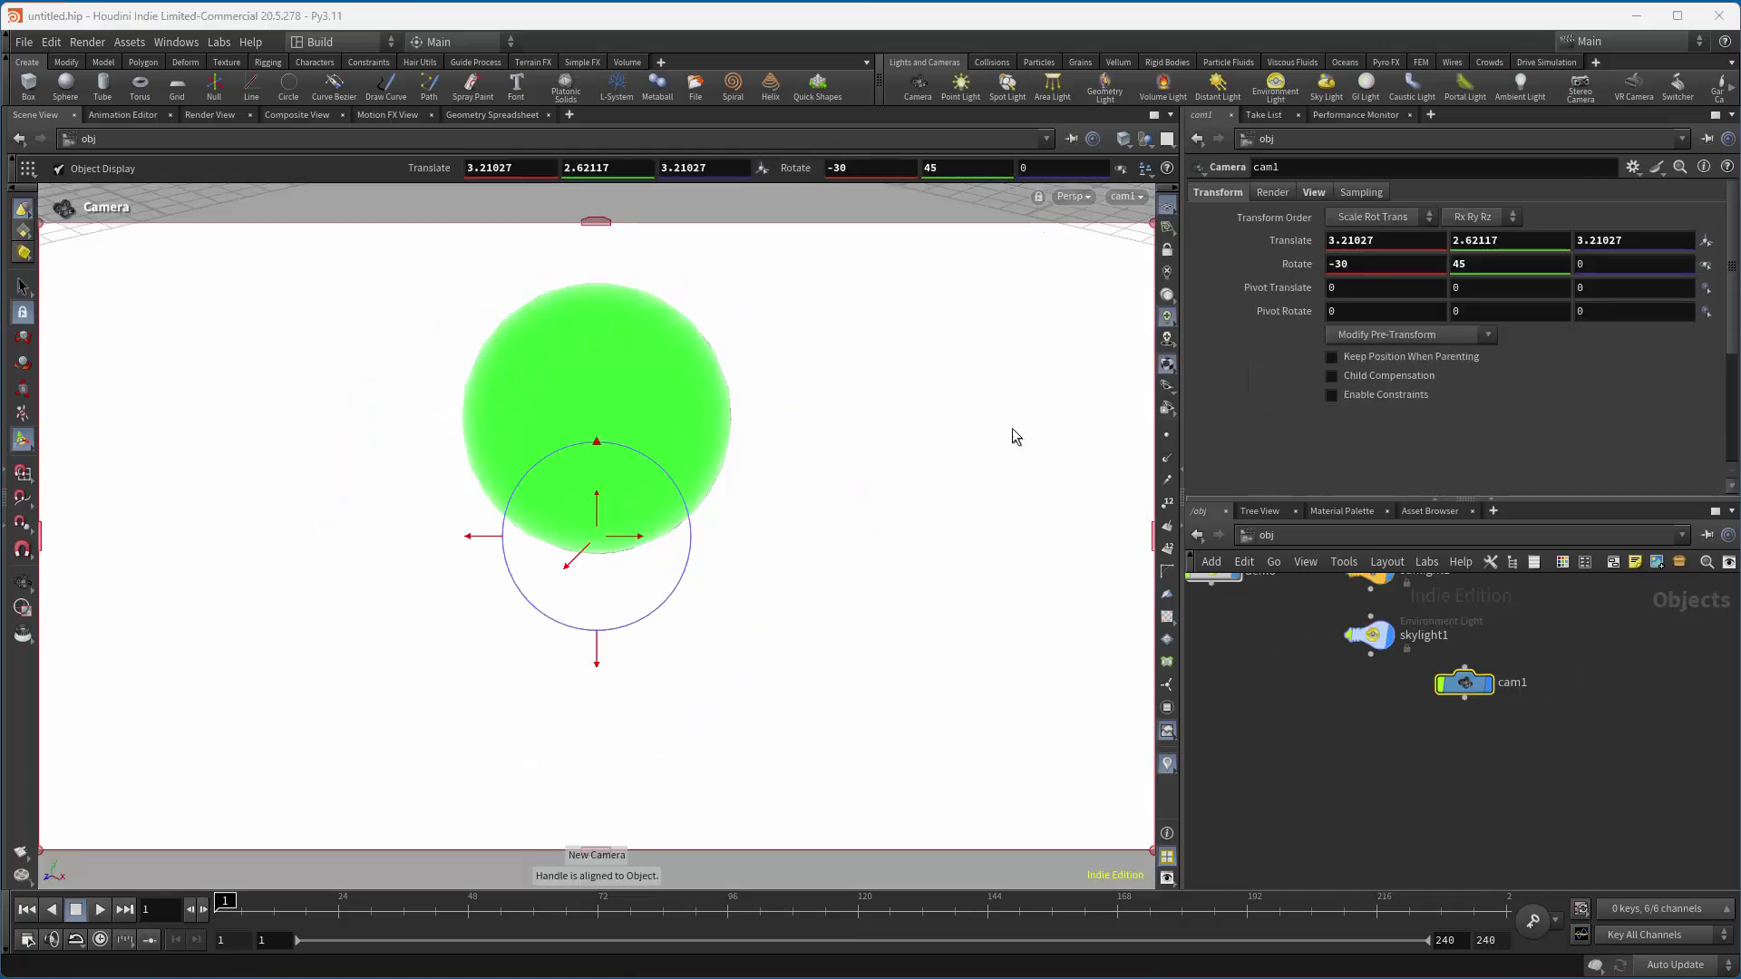
click(1167, 250)
key(Escape)
drag(789, 540, 607, 599)
click(1167, 250)
key(Return)
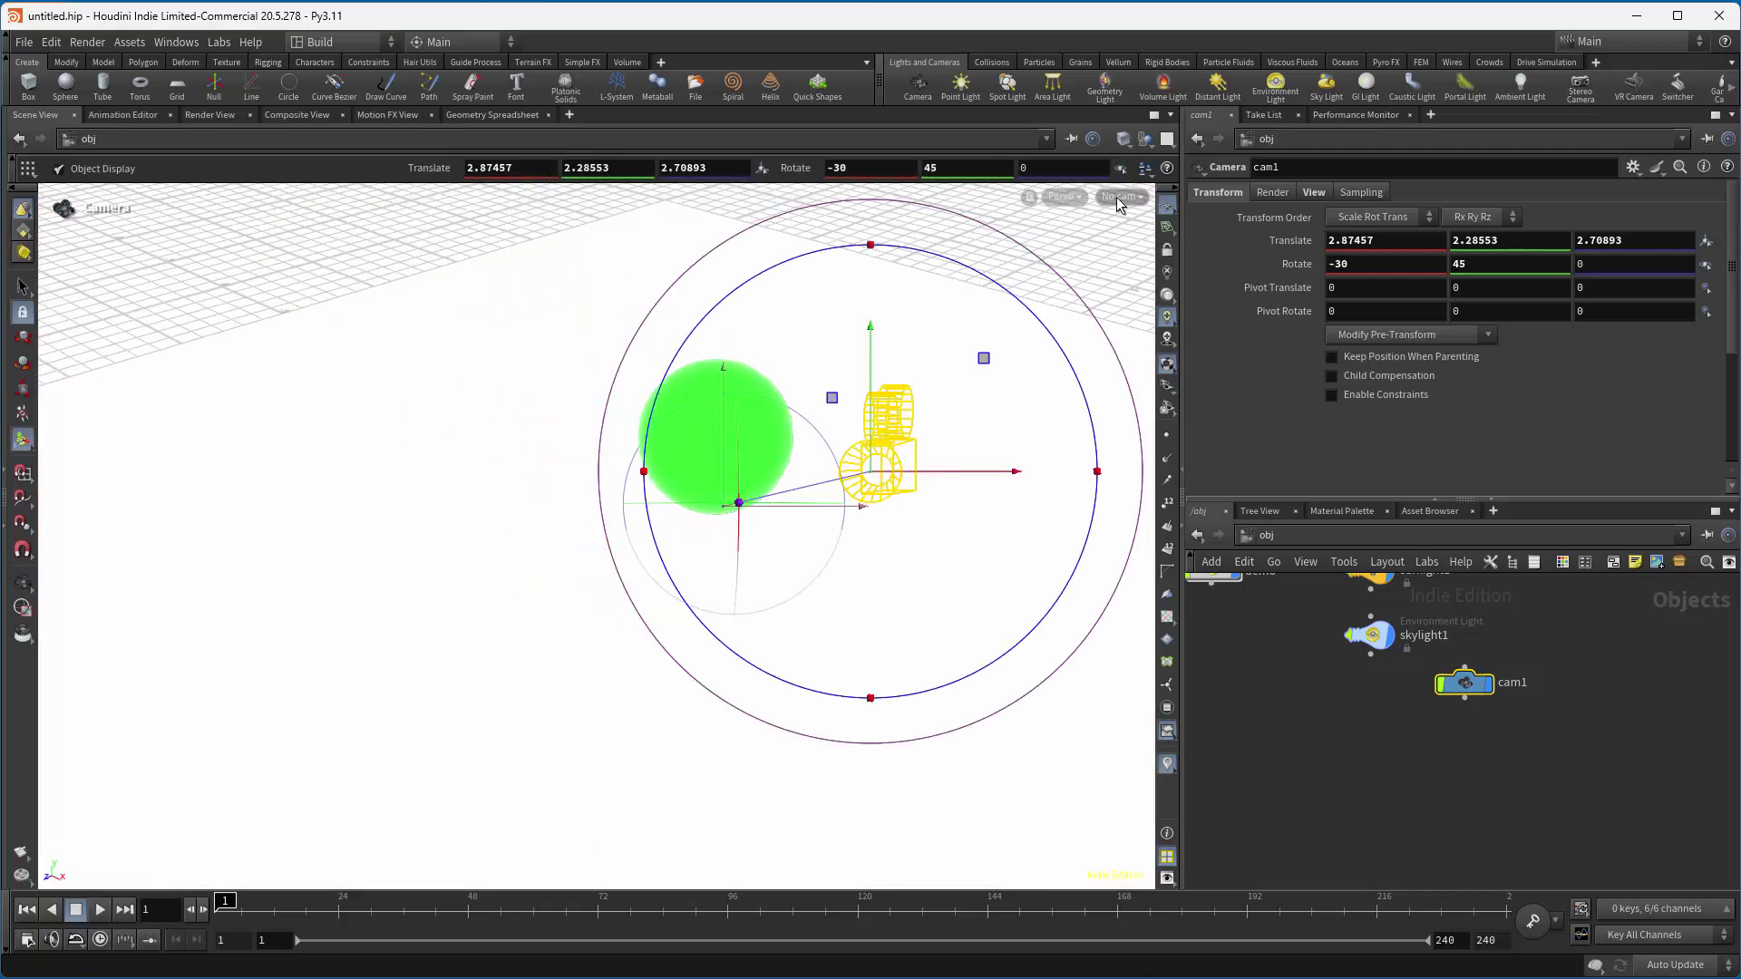
Save the current view to cam1 and place the camera node below the skylight node.
click(1122, 196)
click(1132, 408)
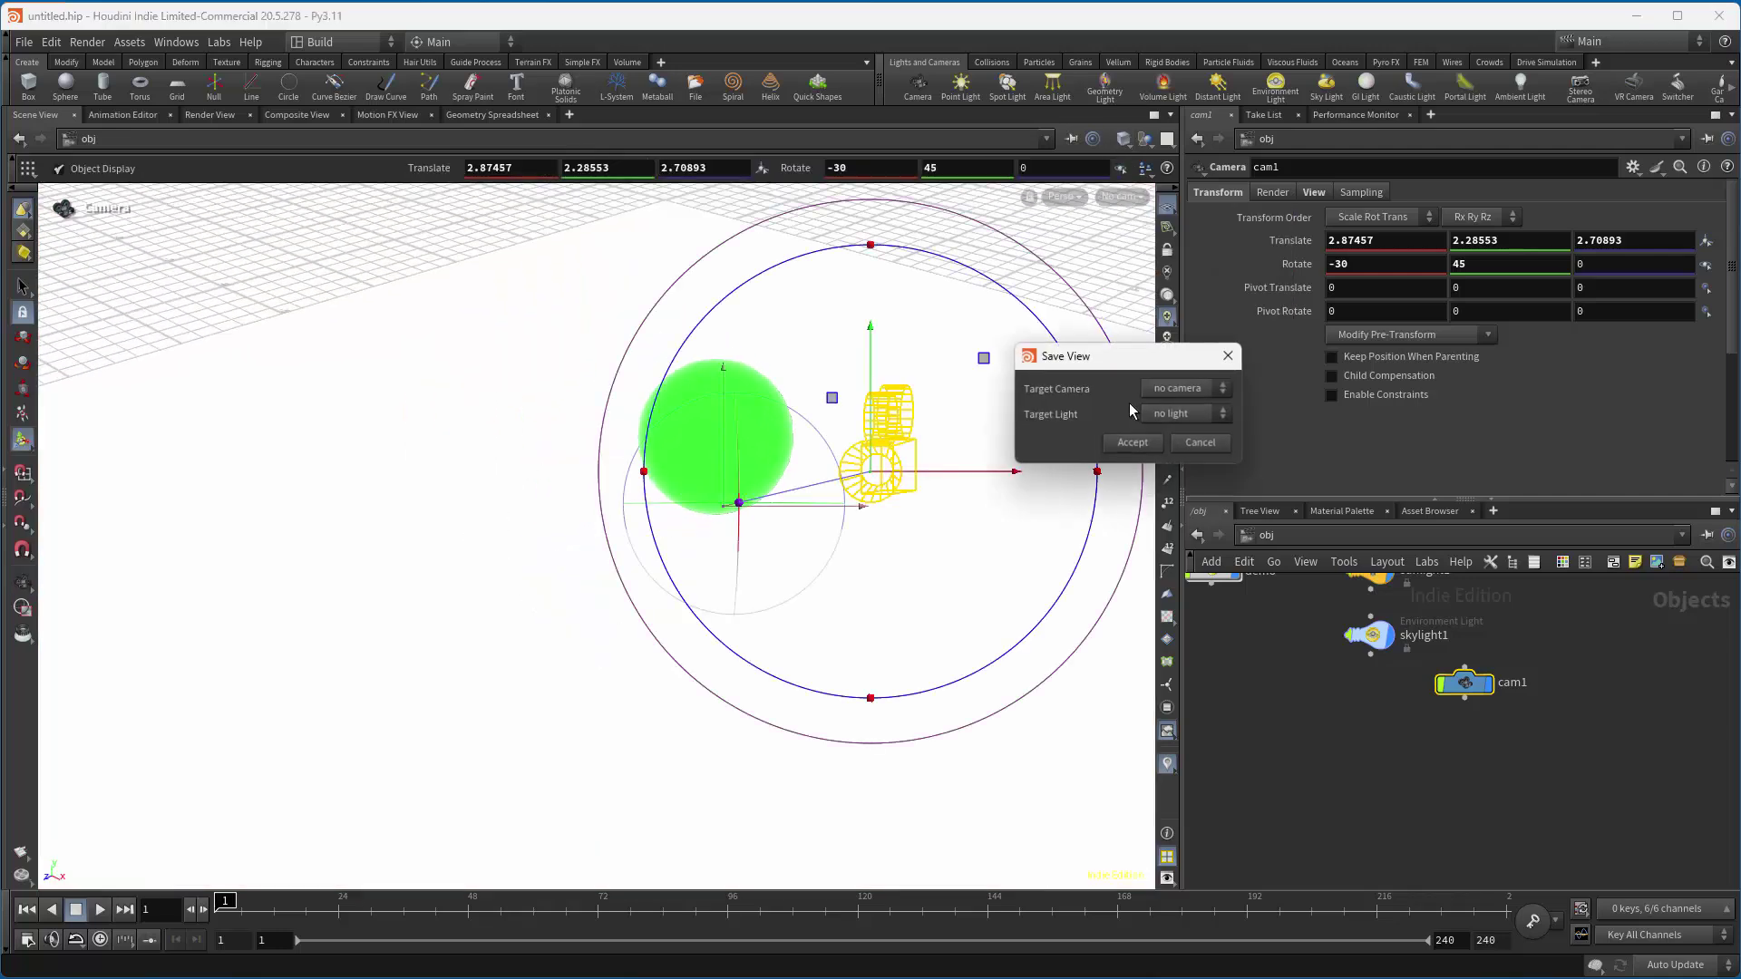
click(1190, 392)
click(1187, 426)
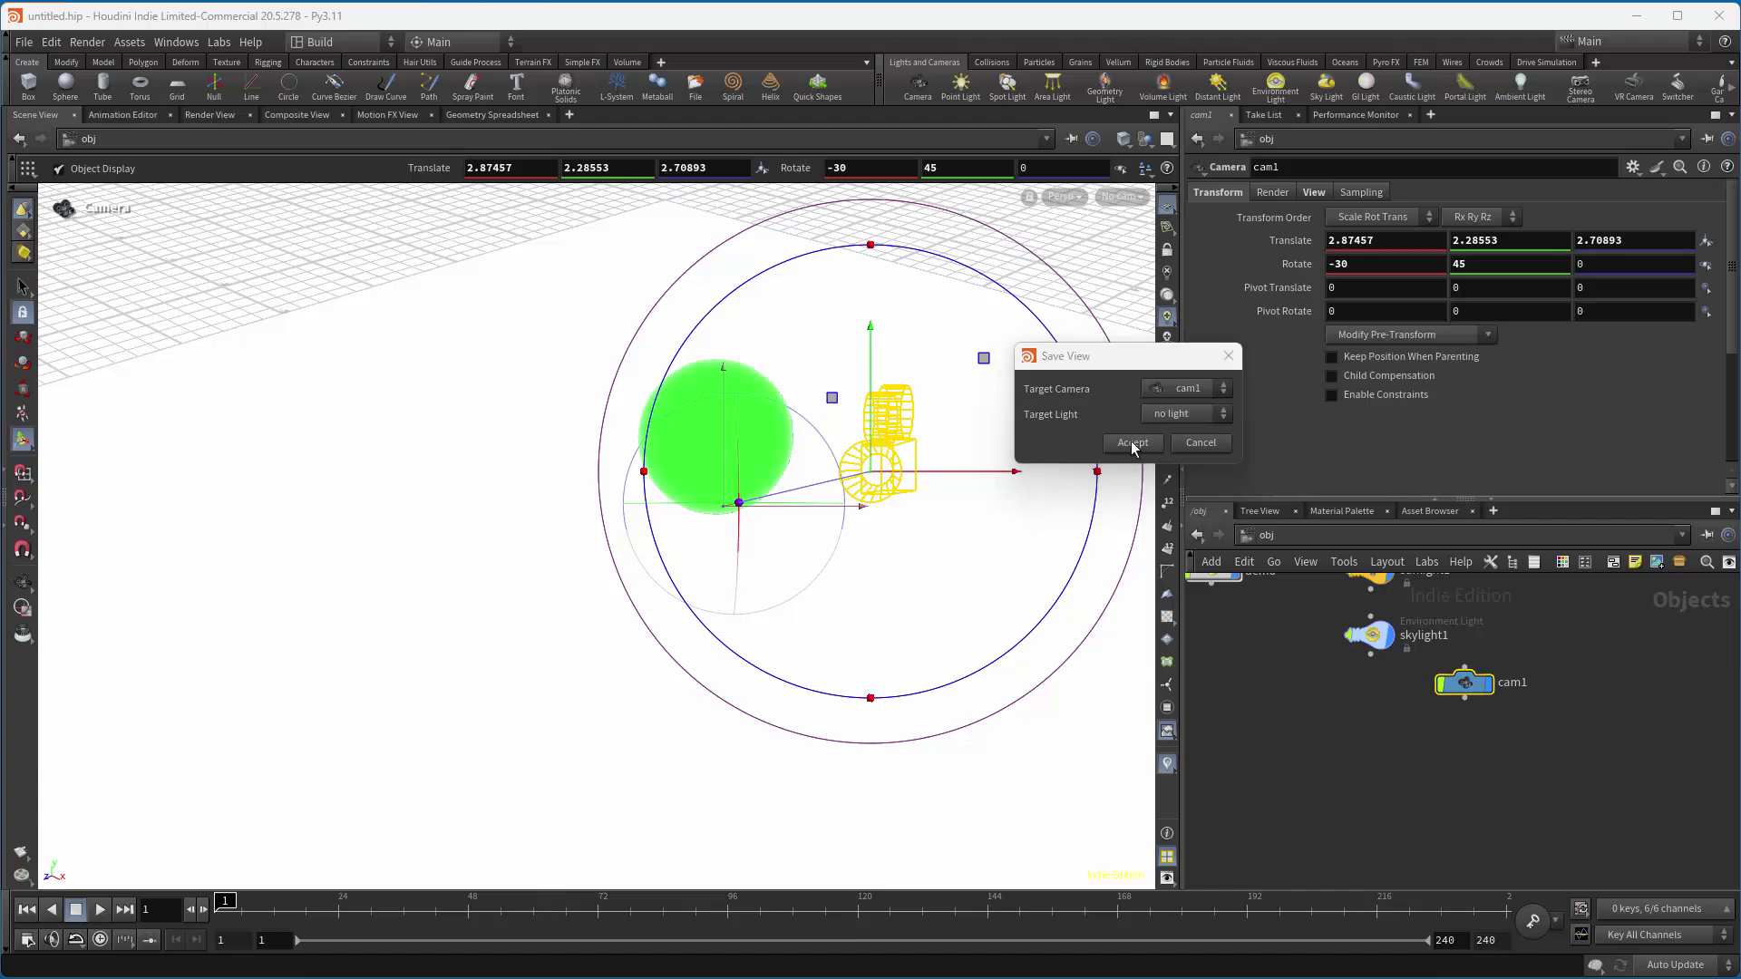
click(1133, 443)
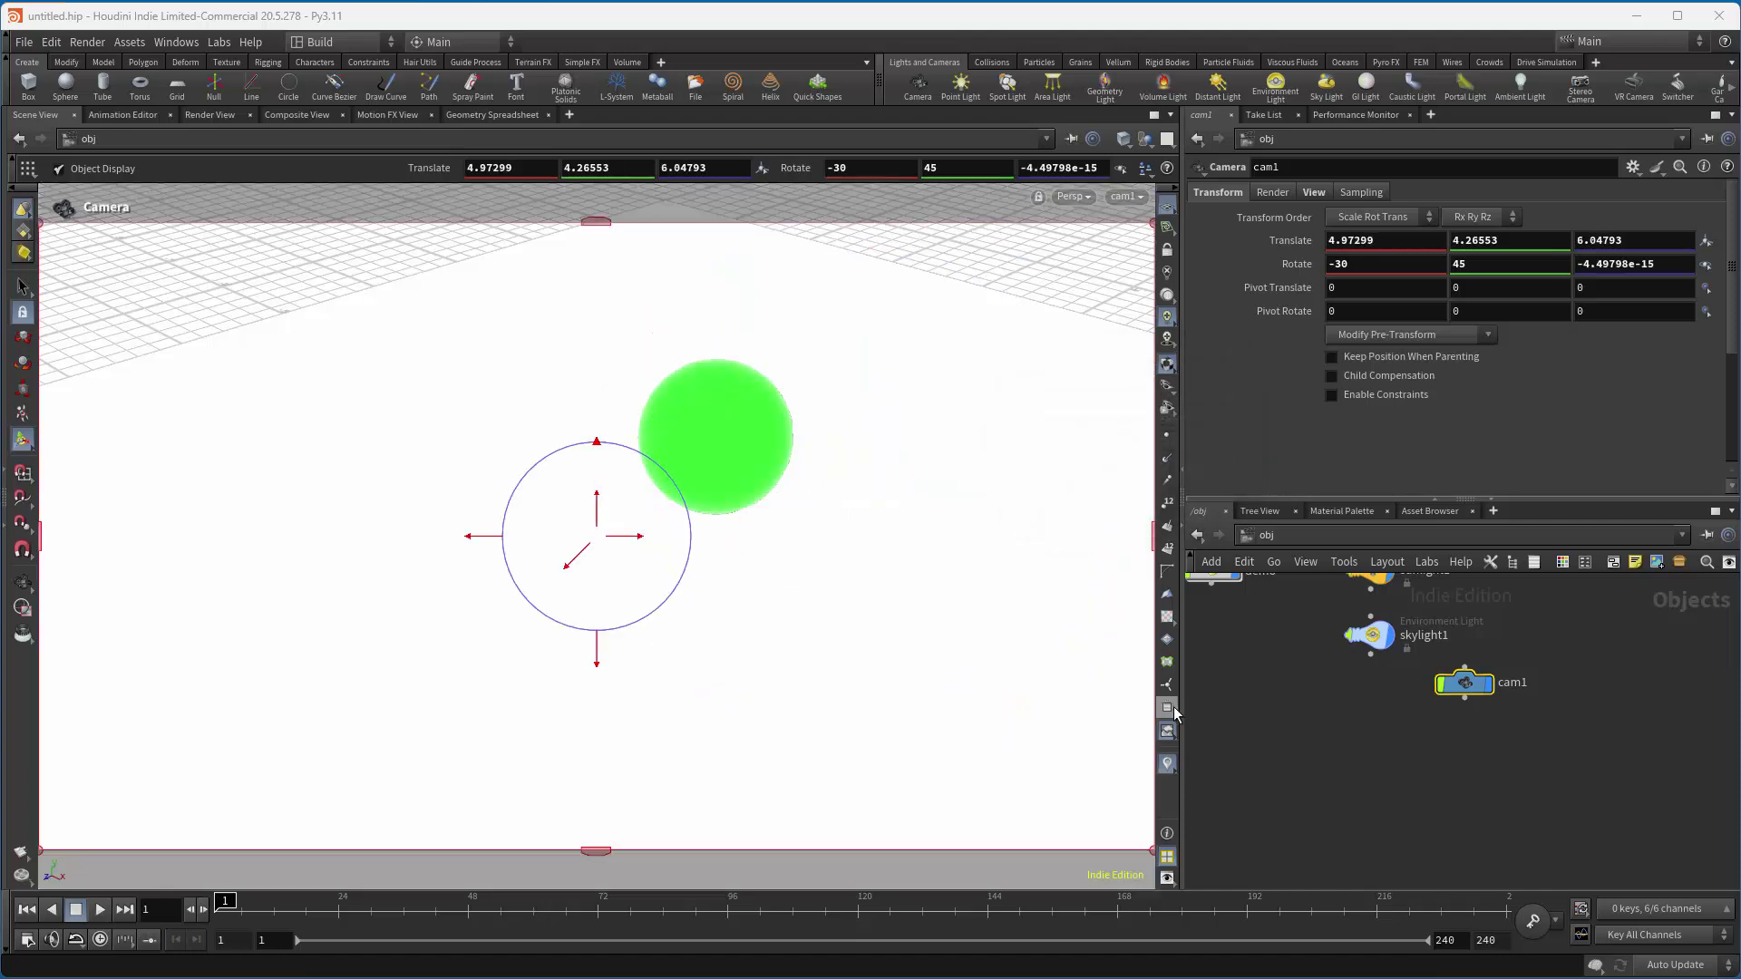
drag(1460, 690, 1378, 720)
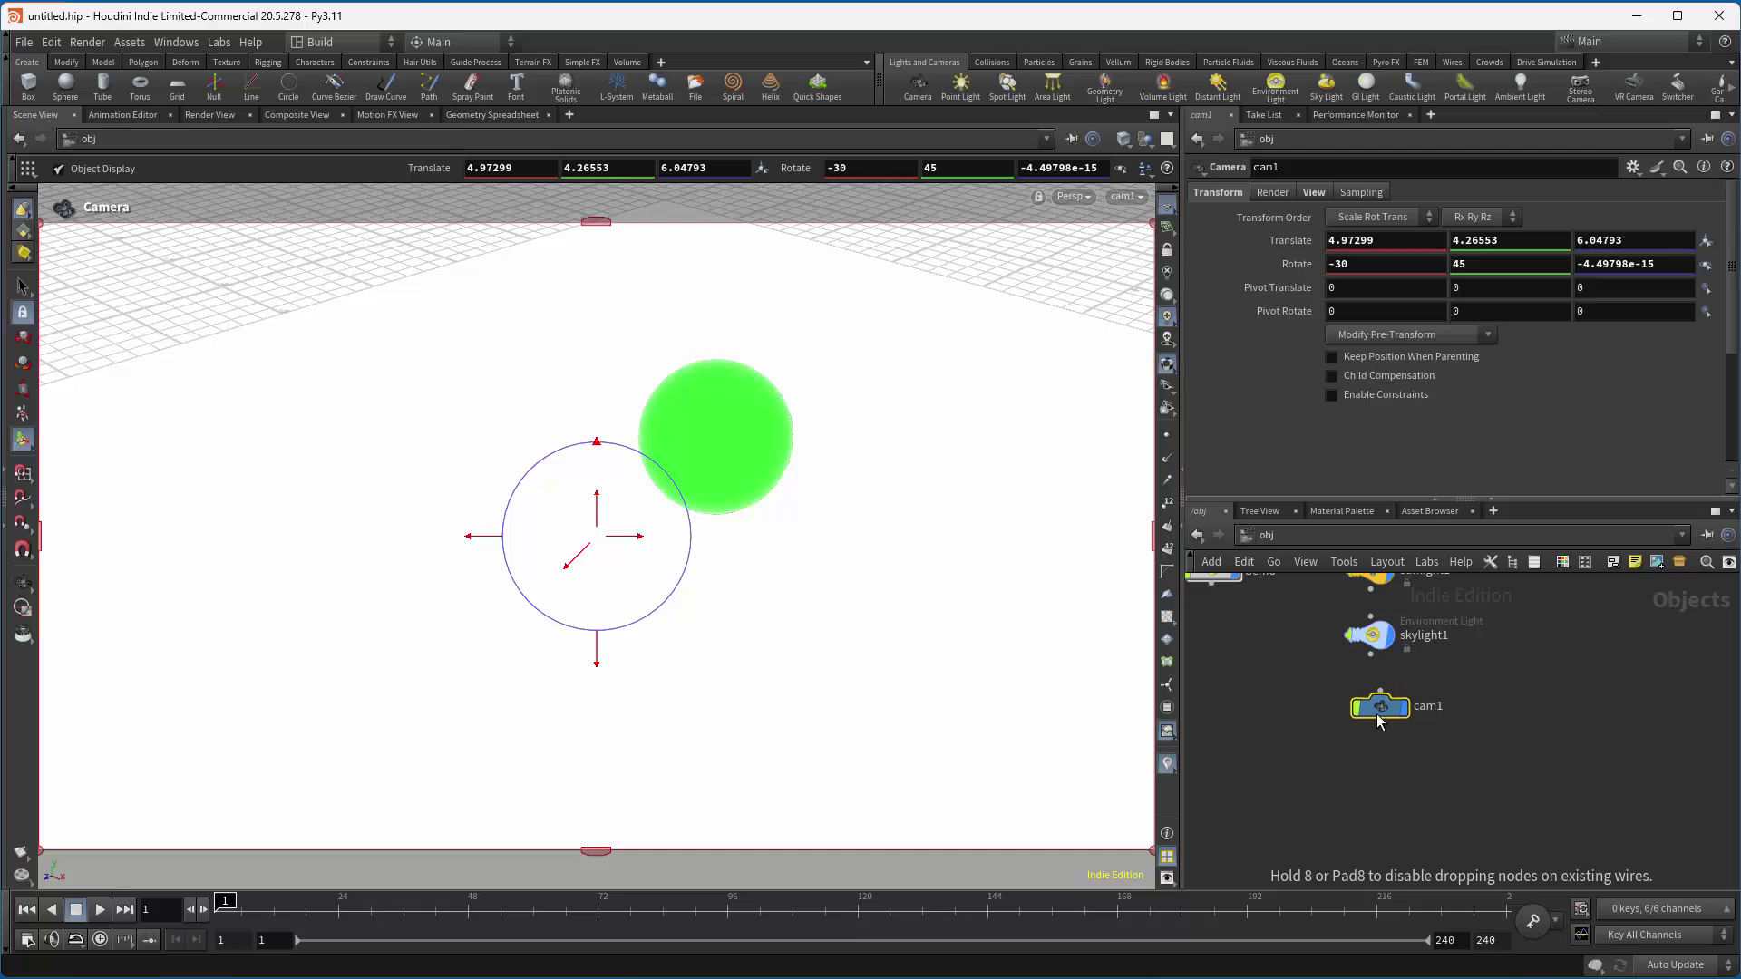
key(h)
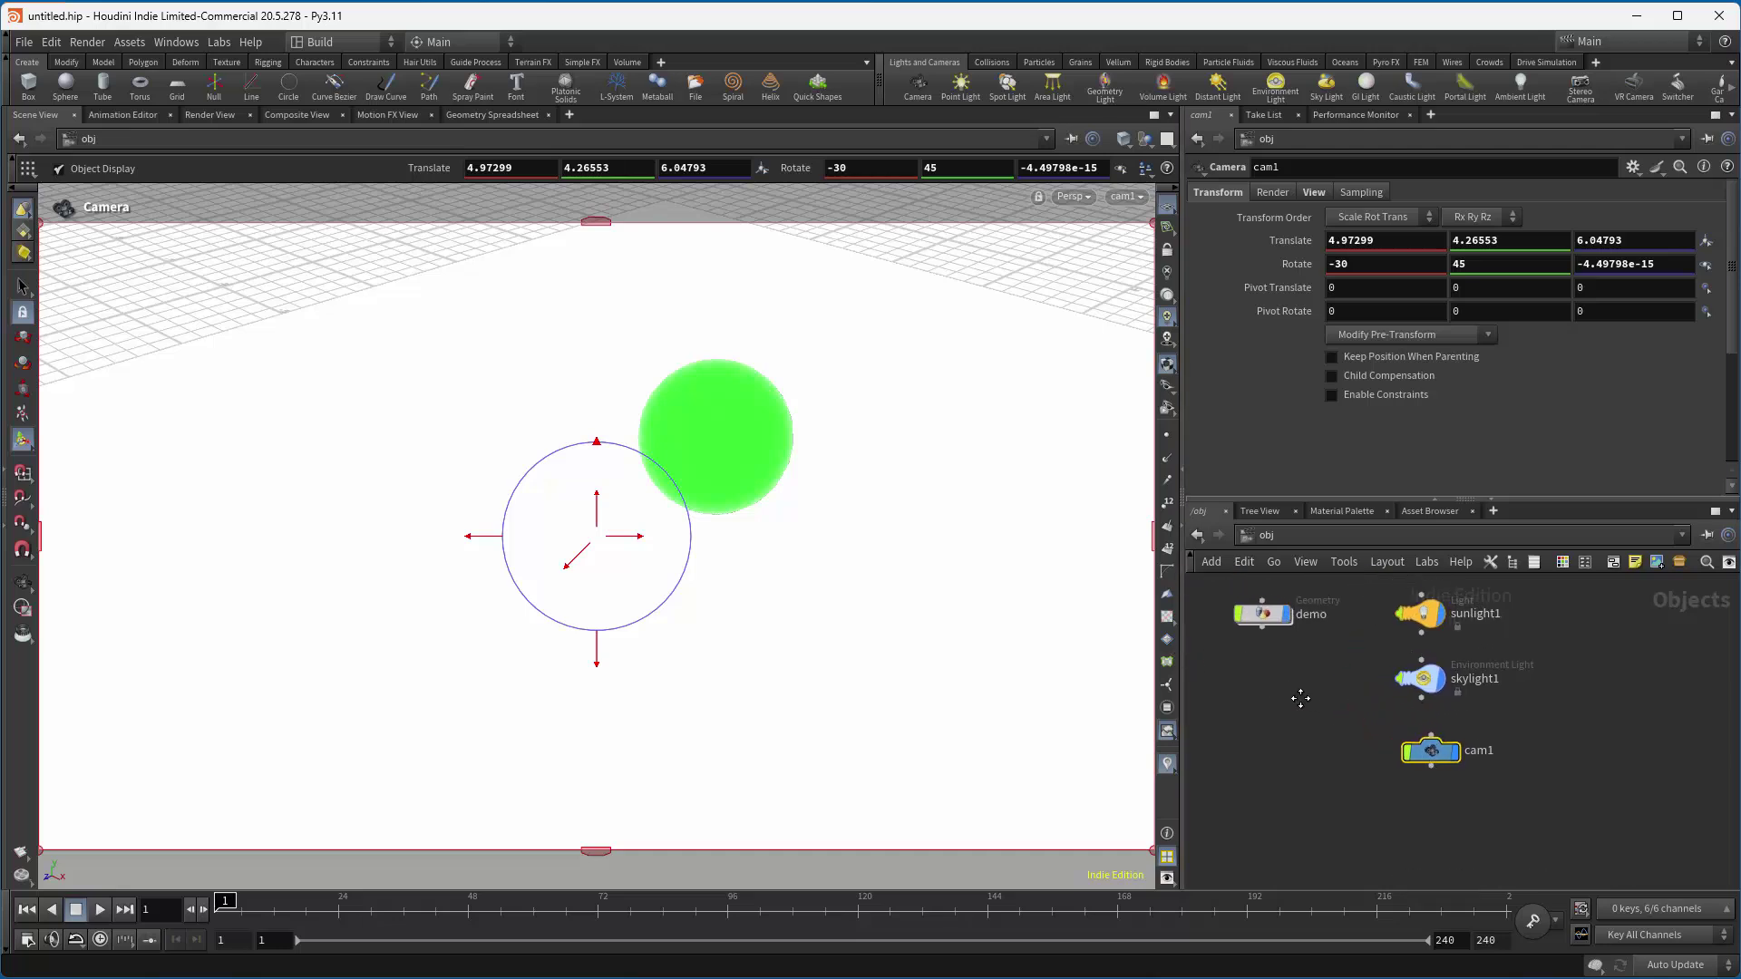
Create a LOP Network node below the demo geometry node and enter it.
mouse_move(1251, 616)
middle_drag(1276, 709, 1320, 741)
key(Tab)
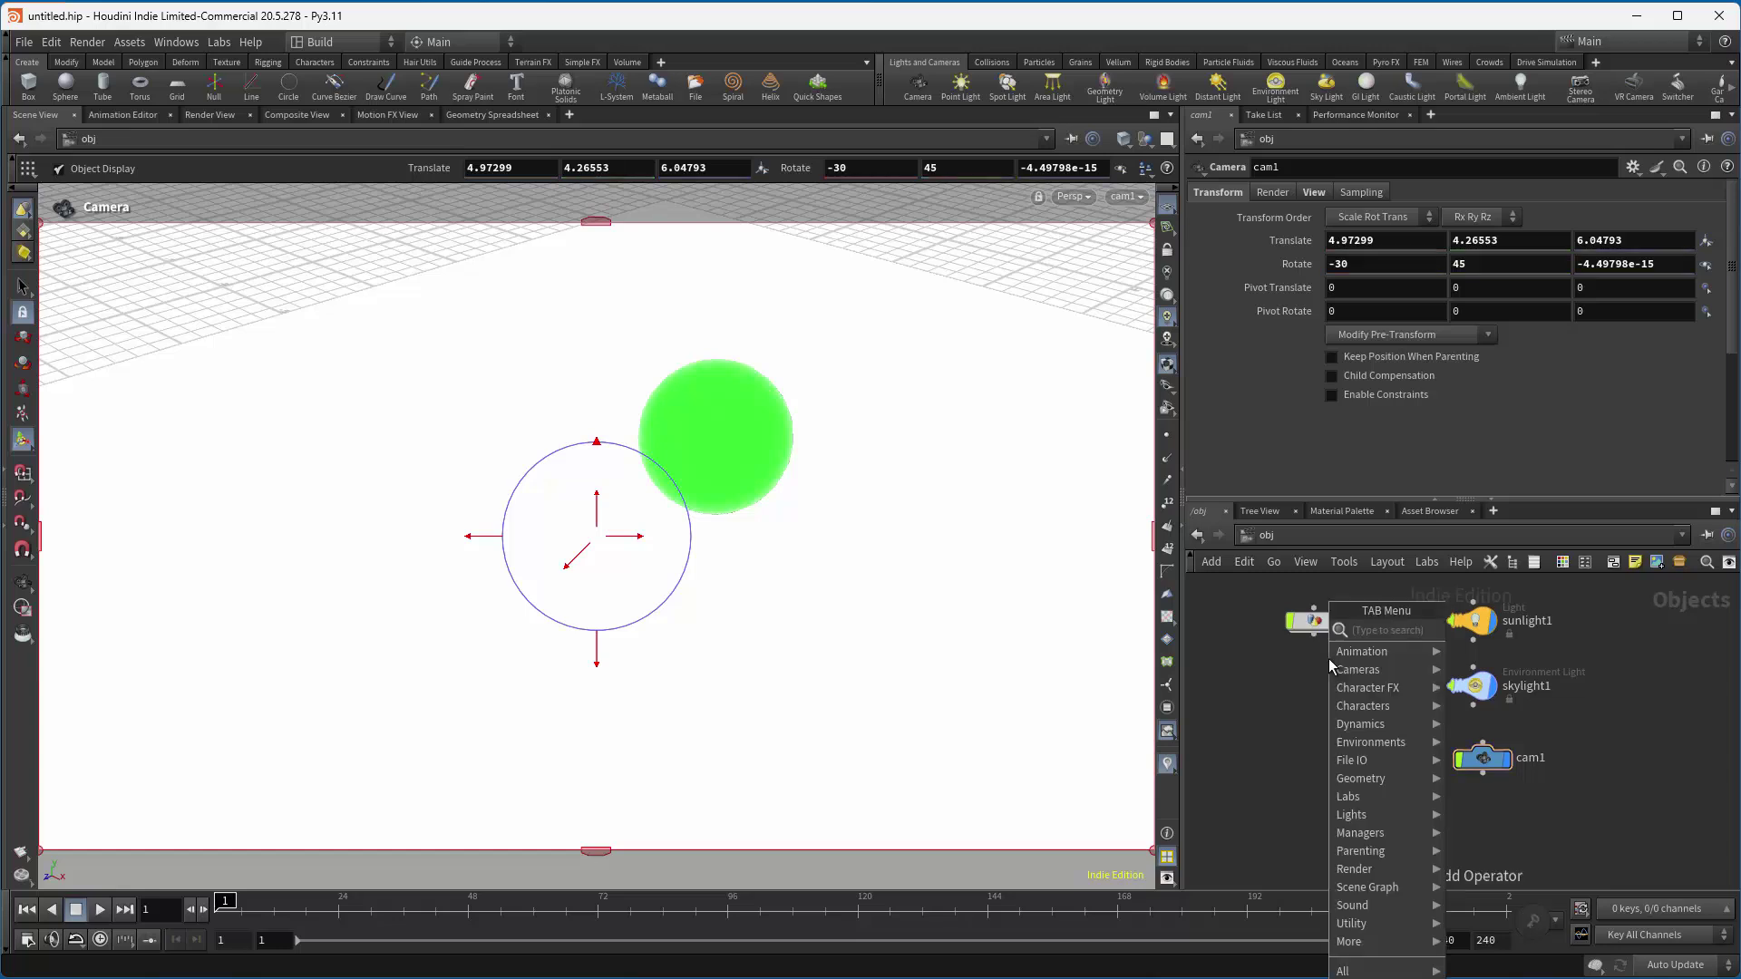
text(lopn)
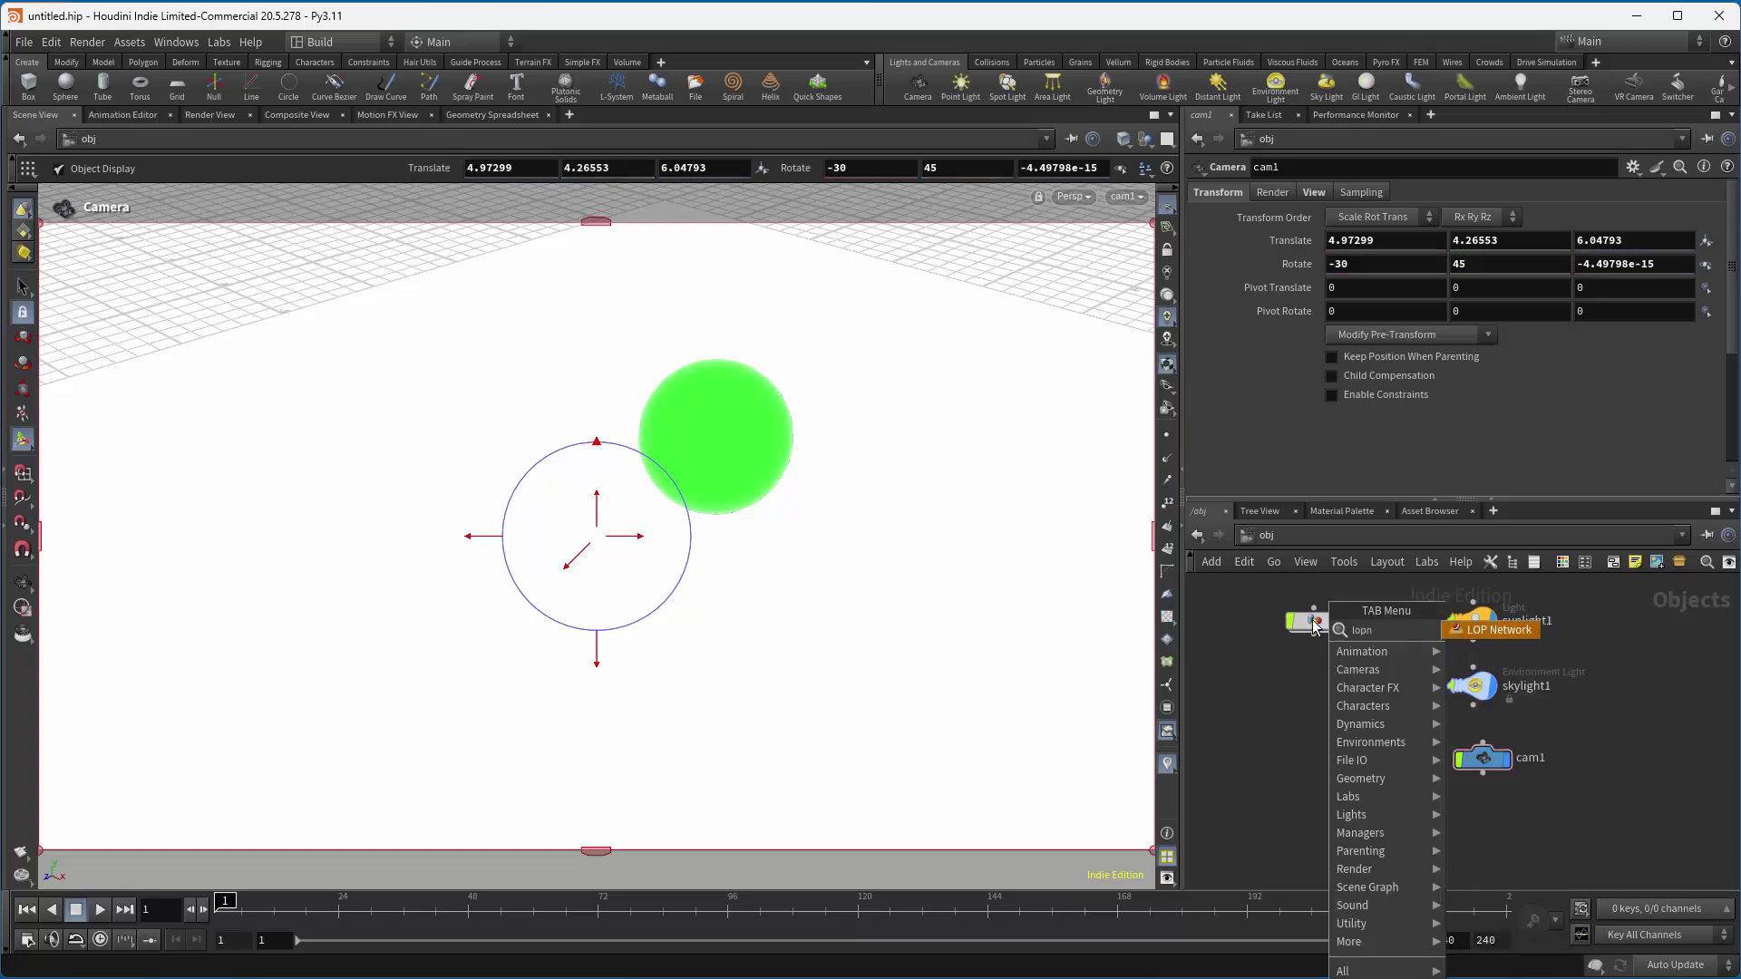
click(1504, 629)
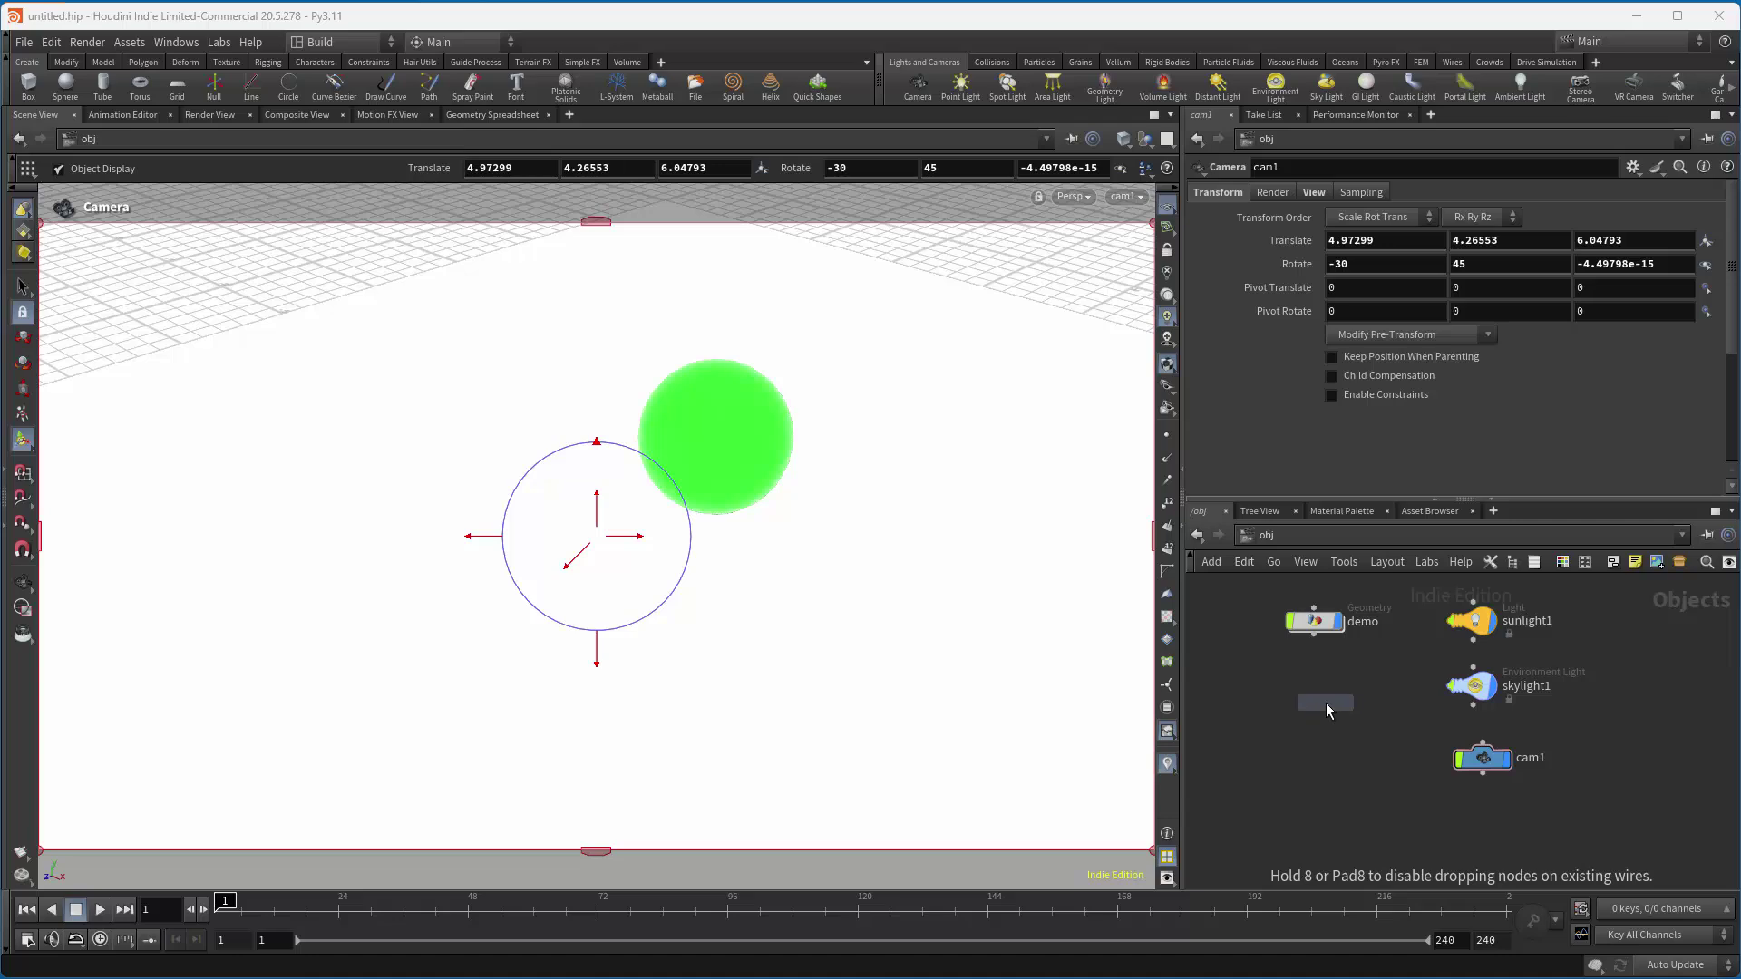
click(1326, 703)
double_click(1324, 702)
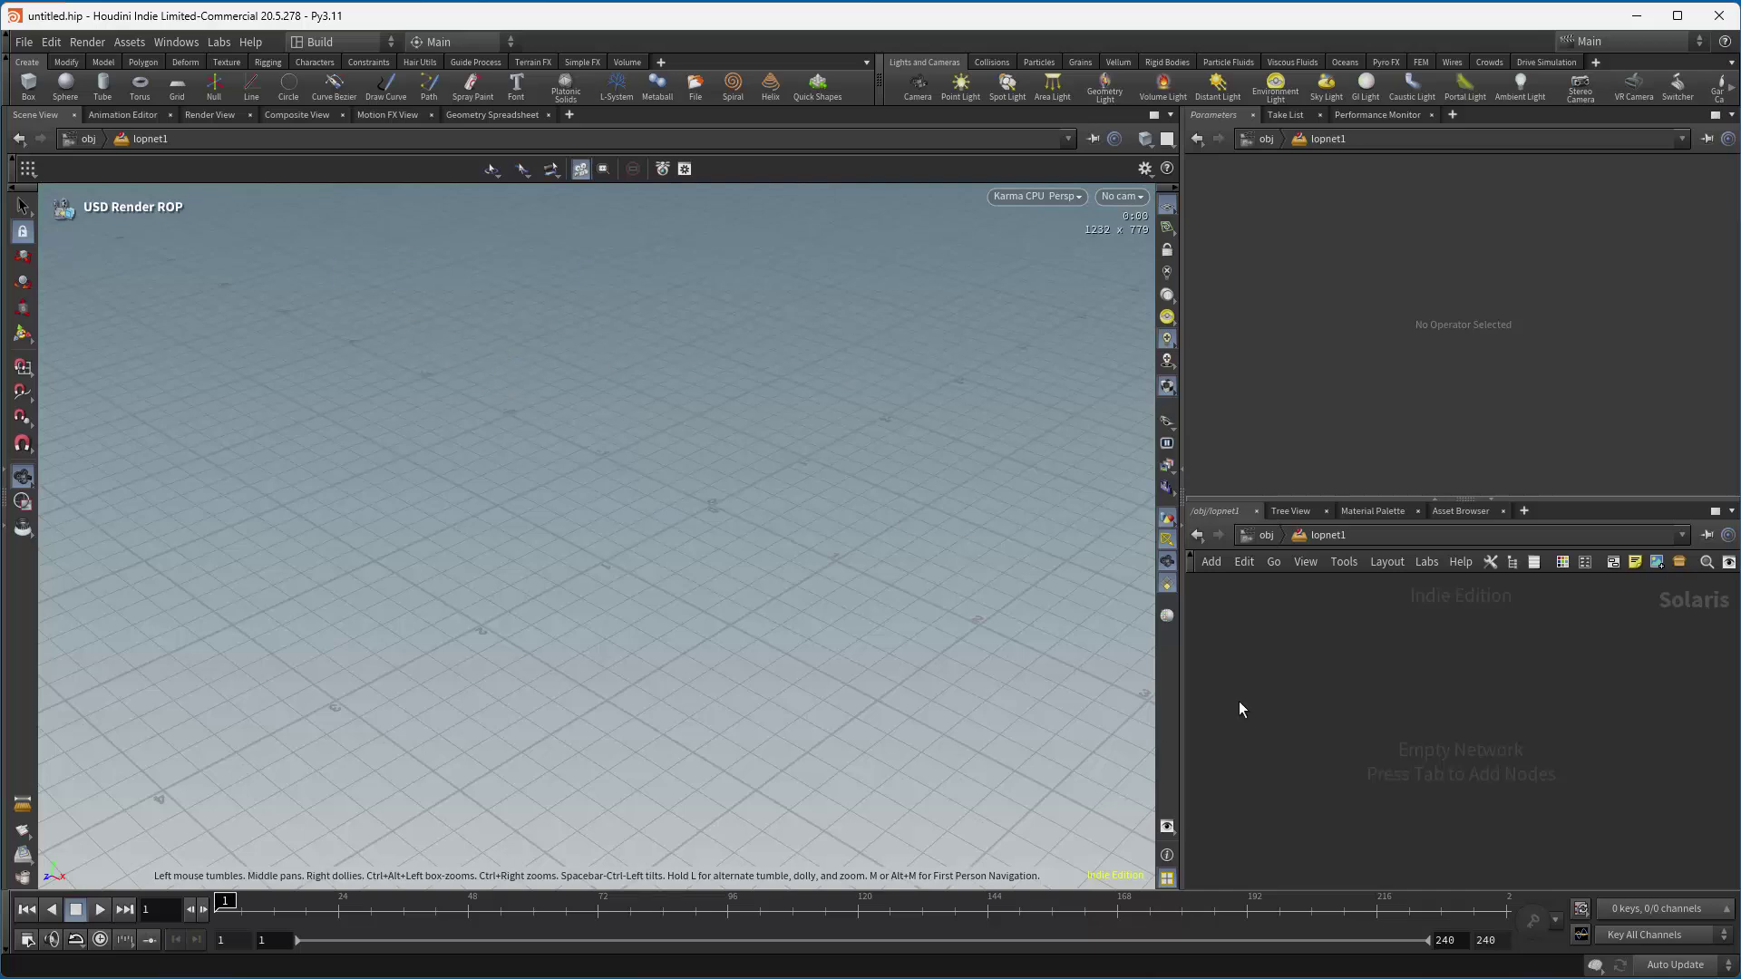
Add a Scene Import (All) node to the empty LOP network.
key(Tab)
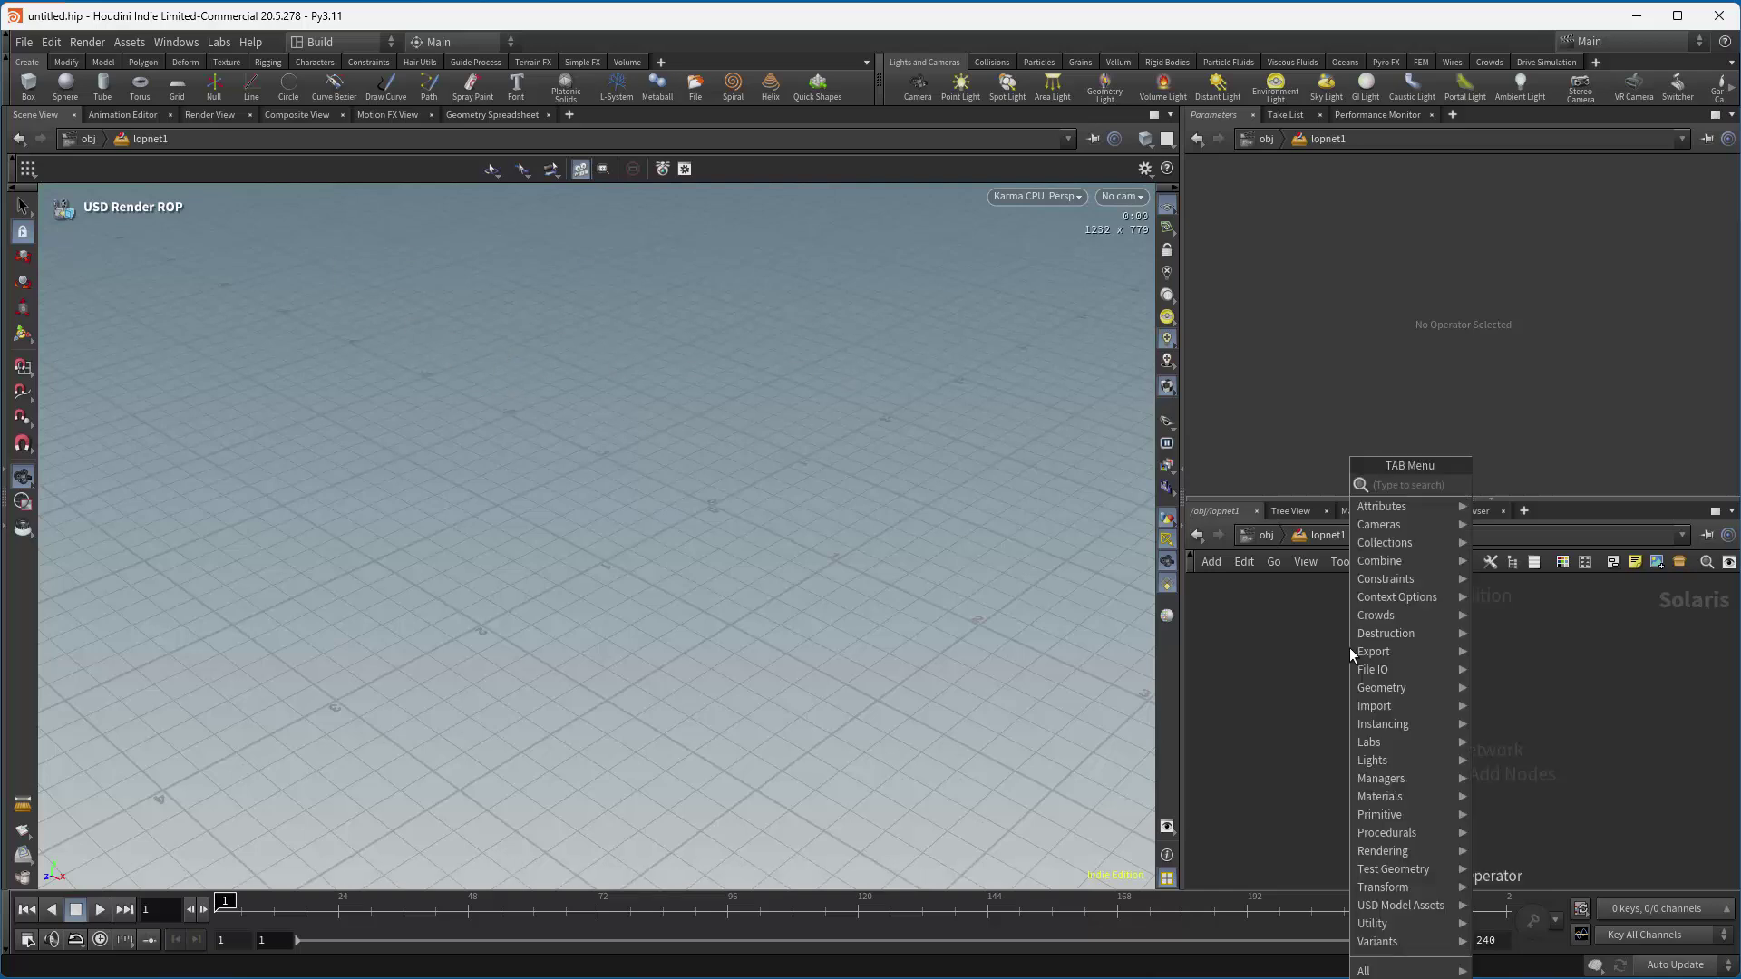
text(scen)
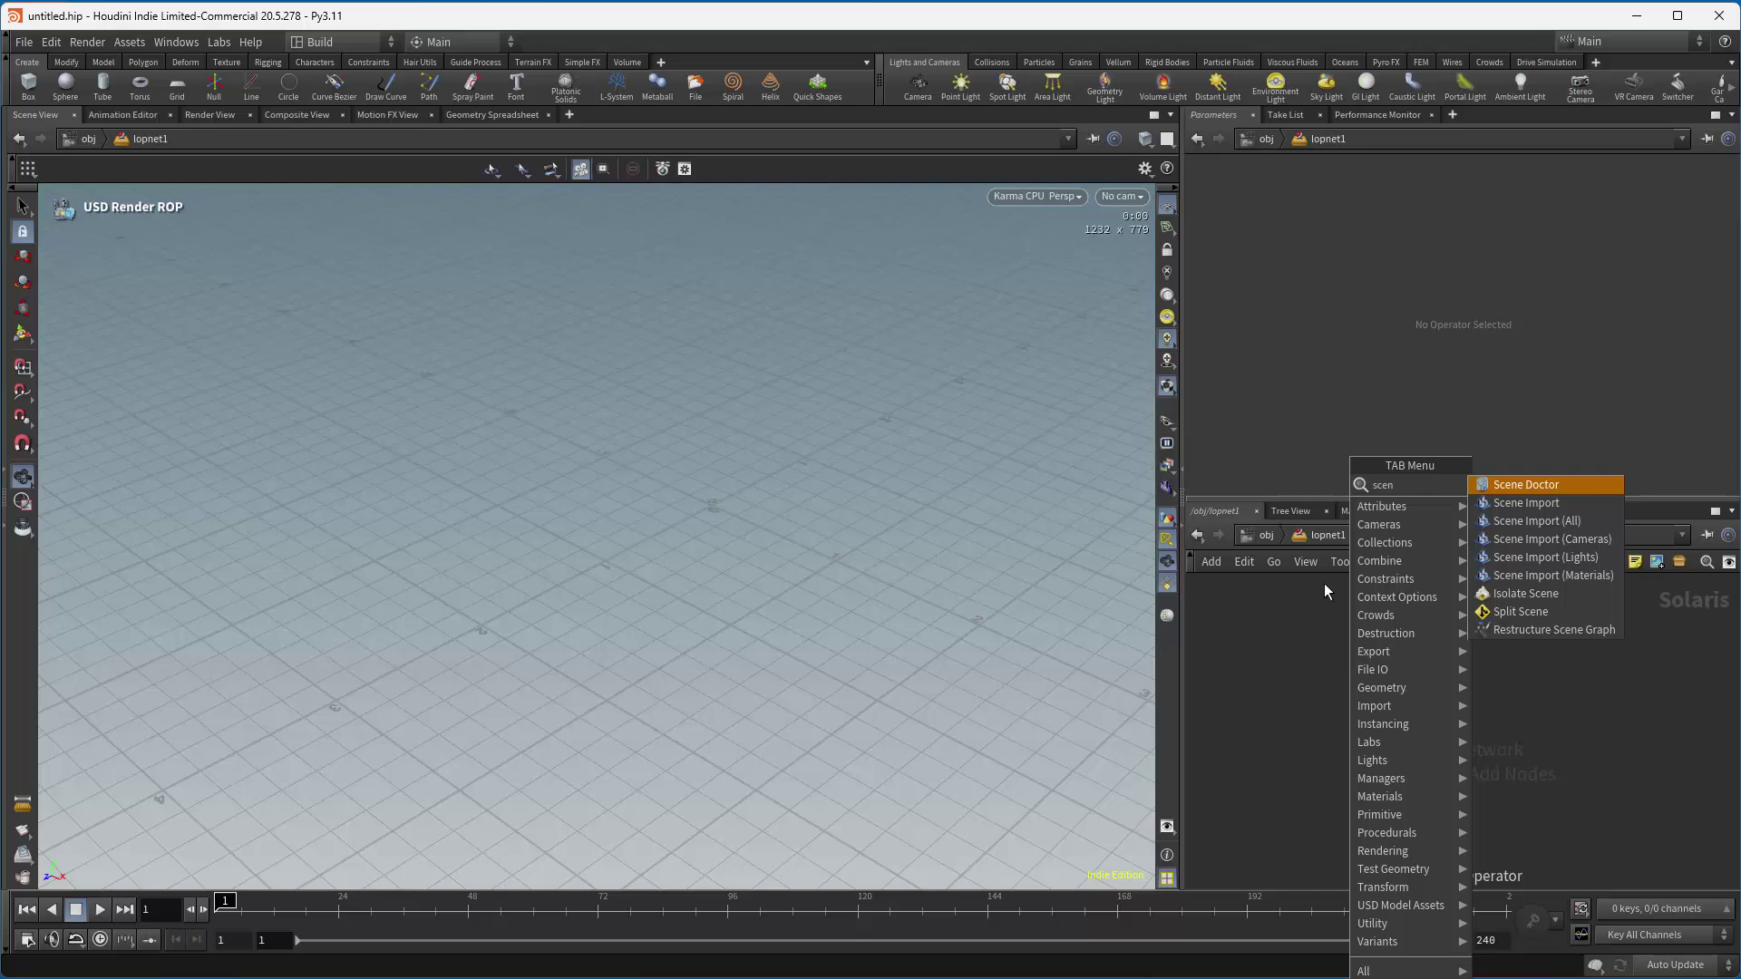
click(1527, 504)
click(1360, 683)
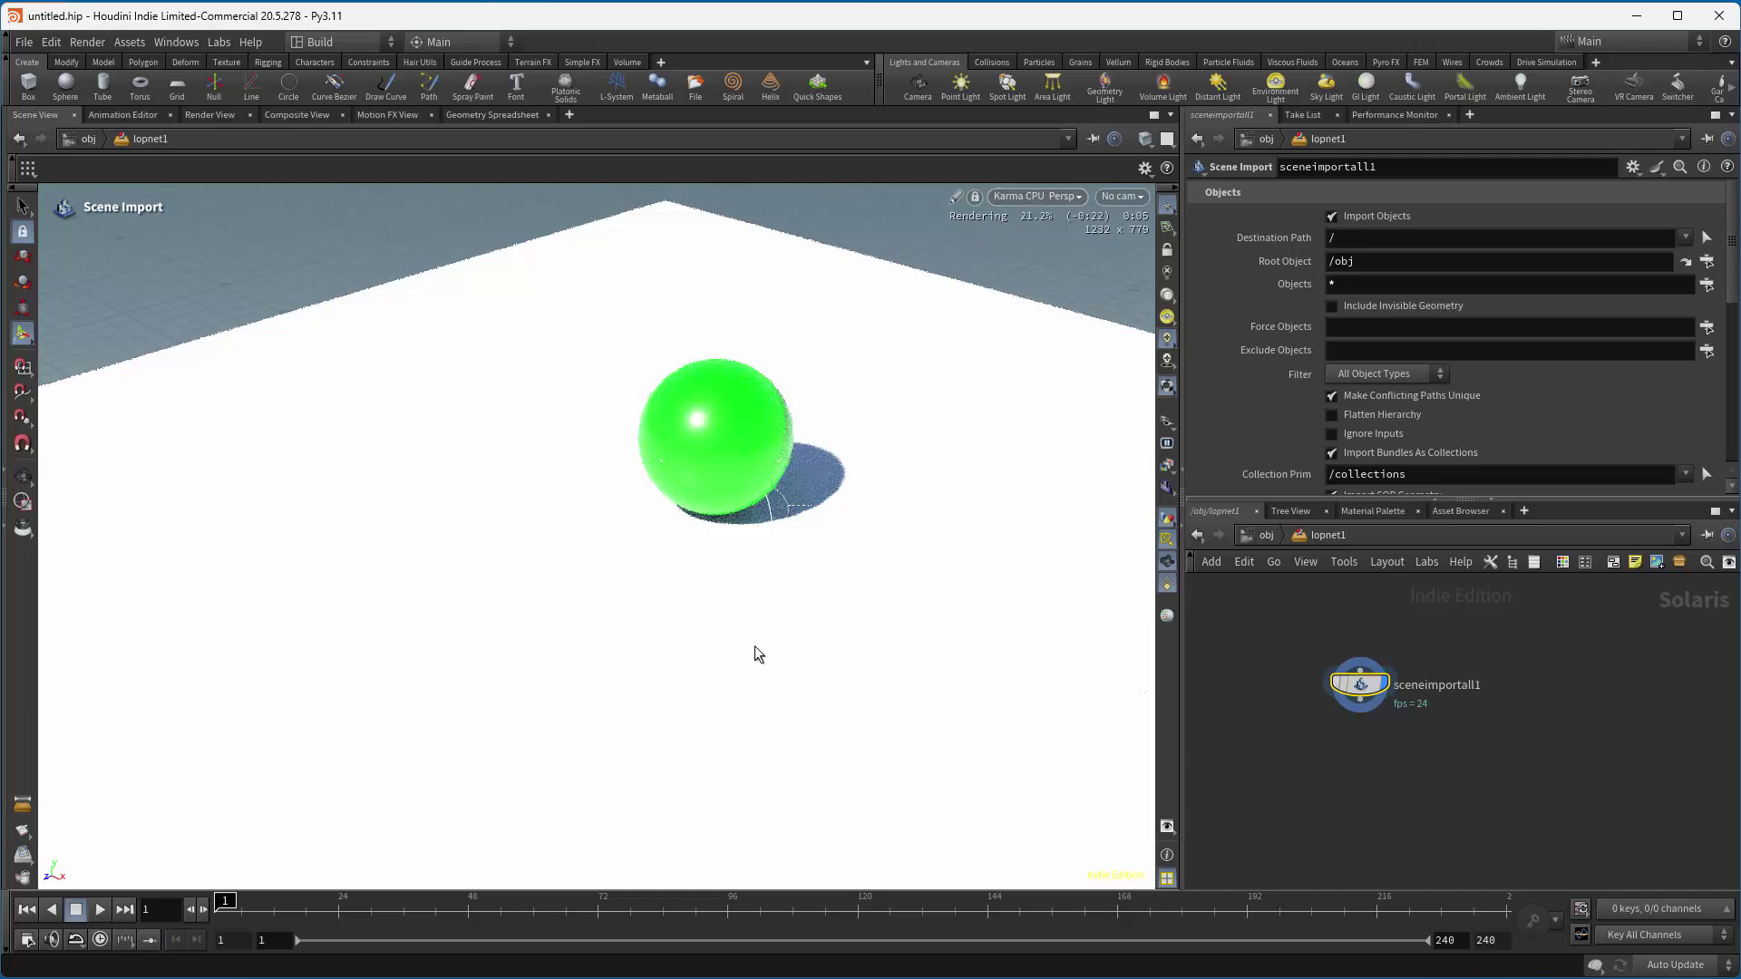
Compare the imported scene's materials in the Houdini VK, Karma CPU and Karma XPU renderers, finishing on Karma CPU.
click(1034, 196)
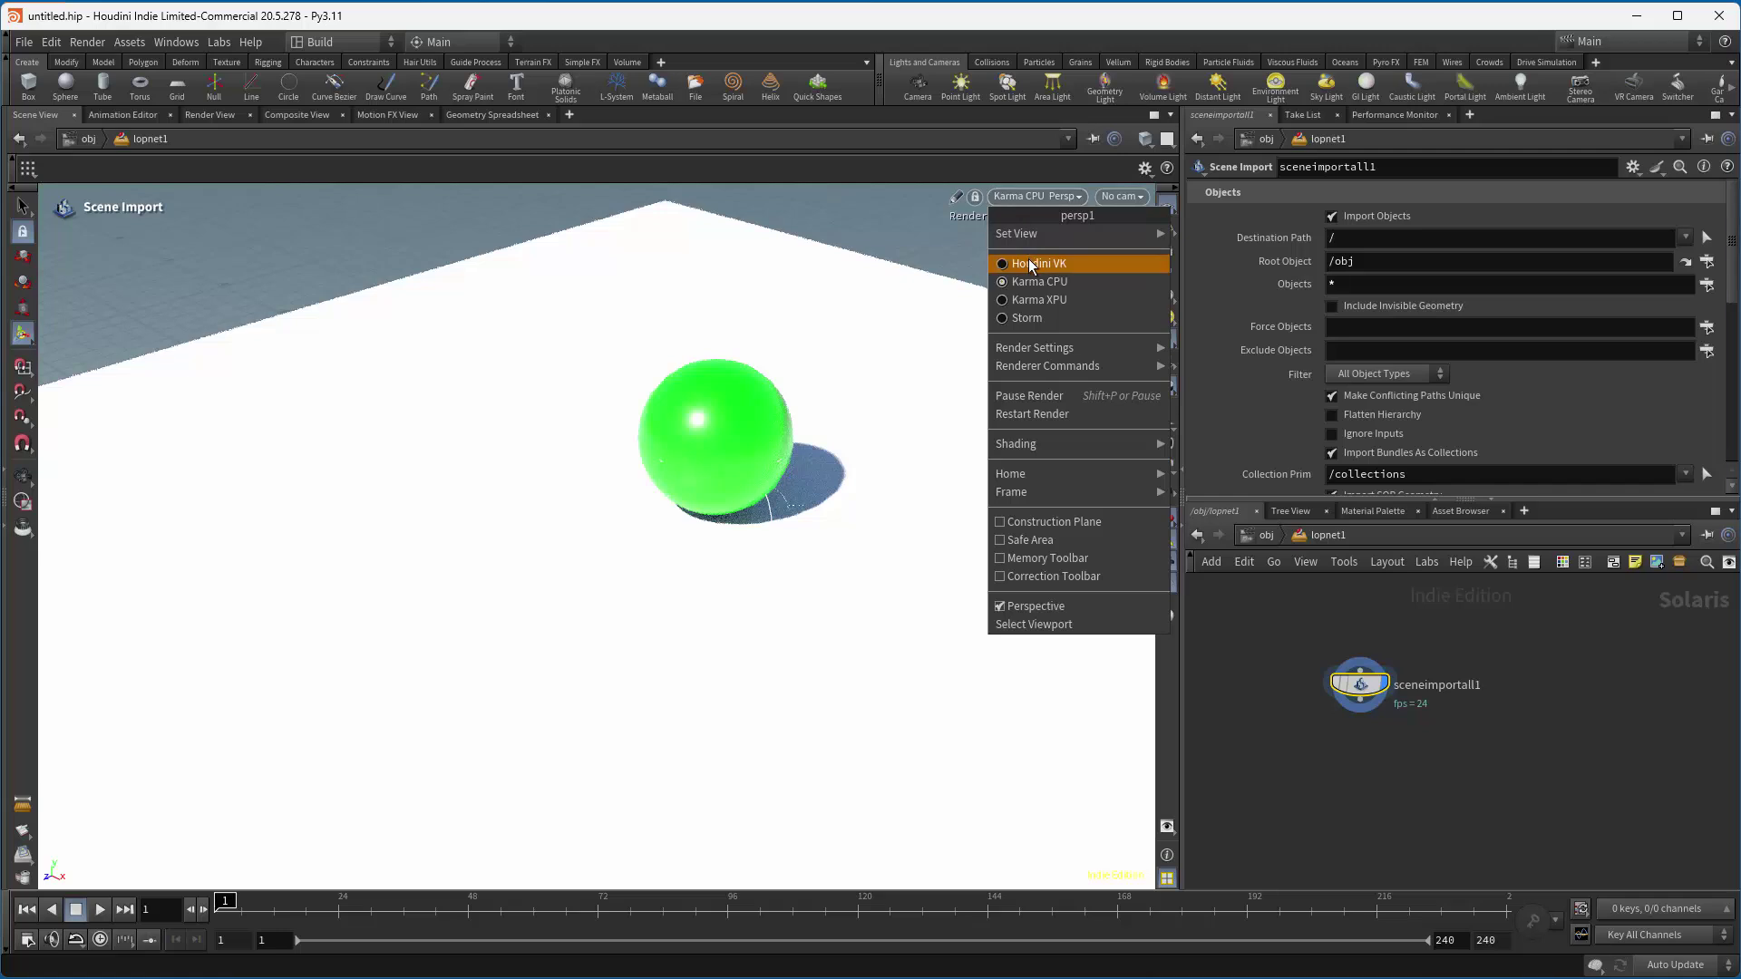
click(1028, 258)
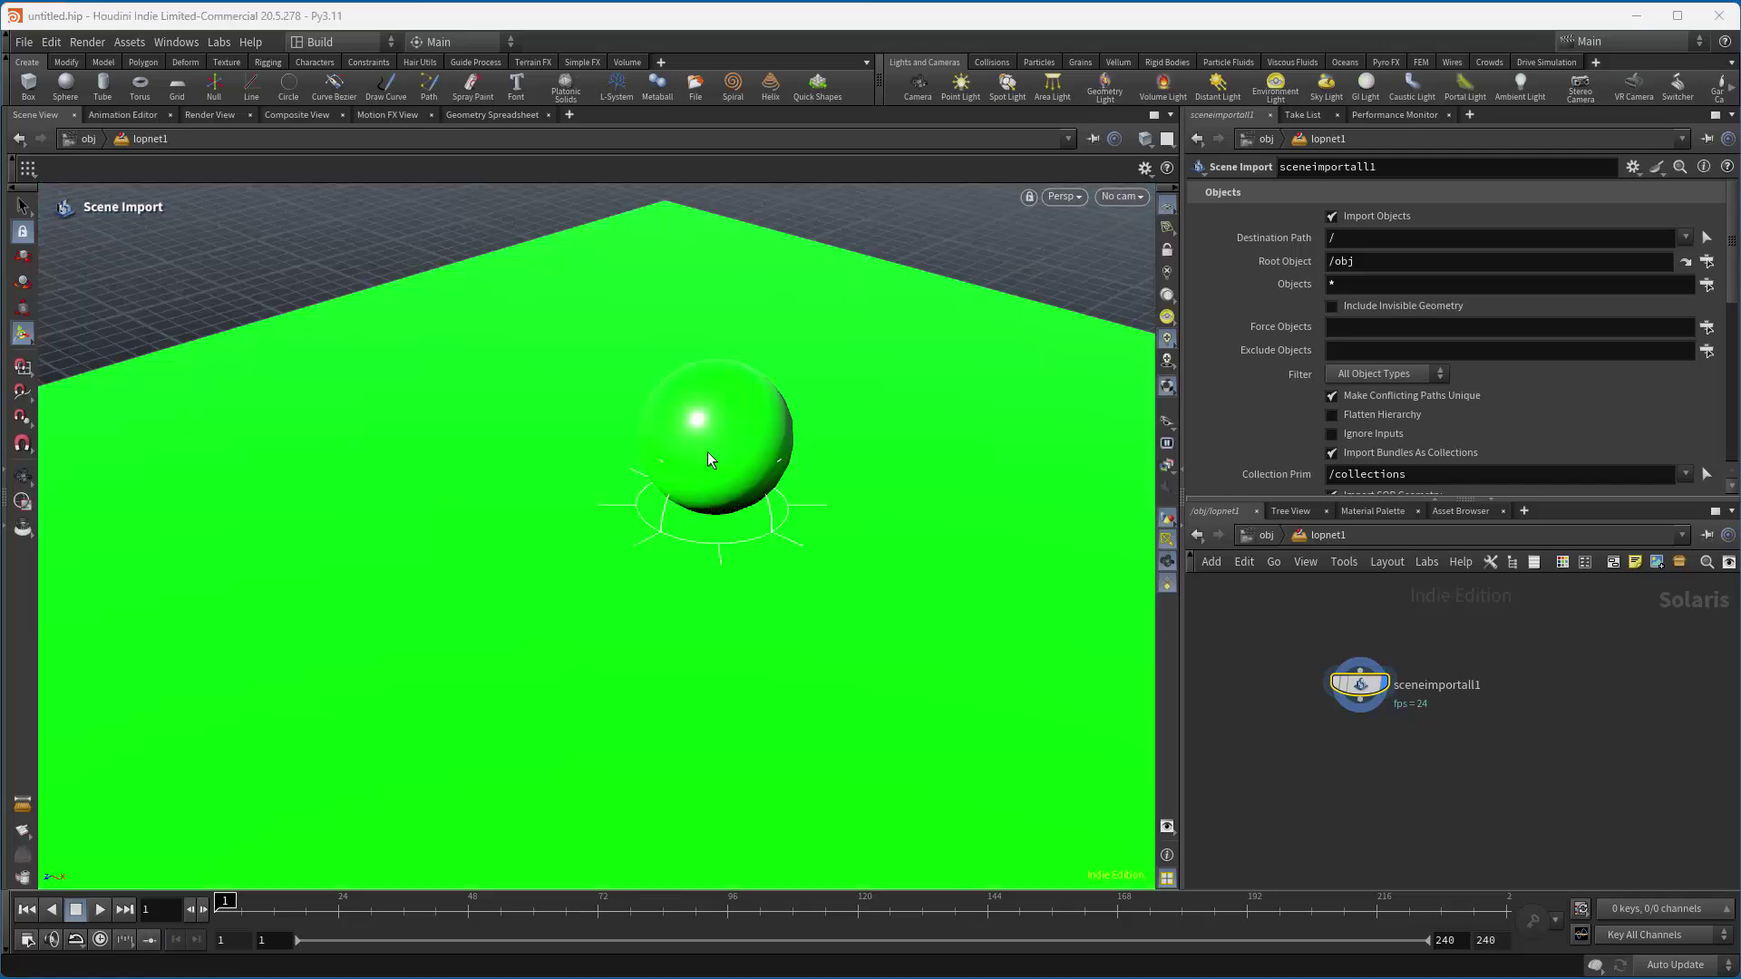
click(1050, 196)
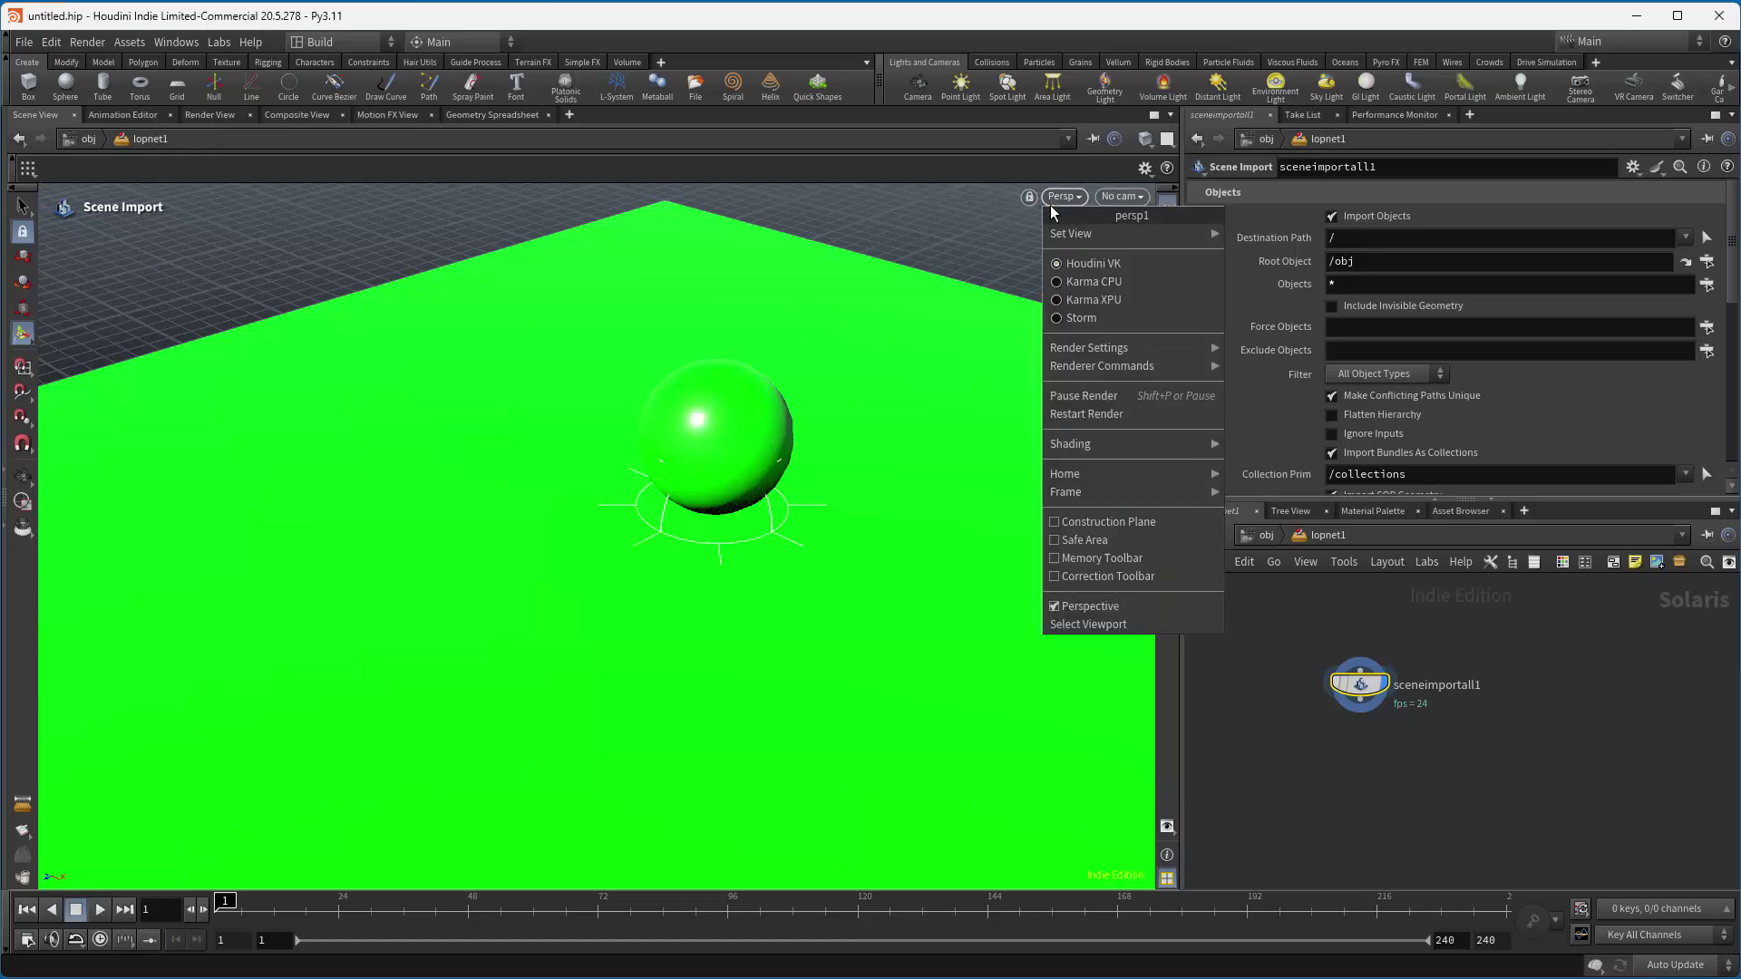
click(1072, 279)
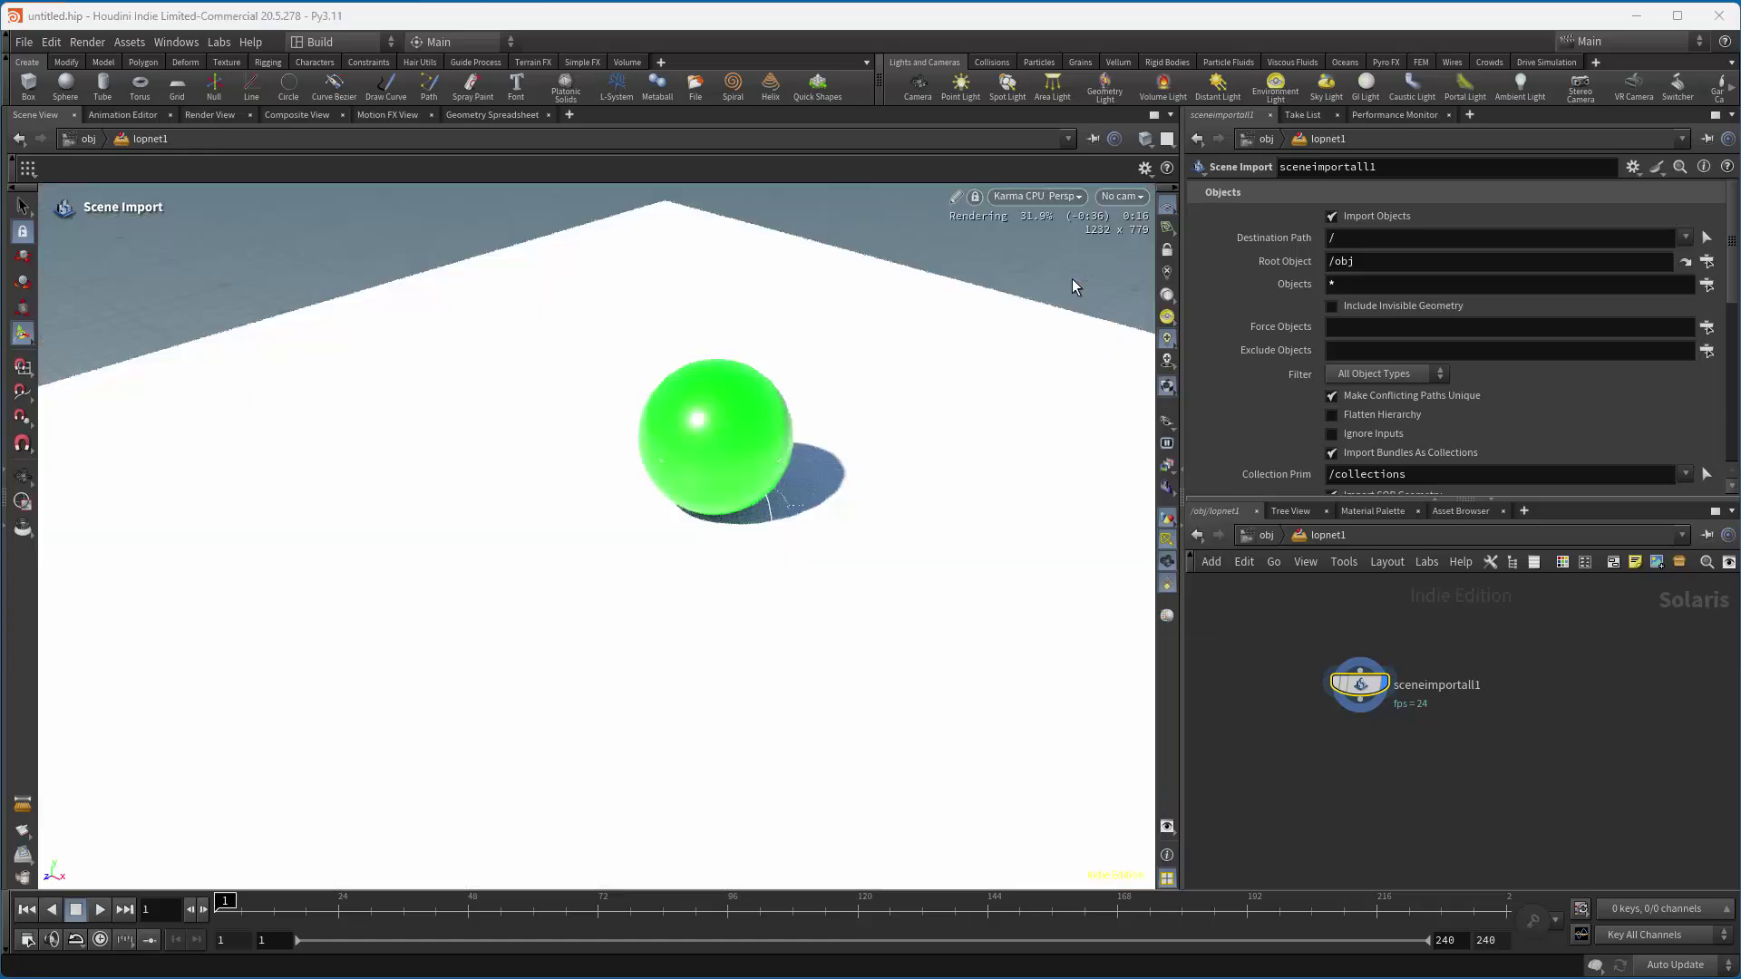
click(1041, 194)
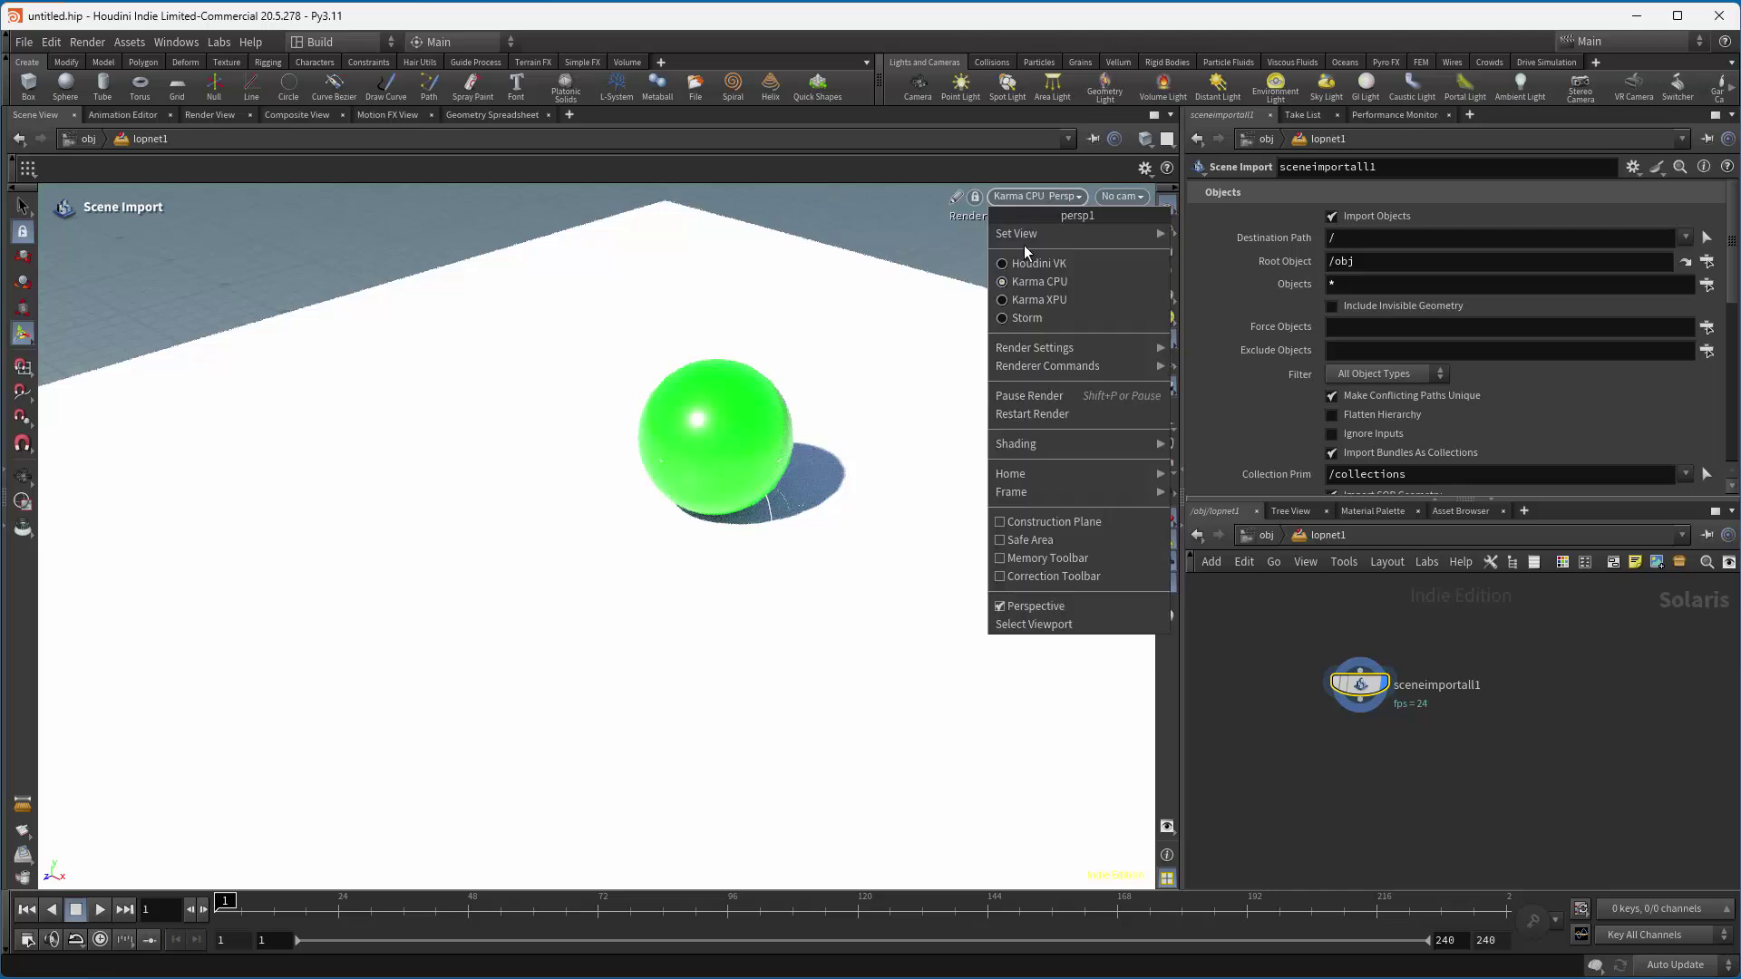
click(1031, 299)
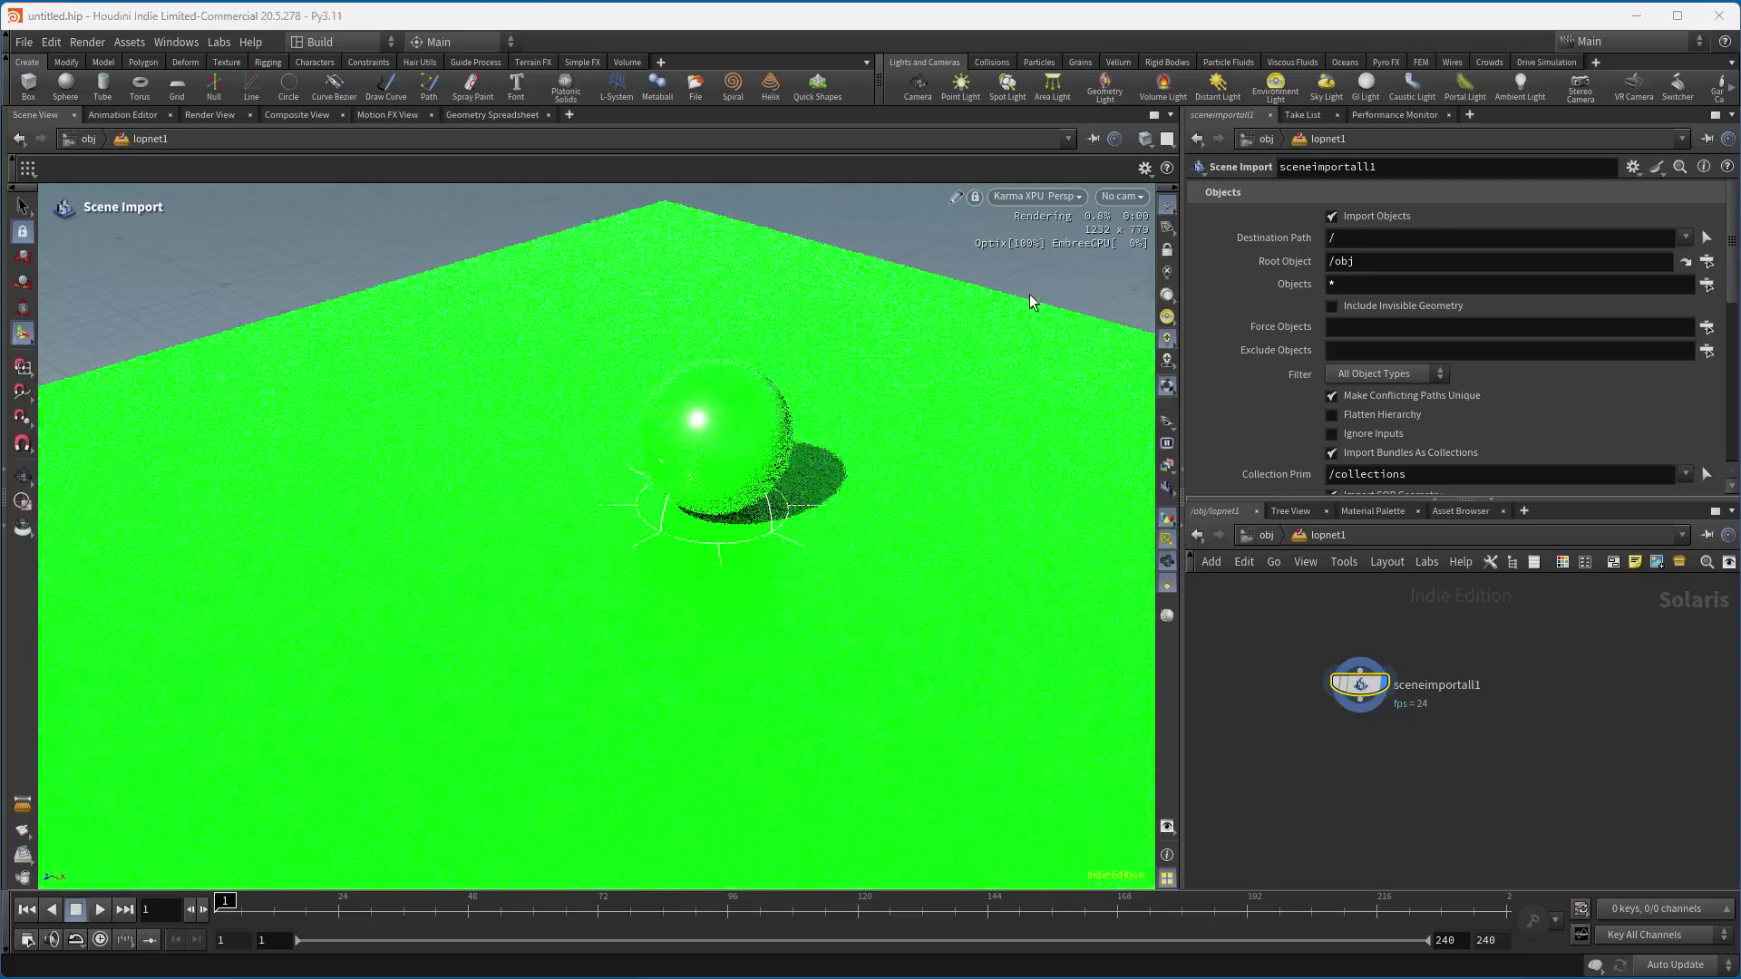
click(1031, 198)
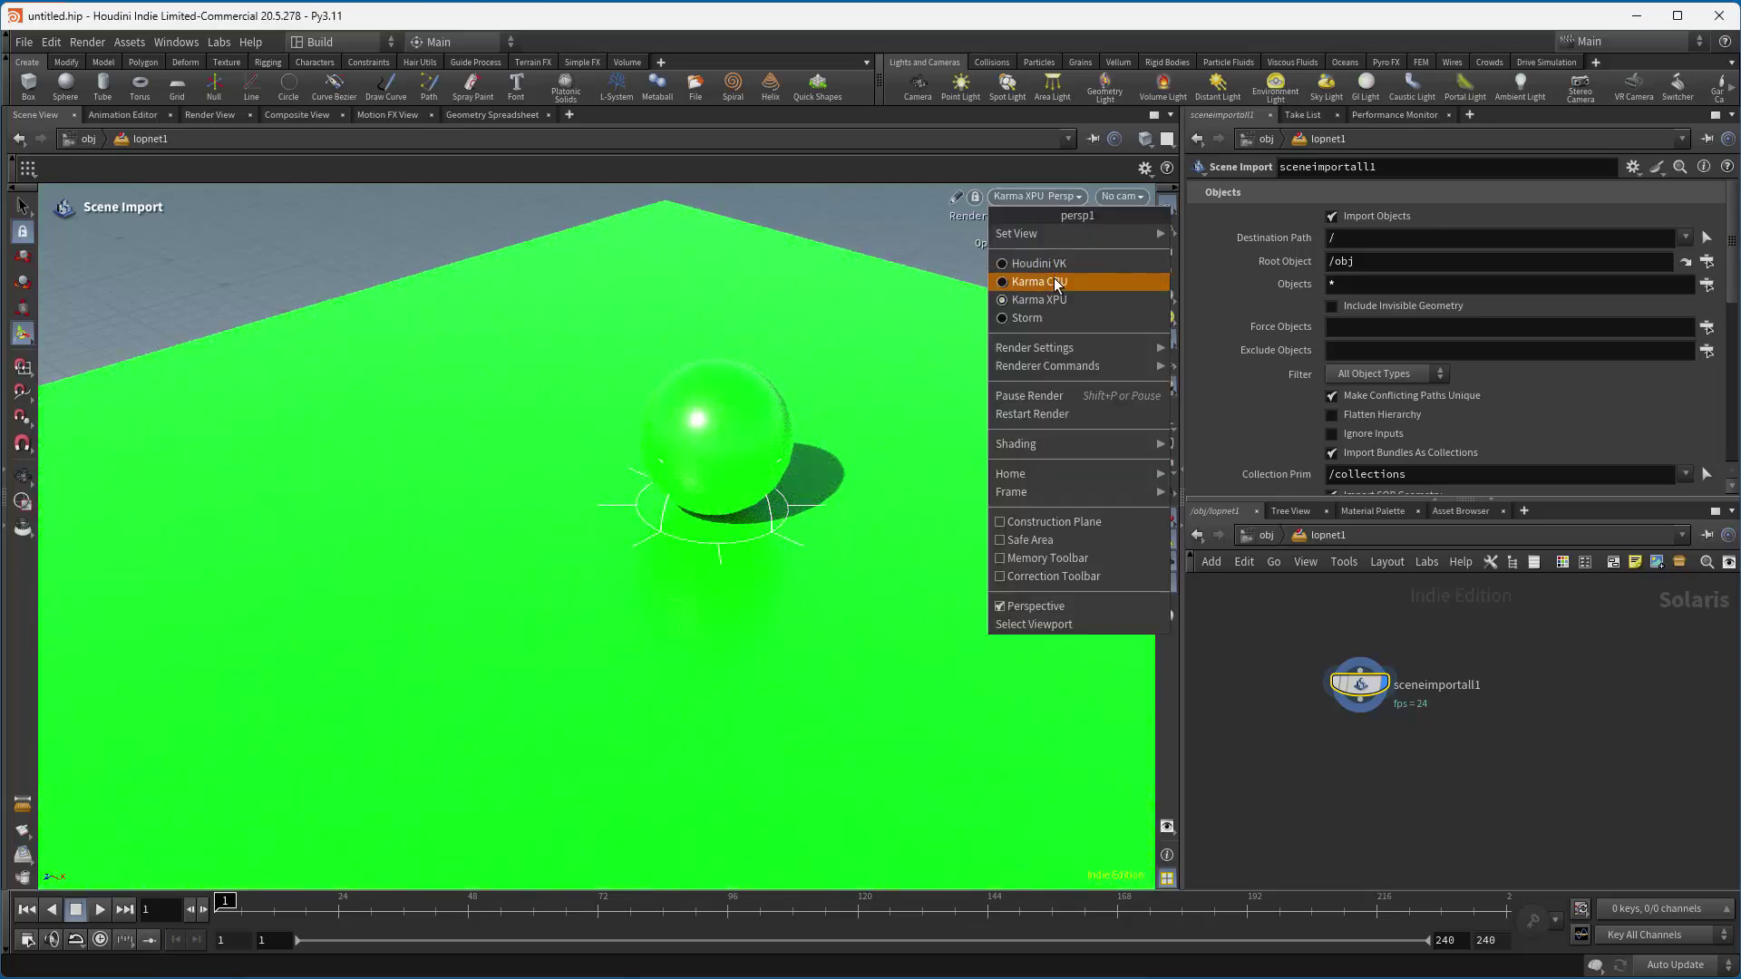
click(1054, 280)
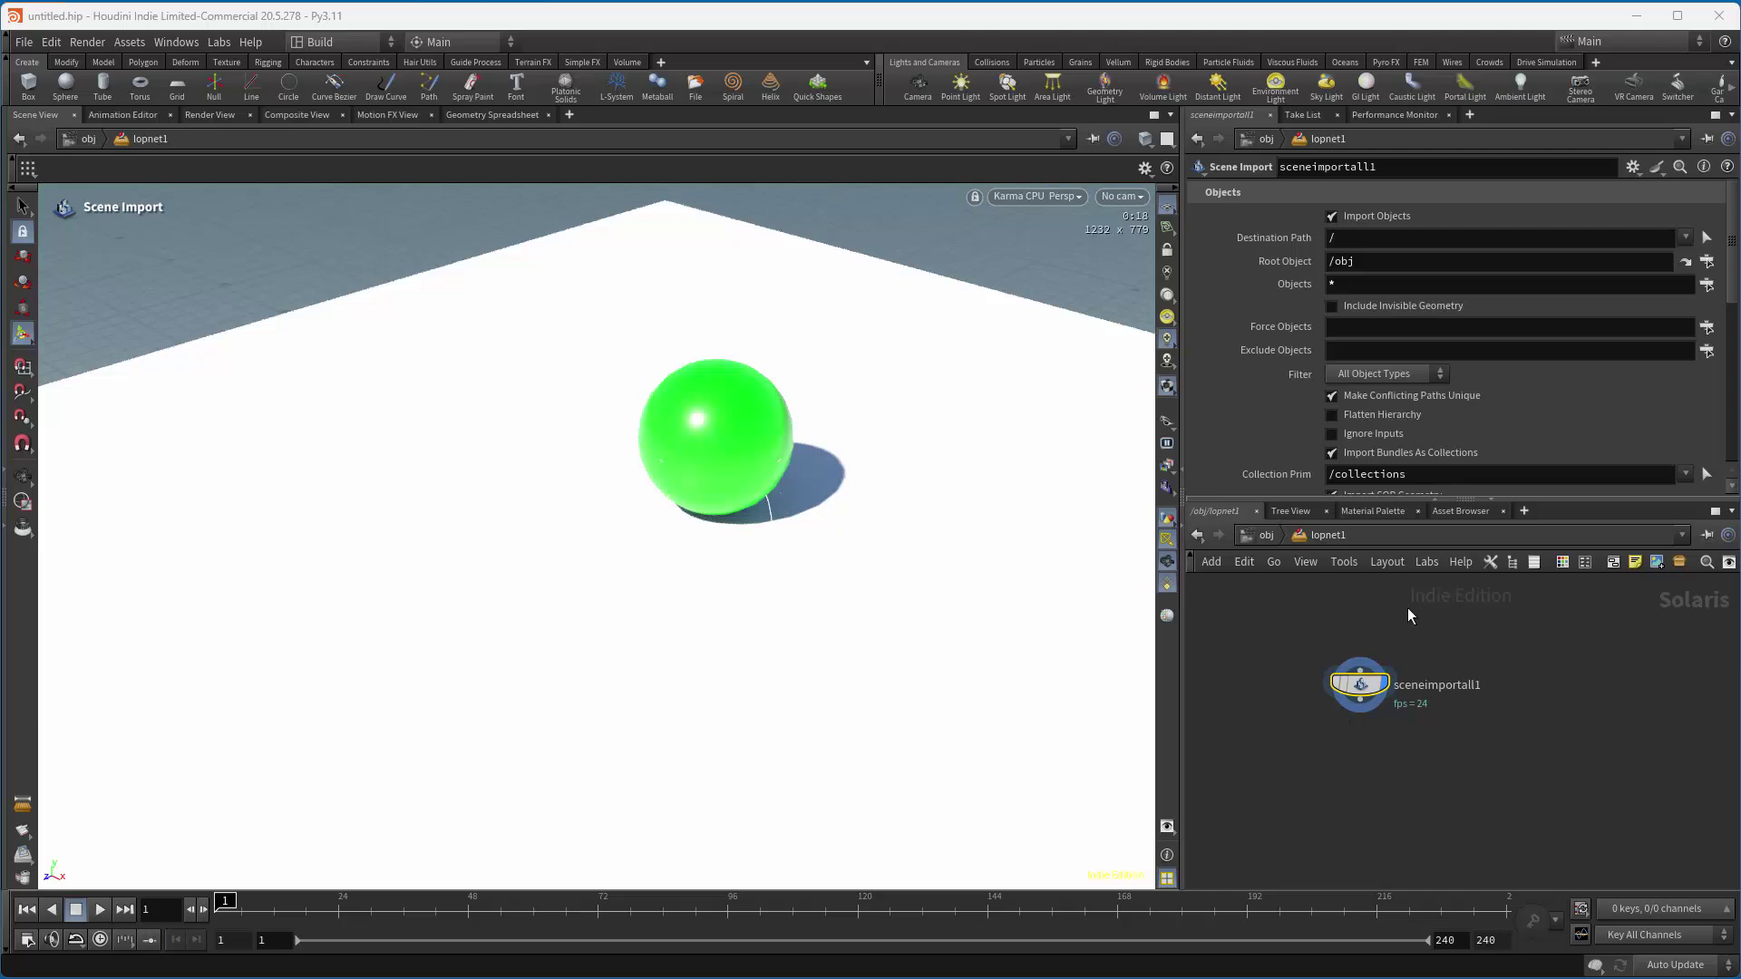
Add a Karma render setup wired below the sceneimportall1 node and select its USD Render ROP.
key(Tab)
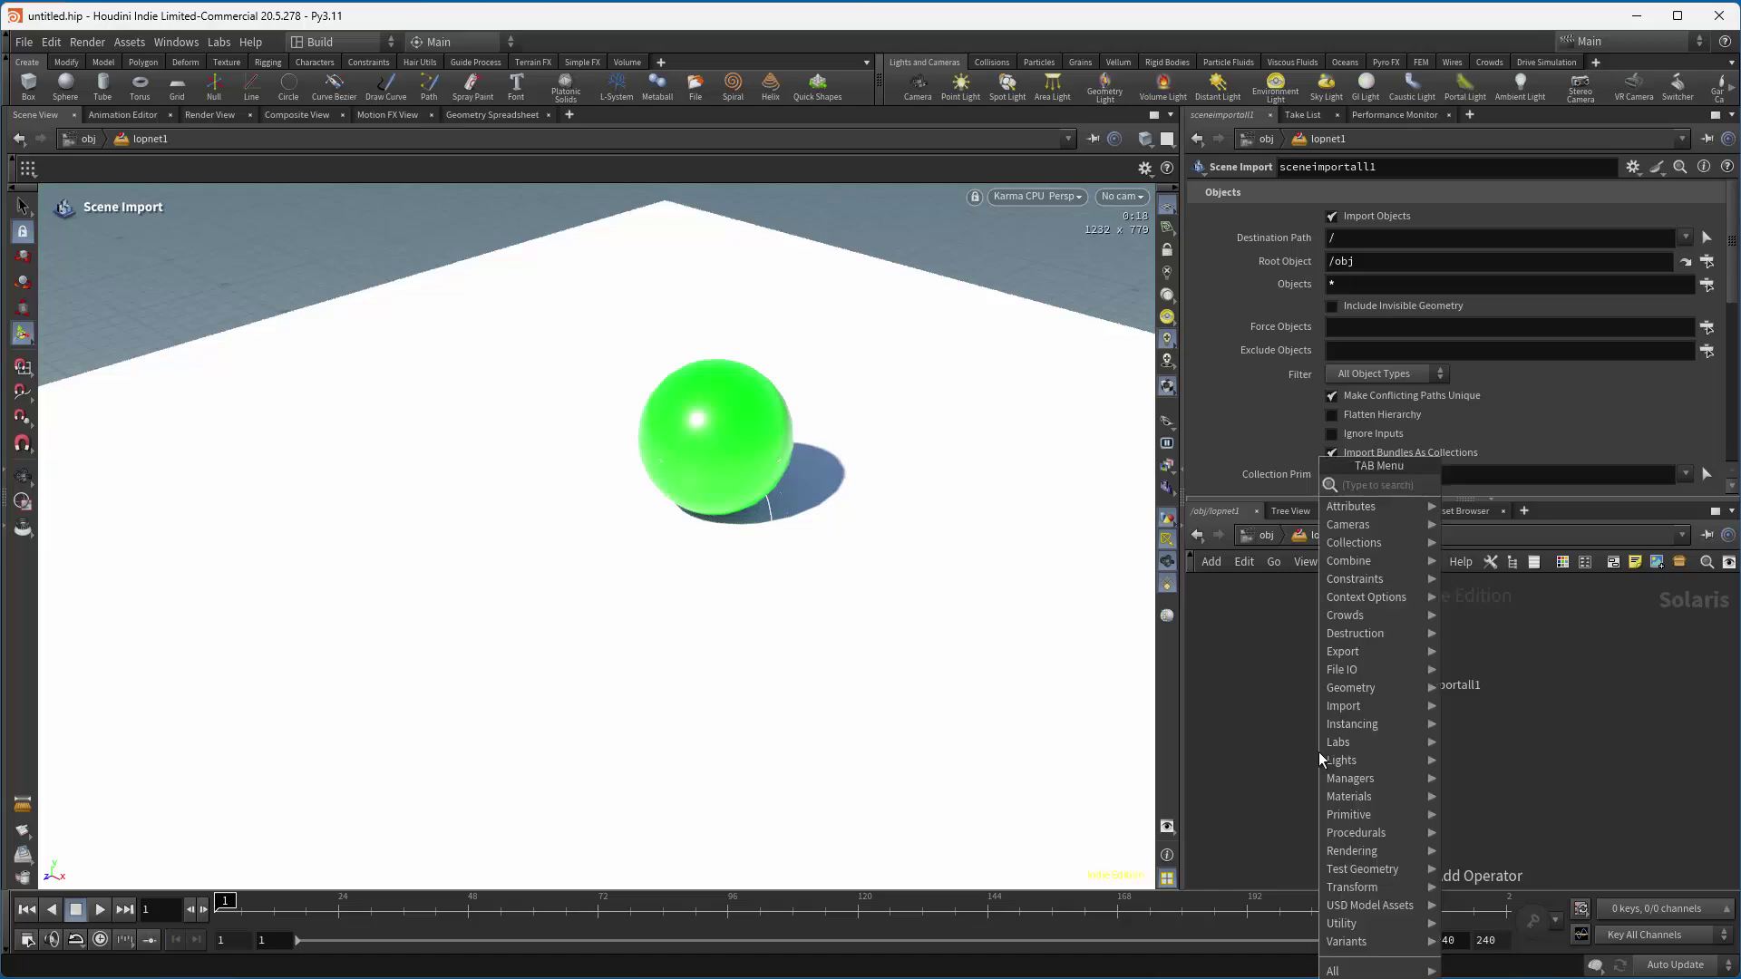
text(ka)
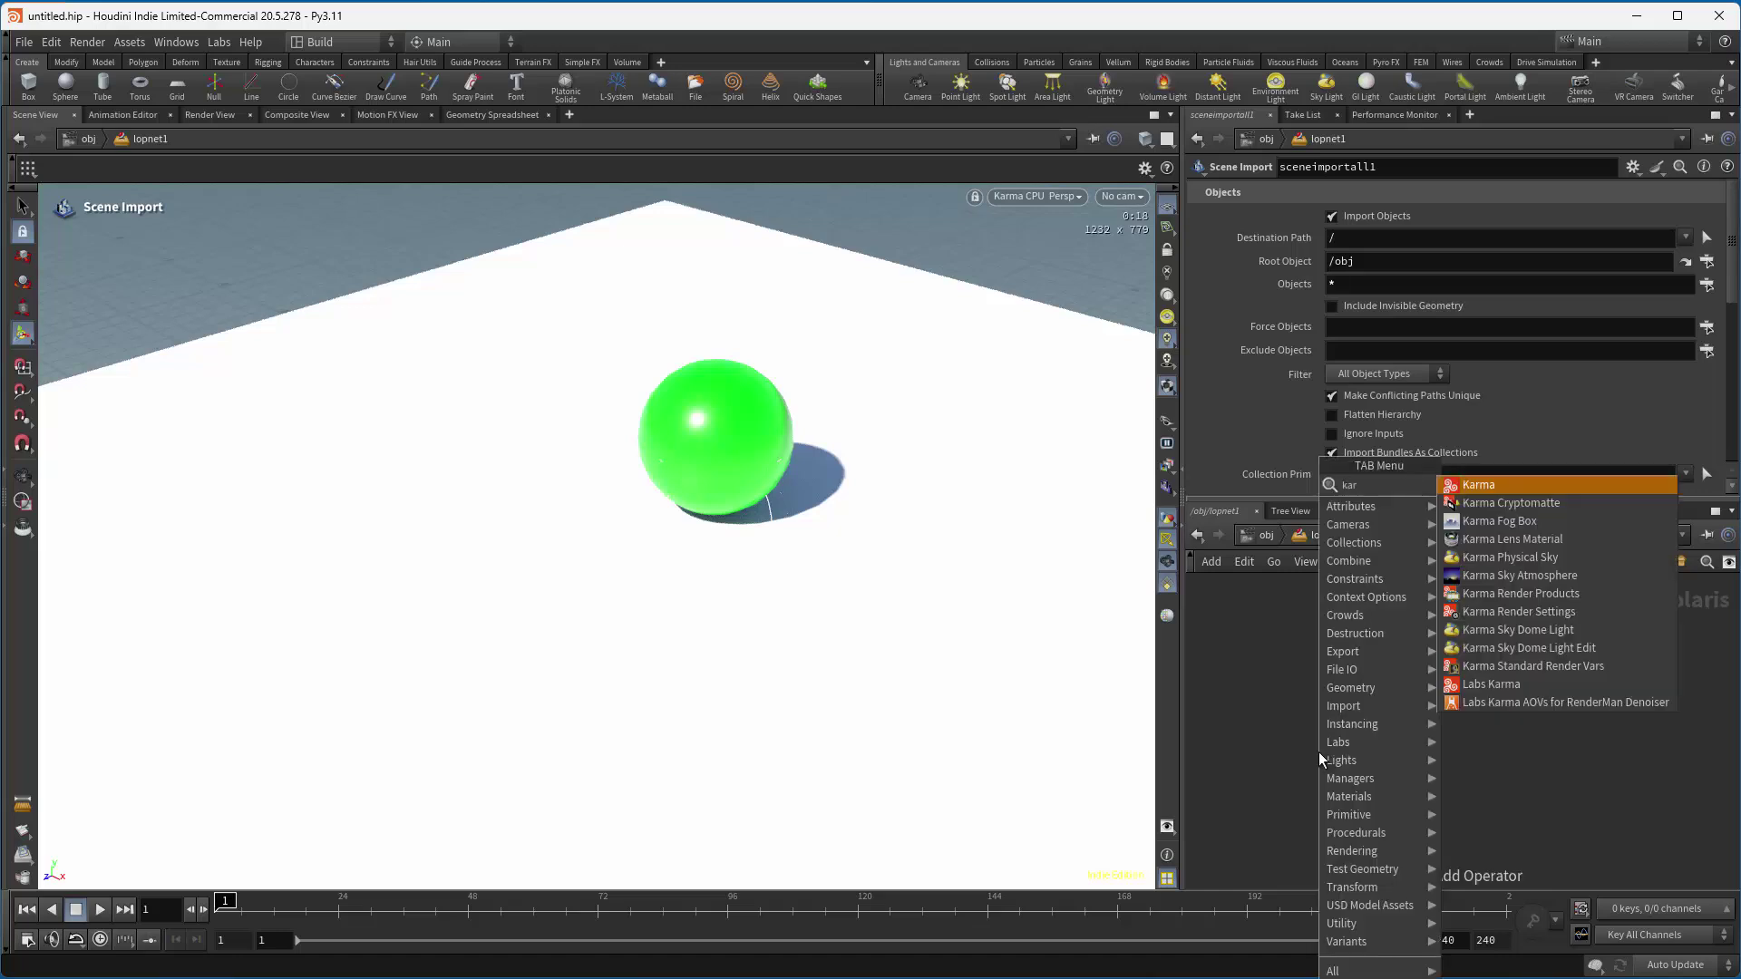
text(r)
click(1478, 485)
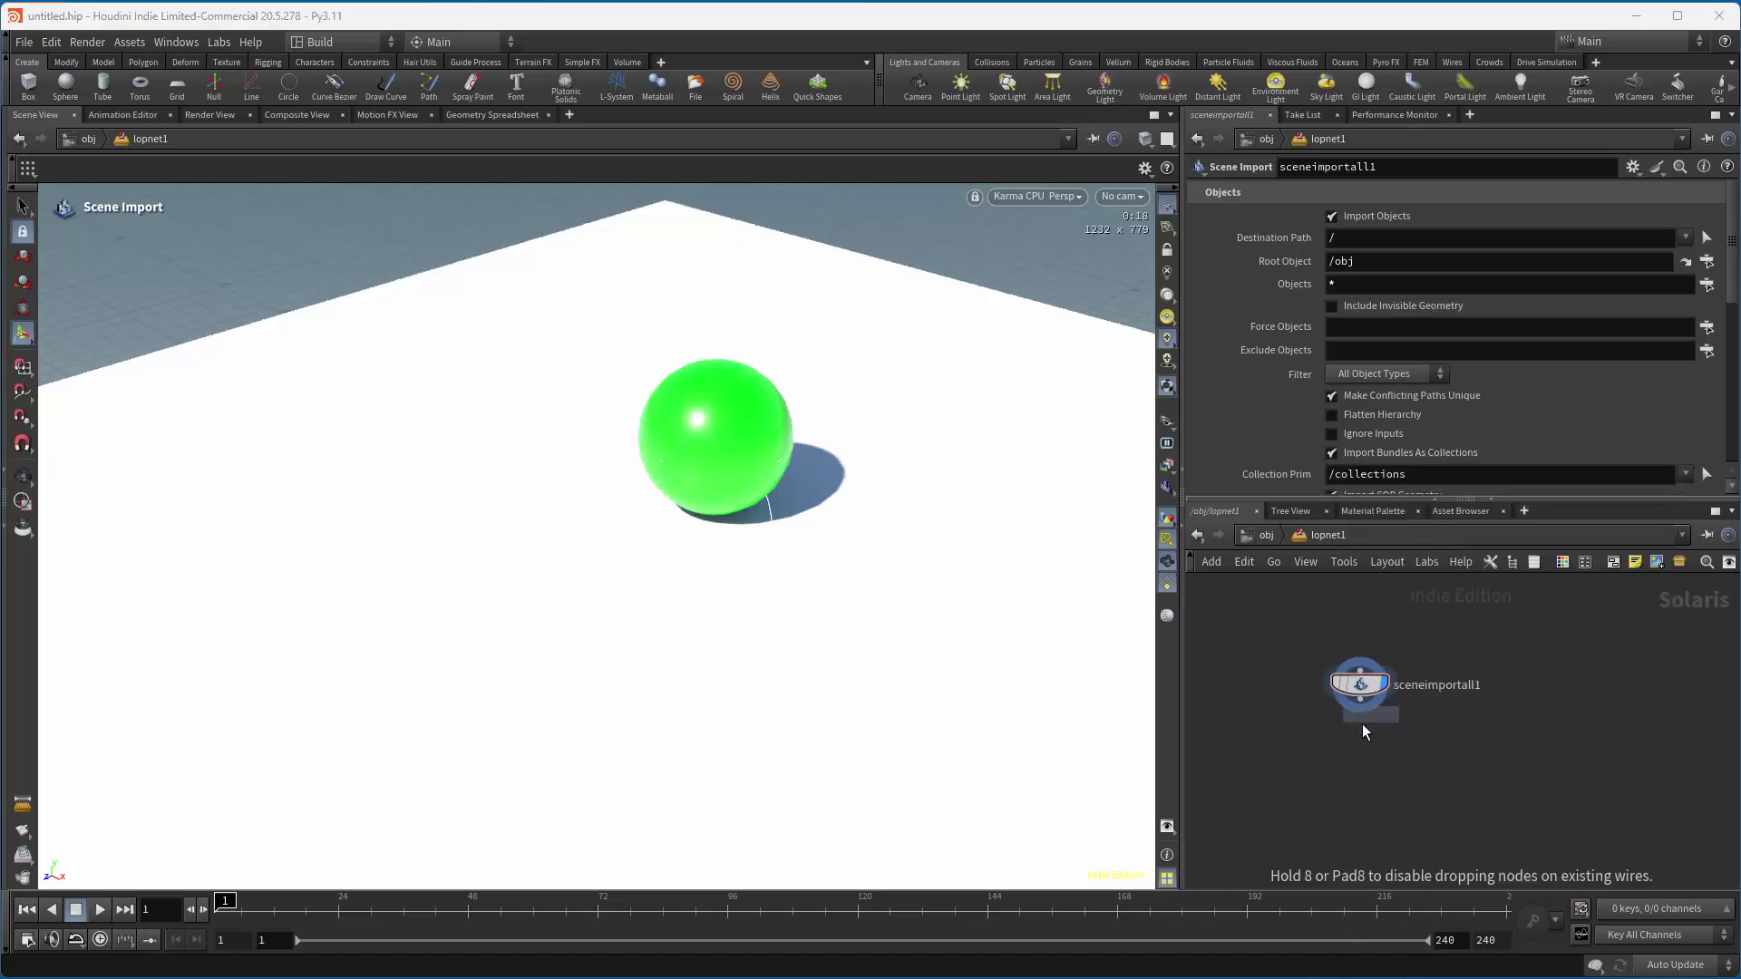
click(1362, 749)
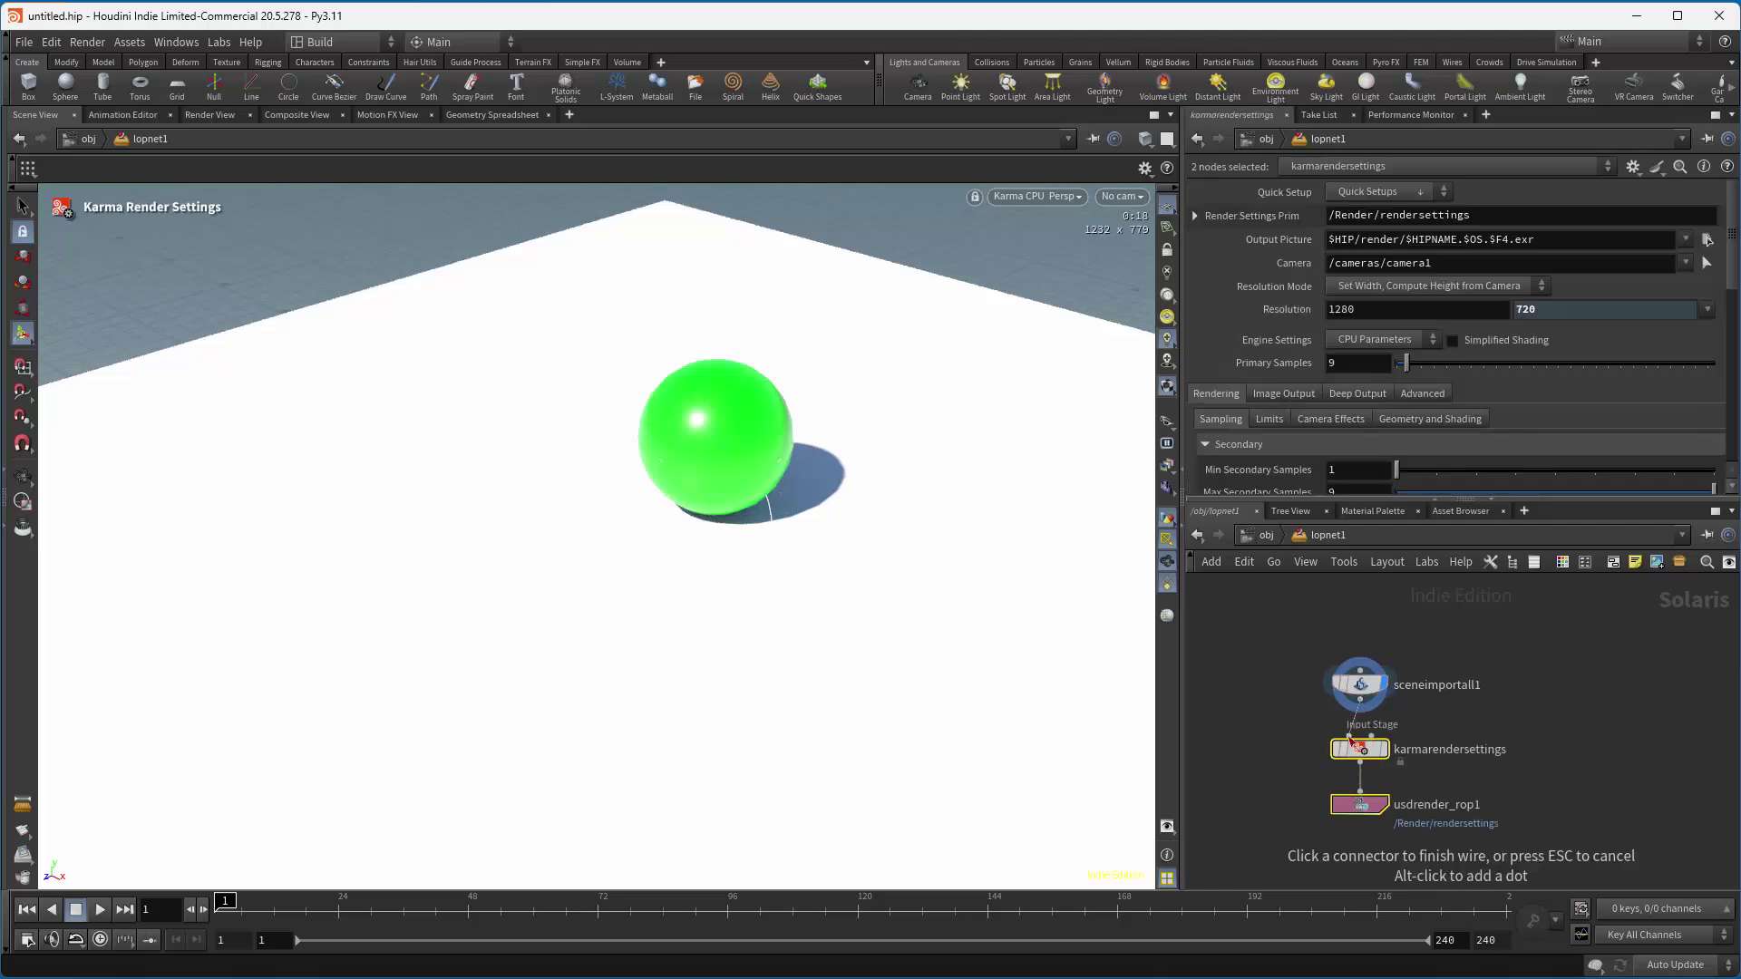
click(1359, 805)
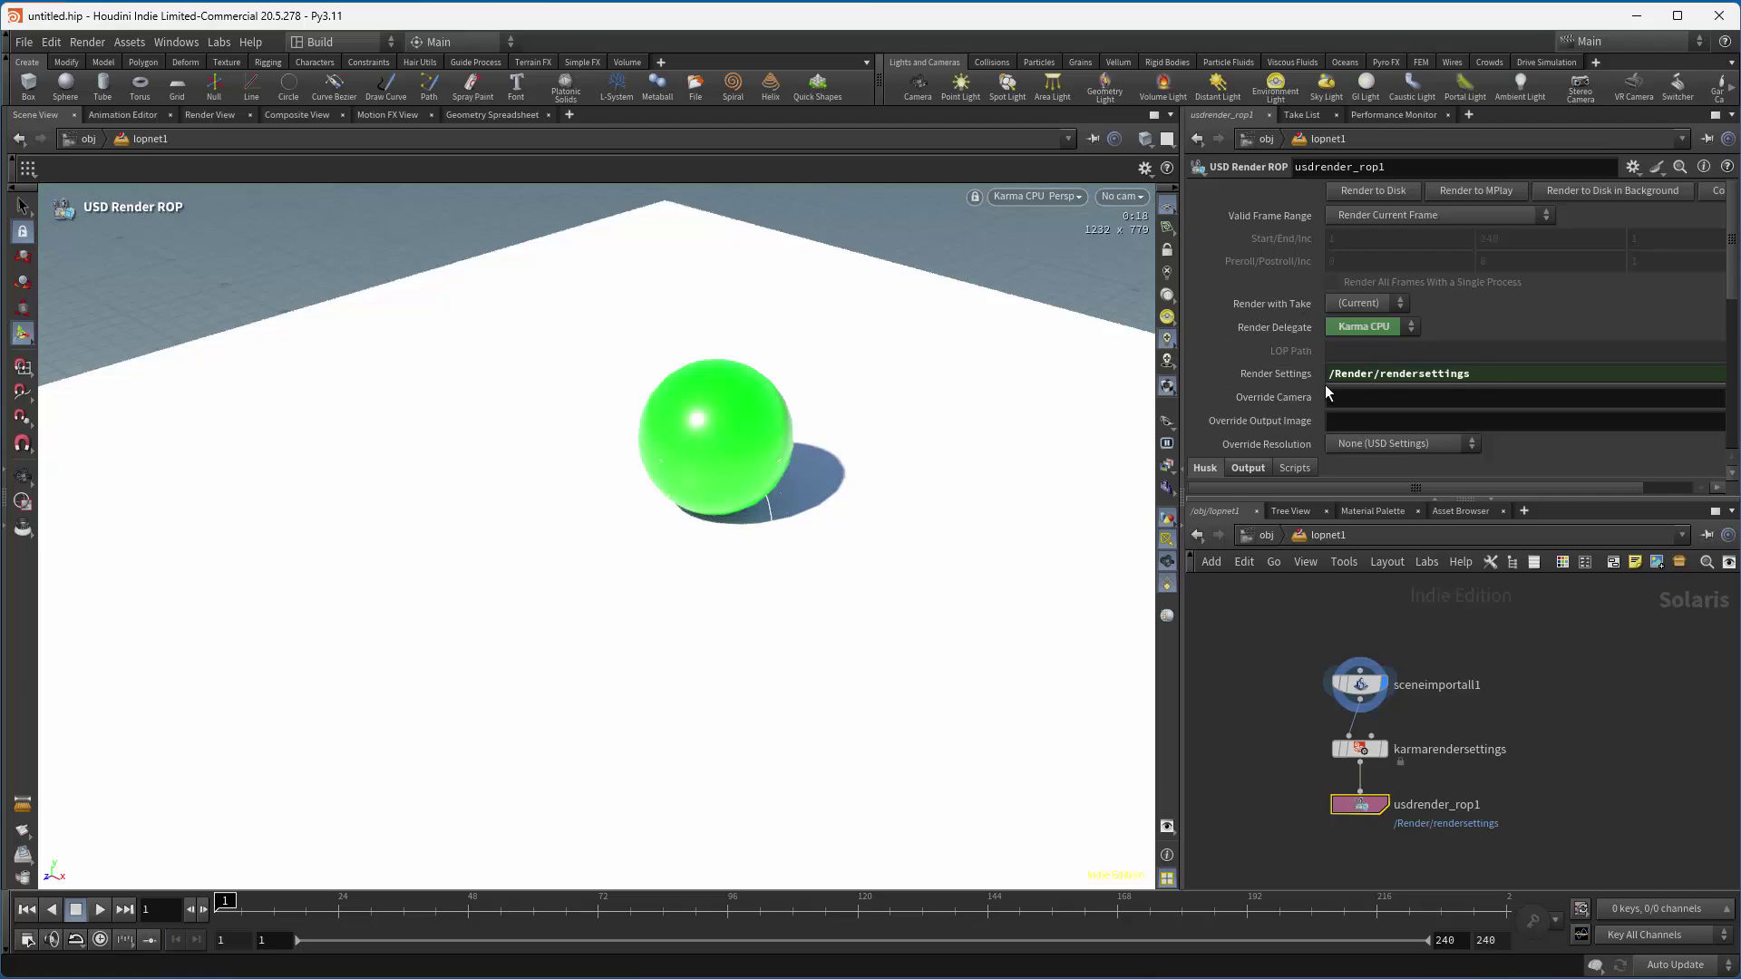
Save the scene as untitled.hip in a new folder named Demo on the Desktop.
click(18, 46)
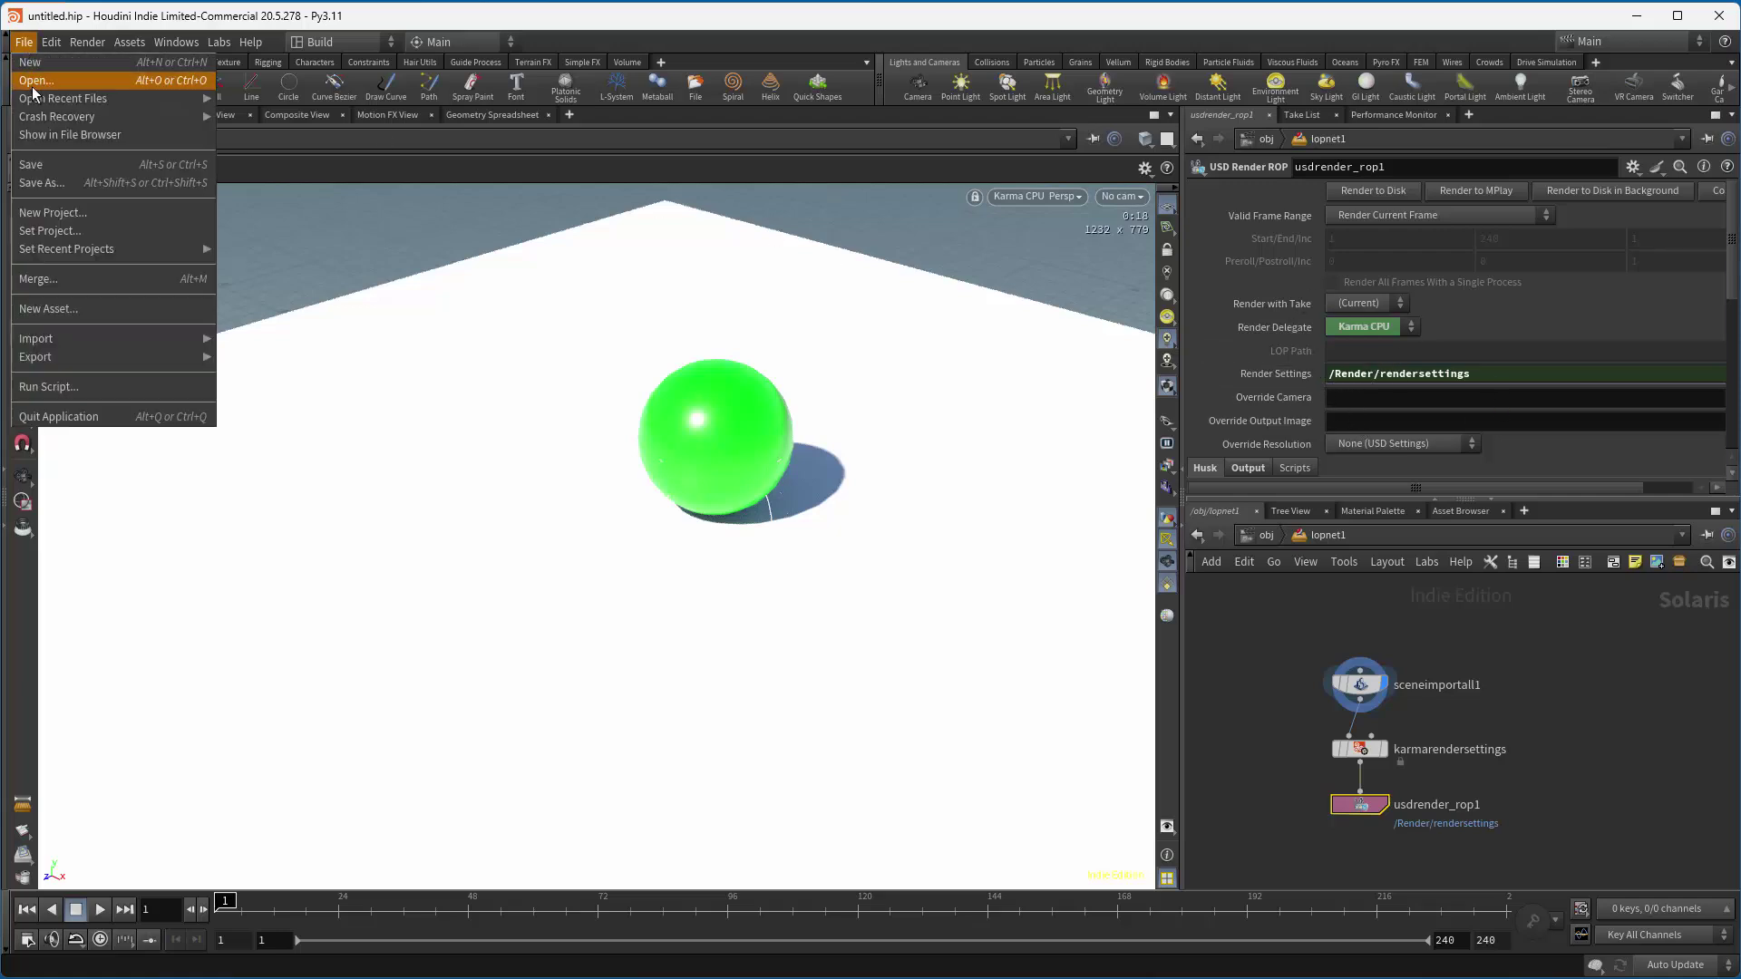
click(58, 180)
click(84, 101)
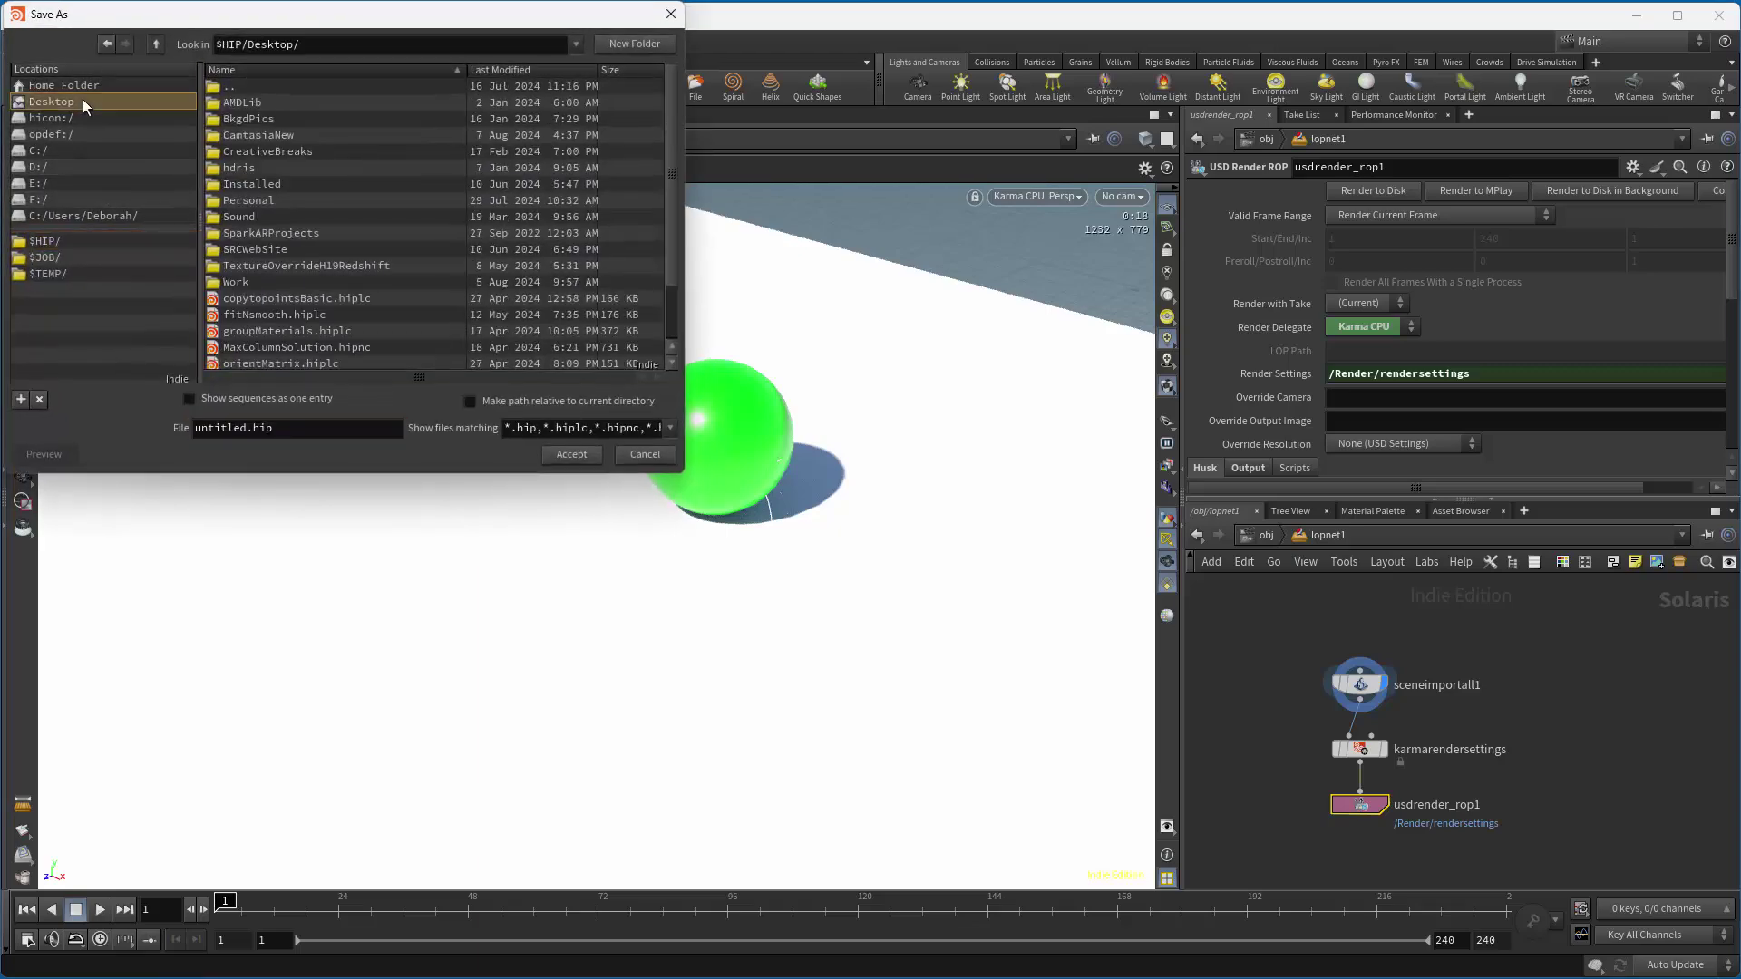
click(629, 45)
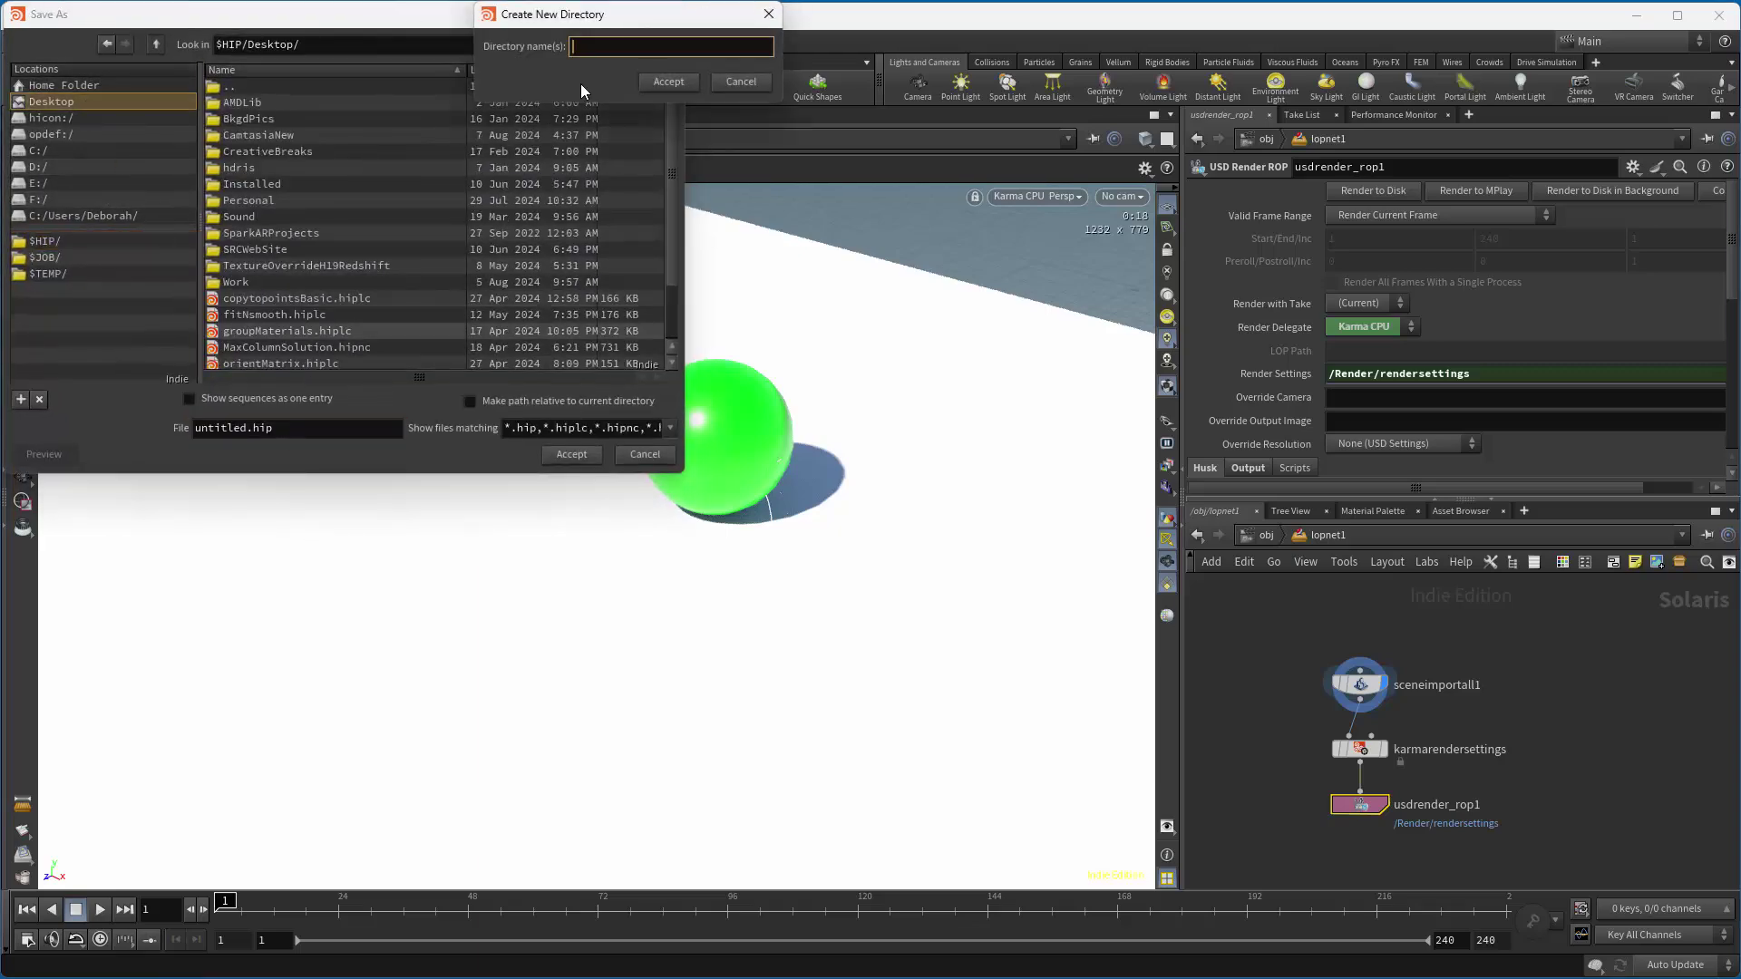
text(Demo)
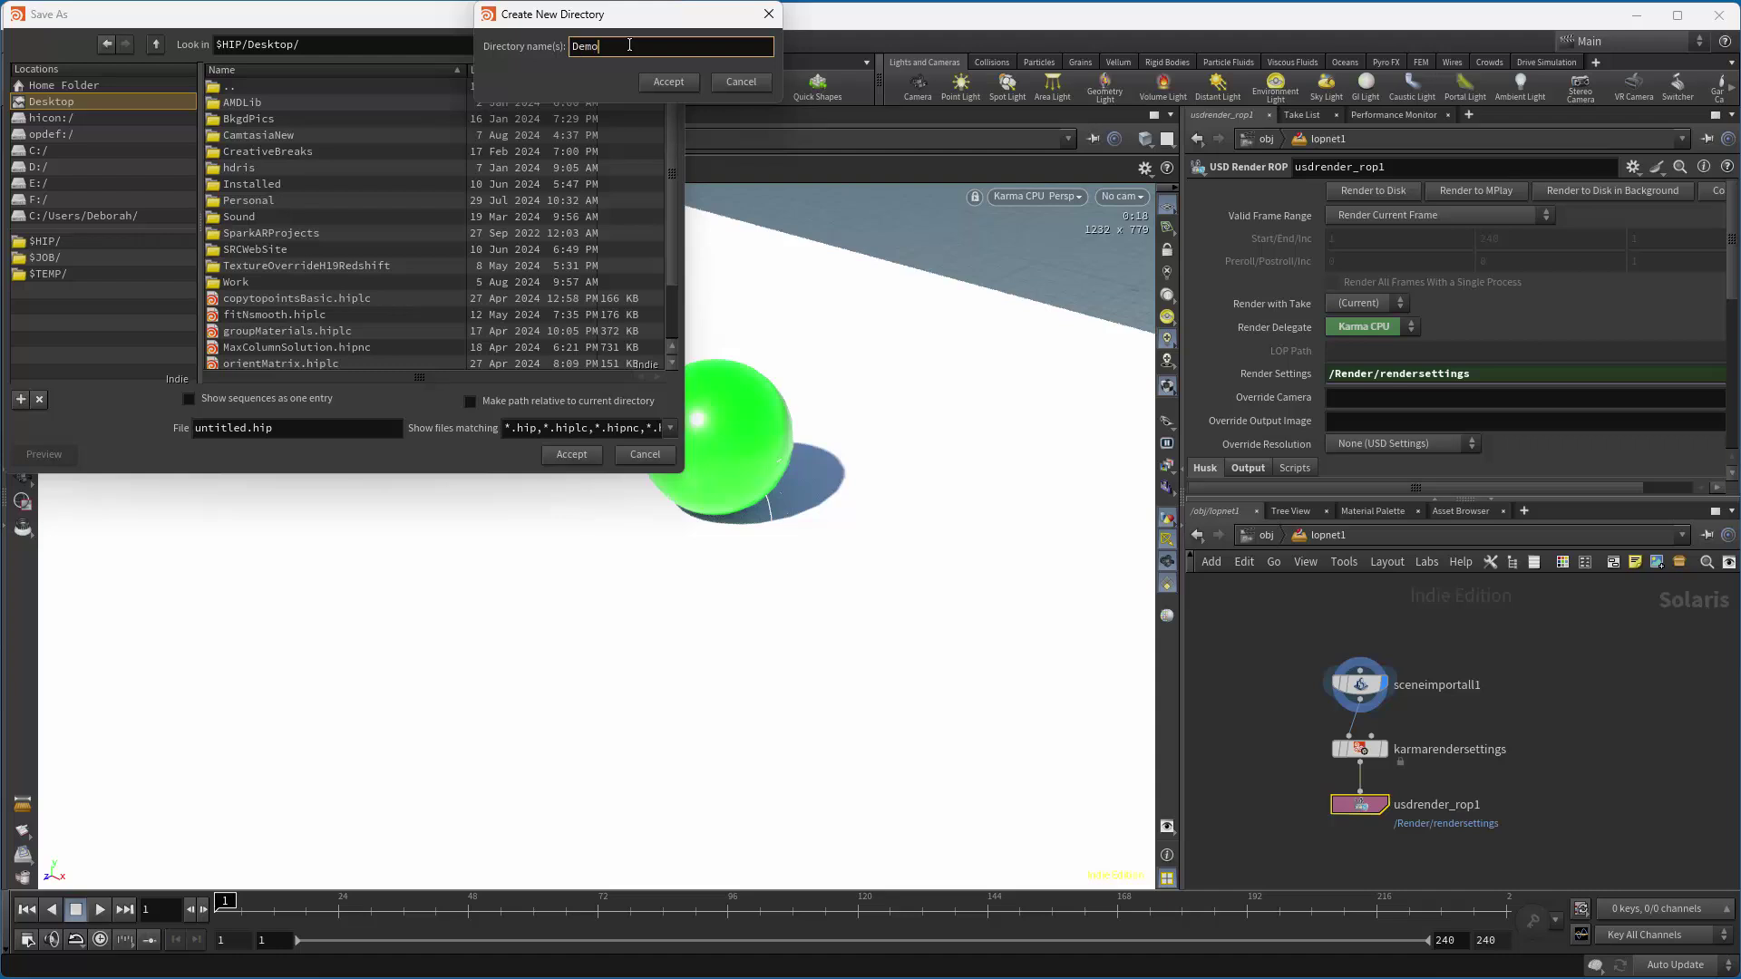
key(Return)
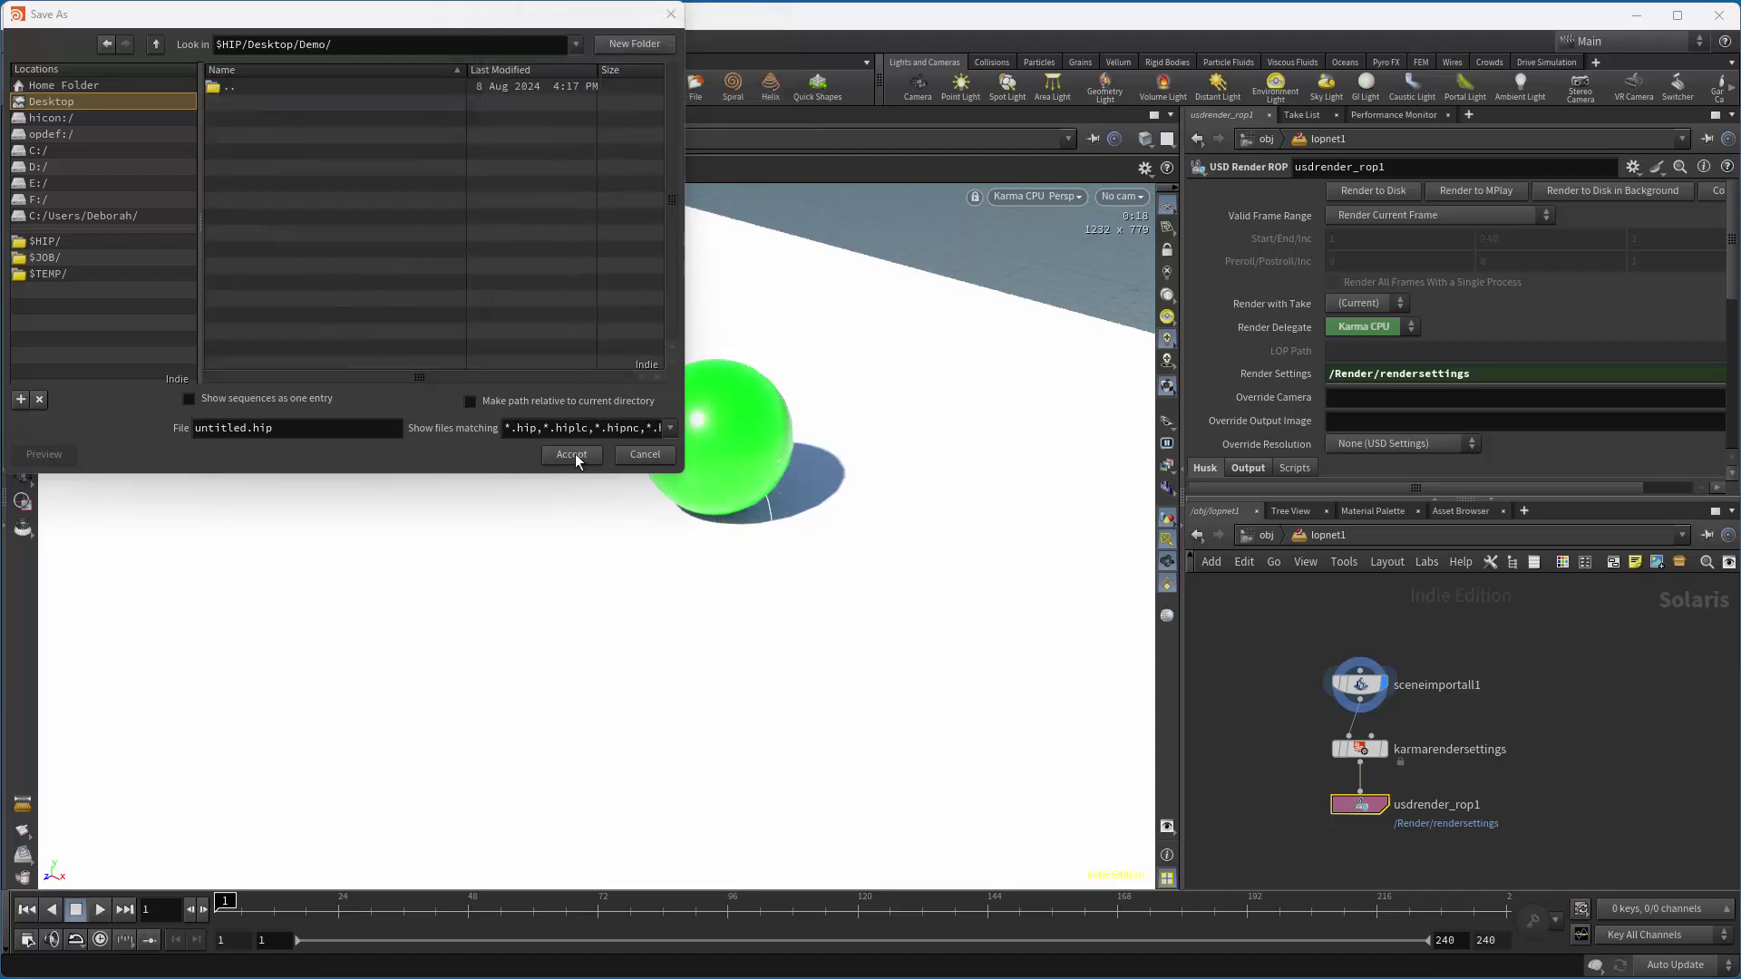
click(573, 455)
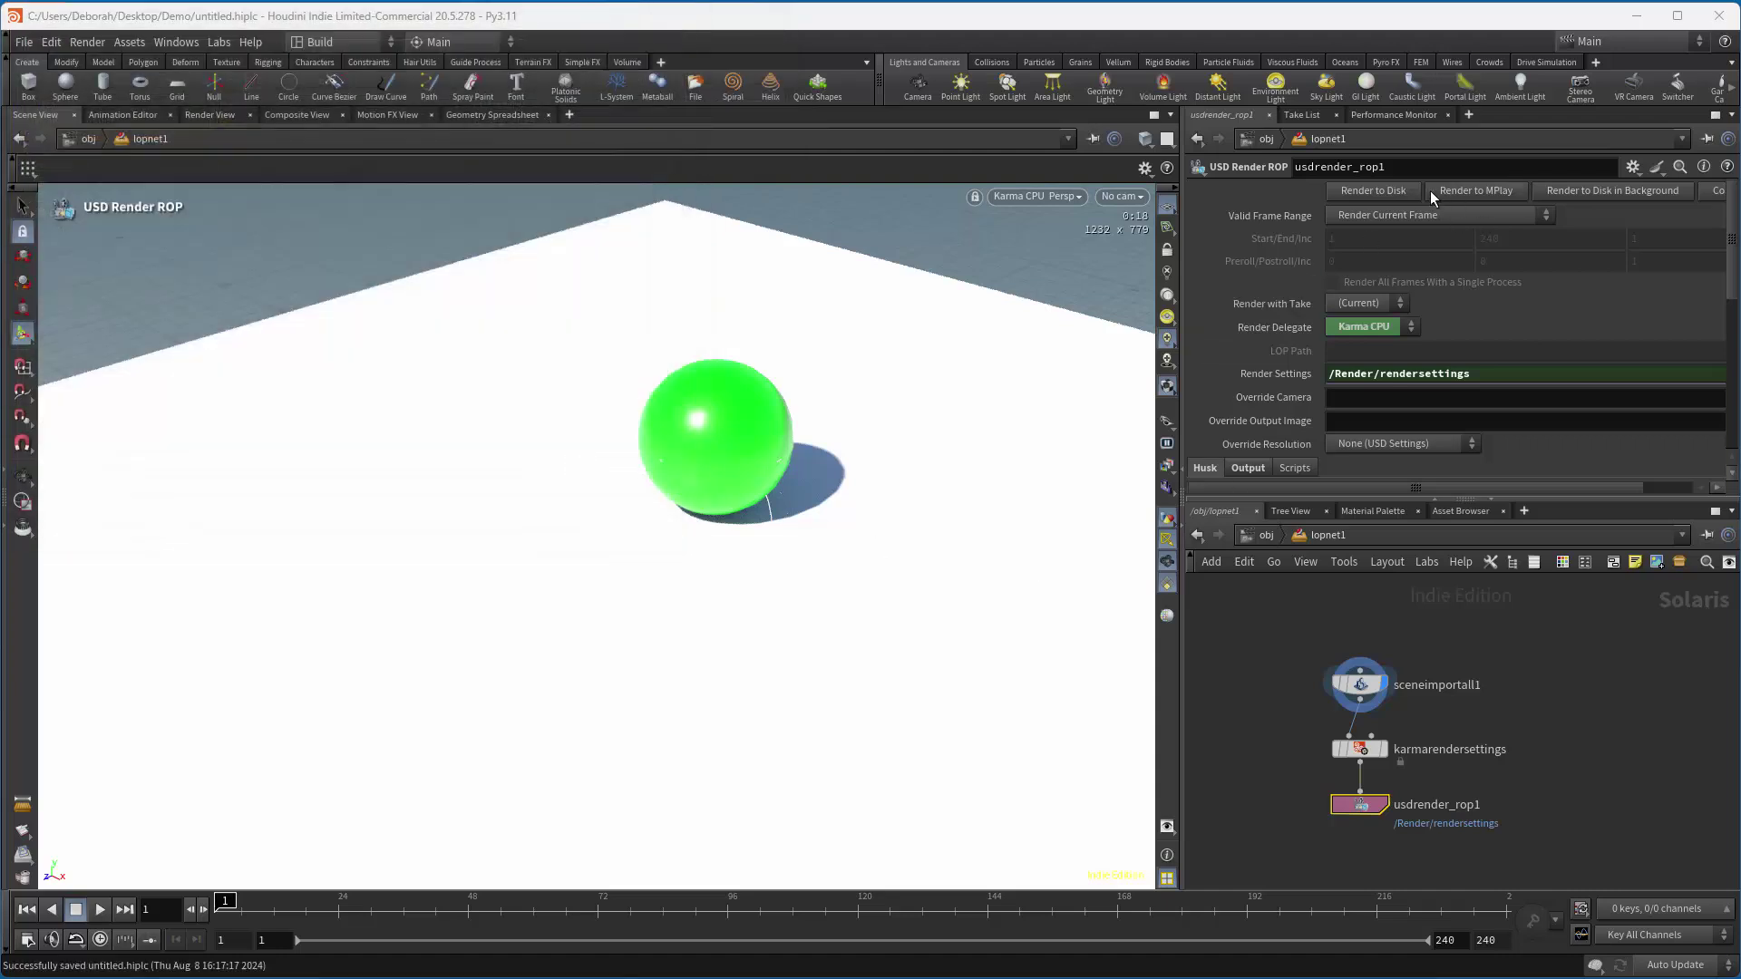
Try to render the current frame to disk from the USD Render ROP.
click(1402, 189)
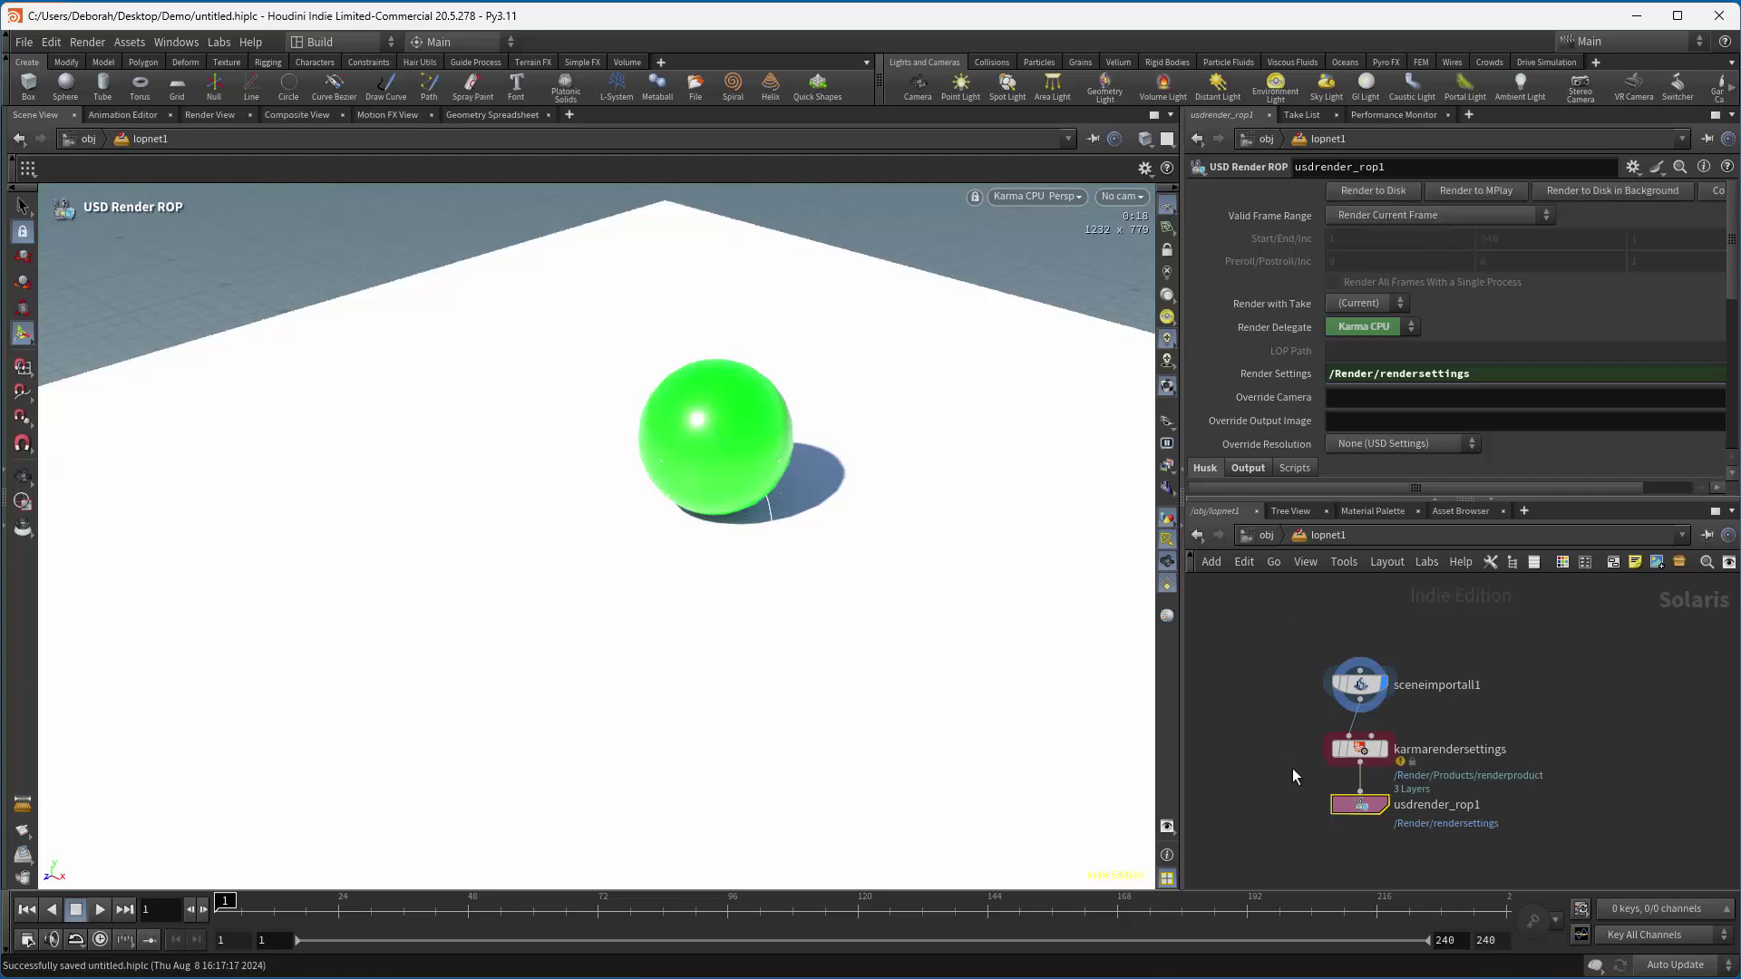
mouse_move(1331, 752)
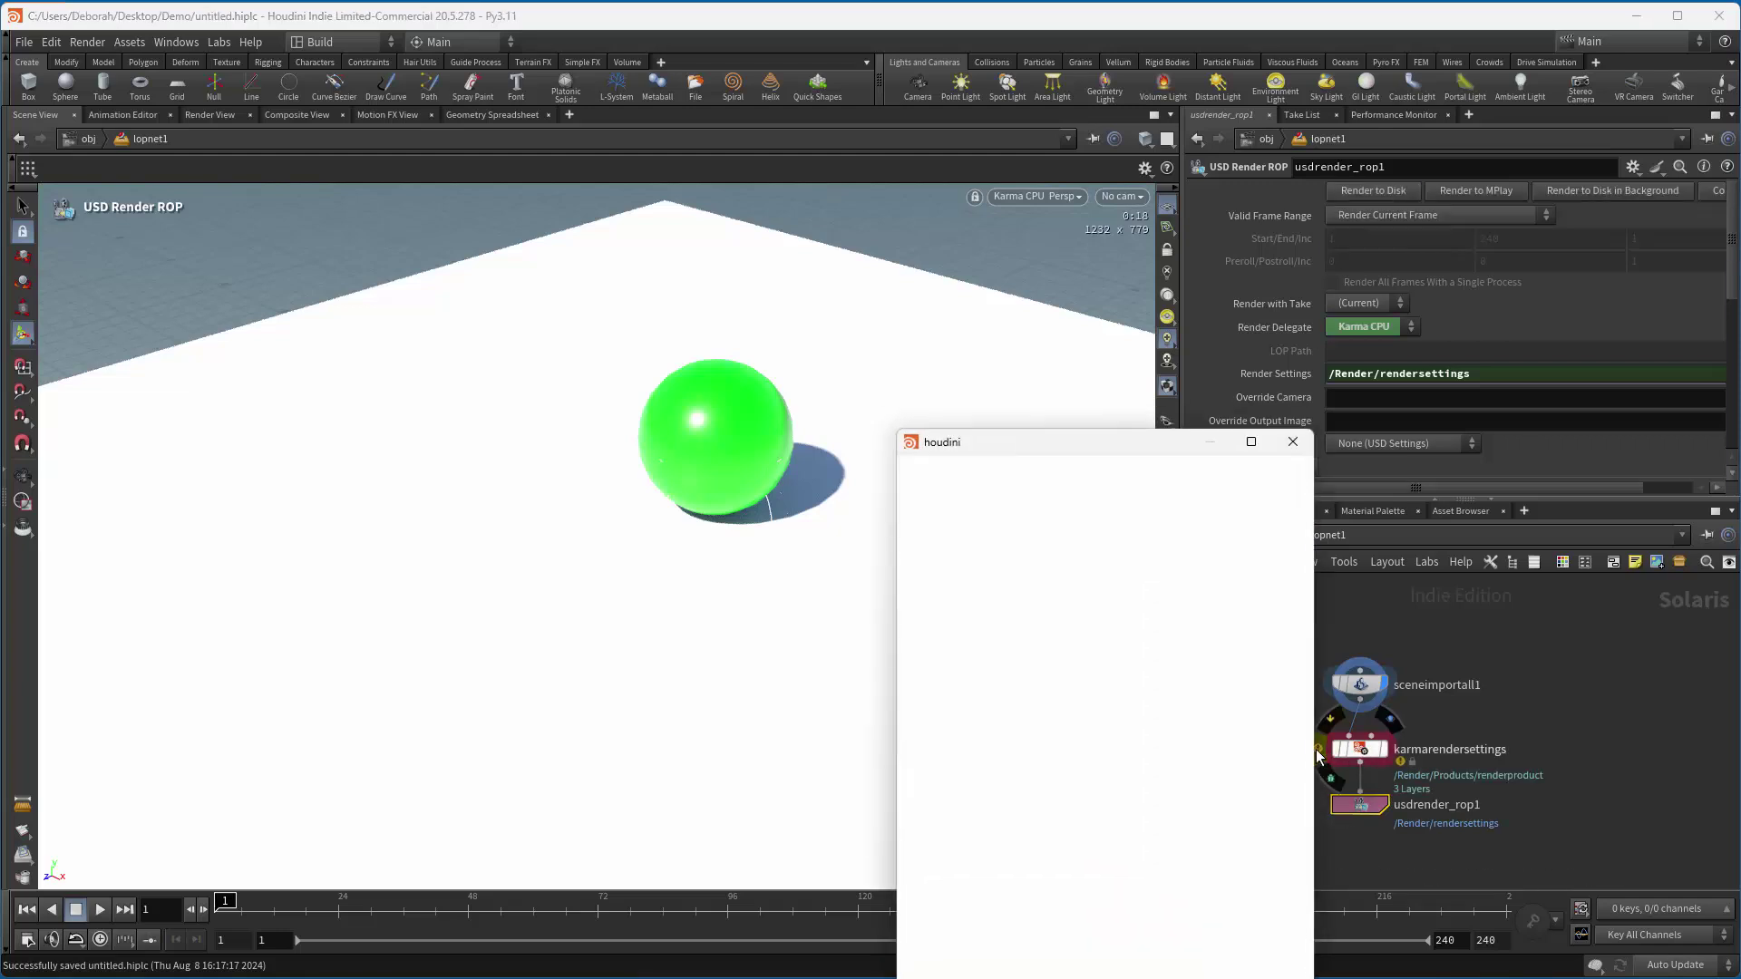
click(1293, 443)
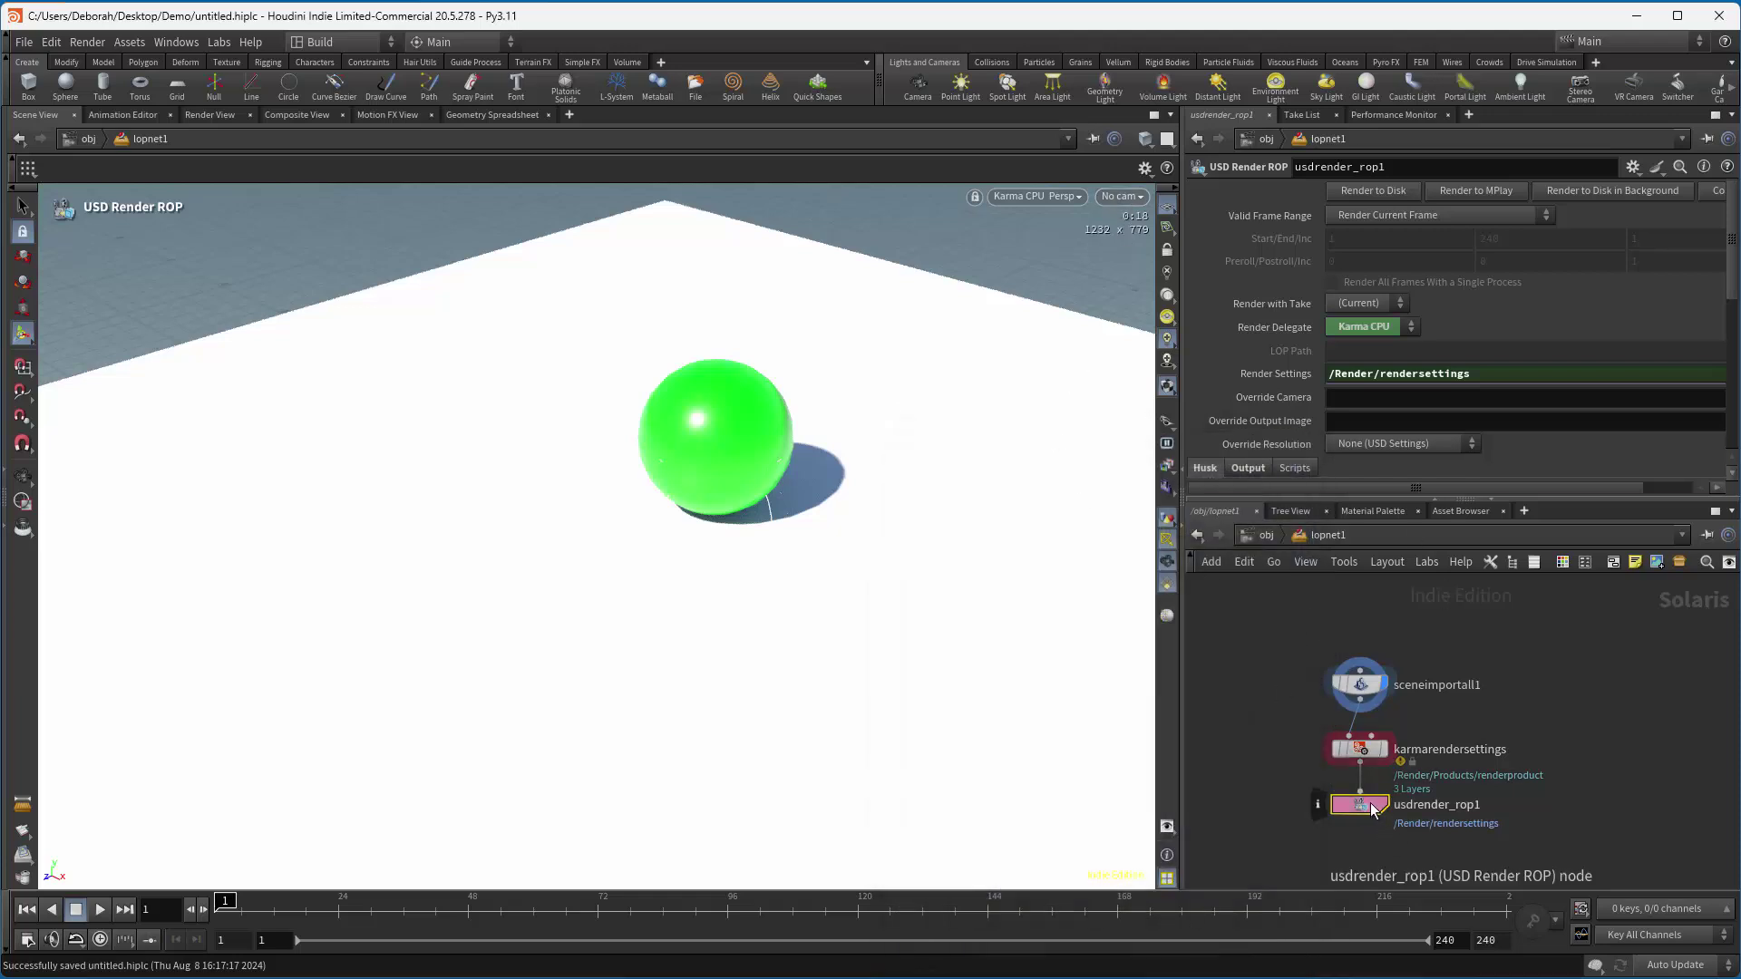
Set the Karma Render Settings camera to /cam1 and render the current frame to disk from the USD Render ROP.
click(1361, 749)
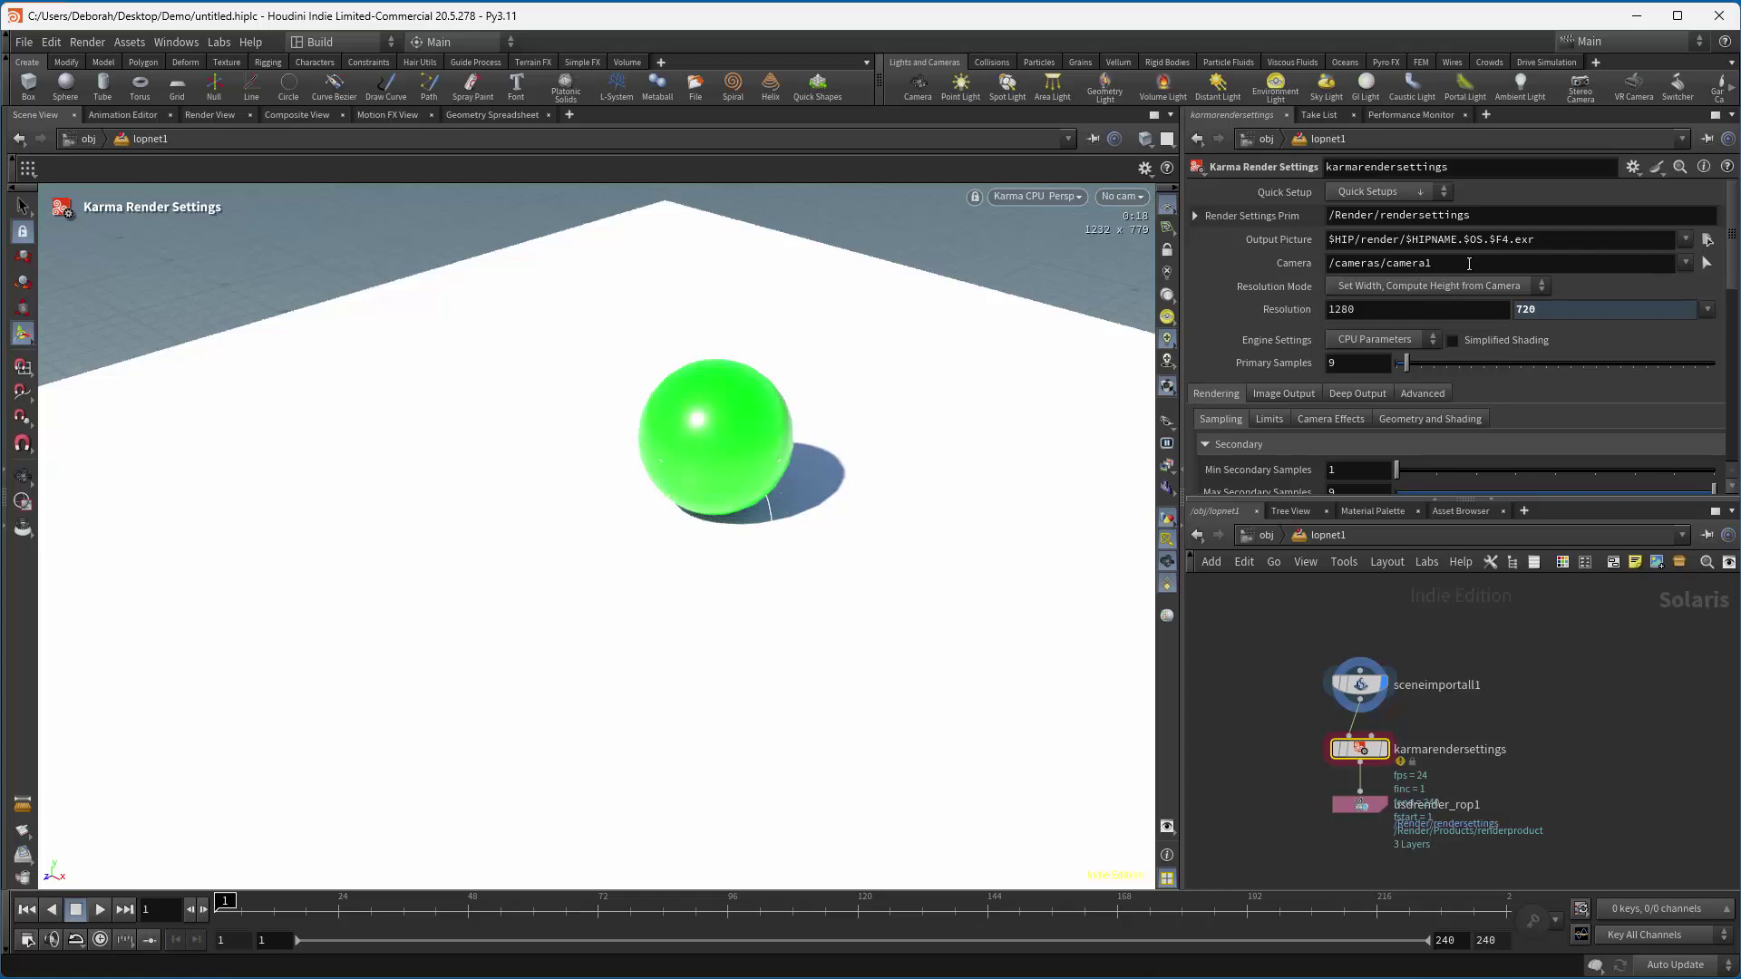
click(1684, 263)
click(1700, 285)
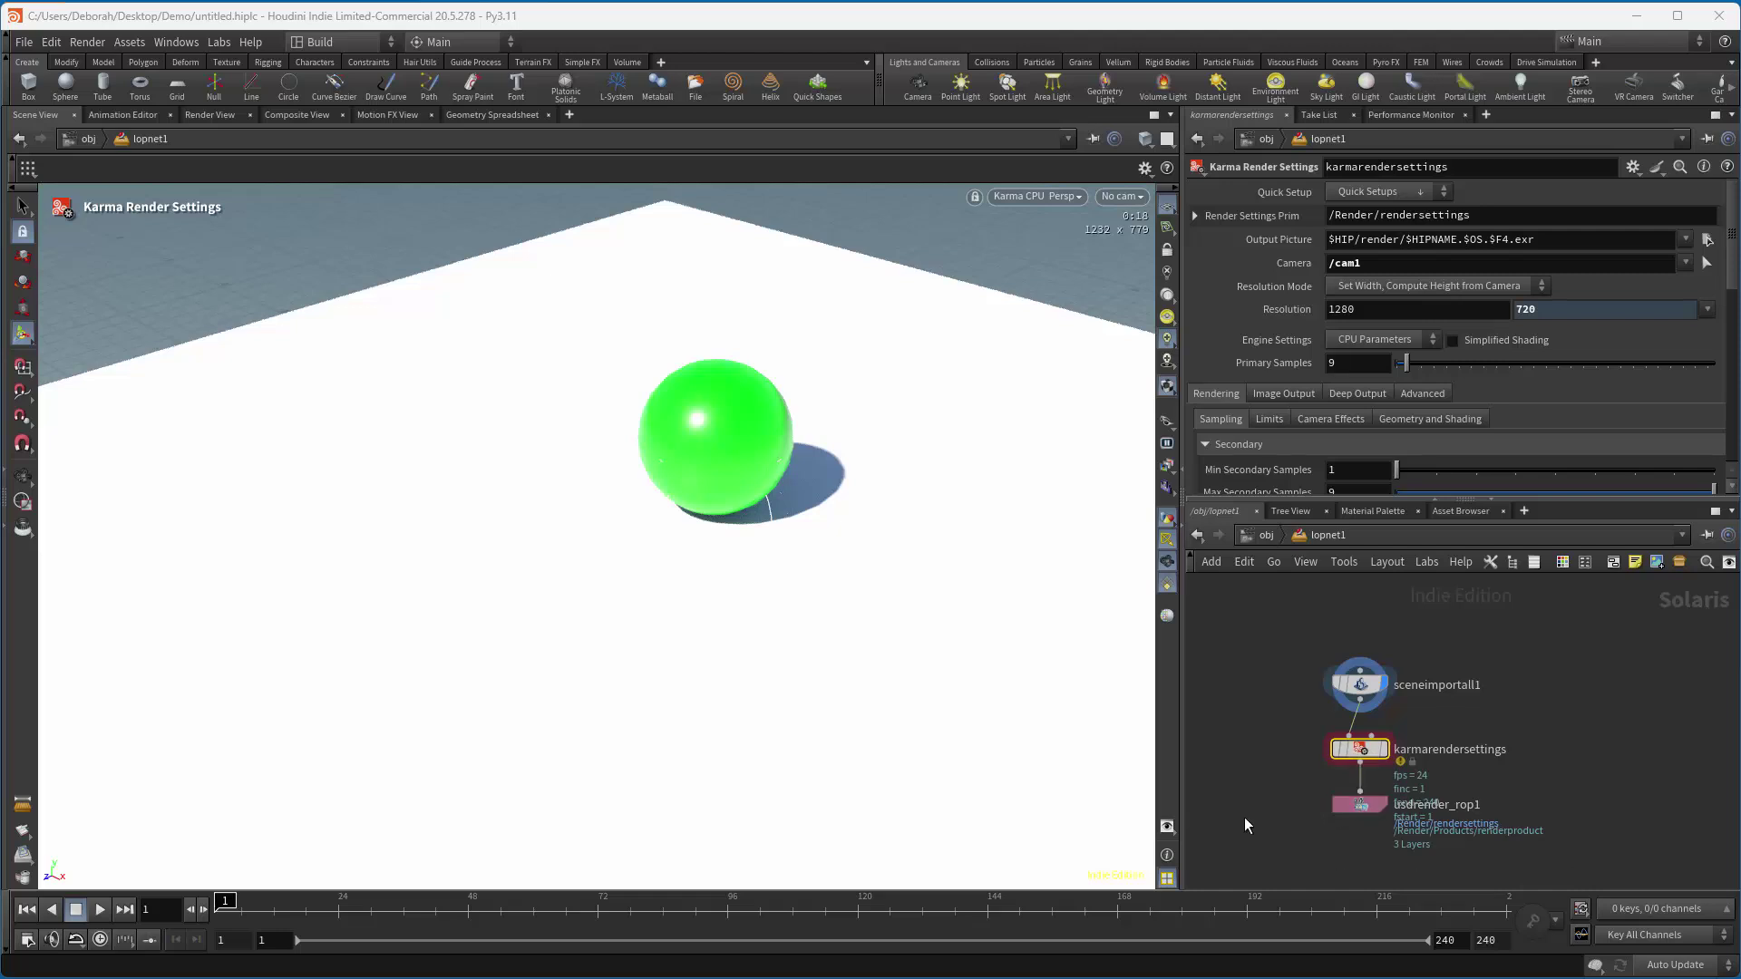
click(1358, 803)
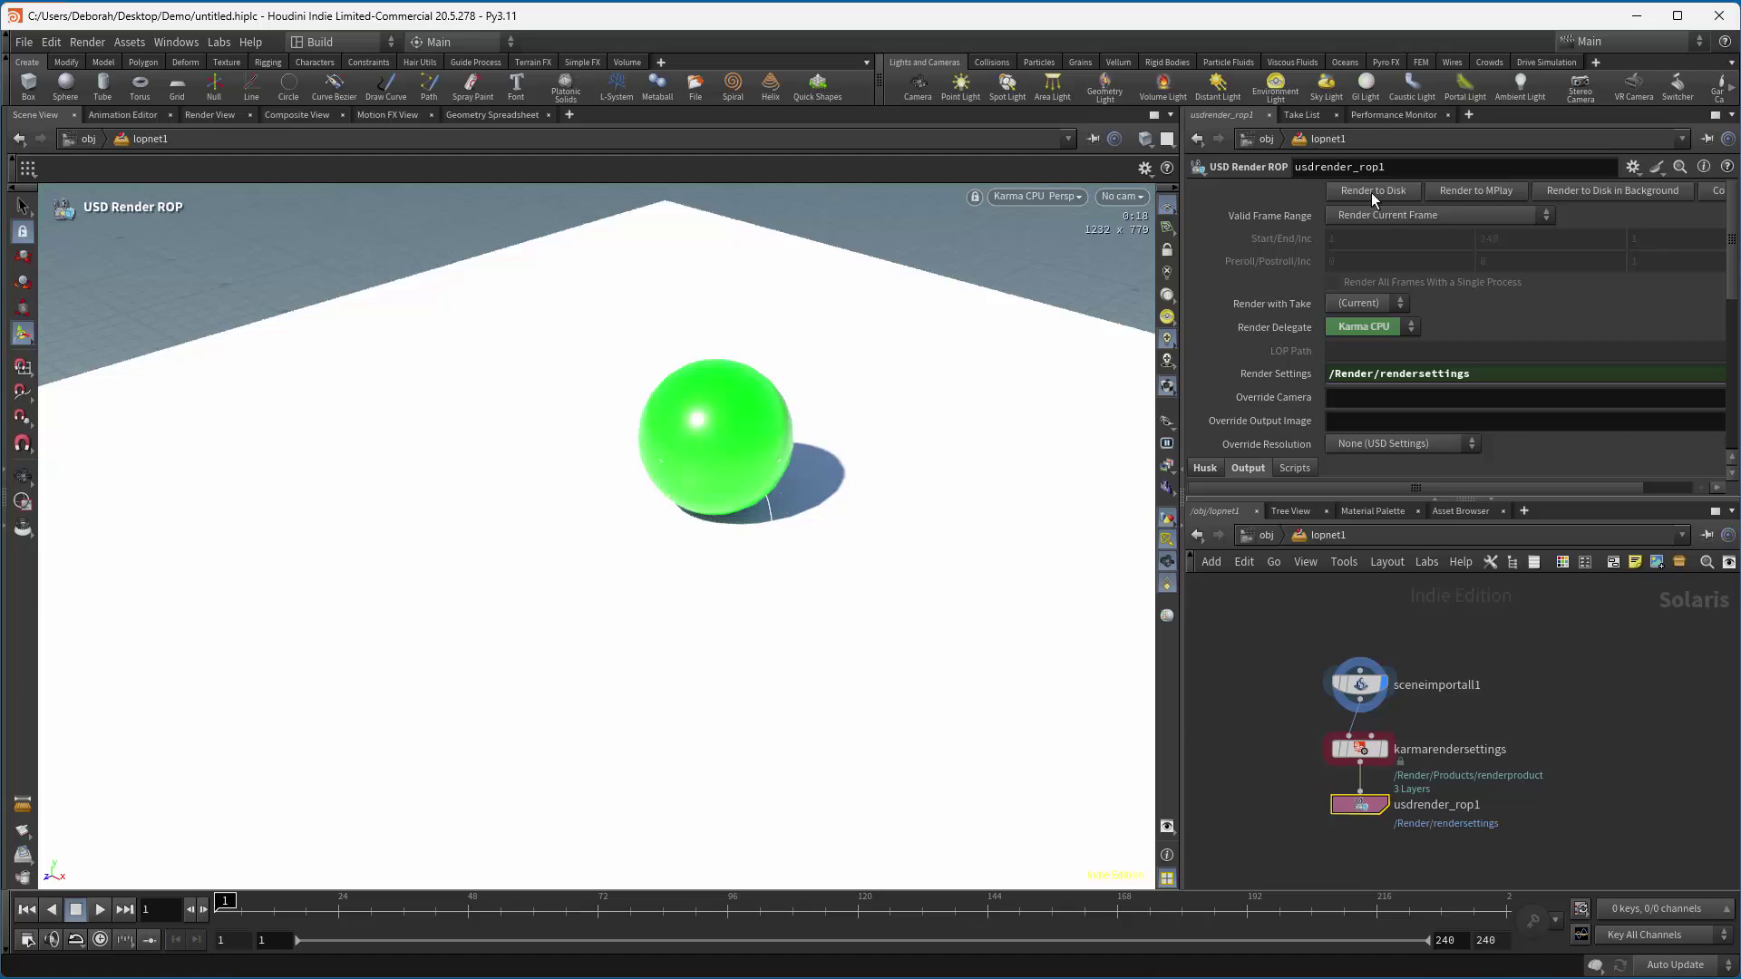
click(1371, 190)
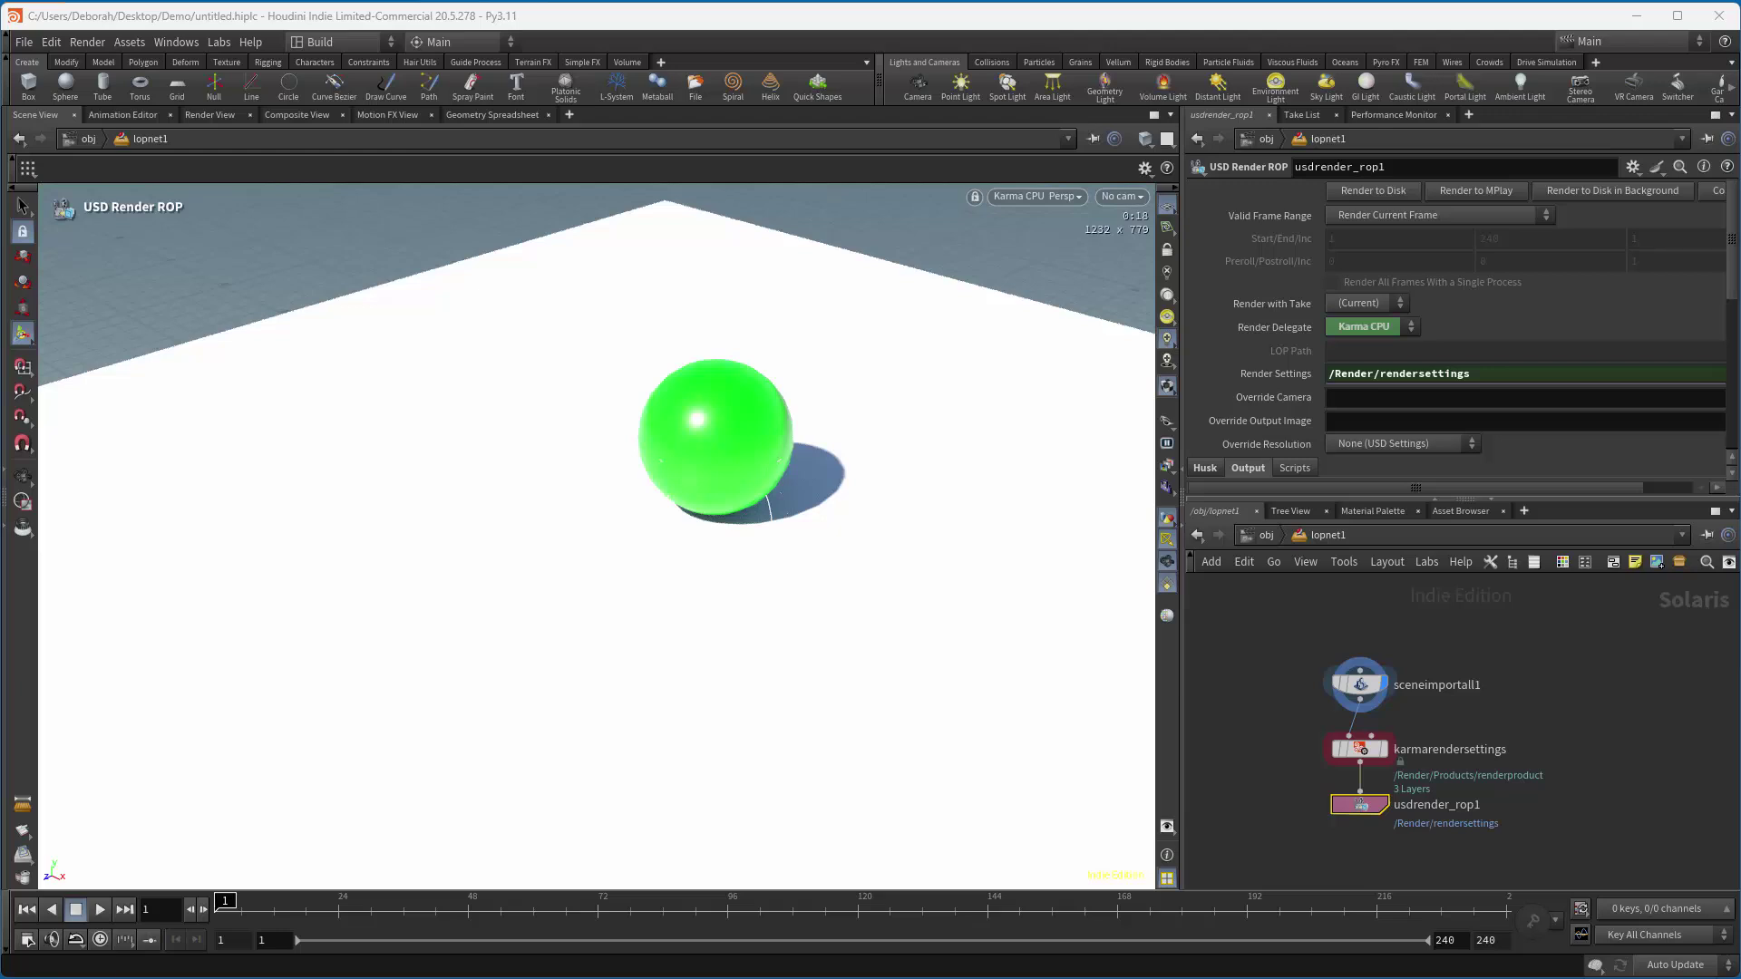
In File Explorer, open untitled.karmarendersettings.0001.exr from the Demo/render folder with MPlay, inspect the image and close MPlay.
drag(761, 232, 860, 218)
double_click(667, 345)
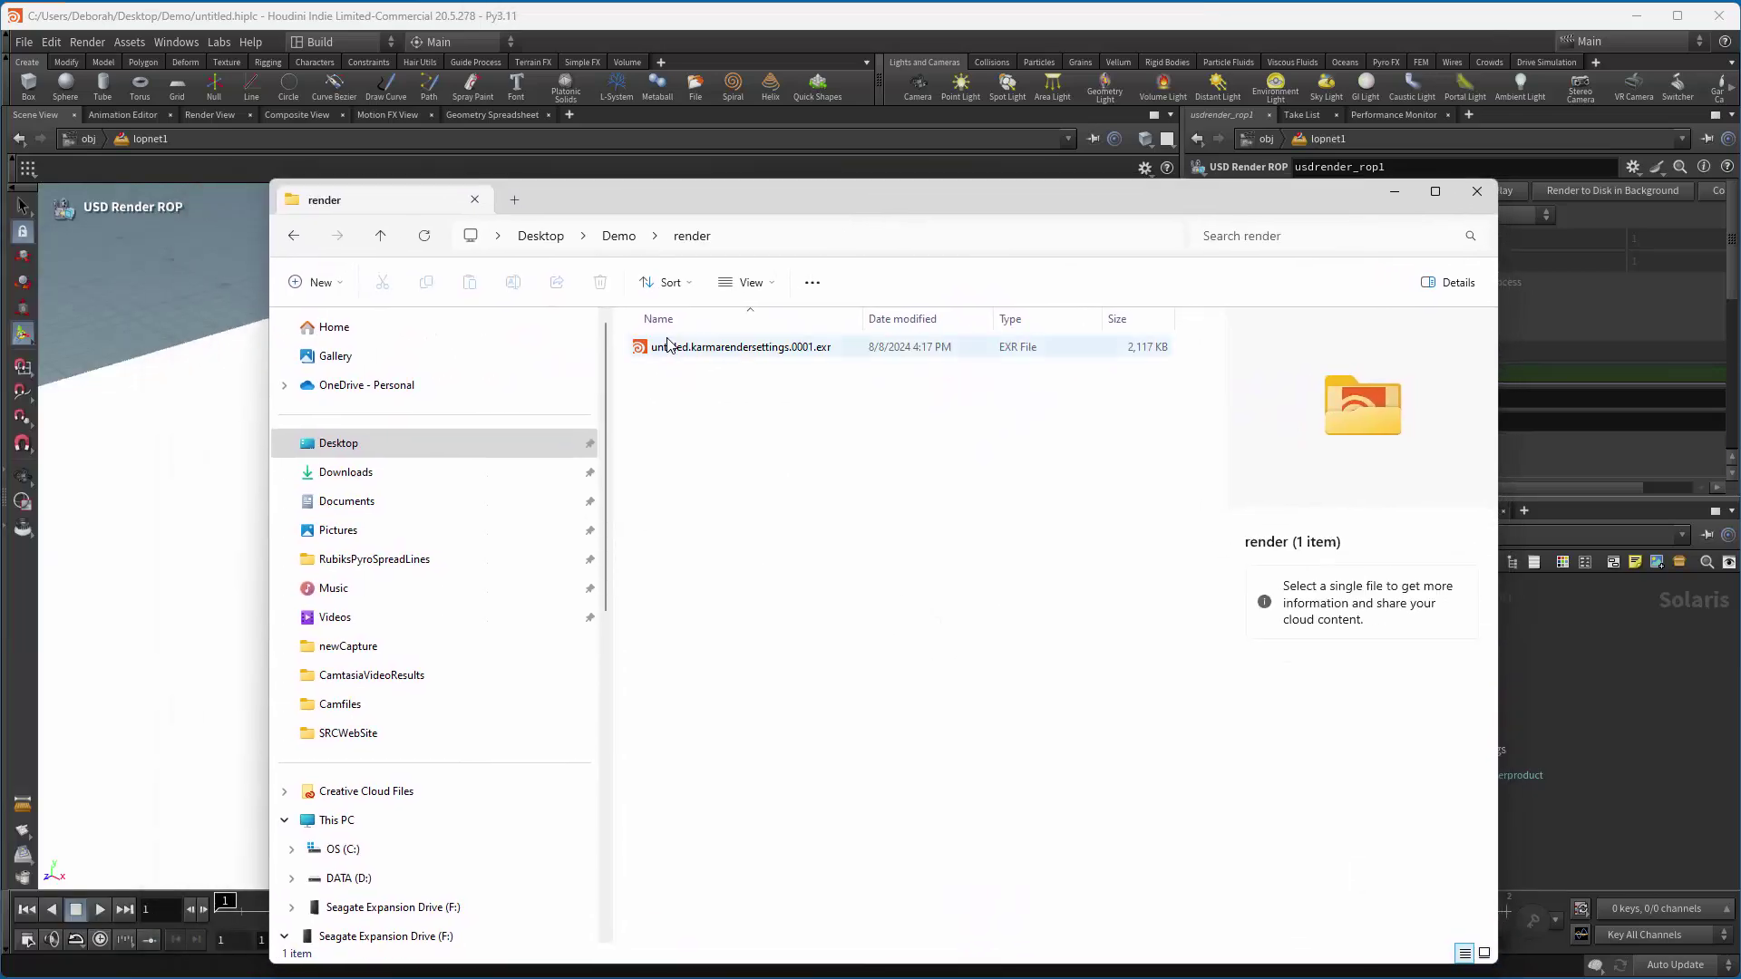
click(758, 355)
right_click(759, 356)
mouse_move(952, 436)
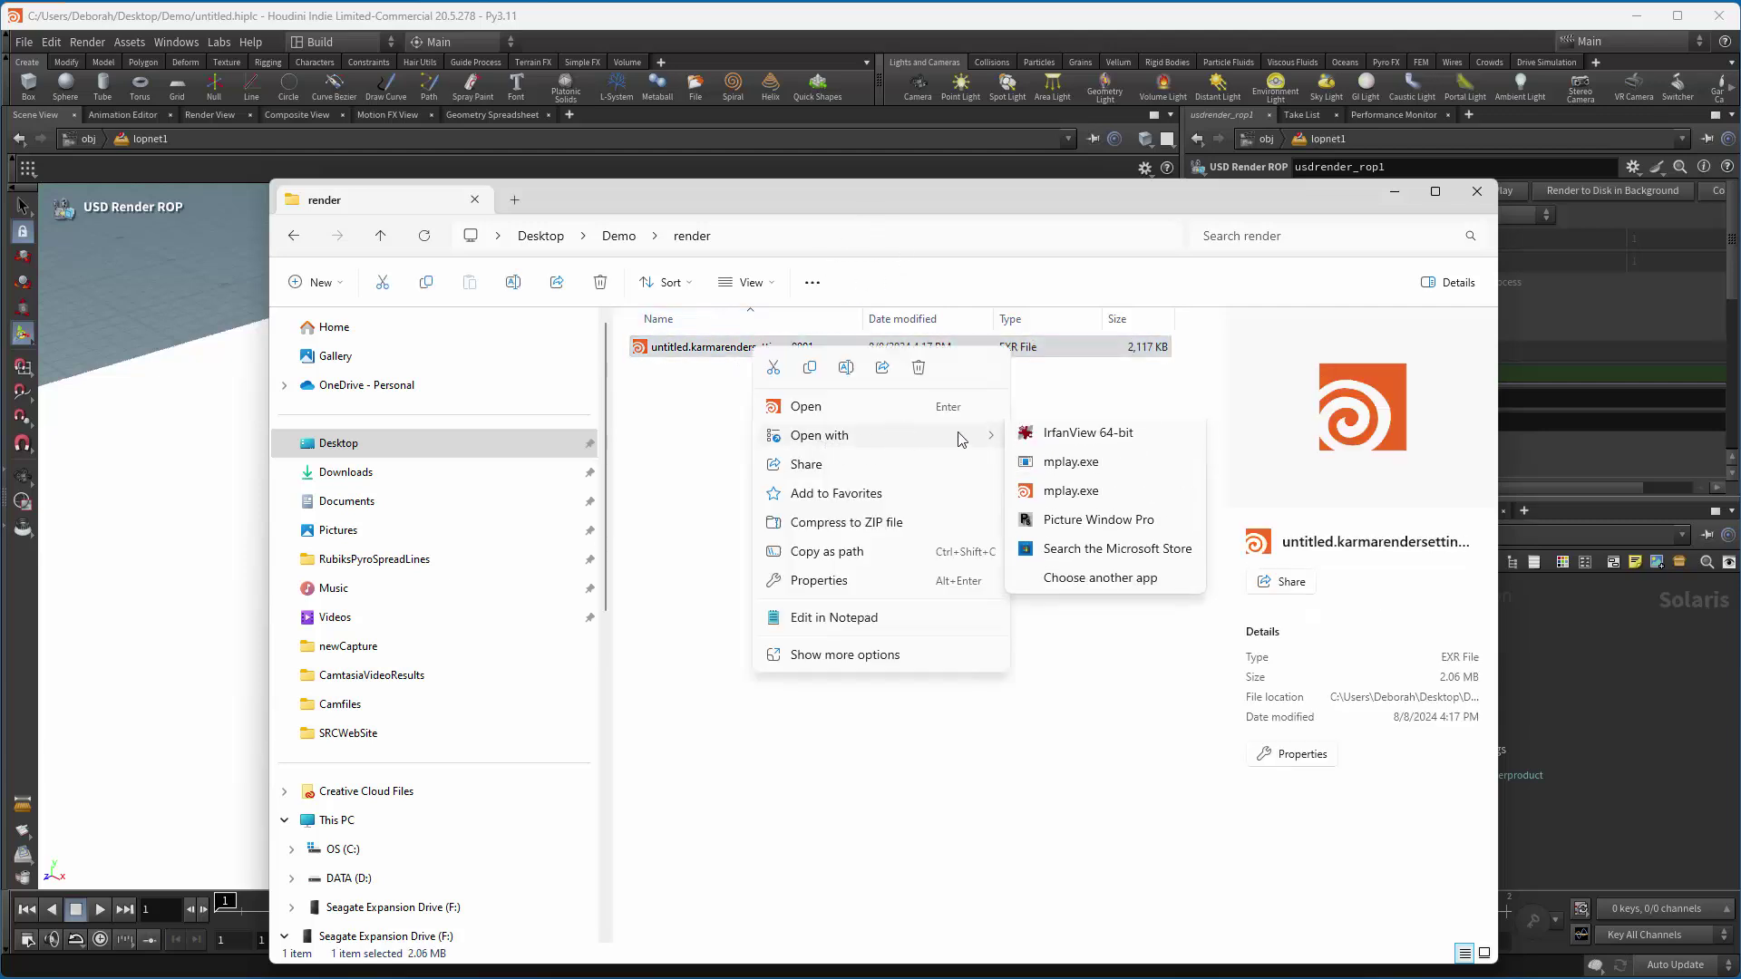
click(1061, 467)
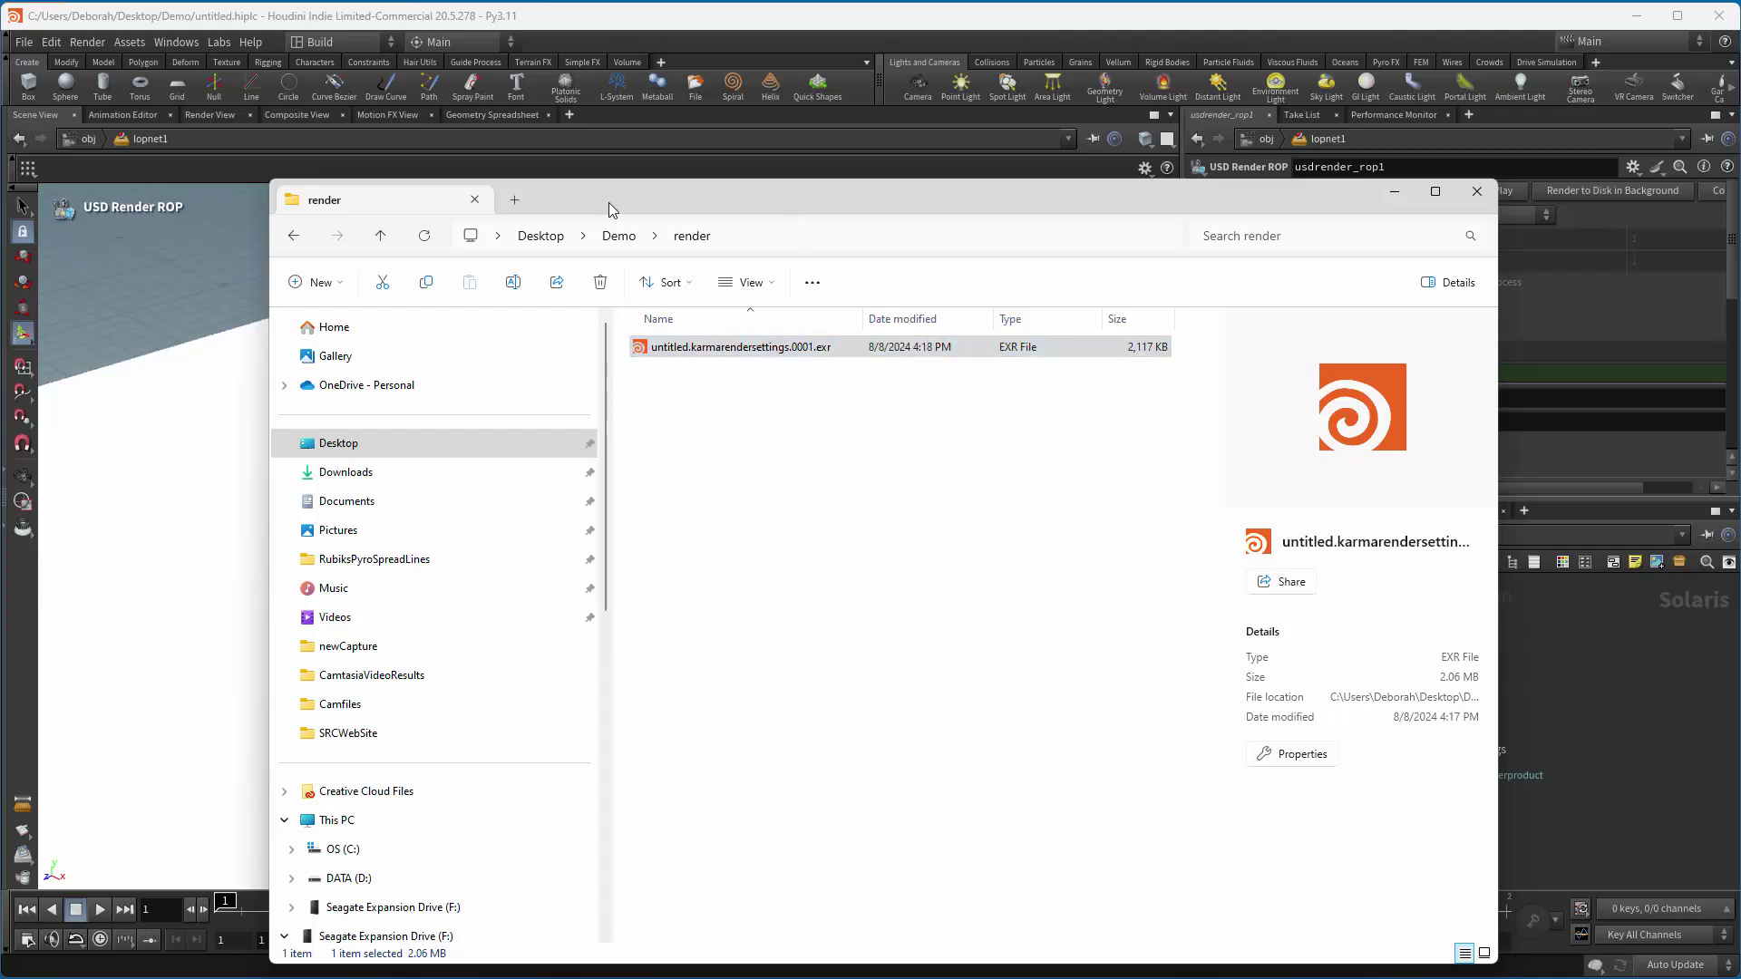
drag(646, 193, 611, 582)
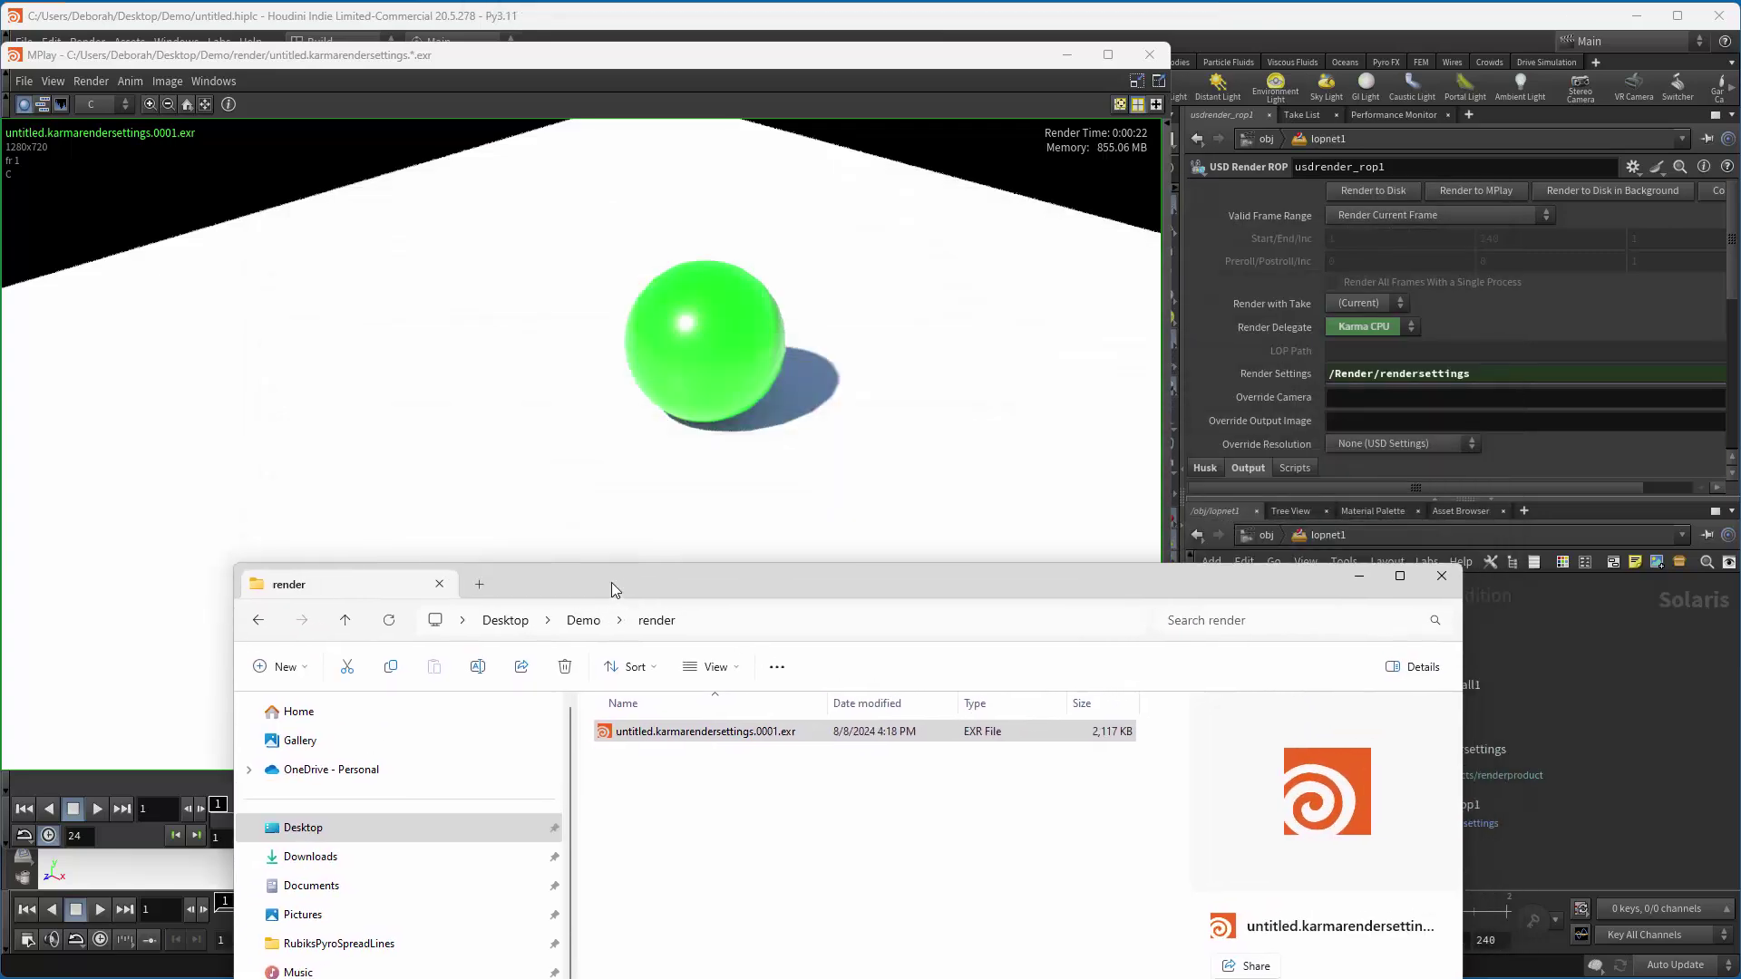
click(1150, 54)
Compare the Karma Render Settings output picture path with the rendered file's name in the render folder, and close the folder window.
drag(1054, 581, 1010, 399)
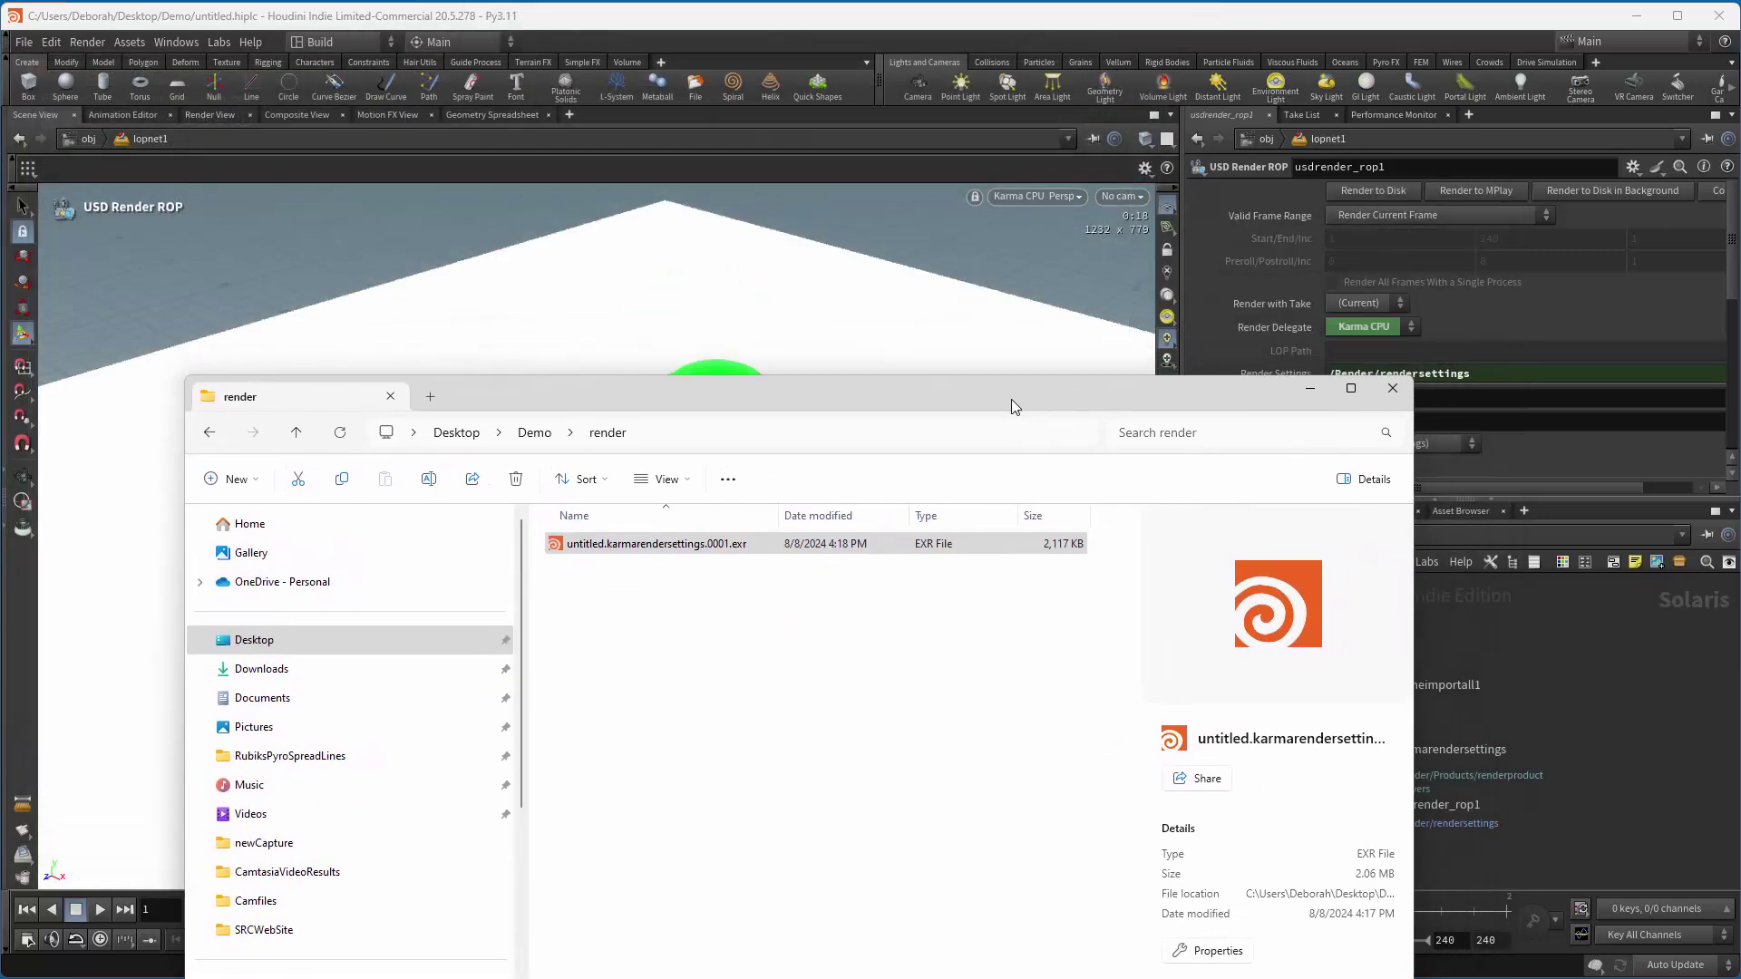
drag(1244, 389, 1103, 326)
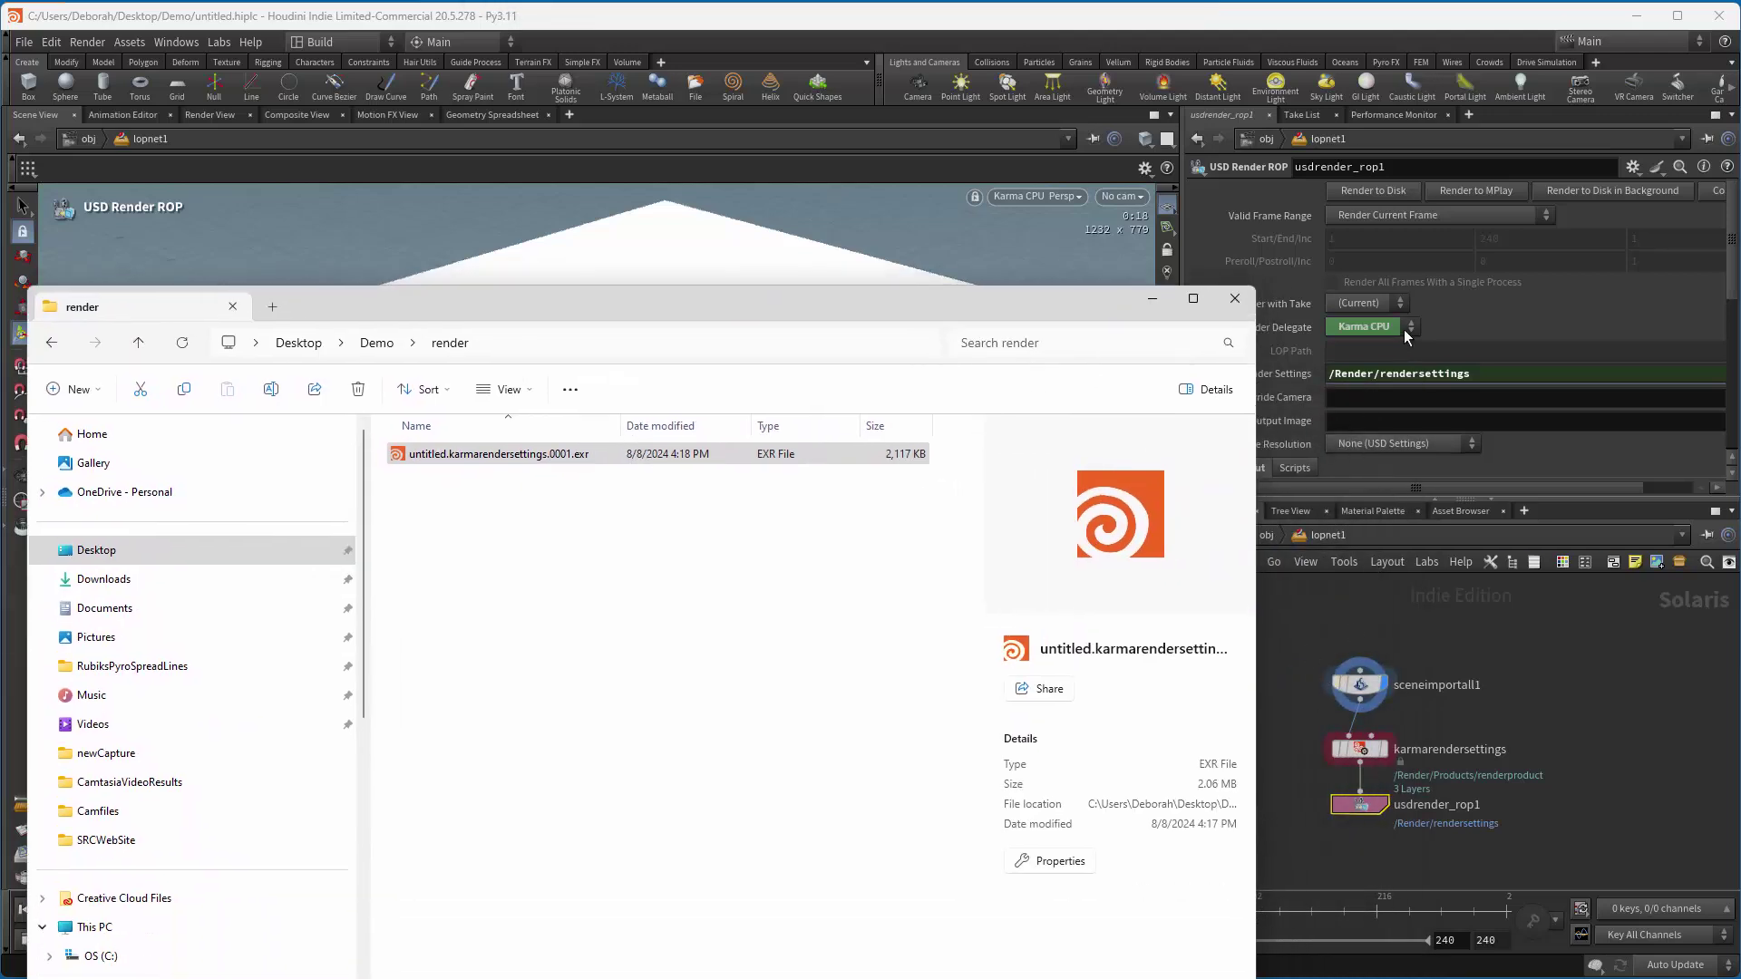
scroll(1406, 337, down, 1)
drag(1039, 310, 939, 305)
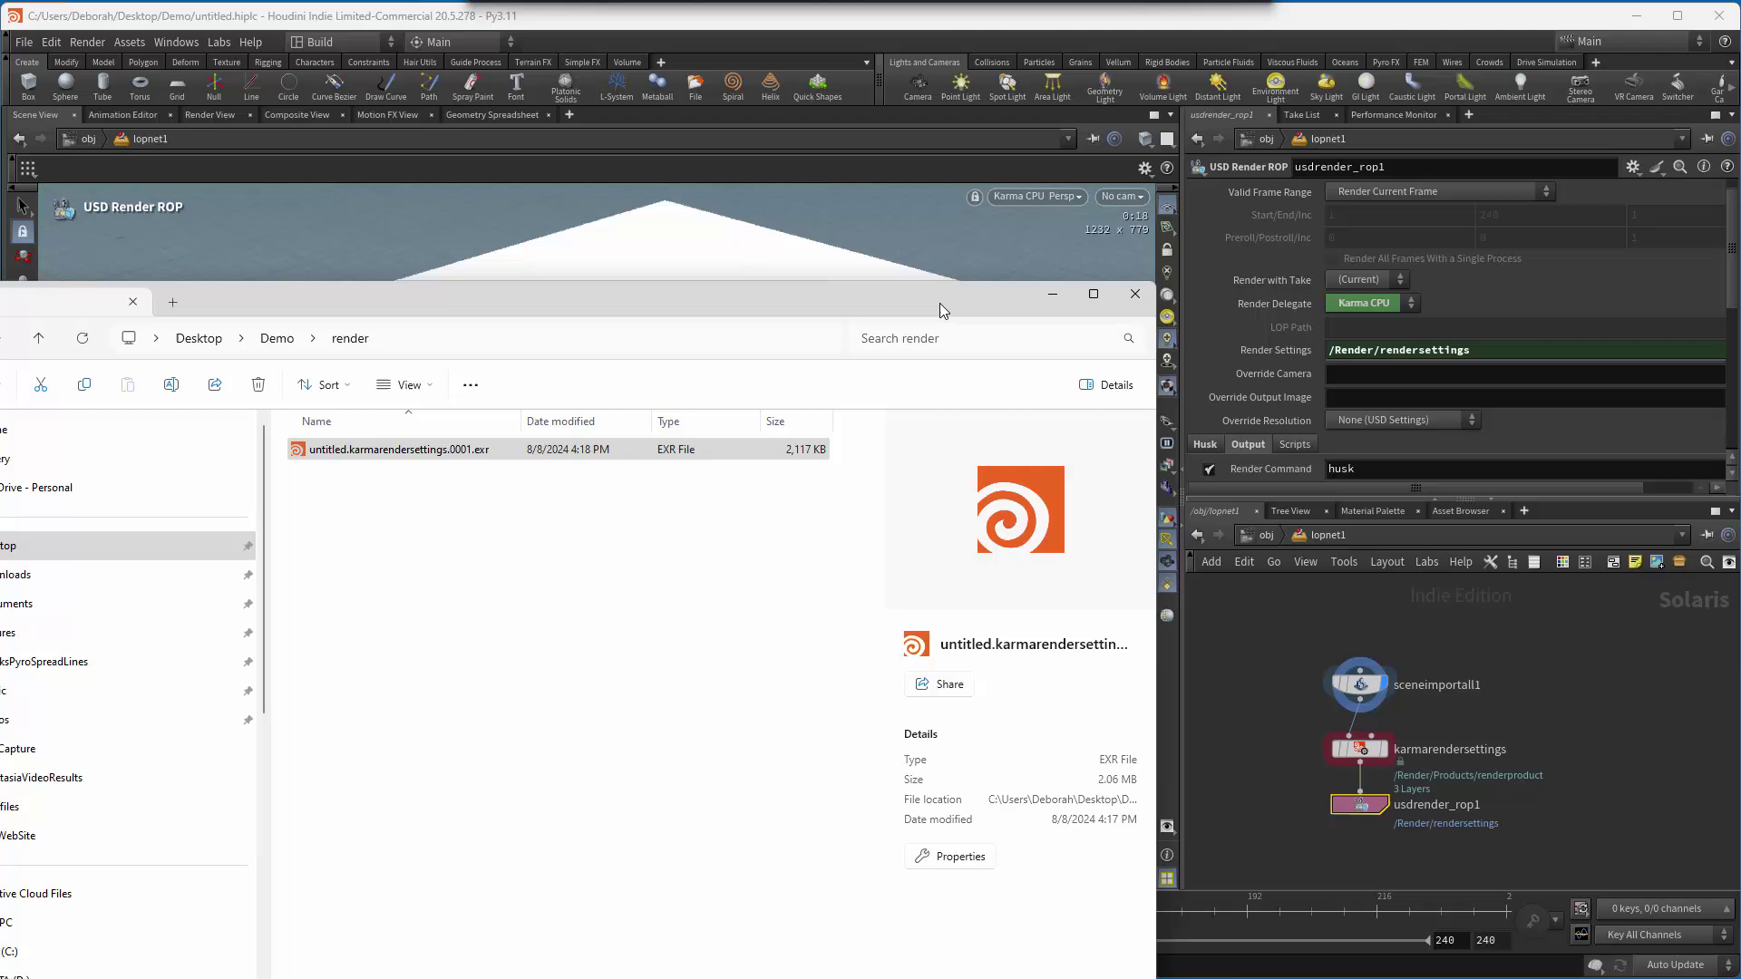
click(1359, 748)
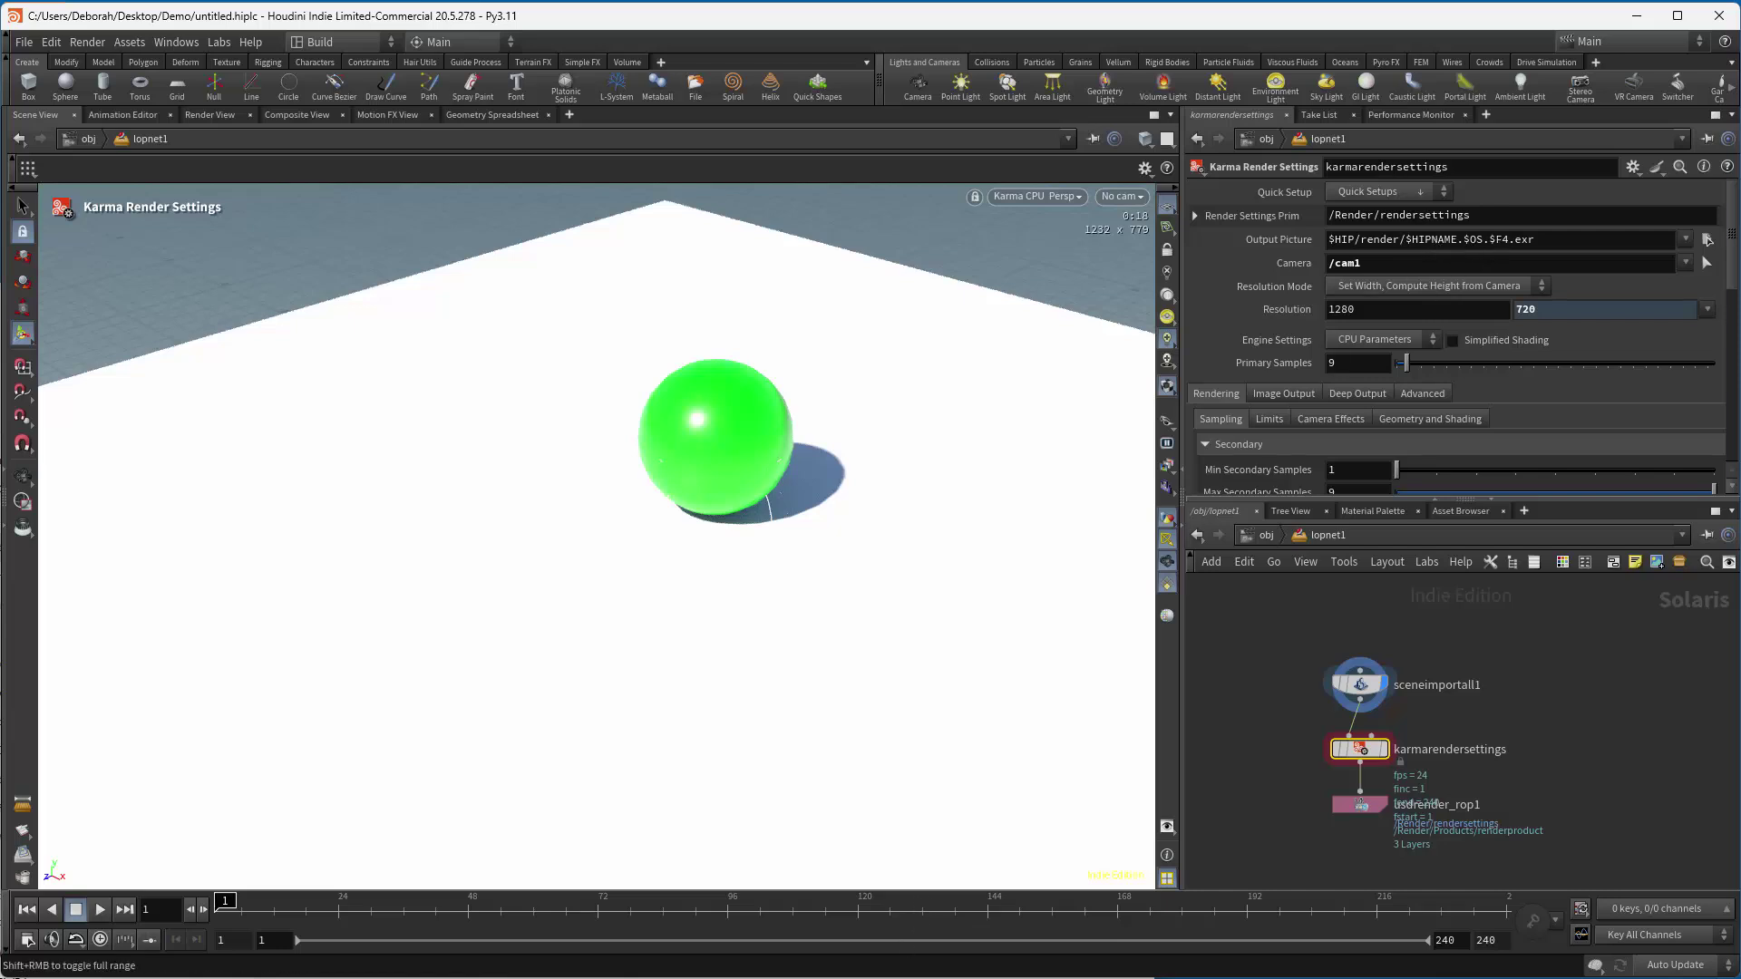
key(alt+Tab)
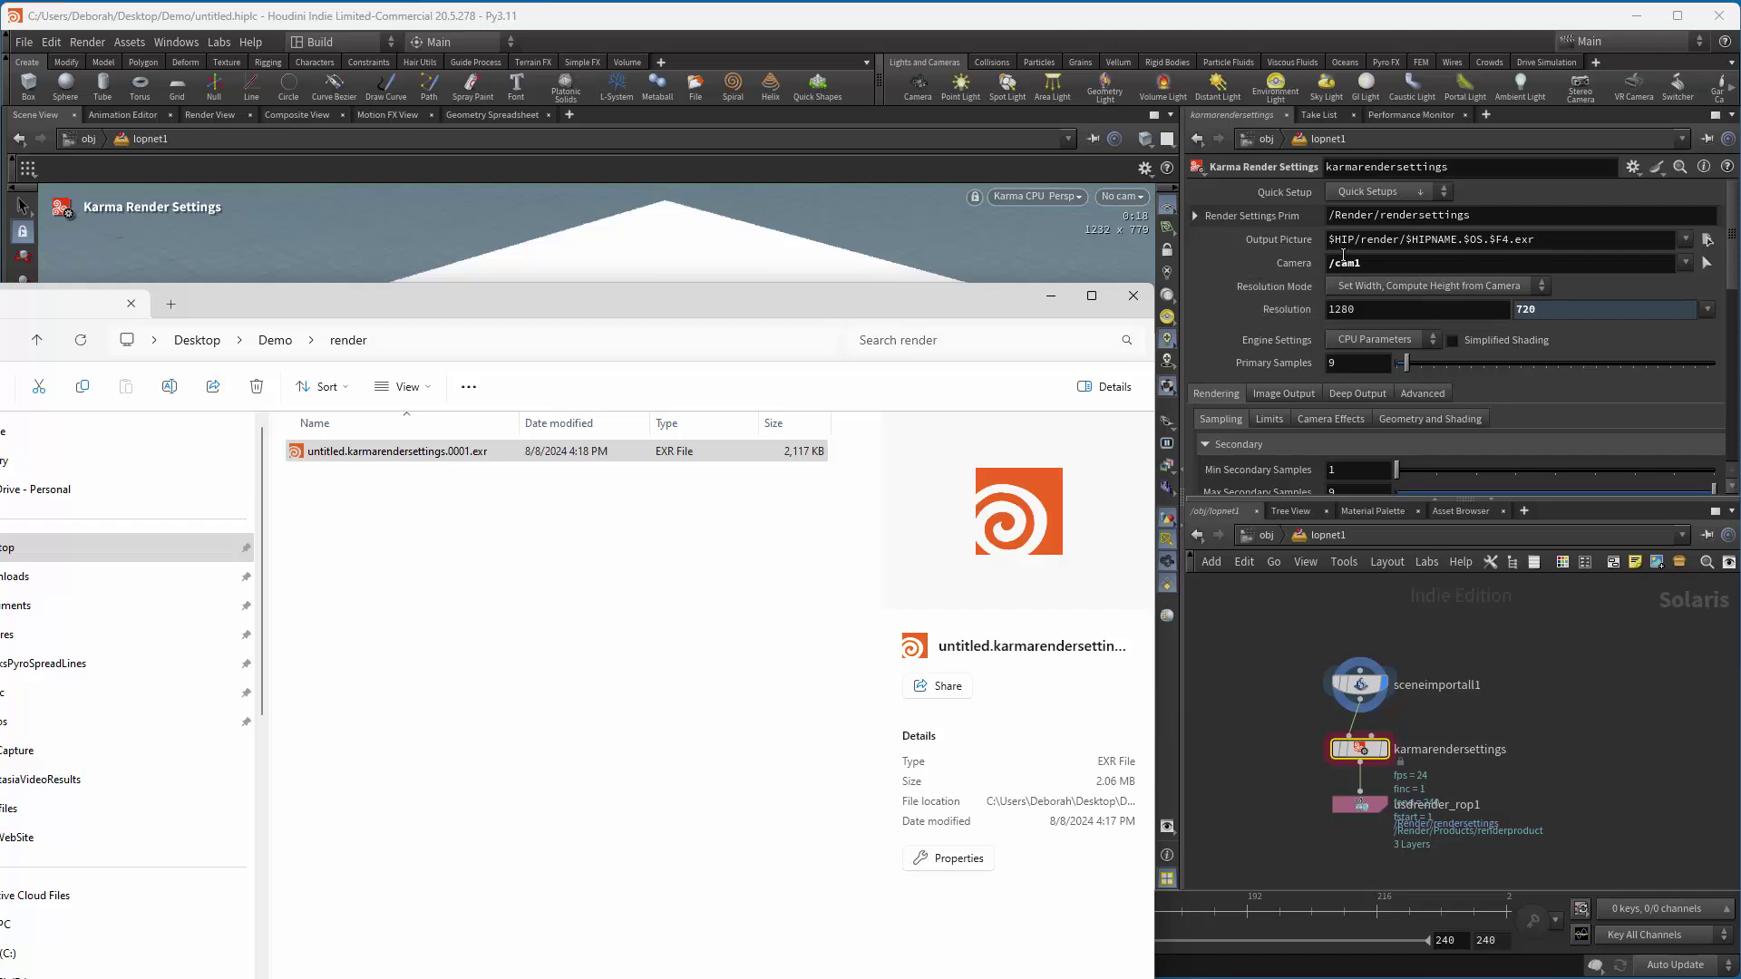
click(400, 453)
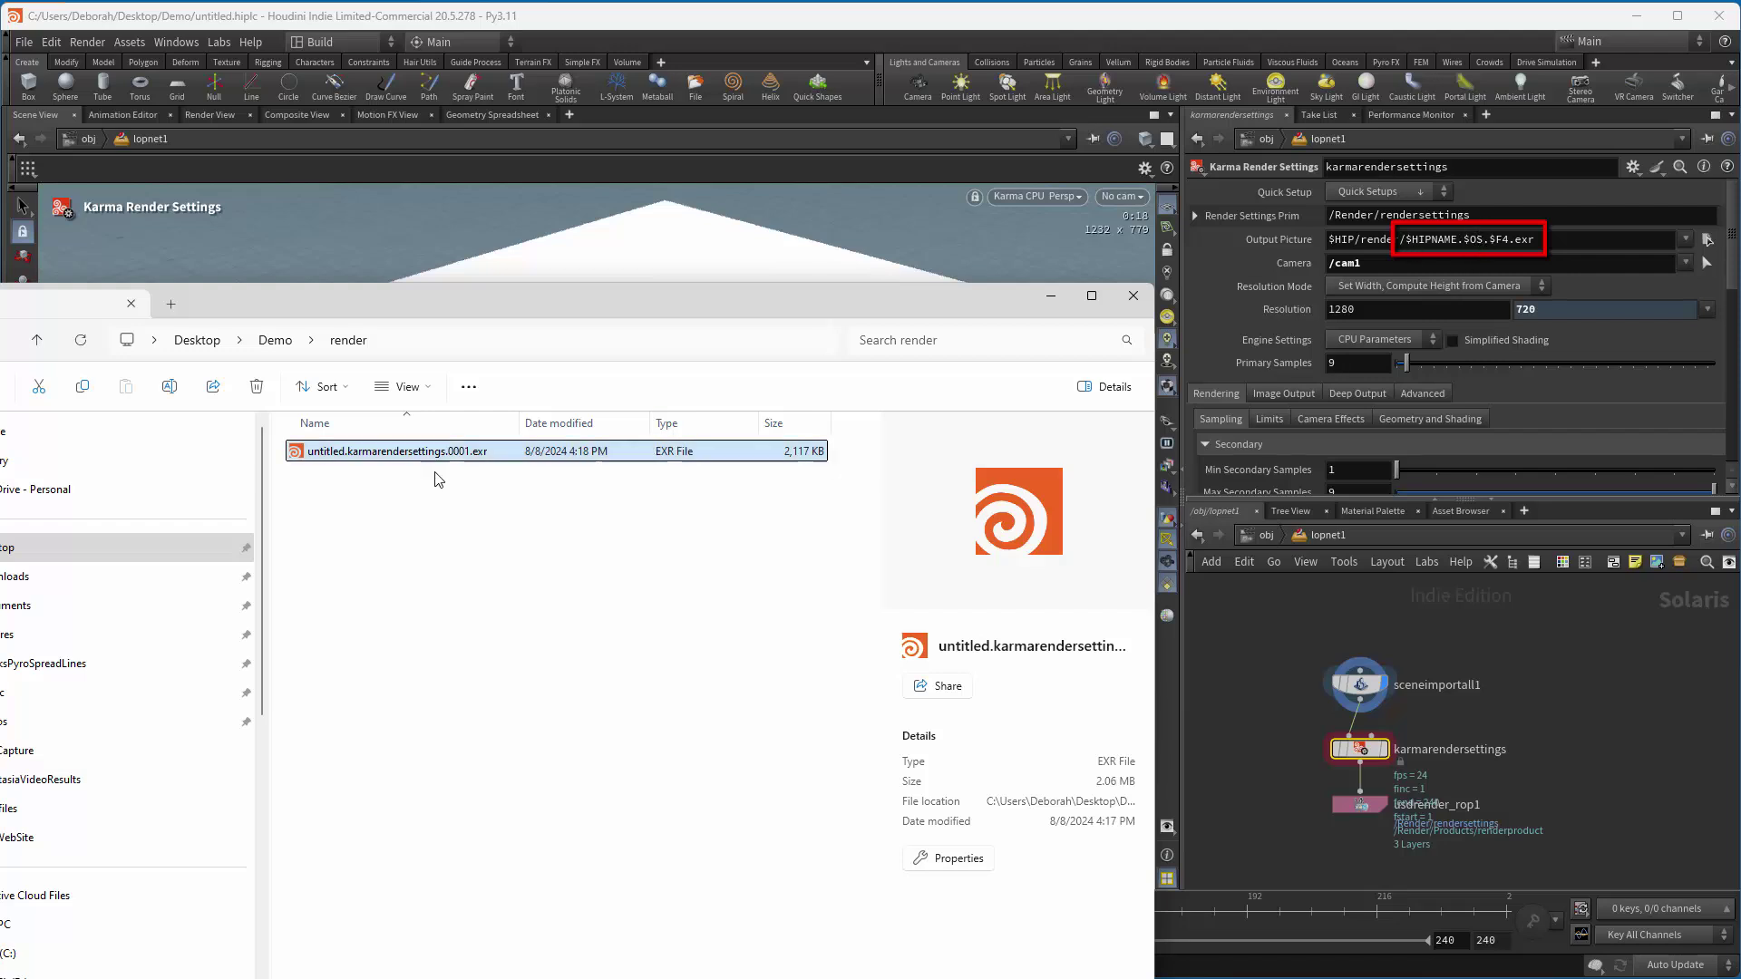
click(458, 460)
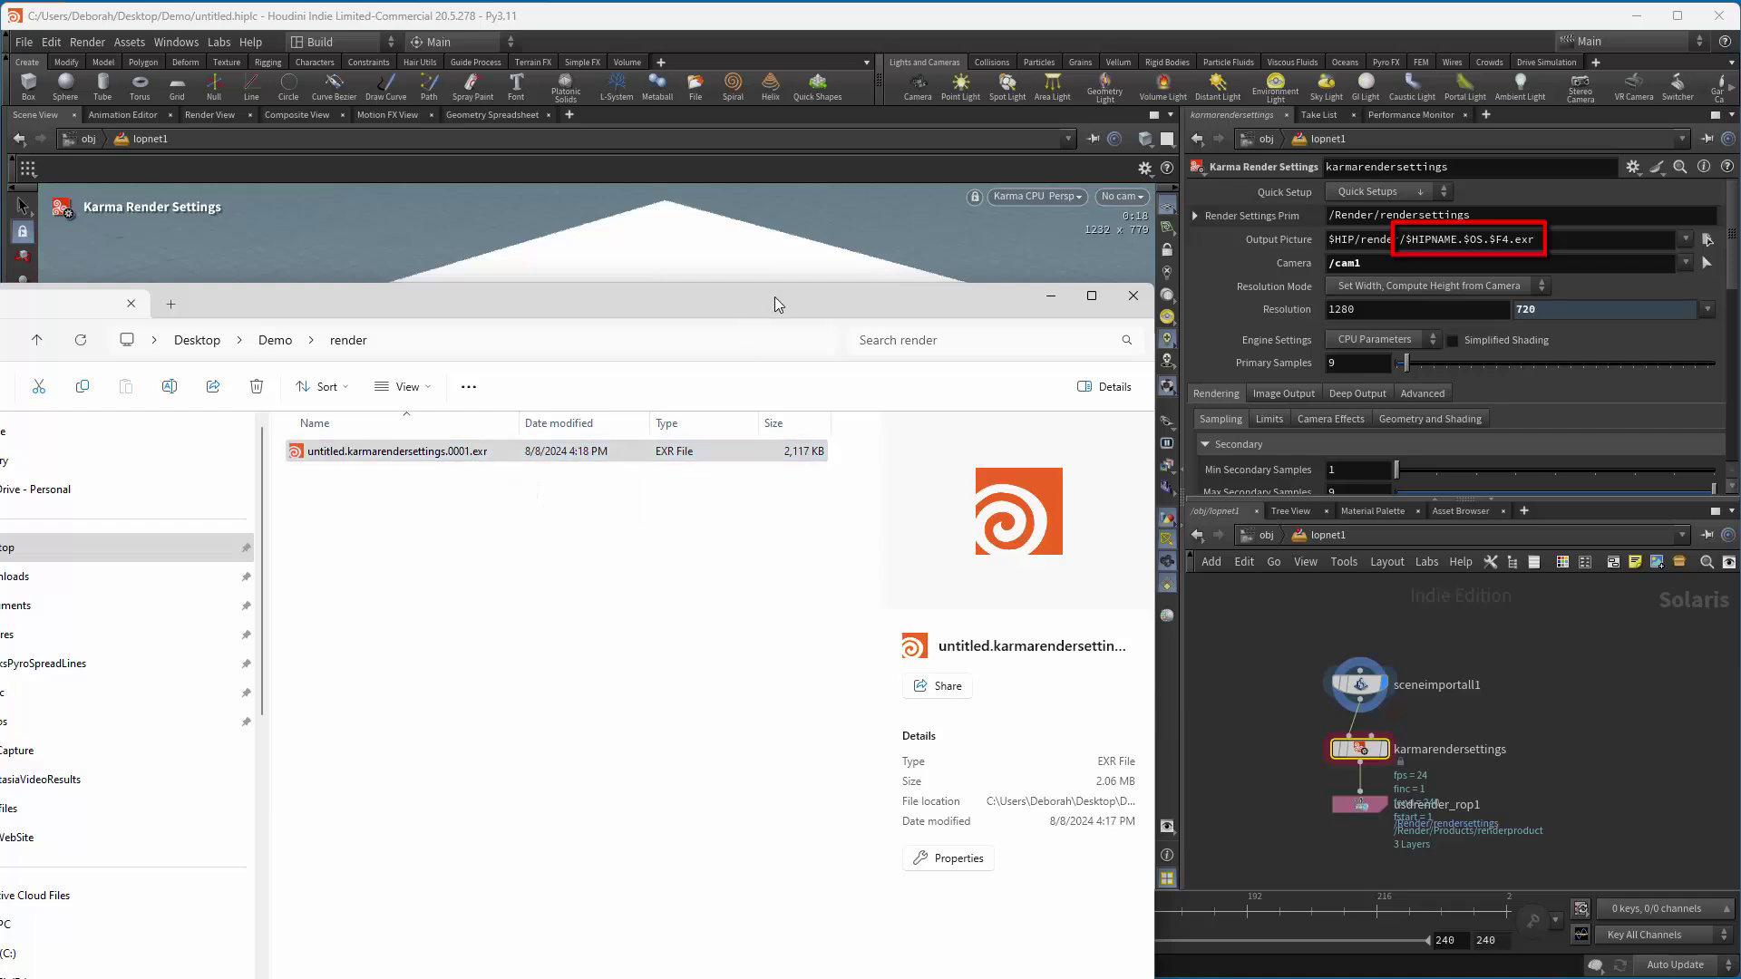
drag(778, 284, 1039, 343)
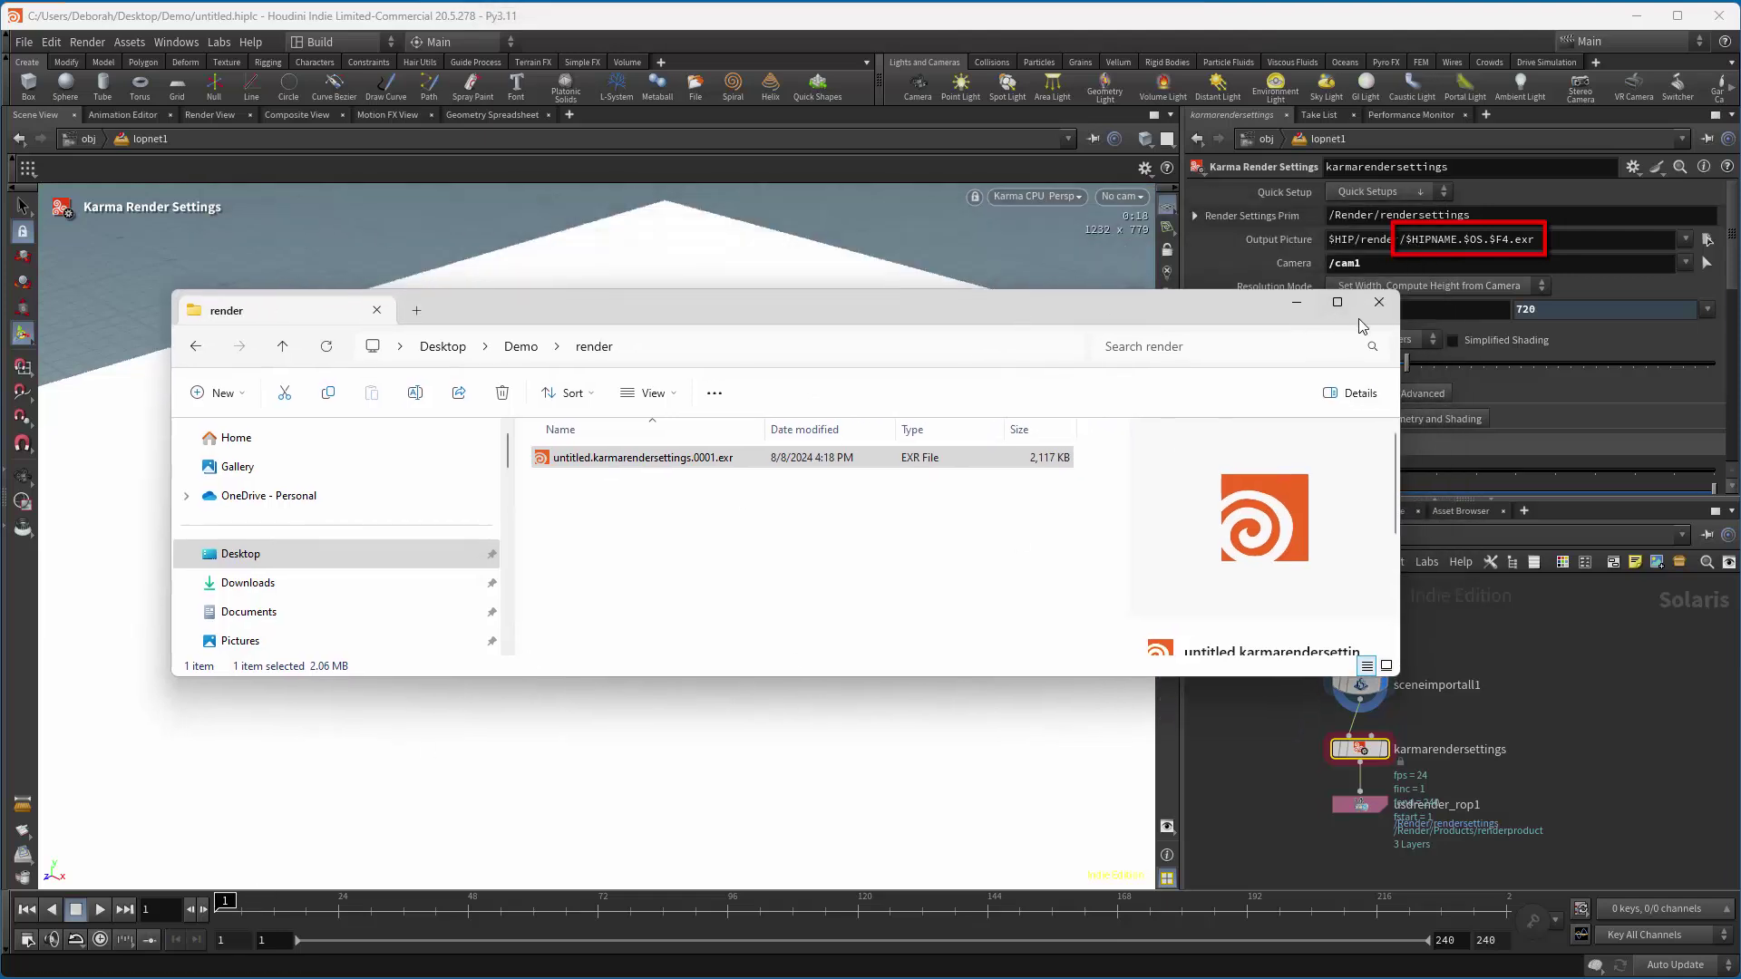
click(1380, 302)
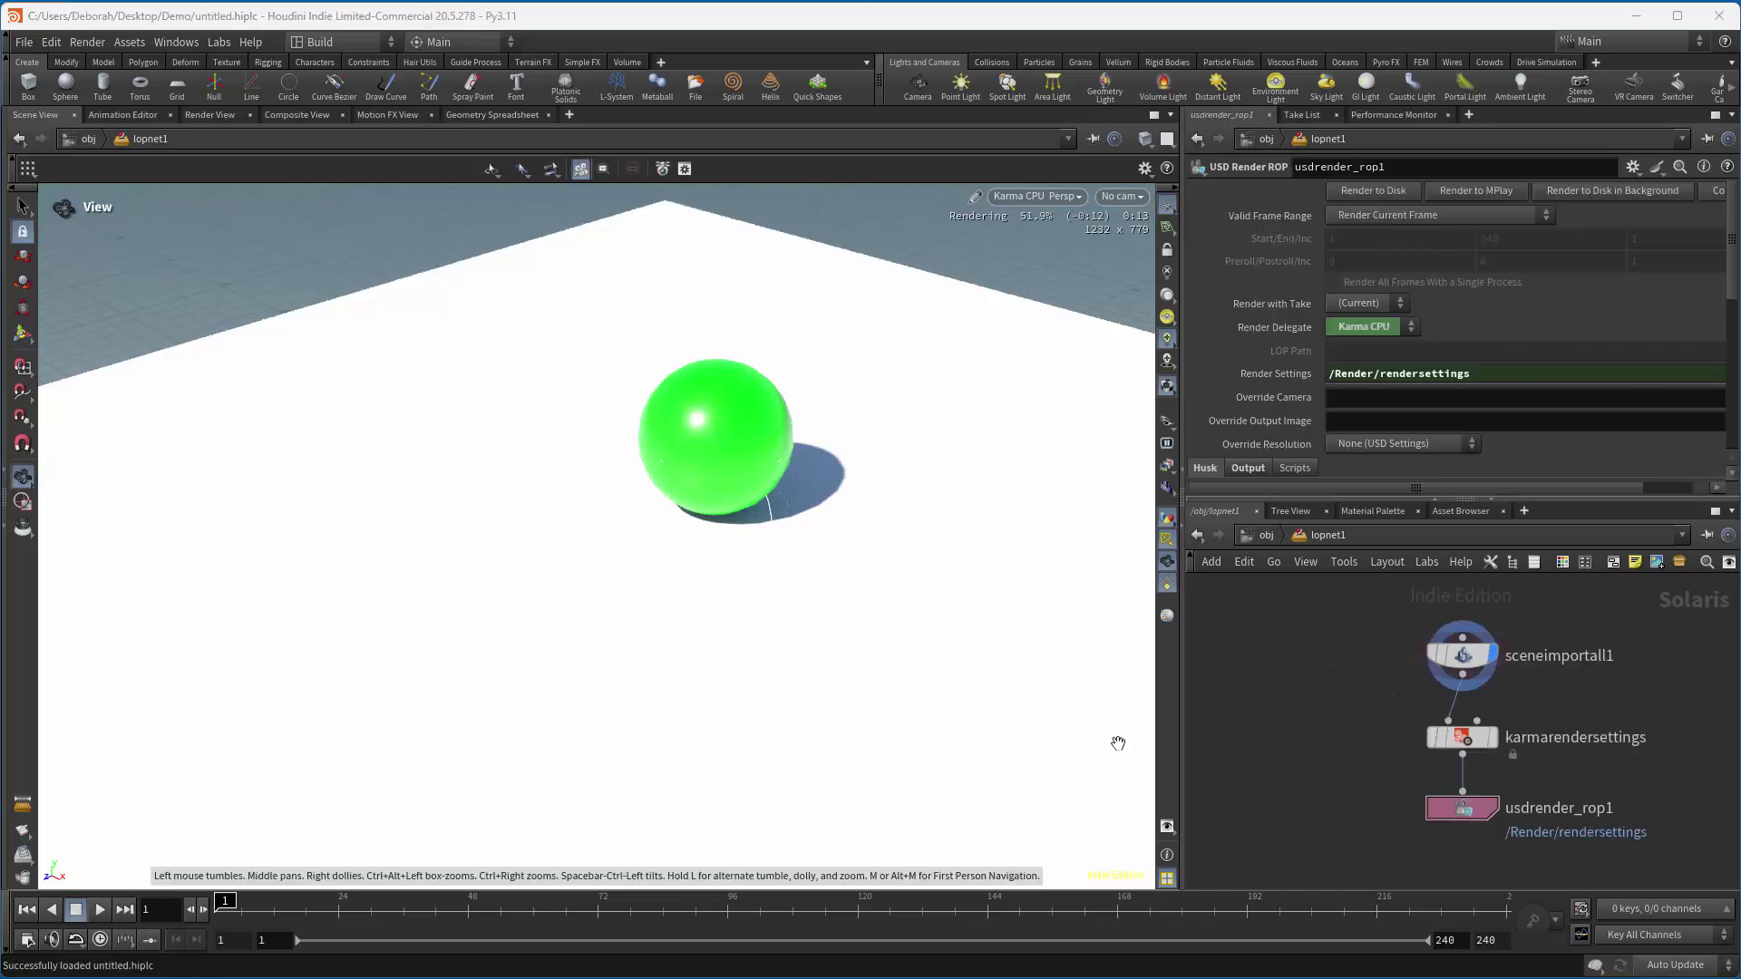
Return to the object level, align the lopnet1 node directly below the demo node and re-enter it.
click(1264, 536)
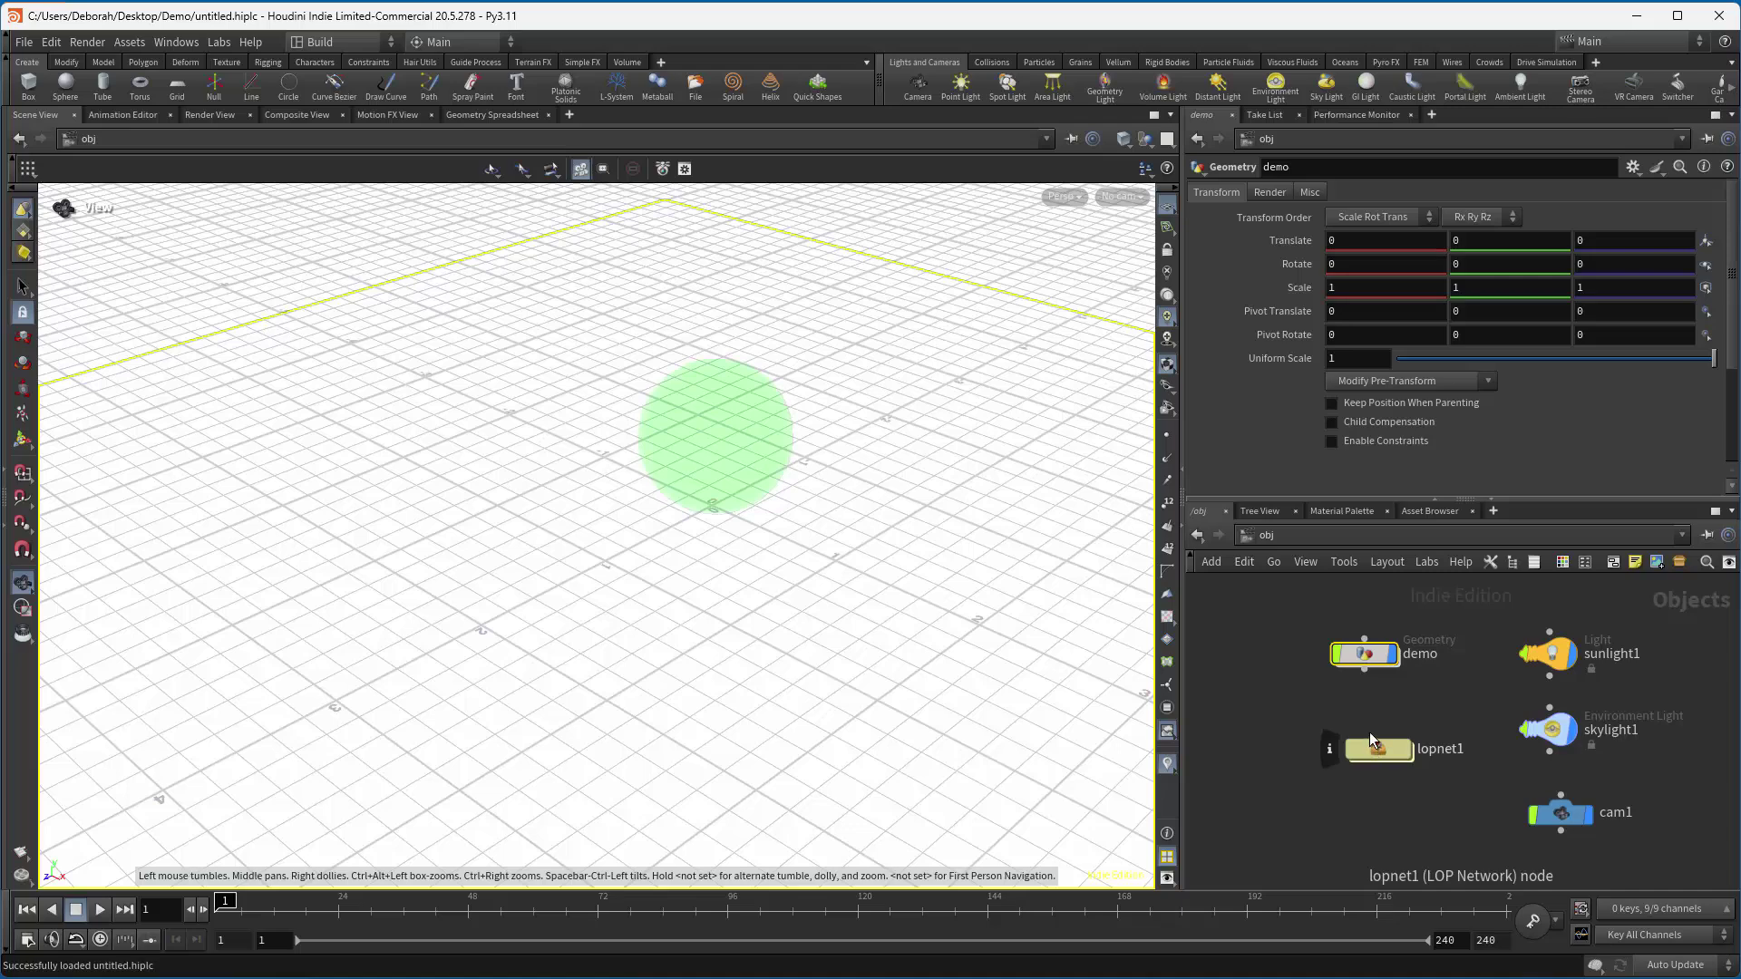
drag(1369, 738, 1356, 712)
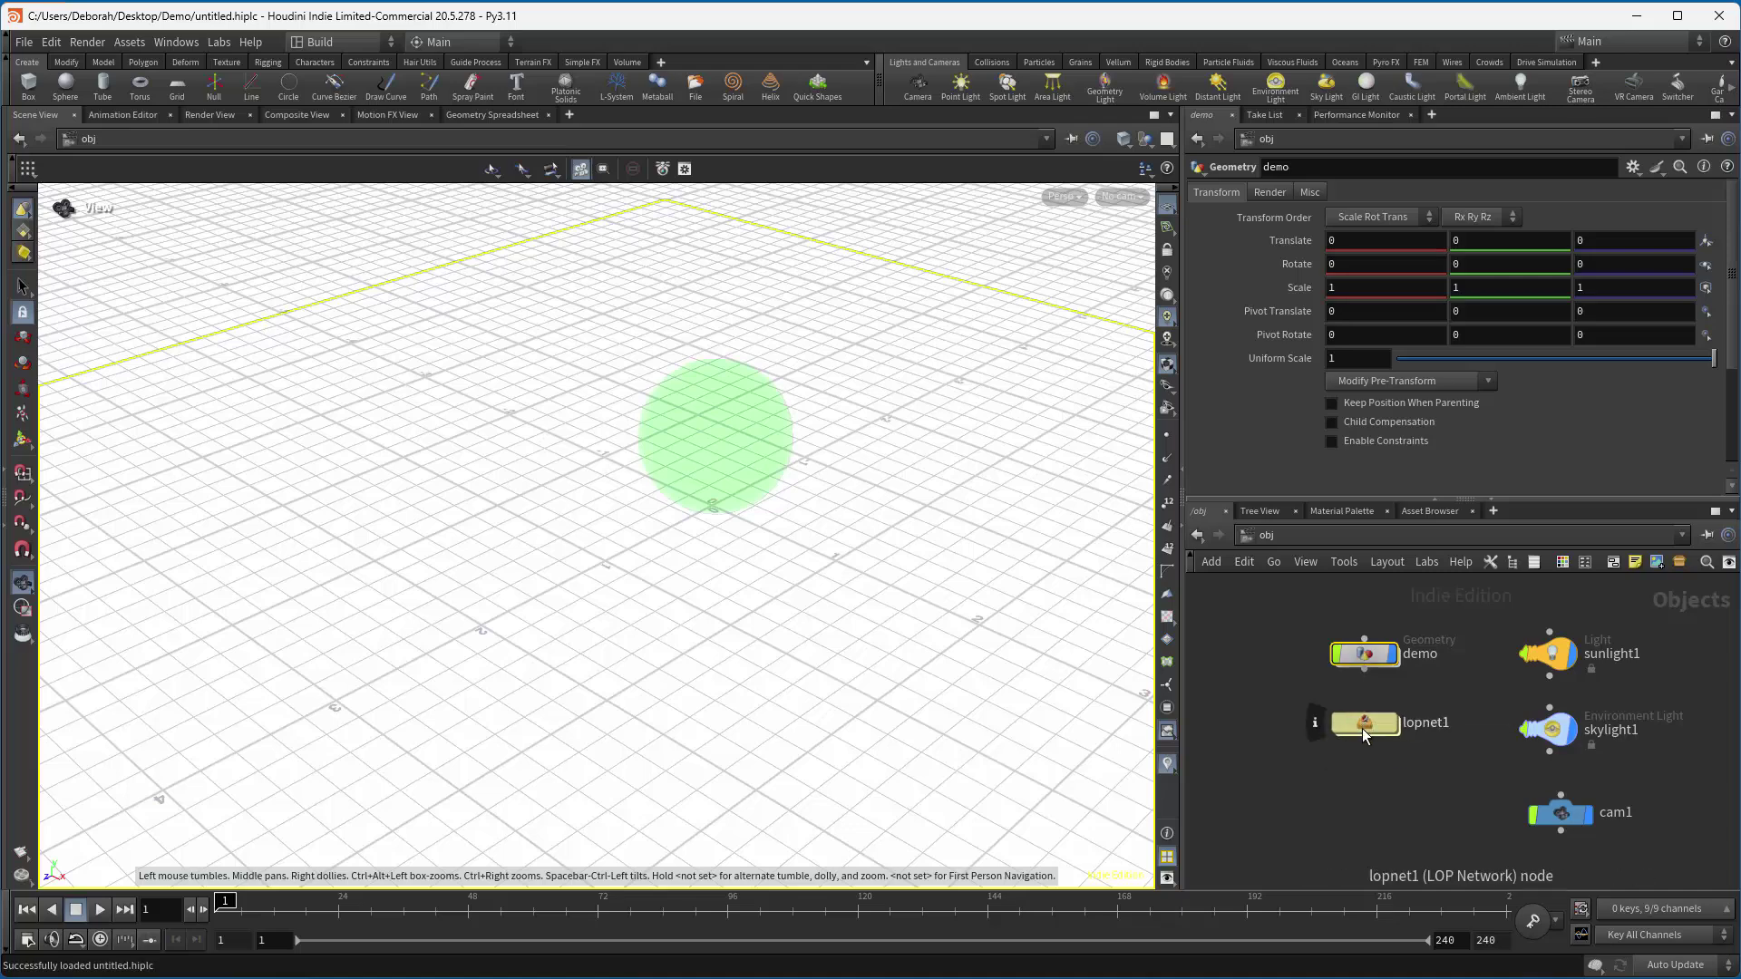
double_click(1363, 725)
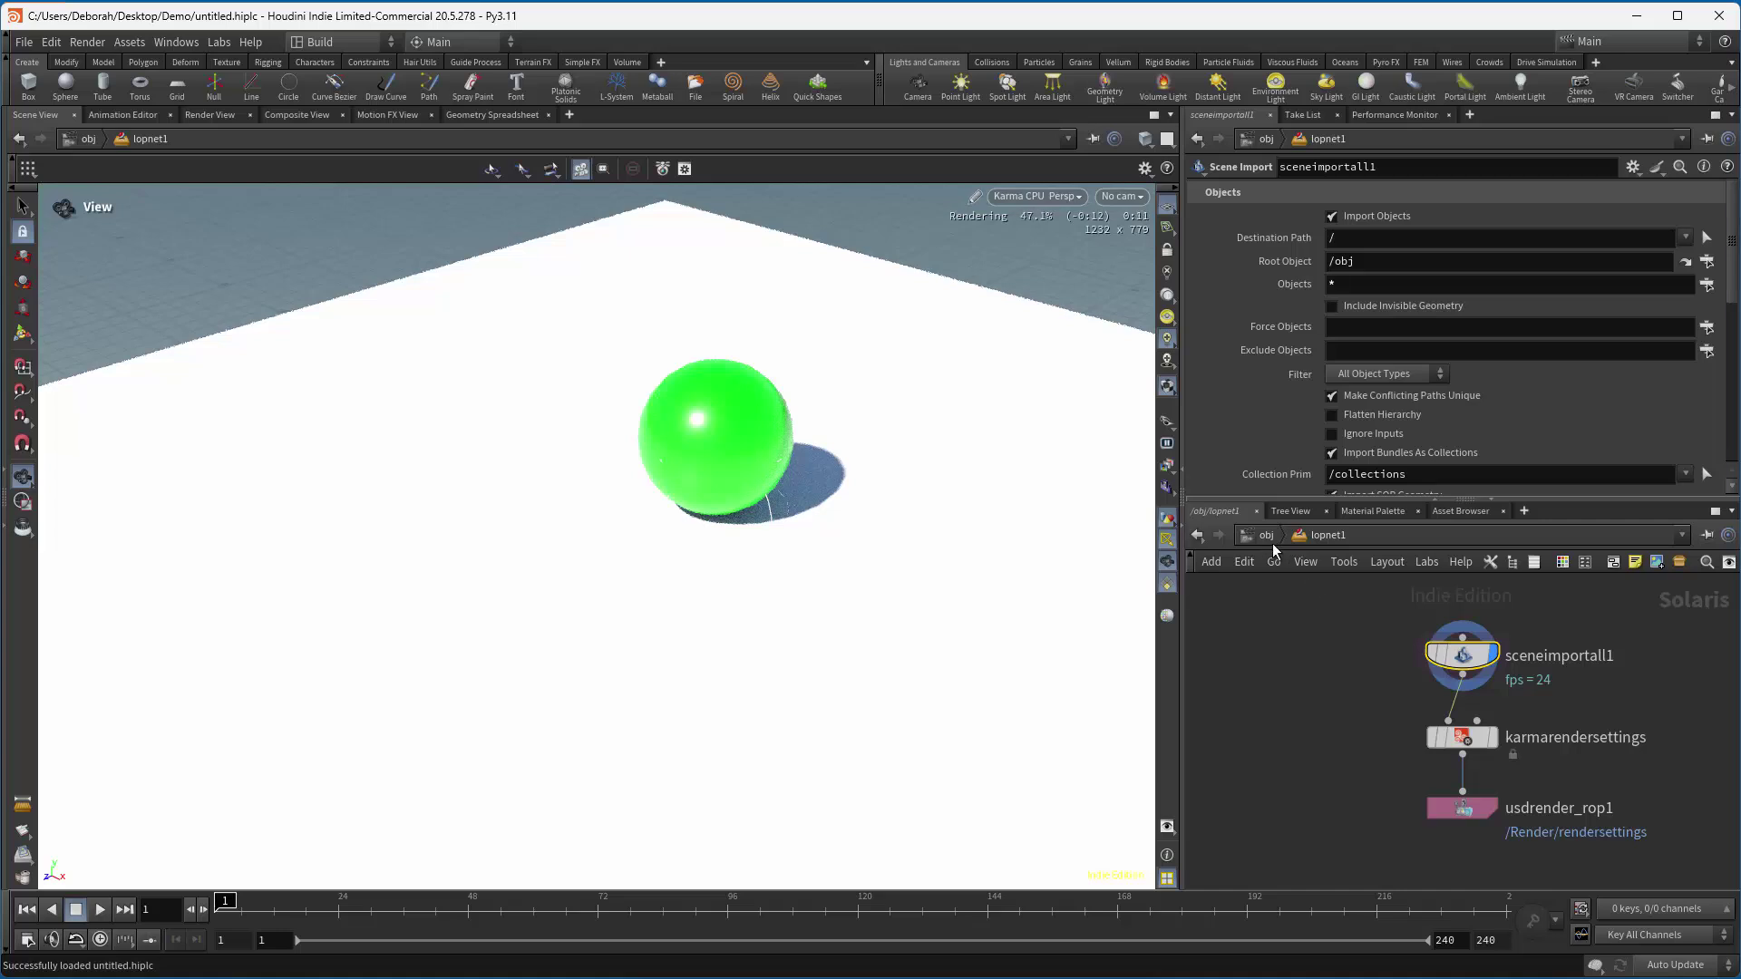
Switch the desktop layout from Build to Solaris, showing the stage network.
click(329, 42)
click(352, 223)
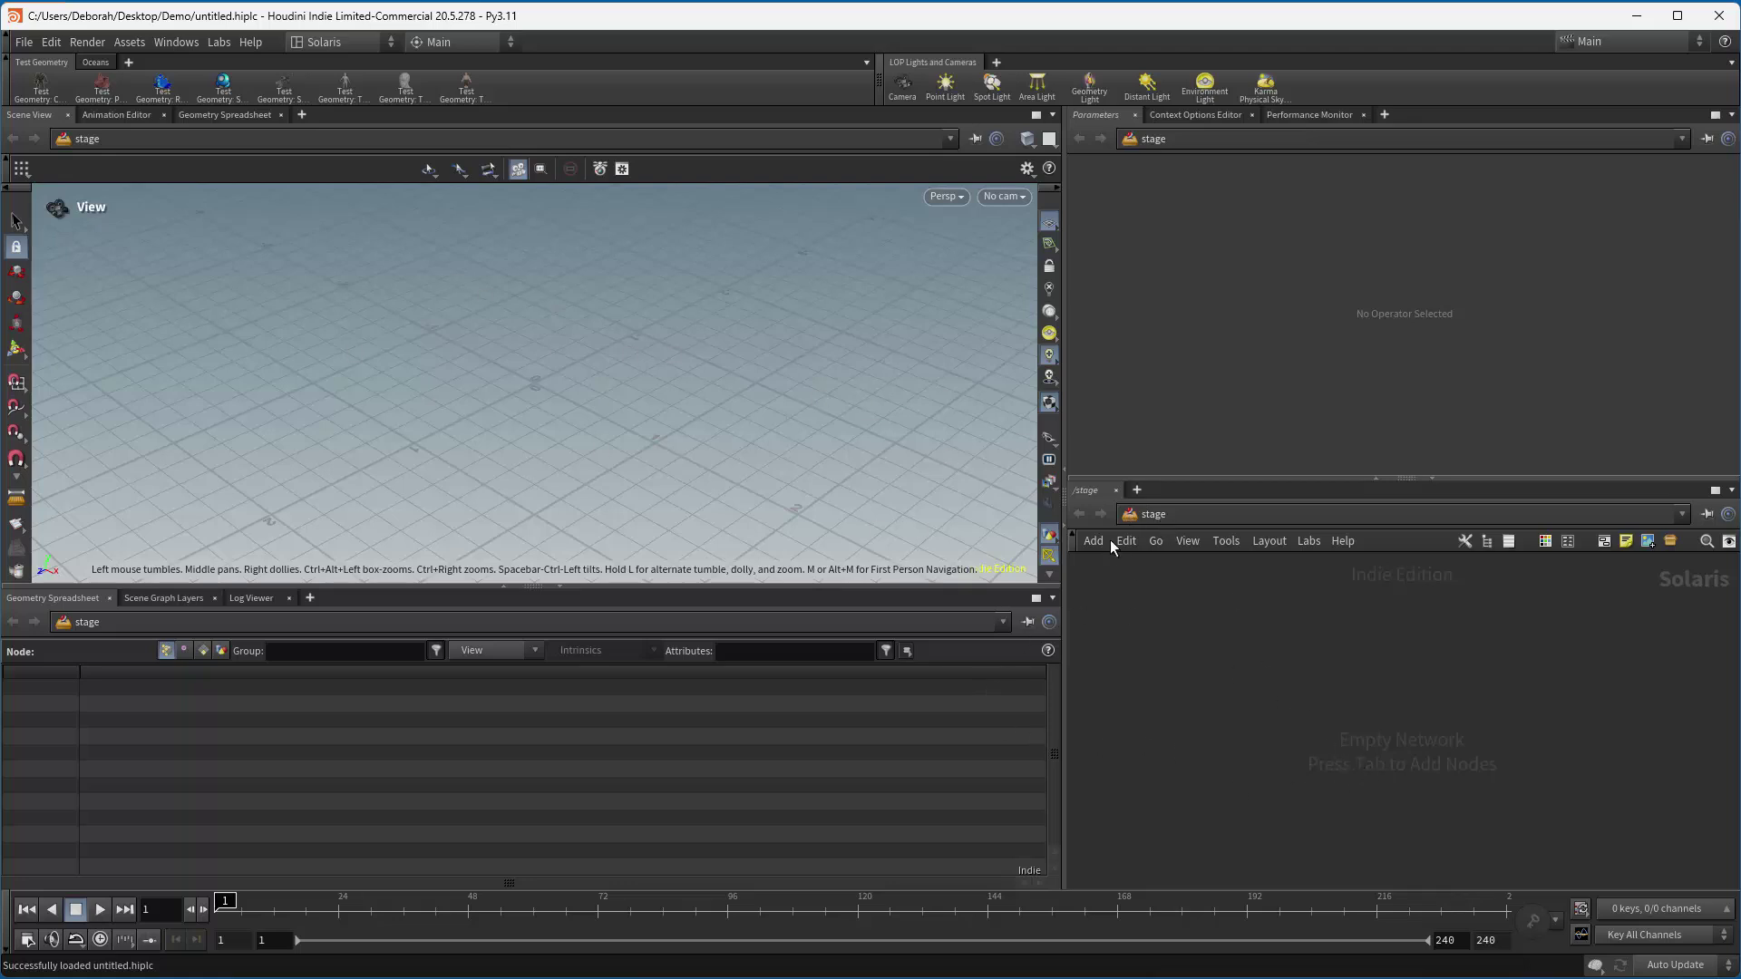
Switch the network view to the obj level holding lopnet1, and return to the stage network.
click(1153, 515)
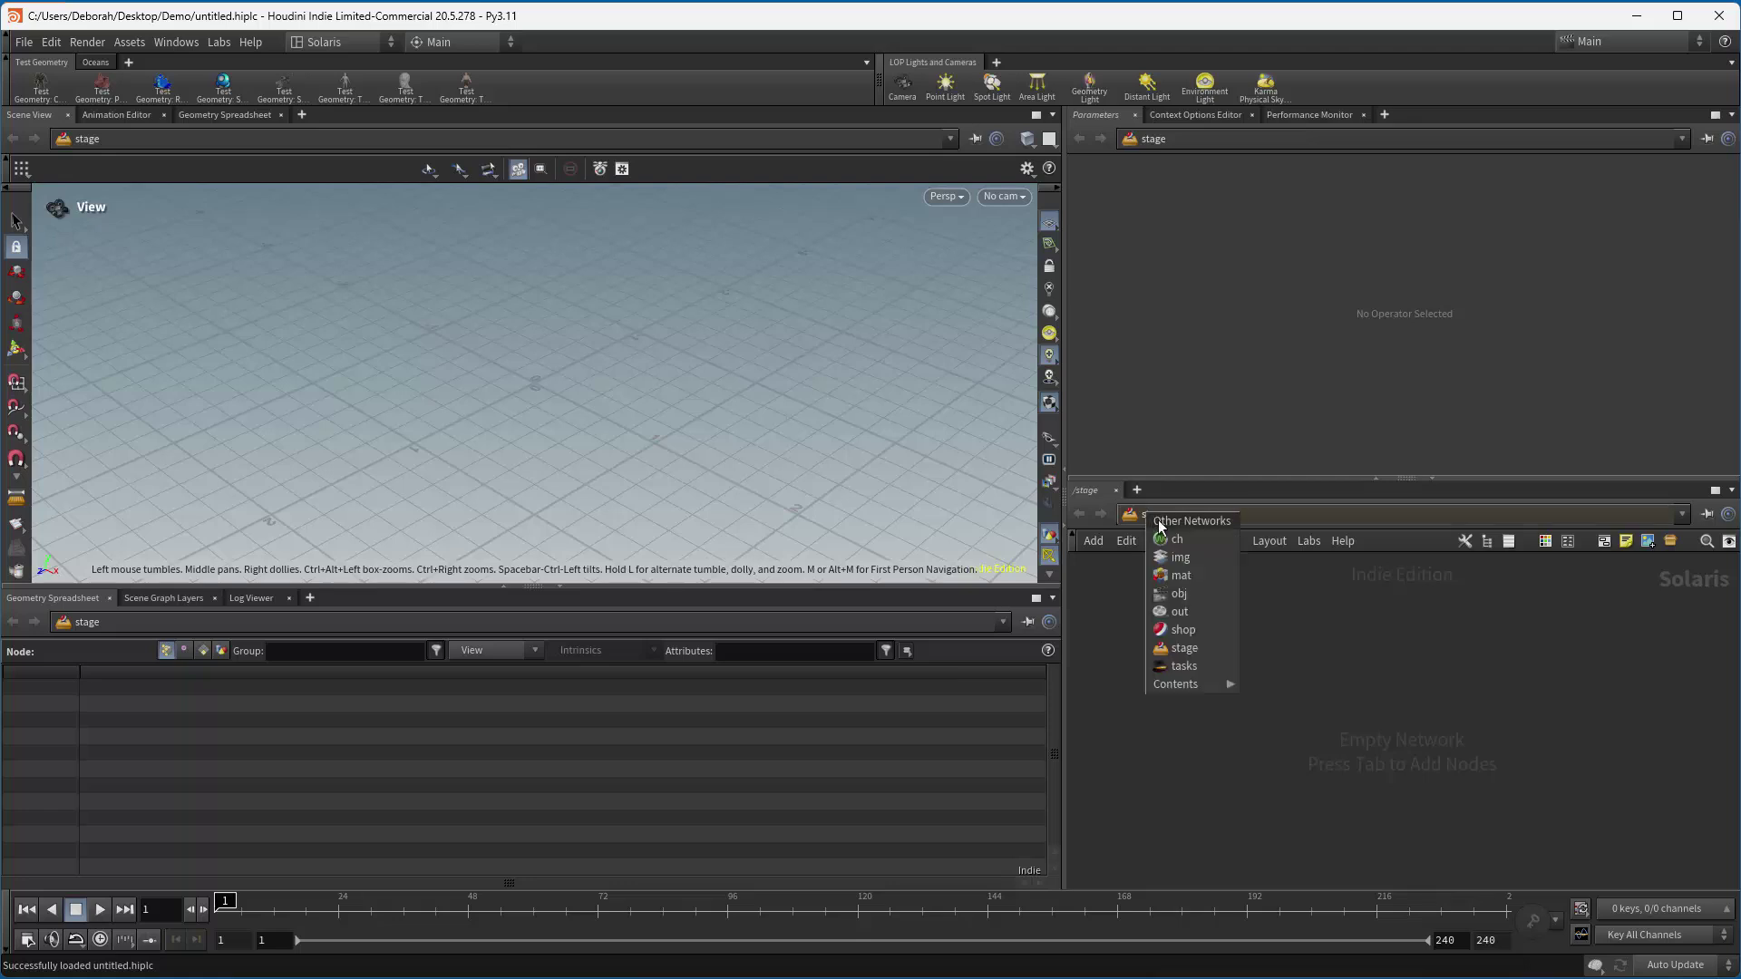
click(1180, 594)
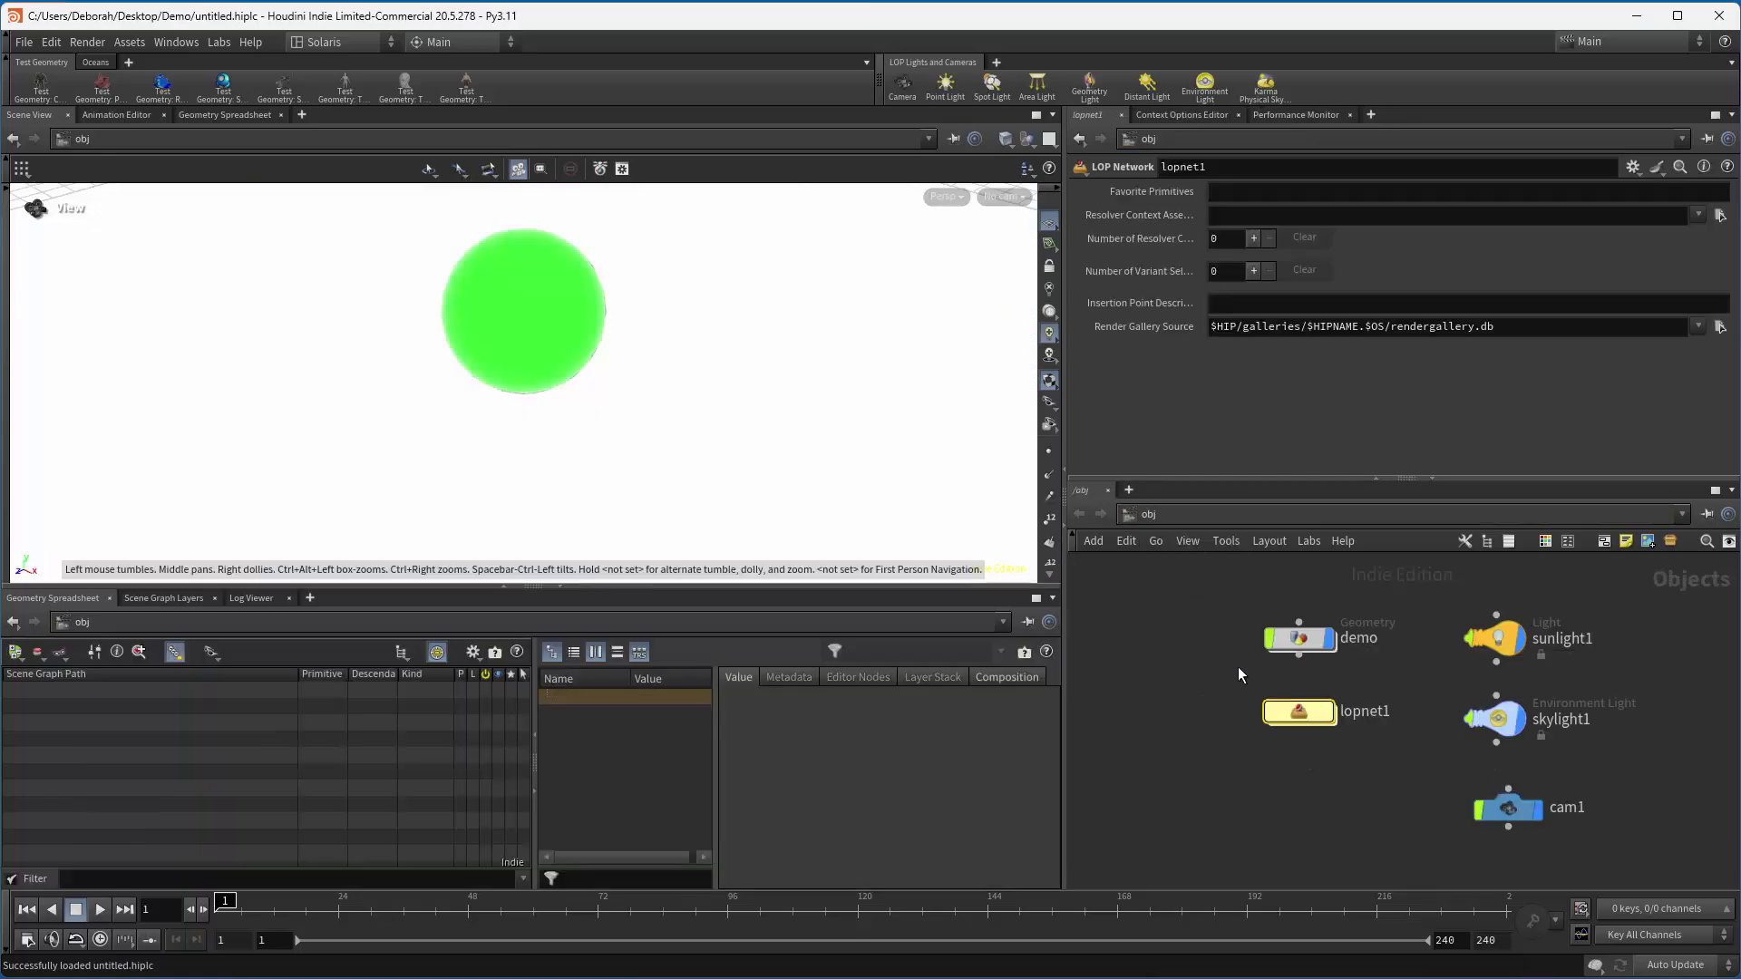
click(1183, 515)
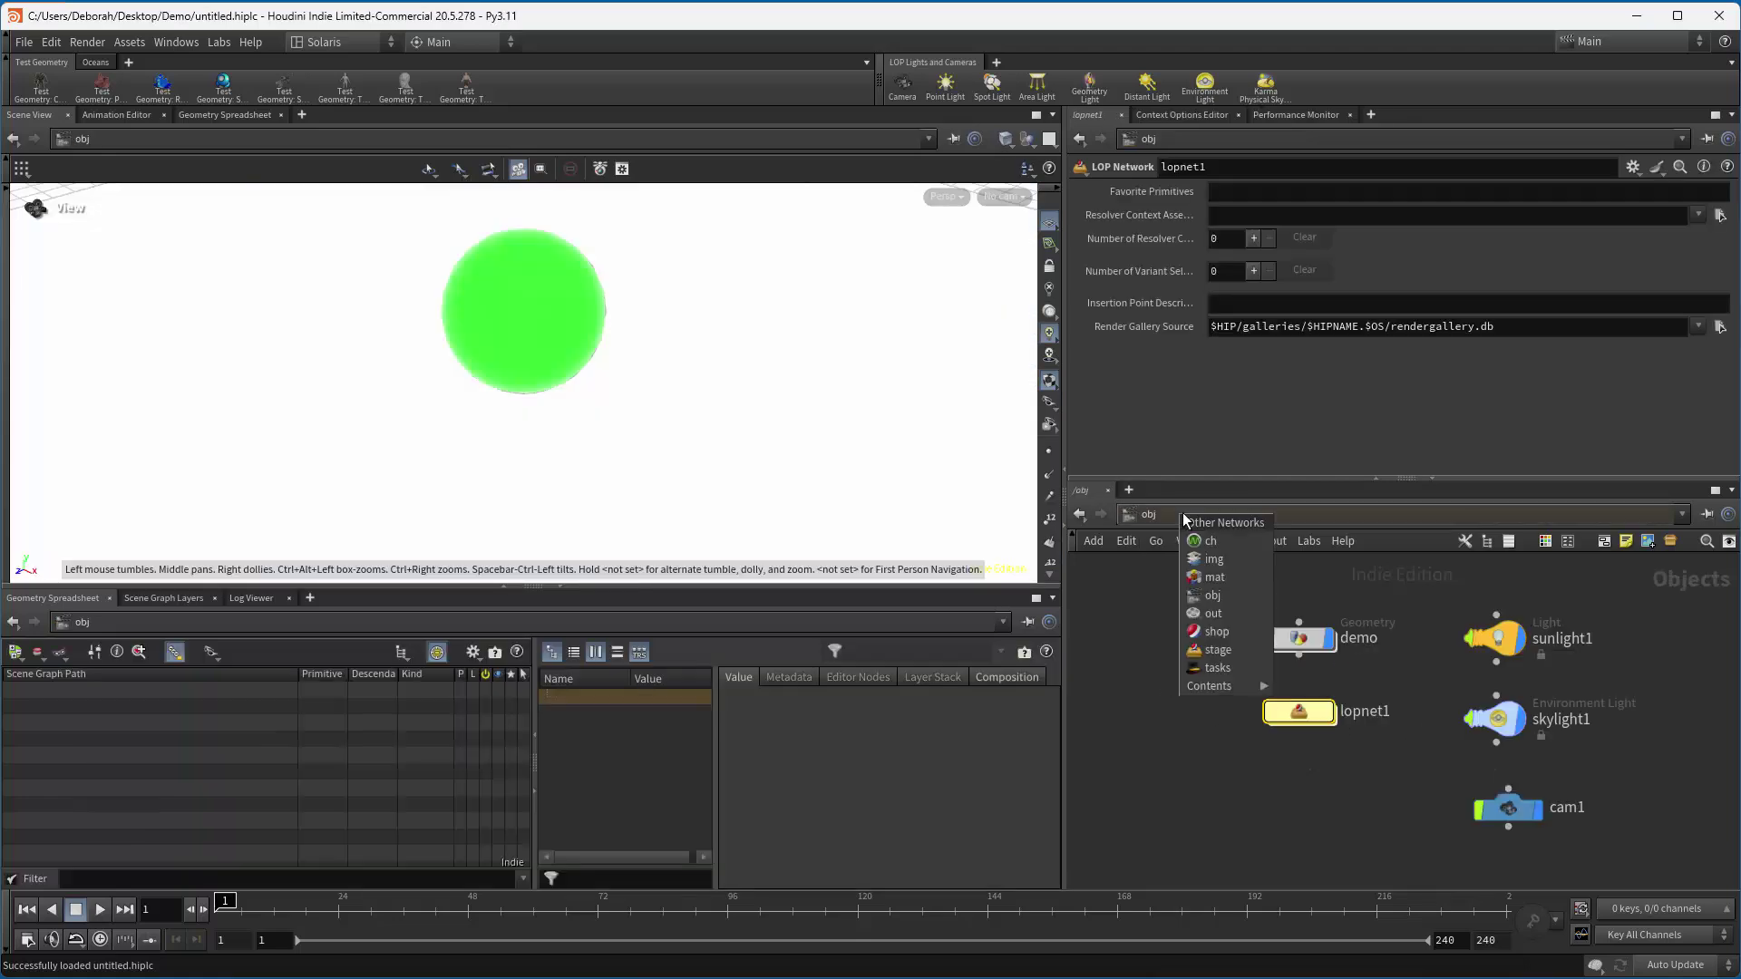
click(1215, 650)
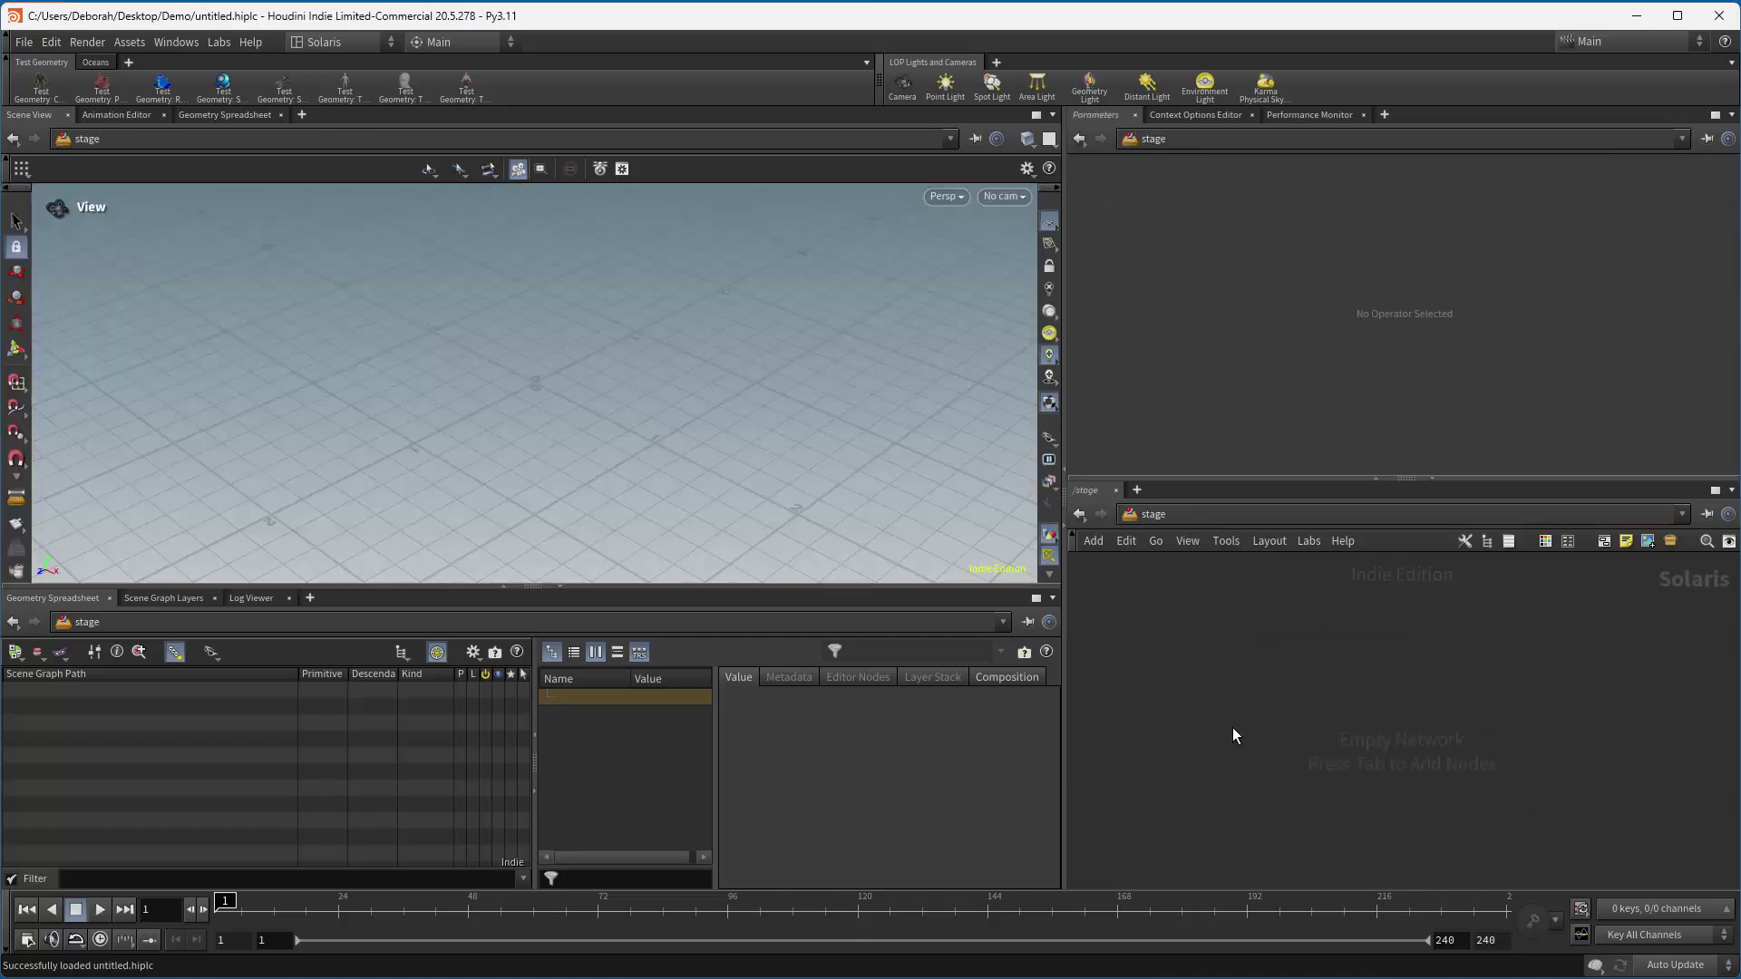
key(Tab)
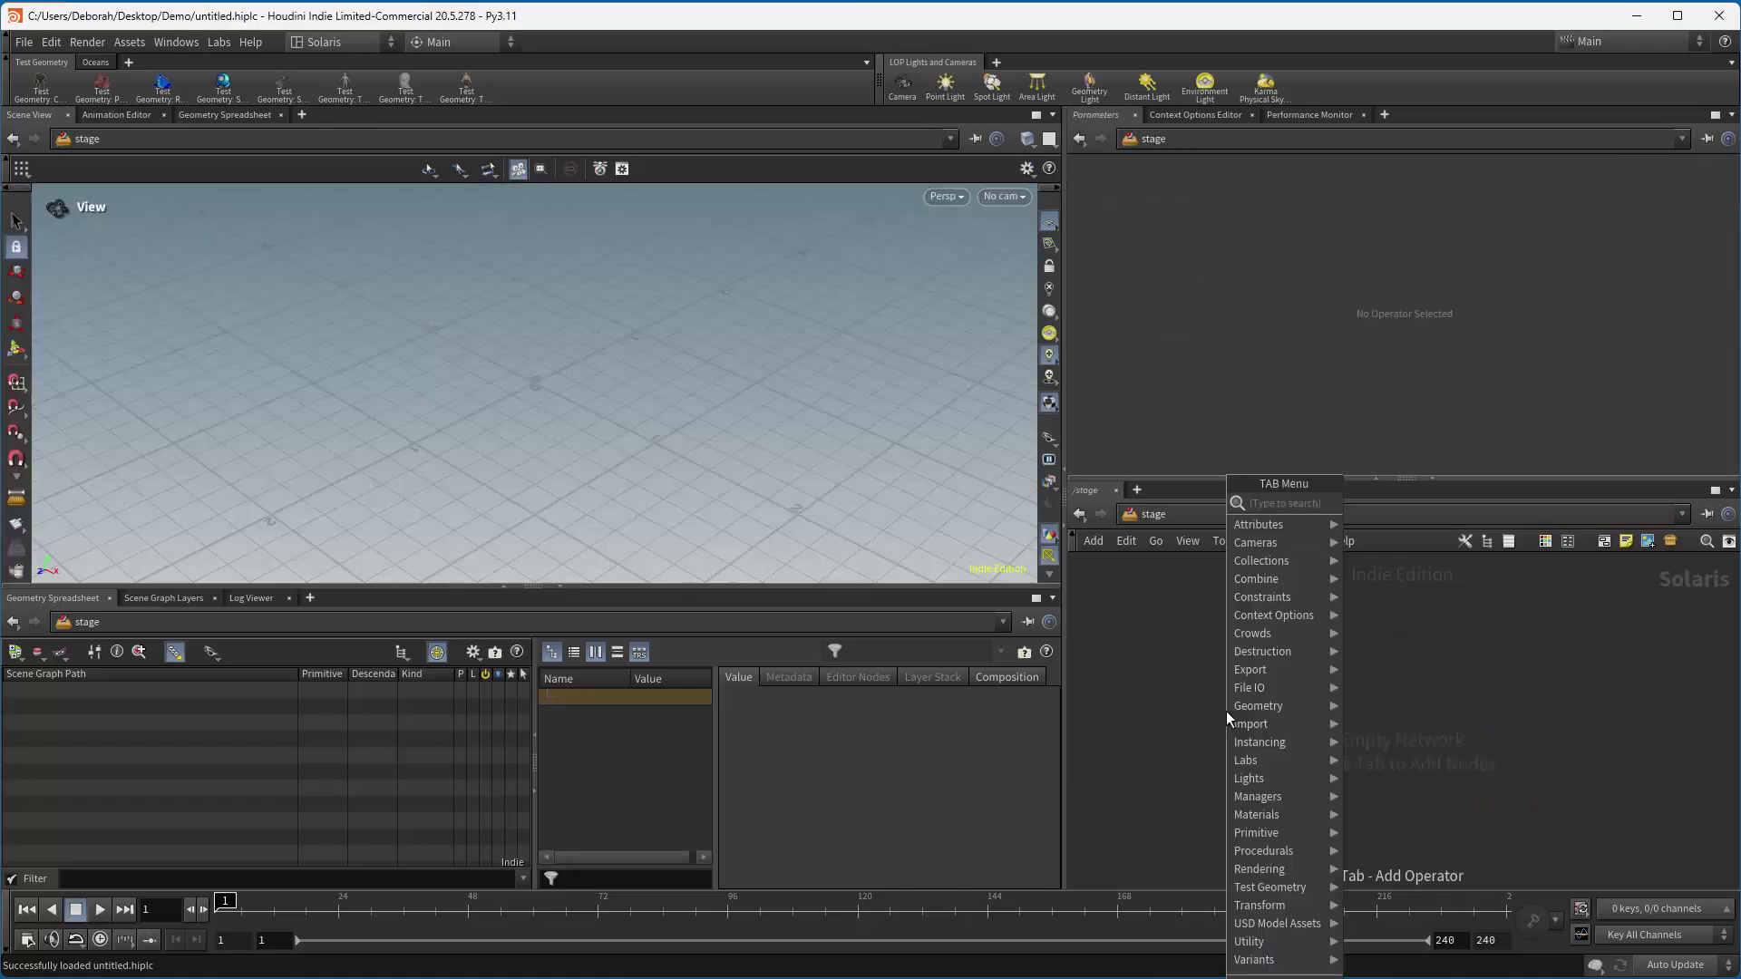
text(sop)
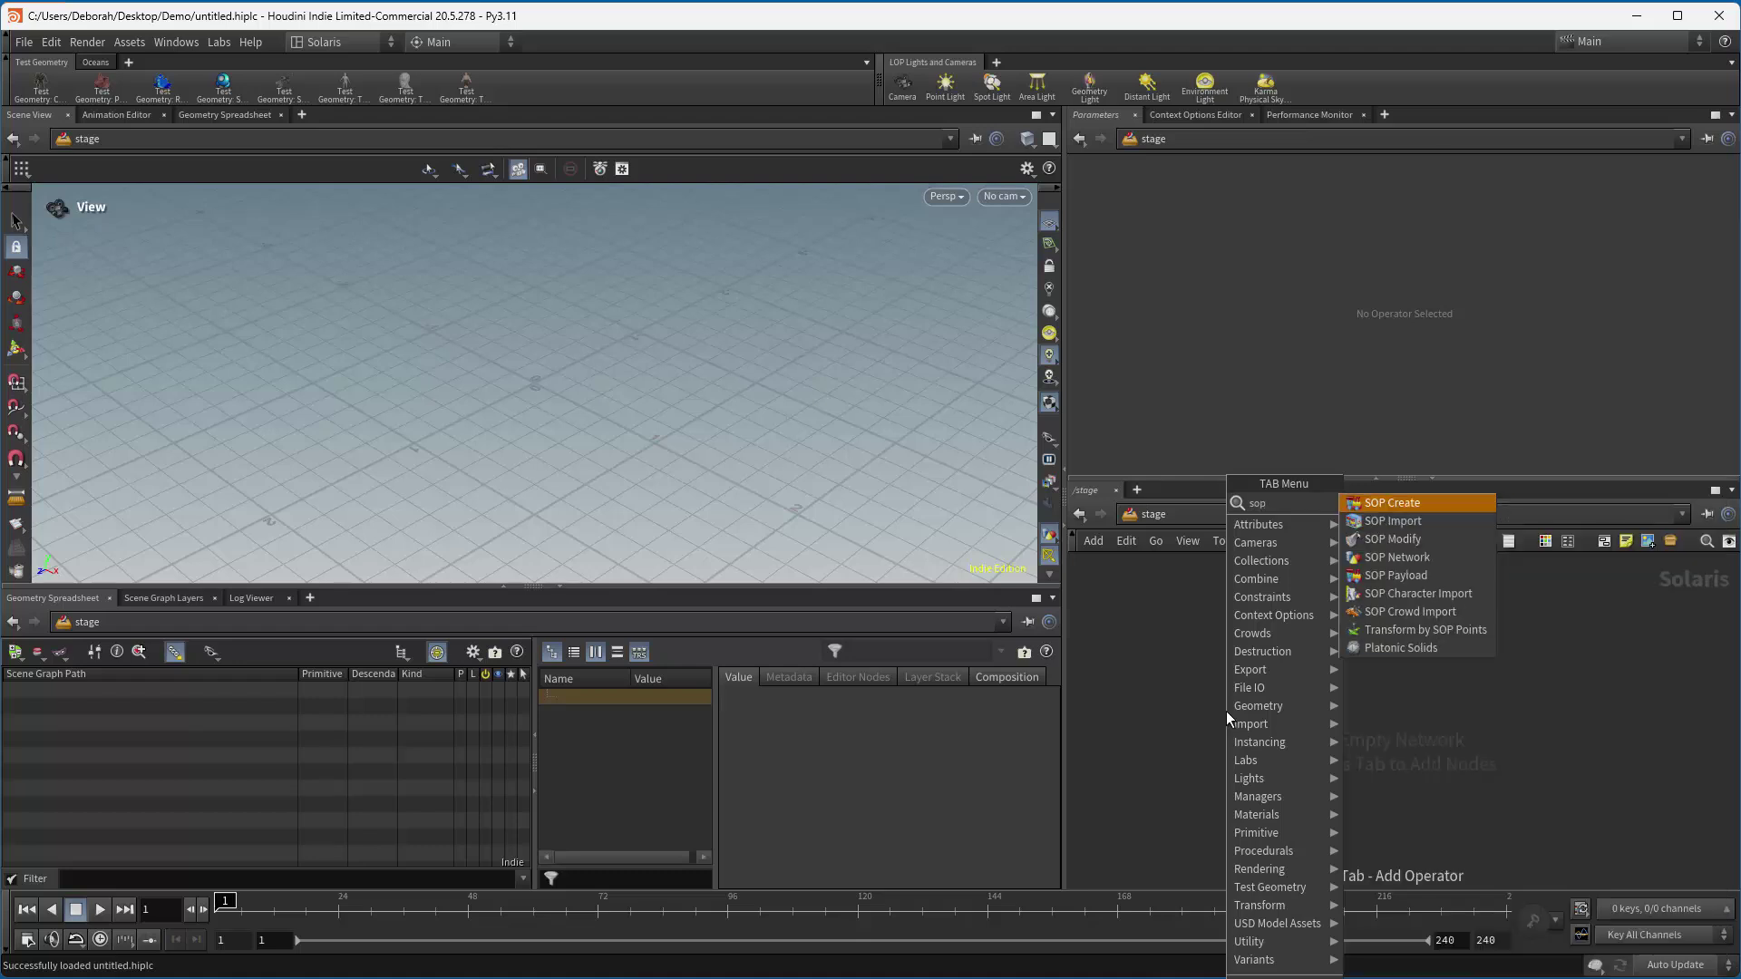
key(BackSpace)
key(BackSpace)
key(BackSpace)
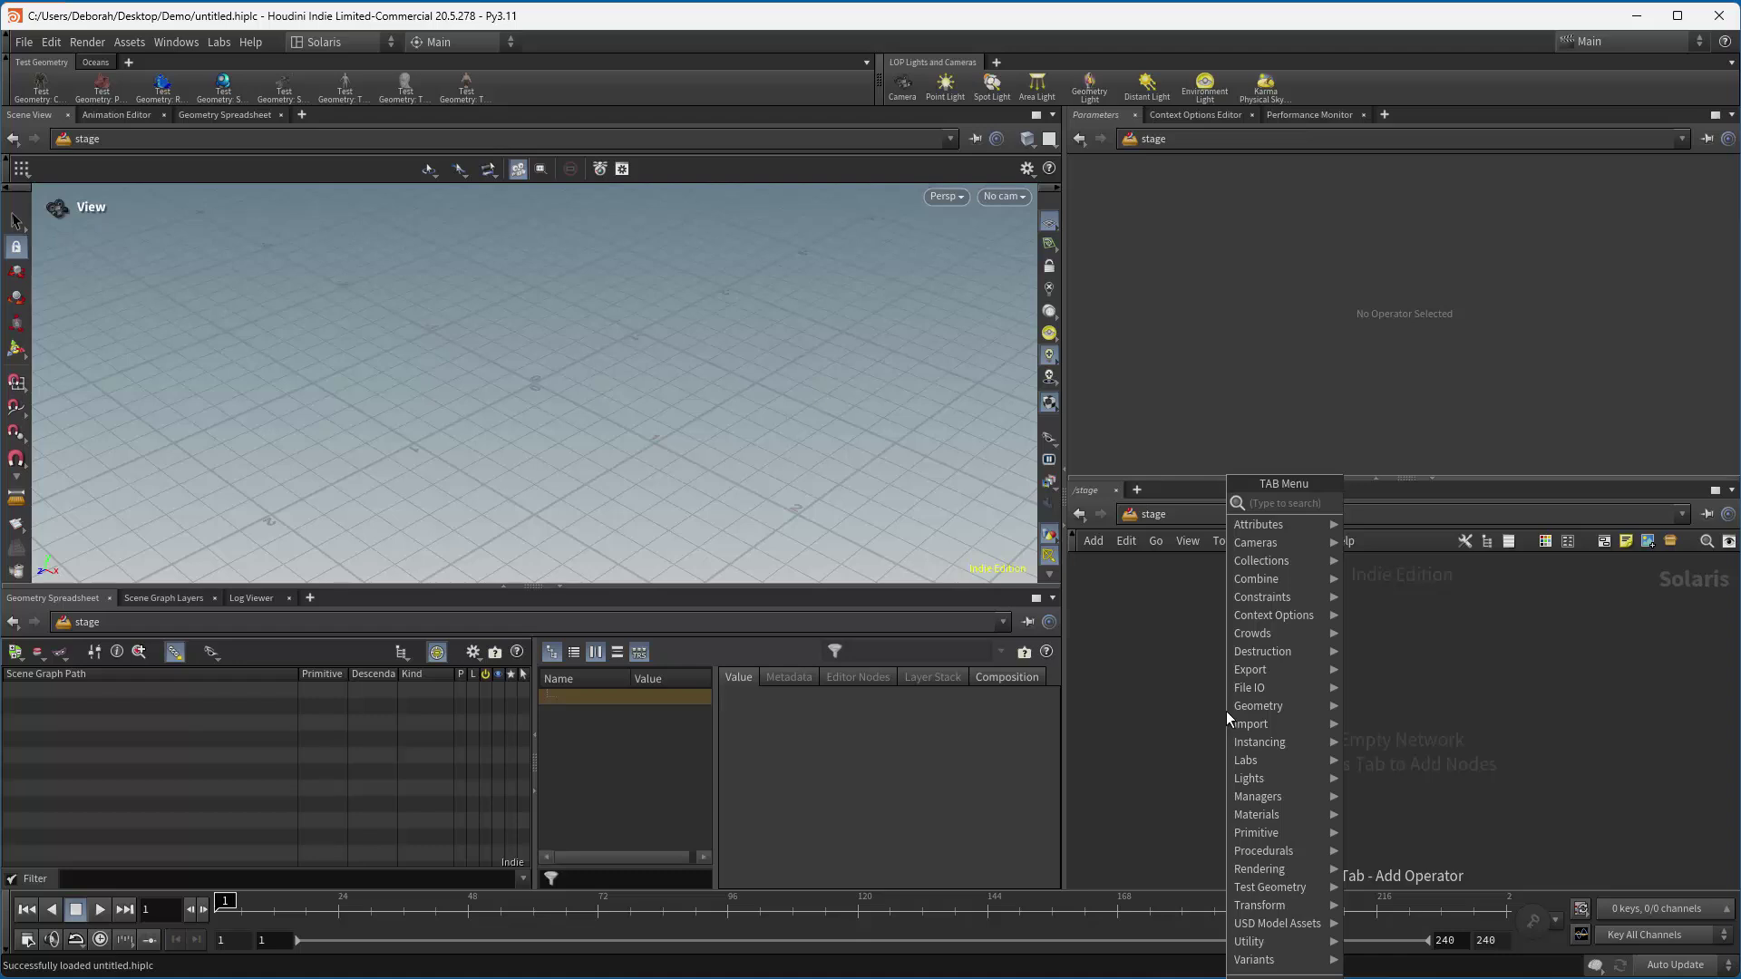
key(Escape)
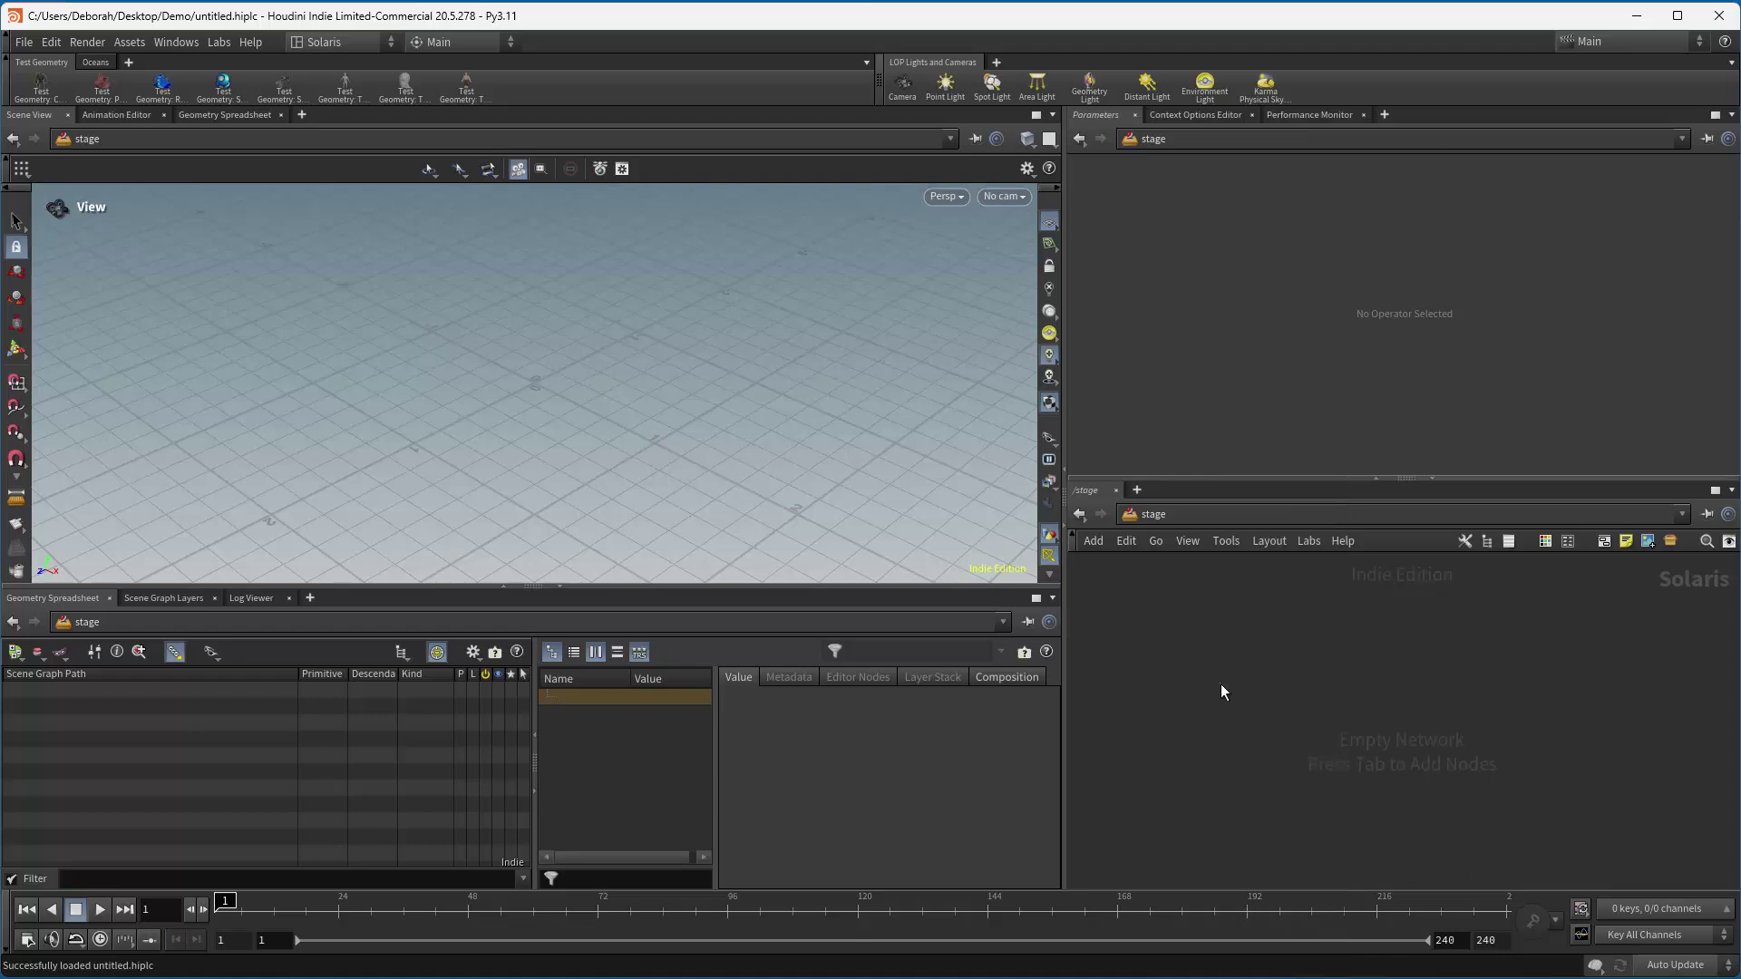
Add a Scene Import (All) node to the empty stage network and set the viewport renderer to Karma CPU.
key(Tab)
text(scene)
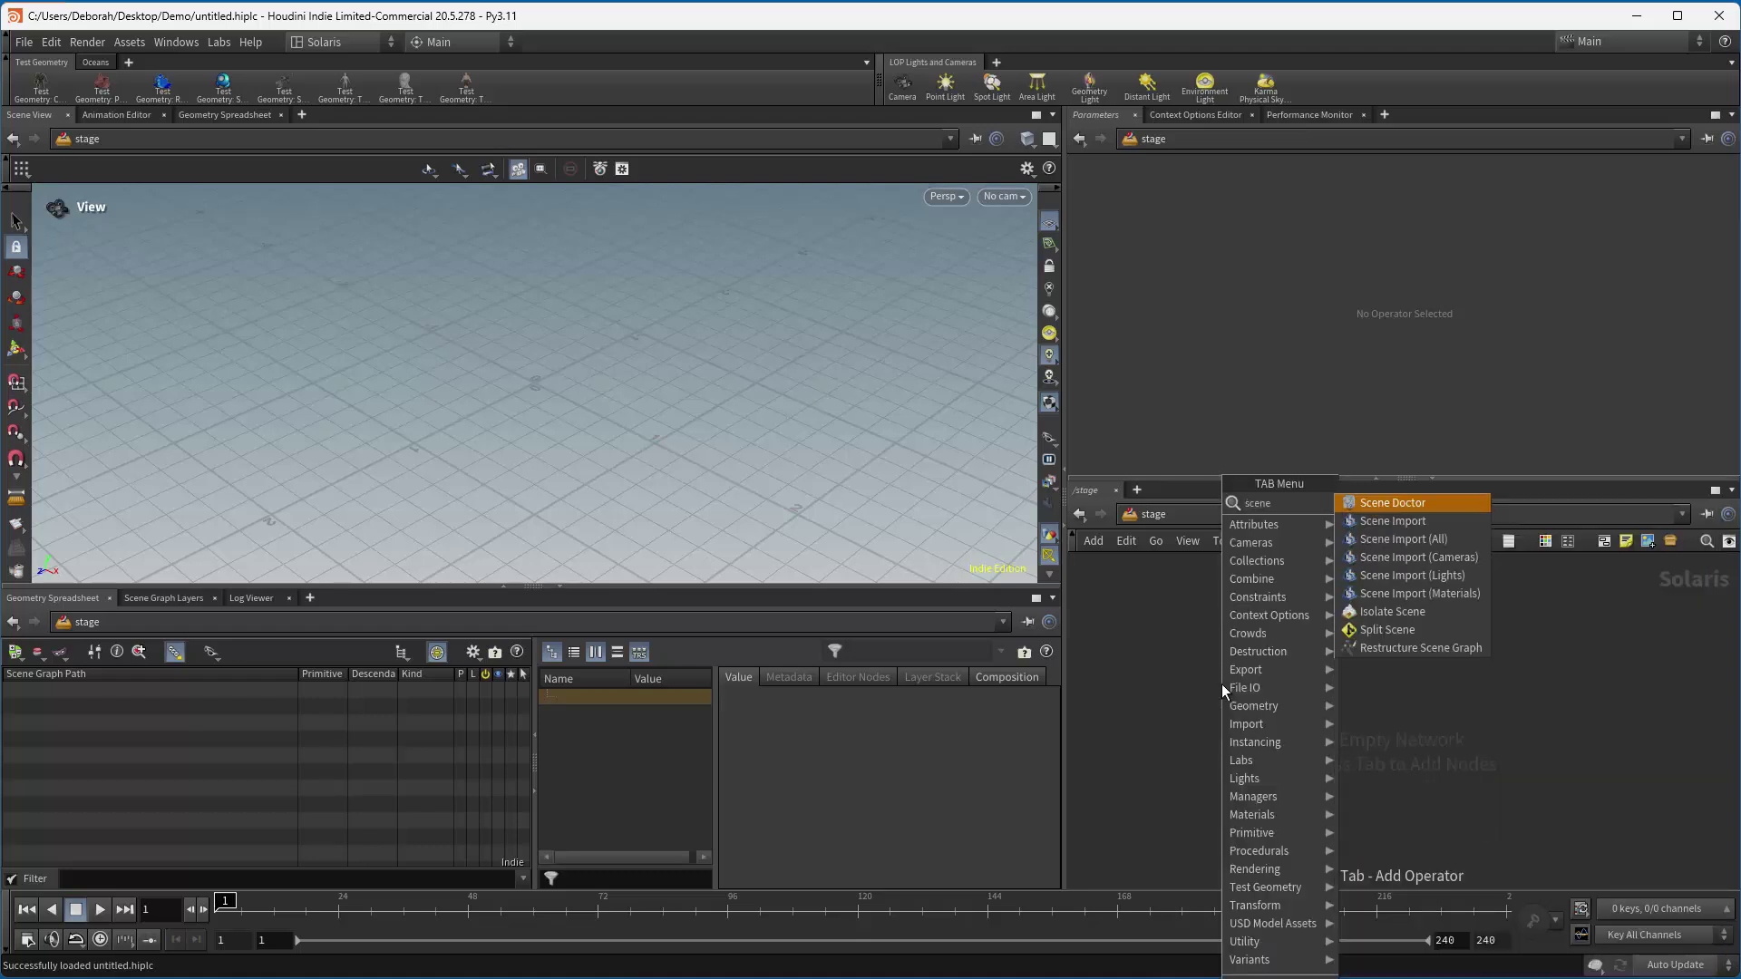
click(1372, 540)
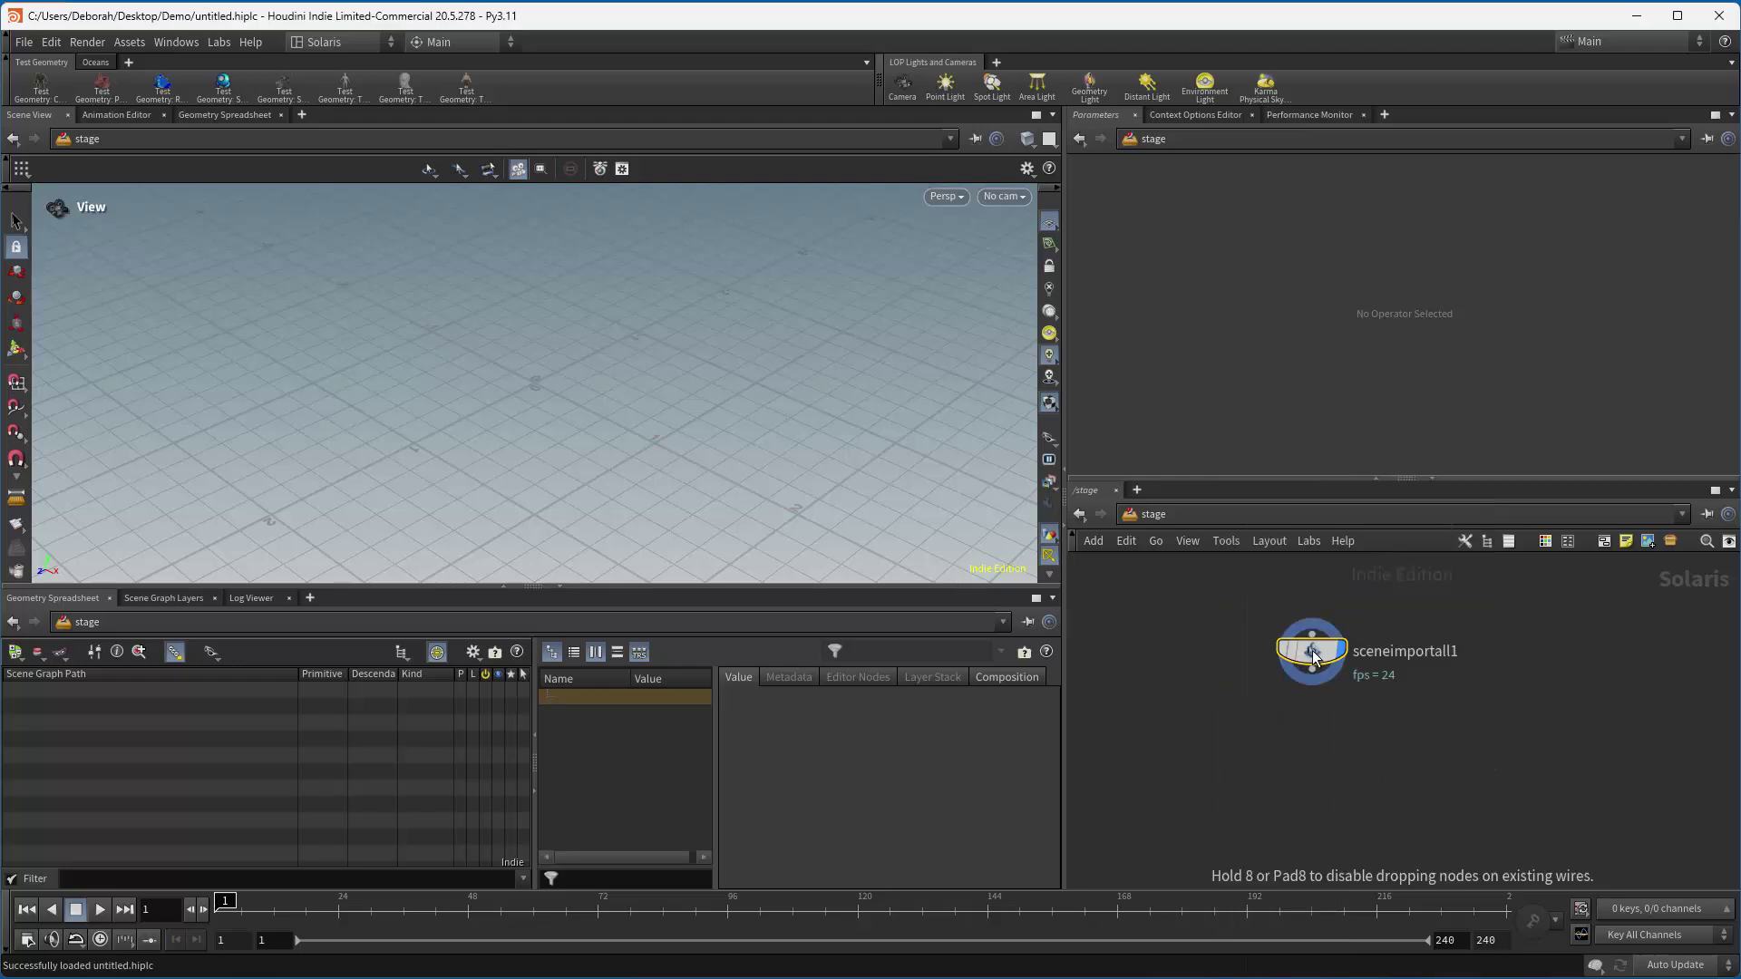
click(1314, 656)
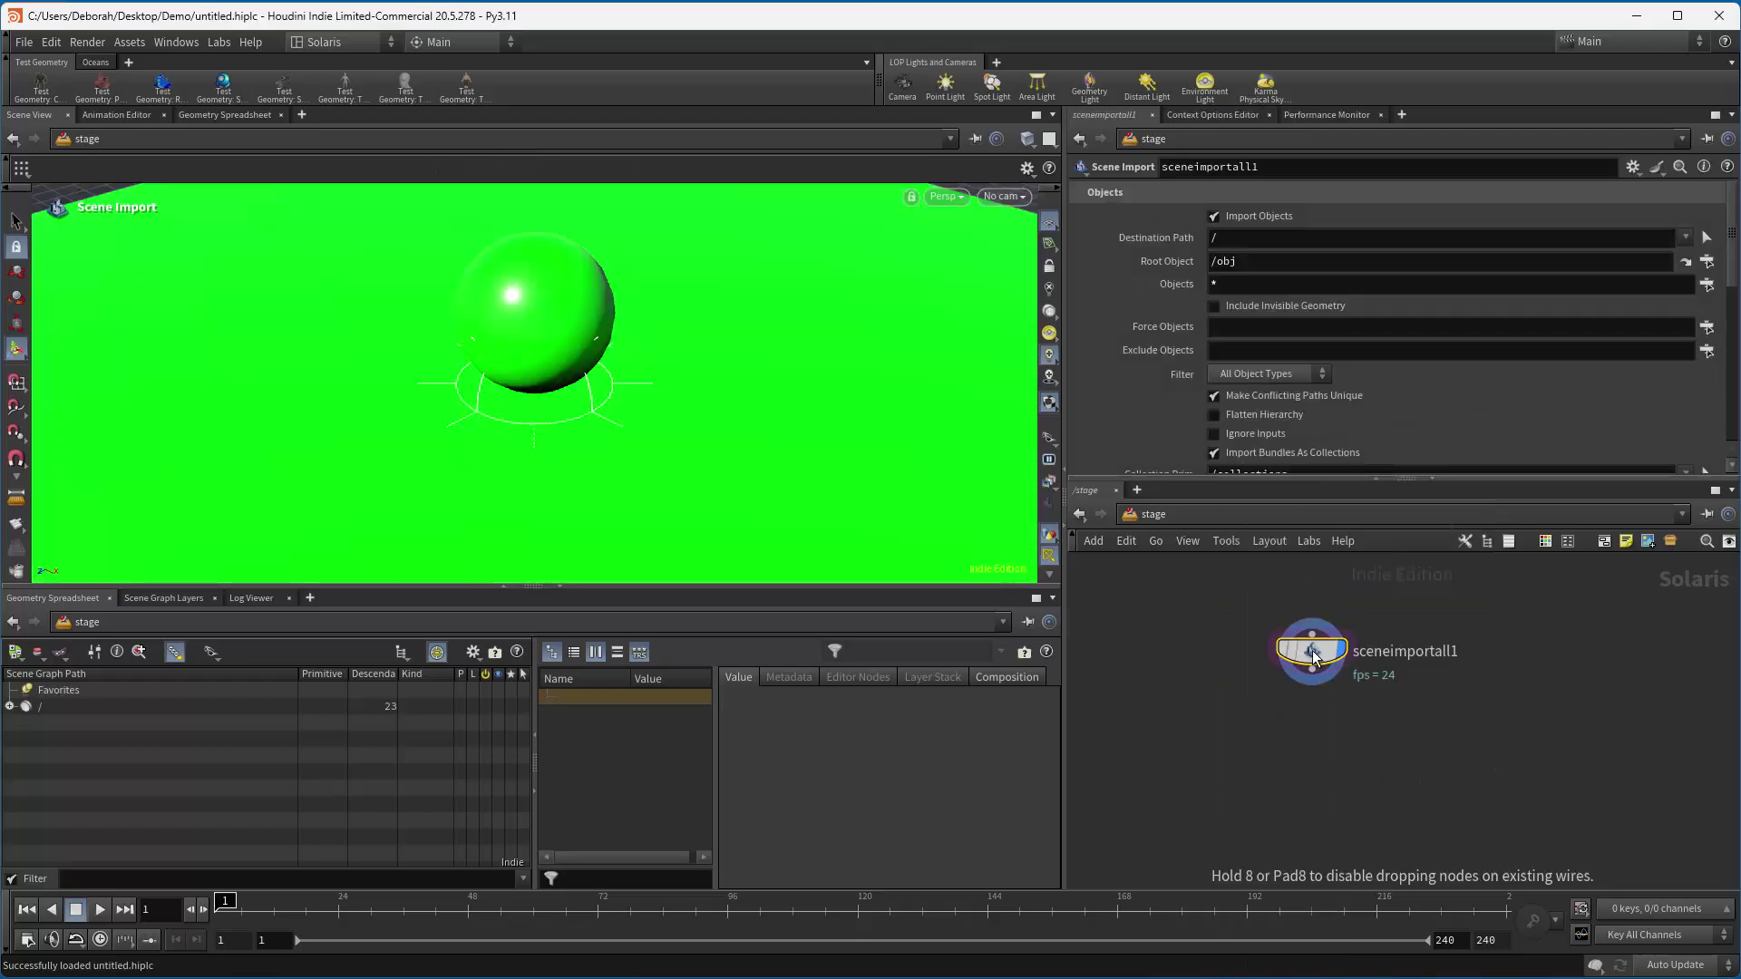
click(949, 197)
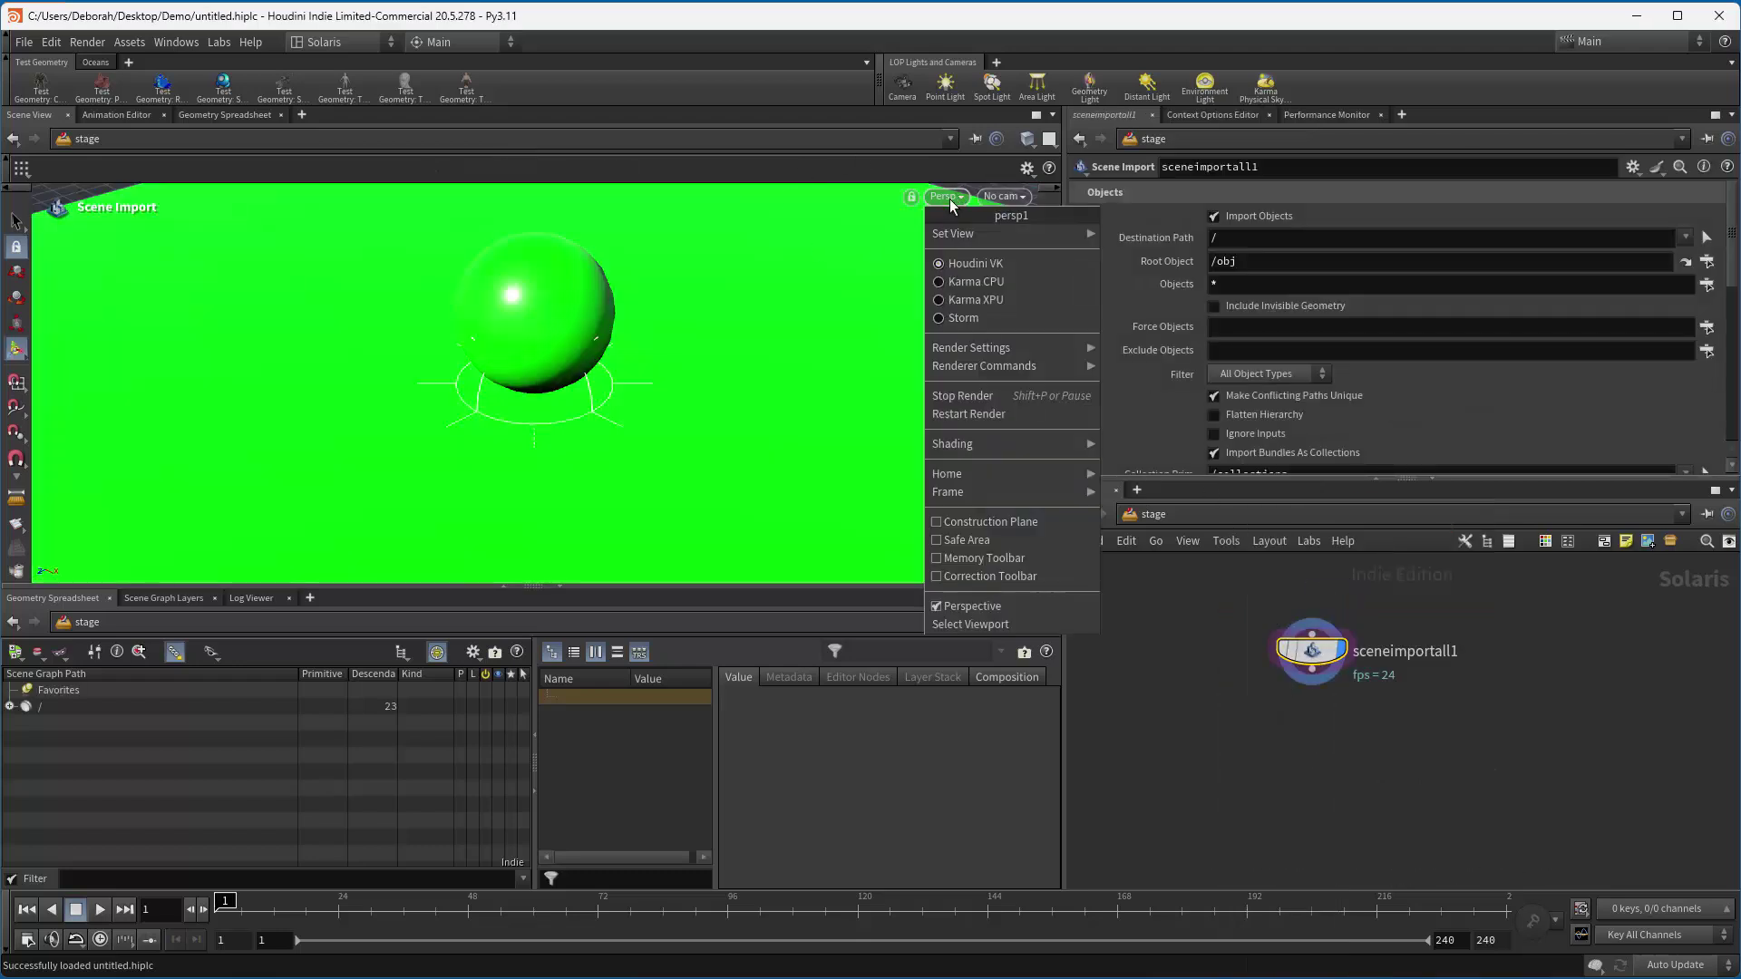
click(972, 281)
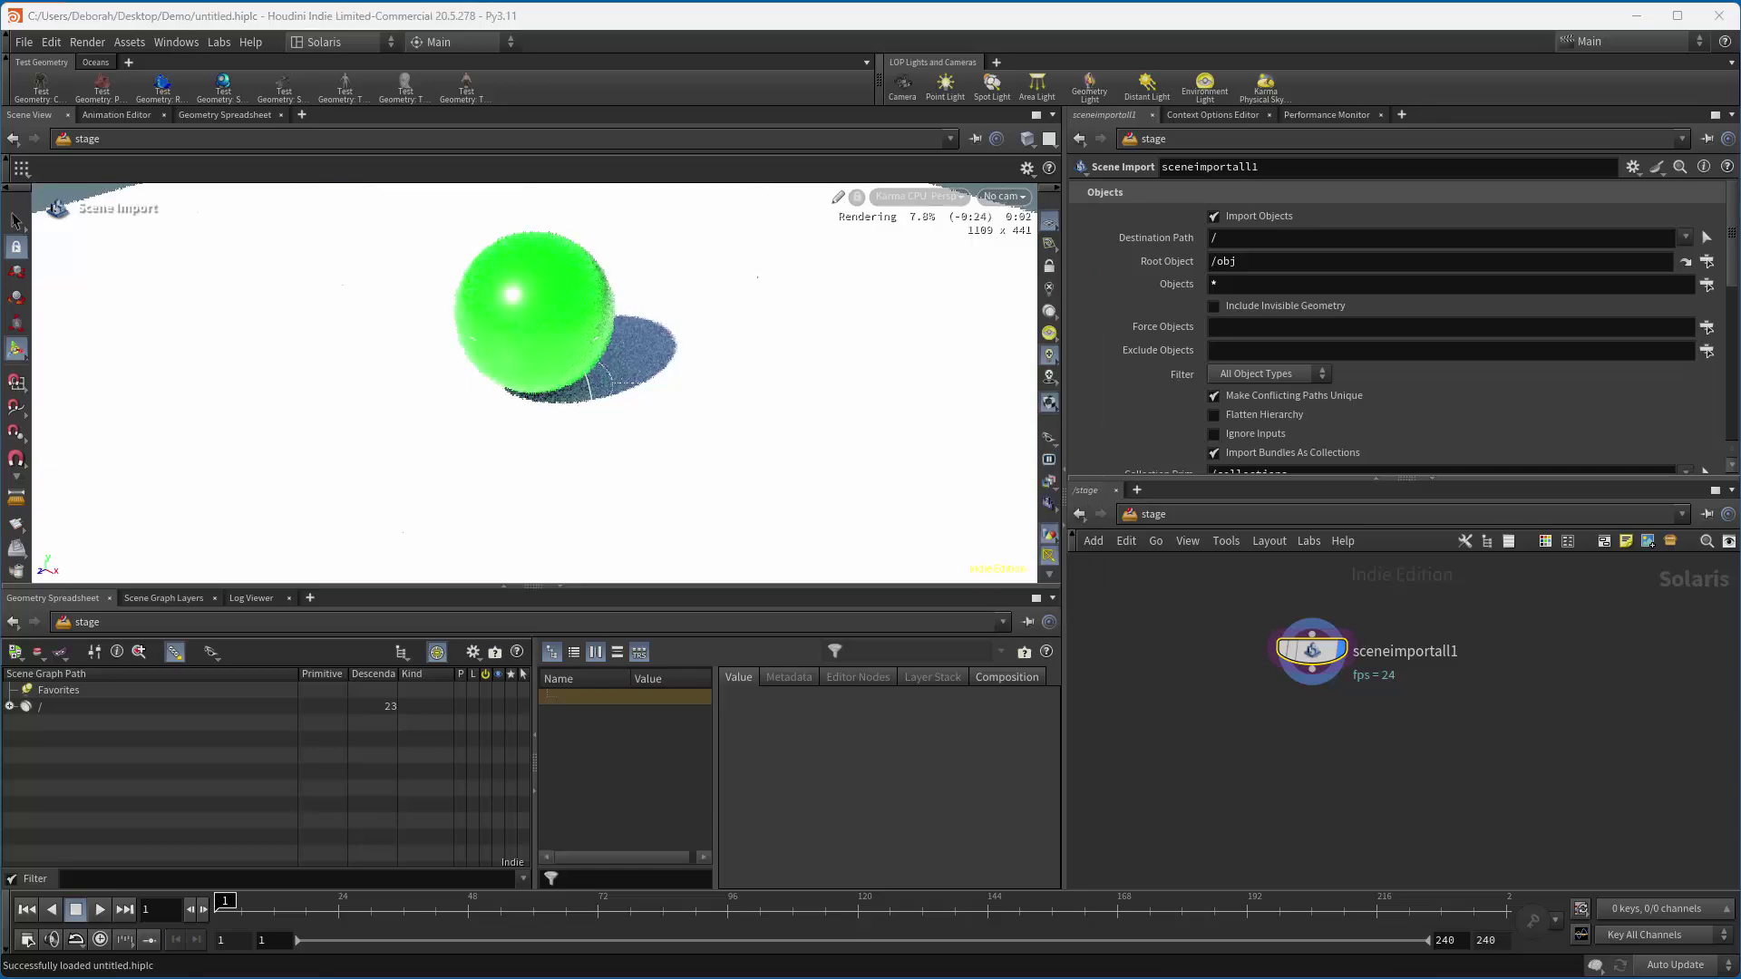
Examine the imported scene graph by expanding the root, demo, mesh_0 and mat prims, and collapse mat.
click(9, 706)
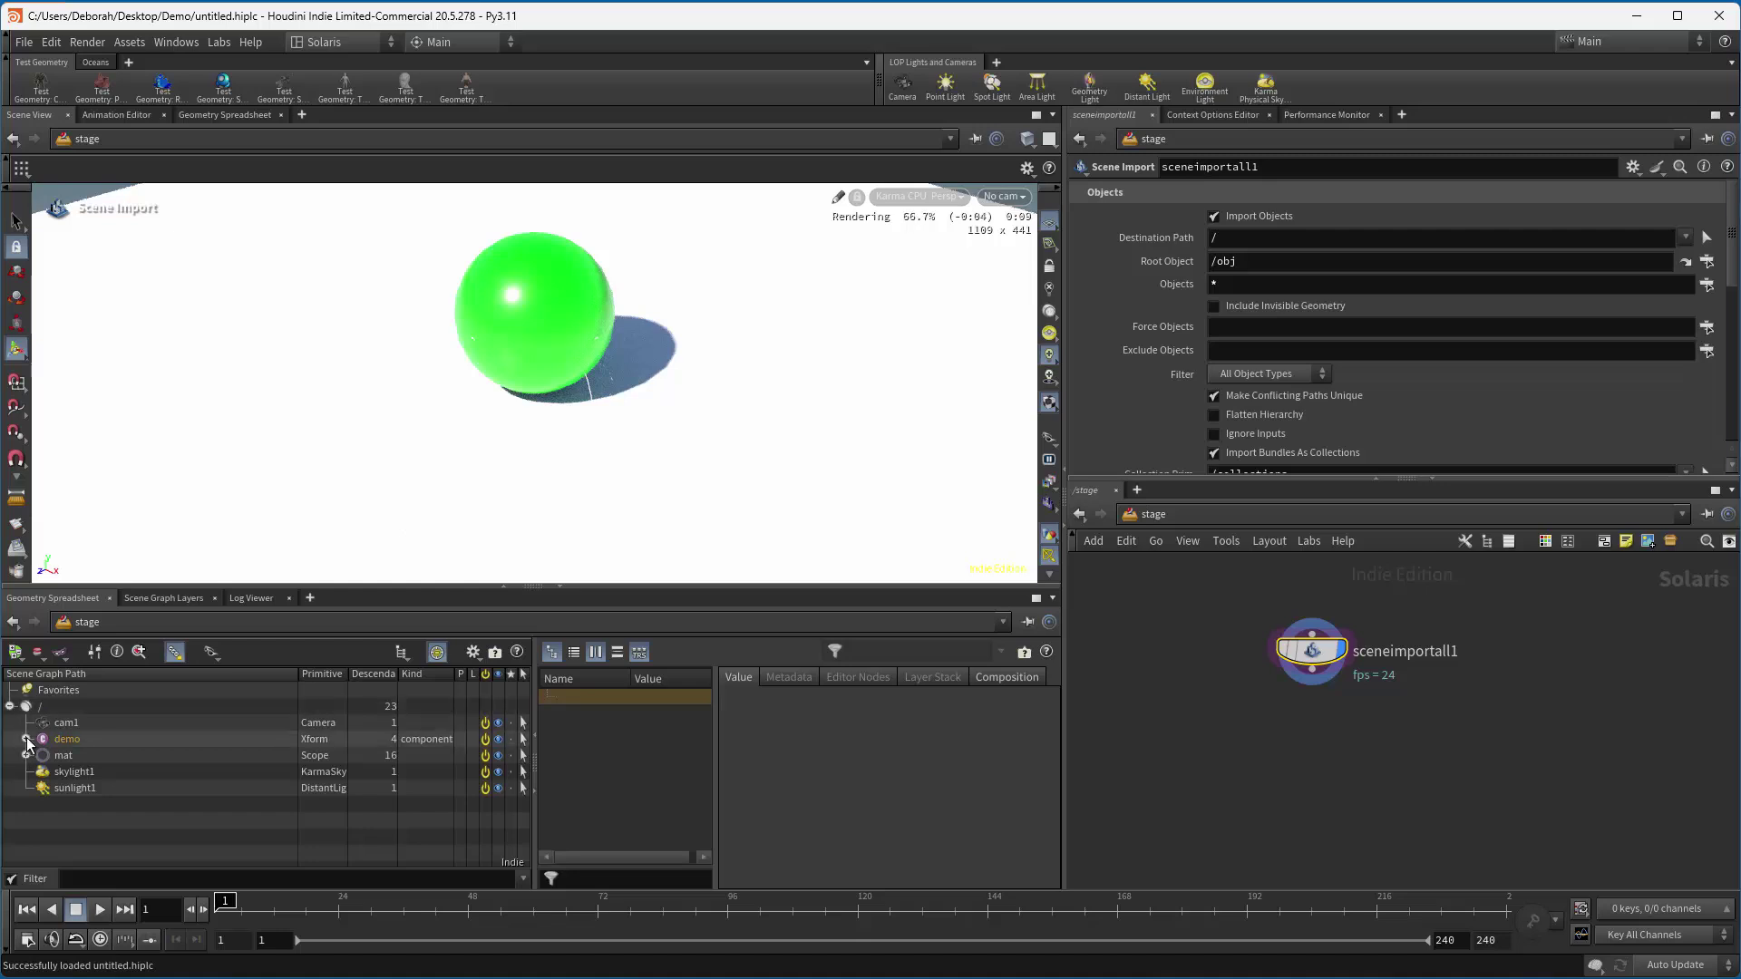
click(26, 739)
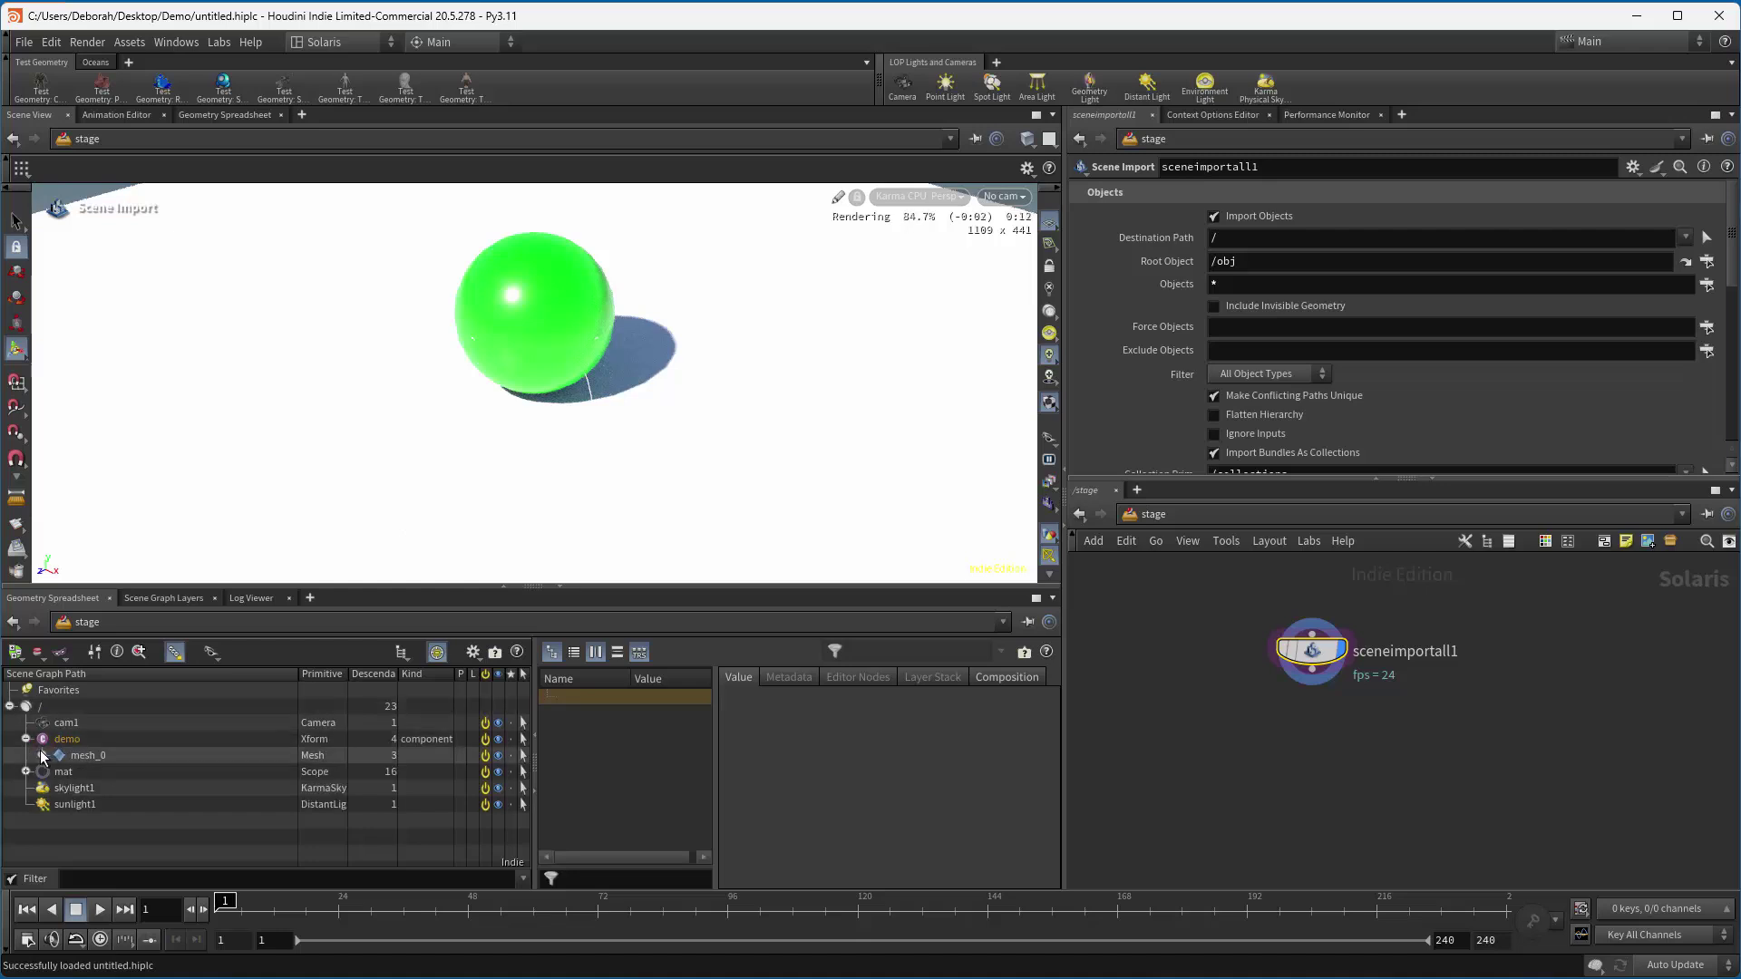
click(41, 755)
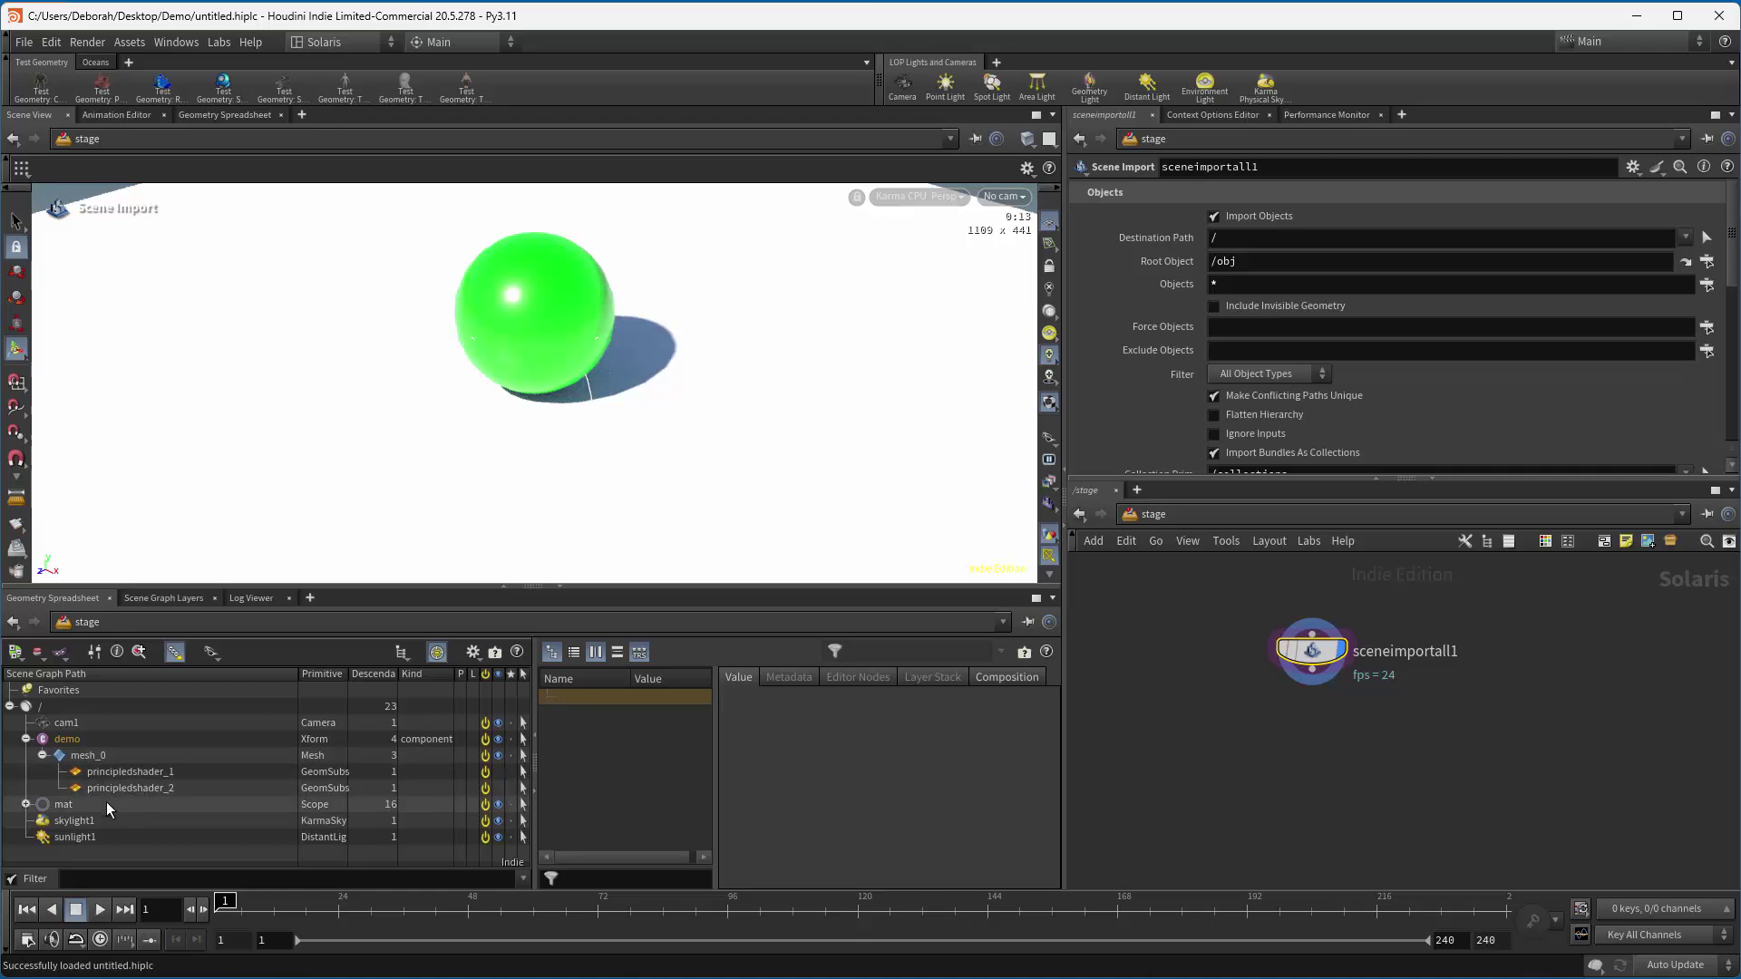
click(26, 804)
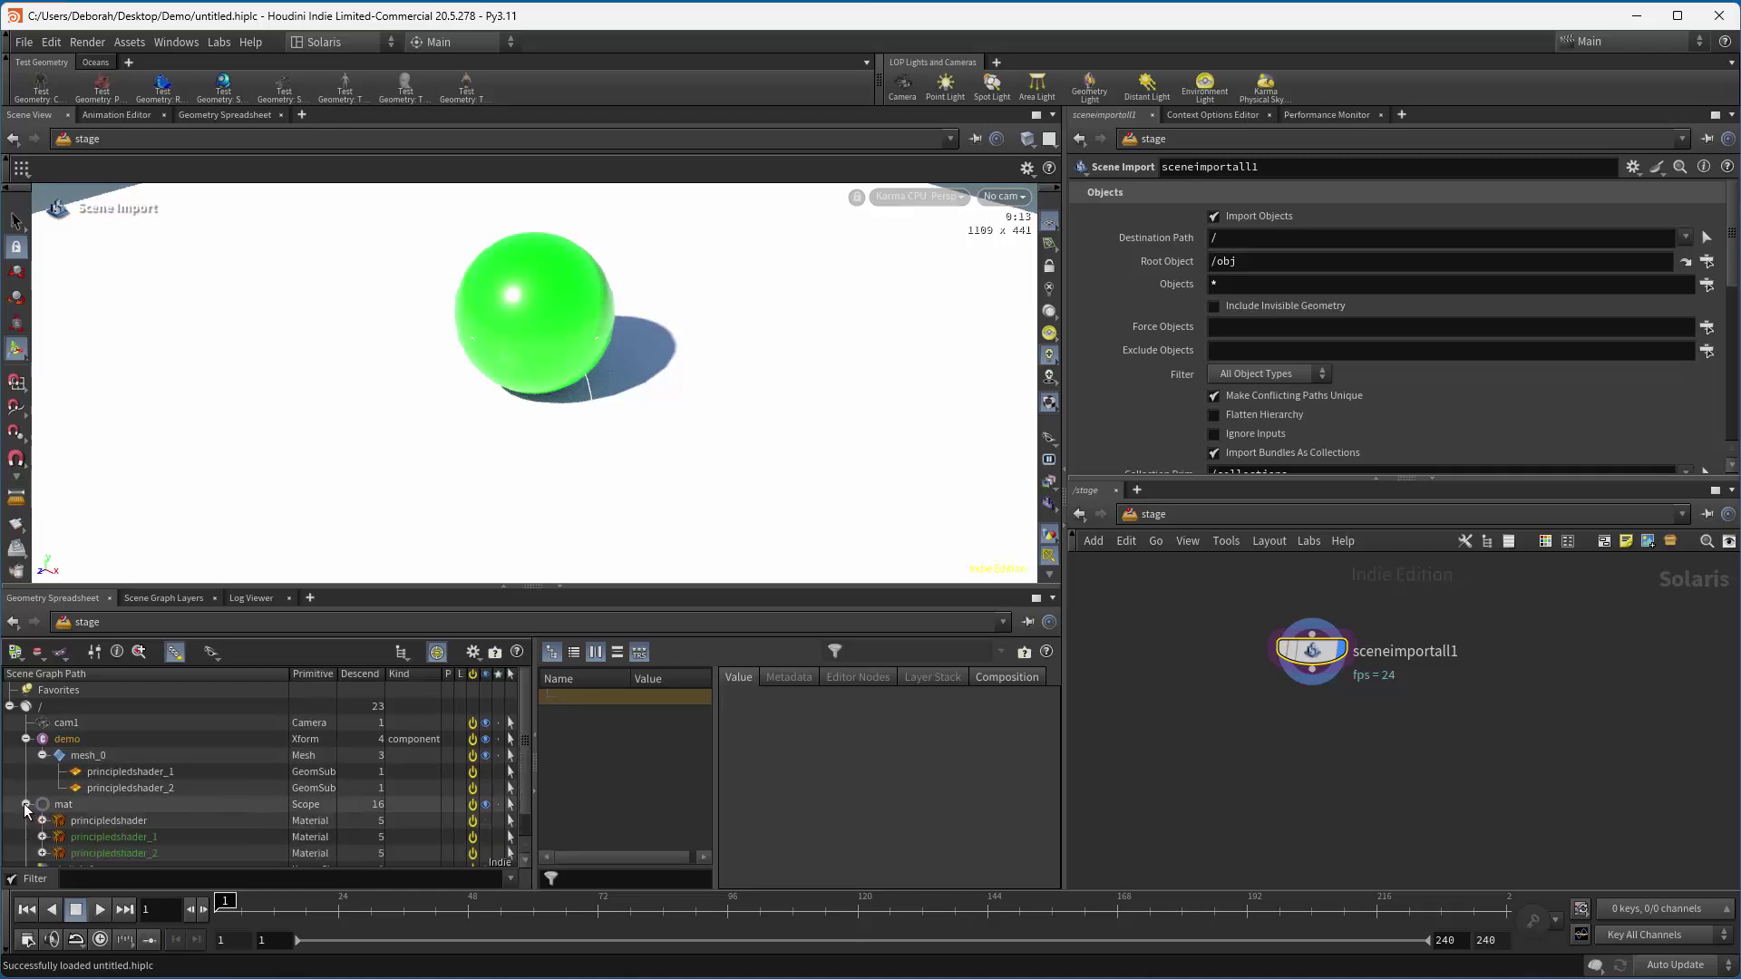
click(26, 804)
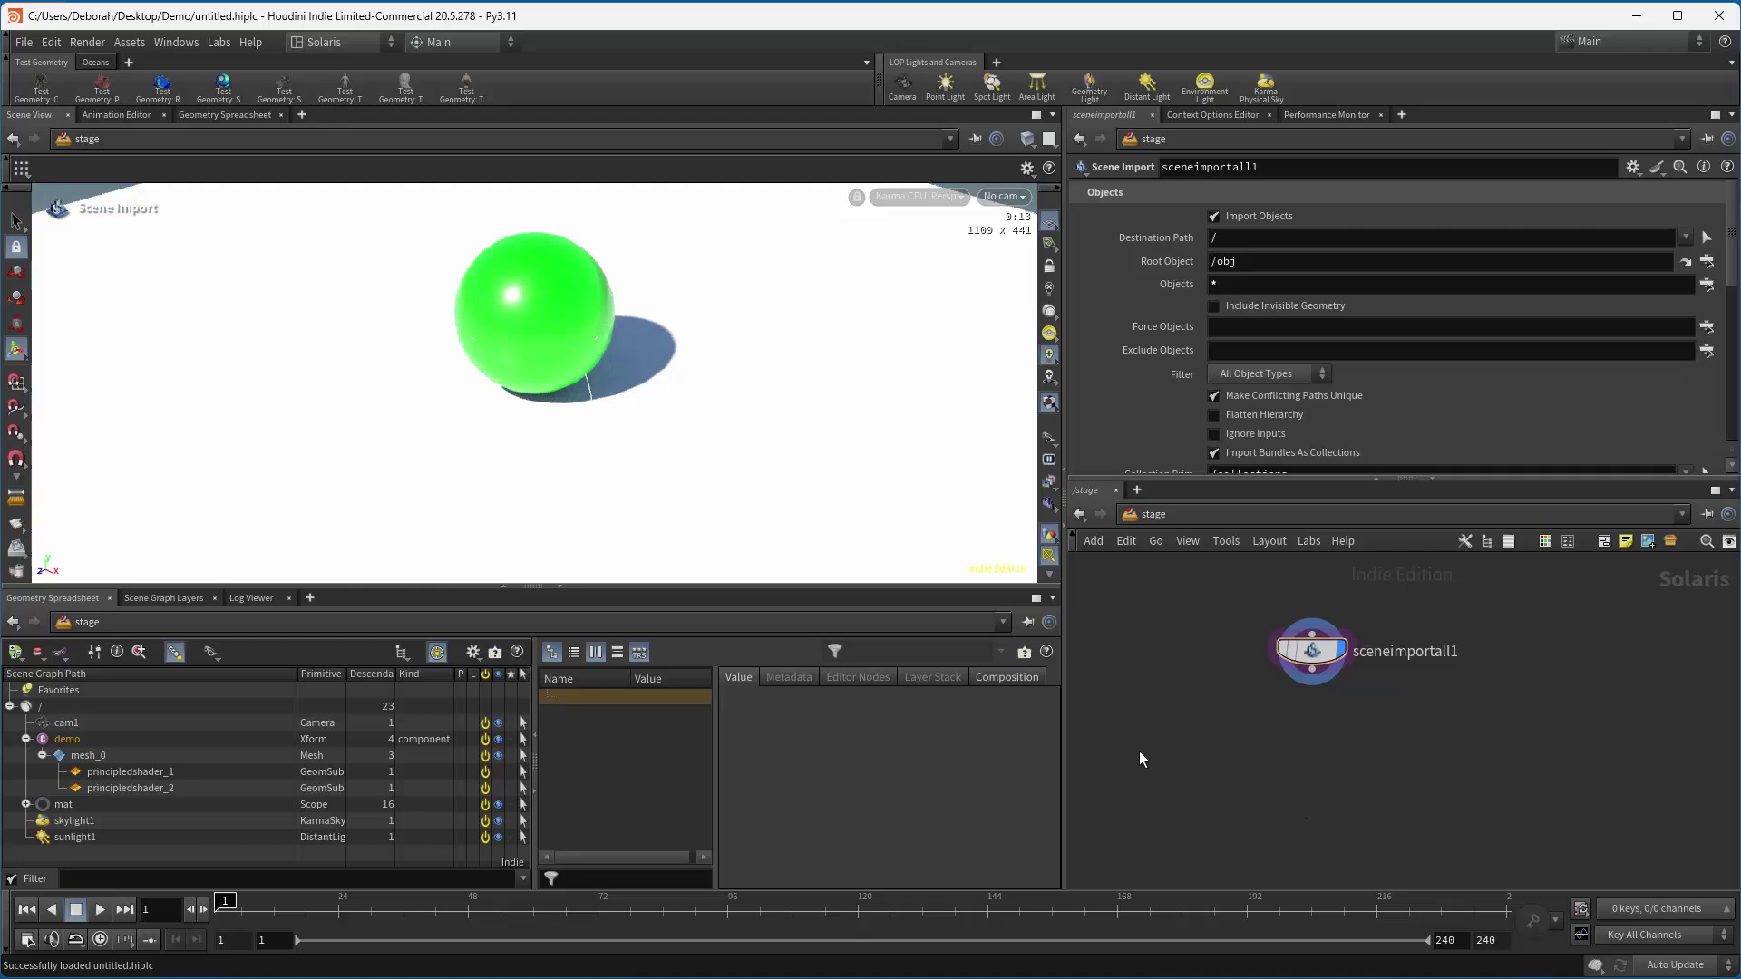
Add the Karma render nodes below sceneimportall1 and wire its output into karmarendersettings, leaving usdrender_rop1 selected.
key(Tab)
text(k)
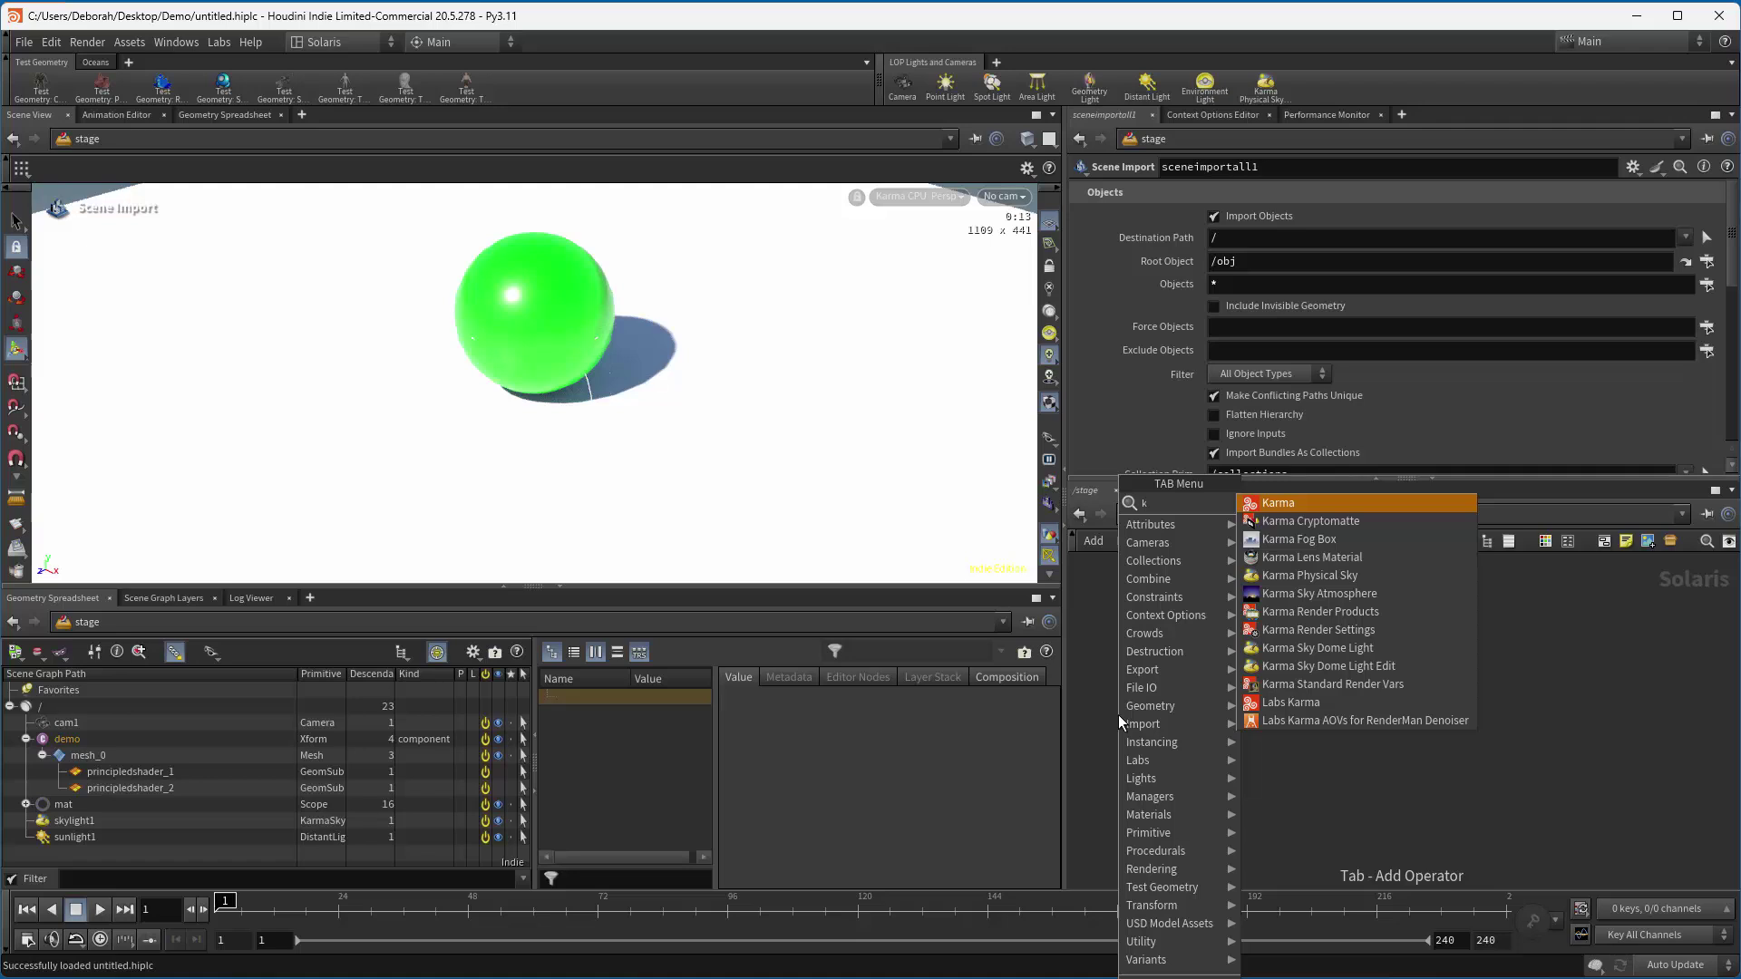
click(1276, 504)
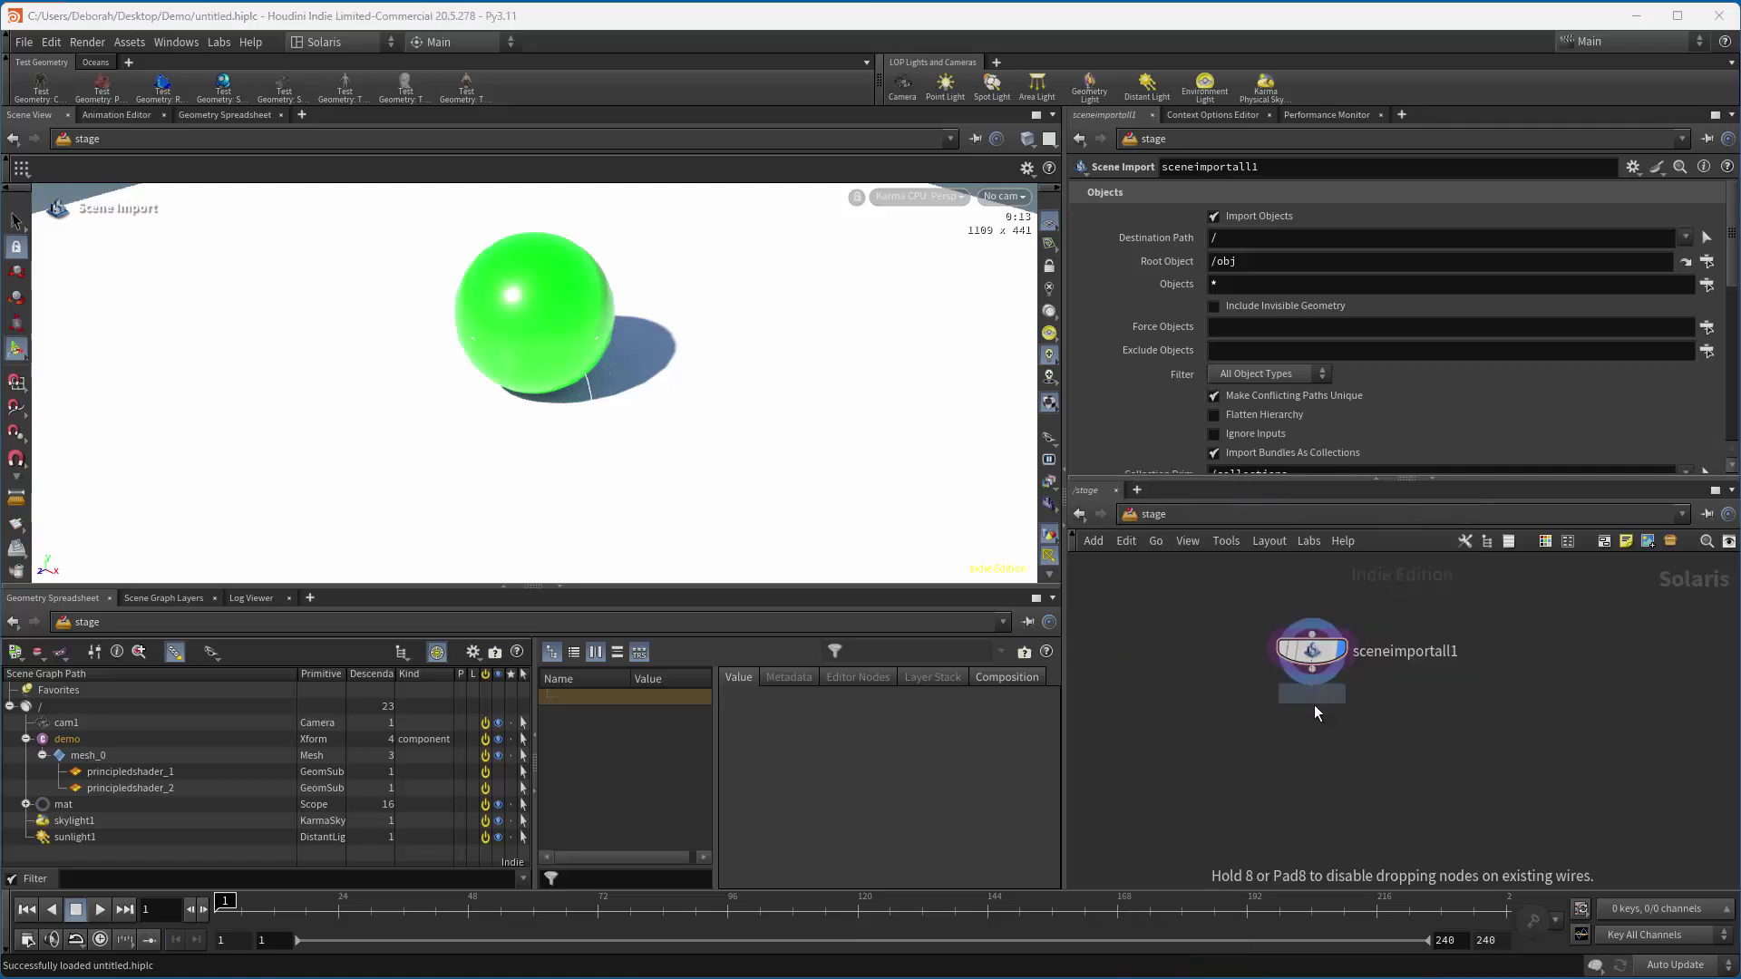
click(1315, 723)
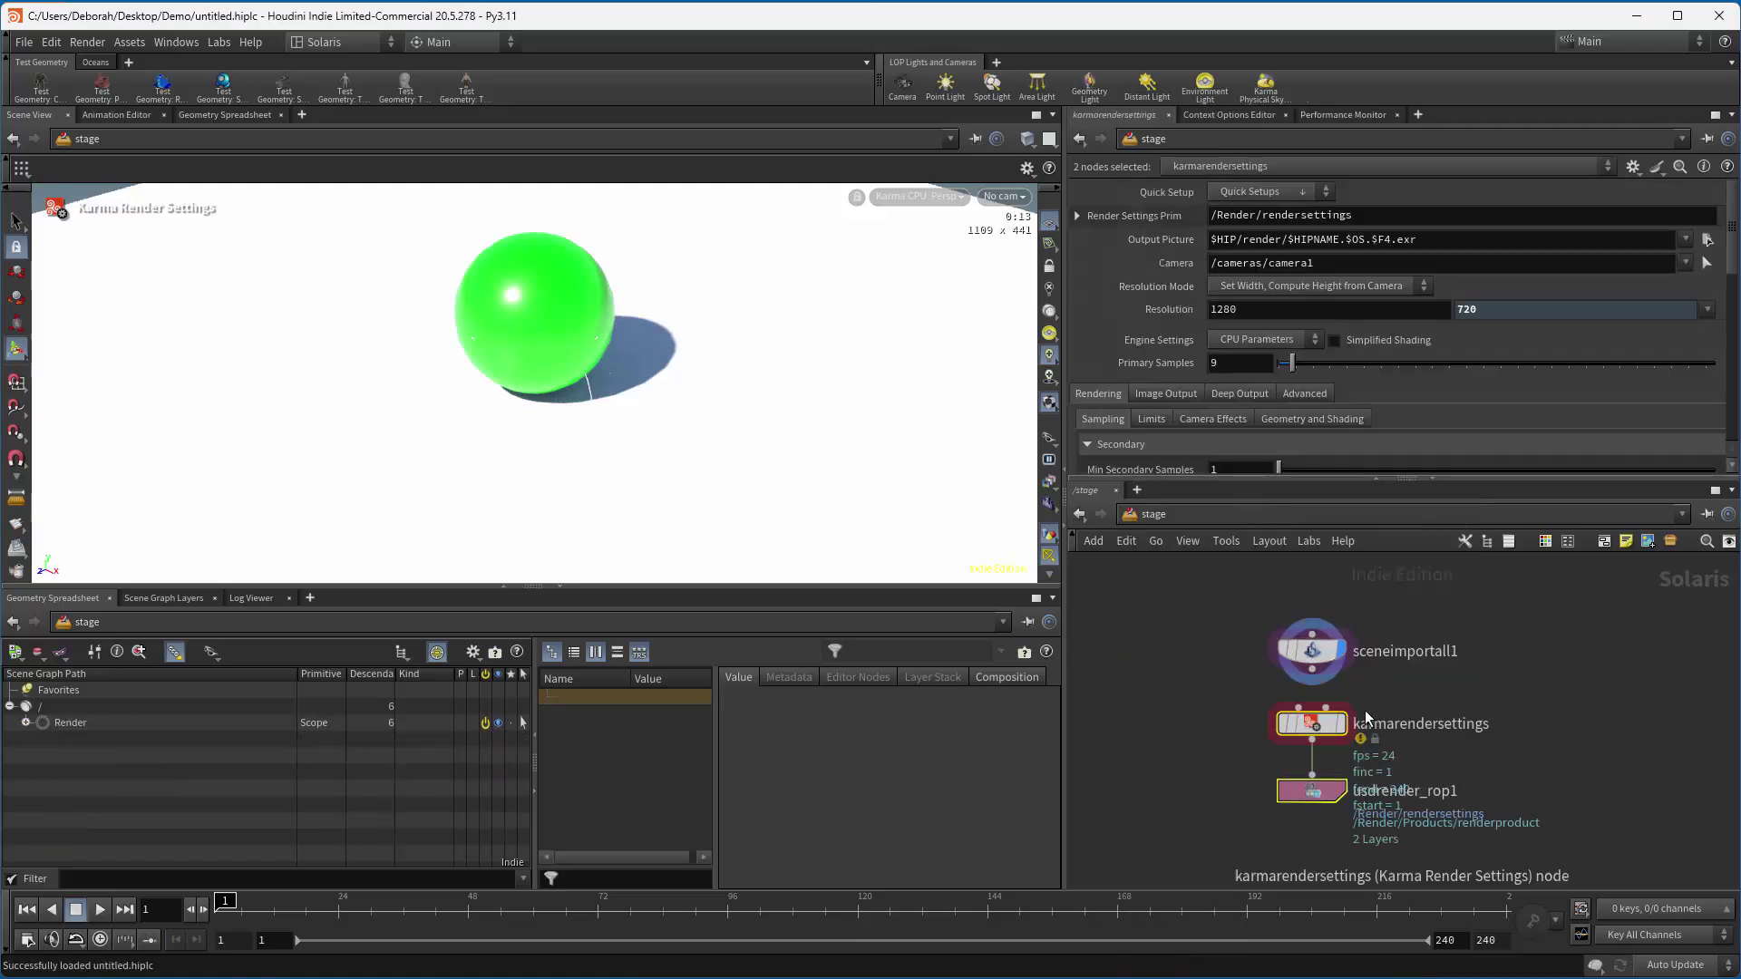
click(1312, 669)
click(1298, 707)
click(1314, 793)
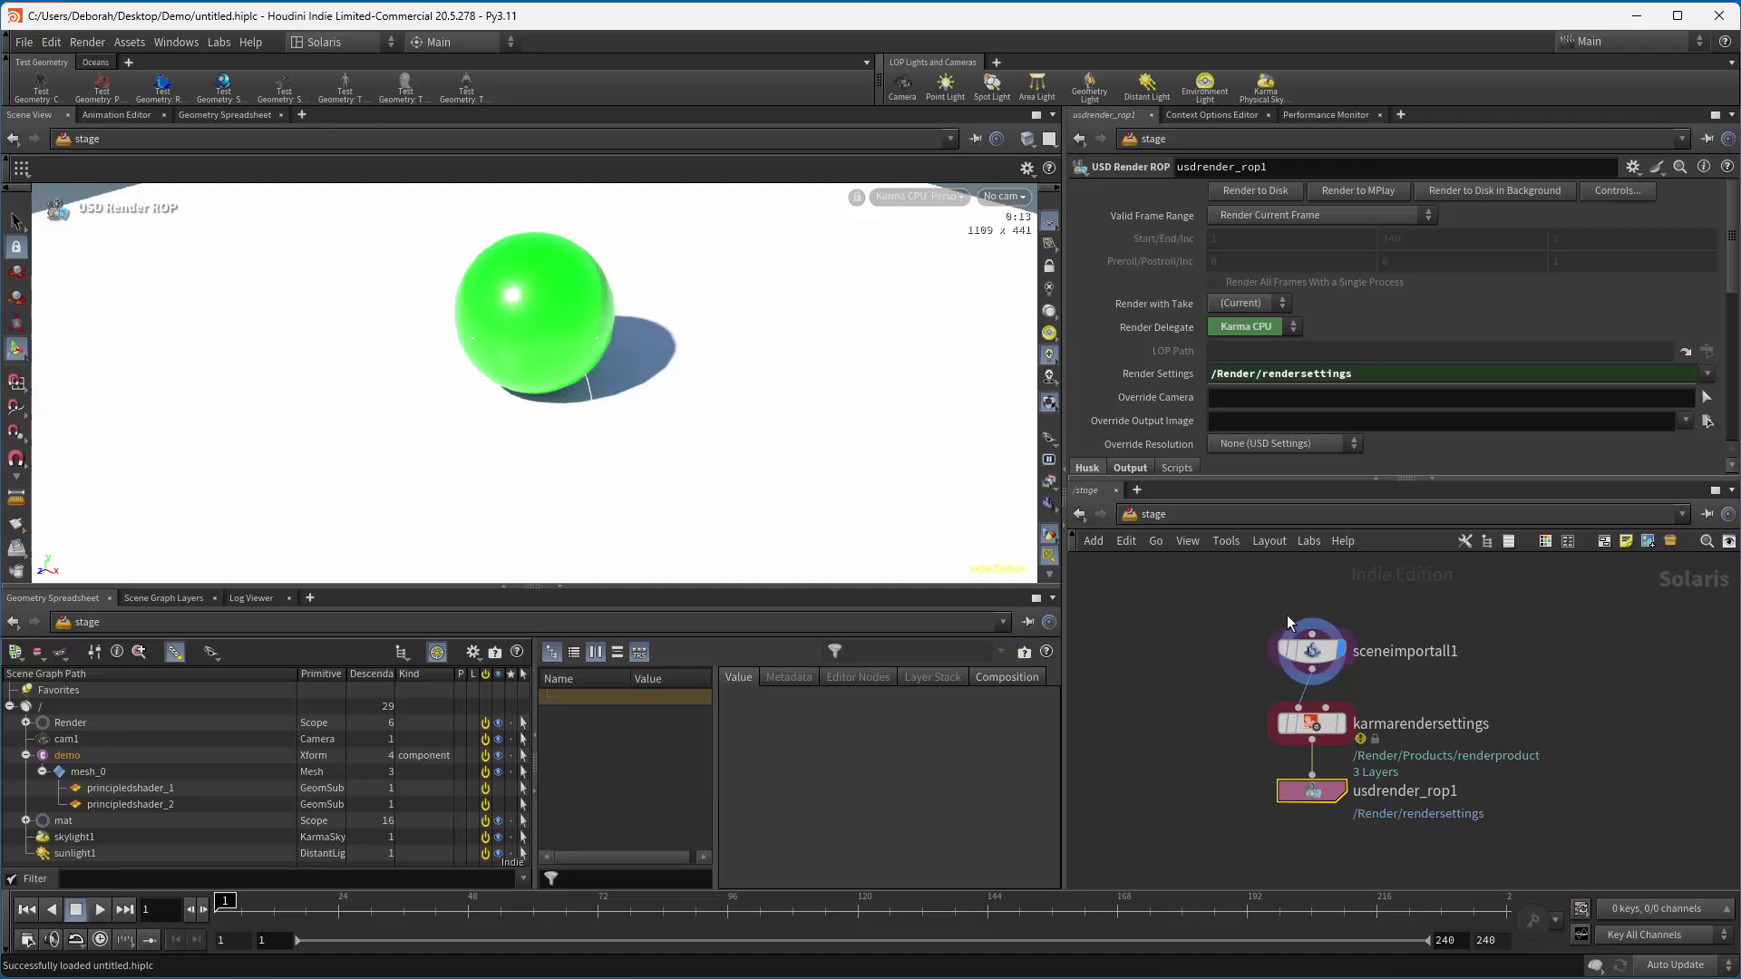
Read the warning in the karmarendersettings node information and close the window.
mouse_move(1306, 724)
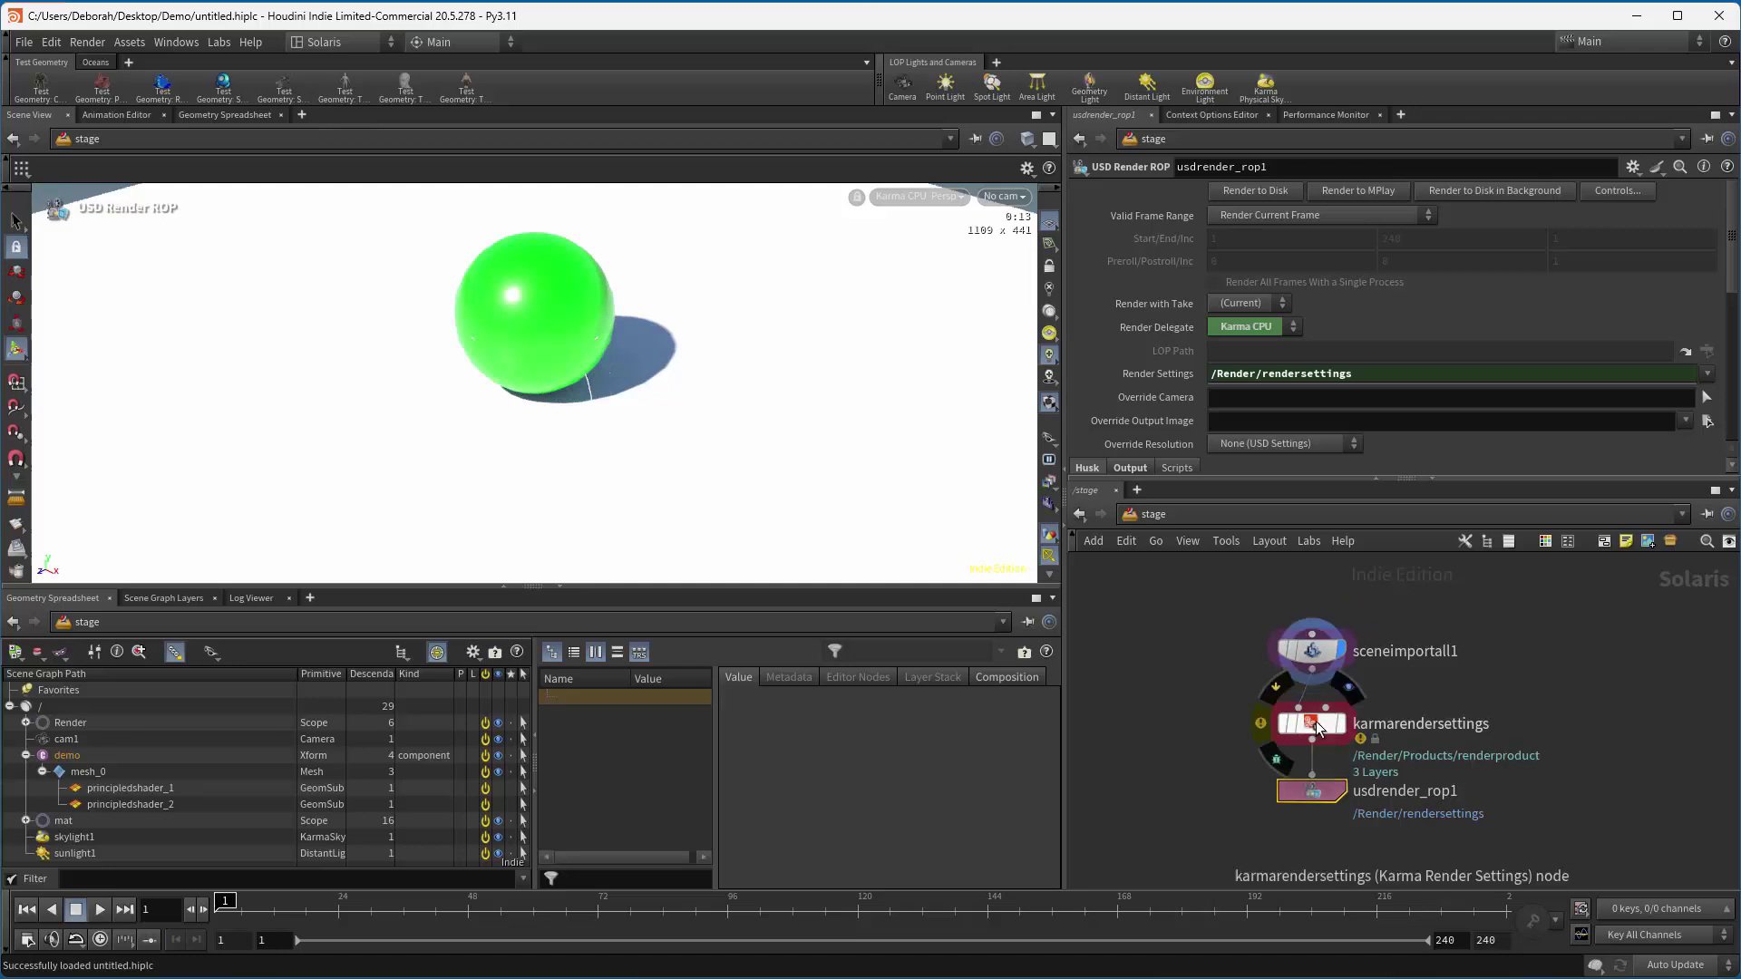
click(1263, 724)
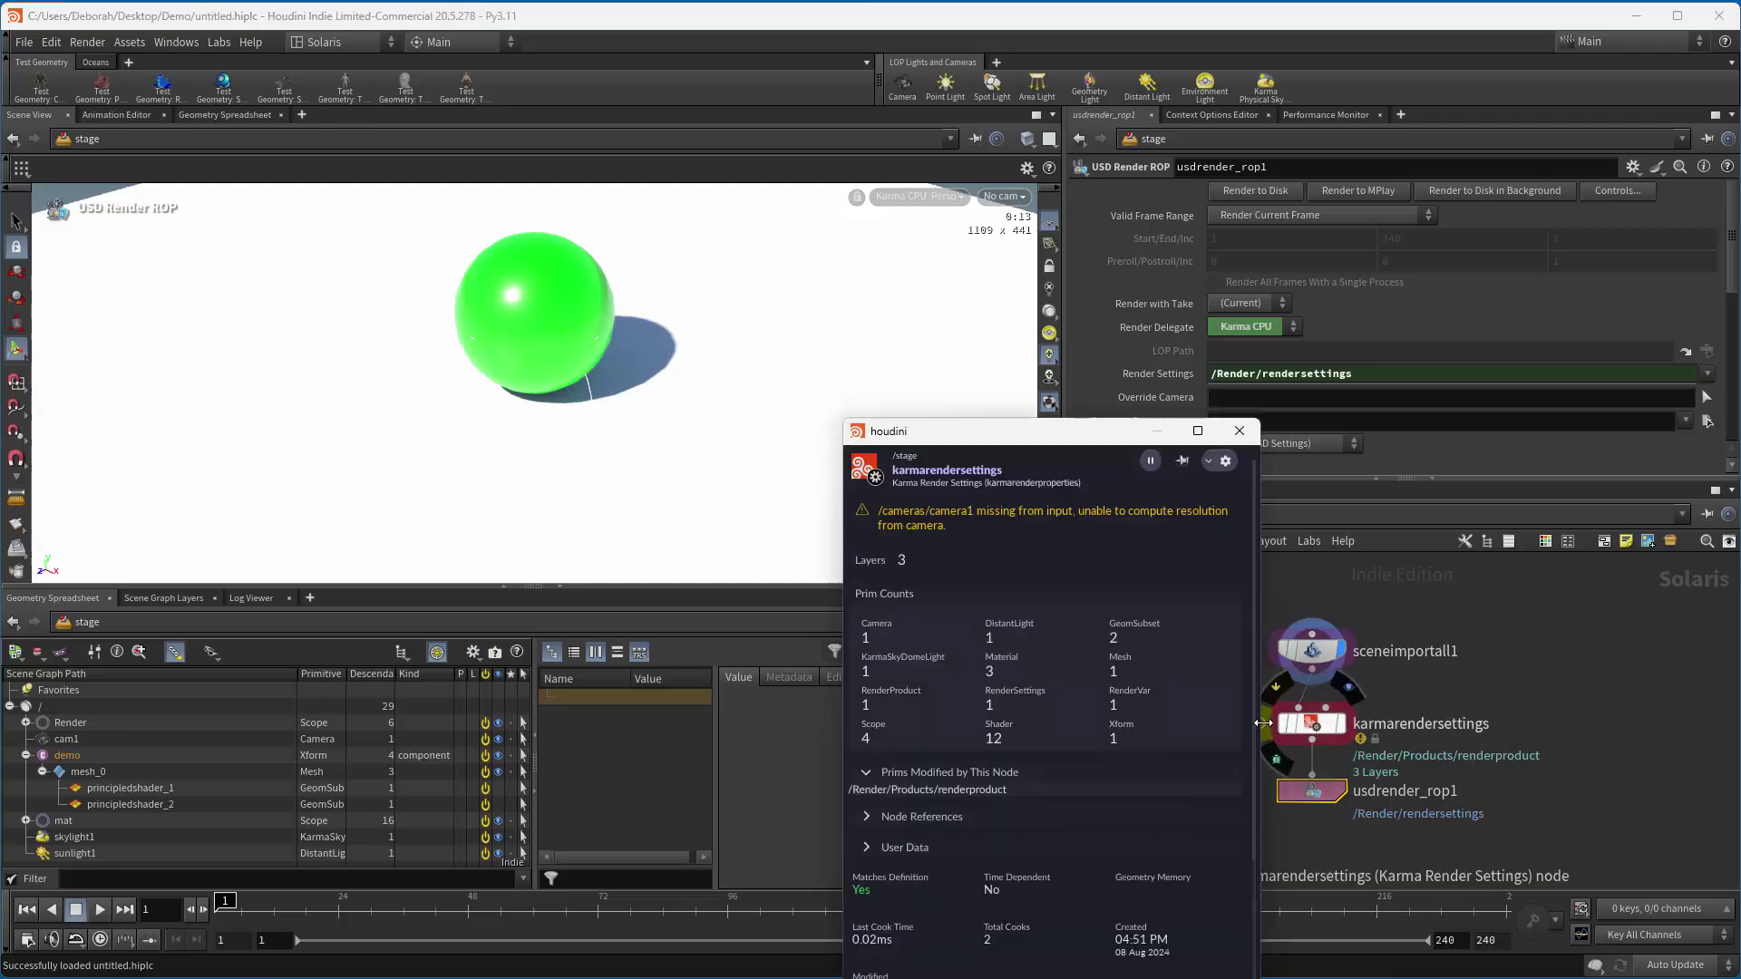
click(1239, 431)
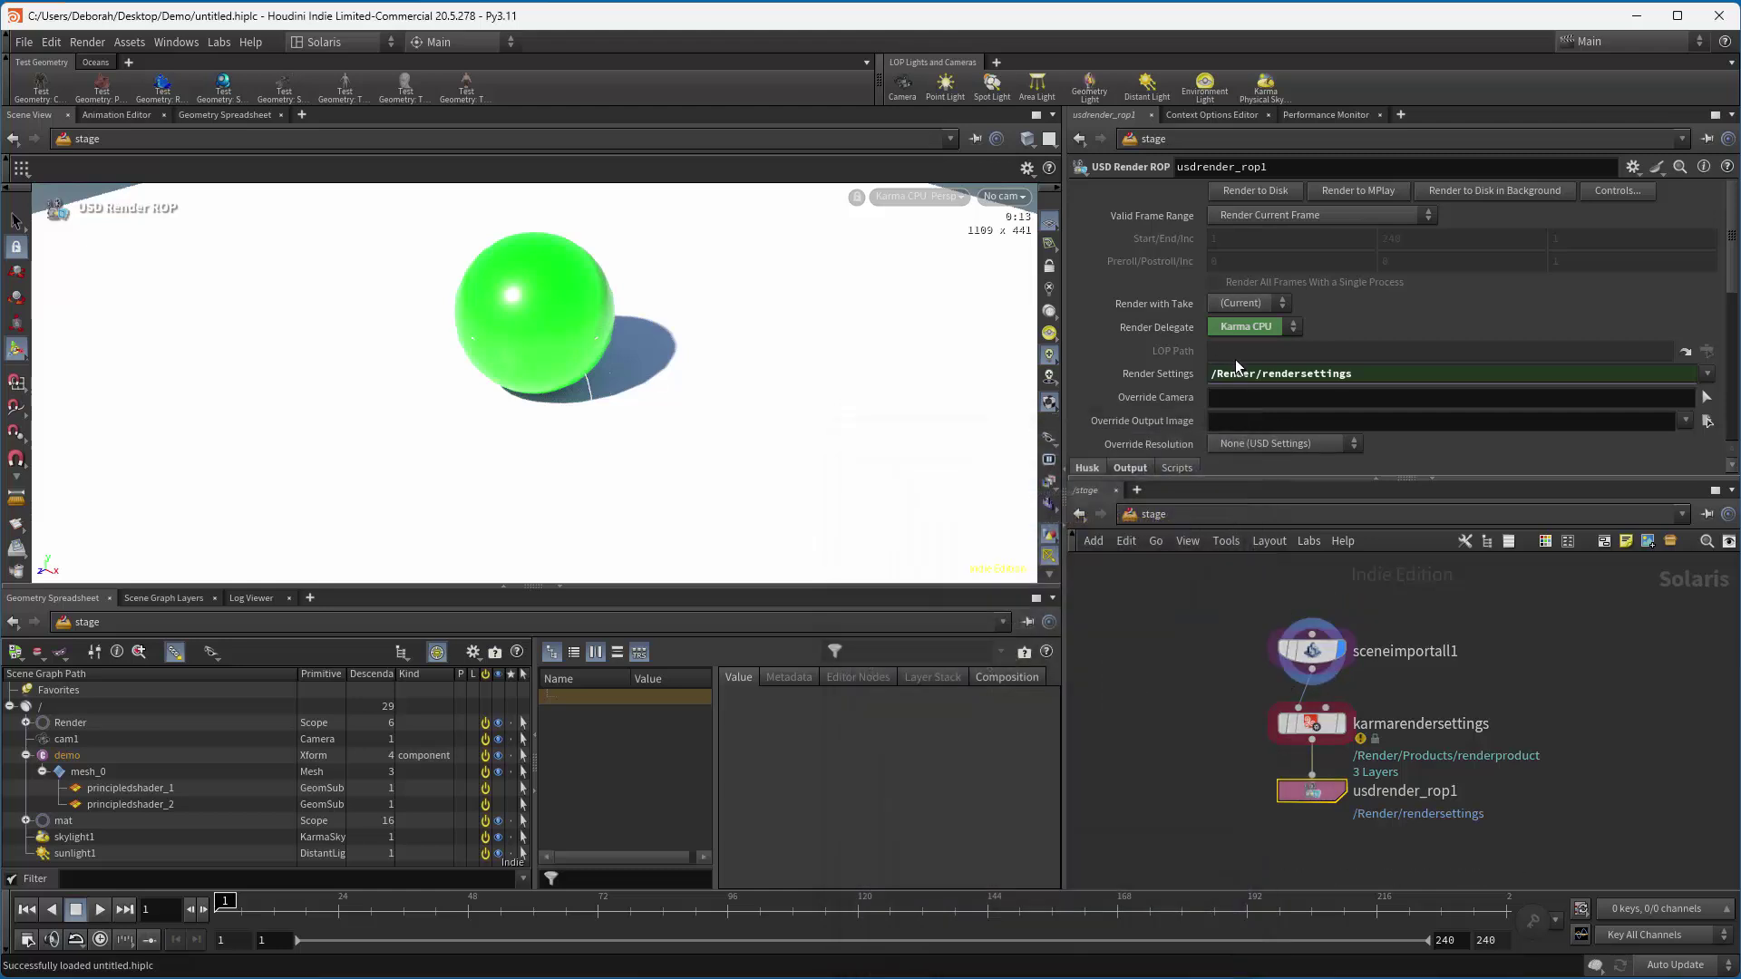
Set the Karma Render Settings camera to /cam1 and look through /cam1 in the viewport.
click(1302, 721)
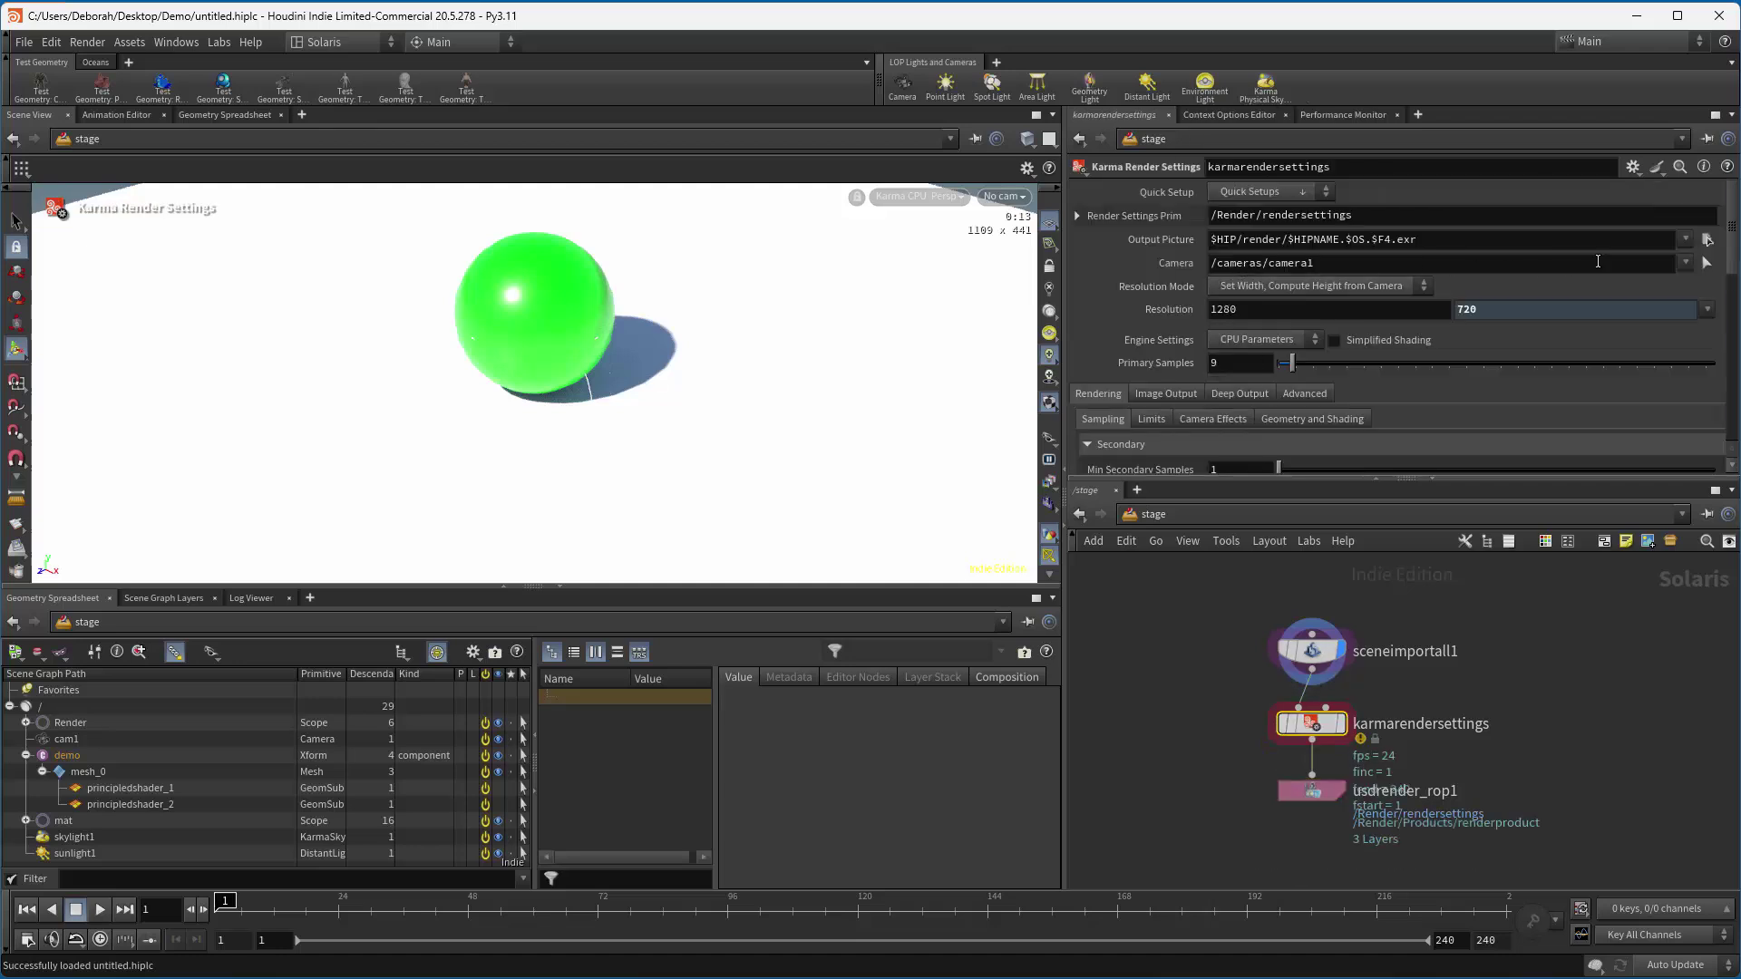
click(1685, 262)
click(1683, 286)
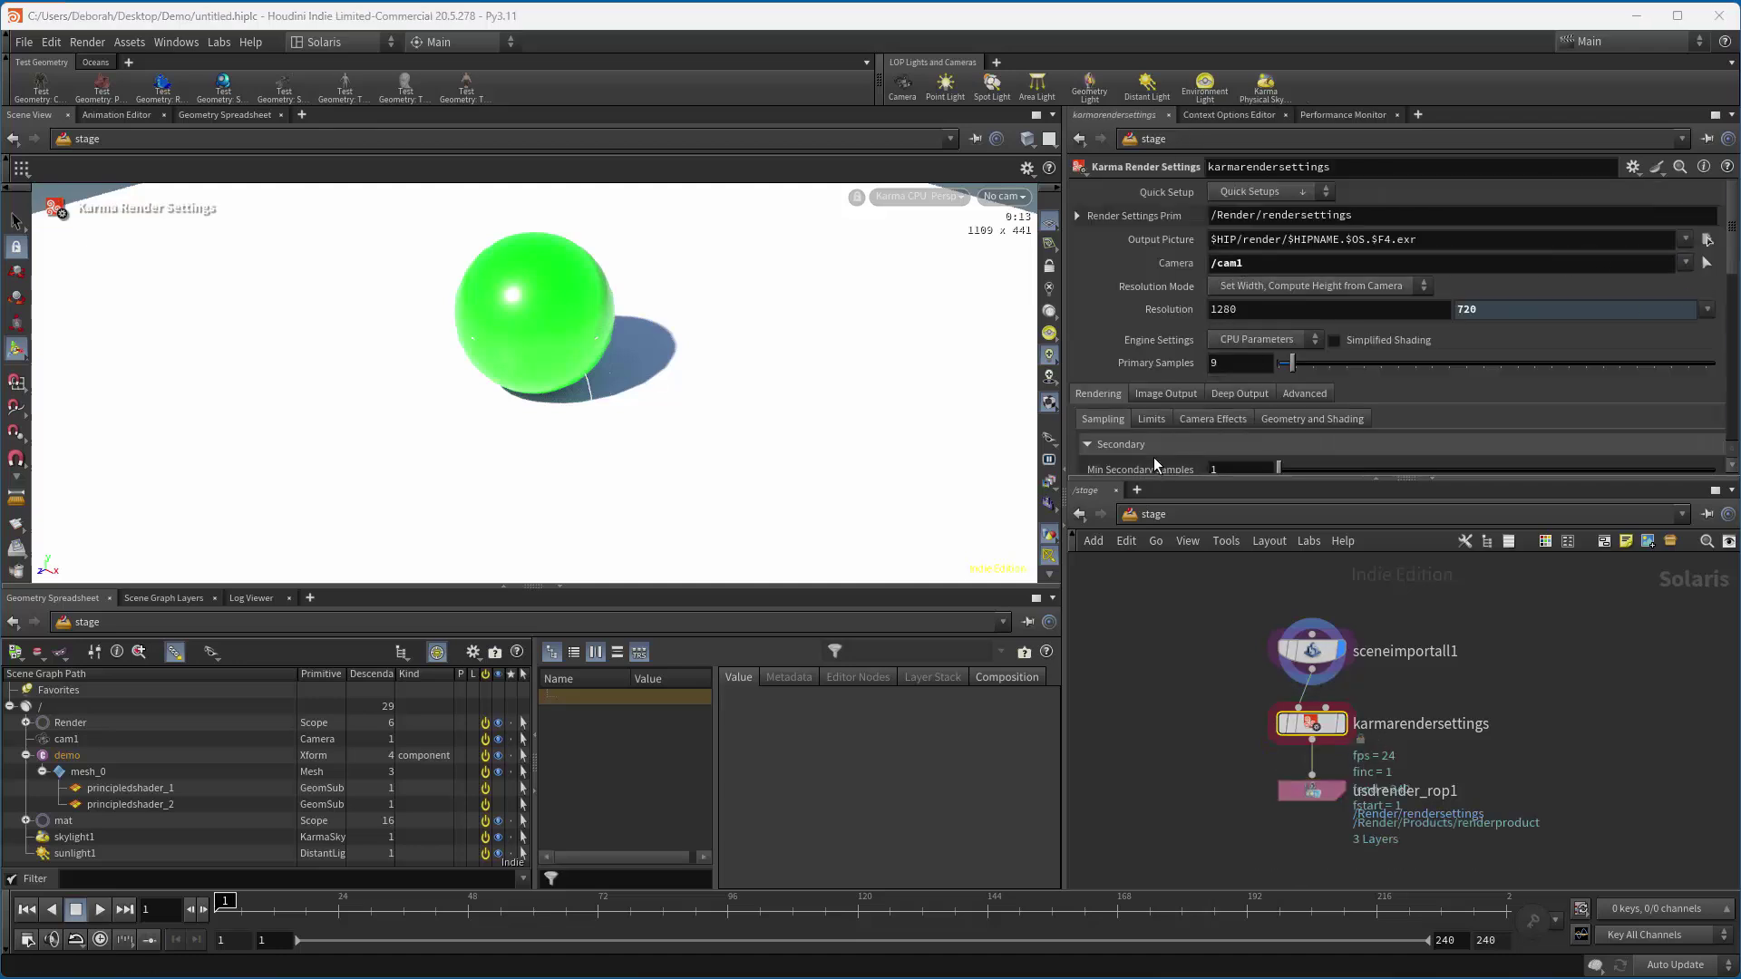
click(1005, 196)
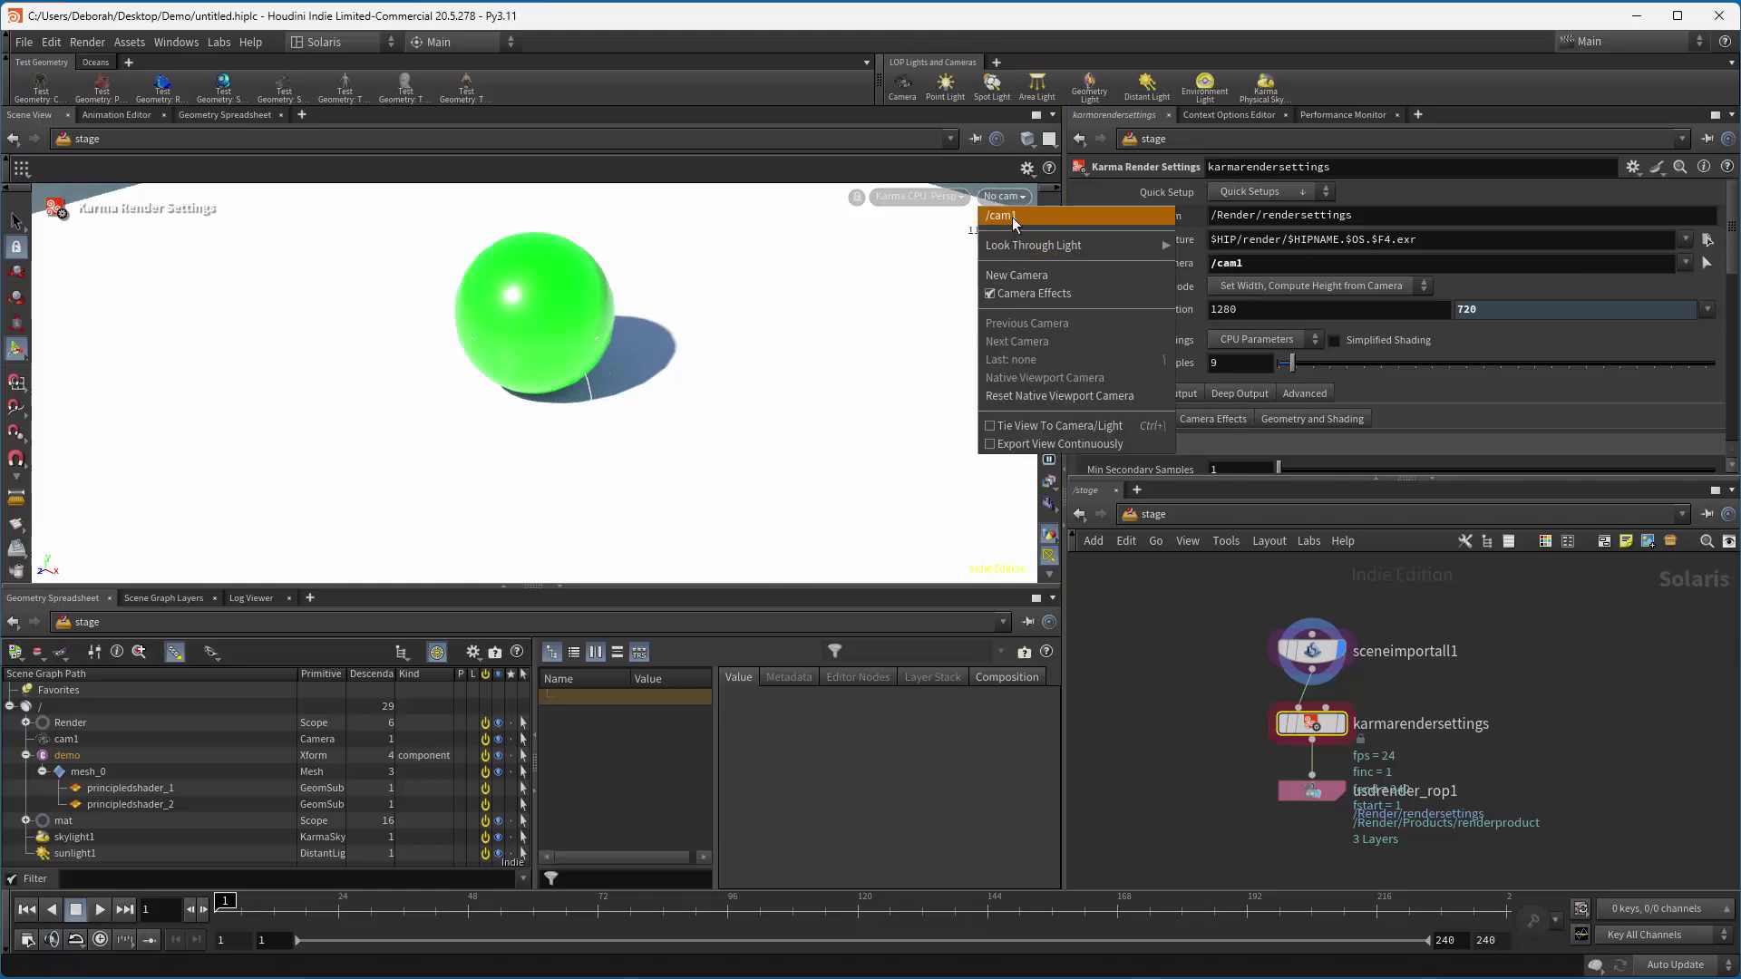
click(1012, 216)
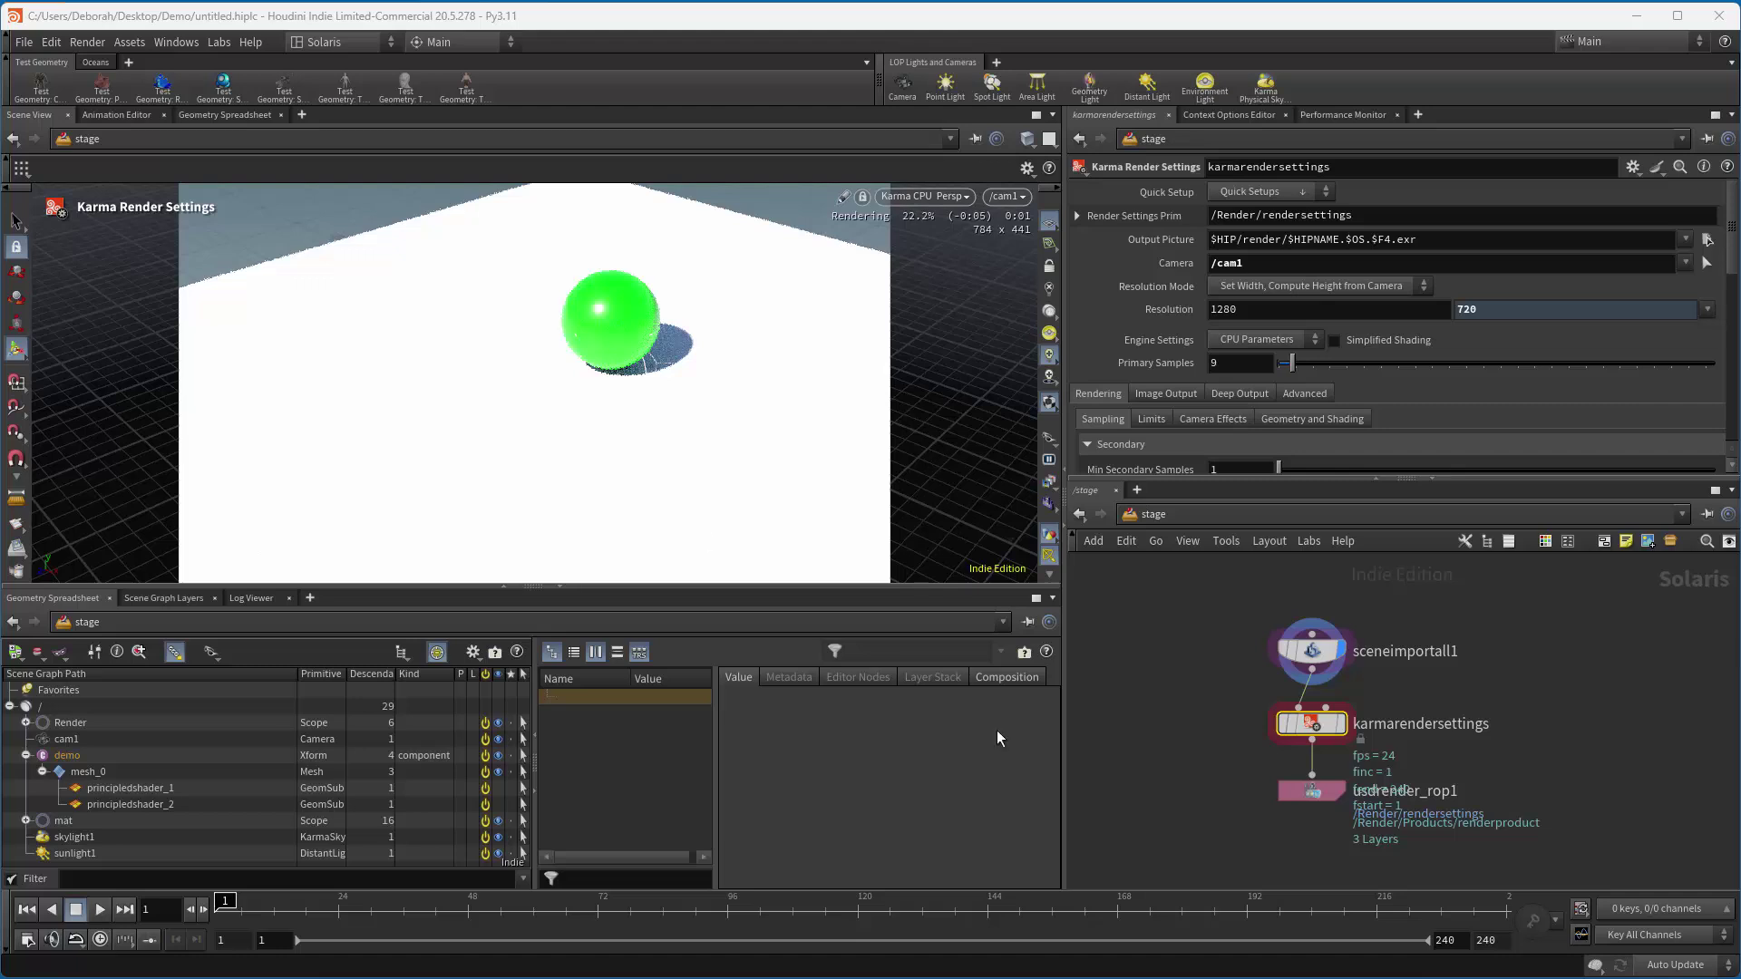
Render frame 2 to disk with usdrender_rop1 and locate untitled.karmarendersettings.0002.exr in File Explorer's render folder.
click(1286, 789)
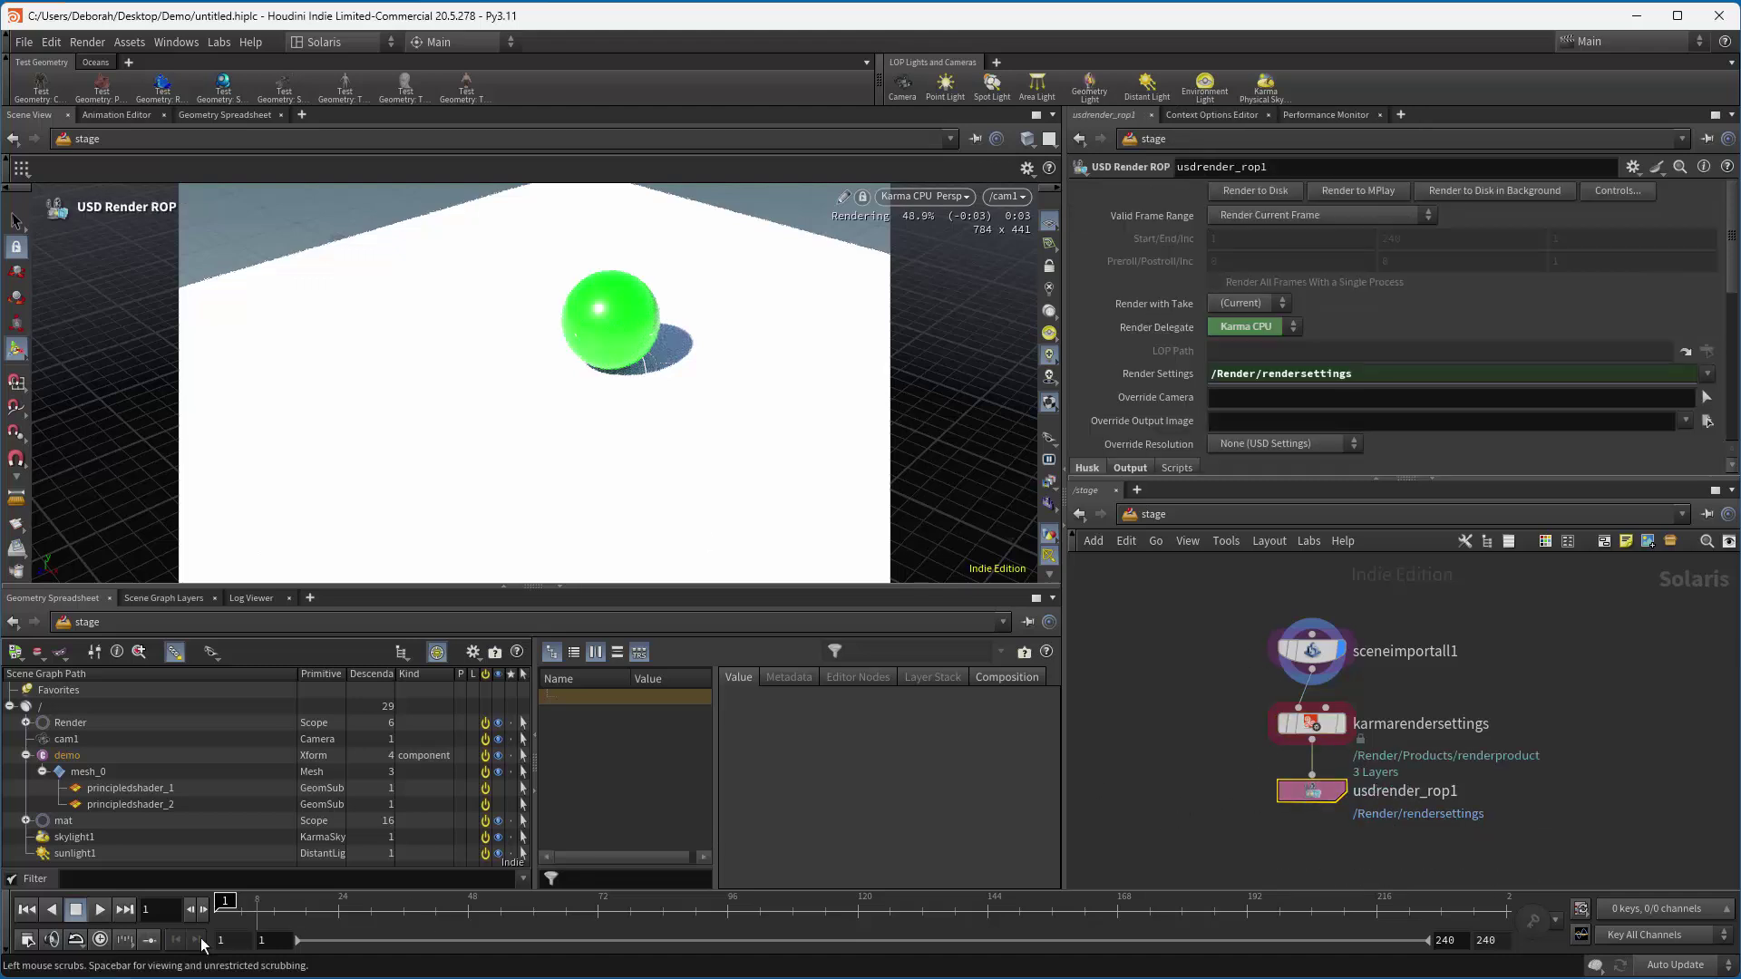
click(202, 909)
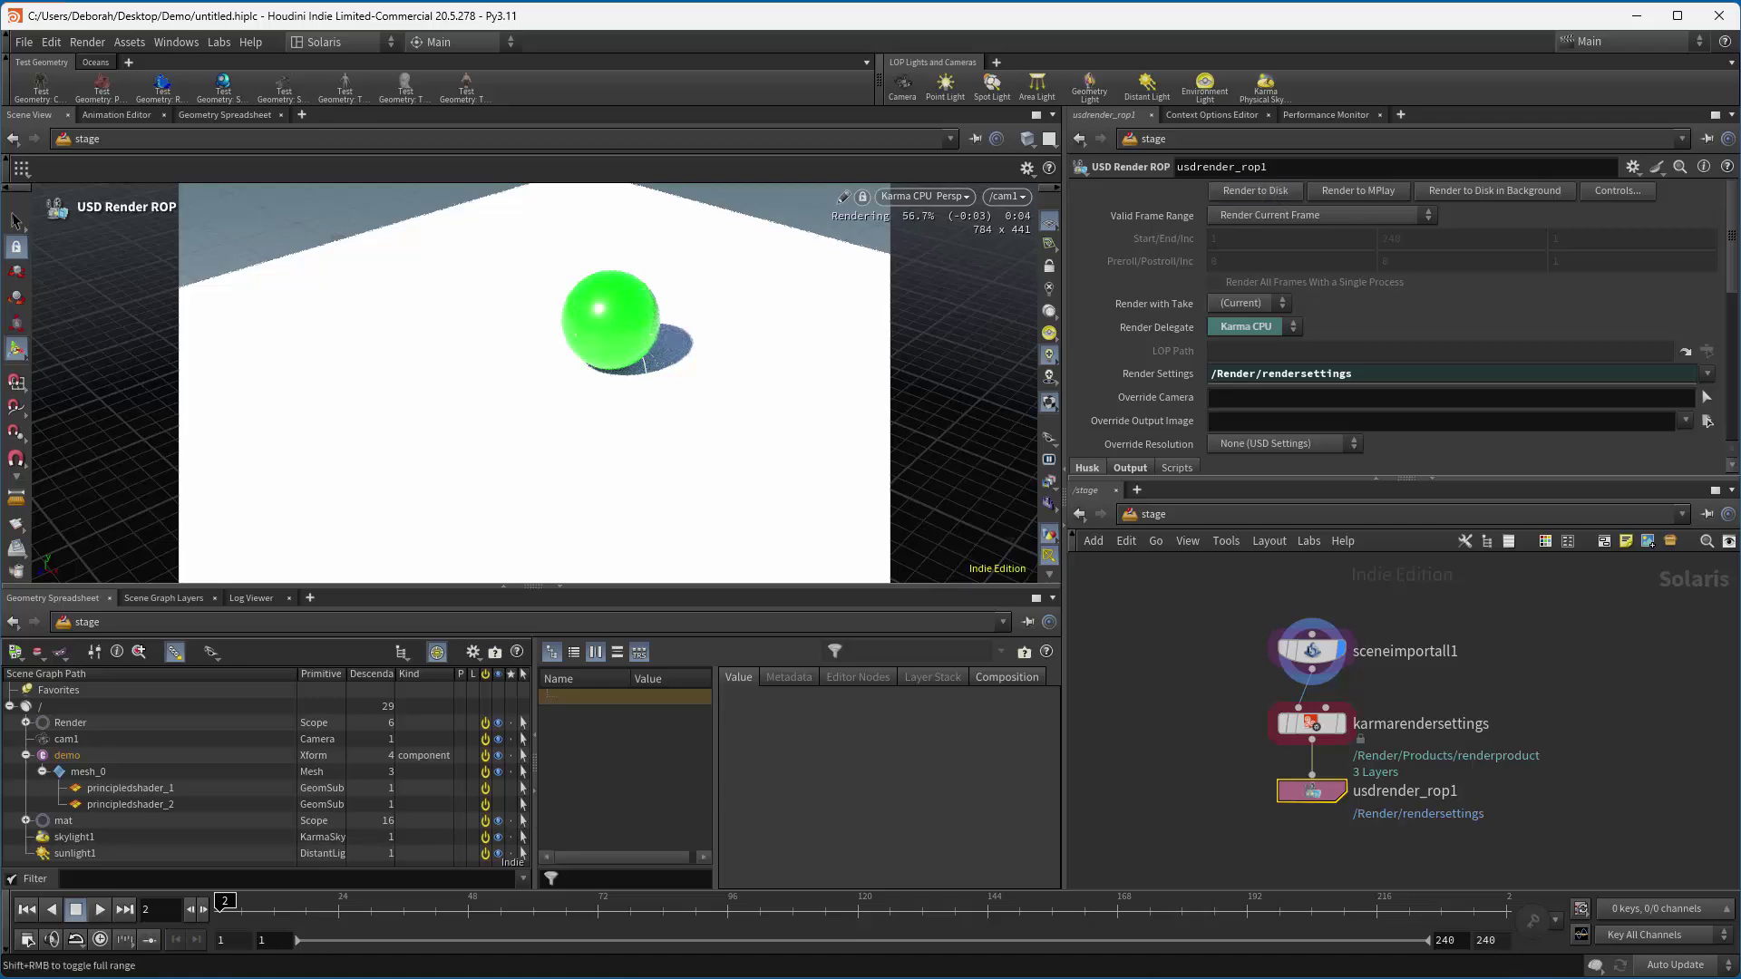
key(alt+Tab)
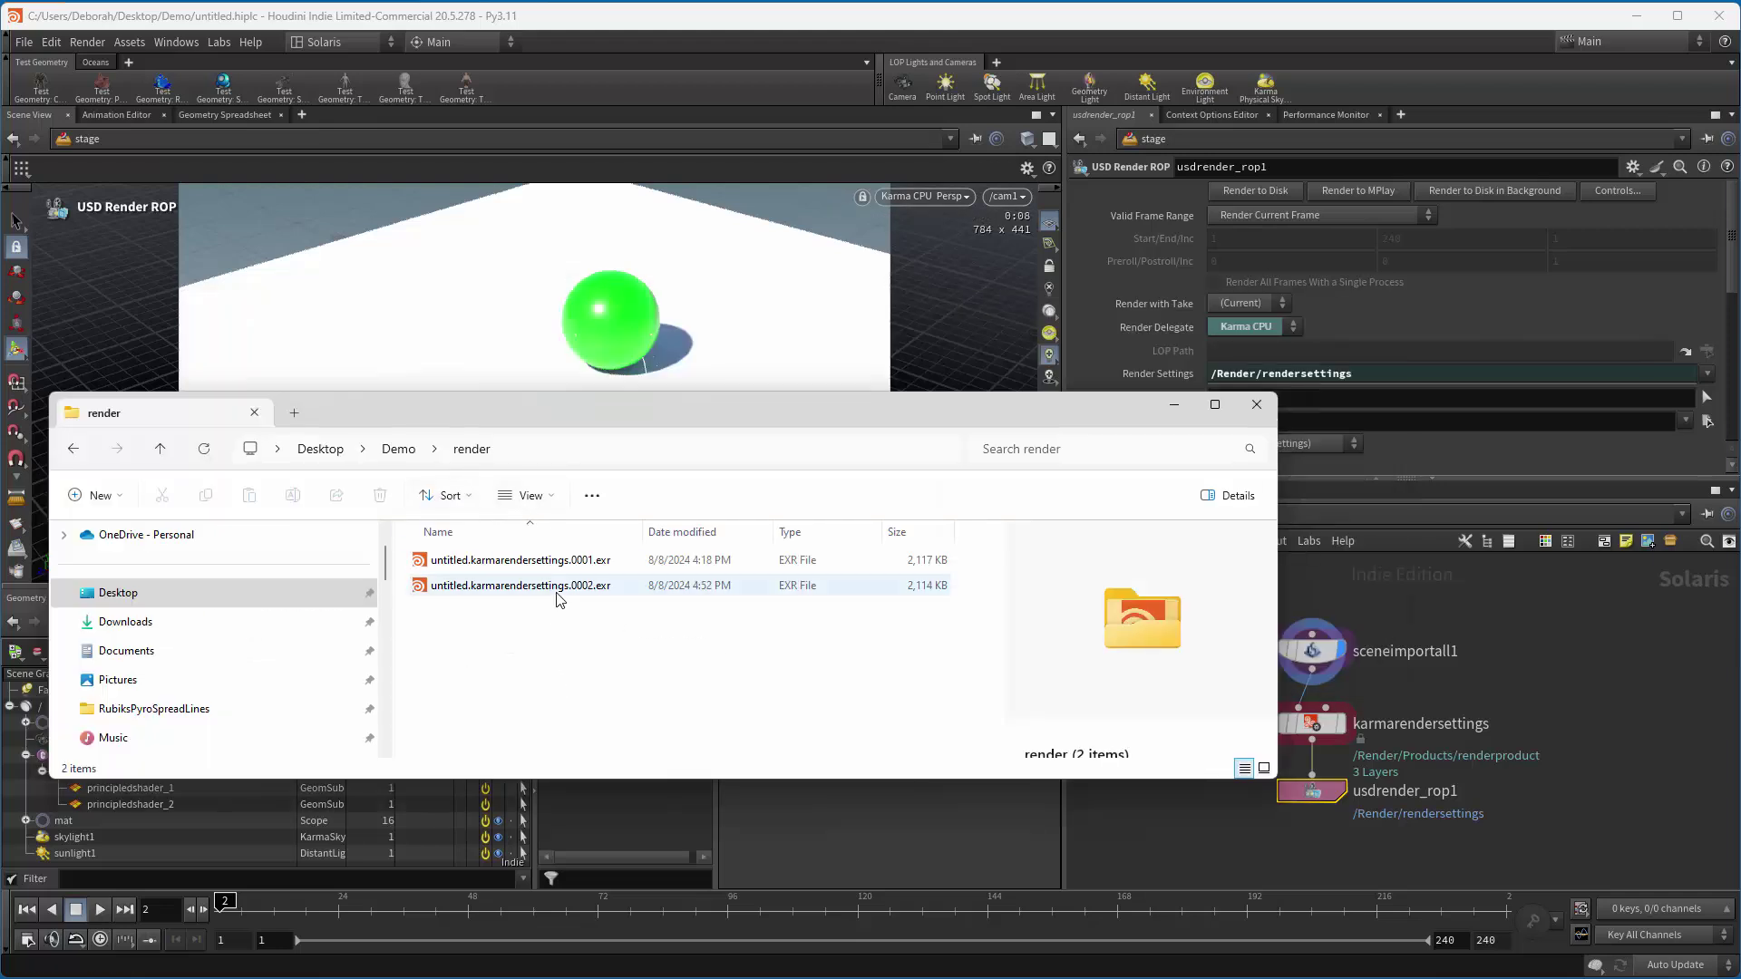
click(507, 589)
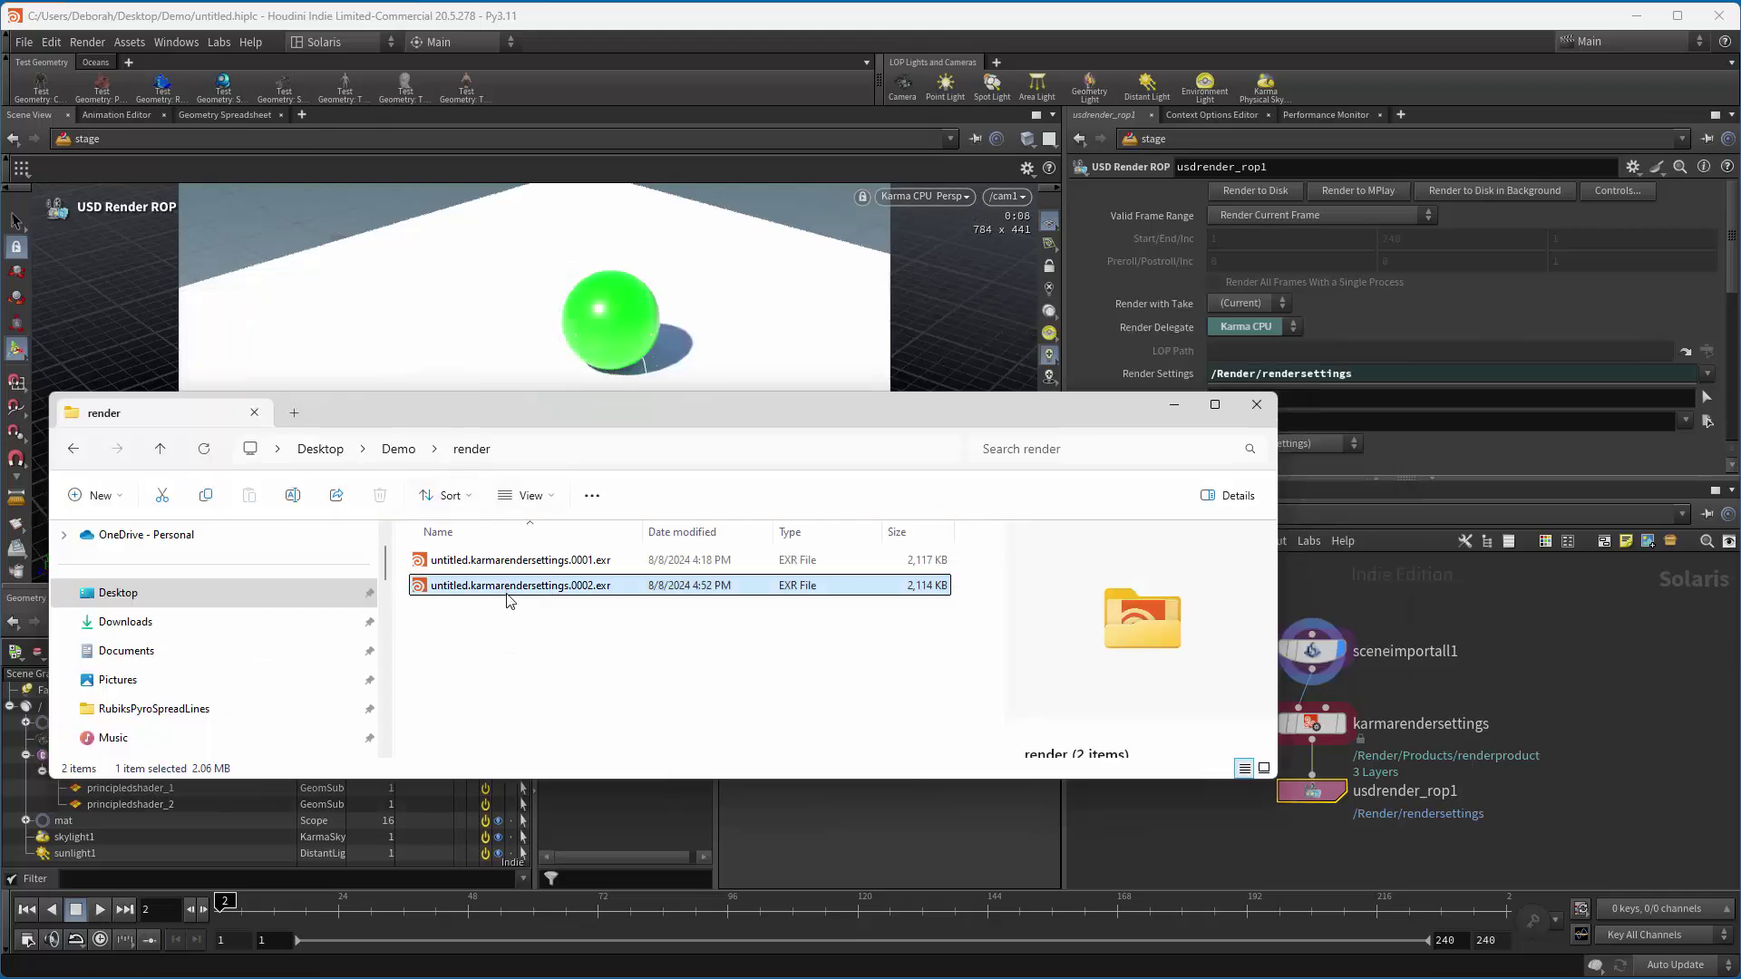
Load the rendered untitled.karmarendersettings.$F4.exr sequence from $HIP/render into MPlay, review the image and close the viewer.
click(88, 42)
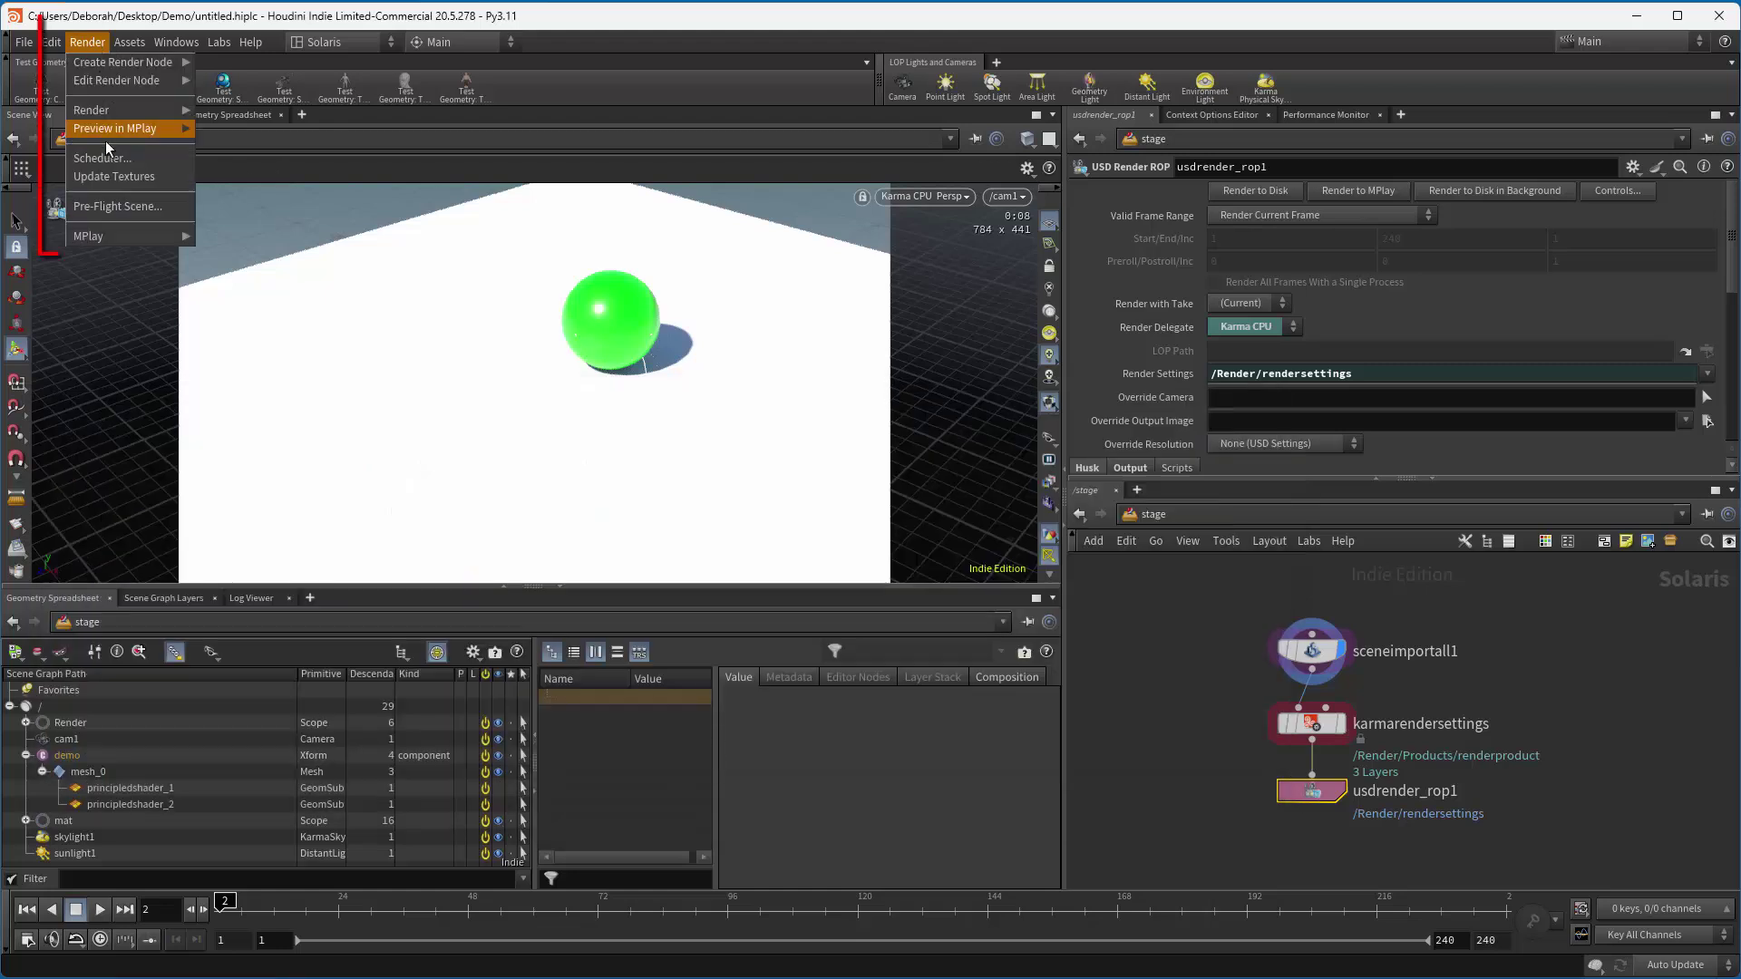
click(241, 237)
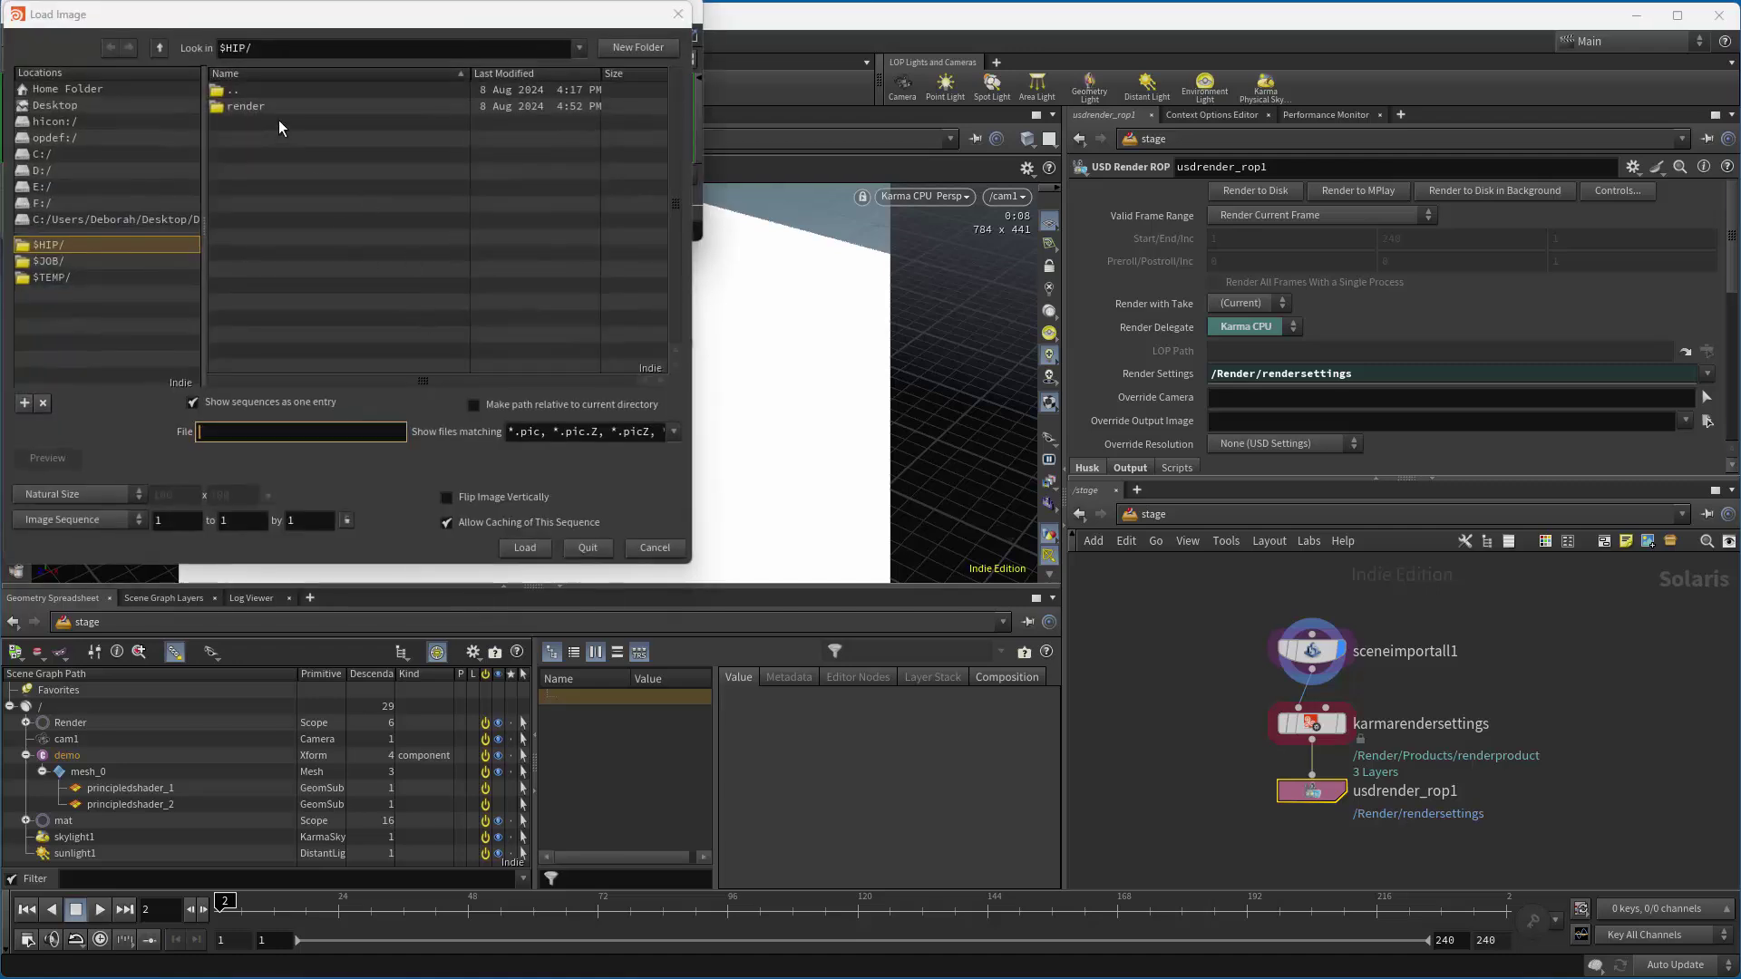
double_click(247, 107)
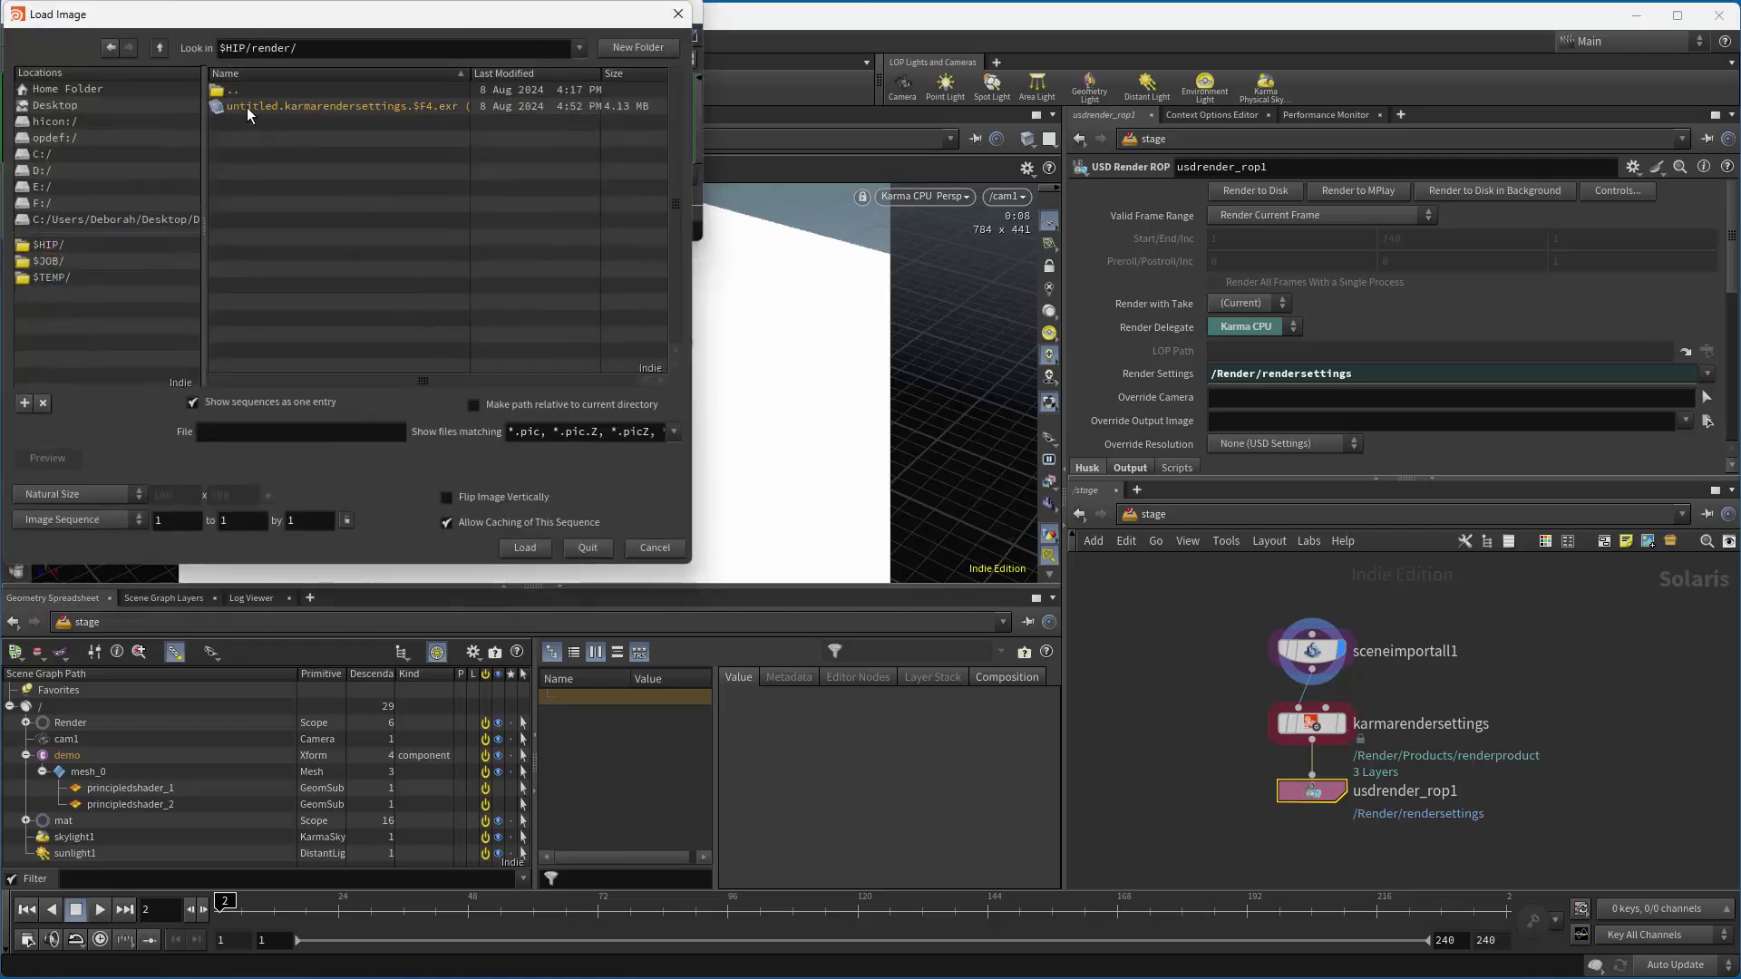
click(426, 107)
click(524, 548)
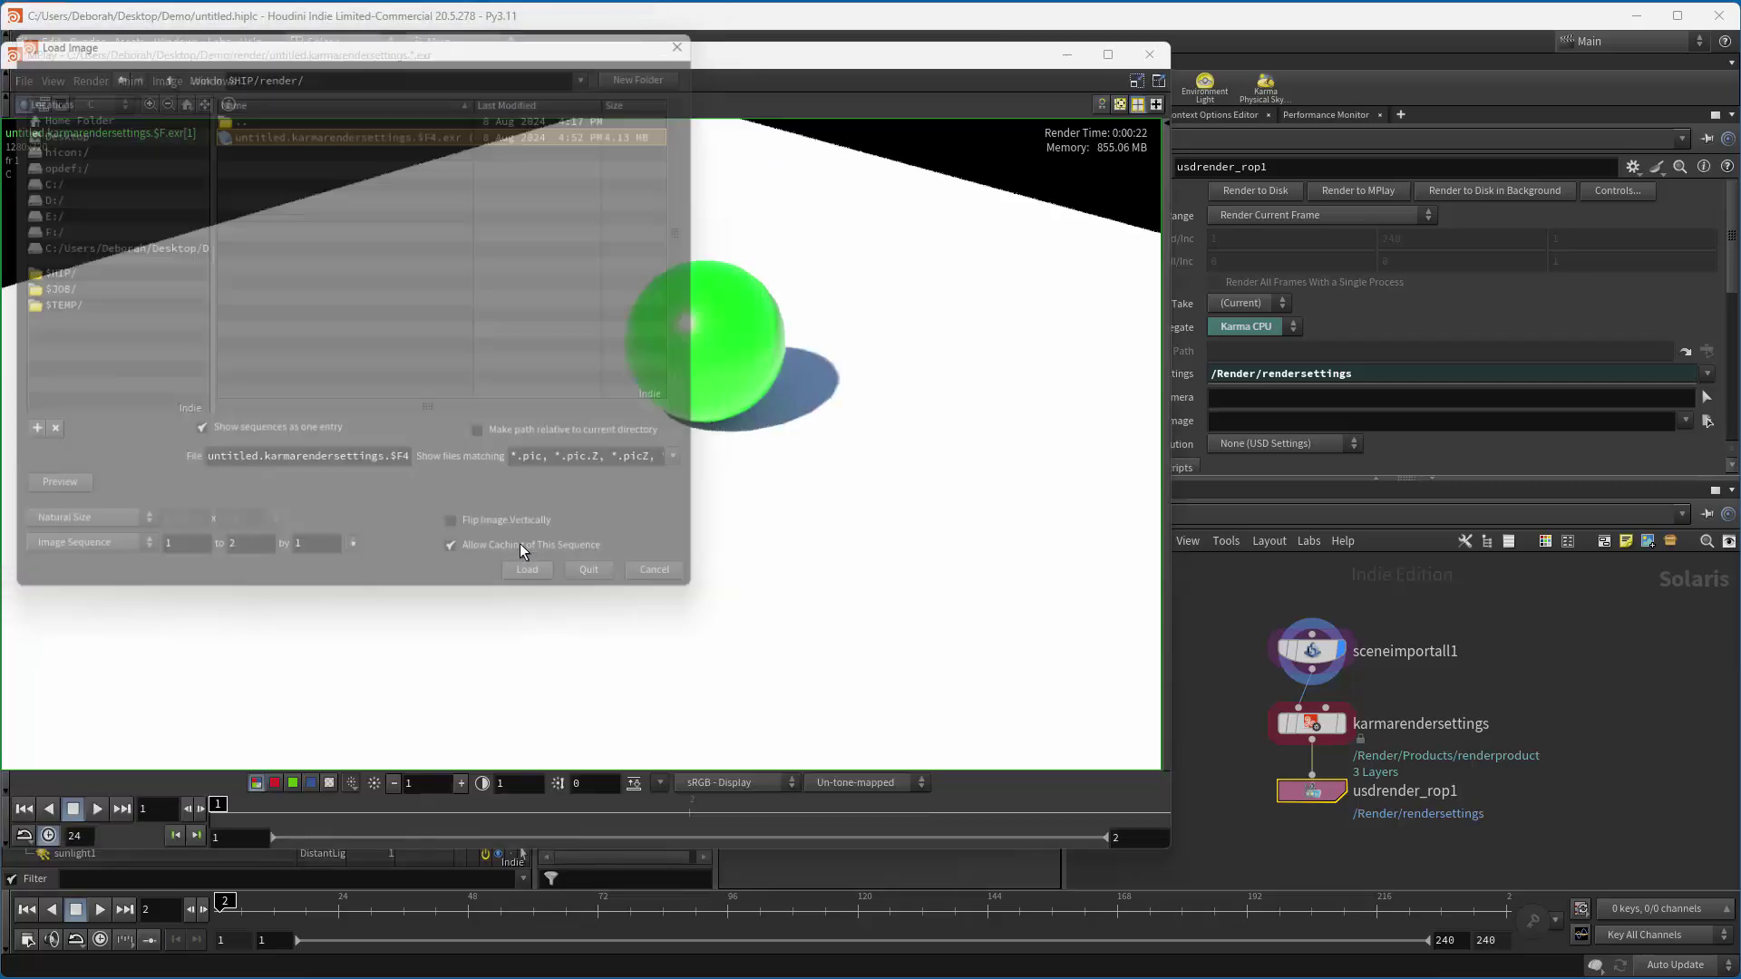
click(751, 822)
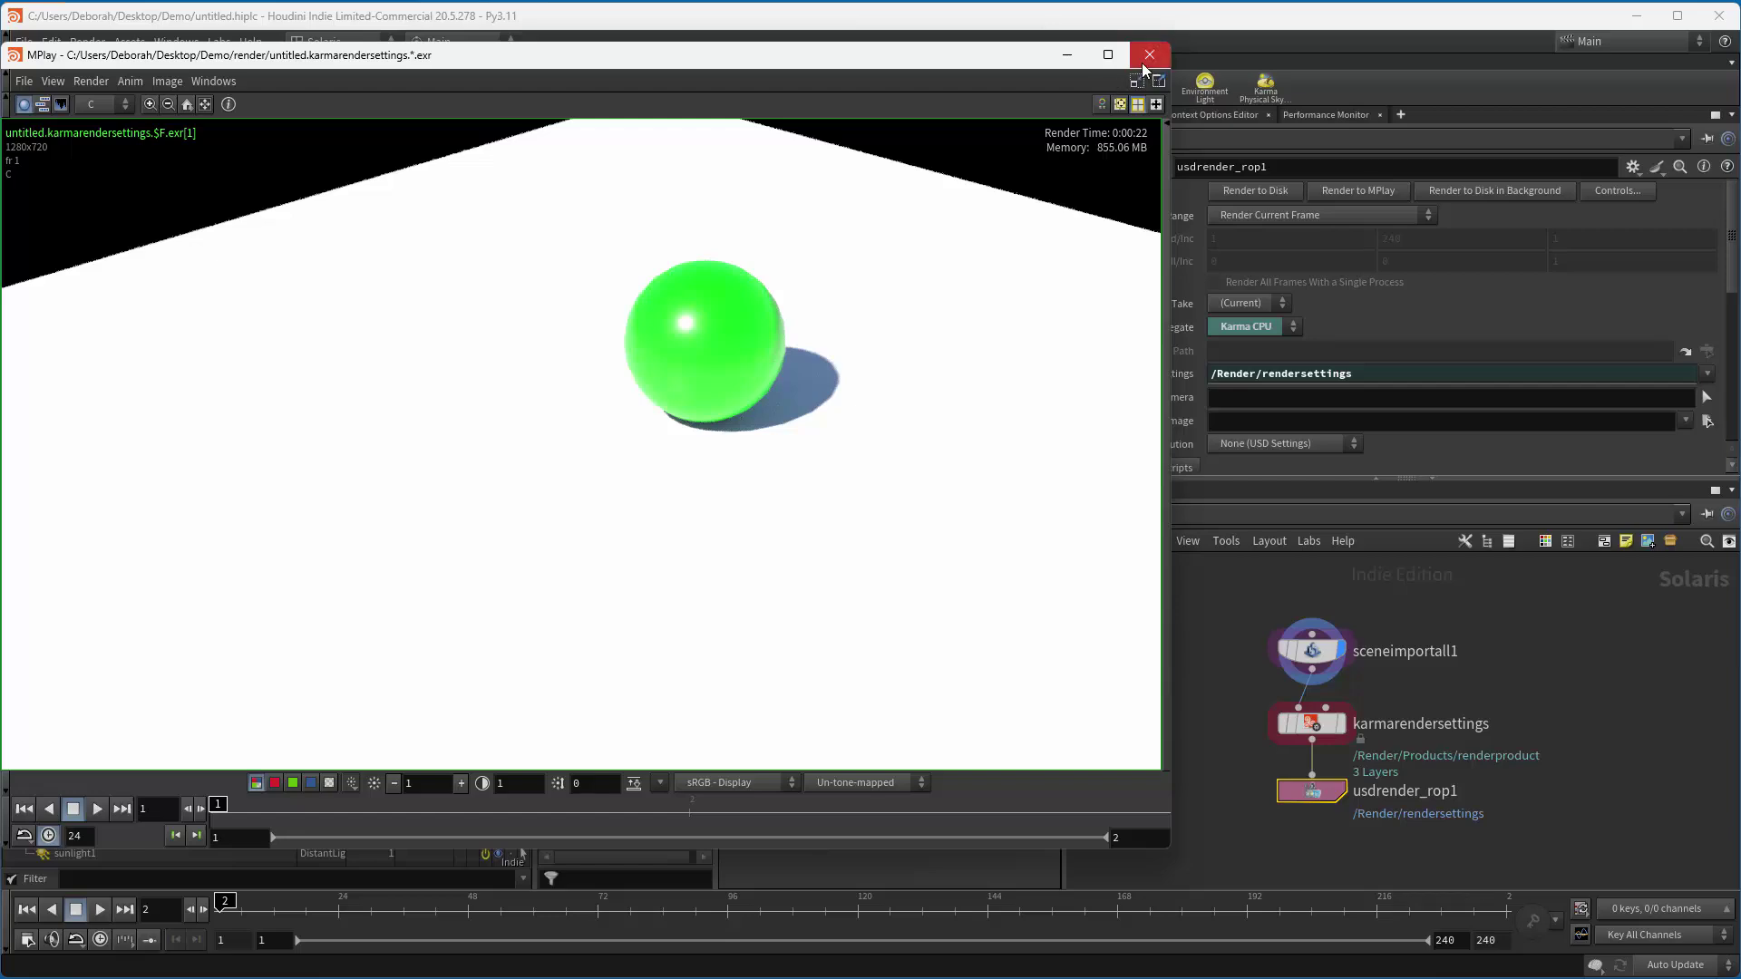
click(1150, 55)
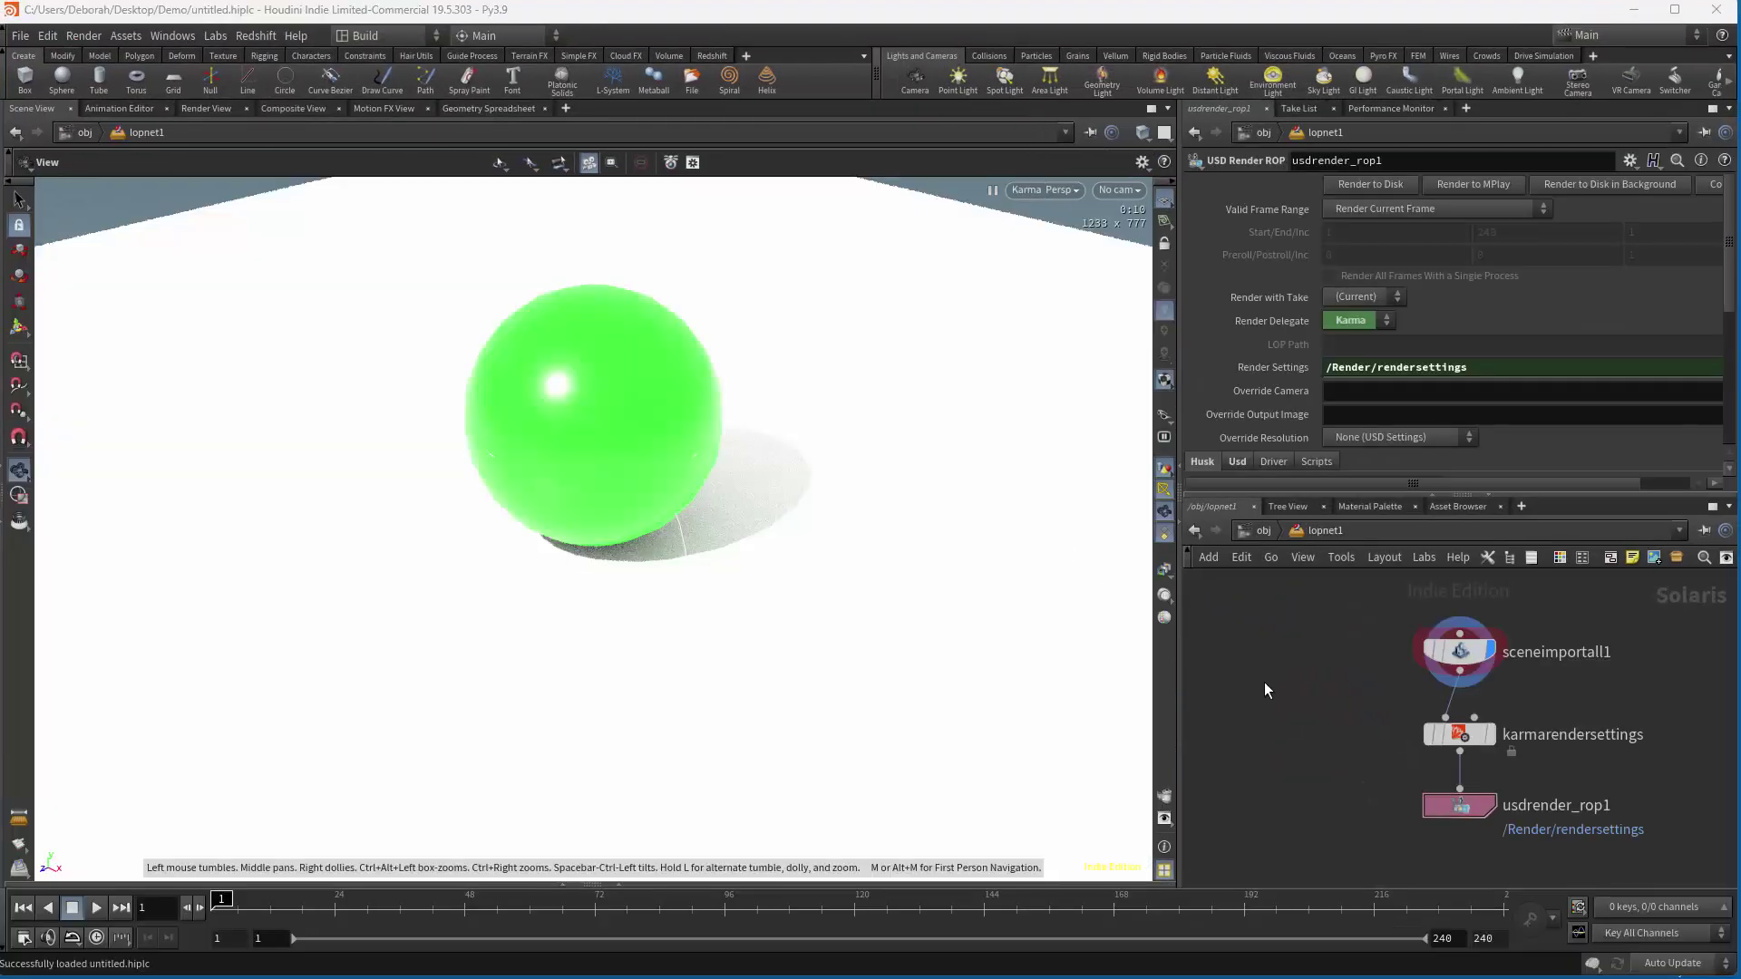
Delete lopnet1 and the sunlight1 and skylight1 lights from the obj network, keeping demo and cam1.
click(1263, 530)
click(1379, 755)
key(Delete)
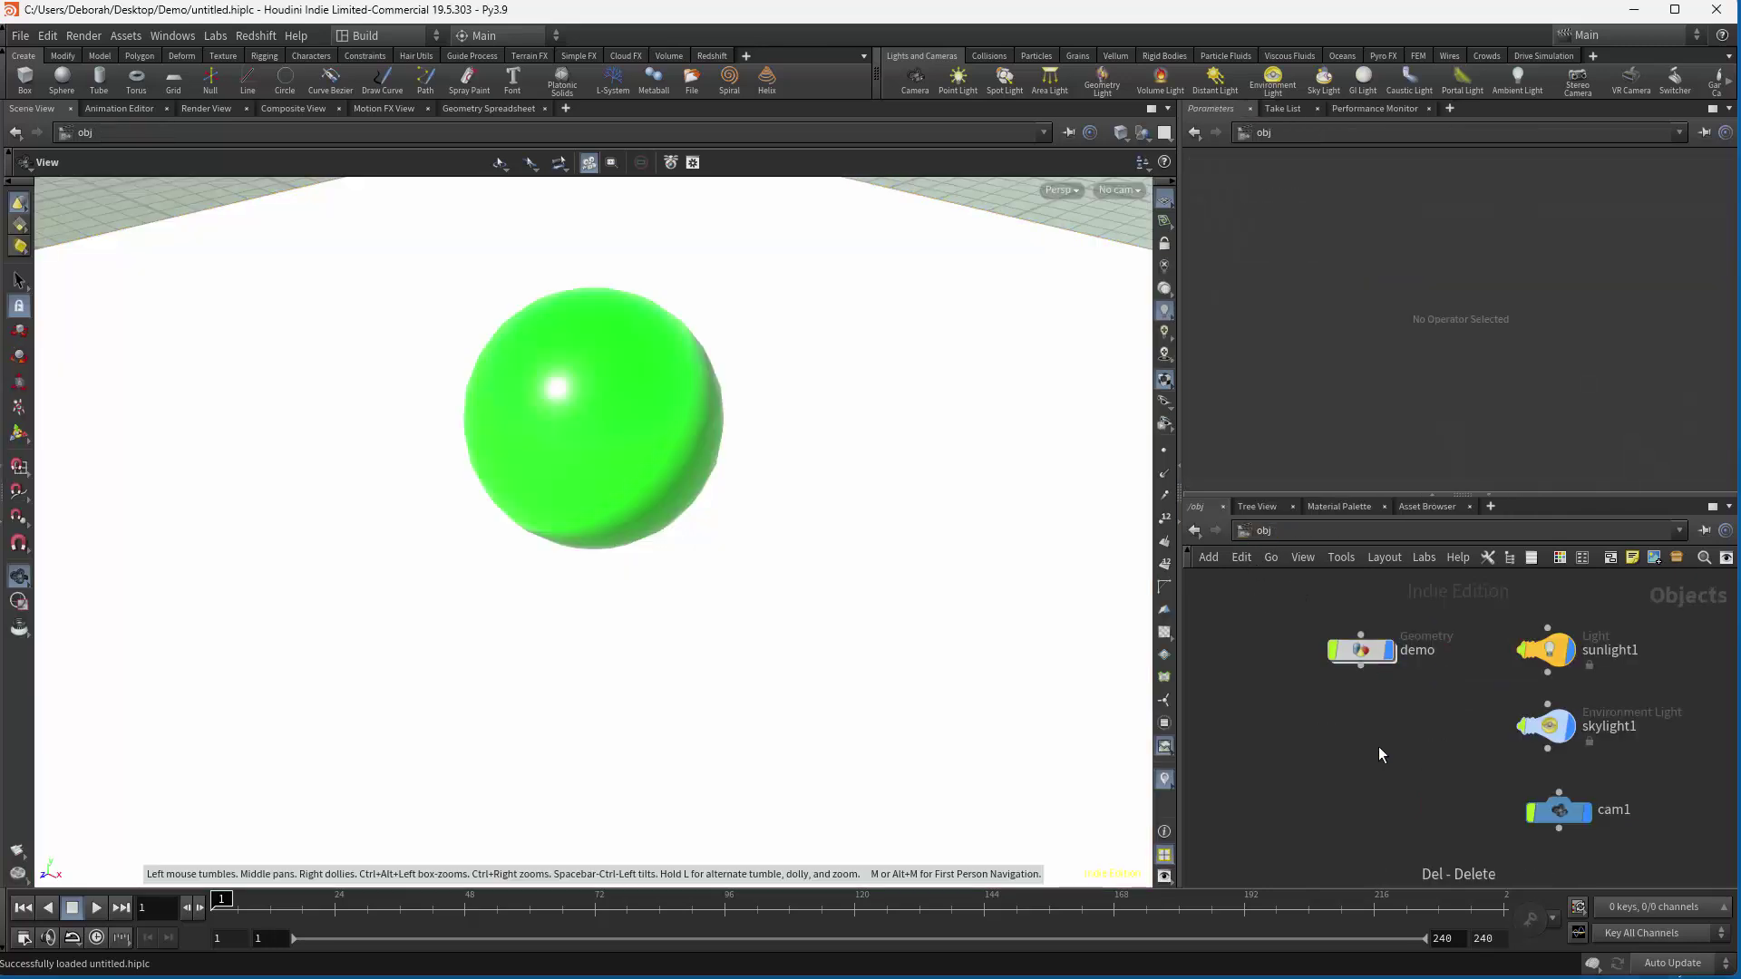
drag(1504, 606, 1529, 646)
key(Delete)
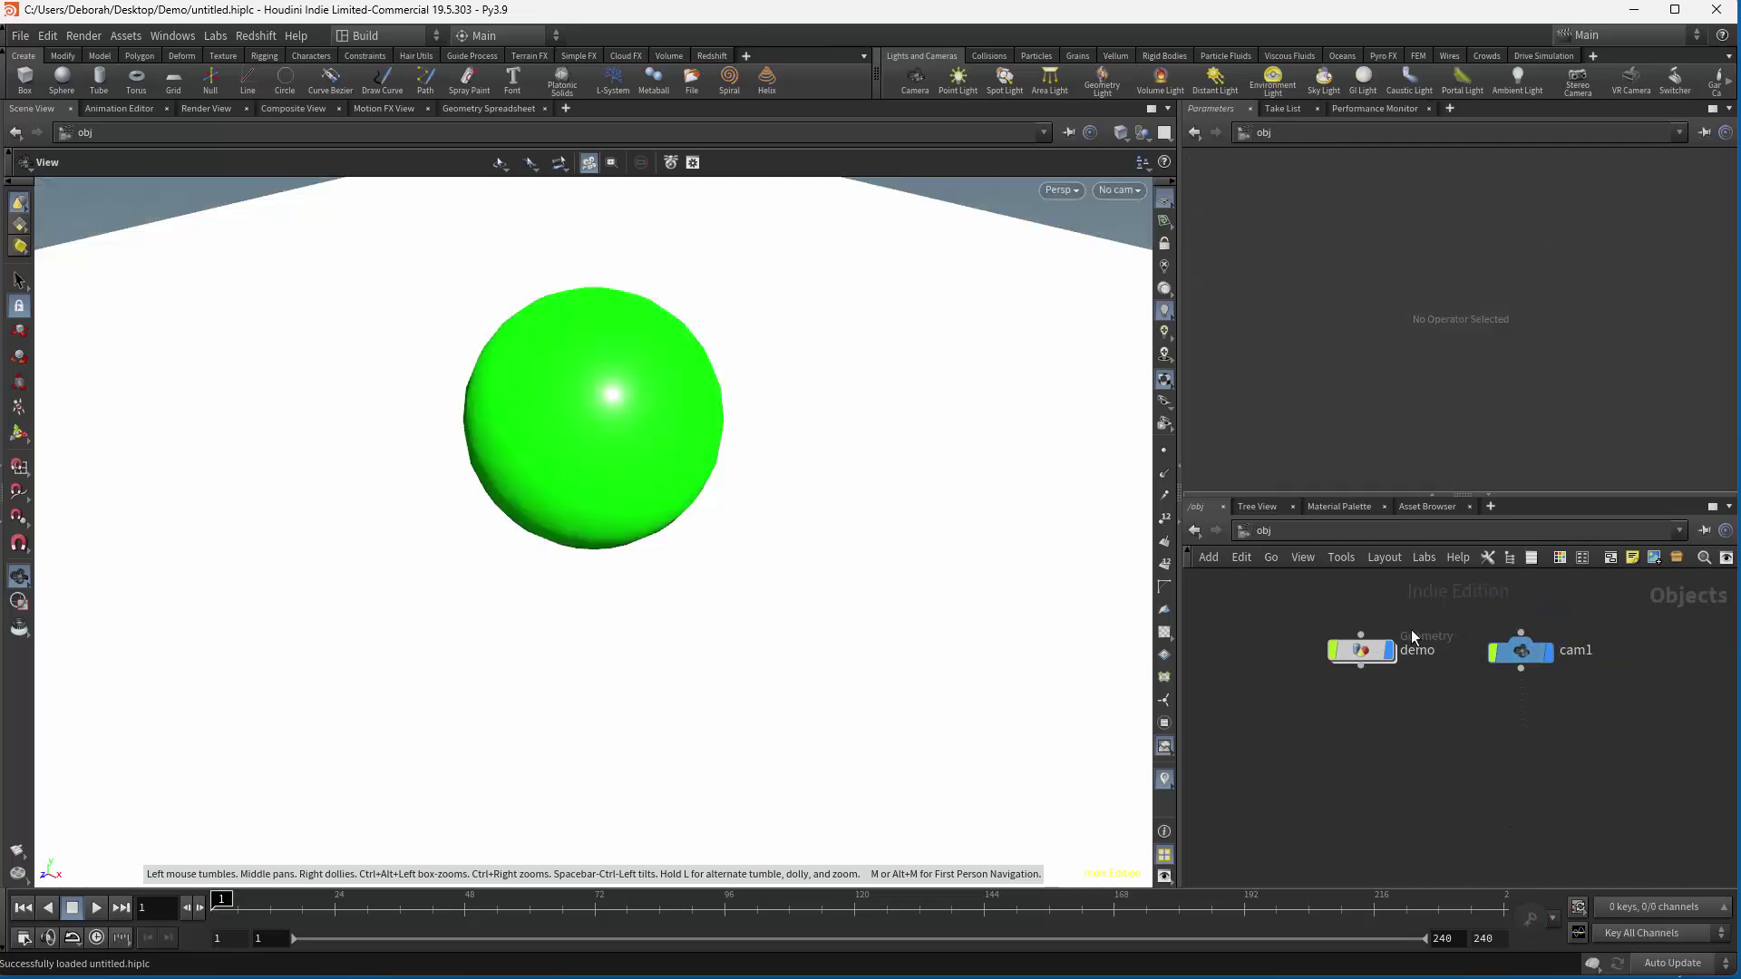
Delete the principledshader node from the mat network.
click(1308, 535)
click(1343, 604)
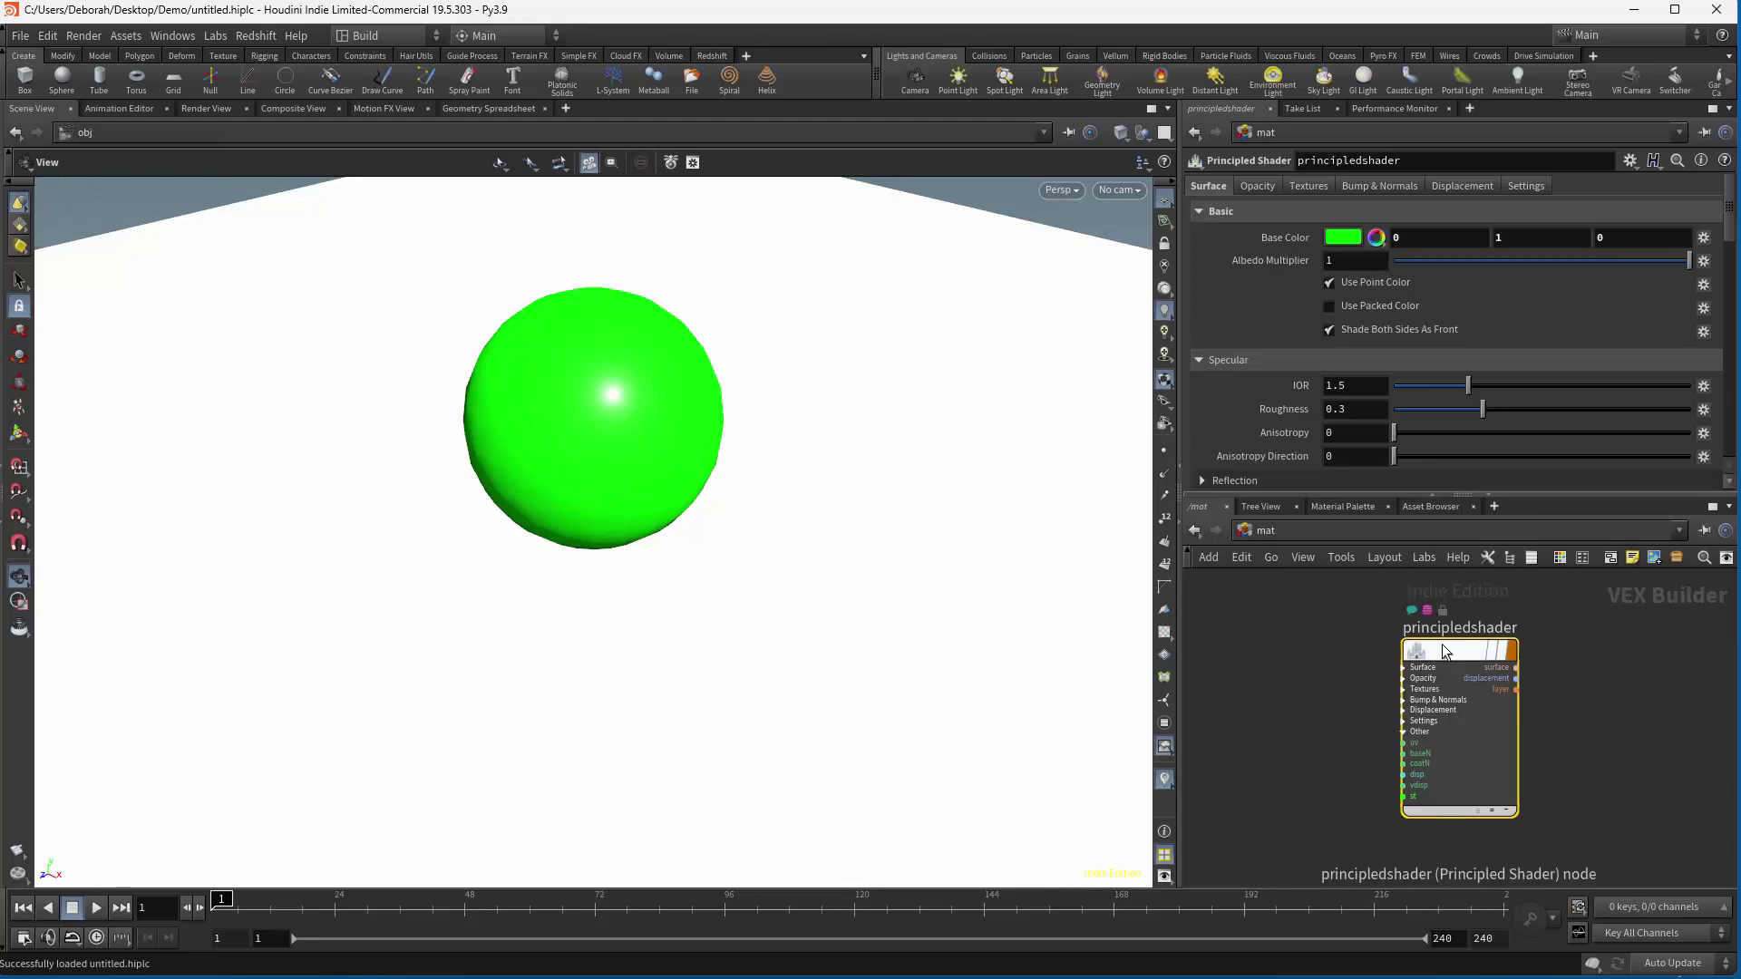
key(Delete)
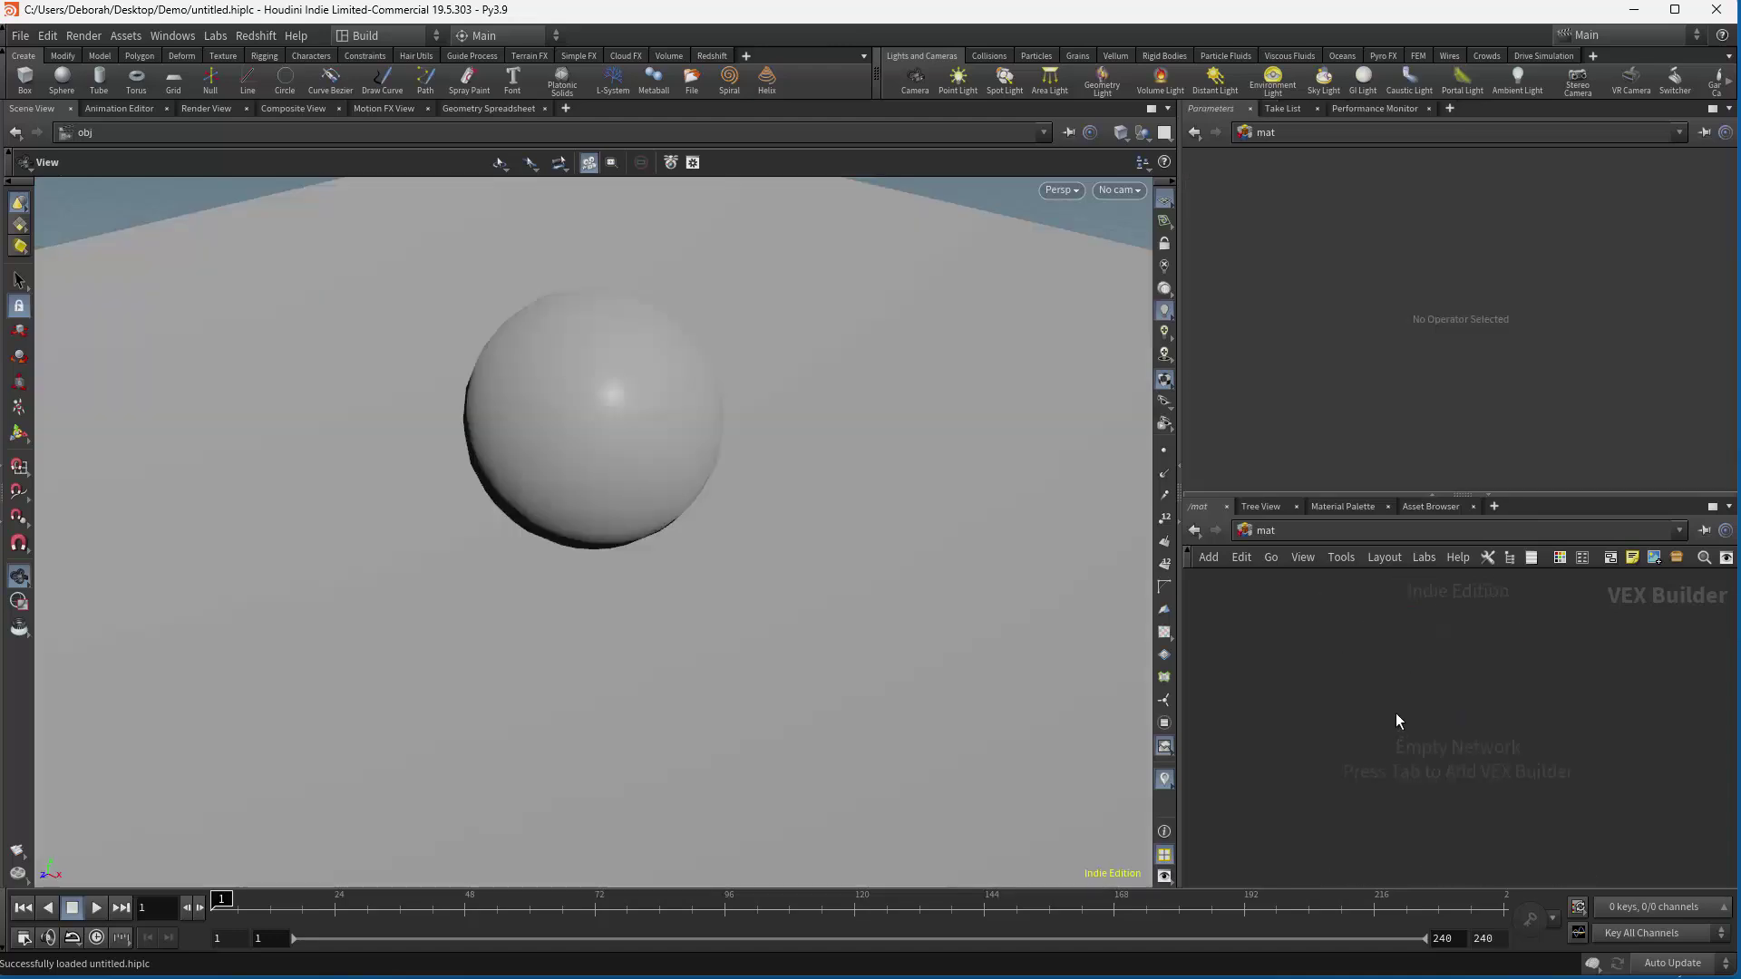
Add an RS Material Builder to the mat network and go inside it.
key(Tab)
text(rs mat)
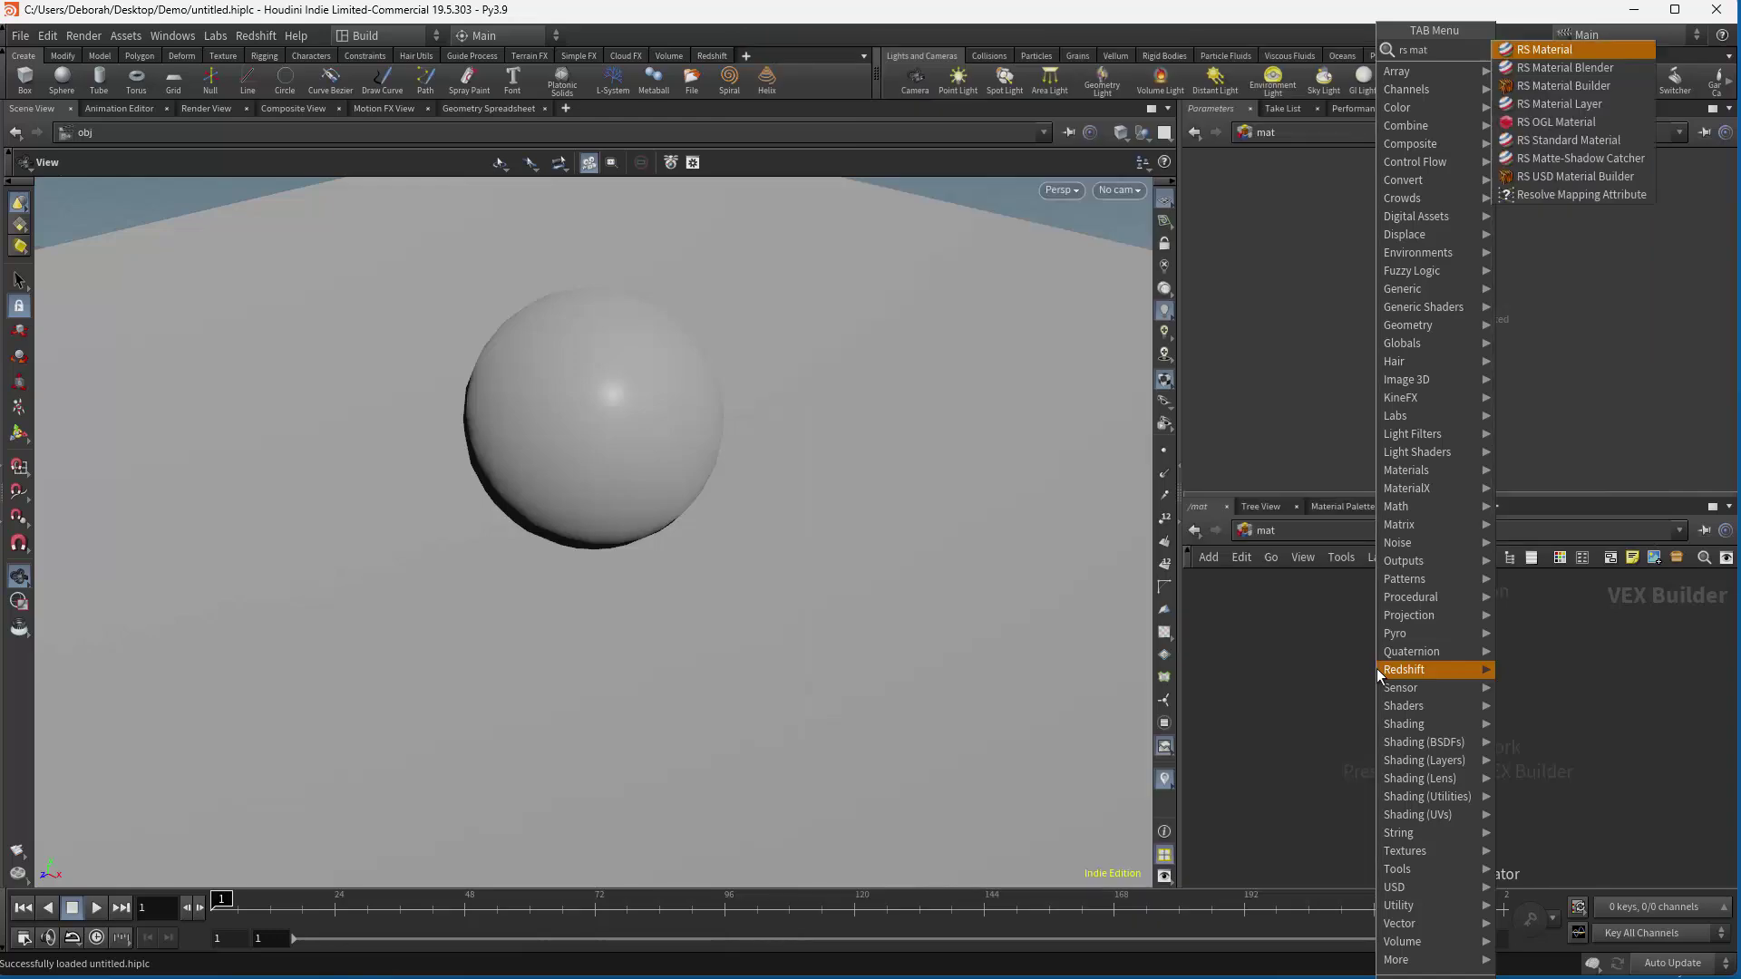
click(1565, 85)
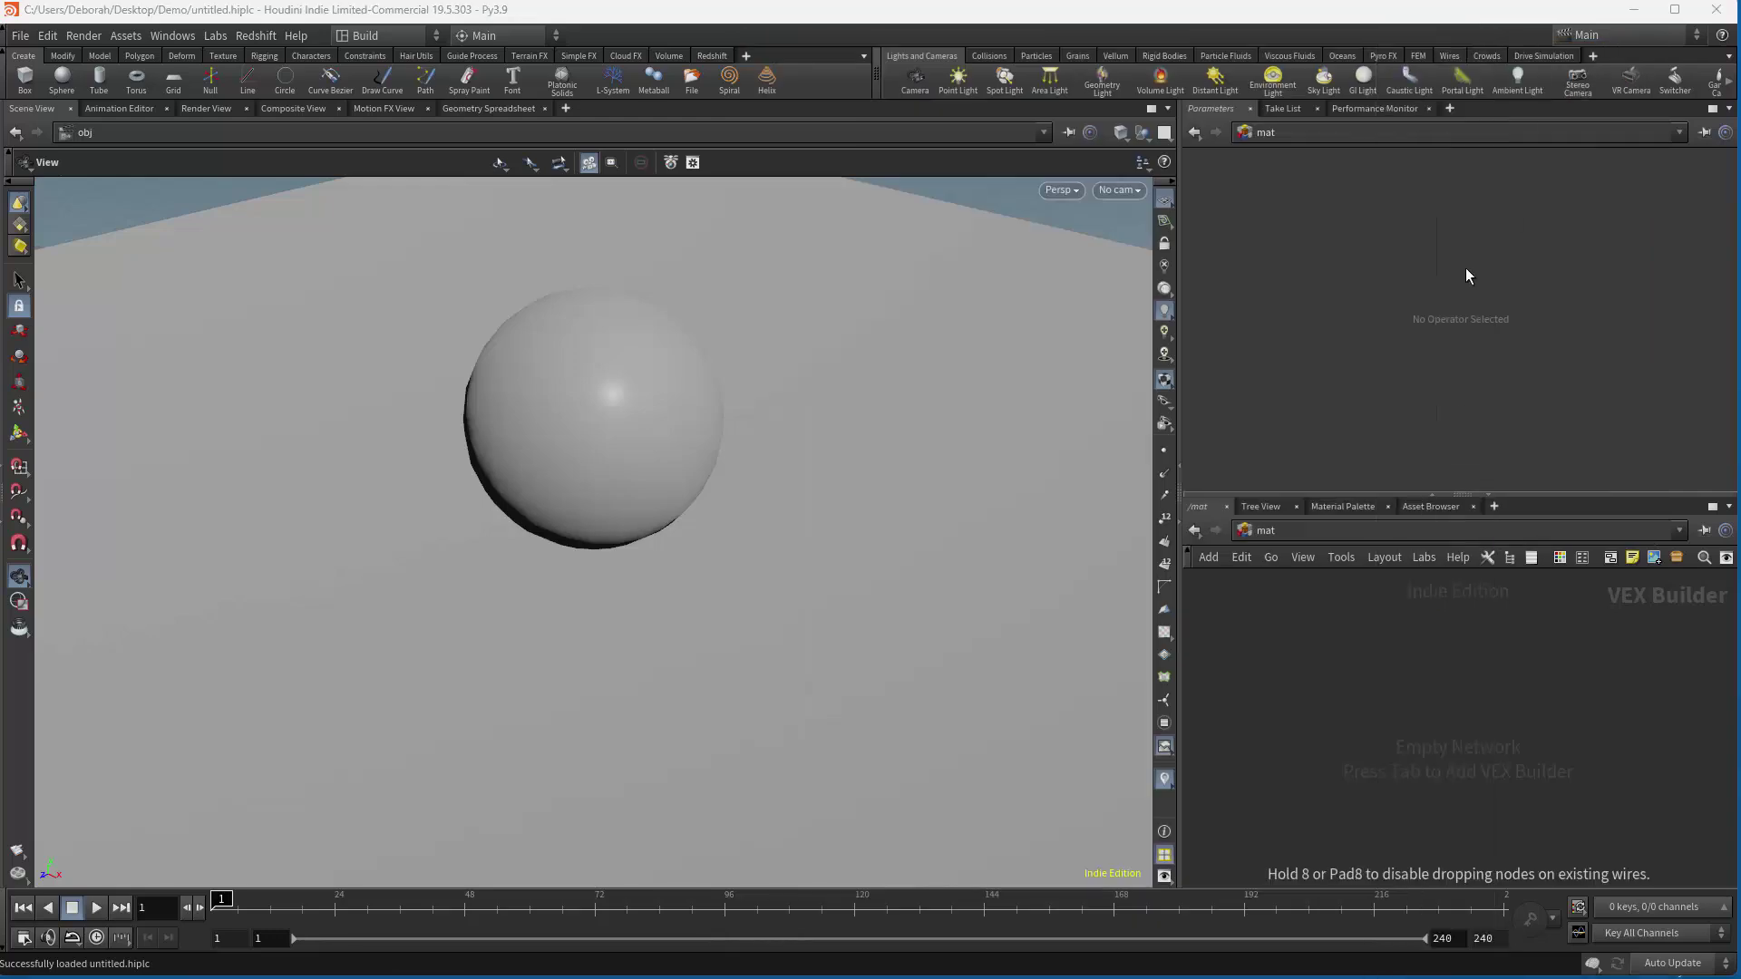
click(1374, 690)
double_click(1376, 688)
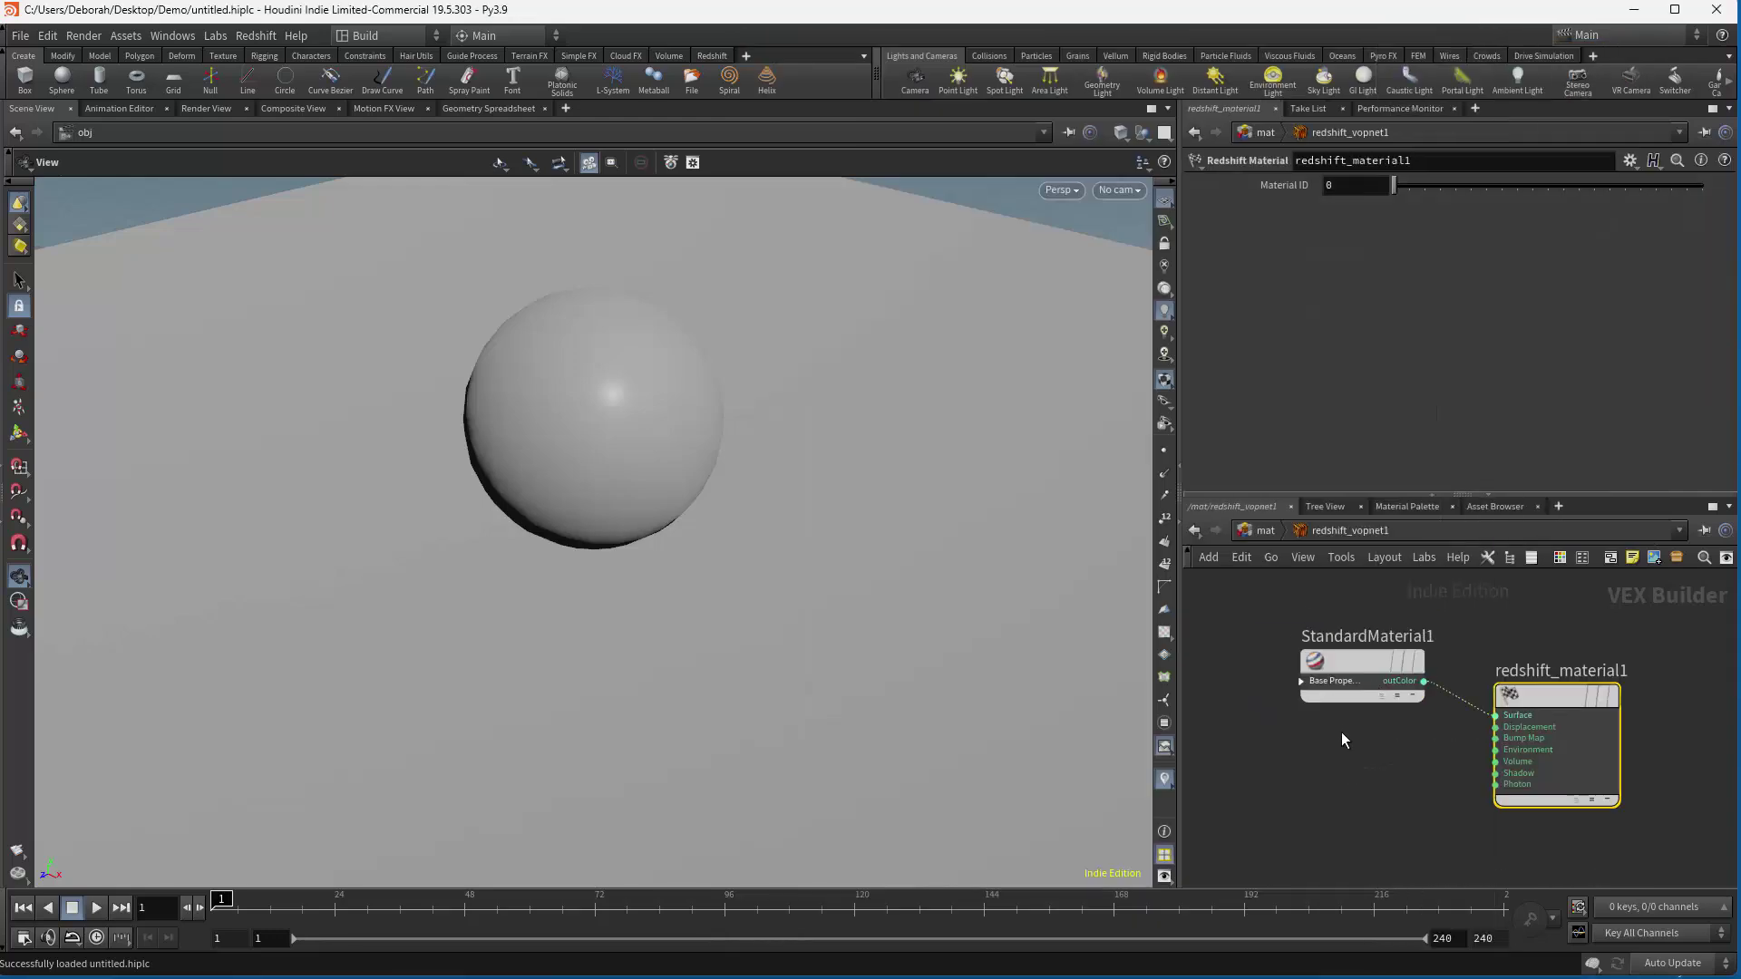
key(Tab)
text(r)
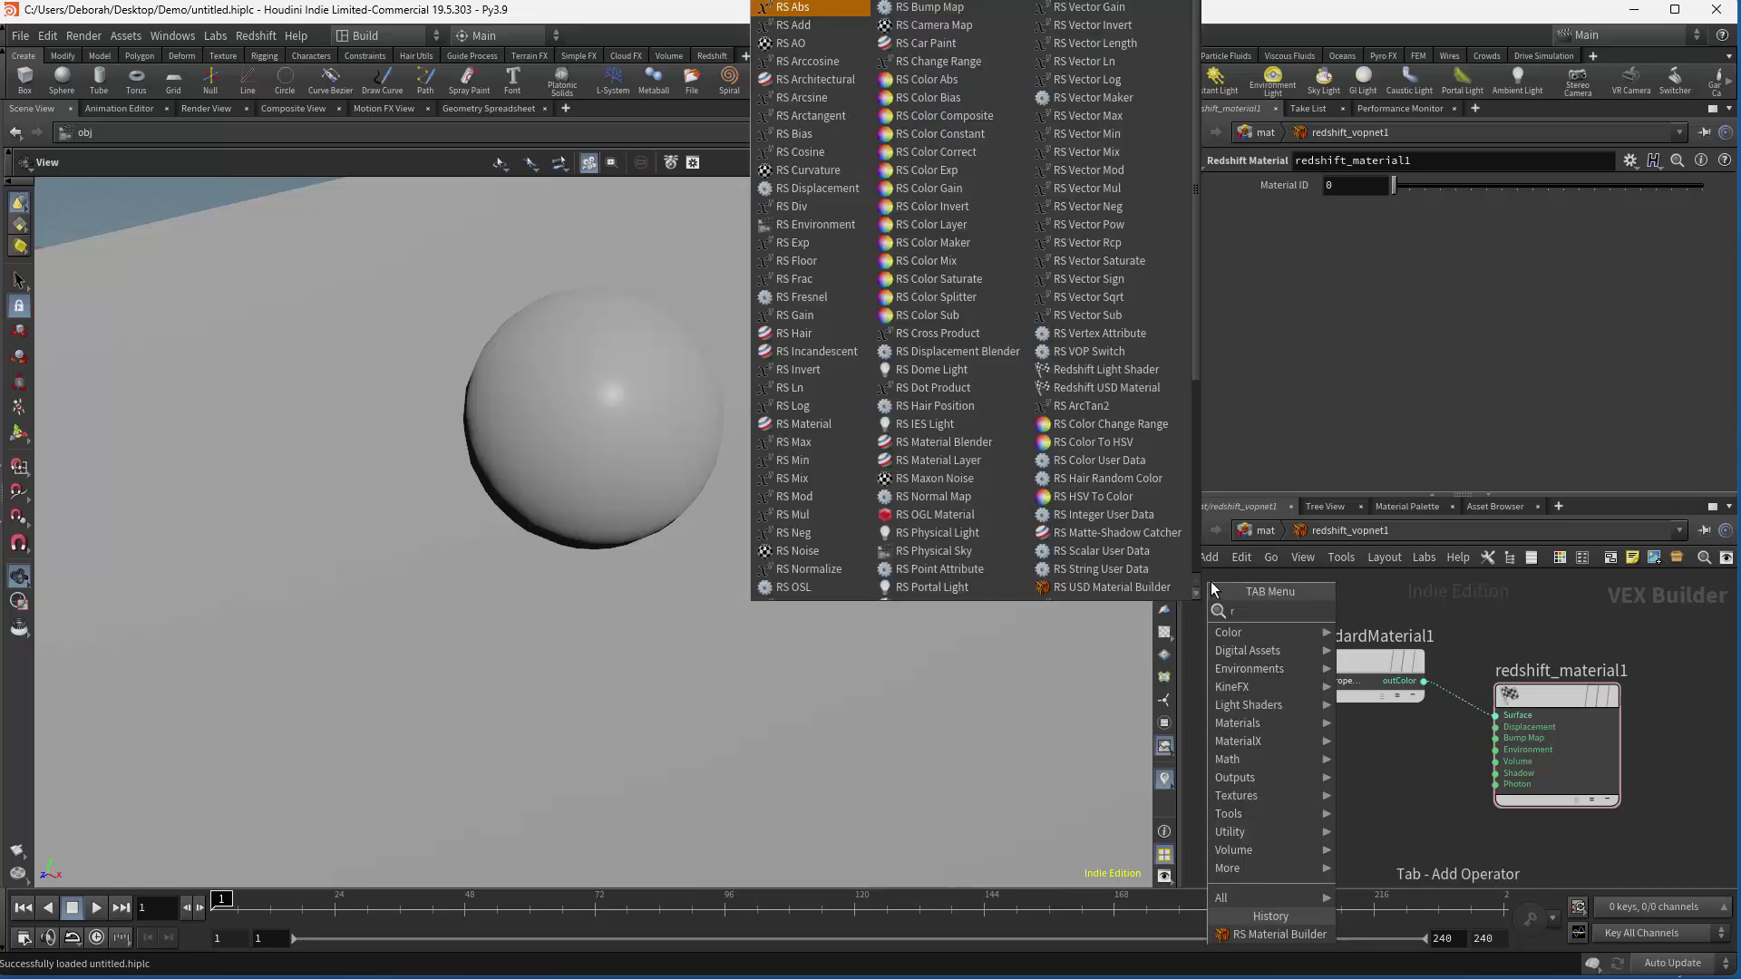
text(ssma)
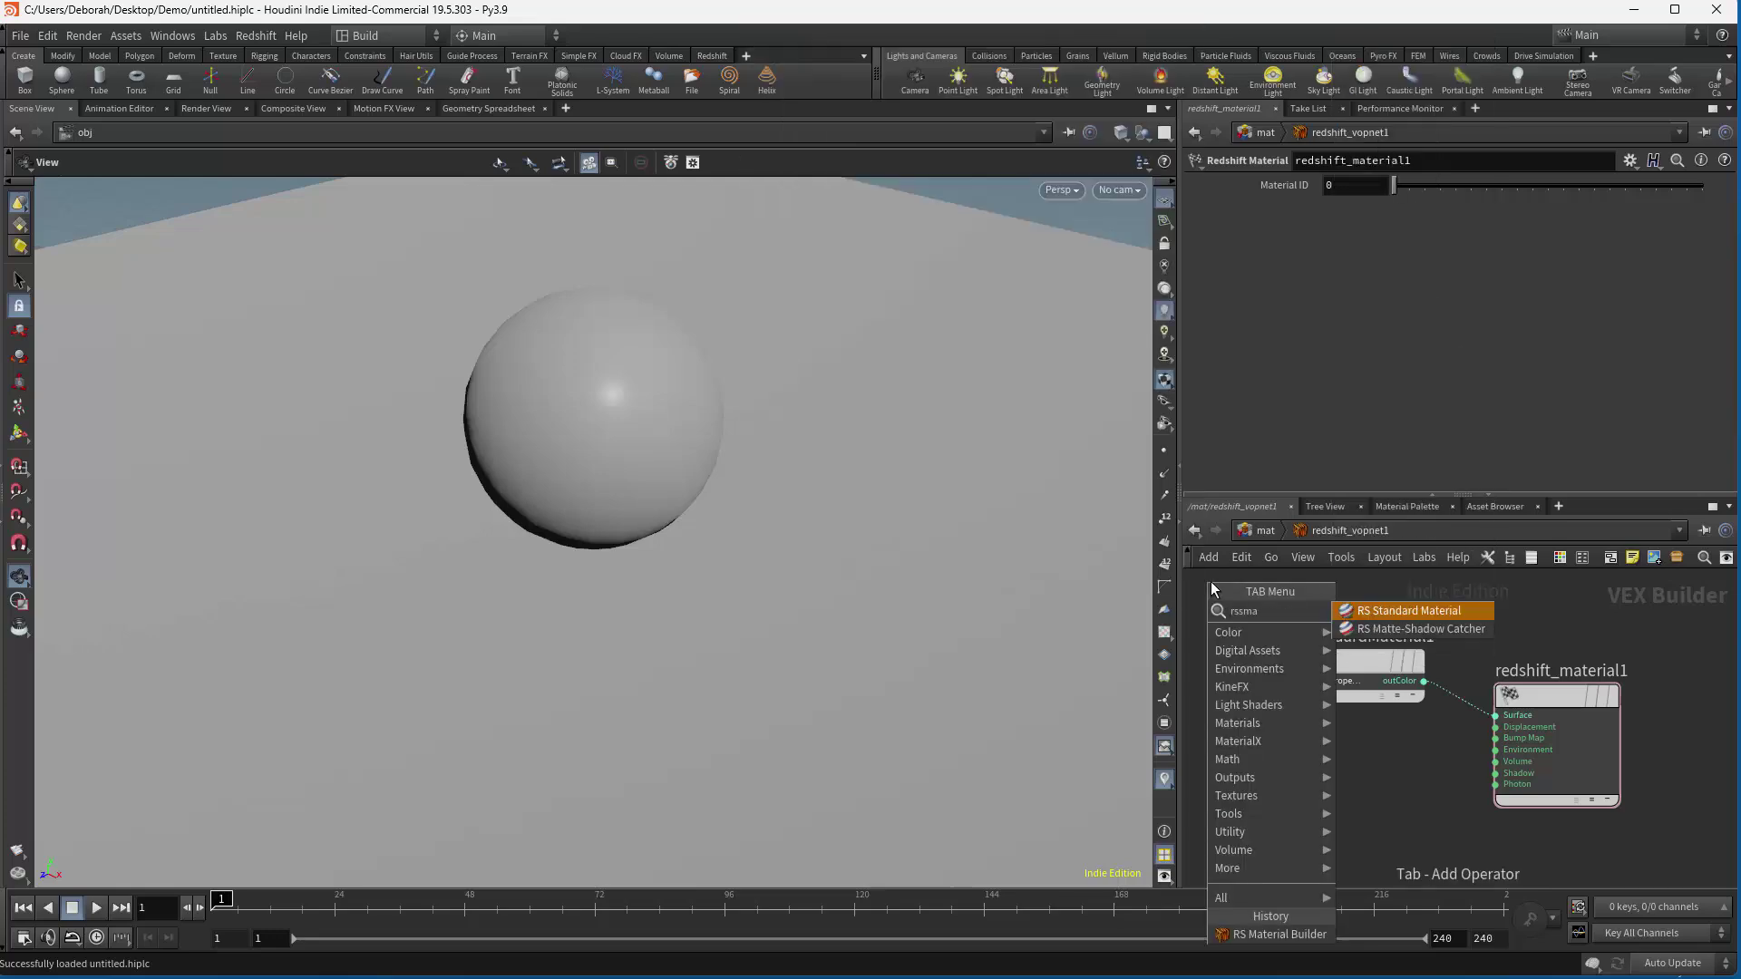
key(Escape)
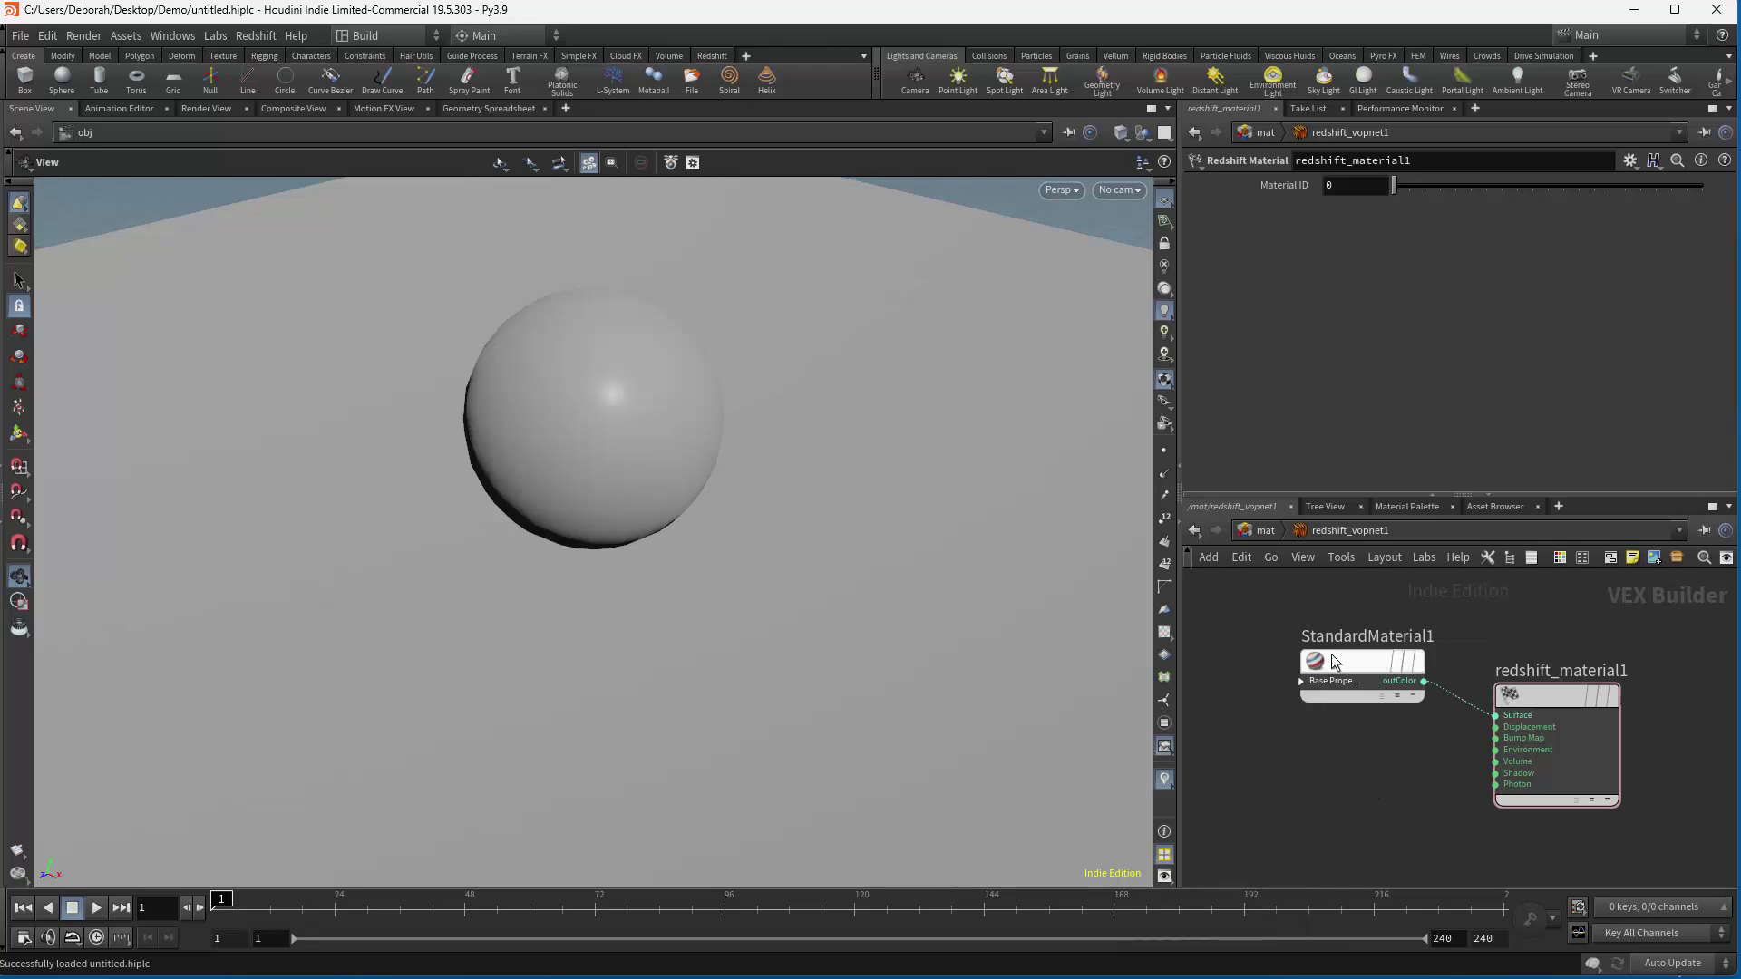
Add an RS Material node below StandardMaterial1 in the redshift_vopnet1 network.
key(Tab)
text(rs ma)
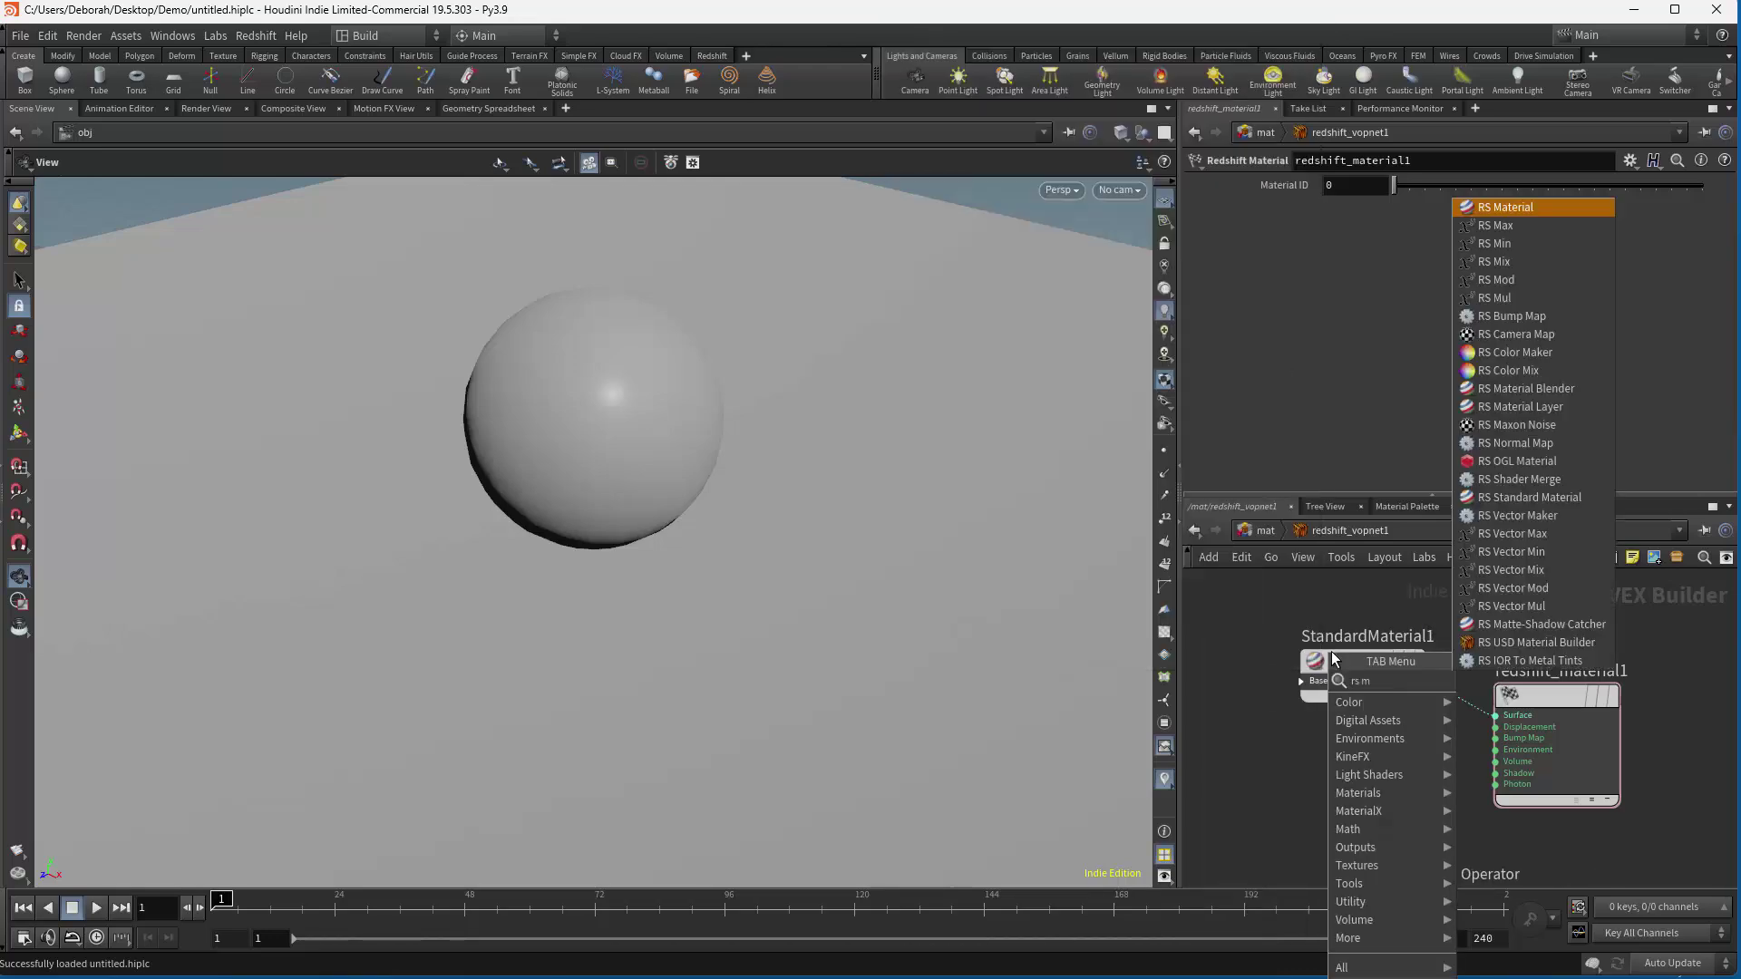
click(1511, 683)
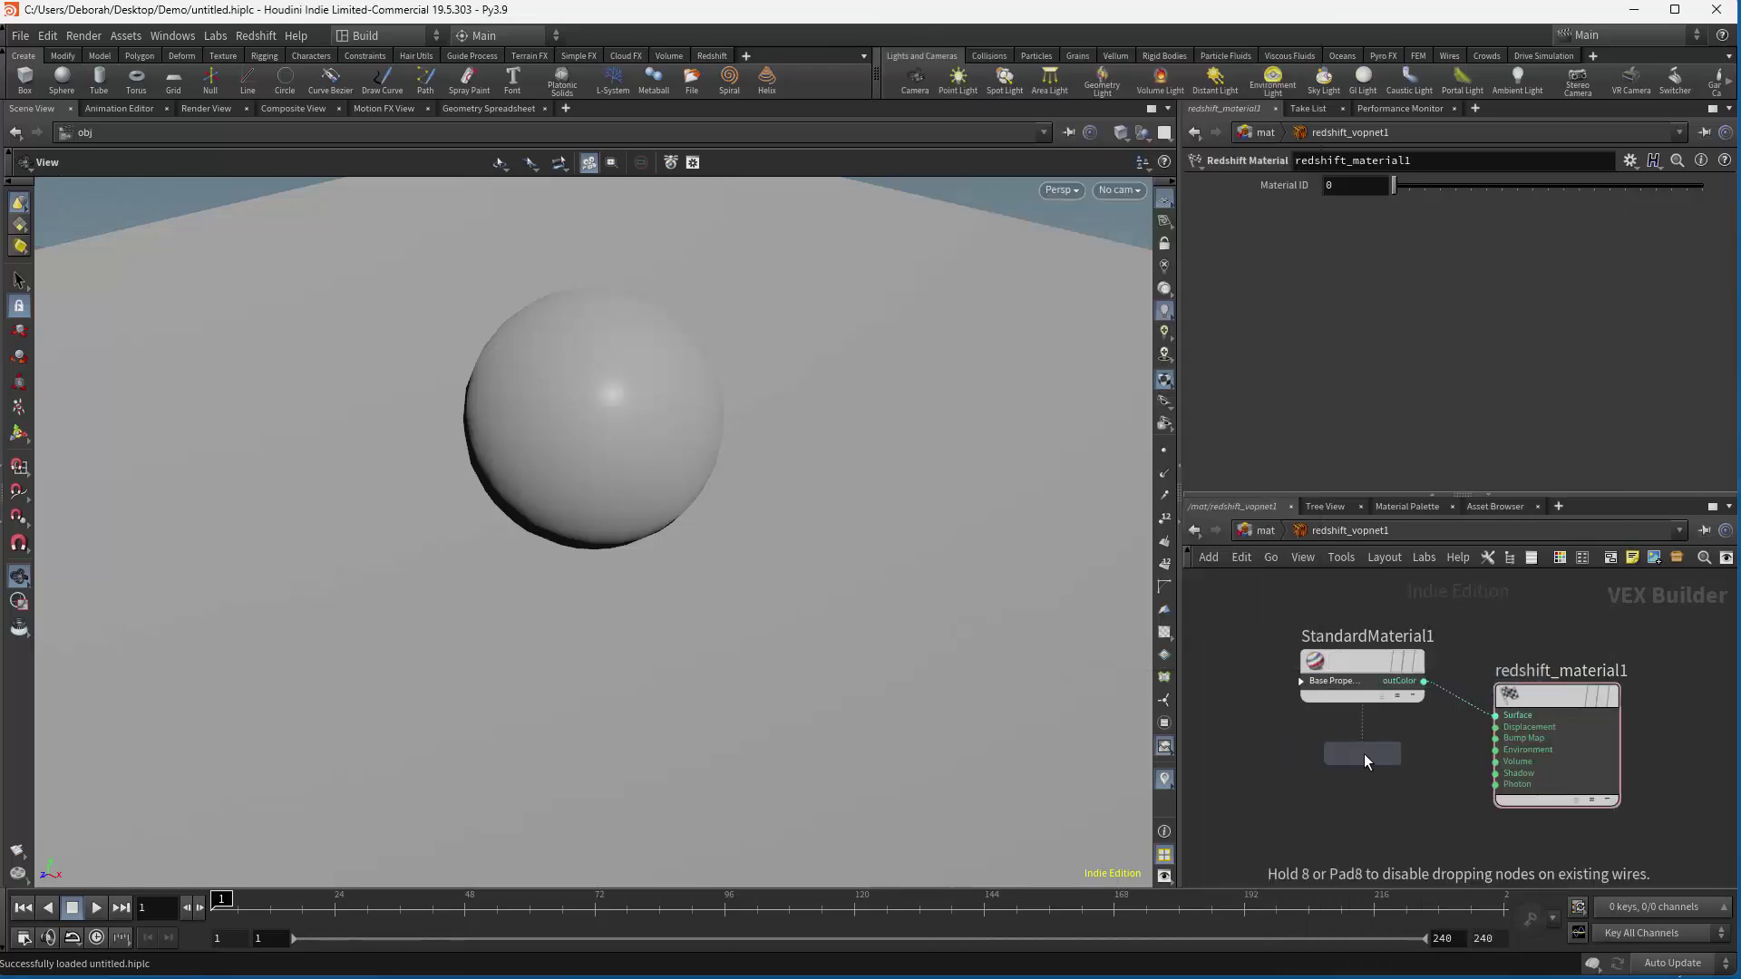
click(1361, 760)
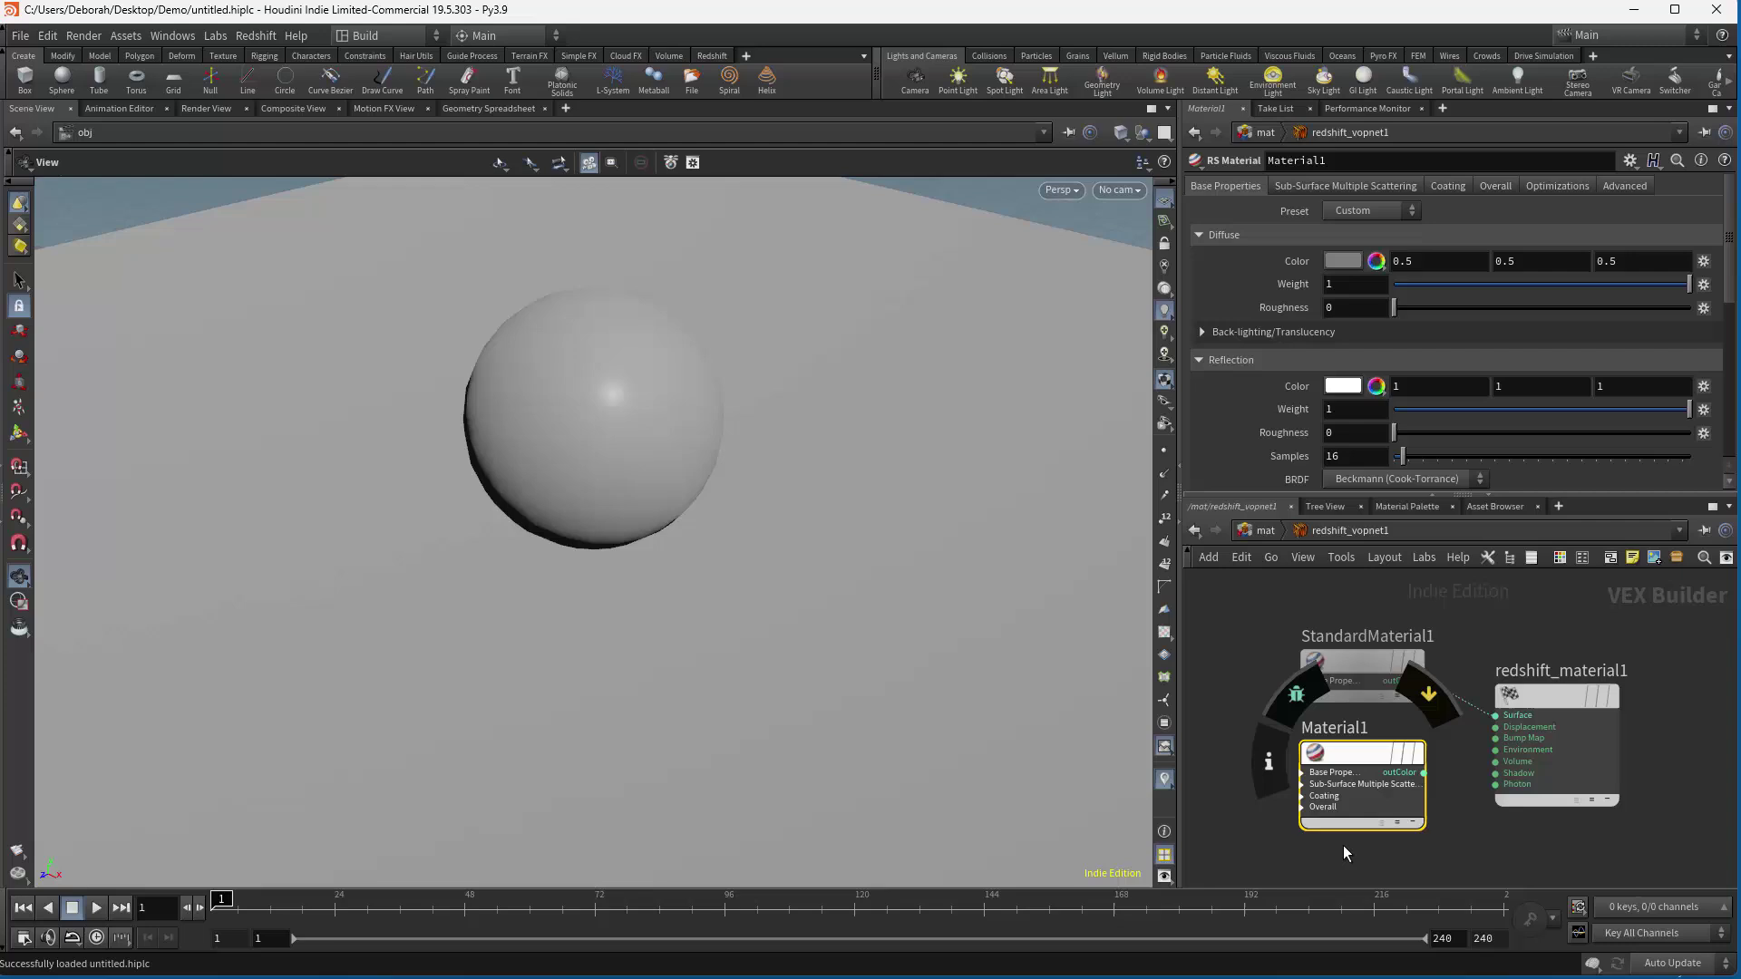
Set Material1's preset to Plastic and its diffuse color to magenta (1, 0, 1).
click(1353, 211)
click(1354, 305)
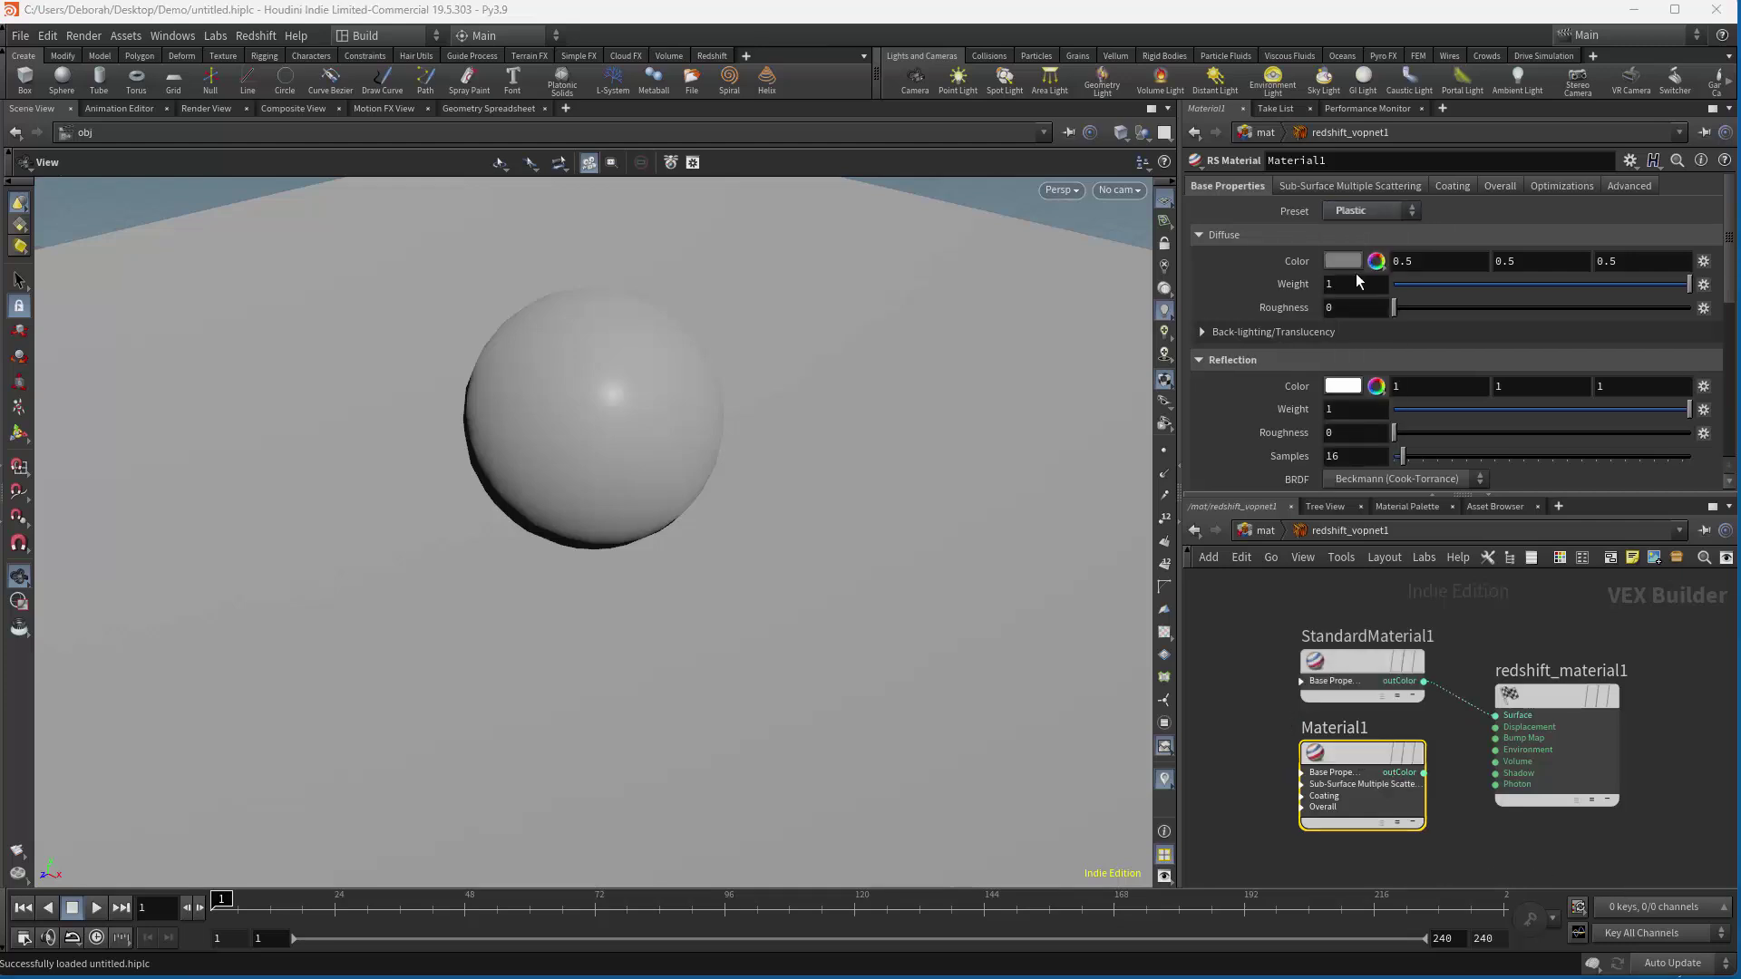
click(1351, 262)
click(1557, 139)
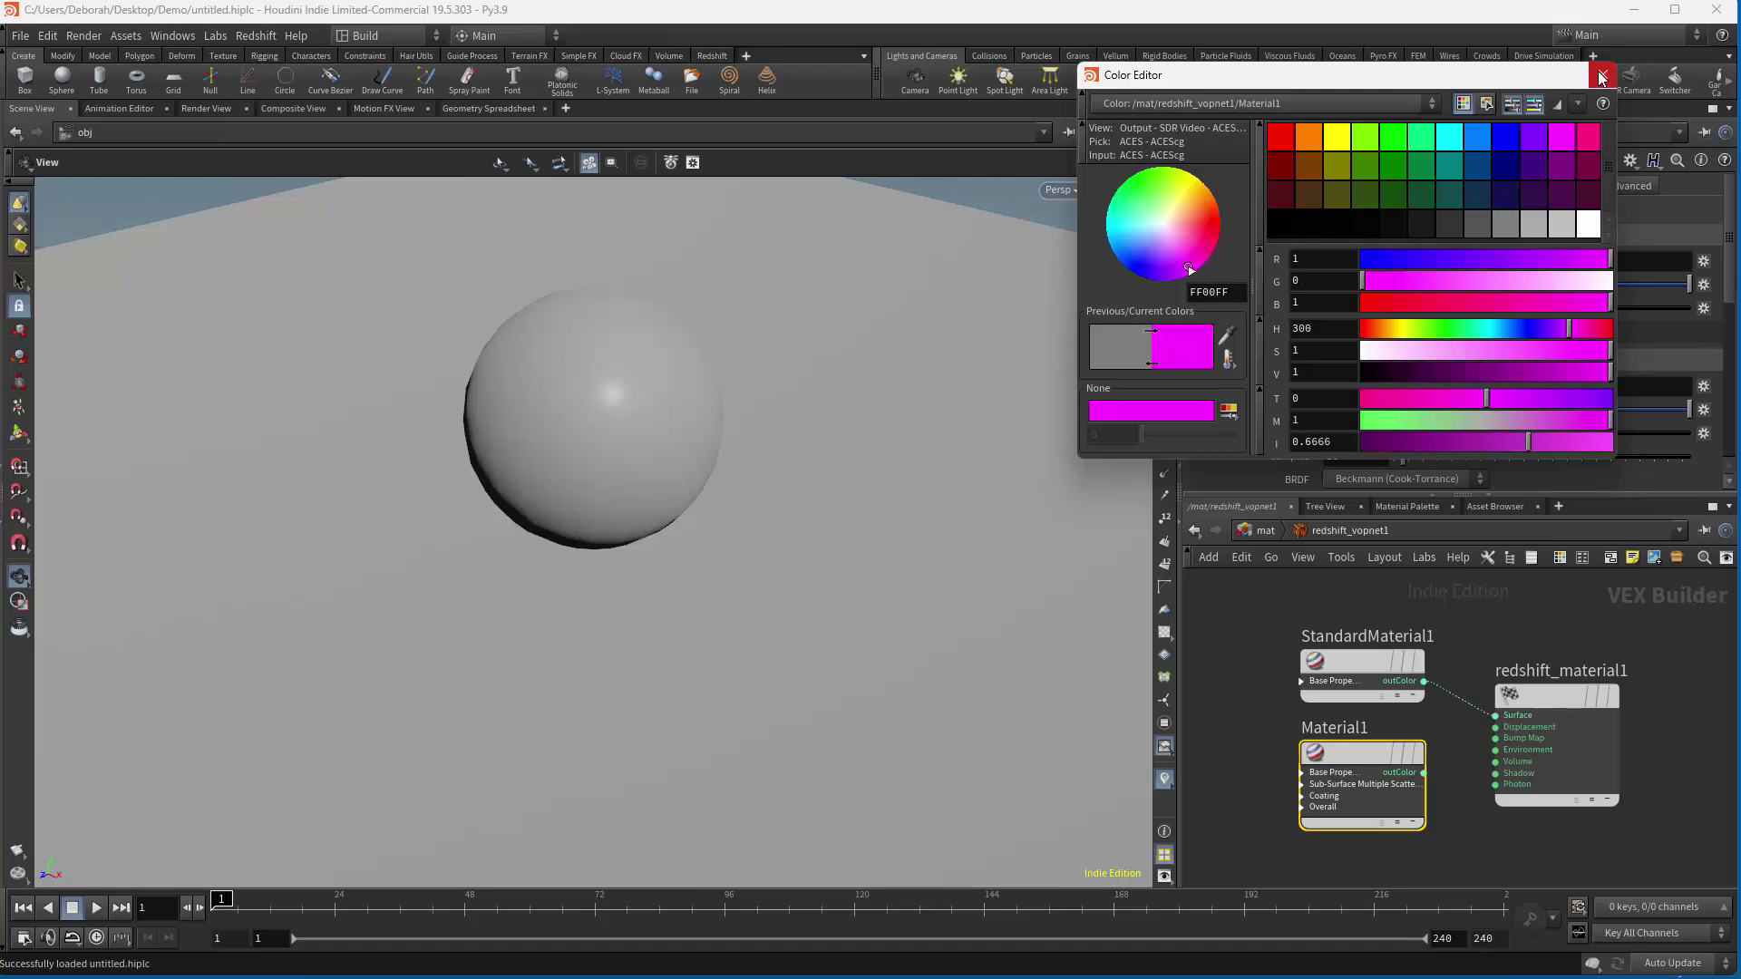
click(1603, 74)
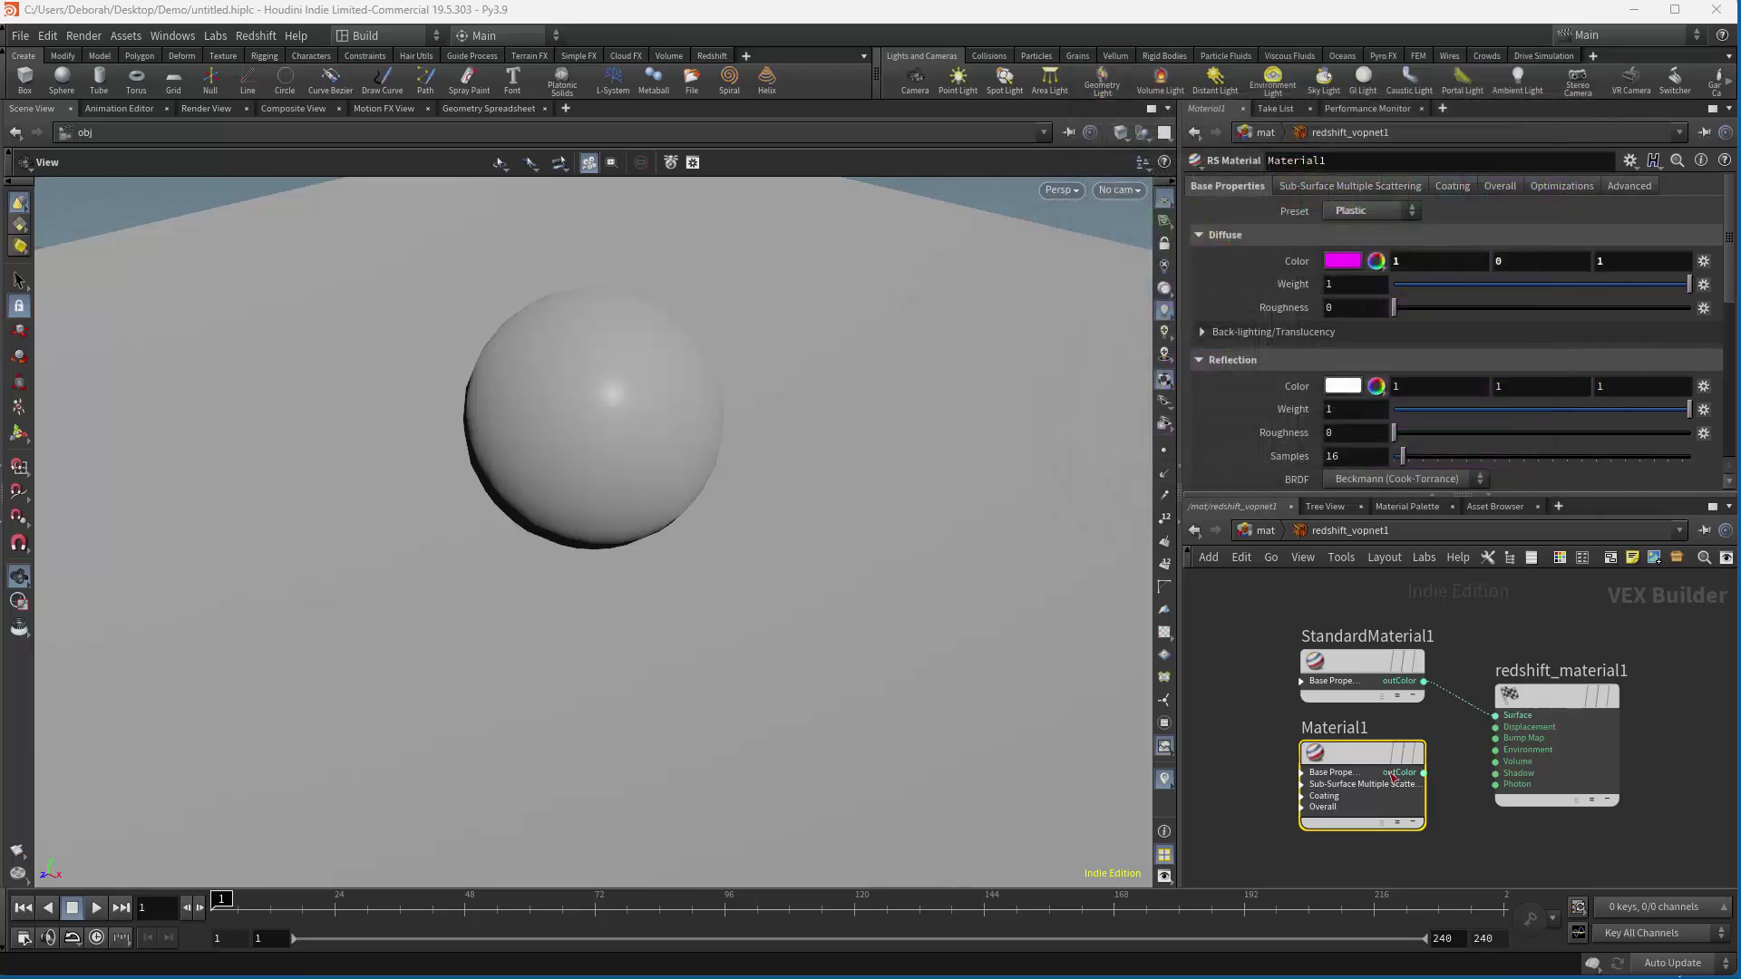
Replace StandardMaterial1 with Material1 as the Surface input of redshift_material1, delete StandardMaterial1 and align Material1 with the output node.
click(1496, 715)
click(1351, 665)
key(Delete)
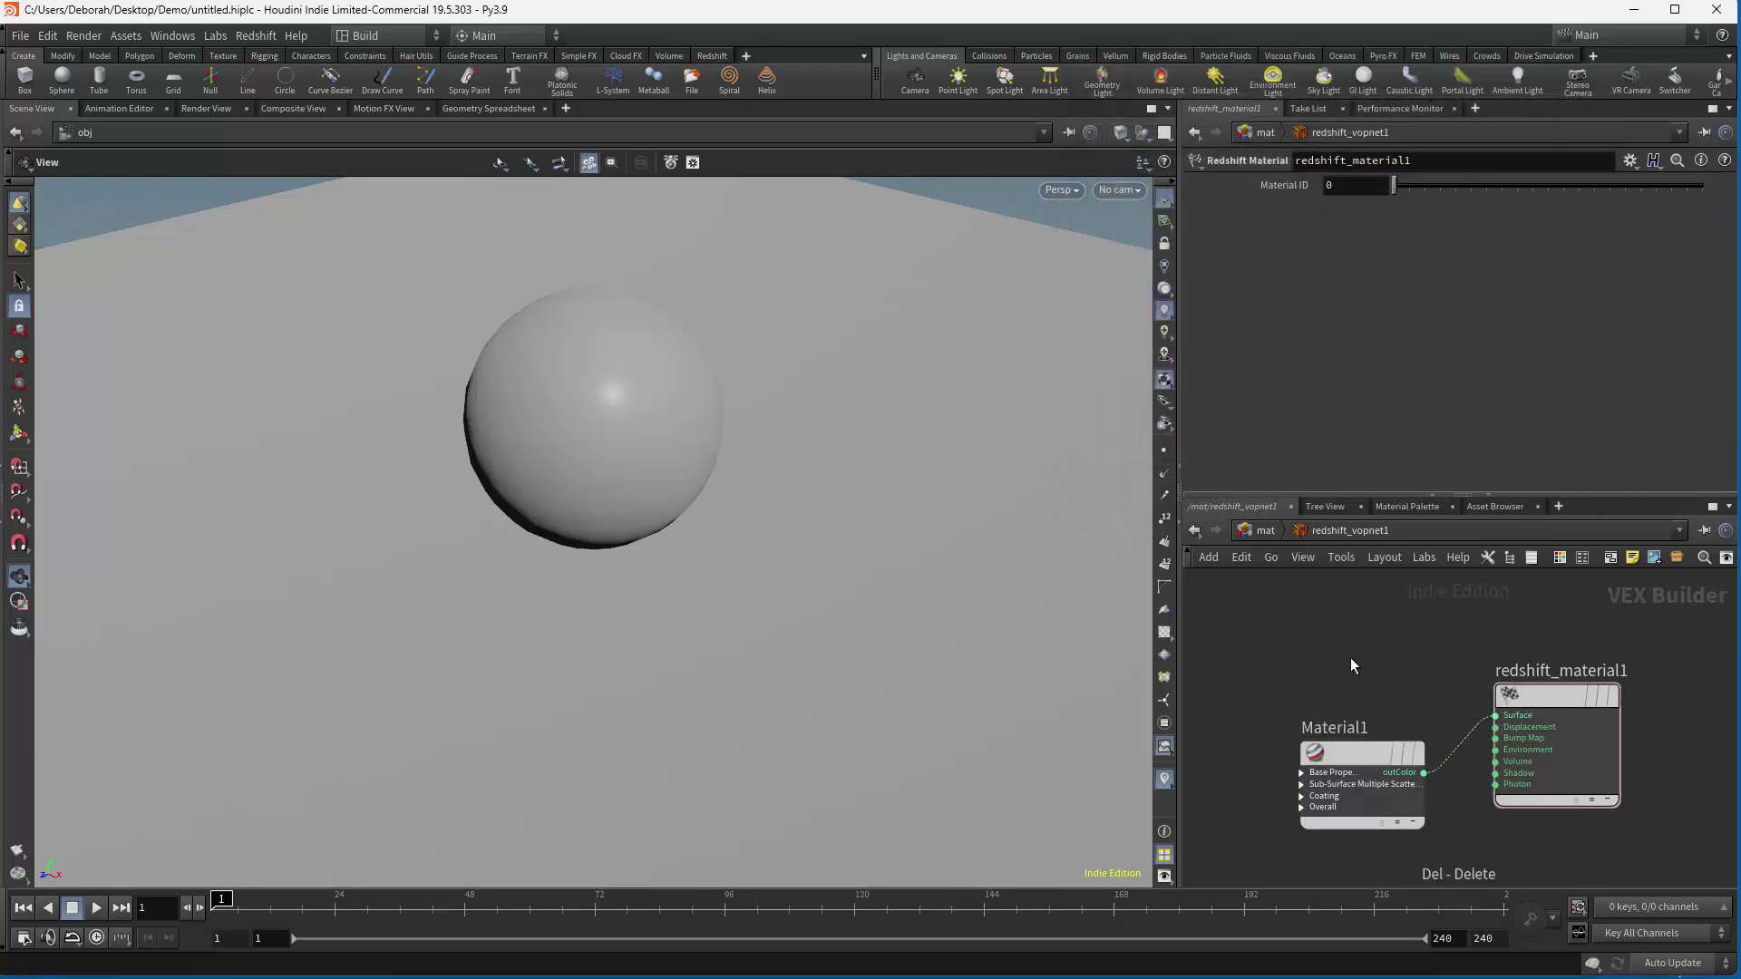
drag(1358, 769, 1350, 712)
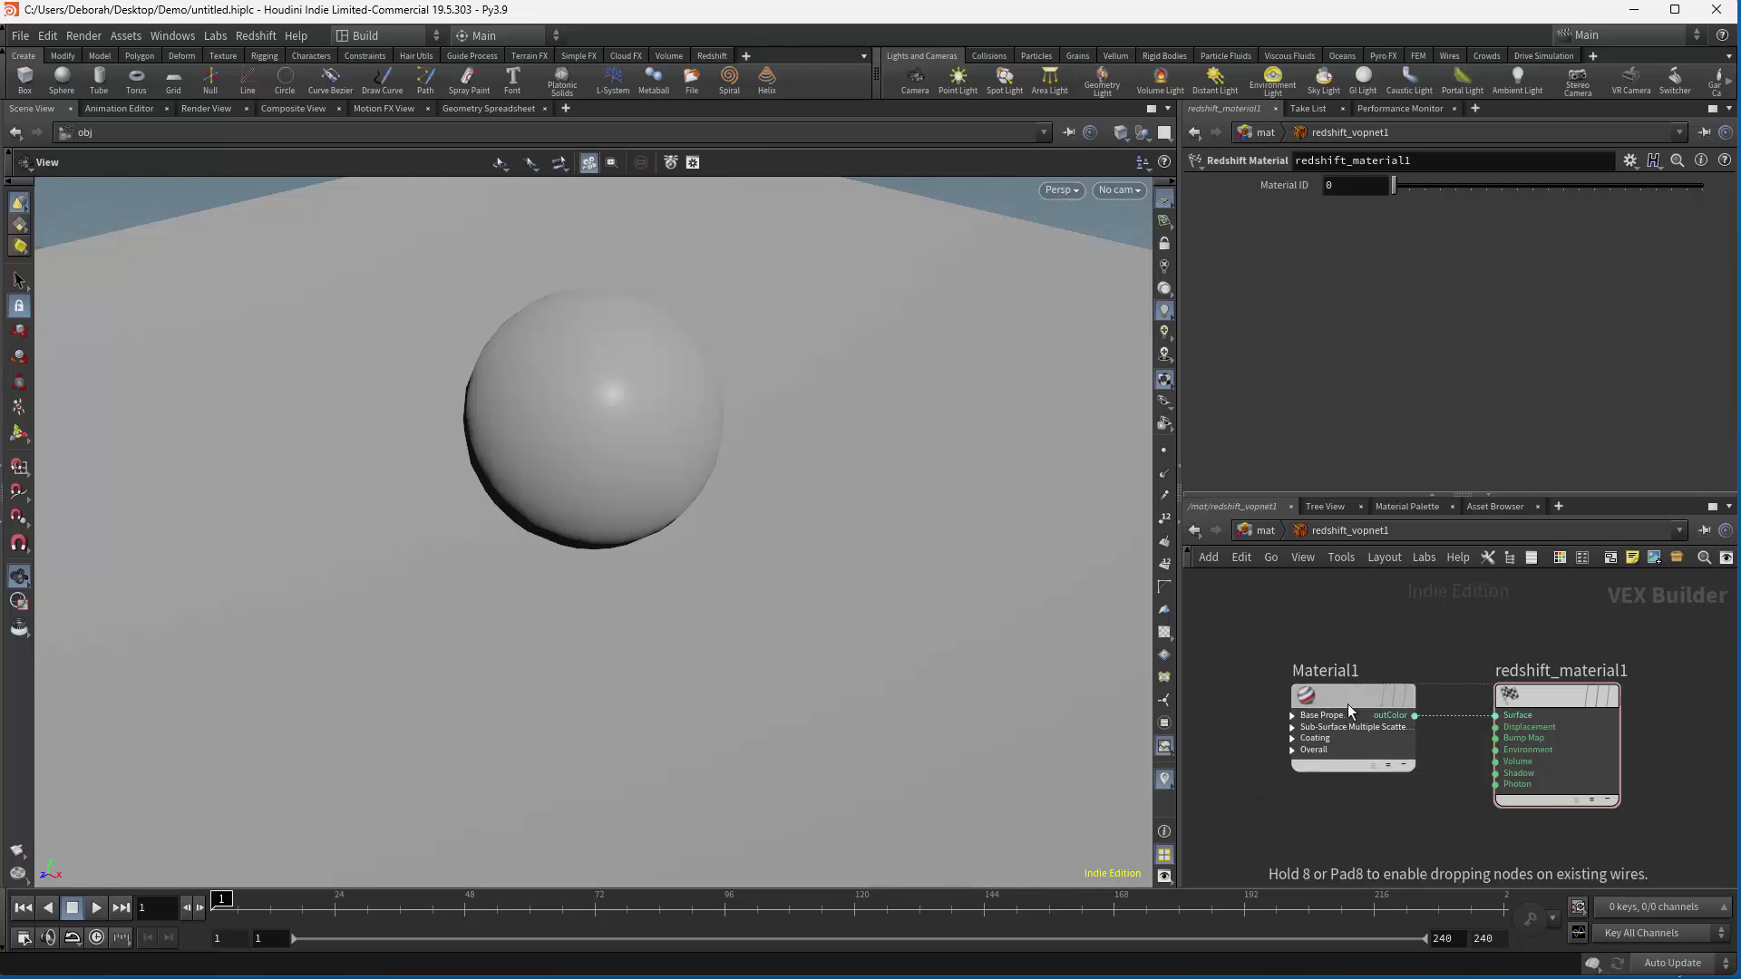
Duplicate redshift_vopnet1 in the mat network and set the copy's Material1 diffuse color to white (1, 1, 1).
click(1263, 530)
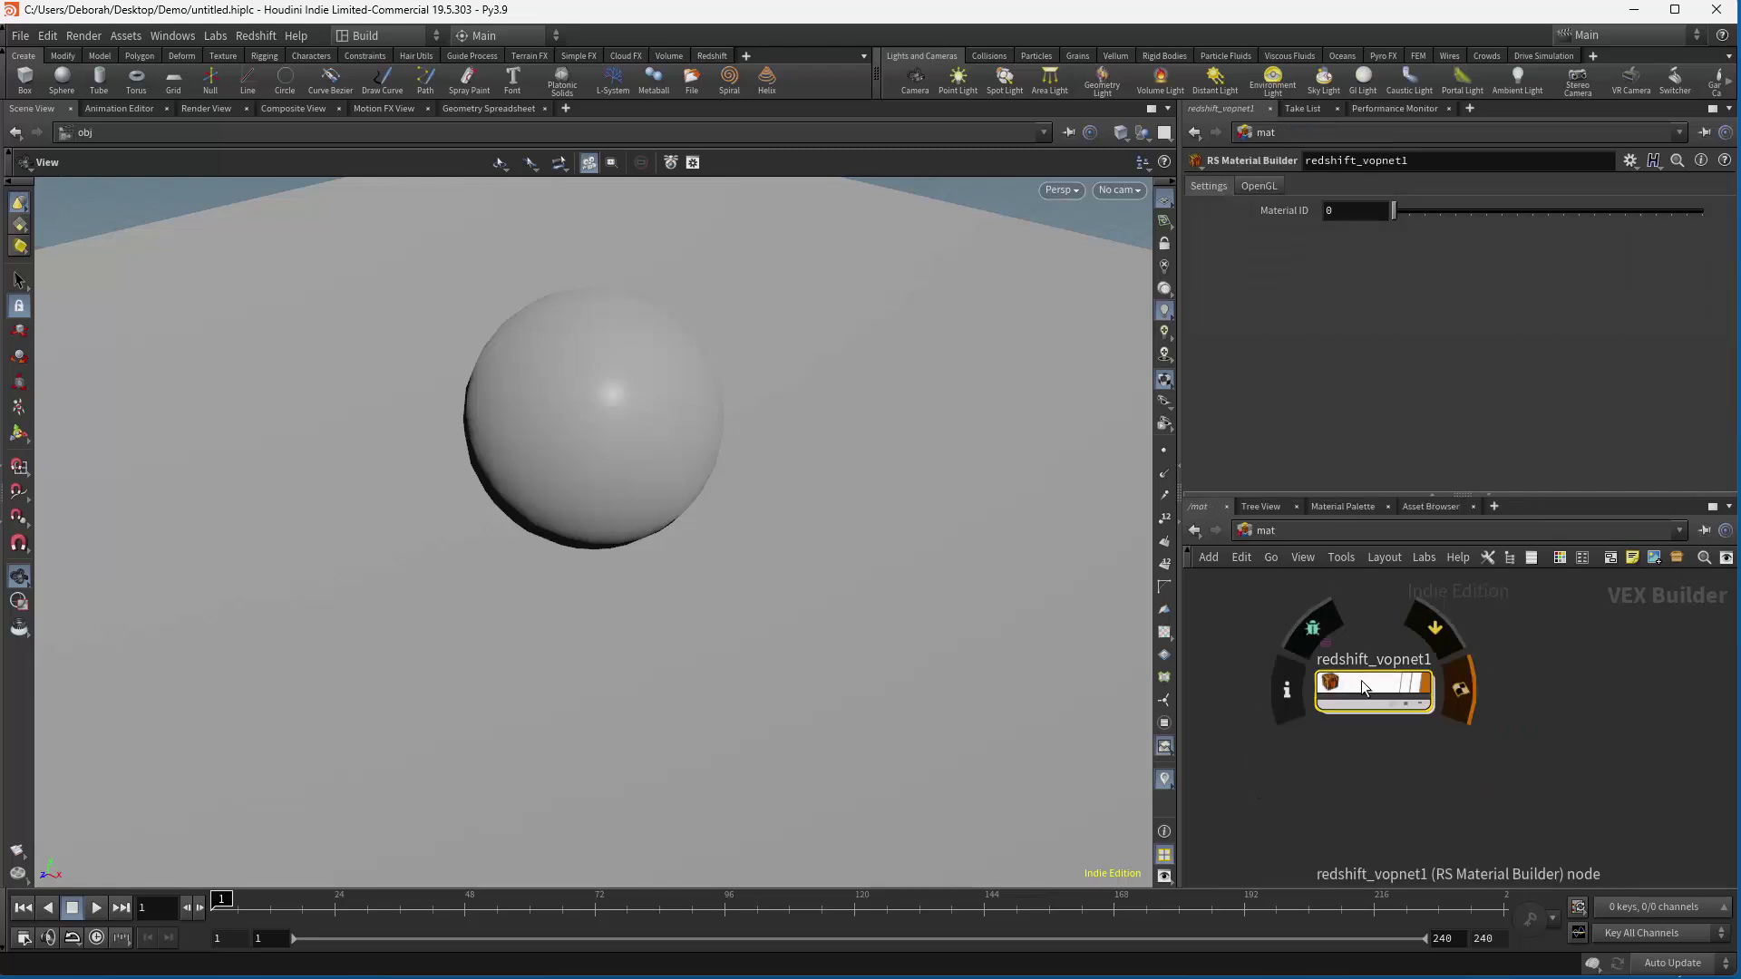
alt+drag(1363, 686, 1374, 787)
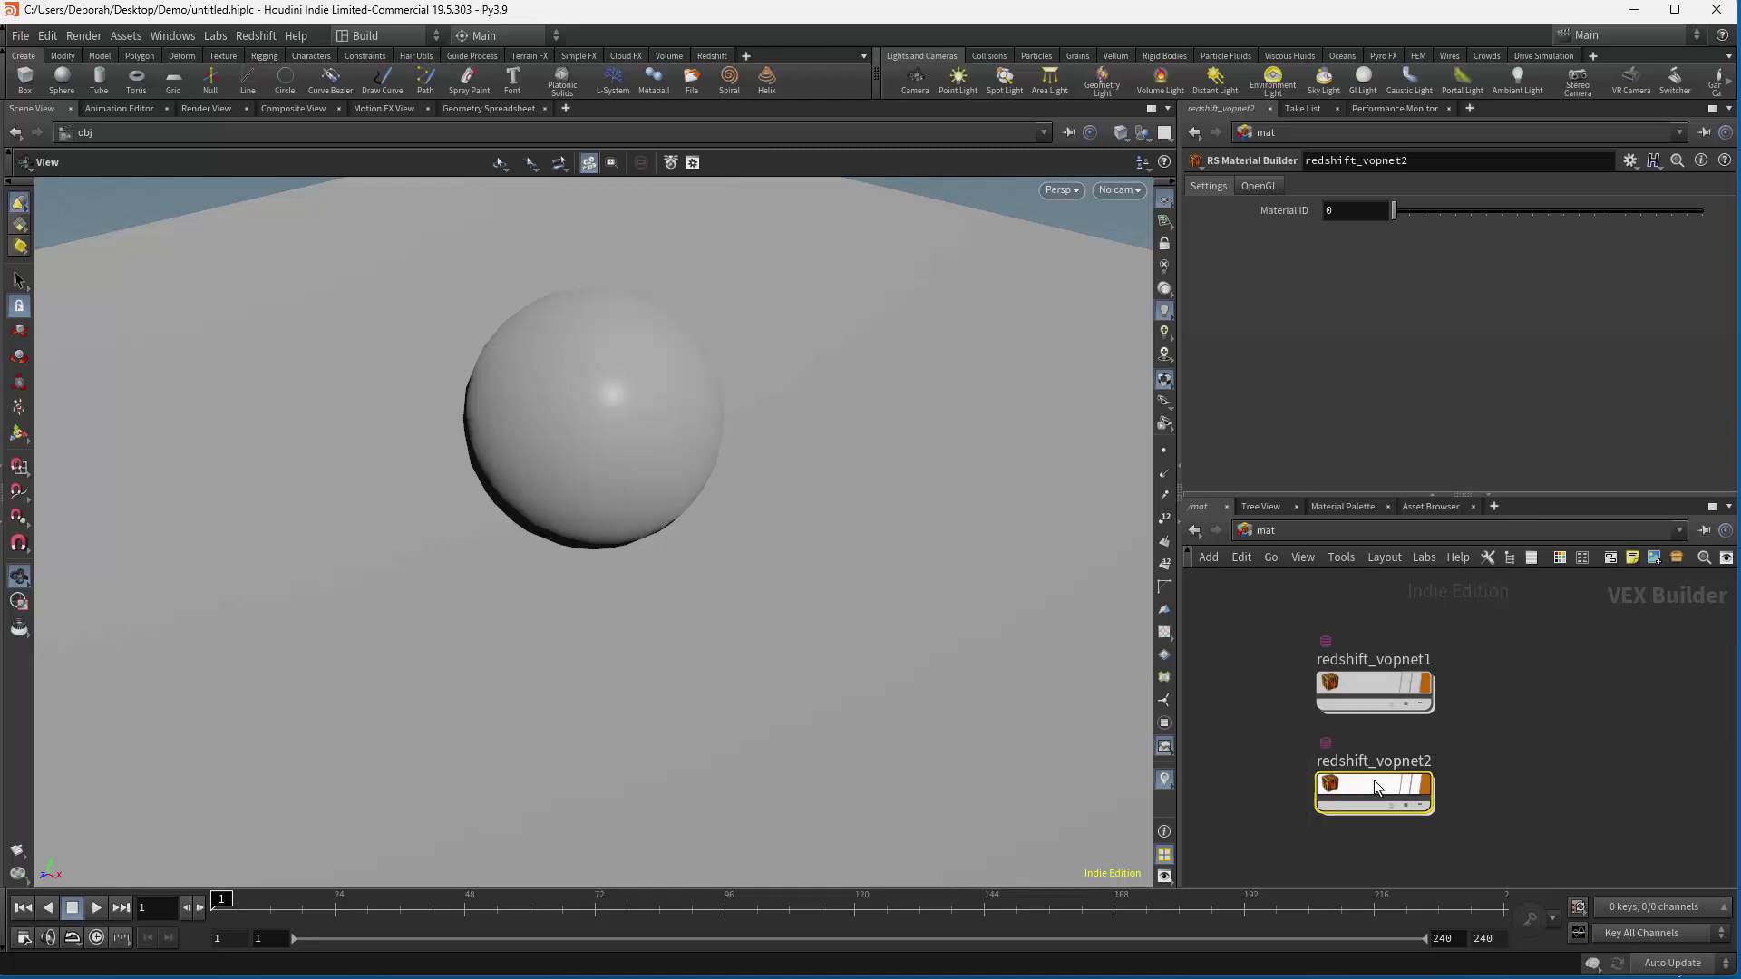
double_click(1376, 787)
click(1358, 680)
click(1339, 261)
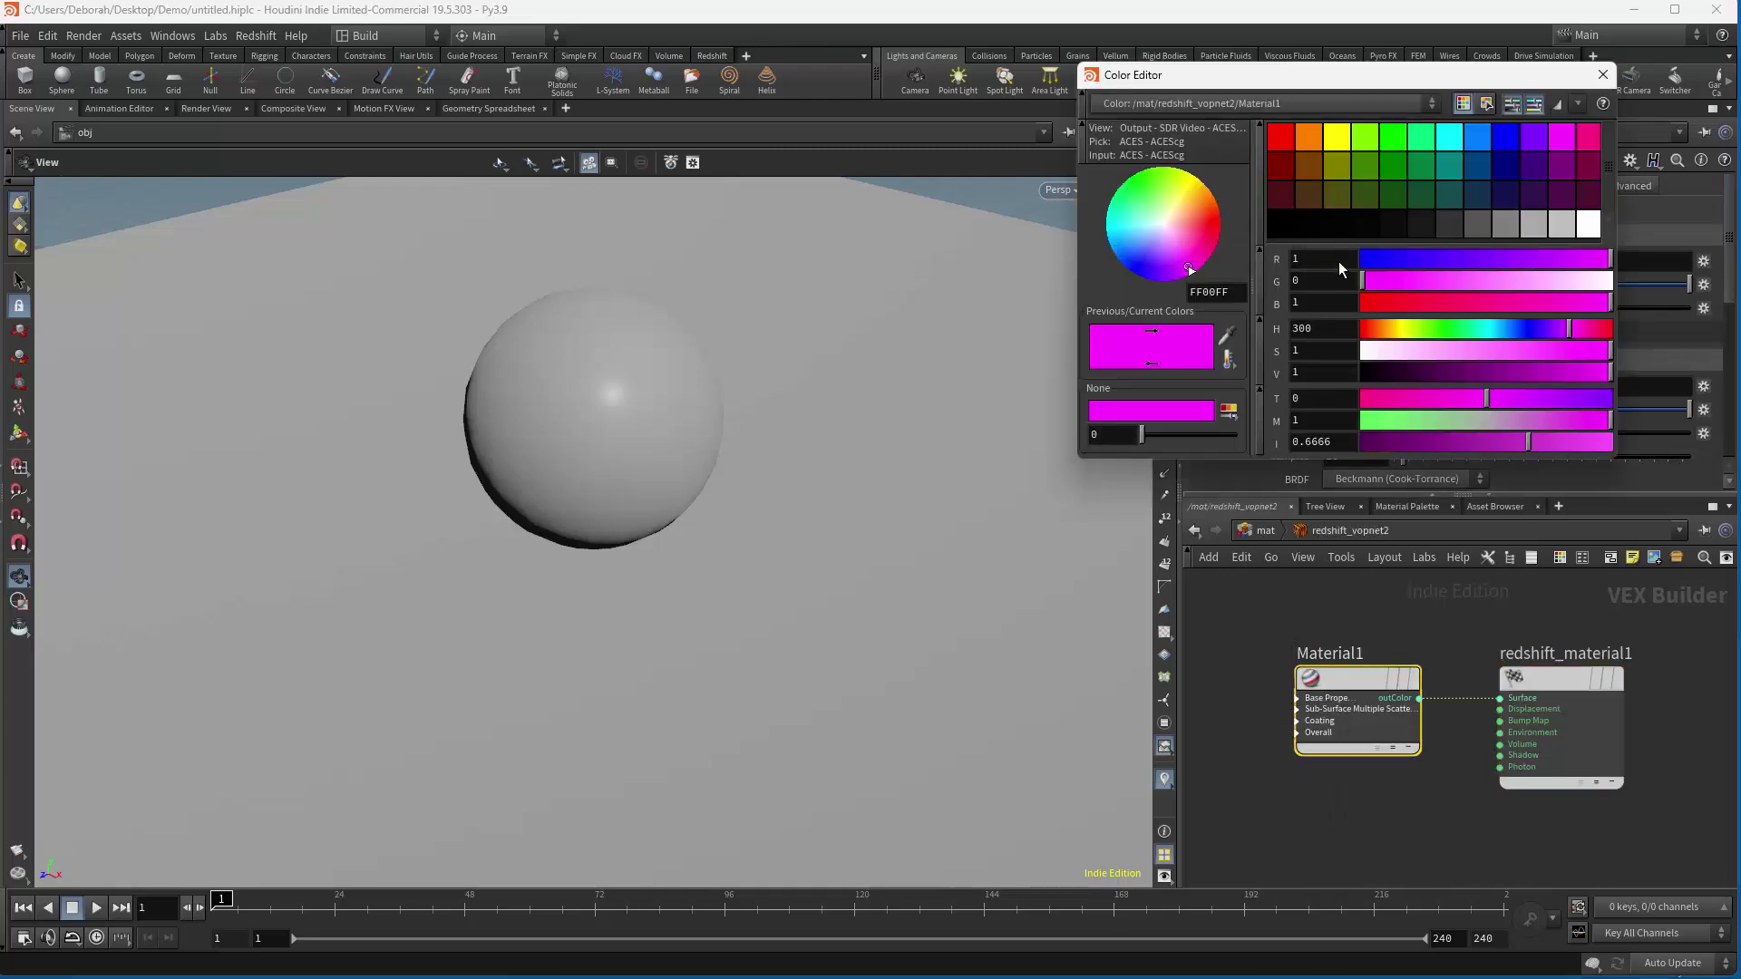
click(1583, 227)
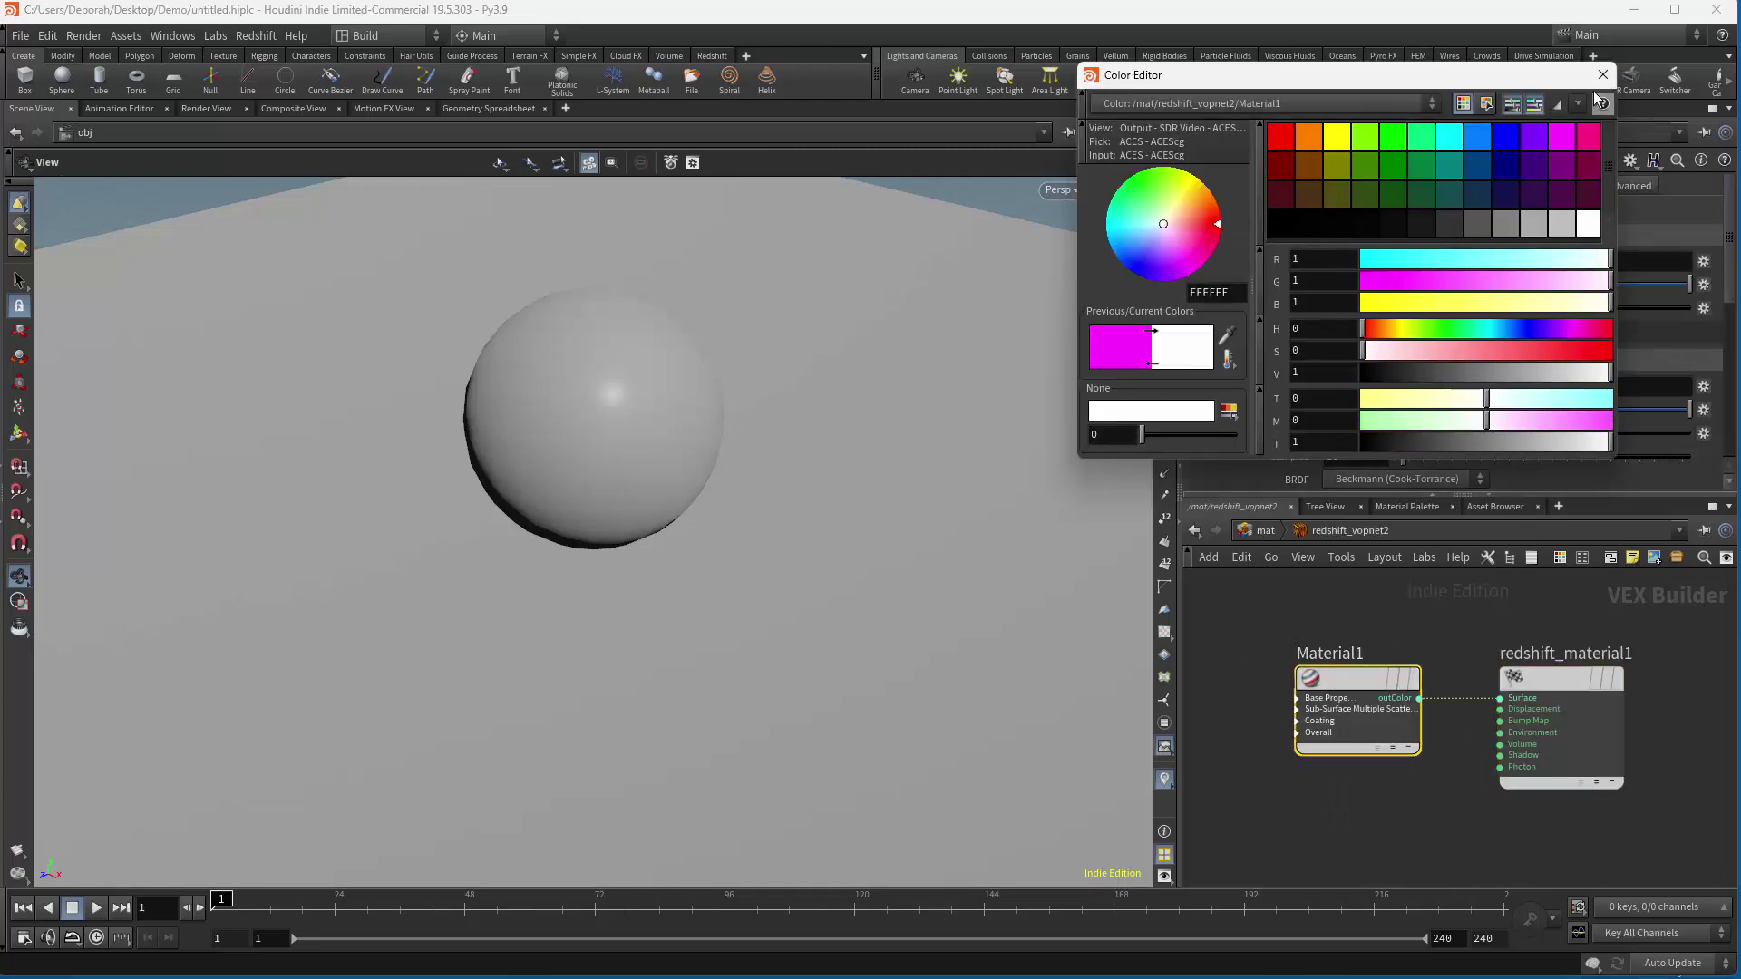
click(1602, 74)
Go into the demo geometry network and read the warnings in material1's node information.
click(1266, 531)
click(1306, 537)
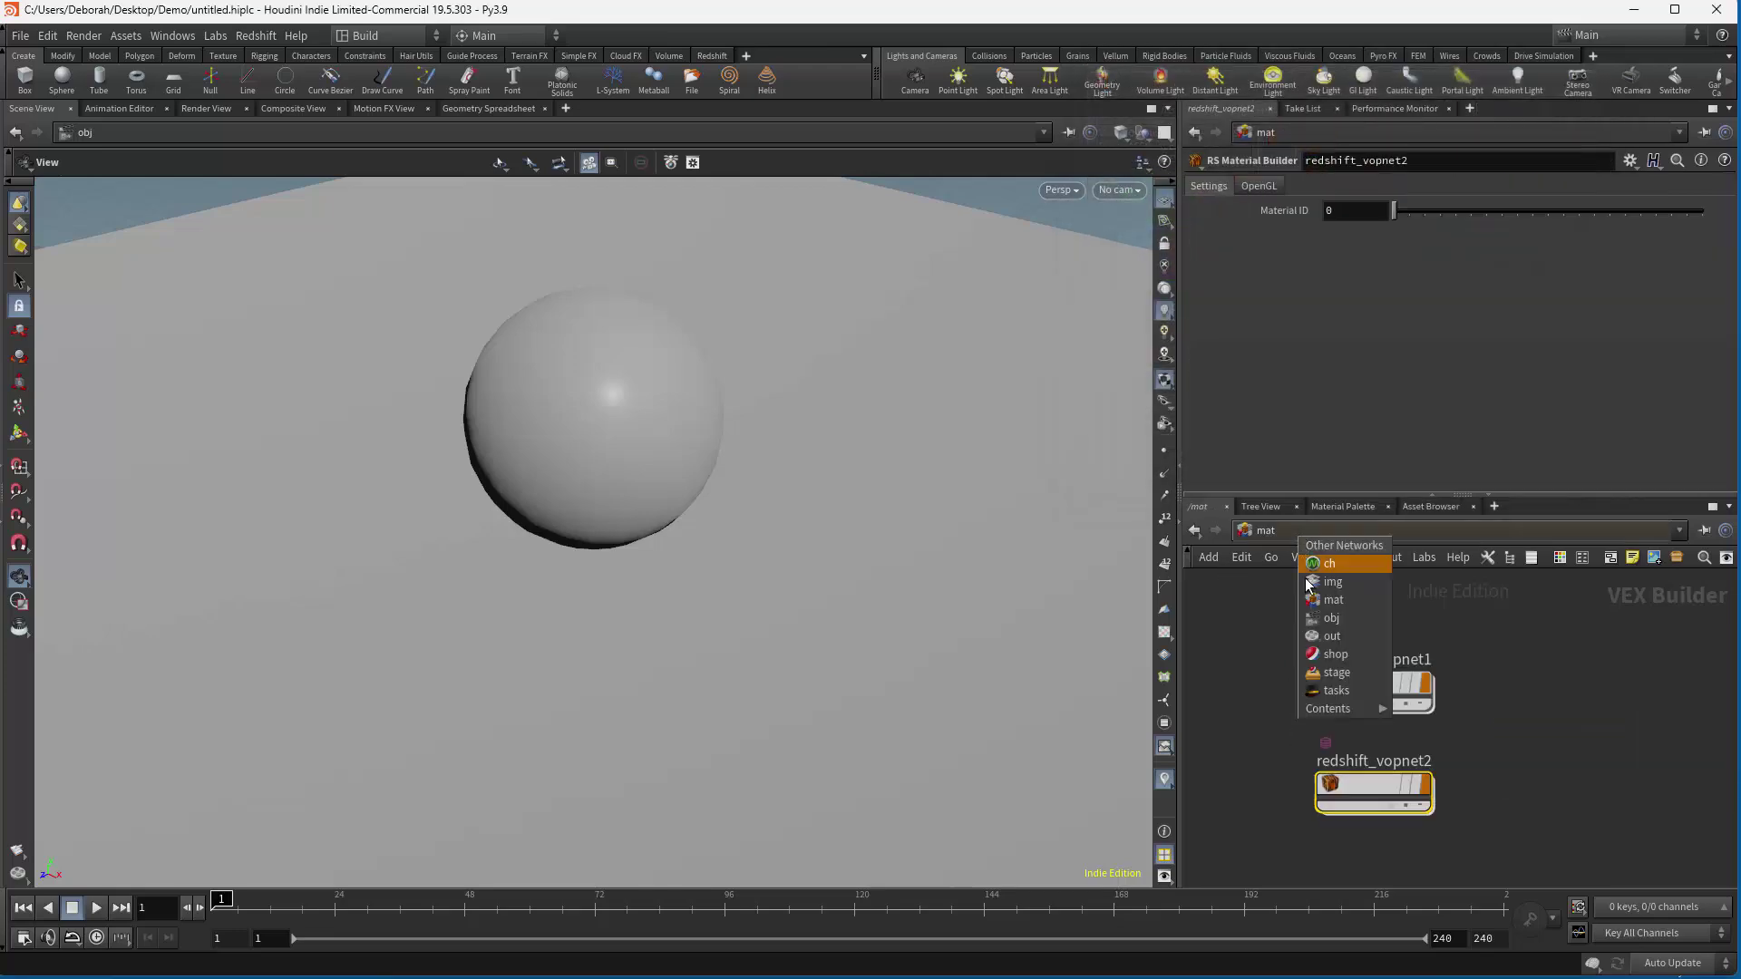
click(1333, 621)
double_click(1363, 652)
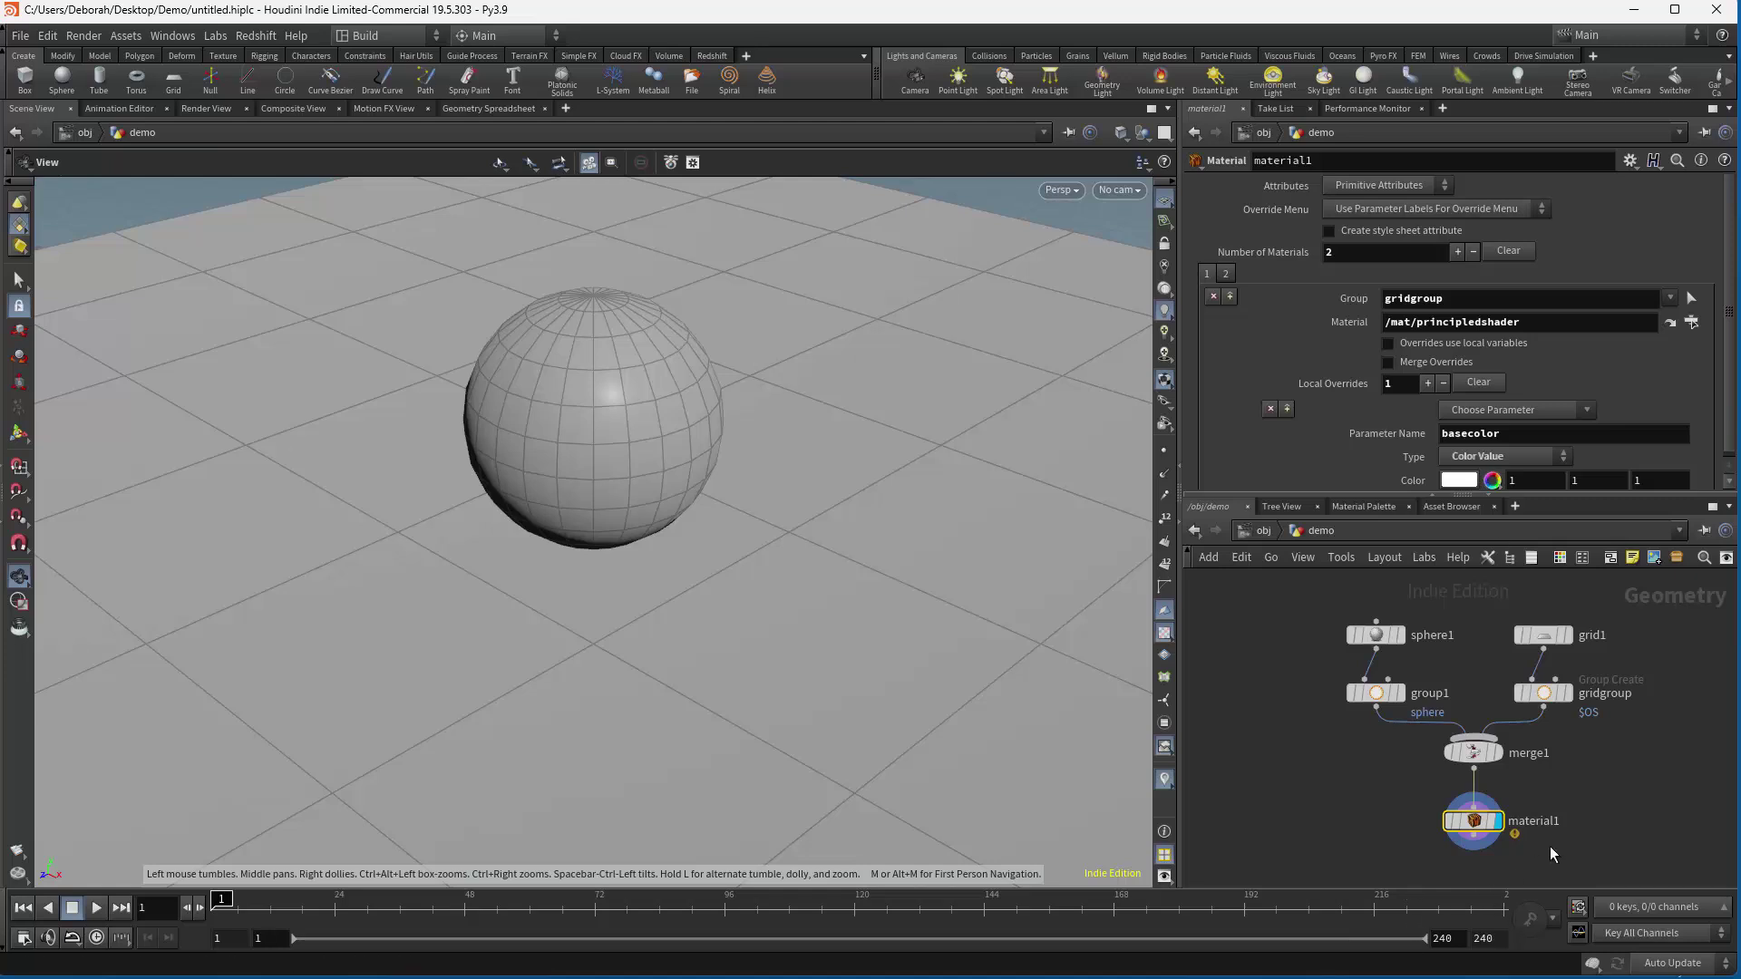
middle_click(1471, 823)
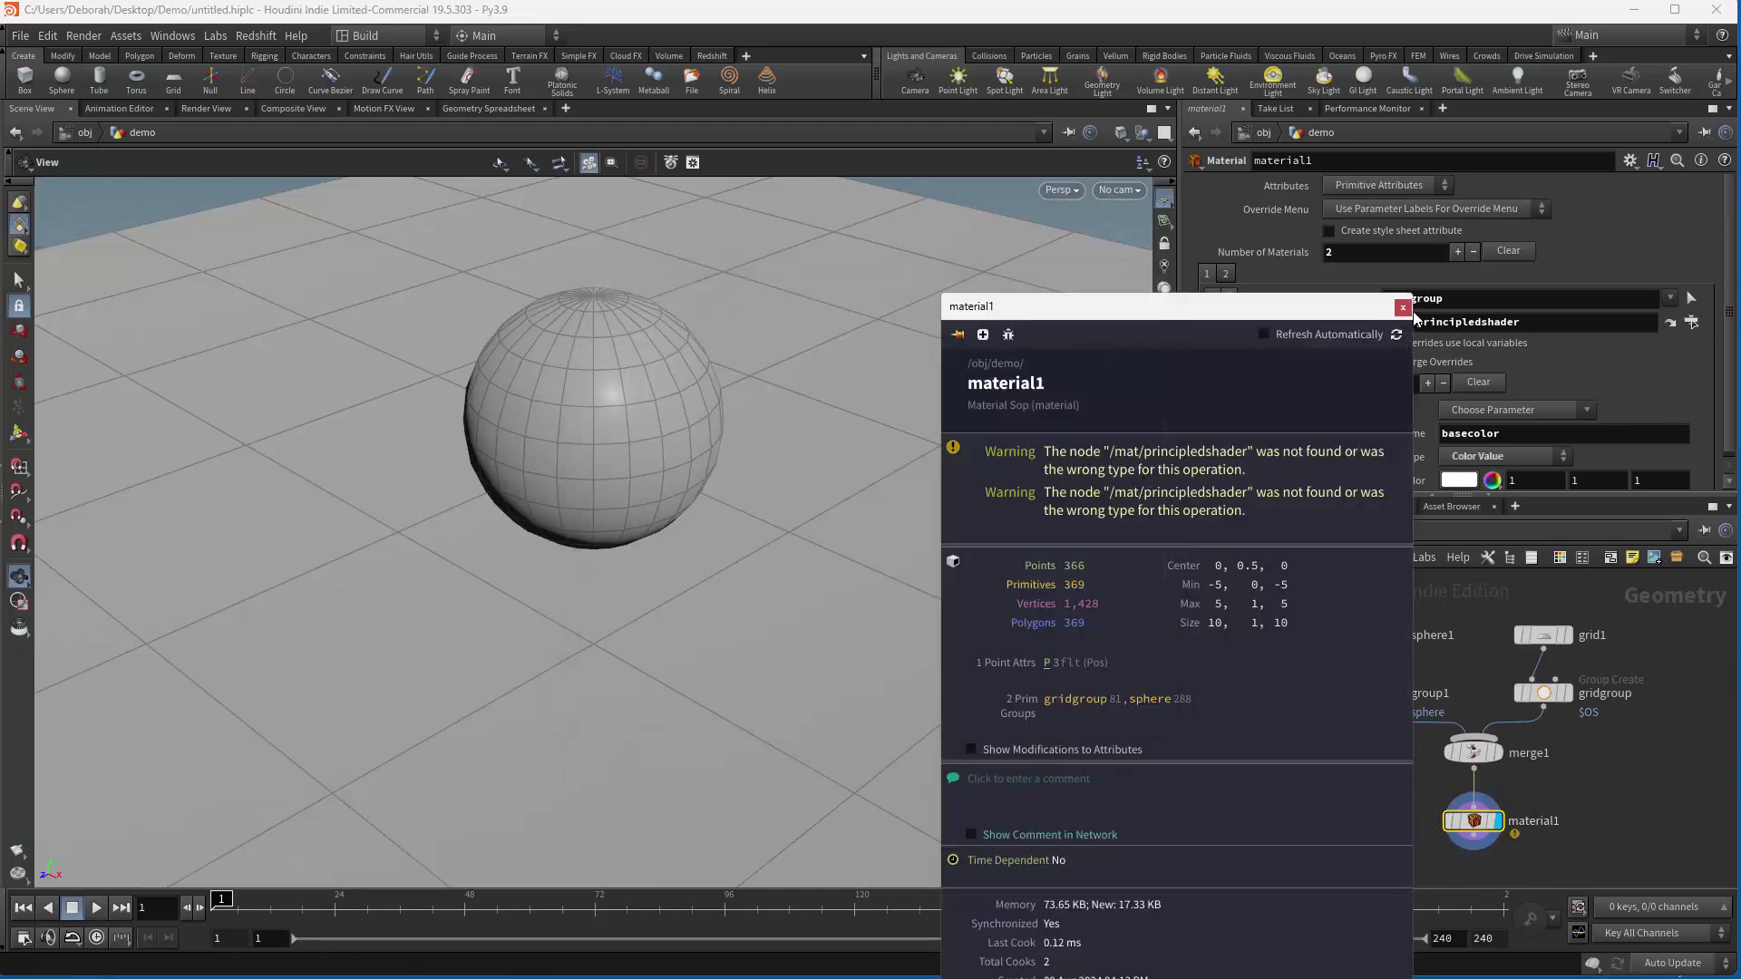
click(1402, 307)
Assign /mat/redshift_vopnet1 as the material for gridgroup in material1.
click(1691, 322)
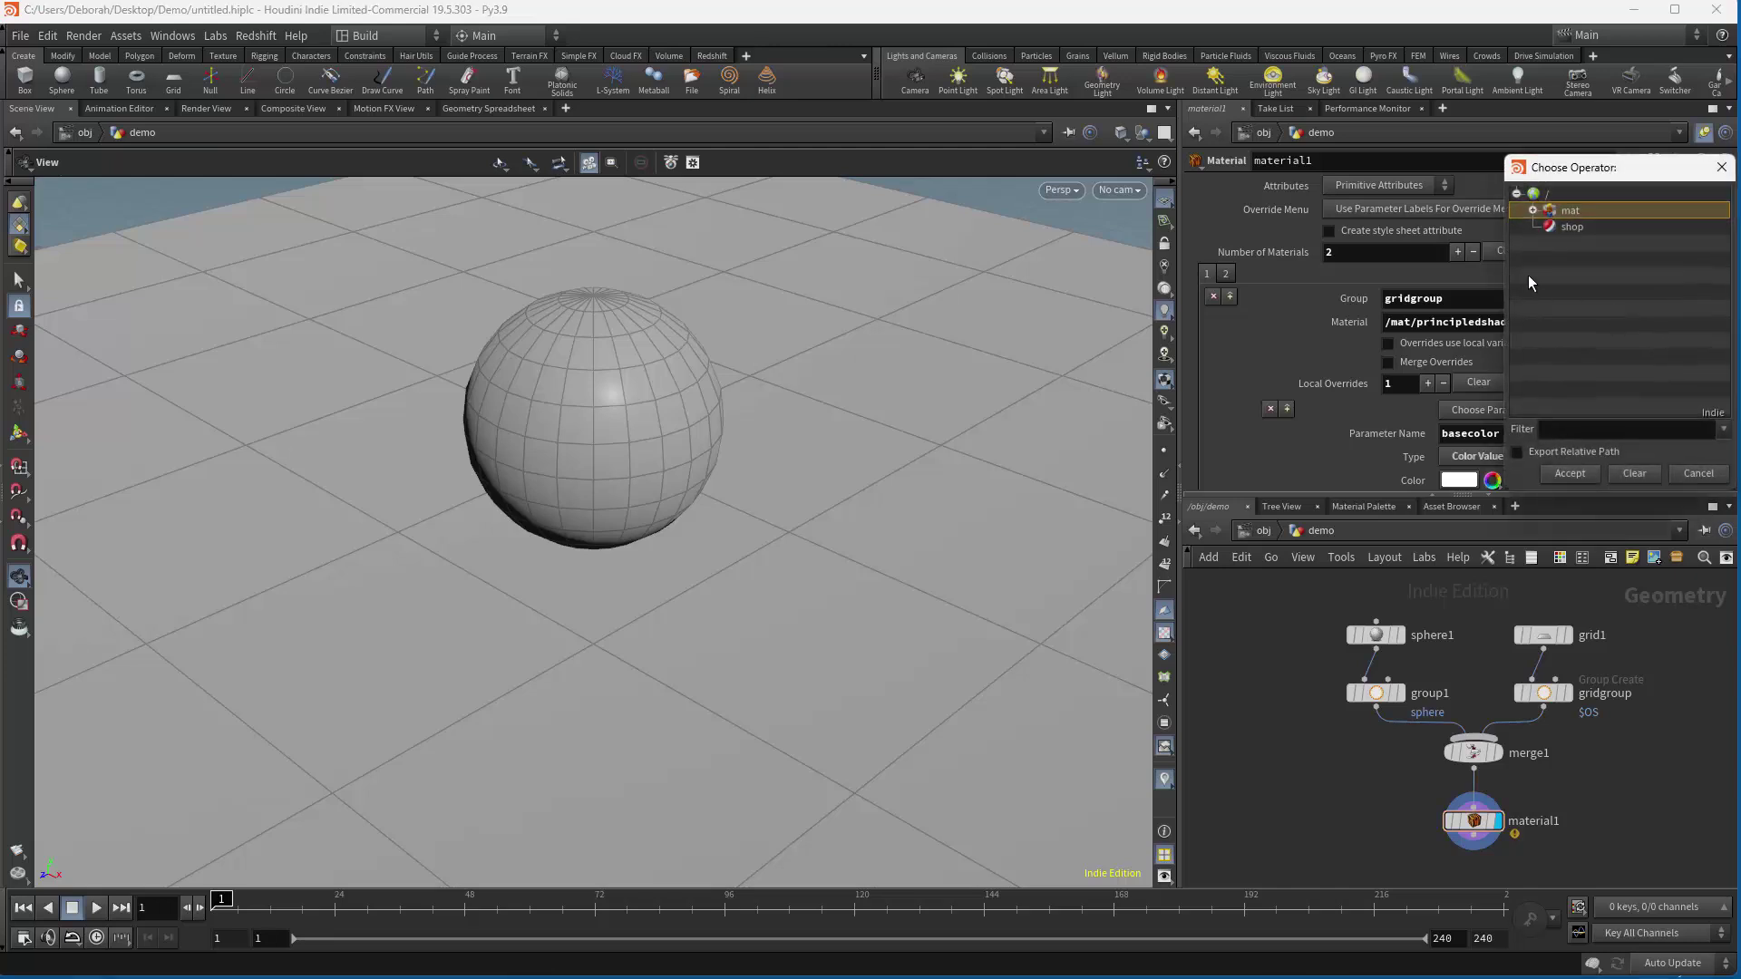
click(1532, 210)
click(1615, 227)
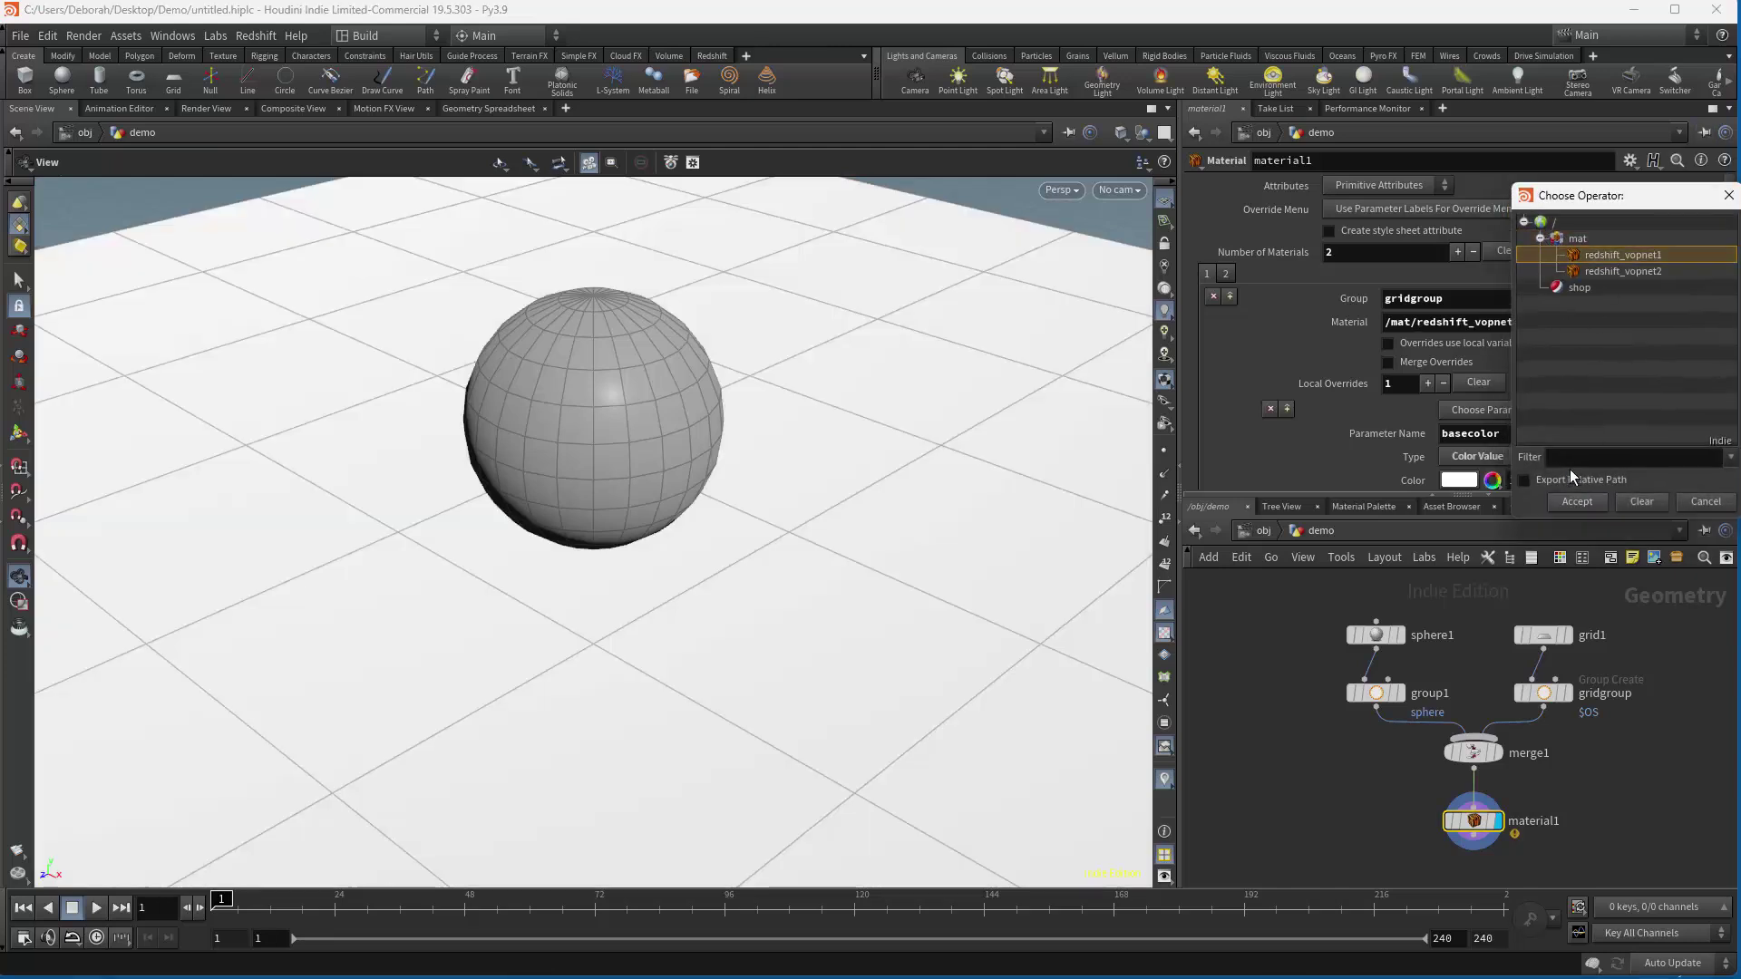
click(1570, 474)
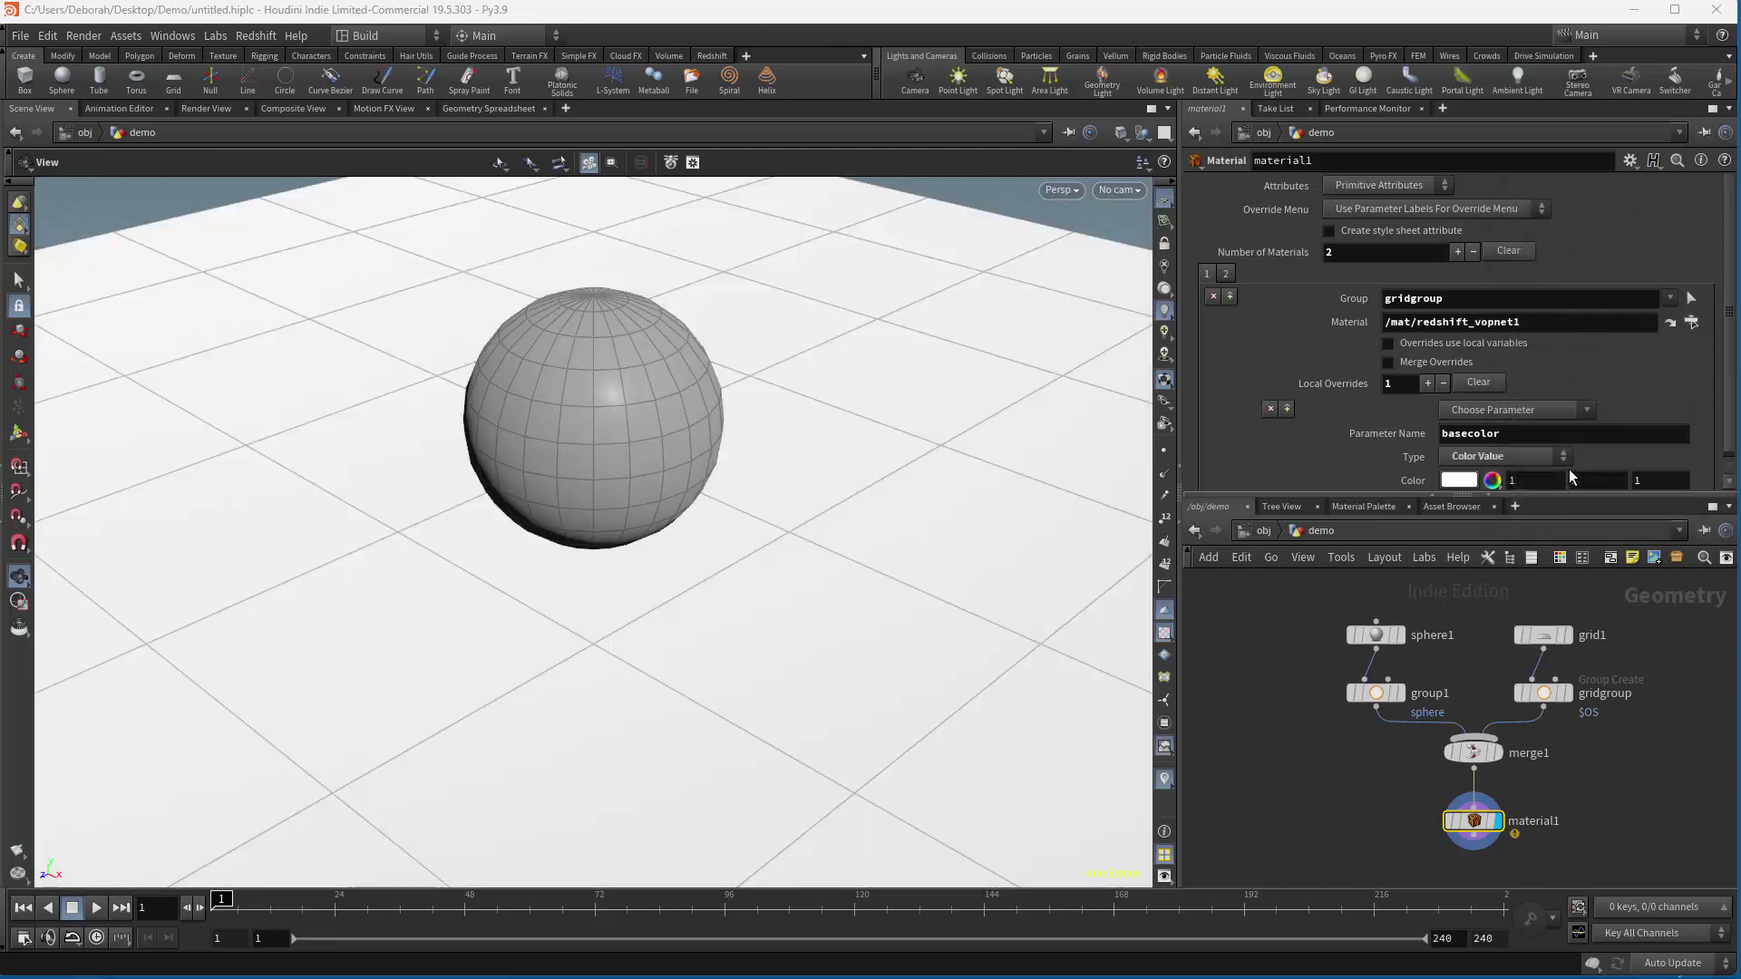
Assign /mat/redshift_vopnet1 as the material for the sphere group in material1.
click(1225, 273)
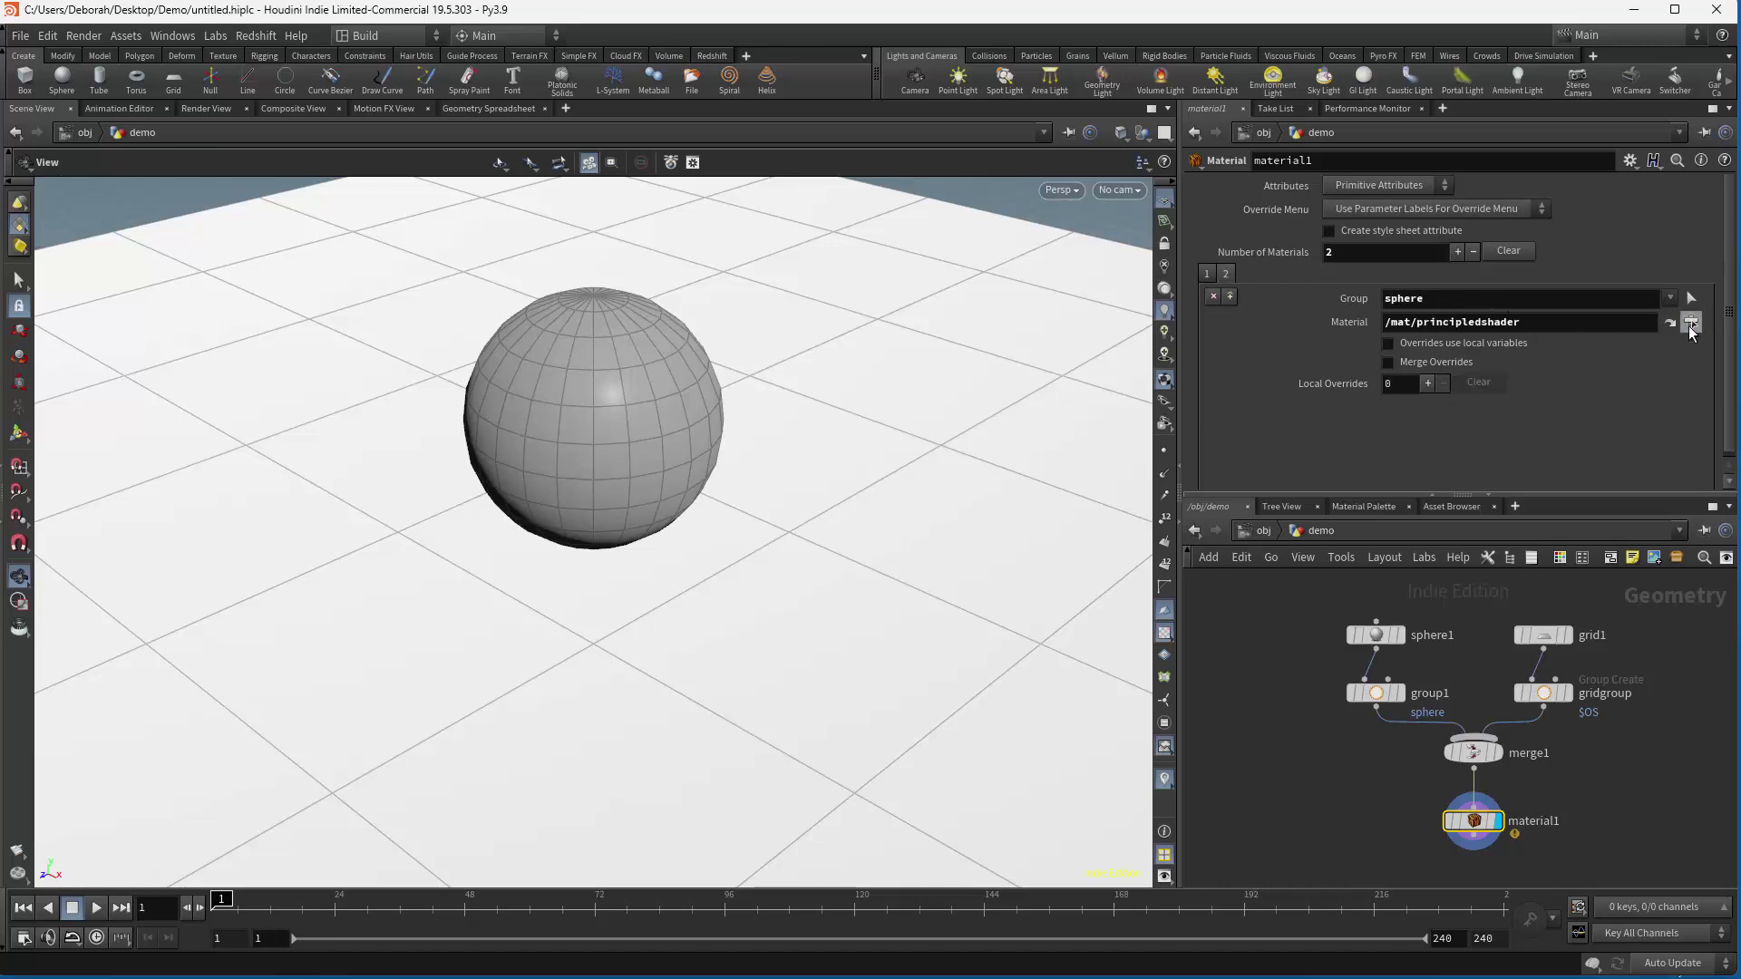
click(1689, 322)
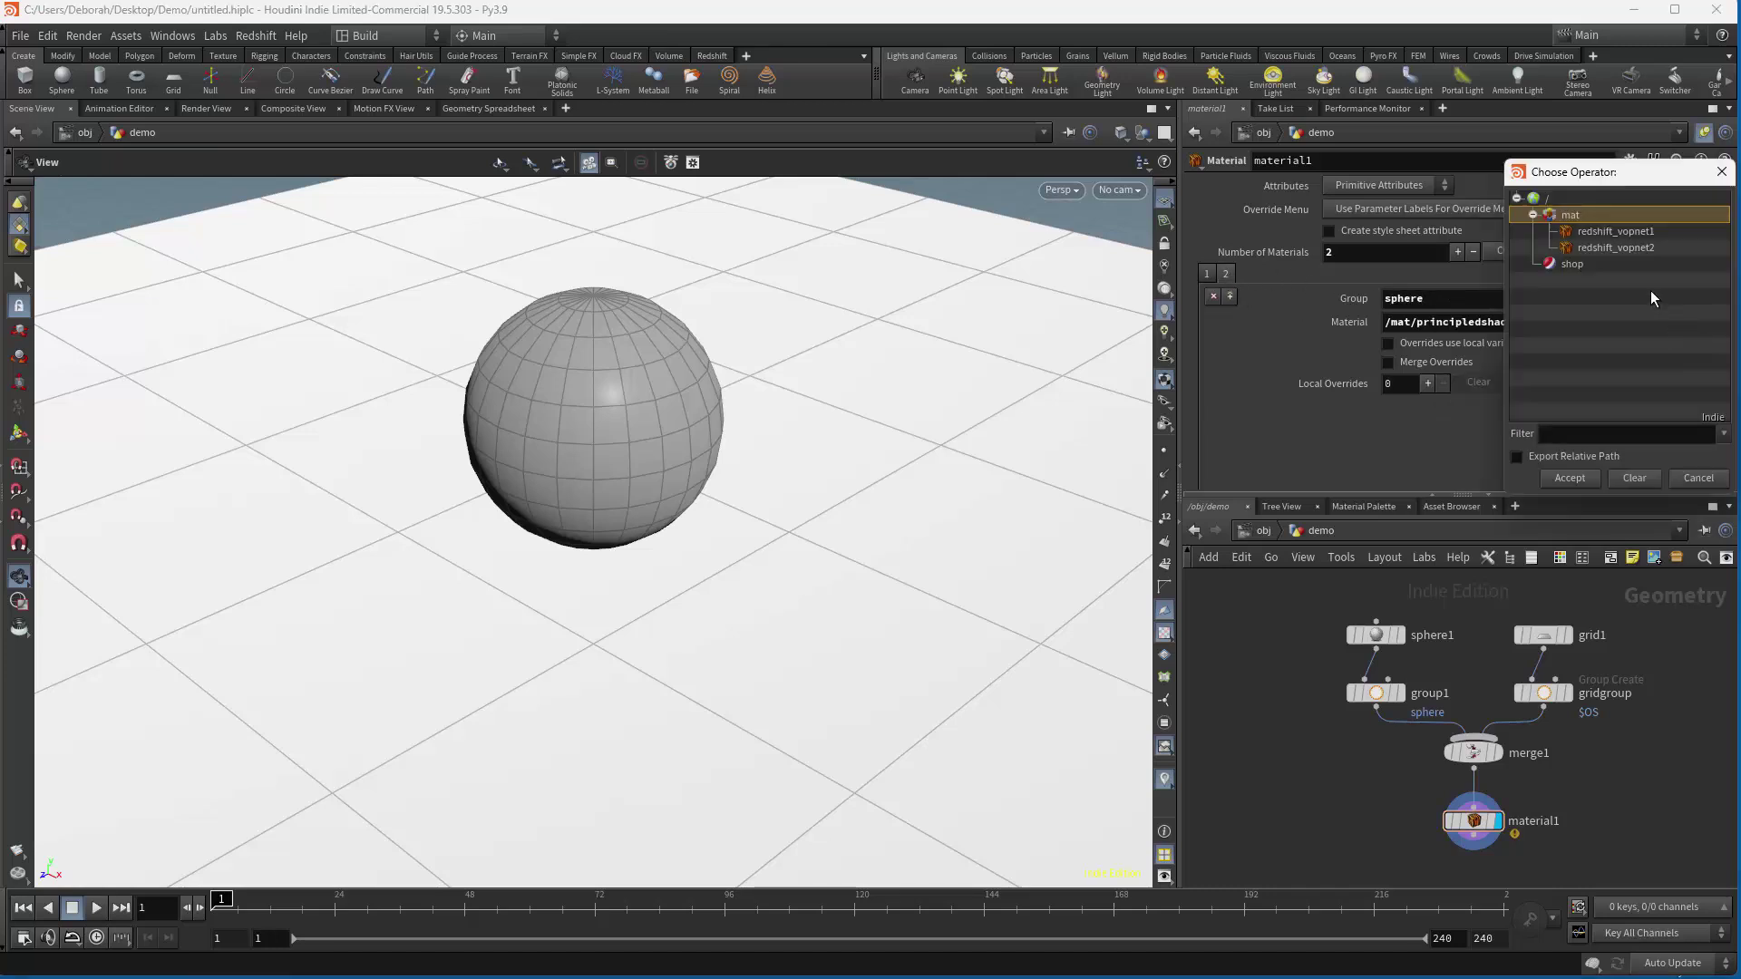
click(1612, 245)
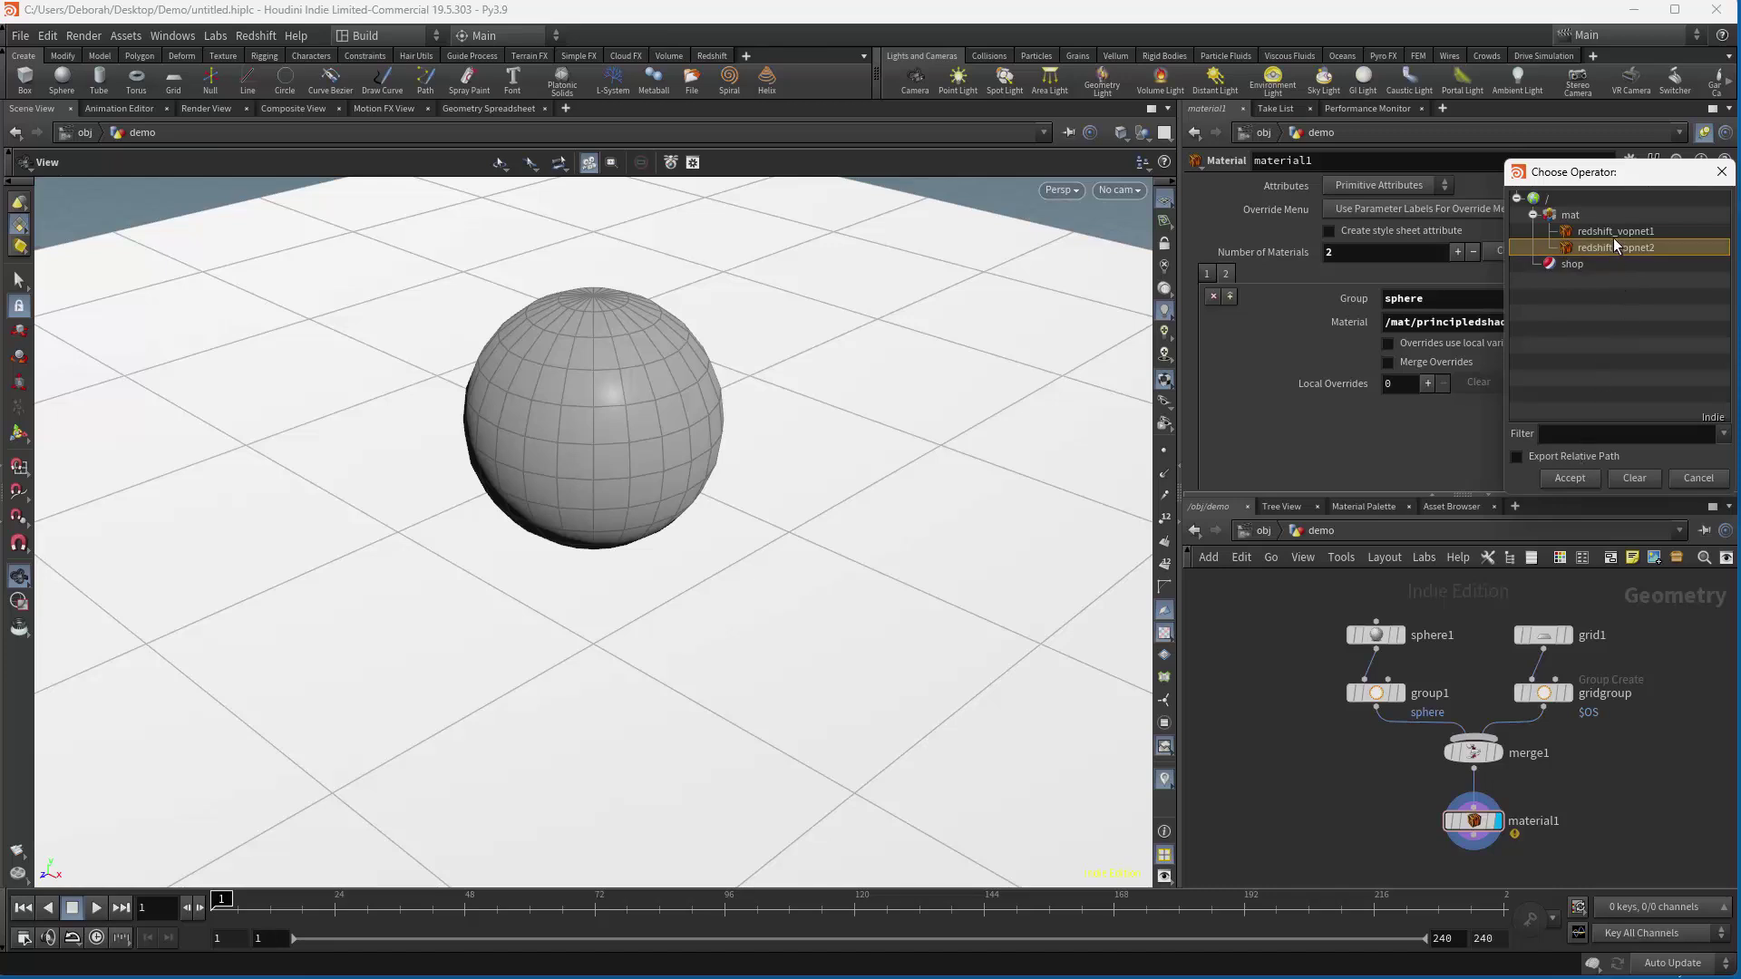
click(1611, 230)
click(1569, 478)
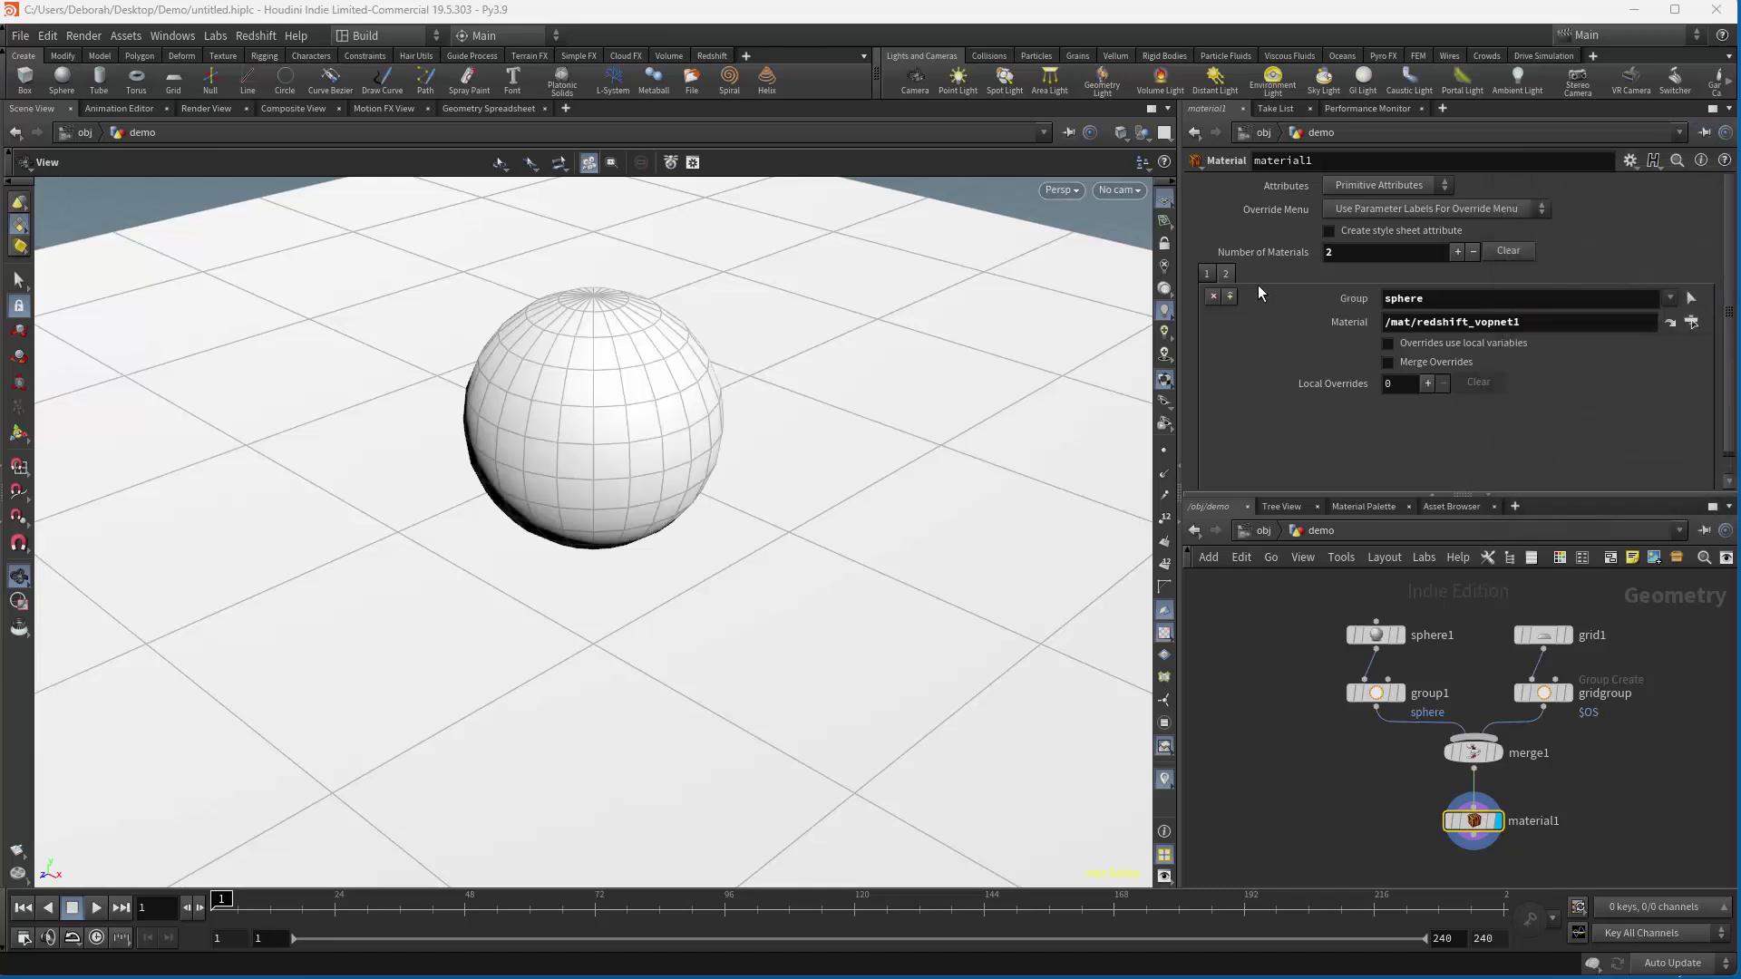
Change the gridgroup material to /mat/redshift_vopnet2 and remove its basecolor local override.
click(1226, 273)
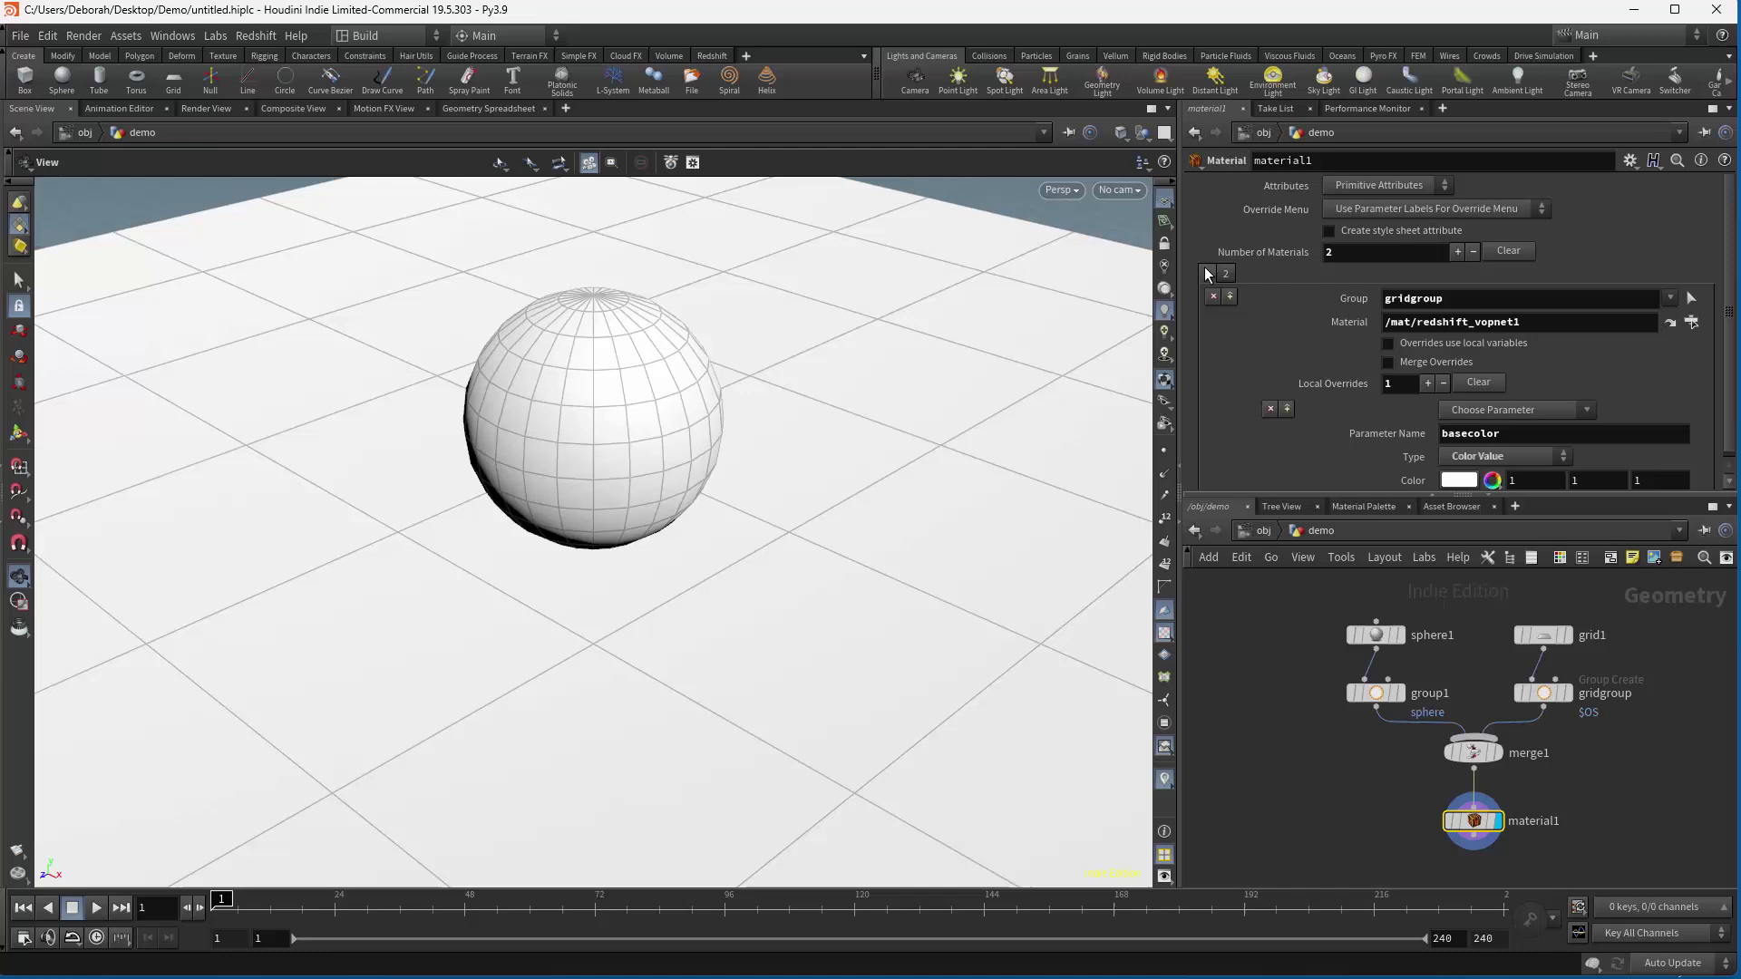
click(1568, 319)
key(BackSpace)
text(2)
key(Return)
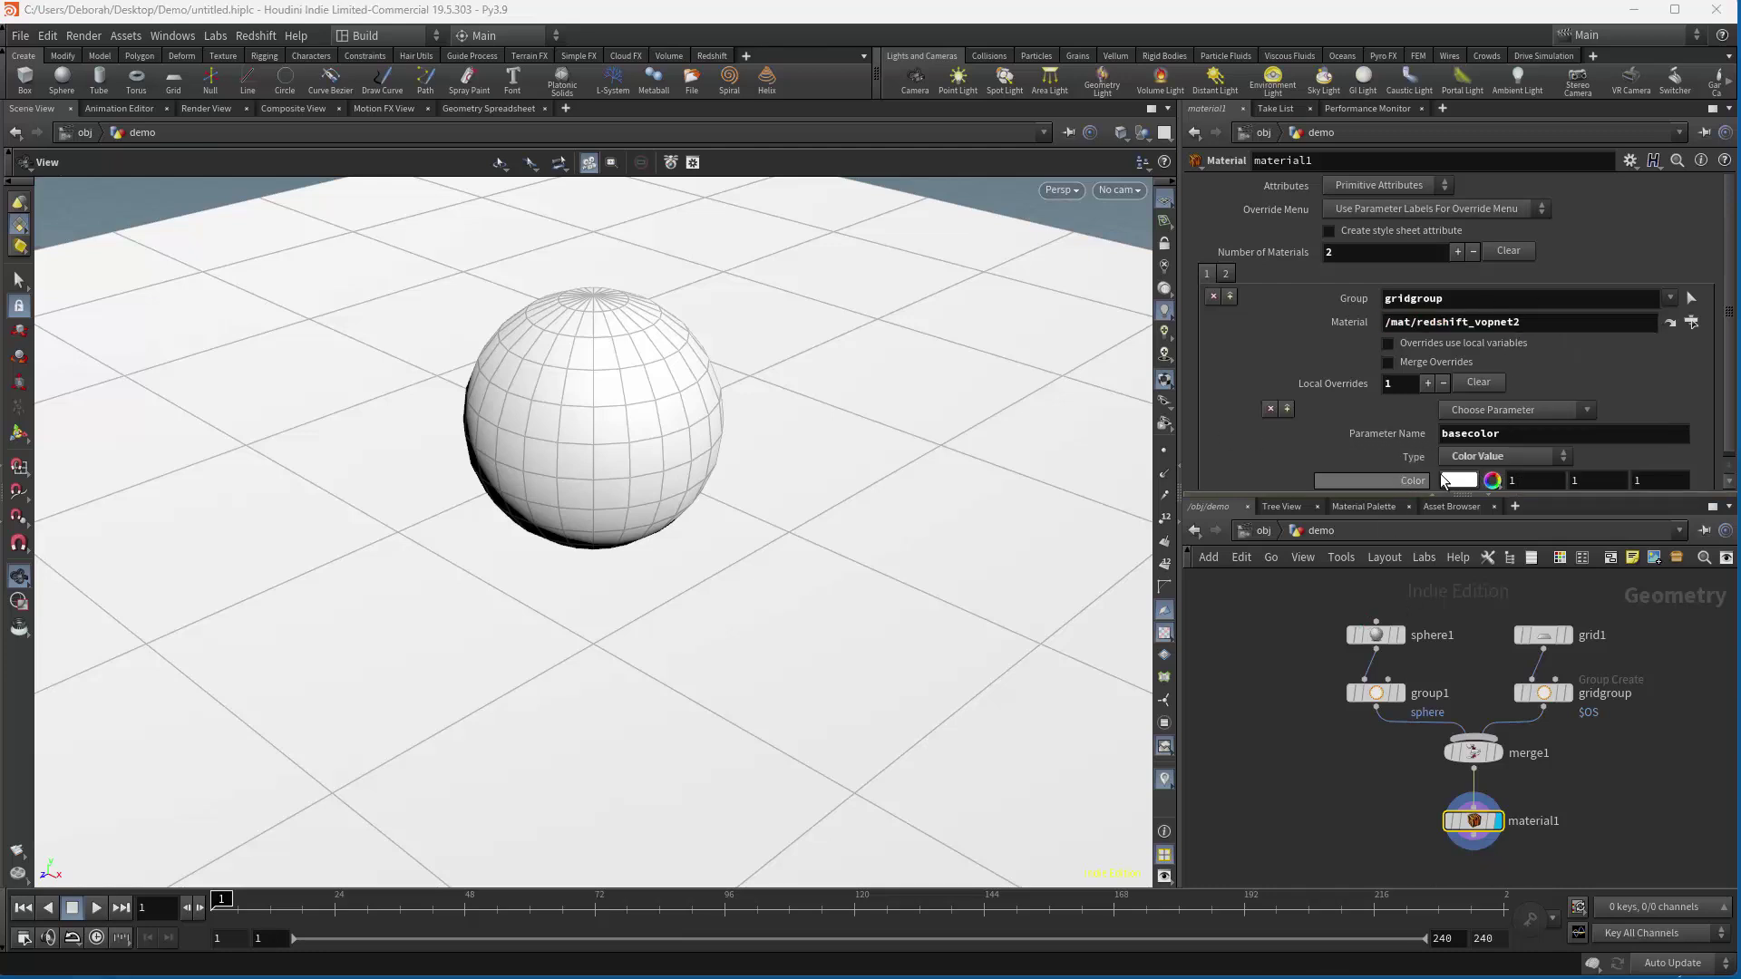
click(1443, 383)
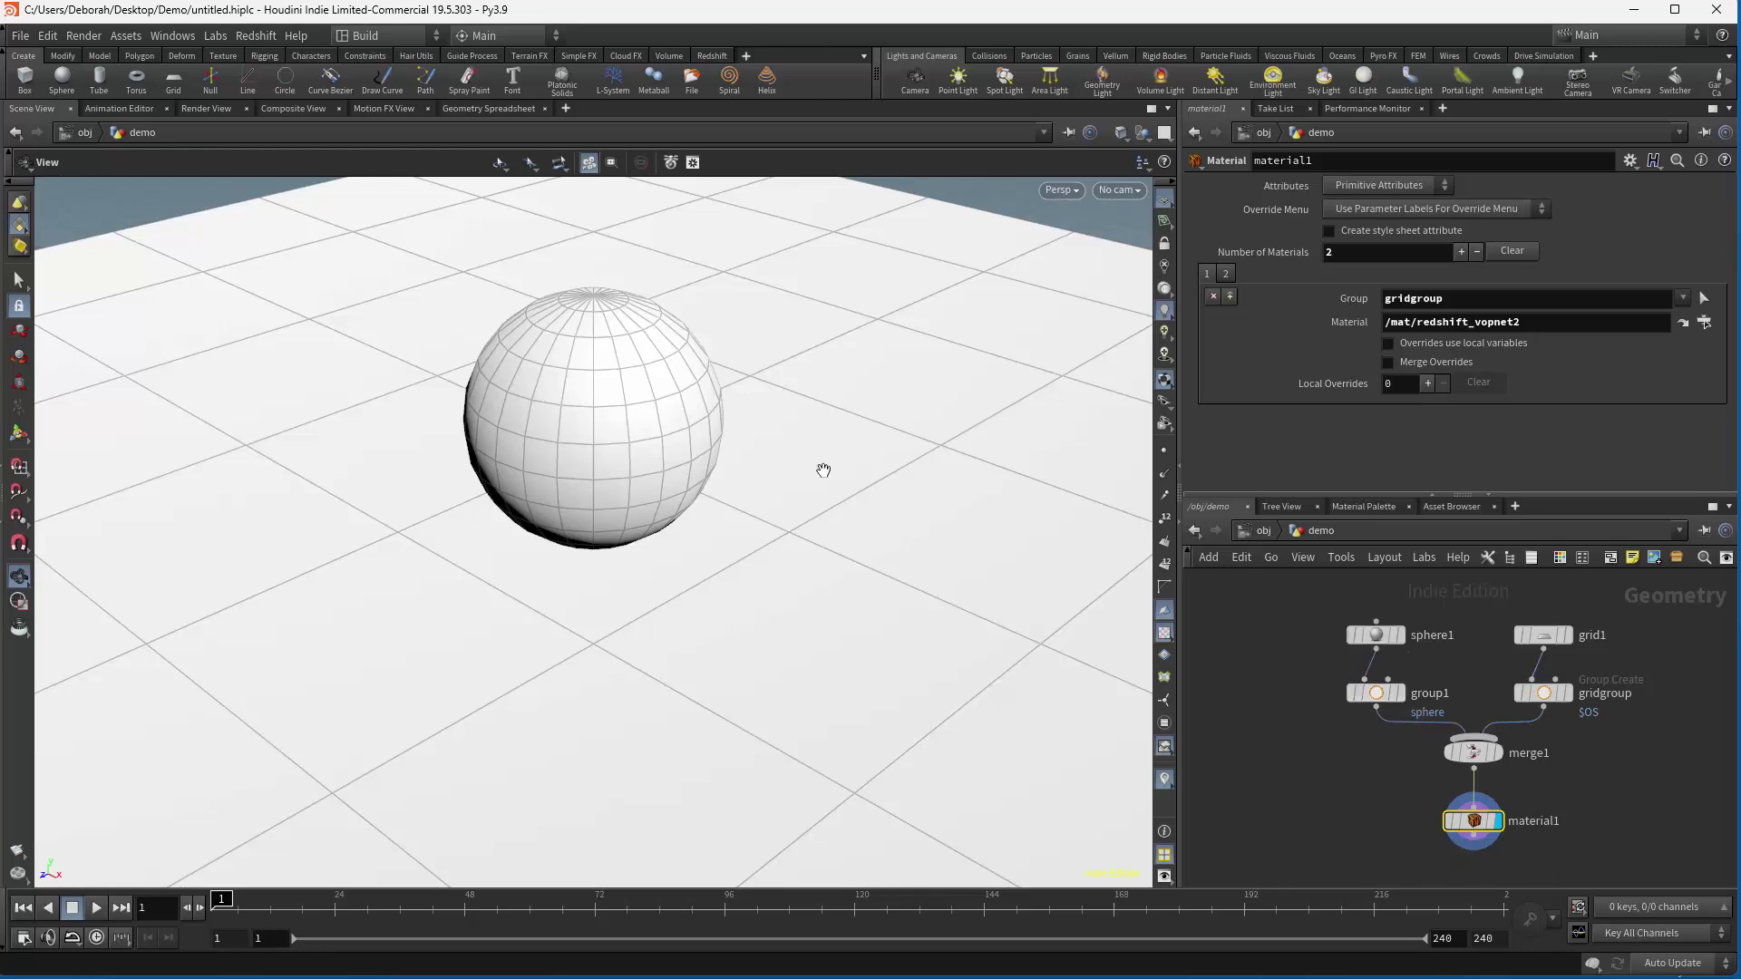
Open a Redshift RenderView pane beside the scene view and start rendering the scene in it.
click(1056, 190)
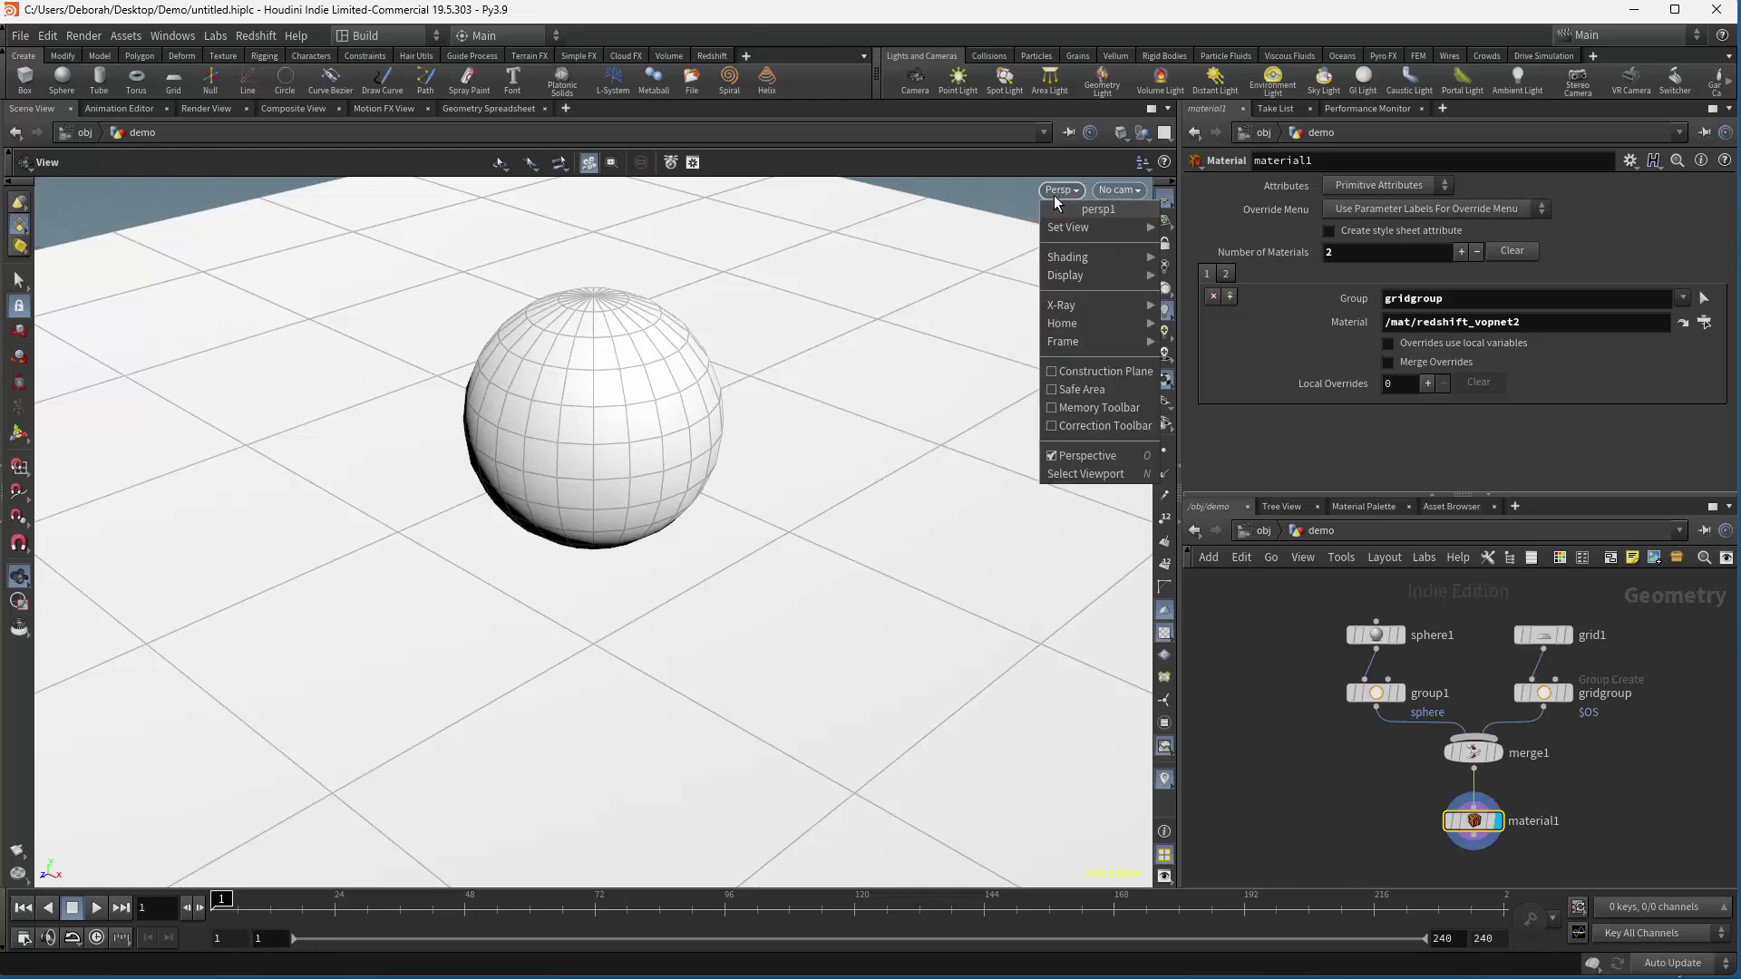
click(1270, 621)
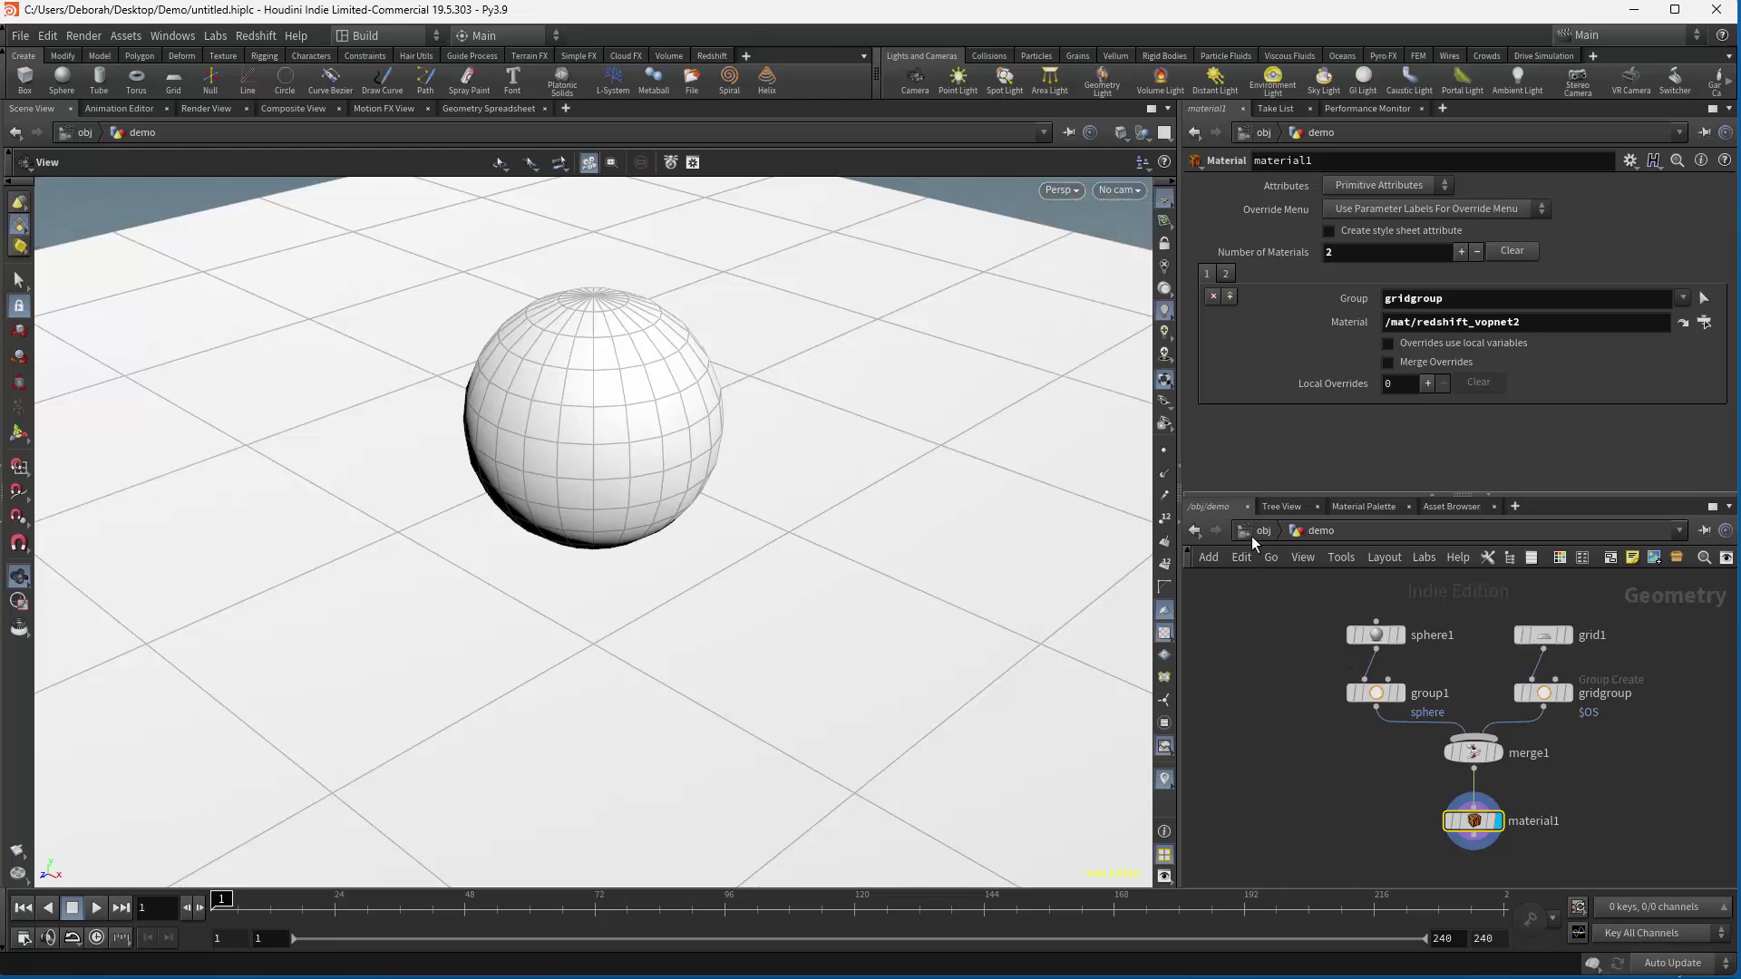
click(565, 108)
mouse_move(565, 144)
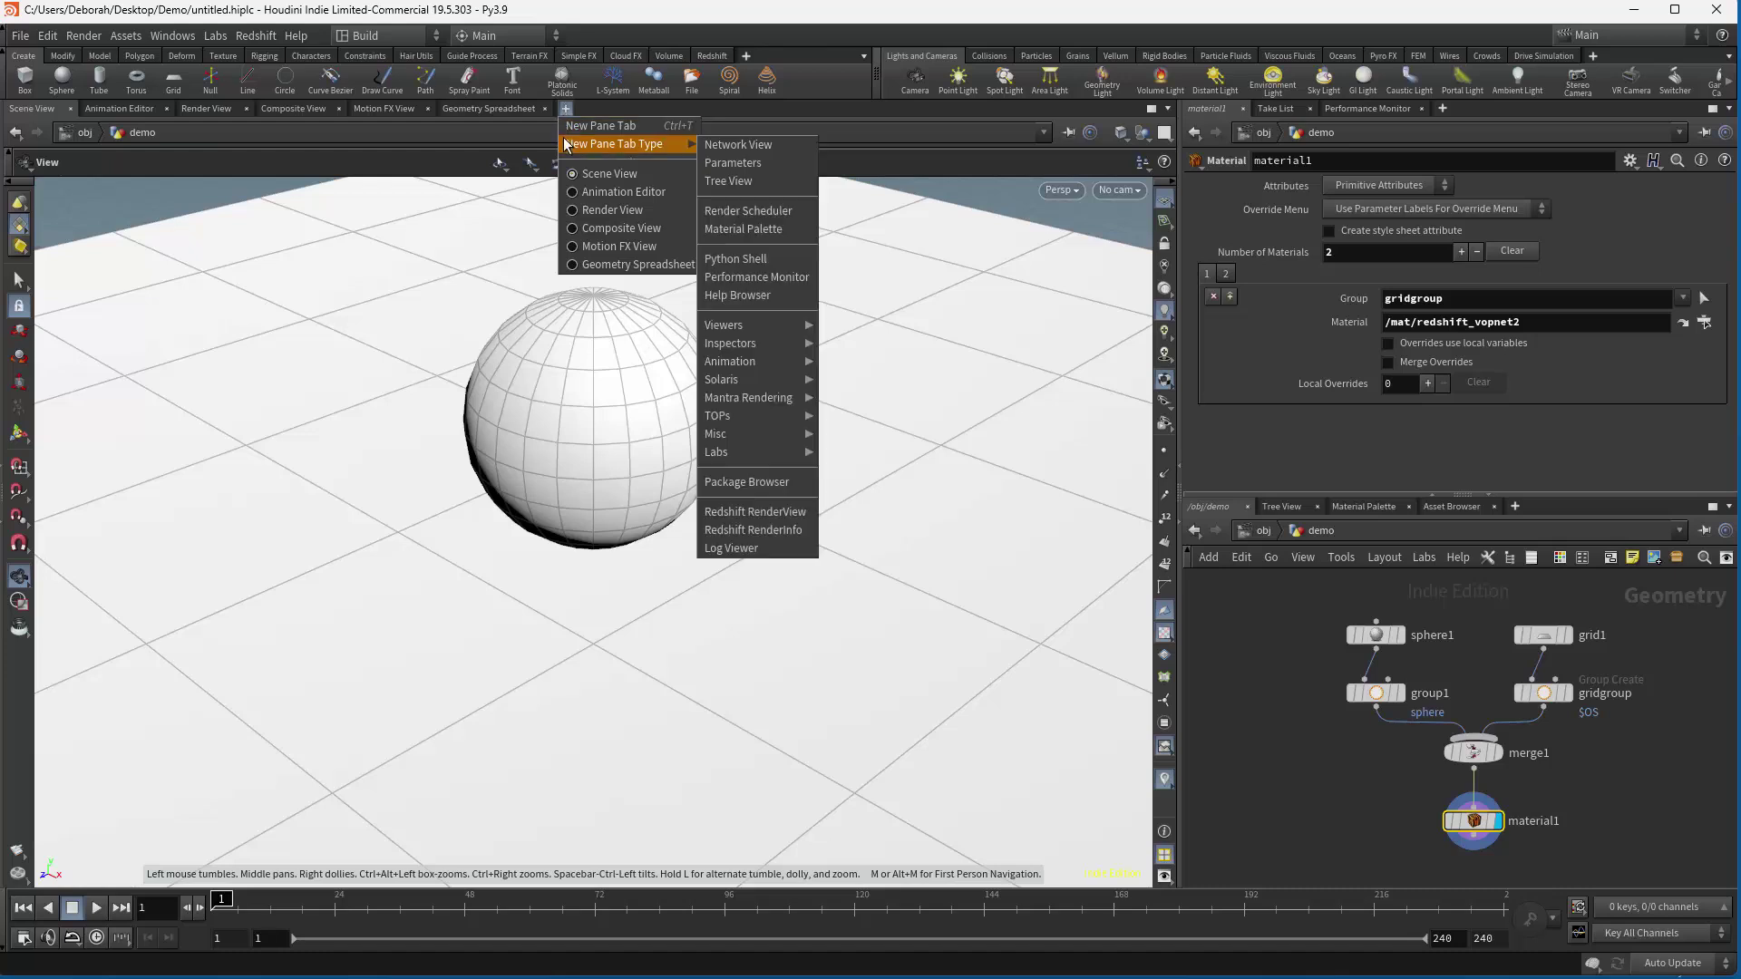
click(776, 513)
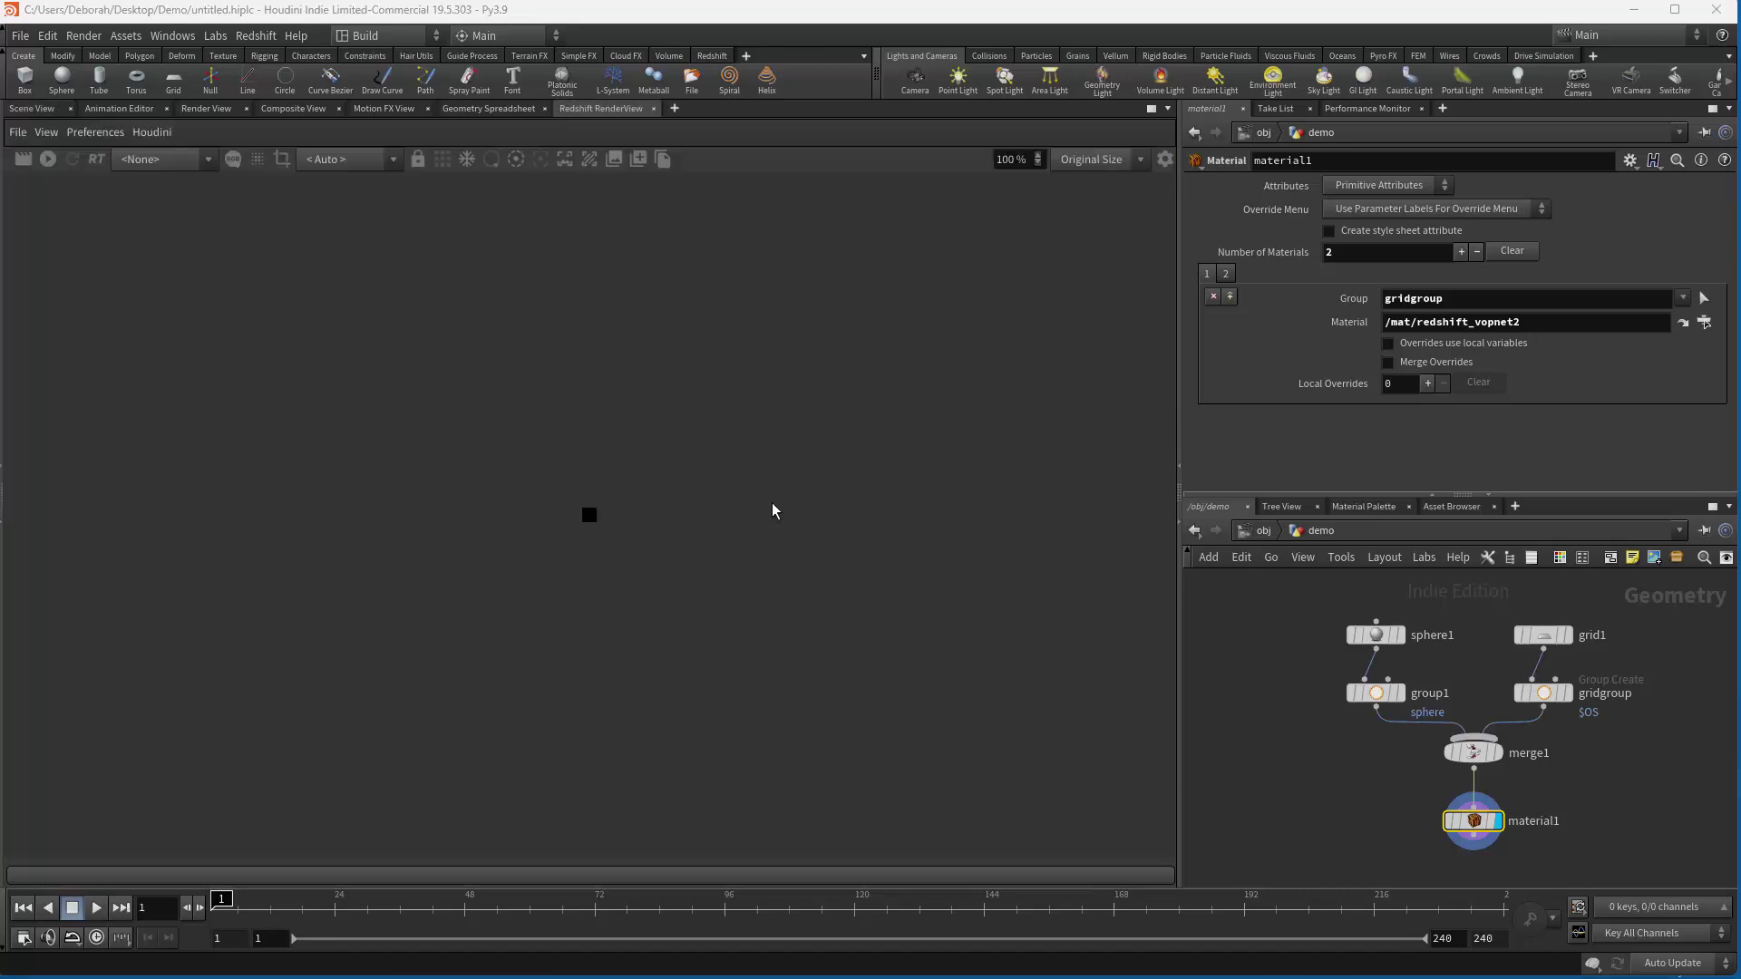
click(48, 160)
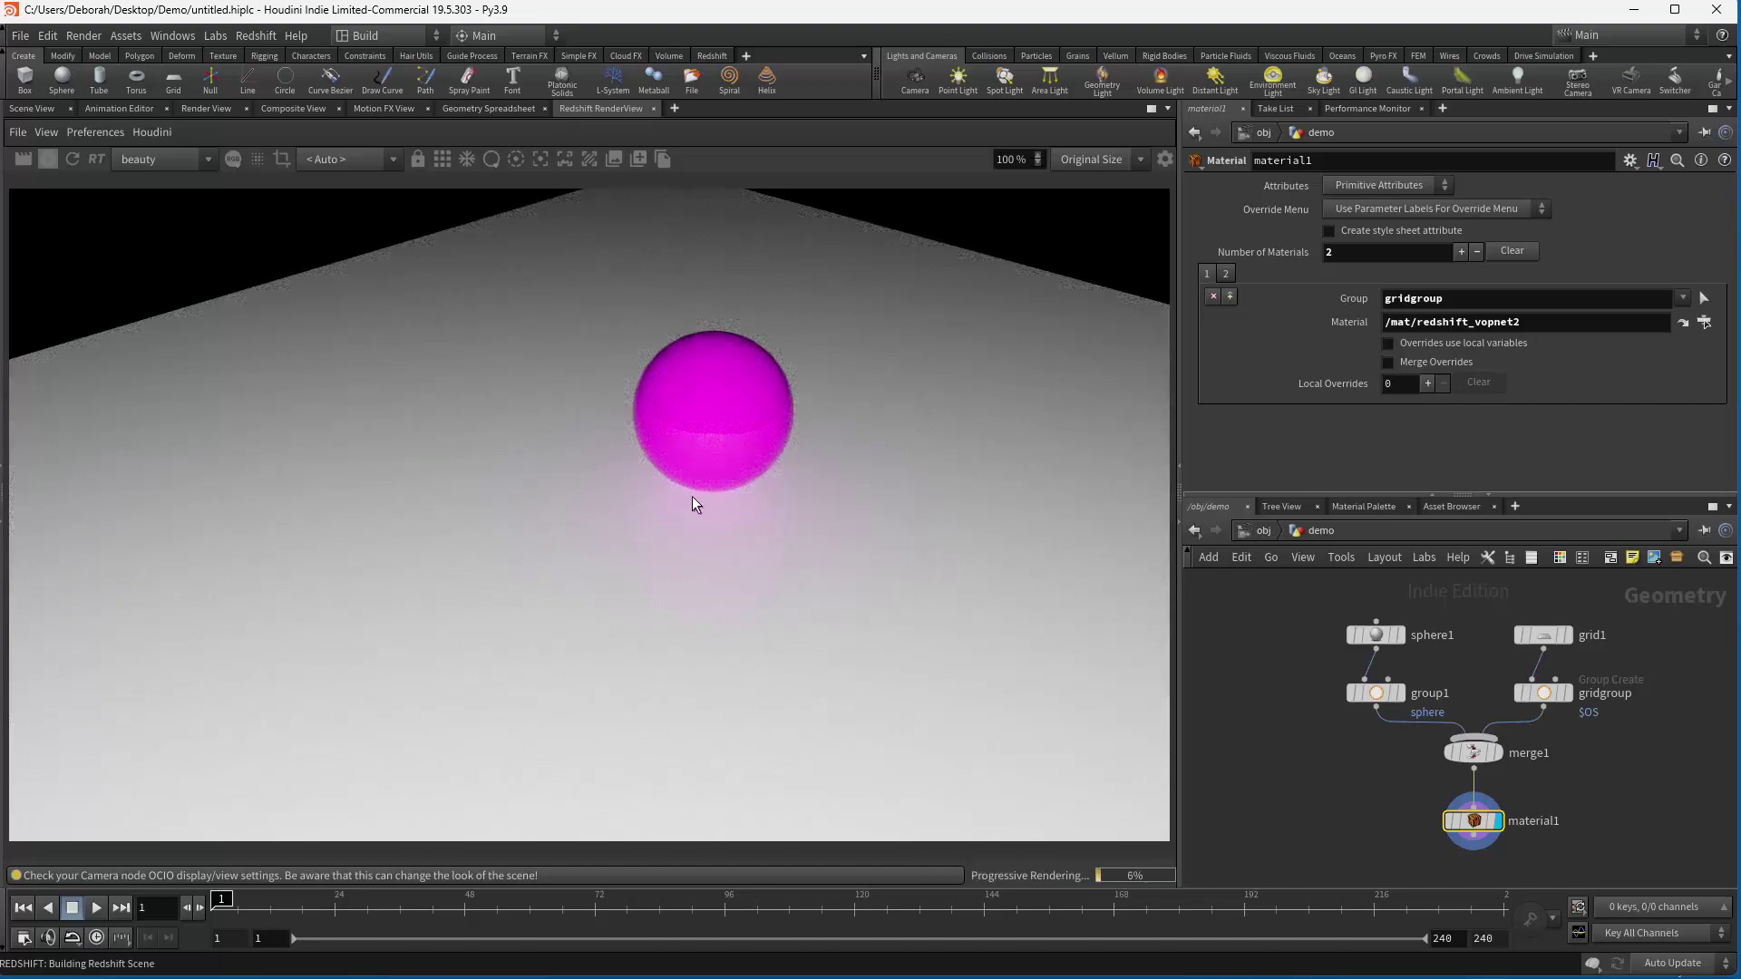
Return to the object level and add a Redshift dome light, placing its node below cam1.
click(1263, 530)
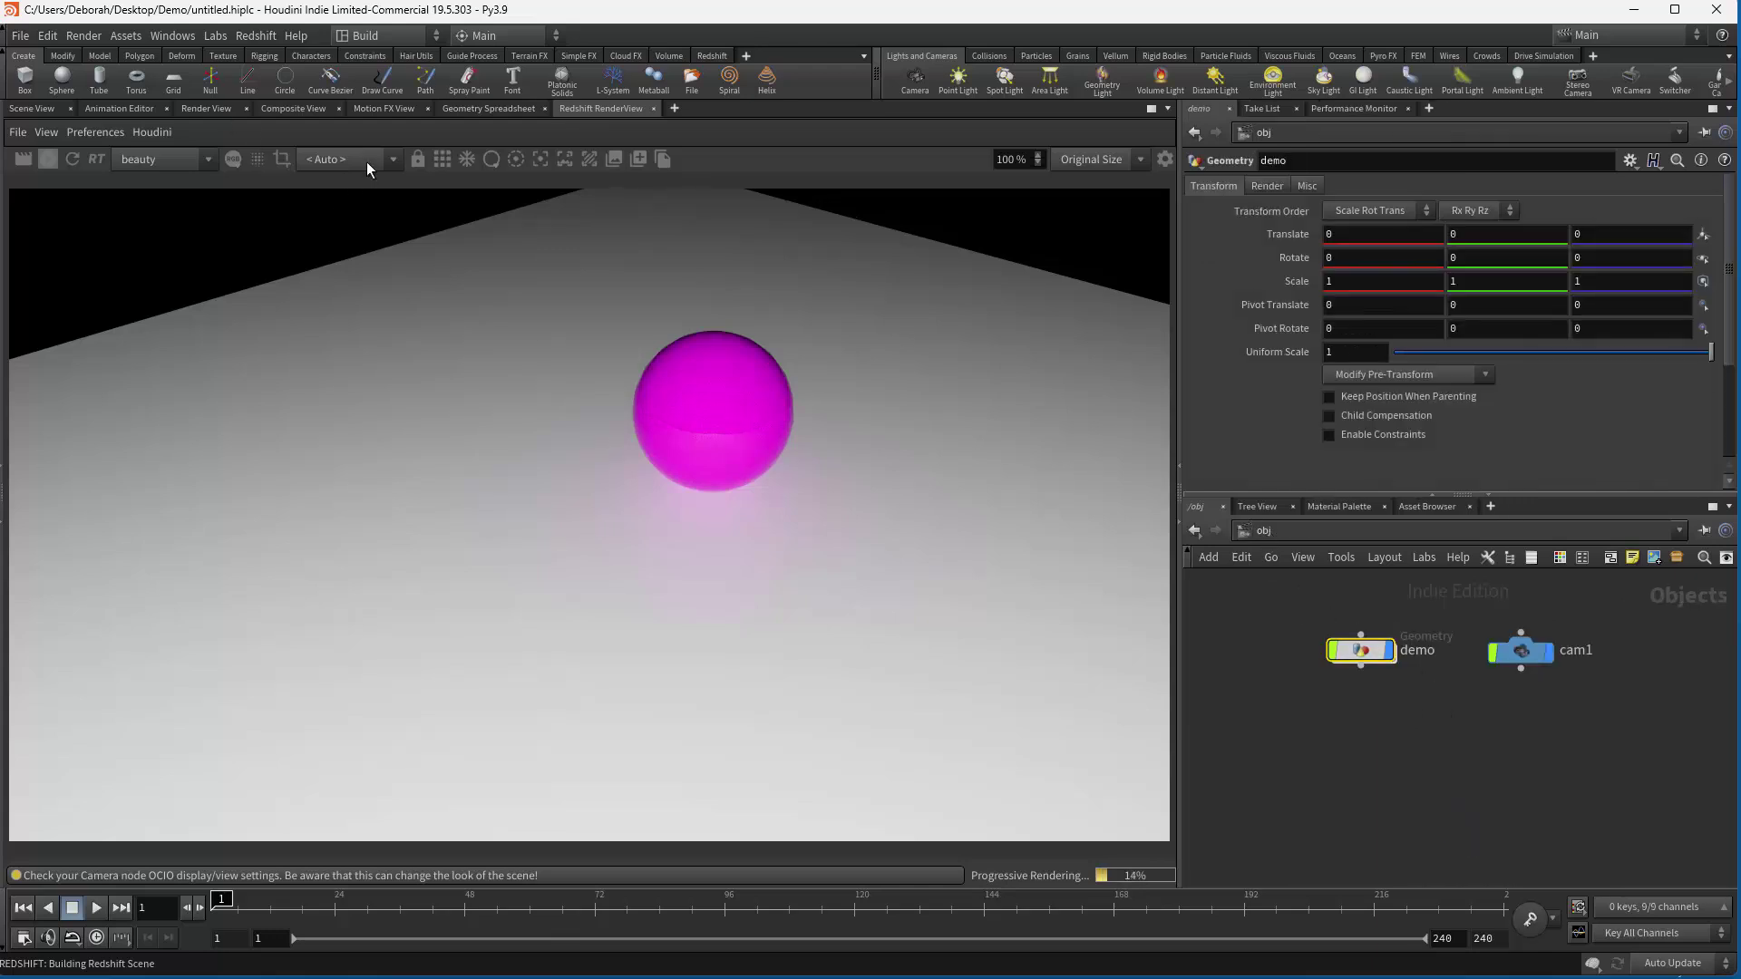
click(706, 54)
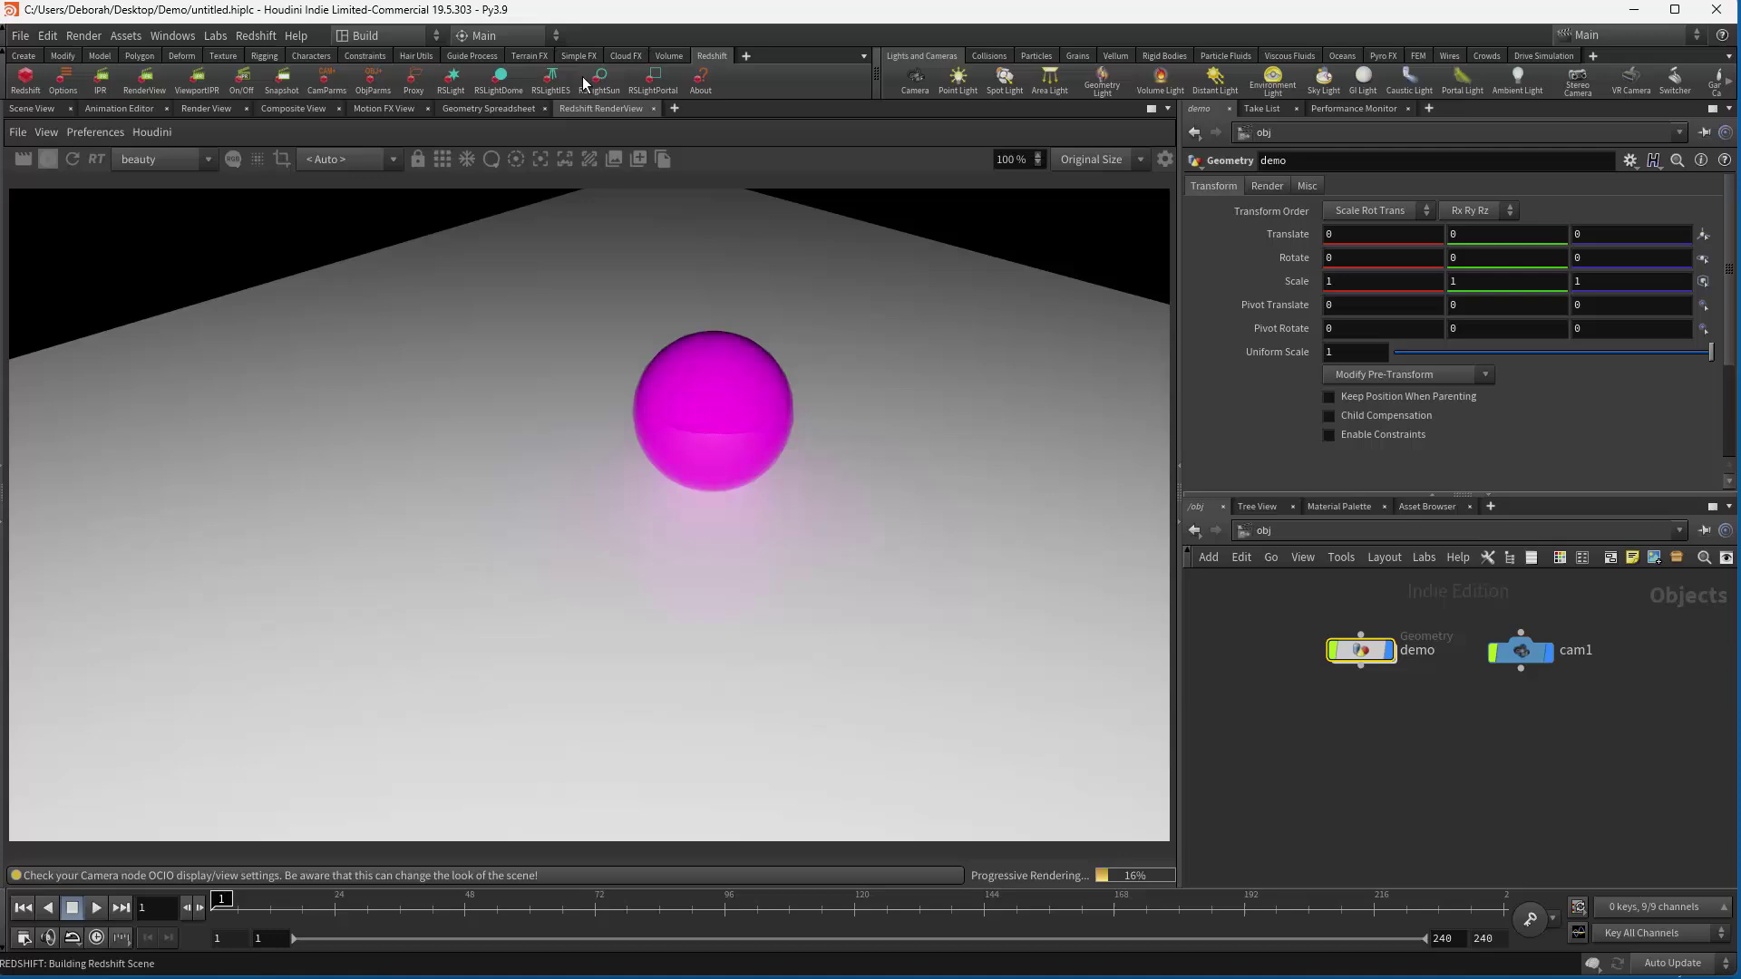
click(499, 80)
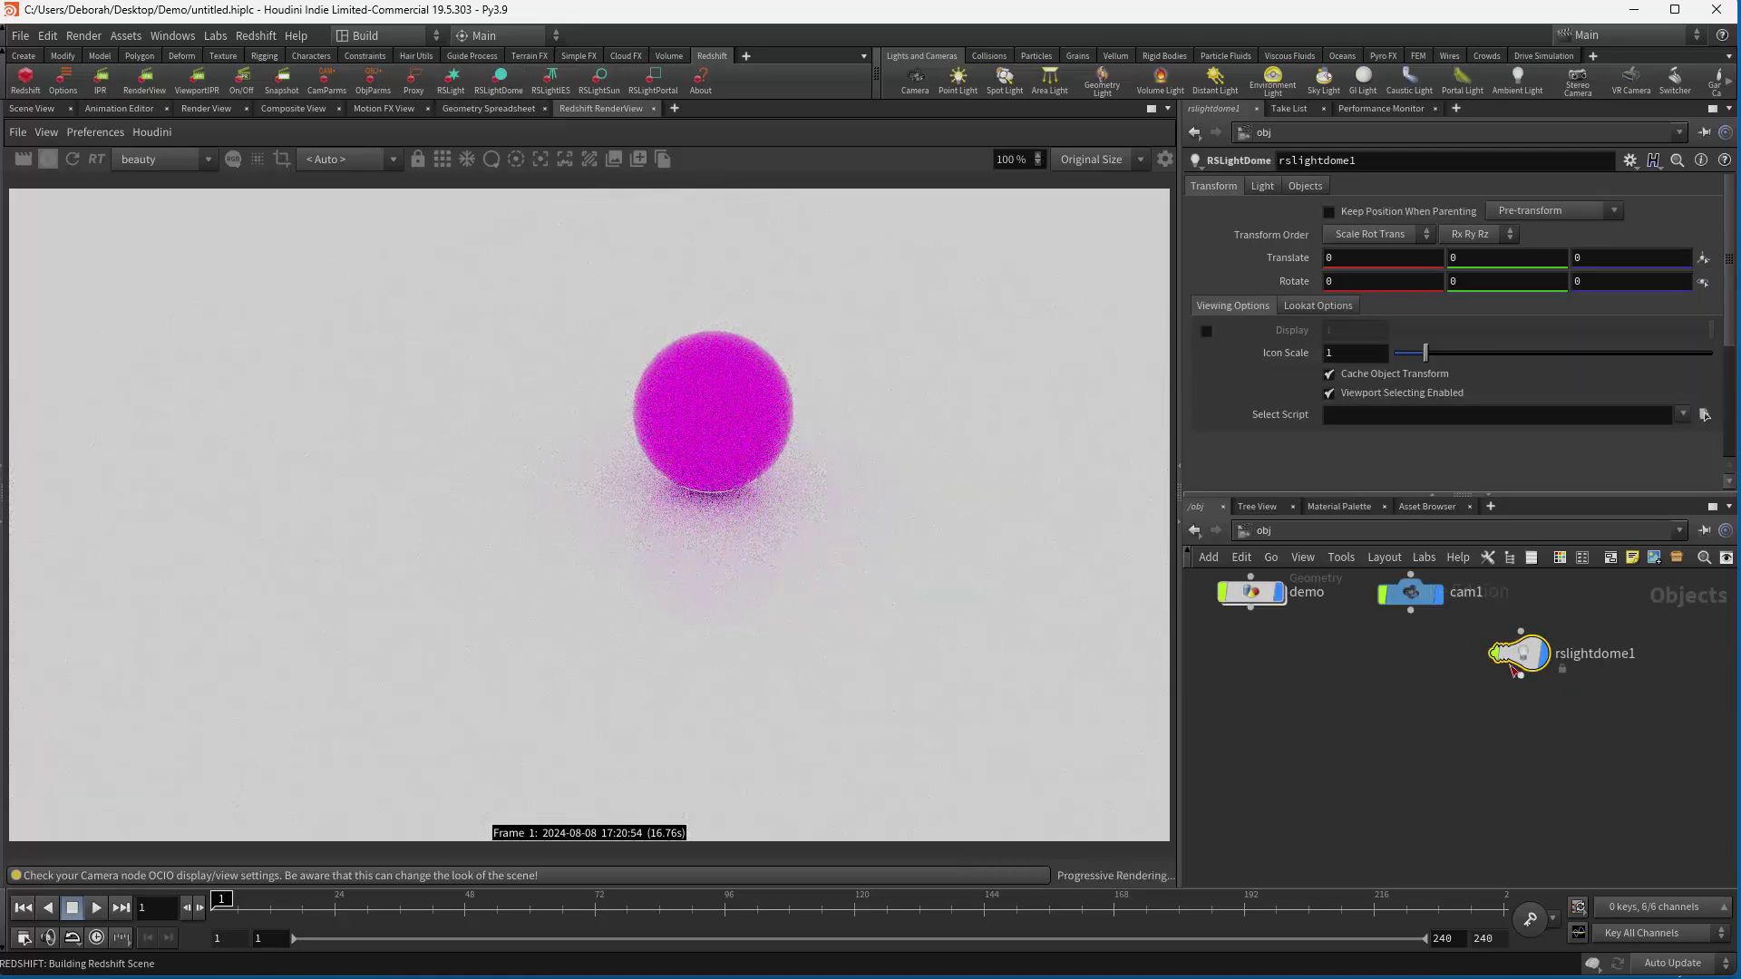
click(1364, 683)
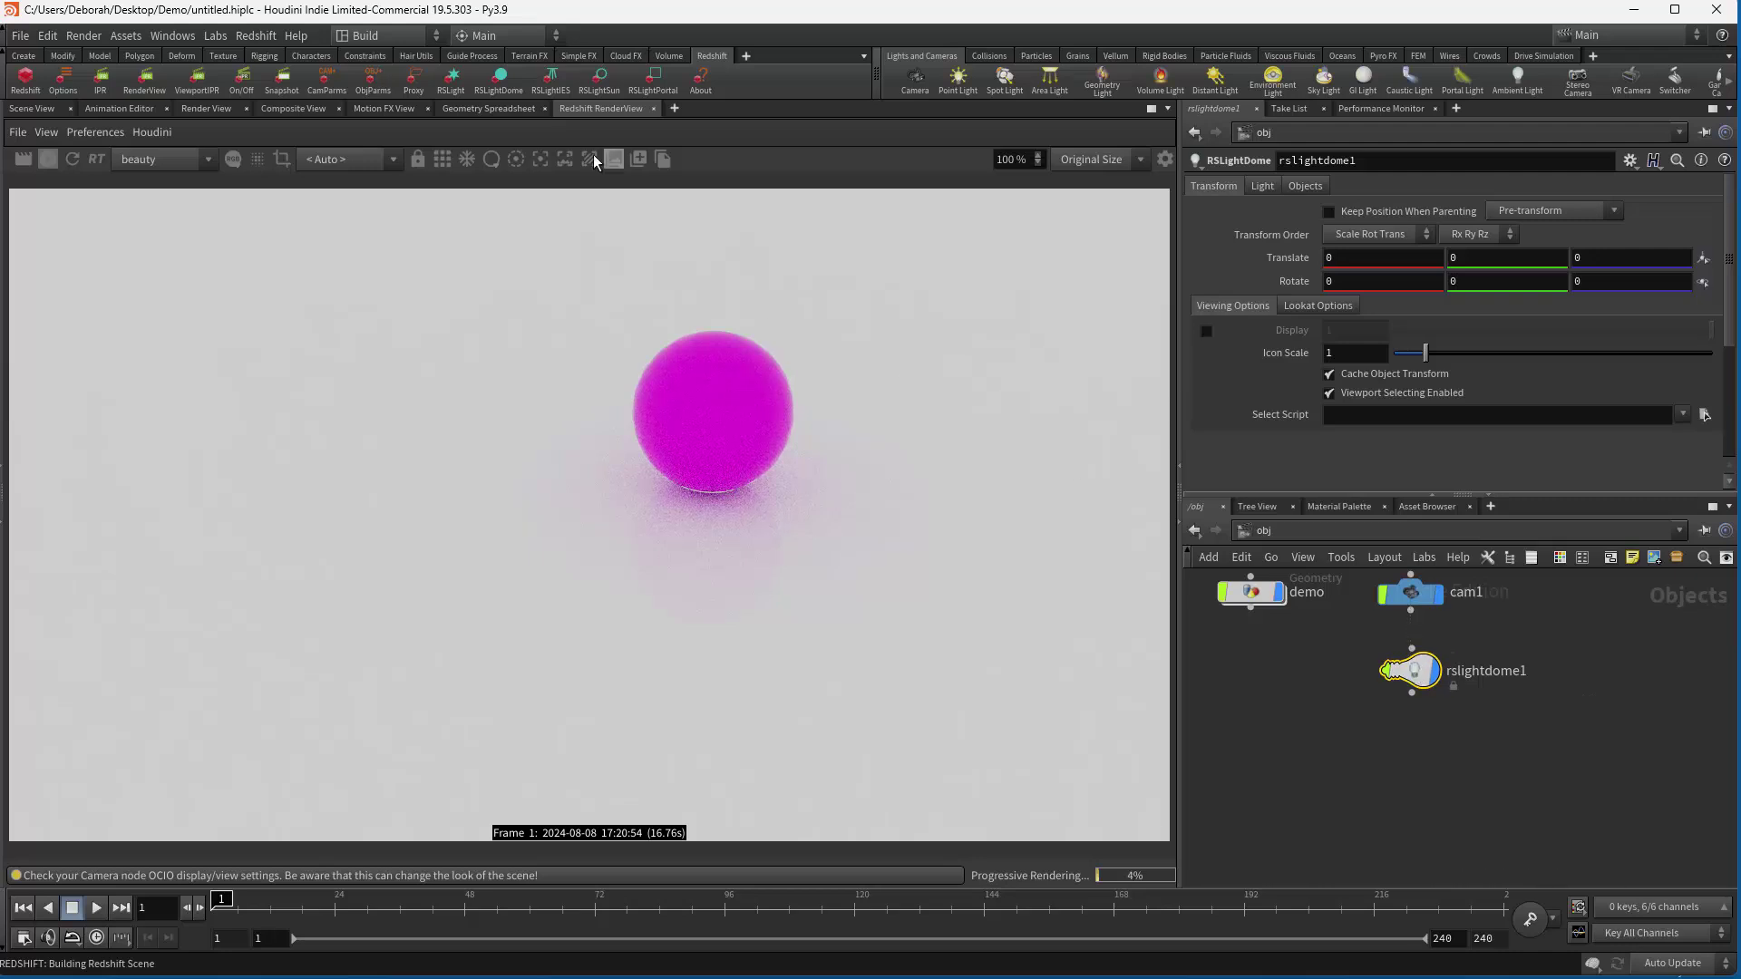
Add a Redshift light beside the sphere at about (-0.77, 0.58, 0.30) and rotate it to about (-25.3, -7.7, -8.1).
click(451, 79)
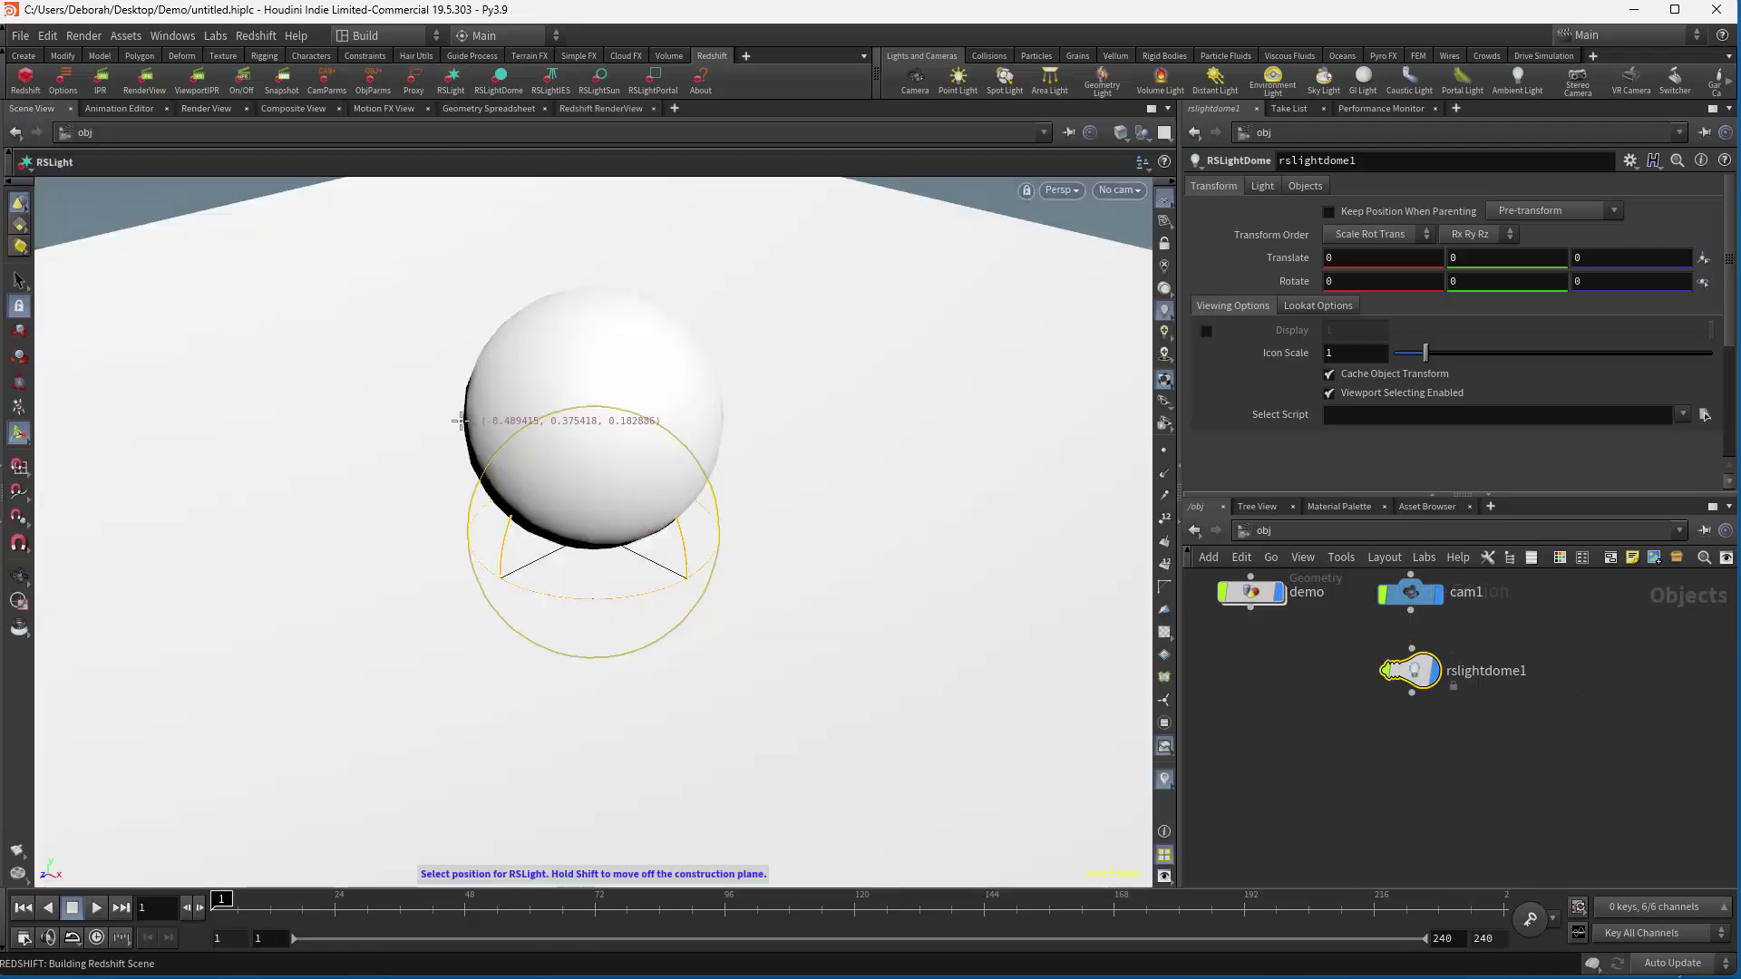
click(406, 367)
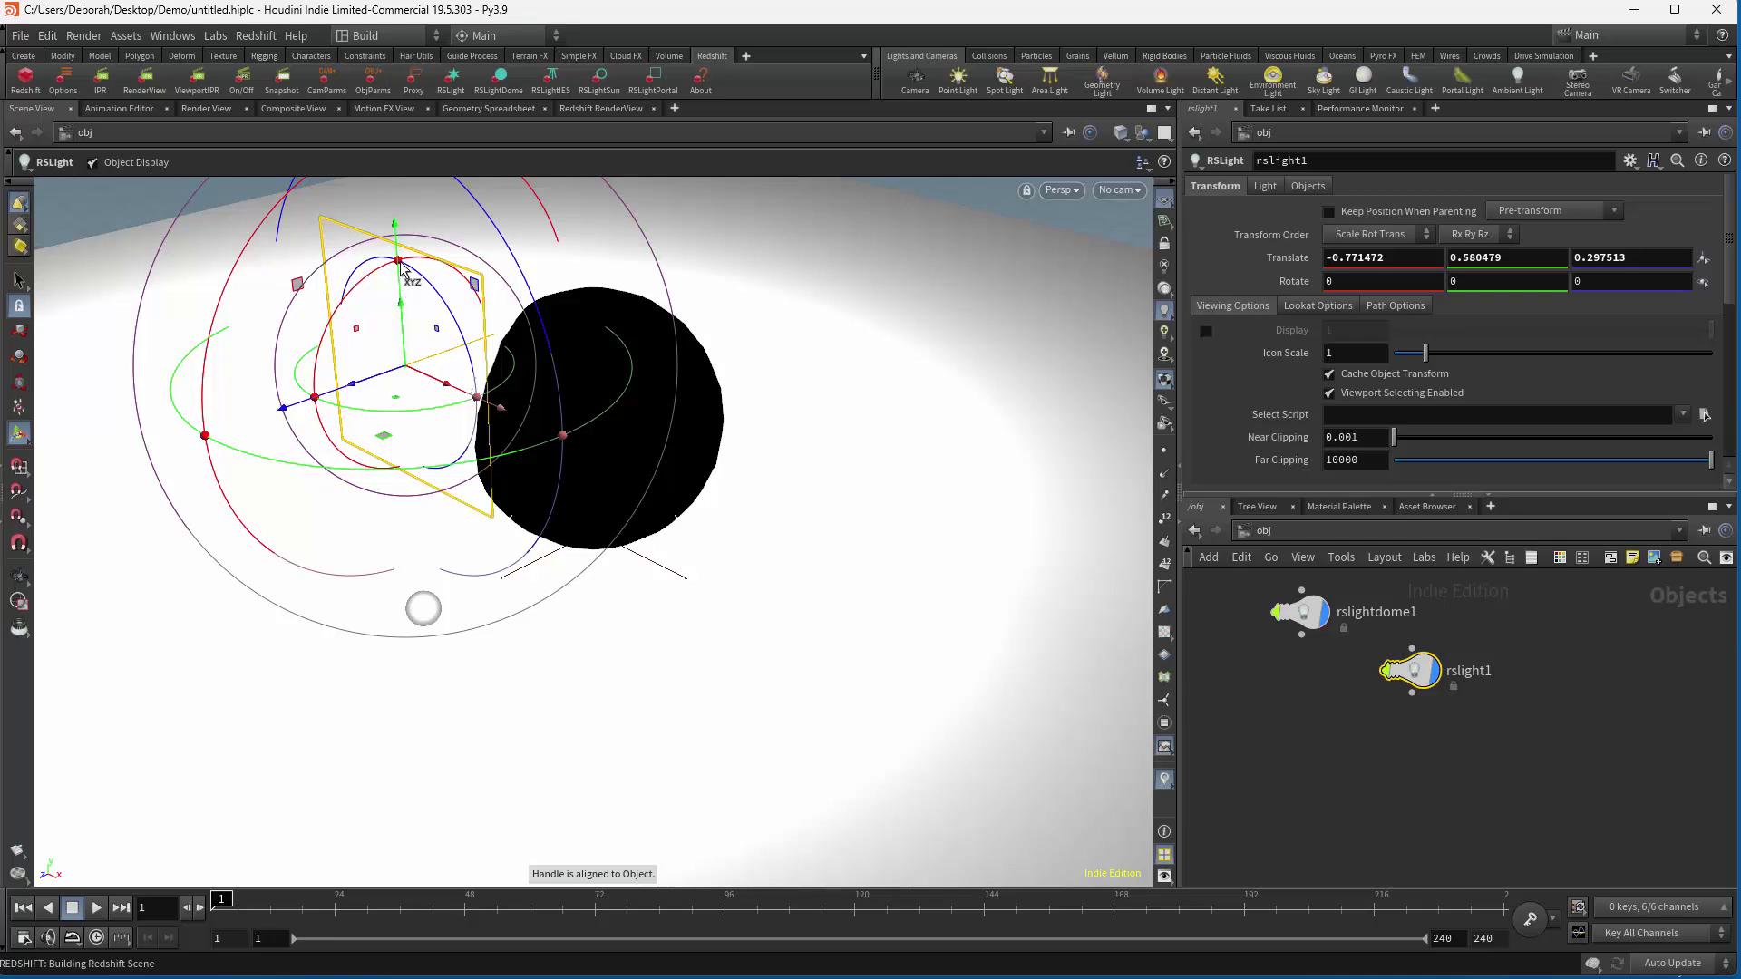
drag(402, 263, 468, 269)
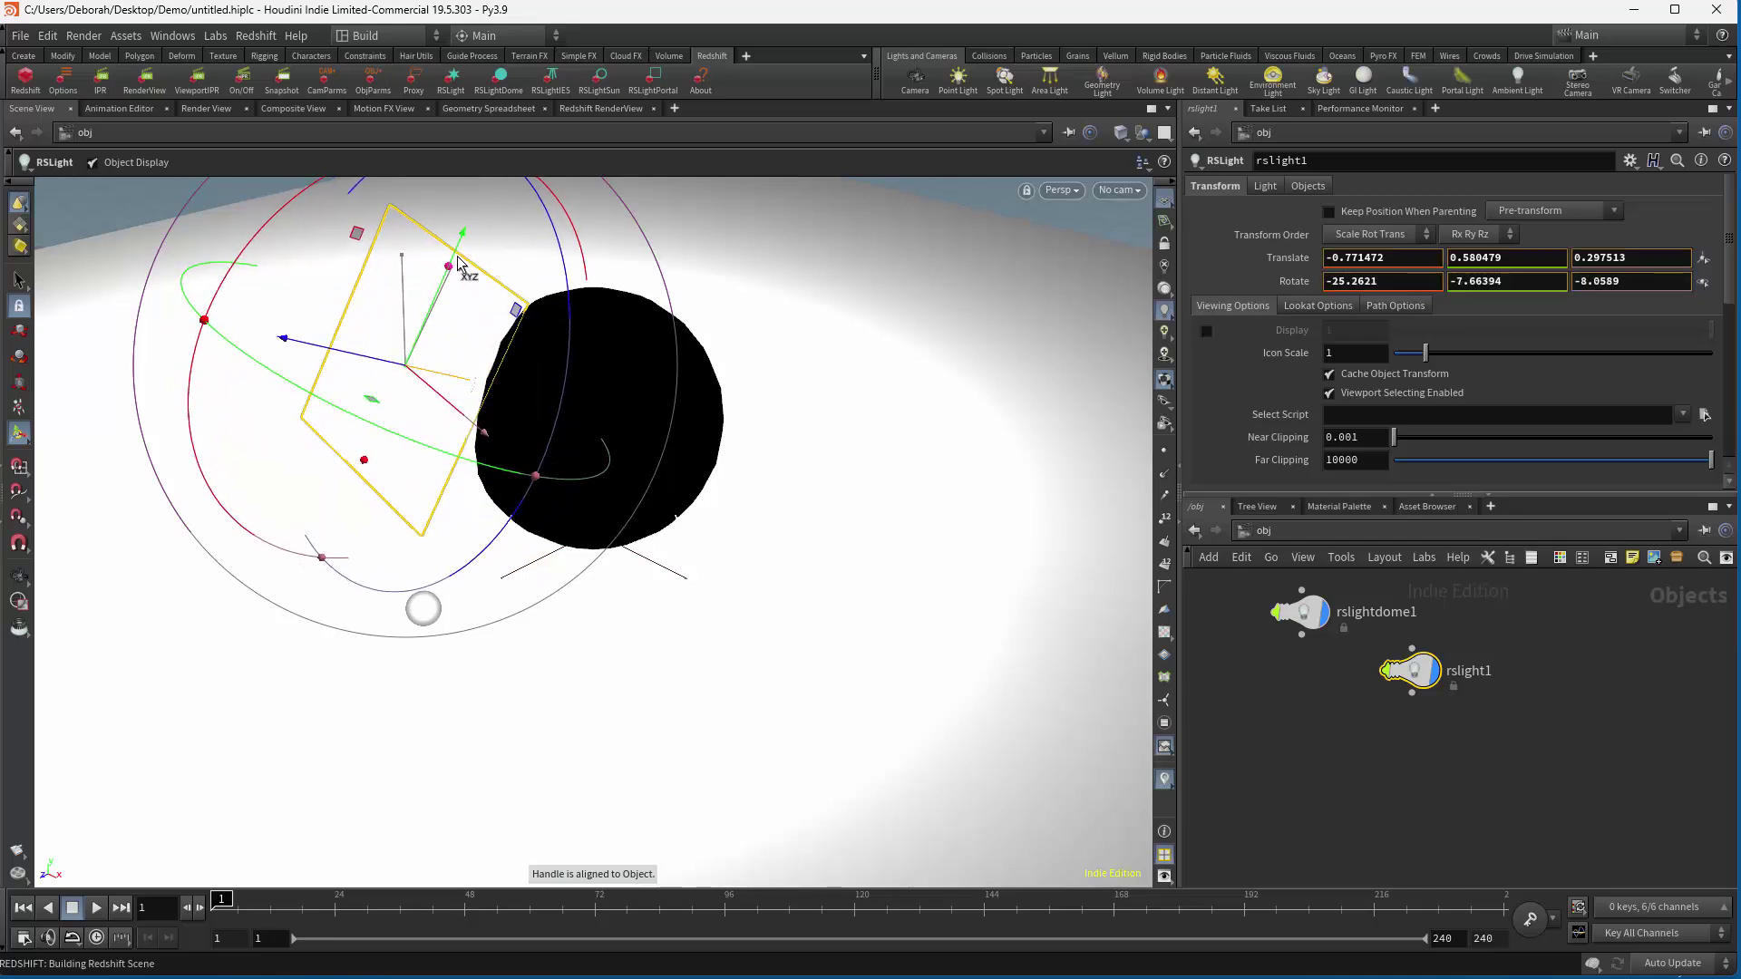
Set the new light's type to Distant and tint its color a very pale orange (1, 0.978, 0.956).
click(1265, 185)
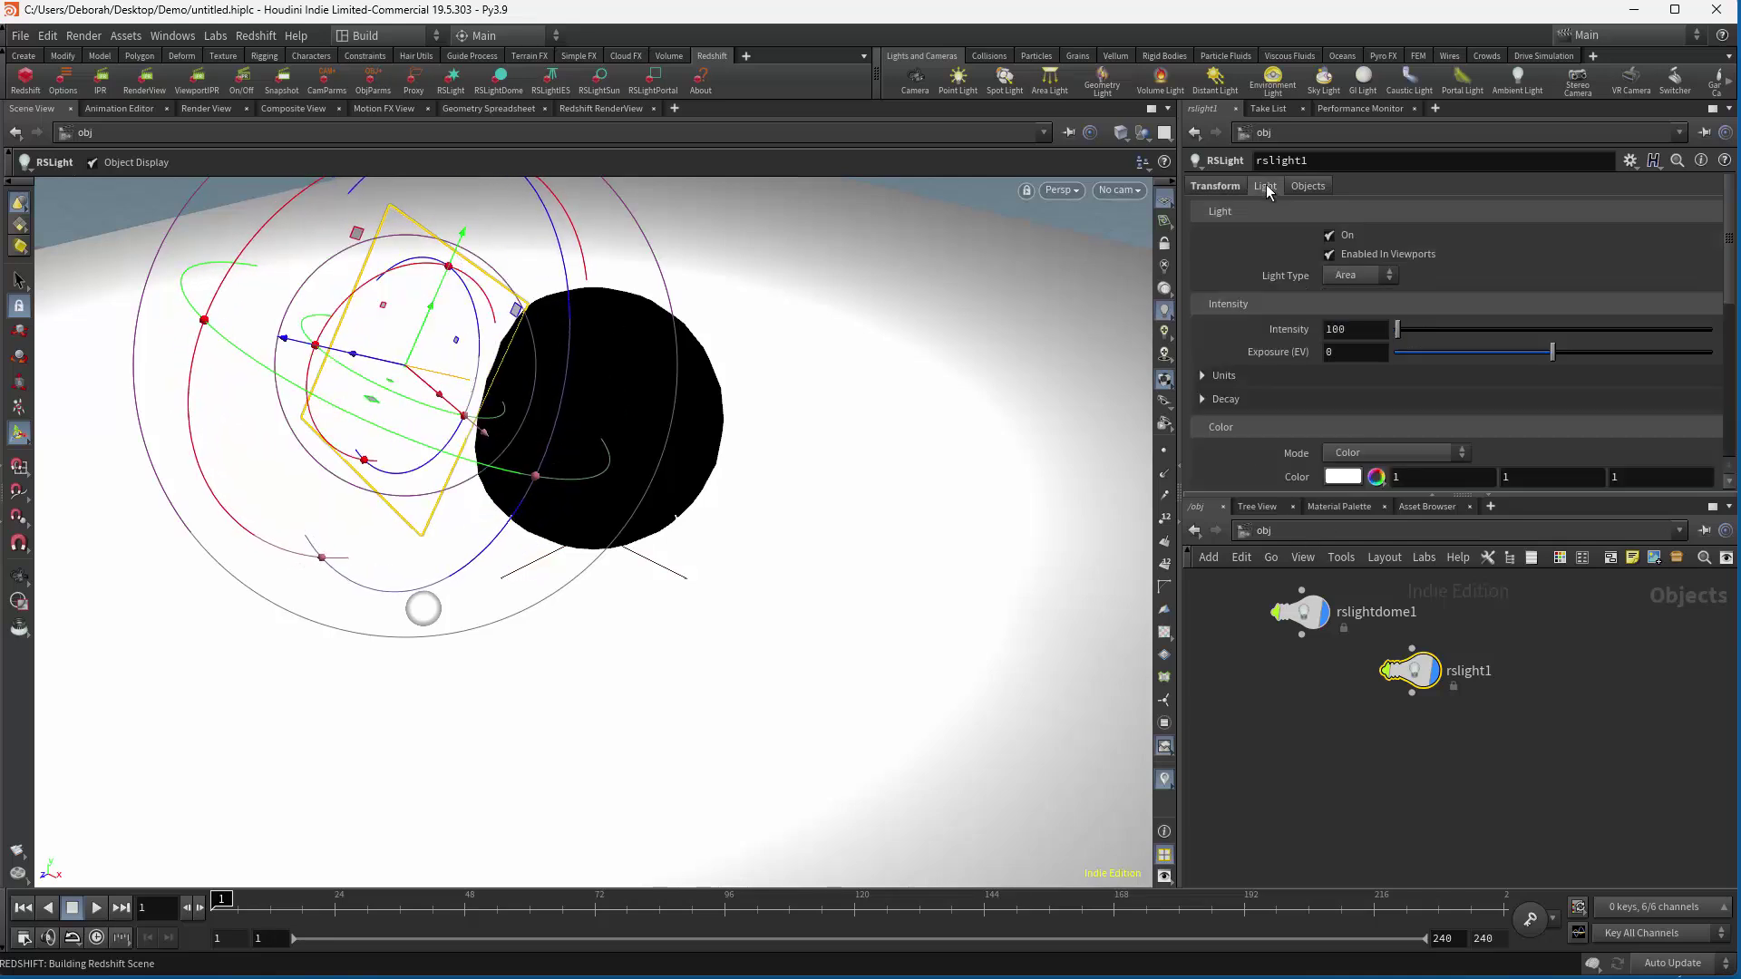
click(1358, 274)
click(1349, 288)
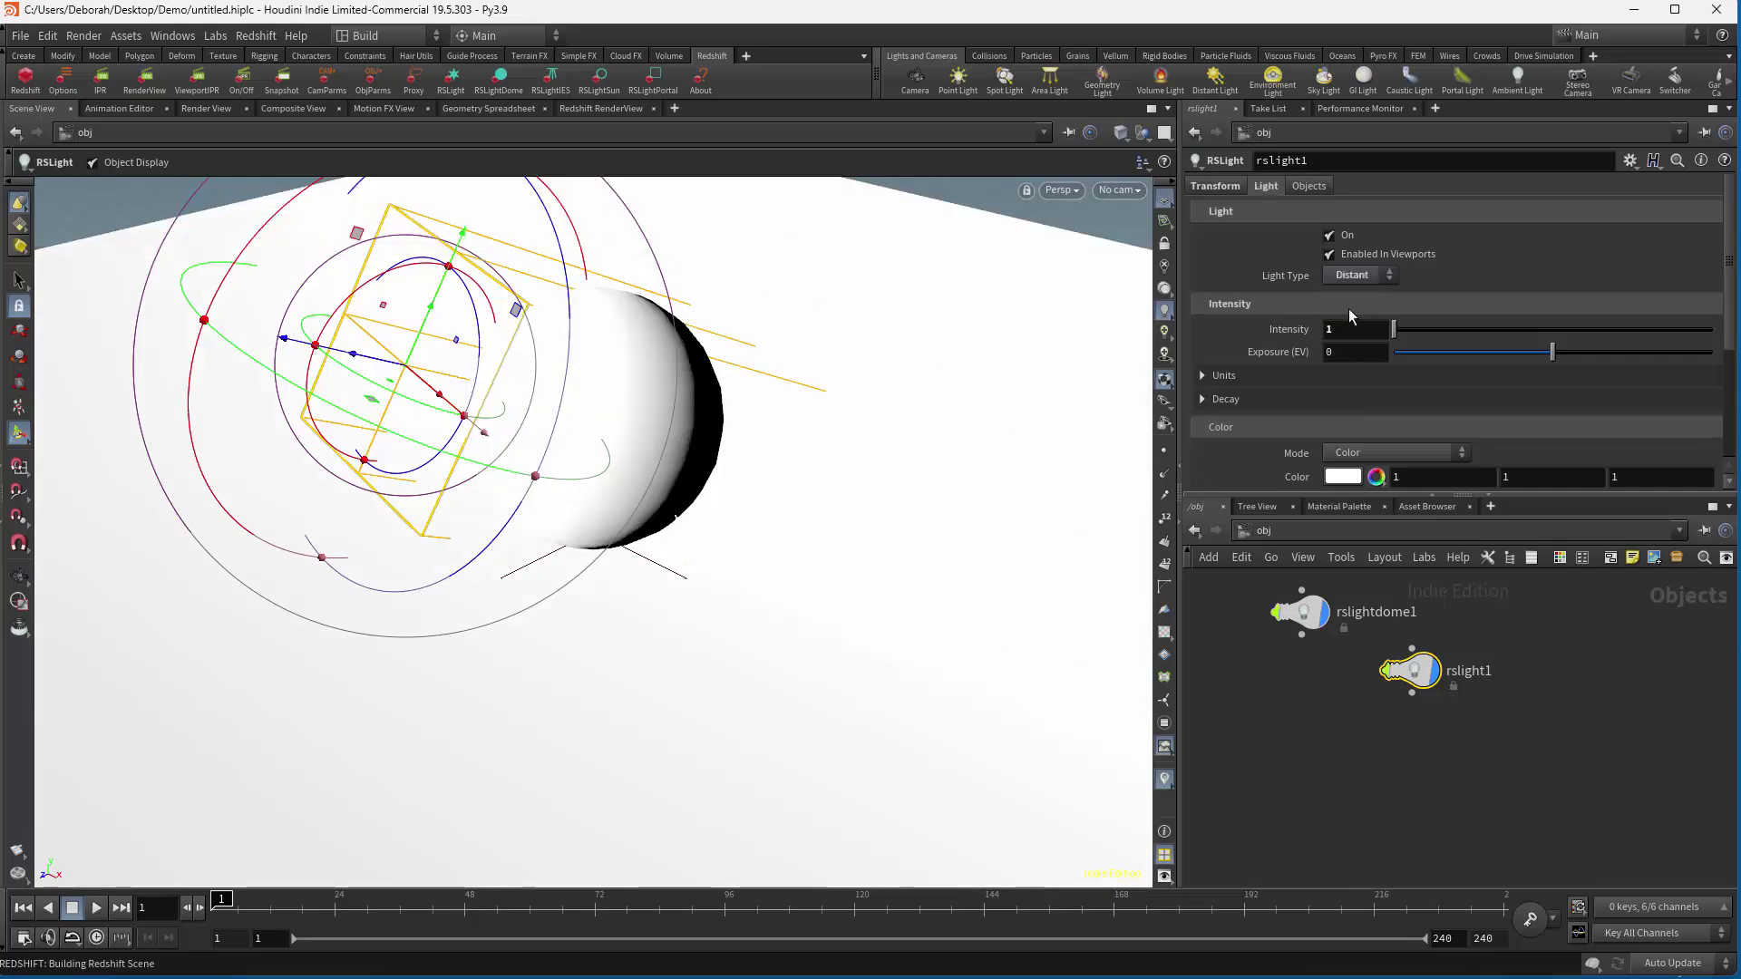
click(1343, 477)
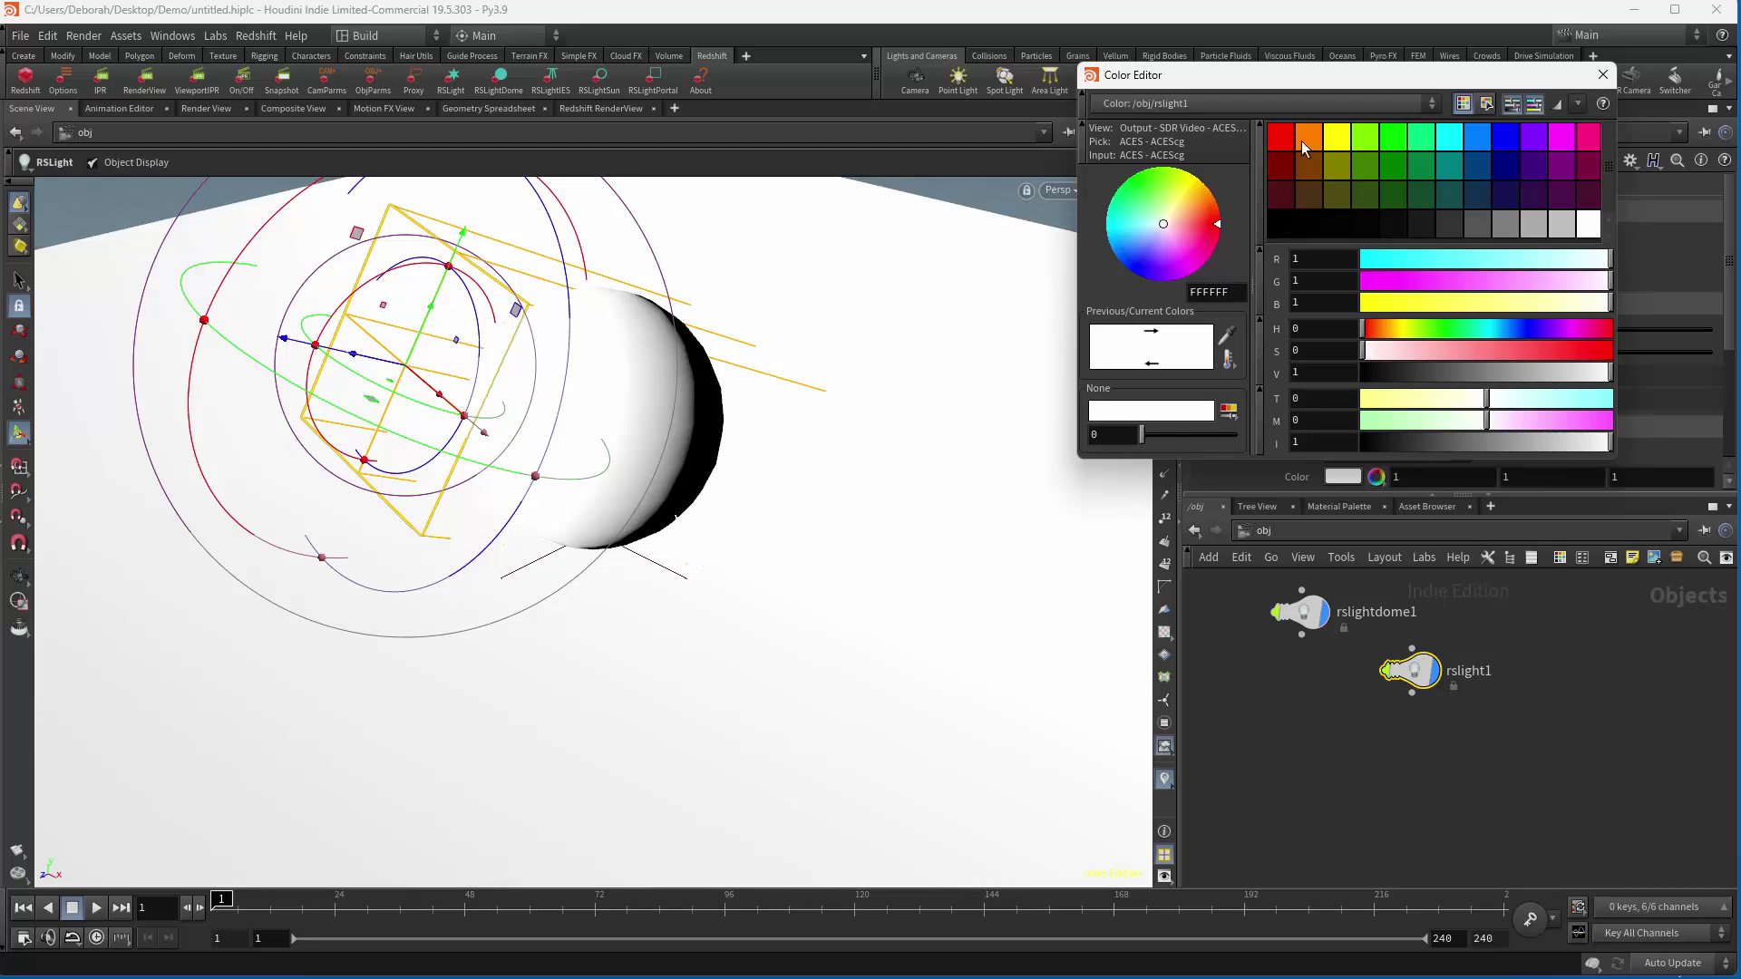
click(1306, 136)
drag(1394, 359, 1373, 354)
click(1604, 74)
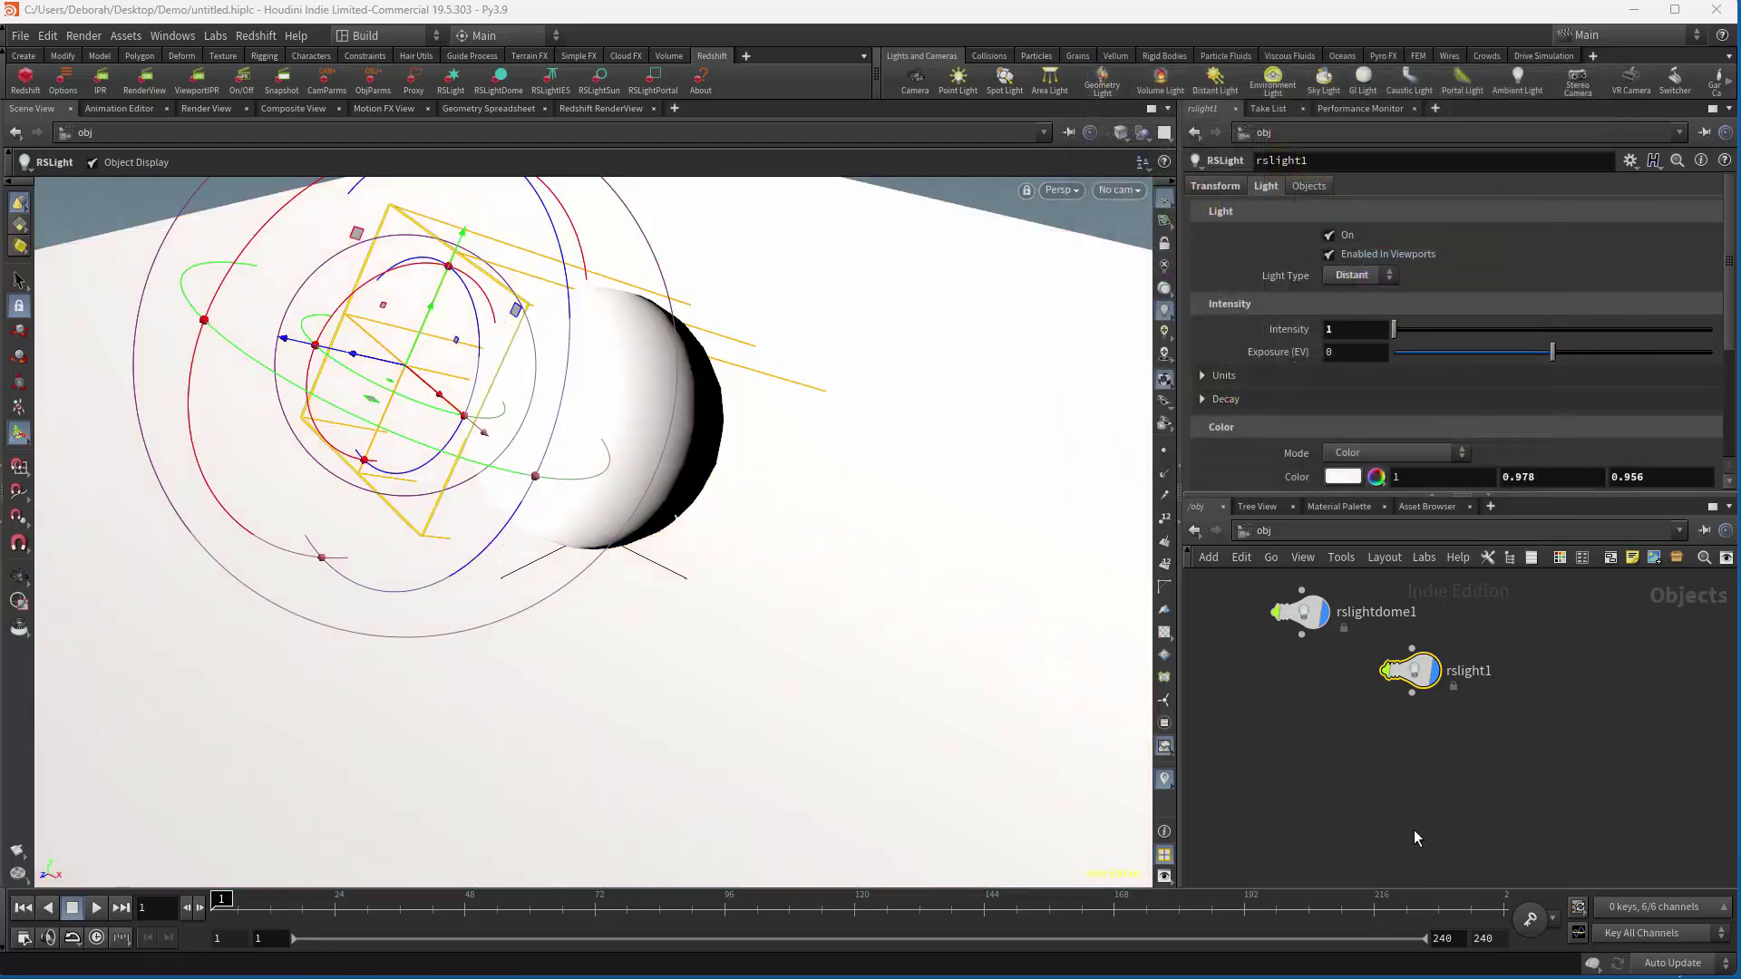
Arrange the object nodes with rslight1 below rslightdome1, and return to the Redshift render.
drag(1412, 671, 1325, 691)
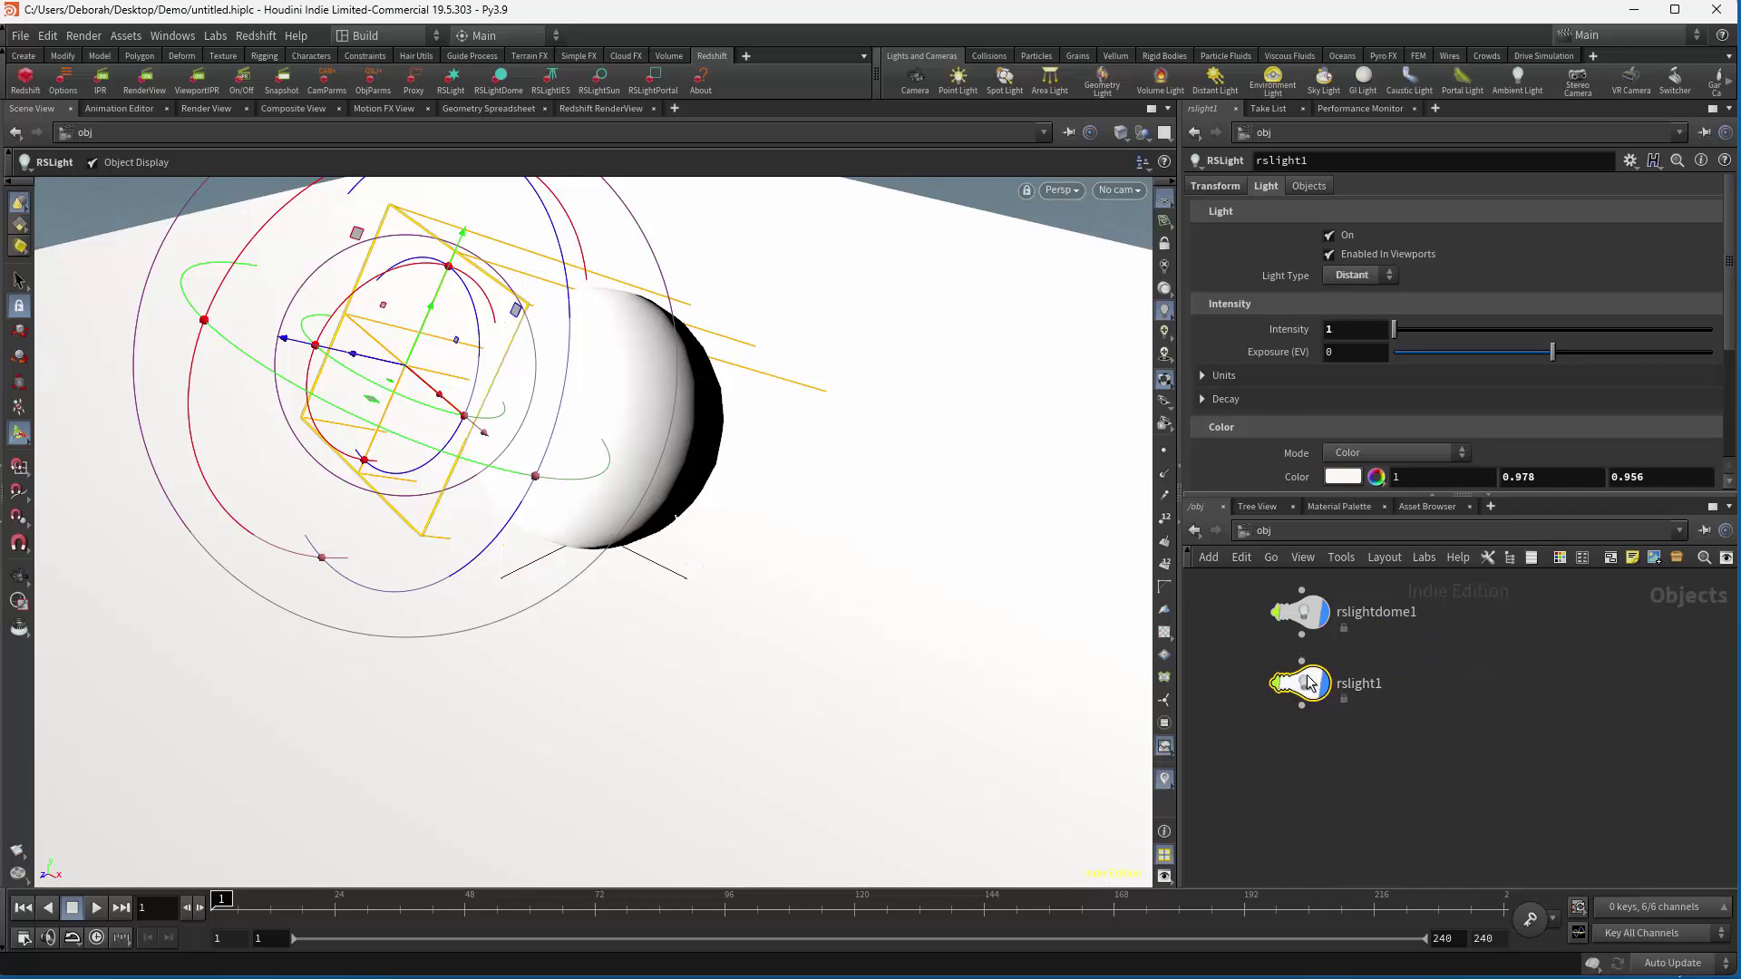
key(l)
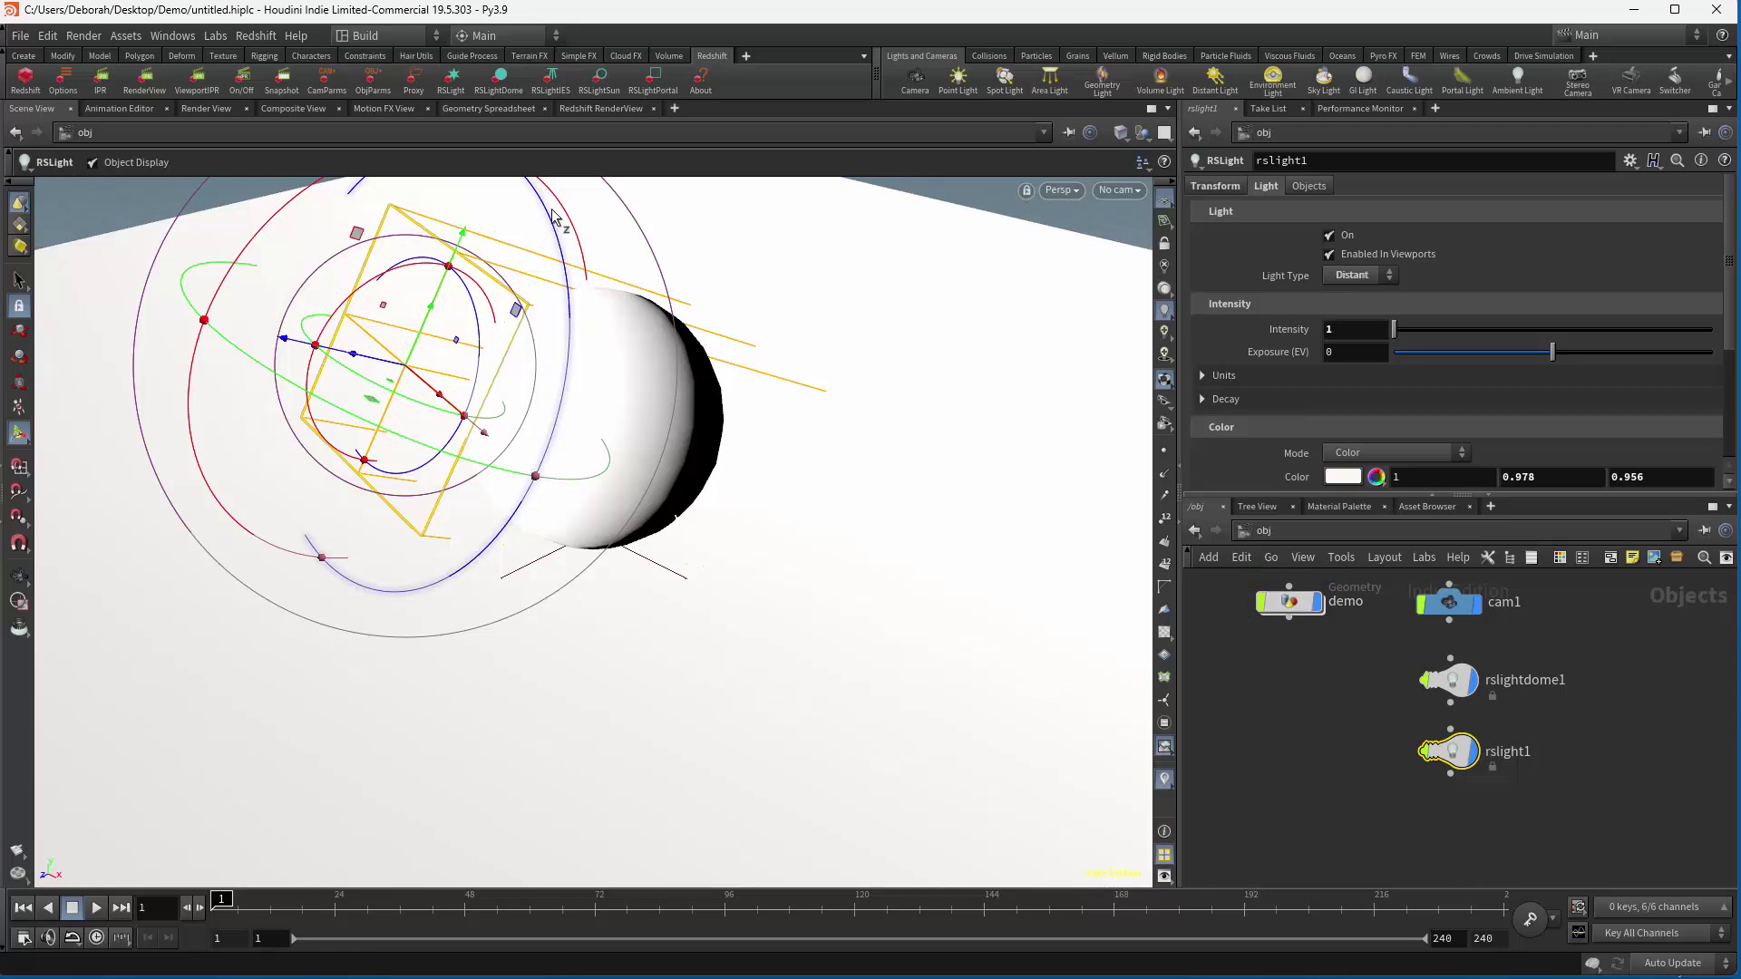
click(590, 108)
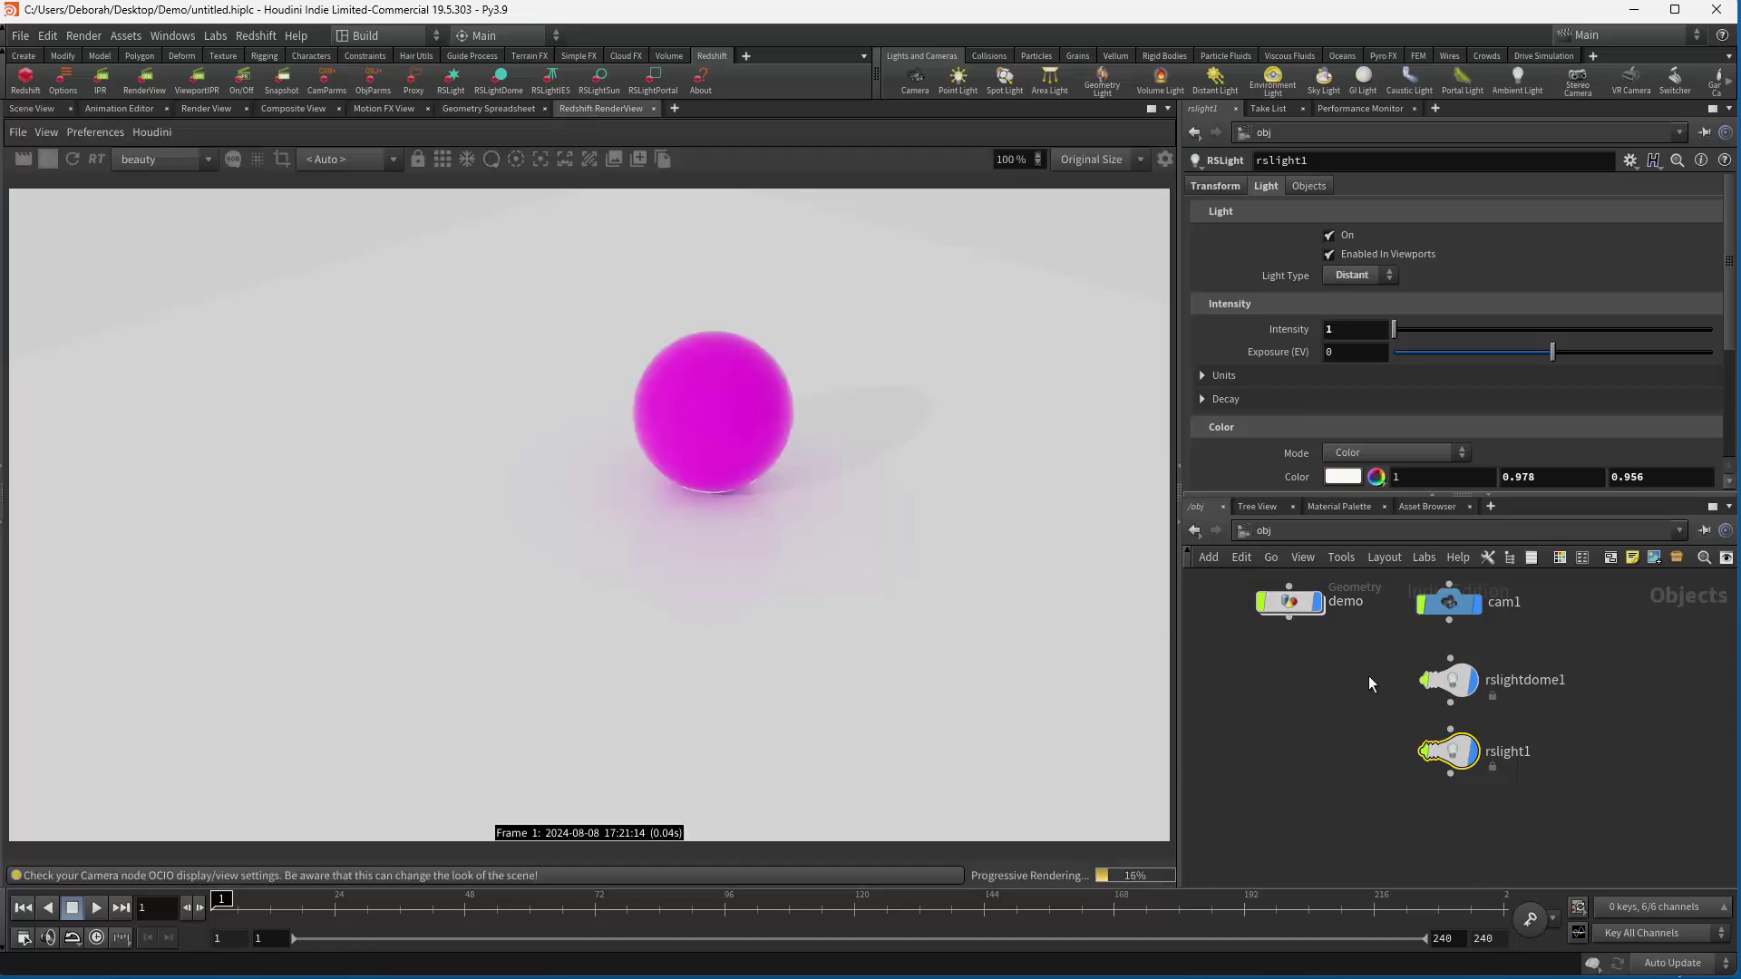
Turn off Background in the Environment settings of rslightdome1.
click(1449, 680)
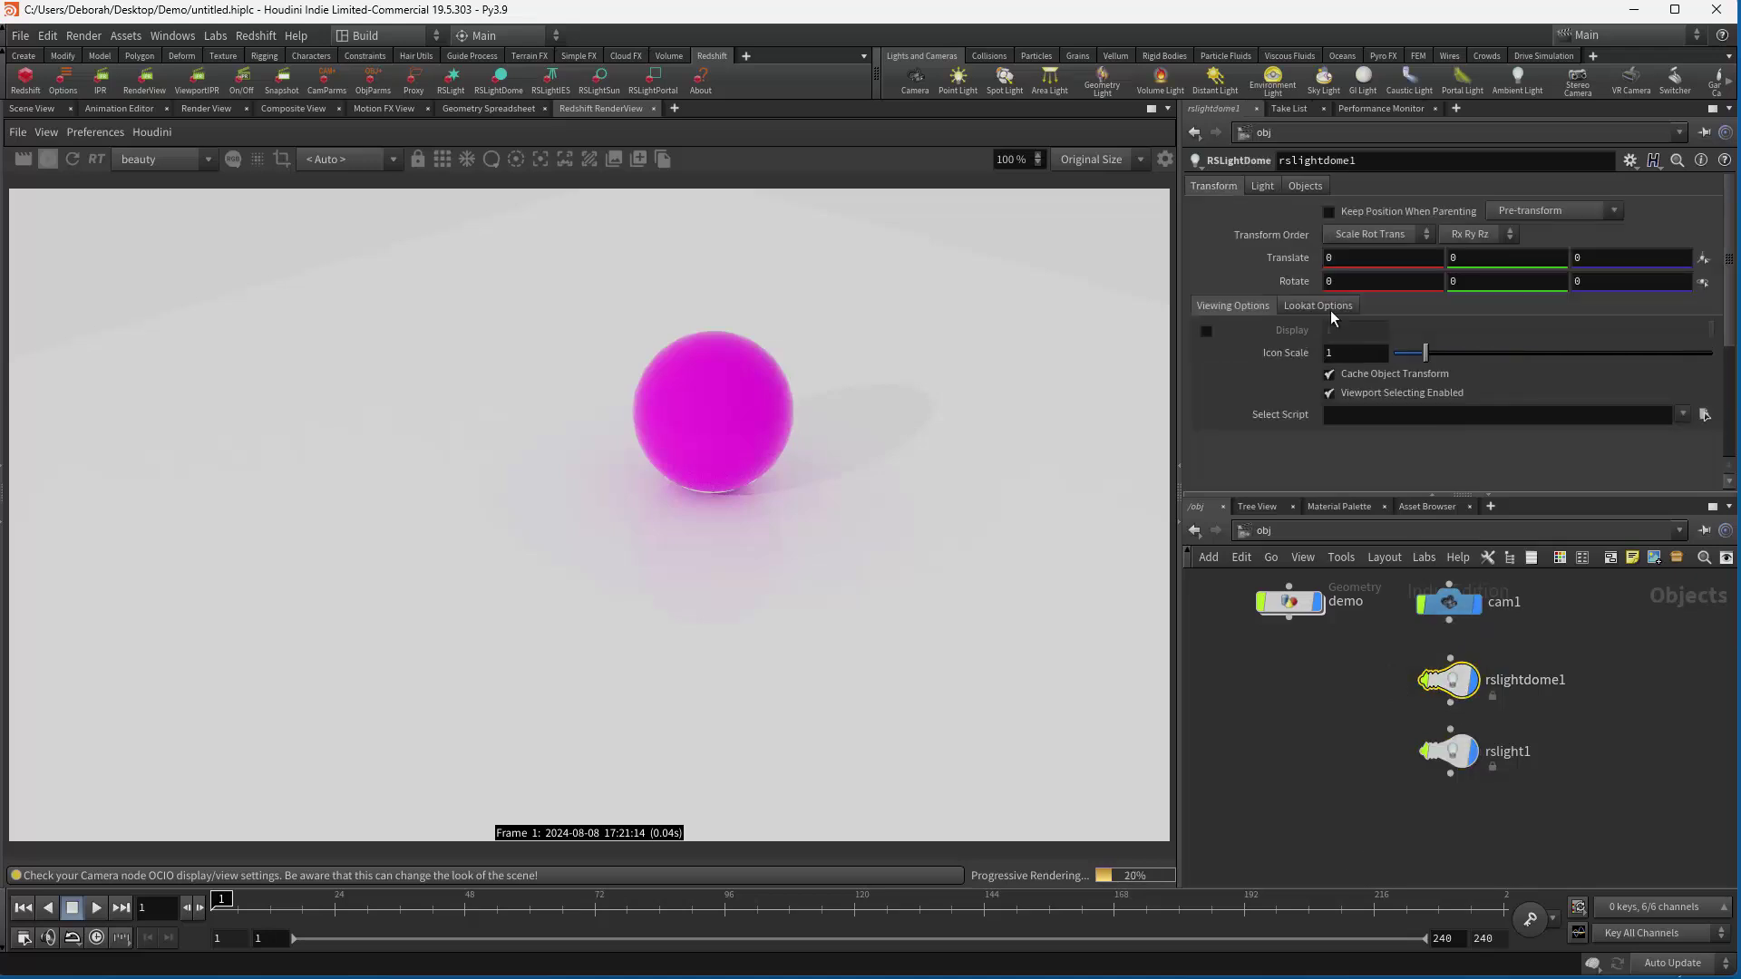
click(1256, 184)
scroll(1314, 373, down, 5)
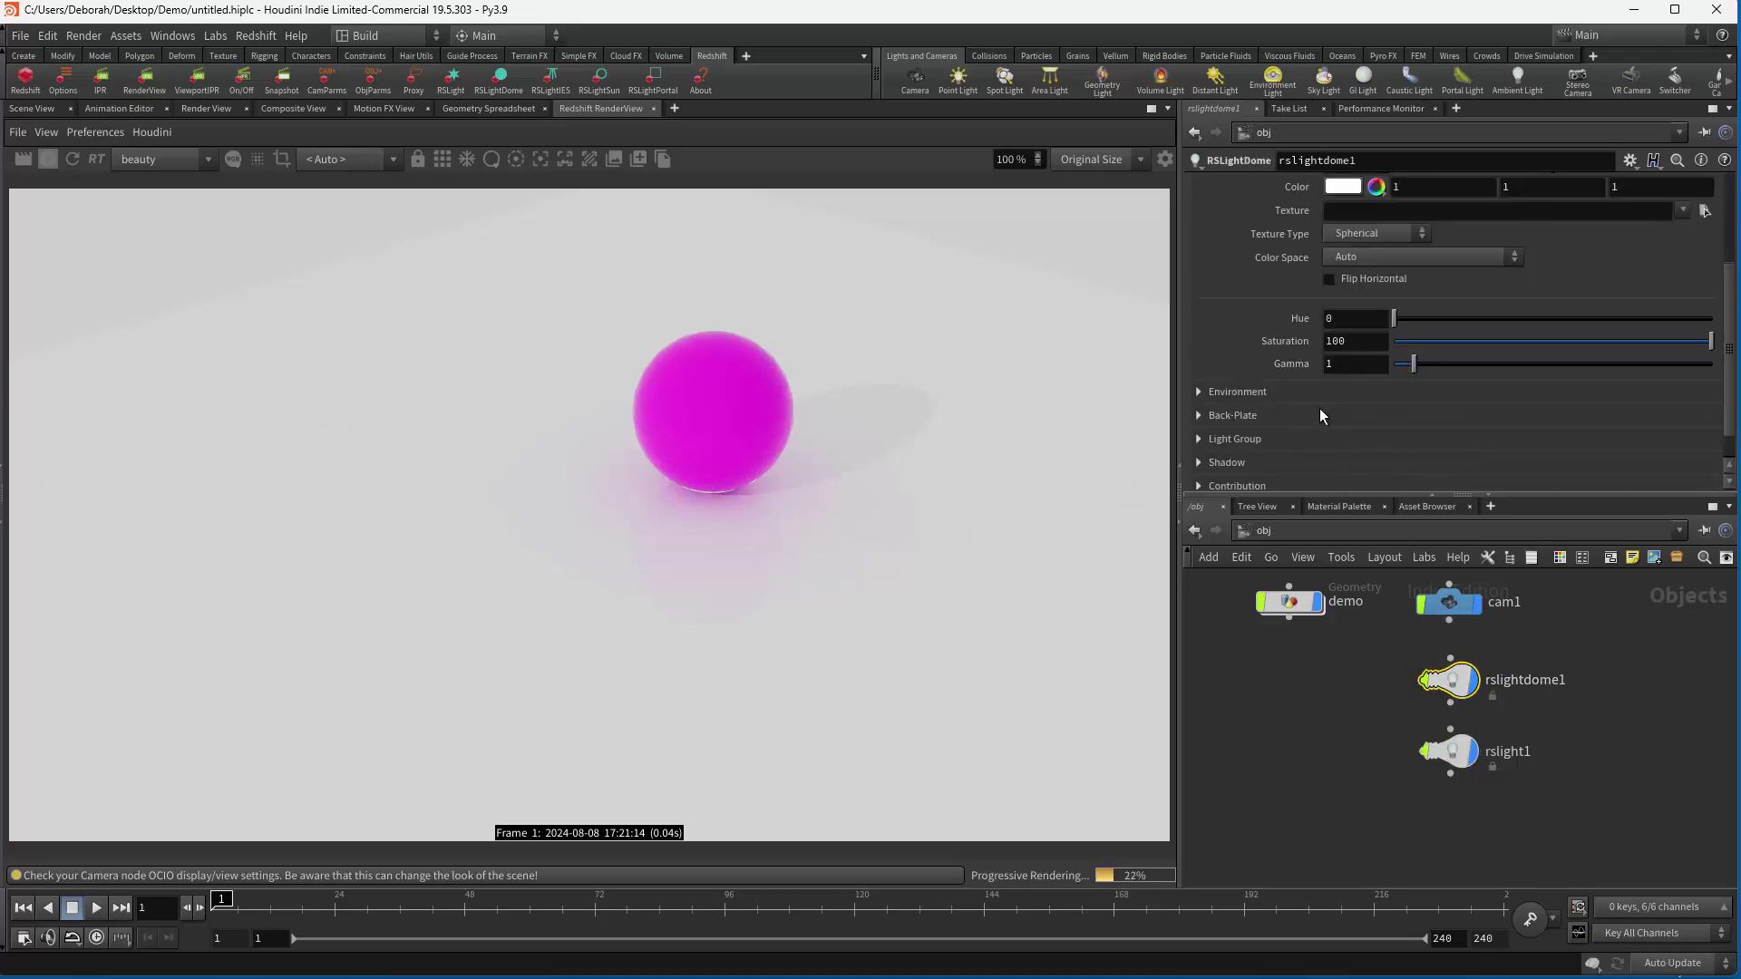
click(1198, 393)
click(1329, 416)
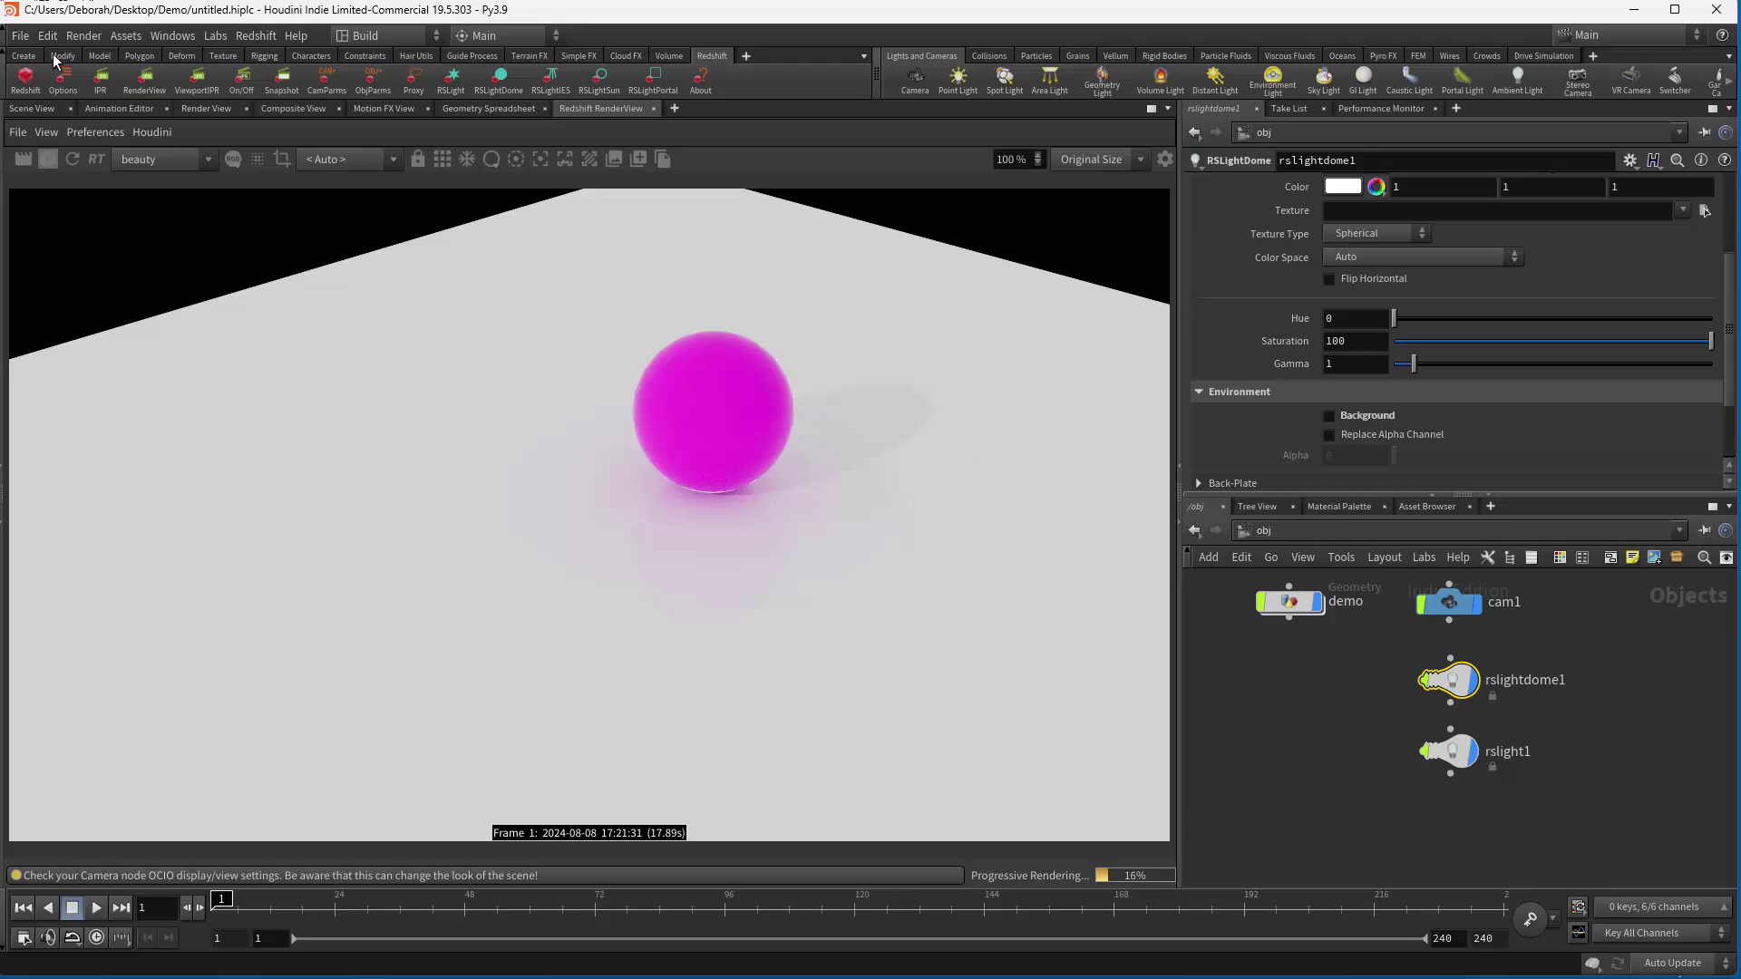
Create another Redshift ROP and IPR pair, align the ROP above its IPR node and render its current frame to disk.
click(29, 82)
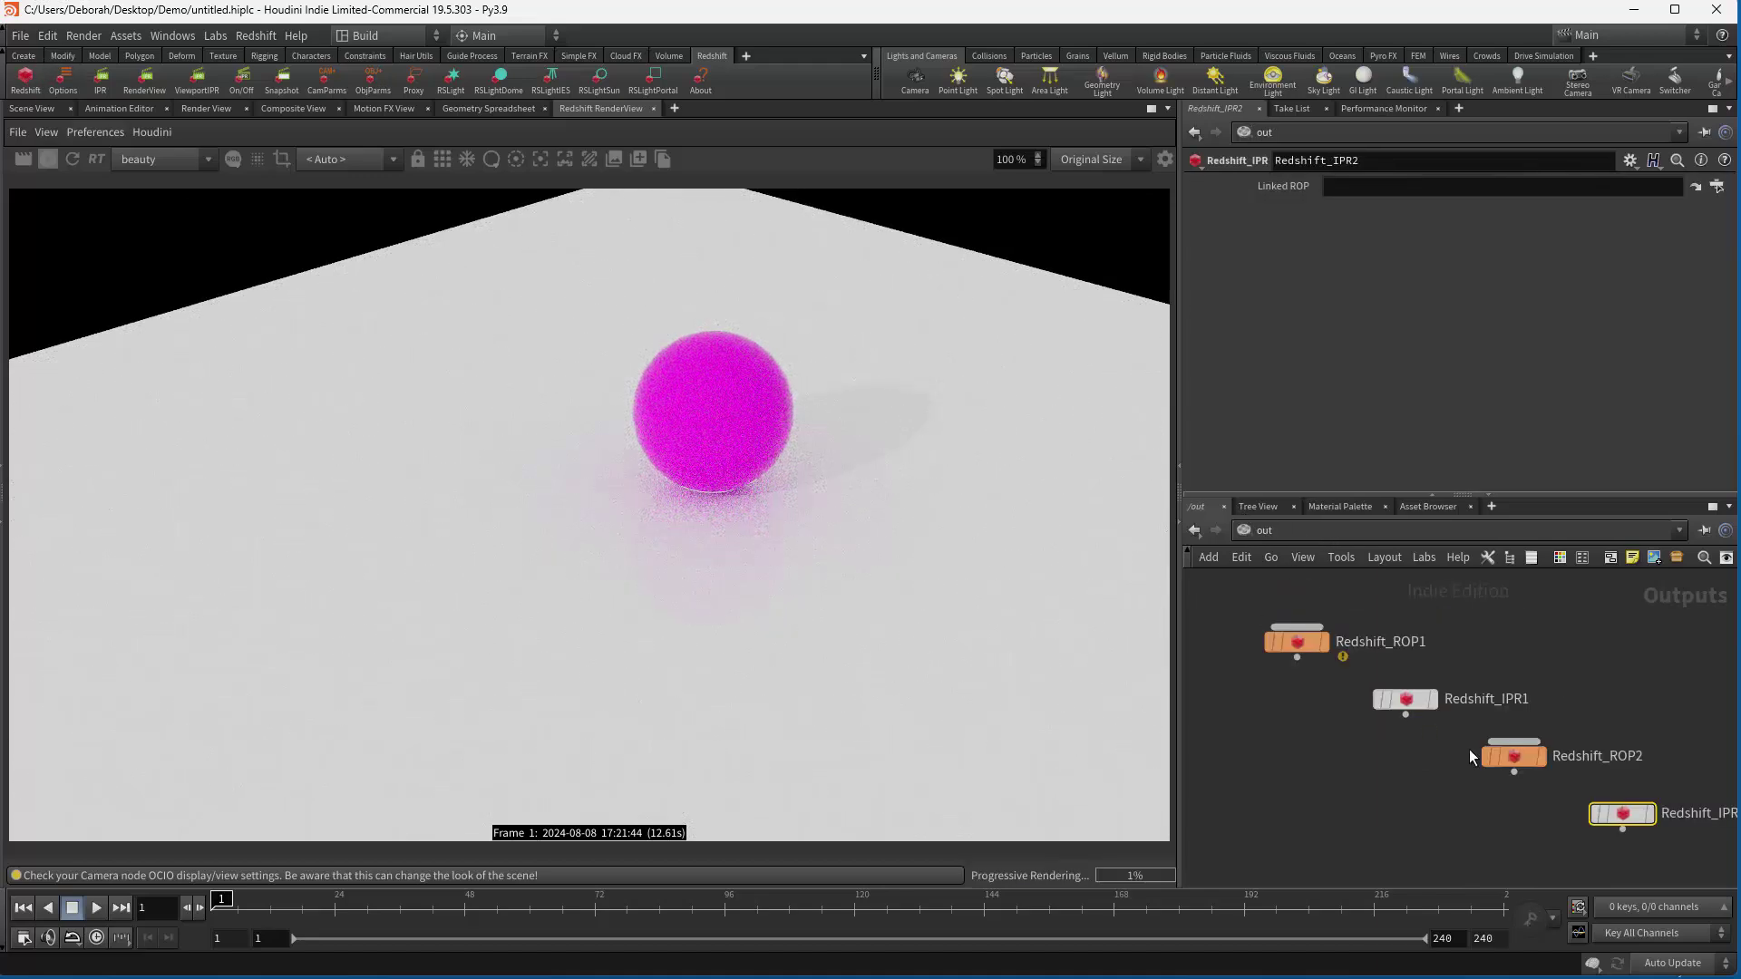
middle_drag(1623, 705, 1553, 665)
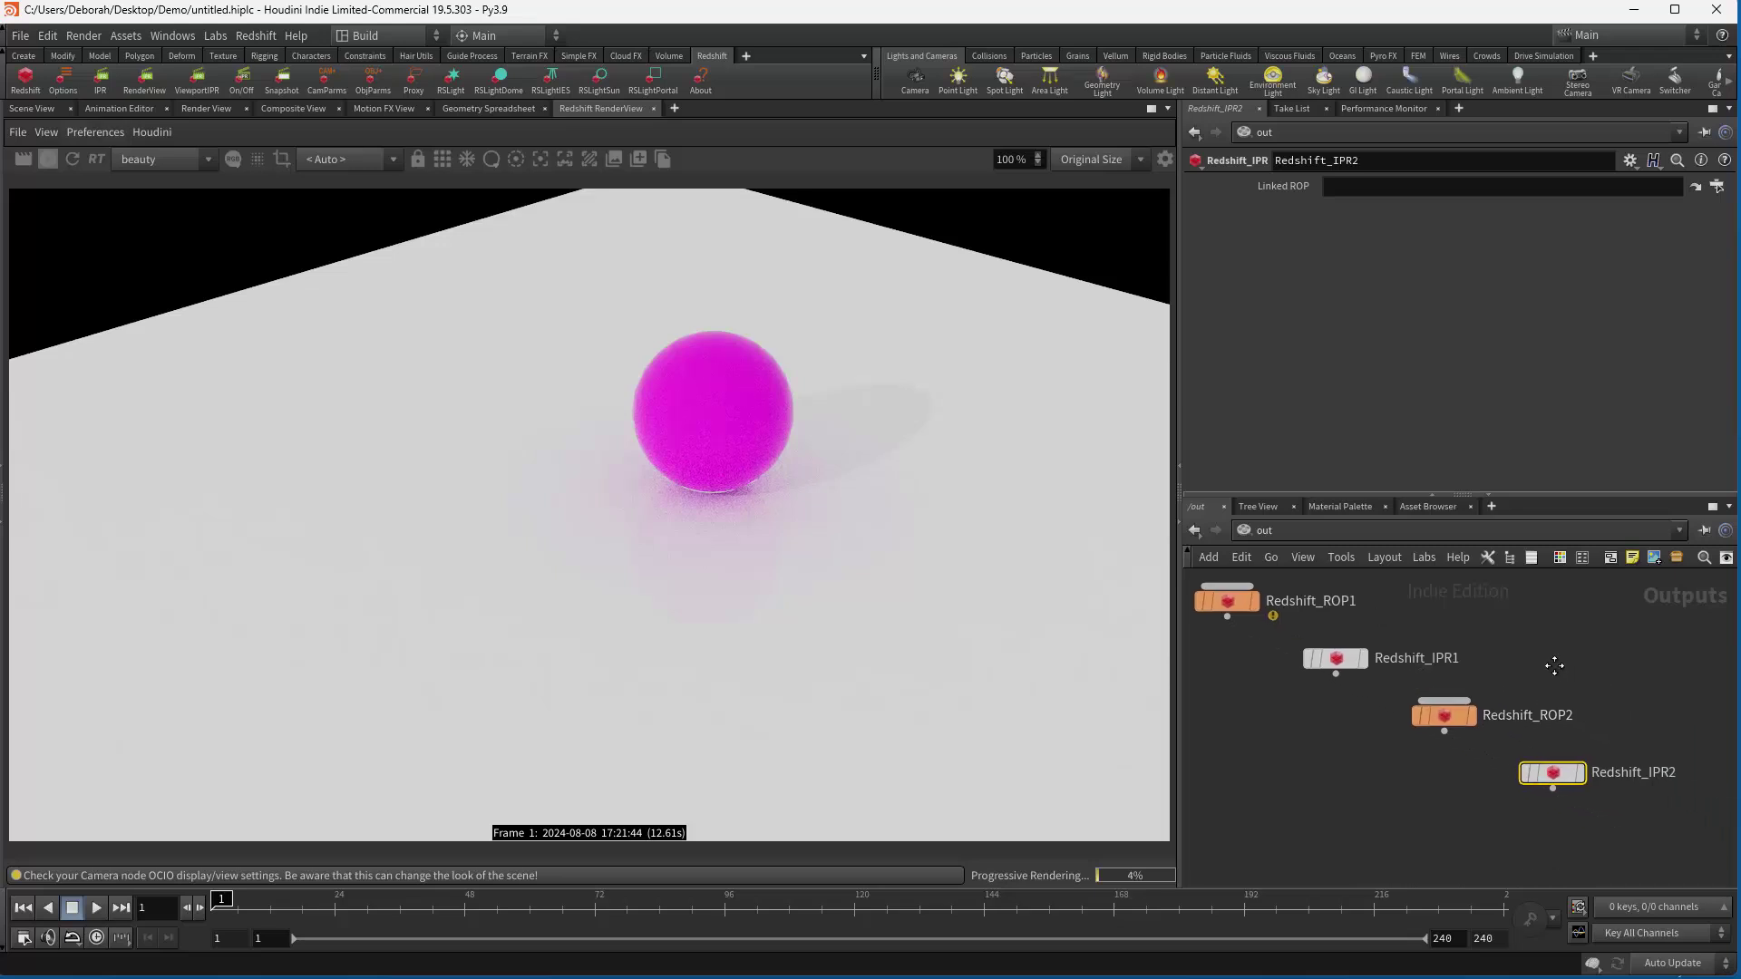
drag(1439, 711, 1545, 710)
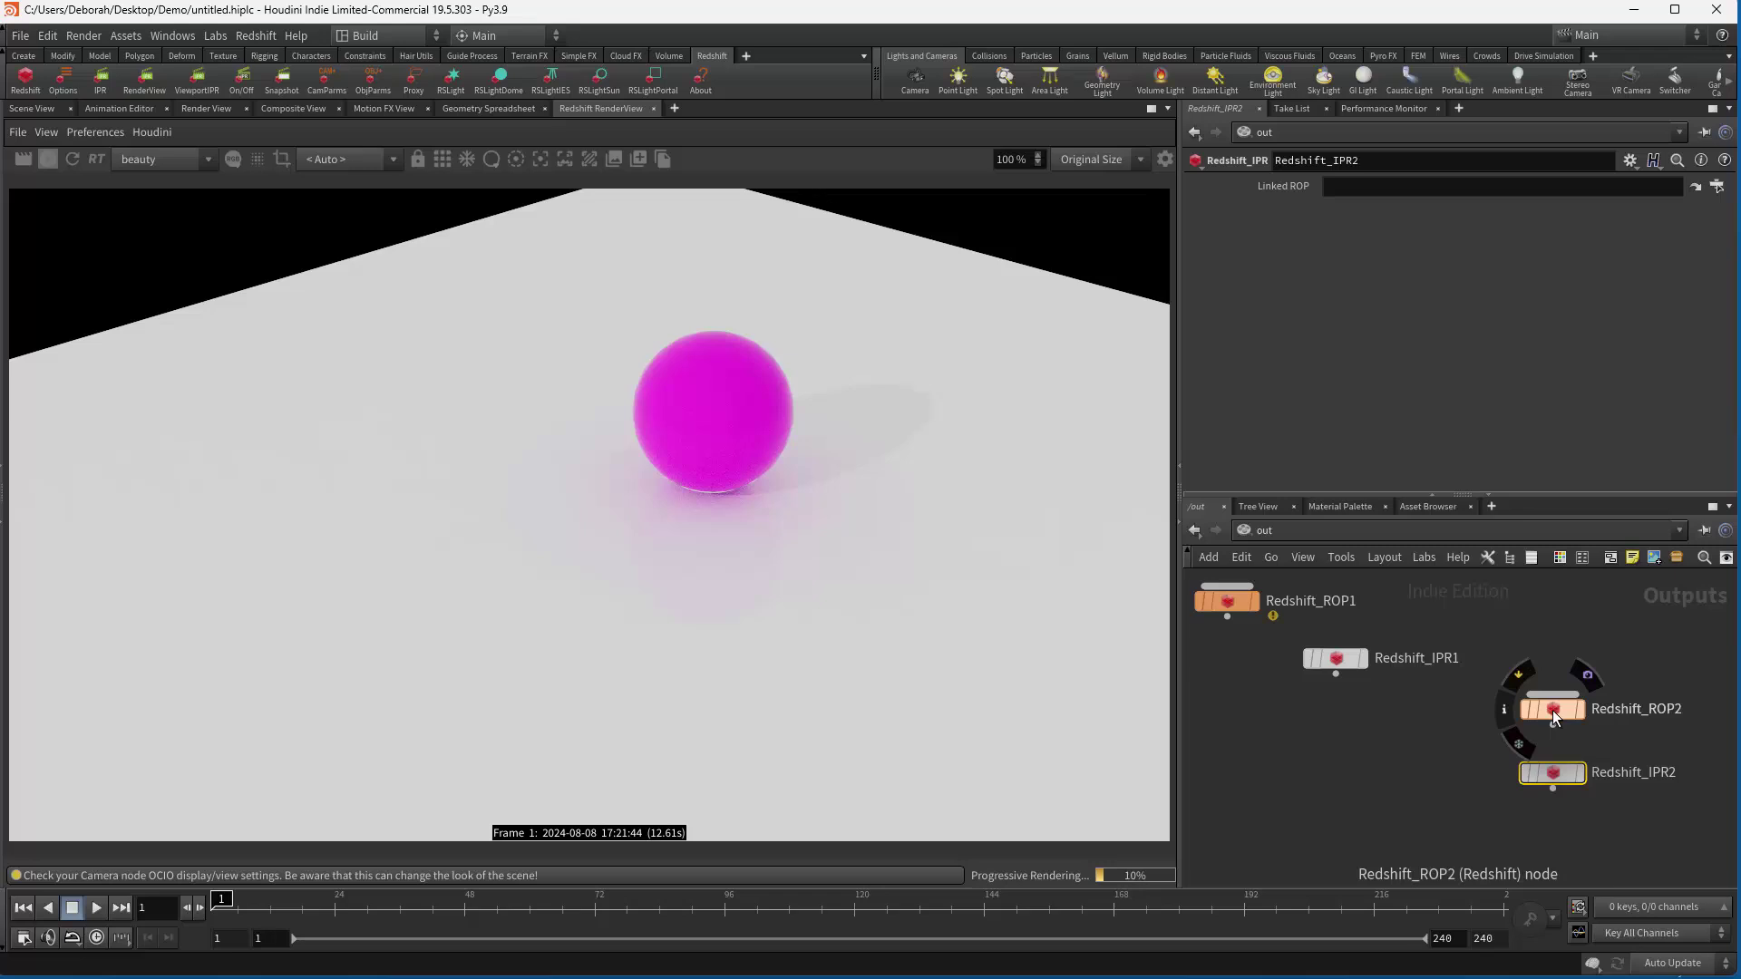
click(1552, 710)
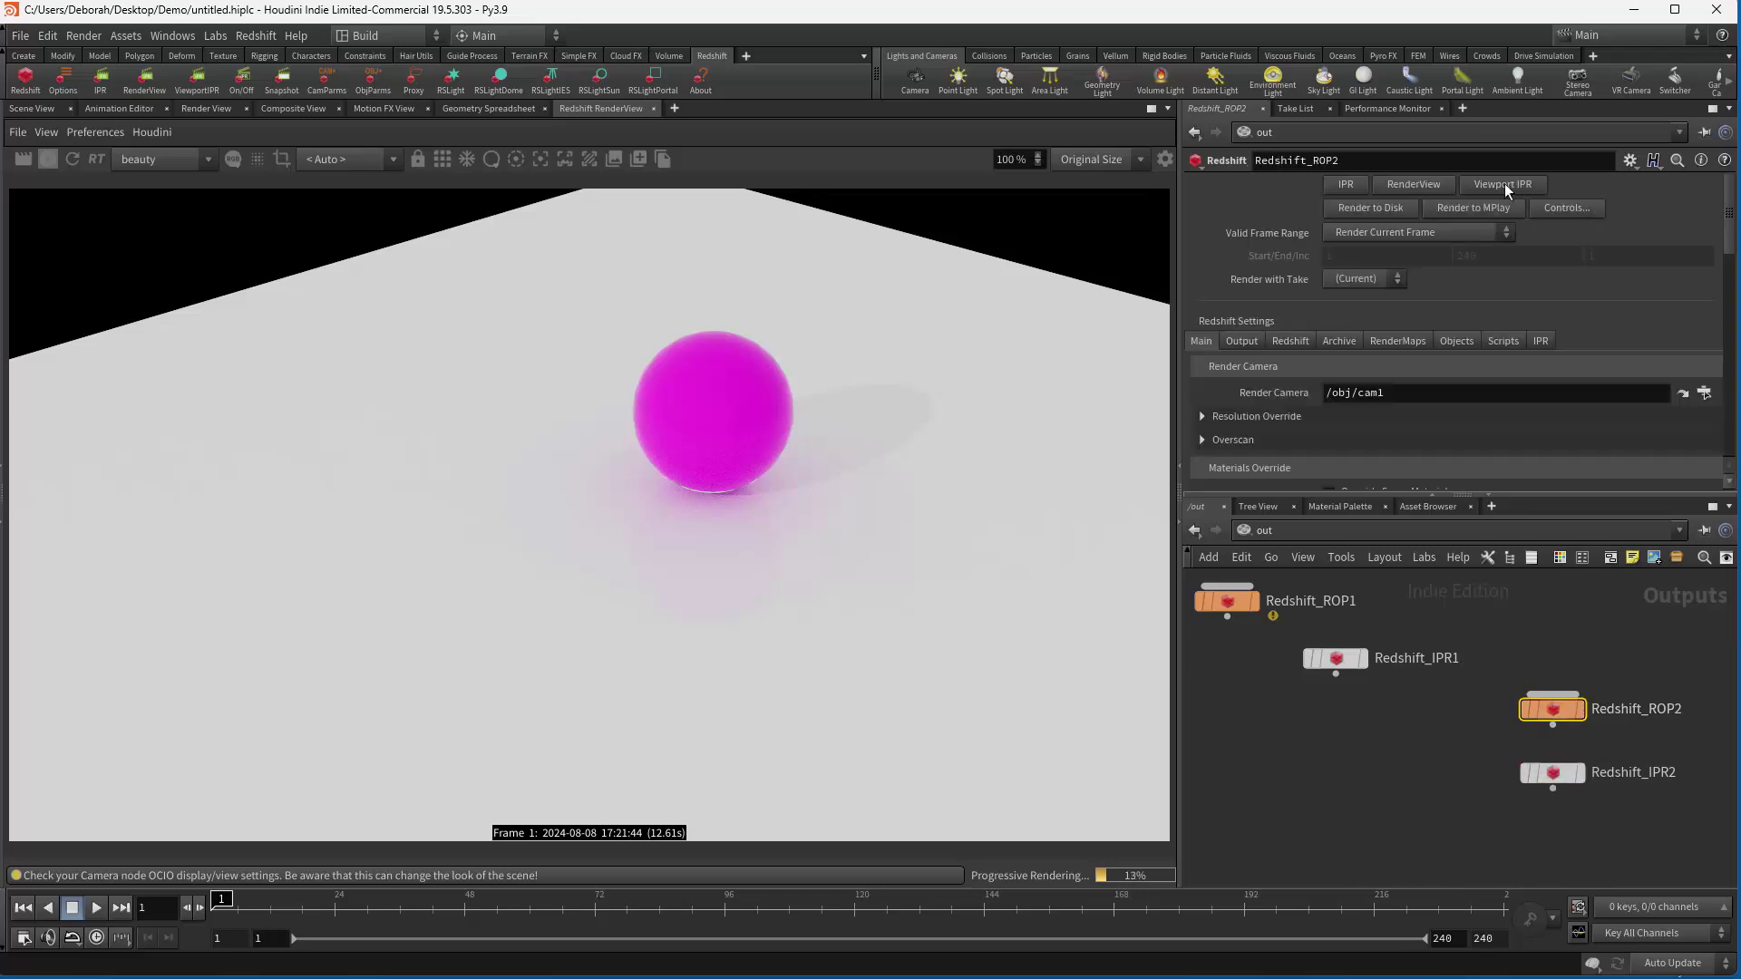
click(1385, 208)
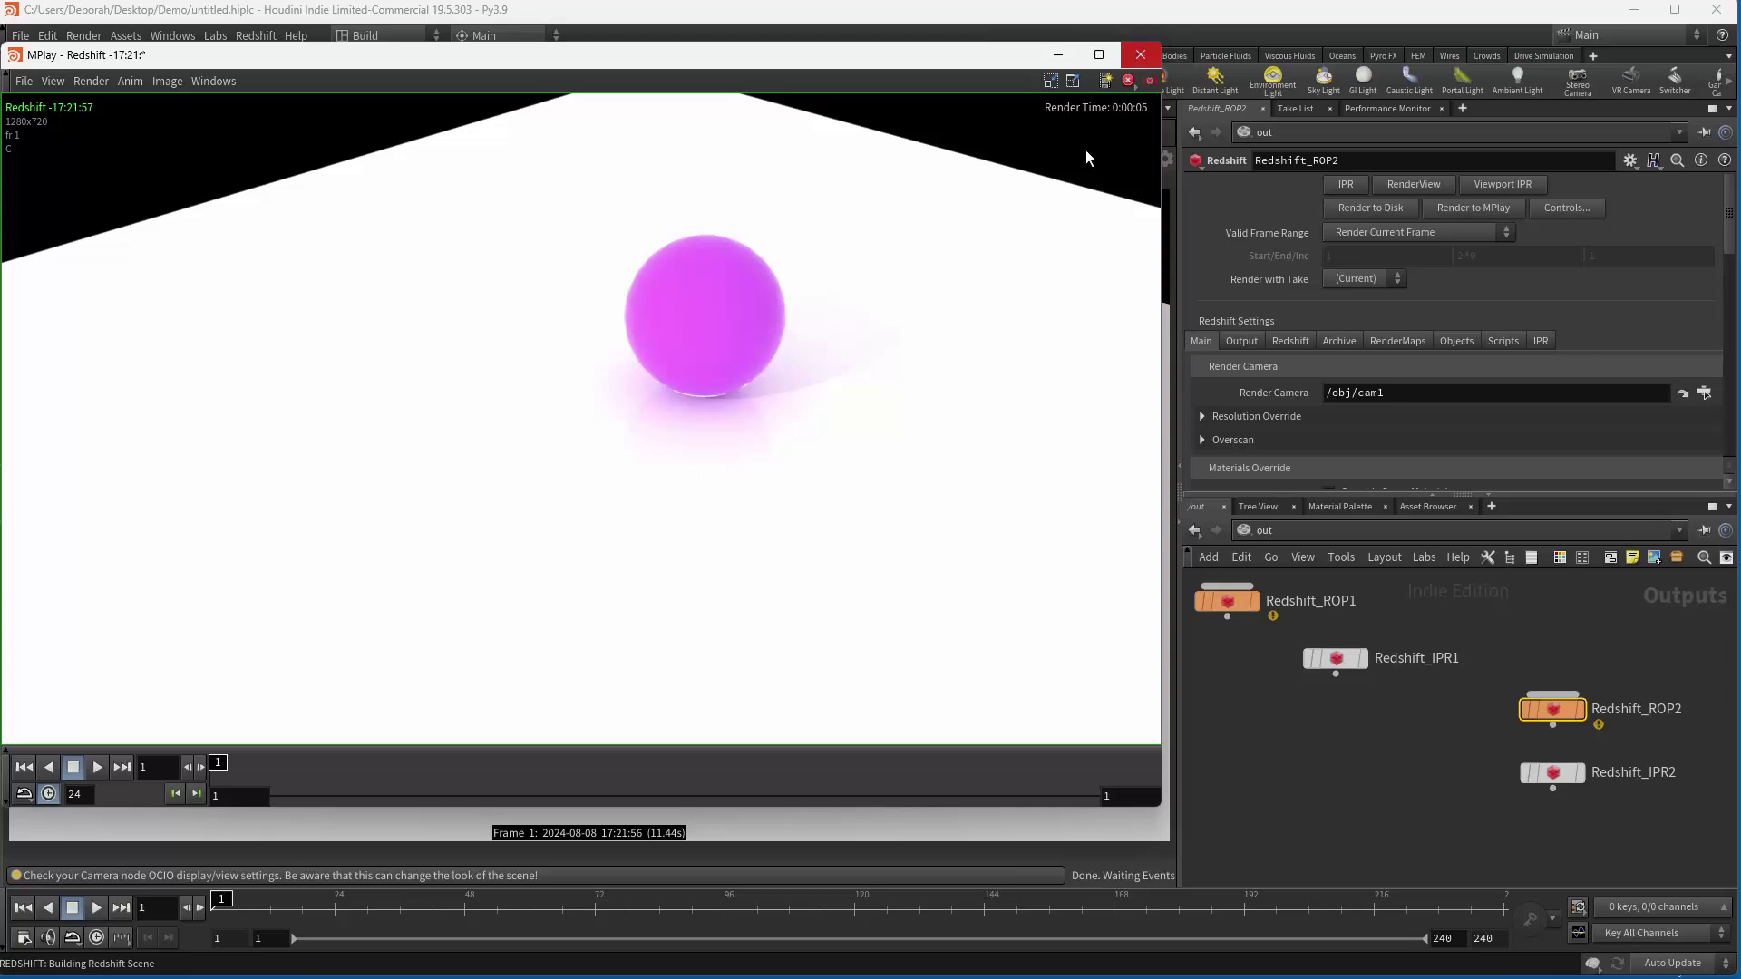
Switch to File Explorer's render folder, view untitled.Redshift_ROP2.0001.exr in MPlay, and close the image viewers.
key(alt+Tab)
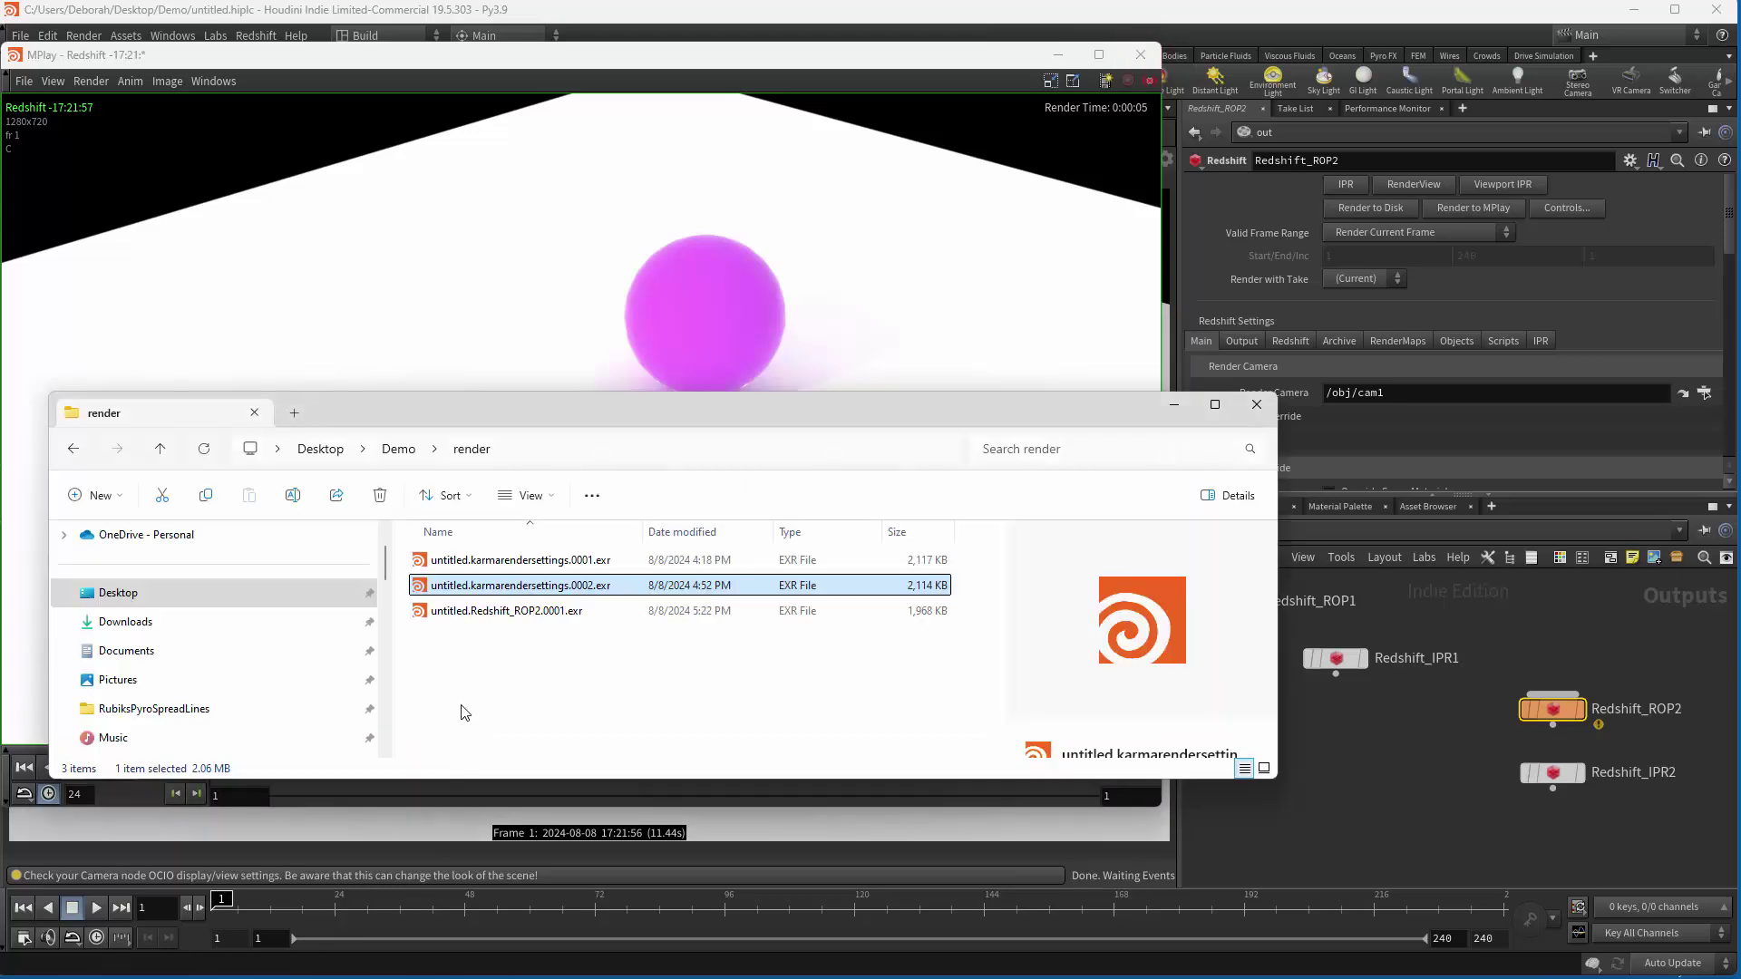
right_click(496, 616)
mouse_move(635, 704)
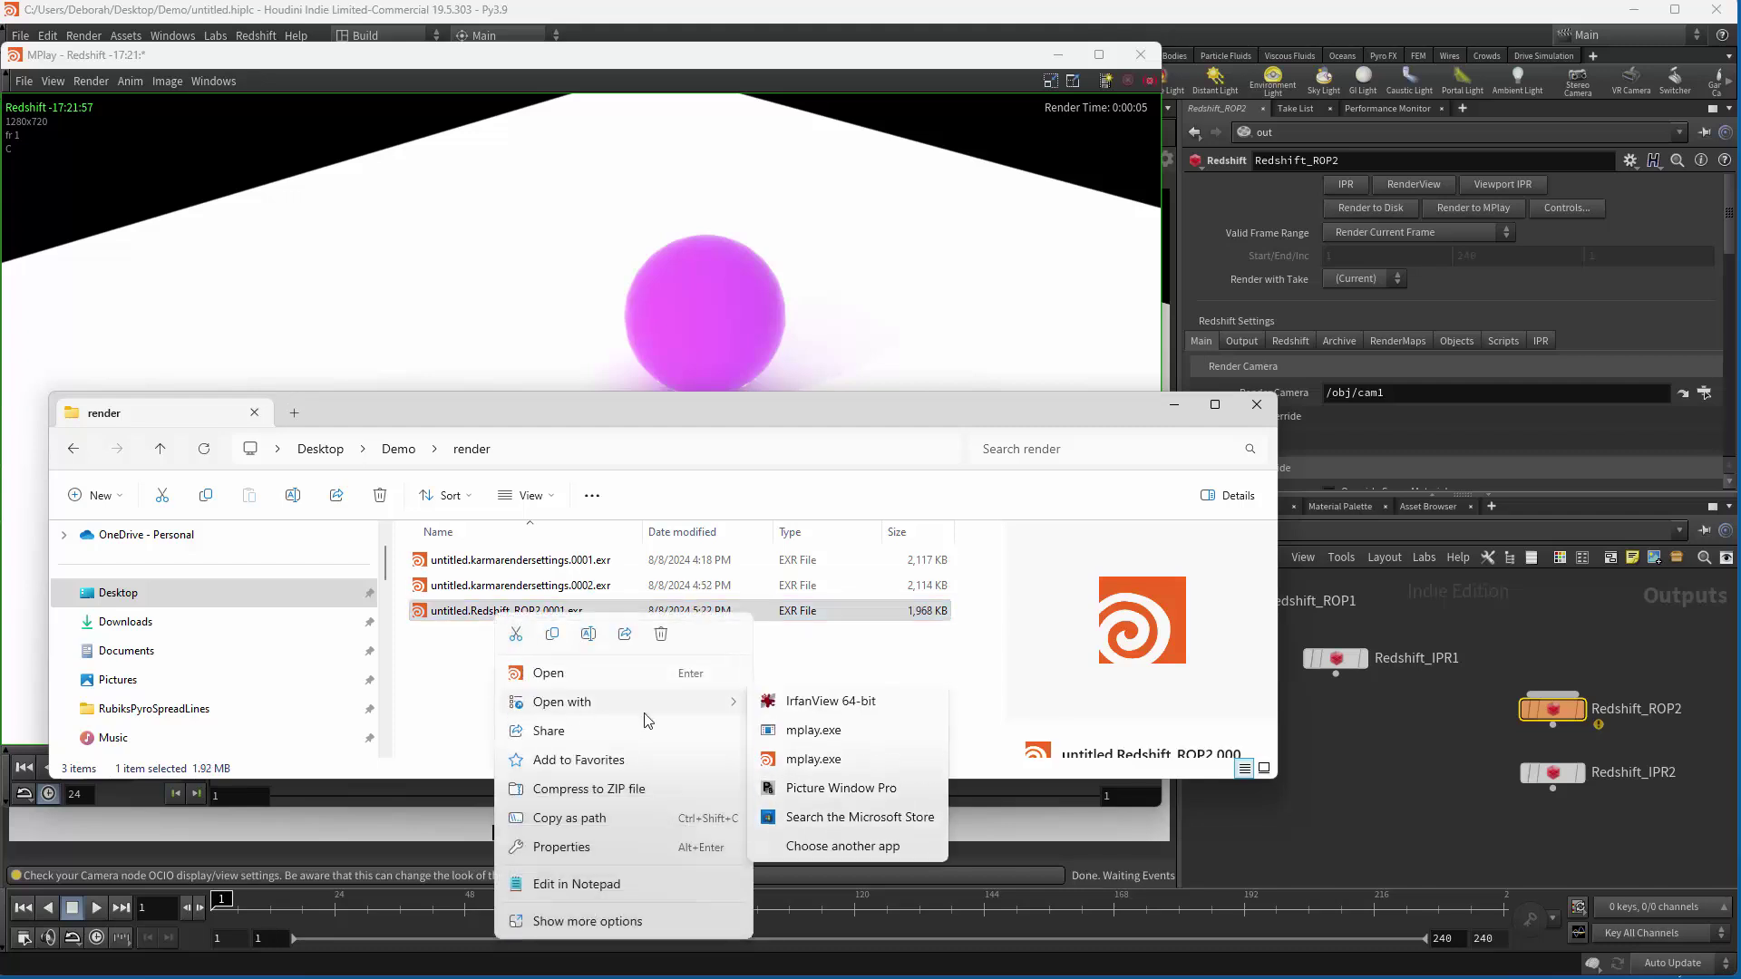
click(802, 760)
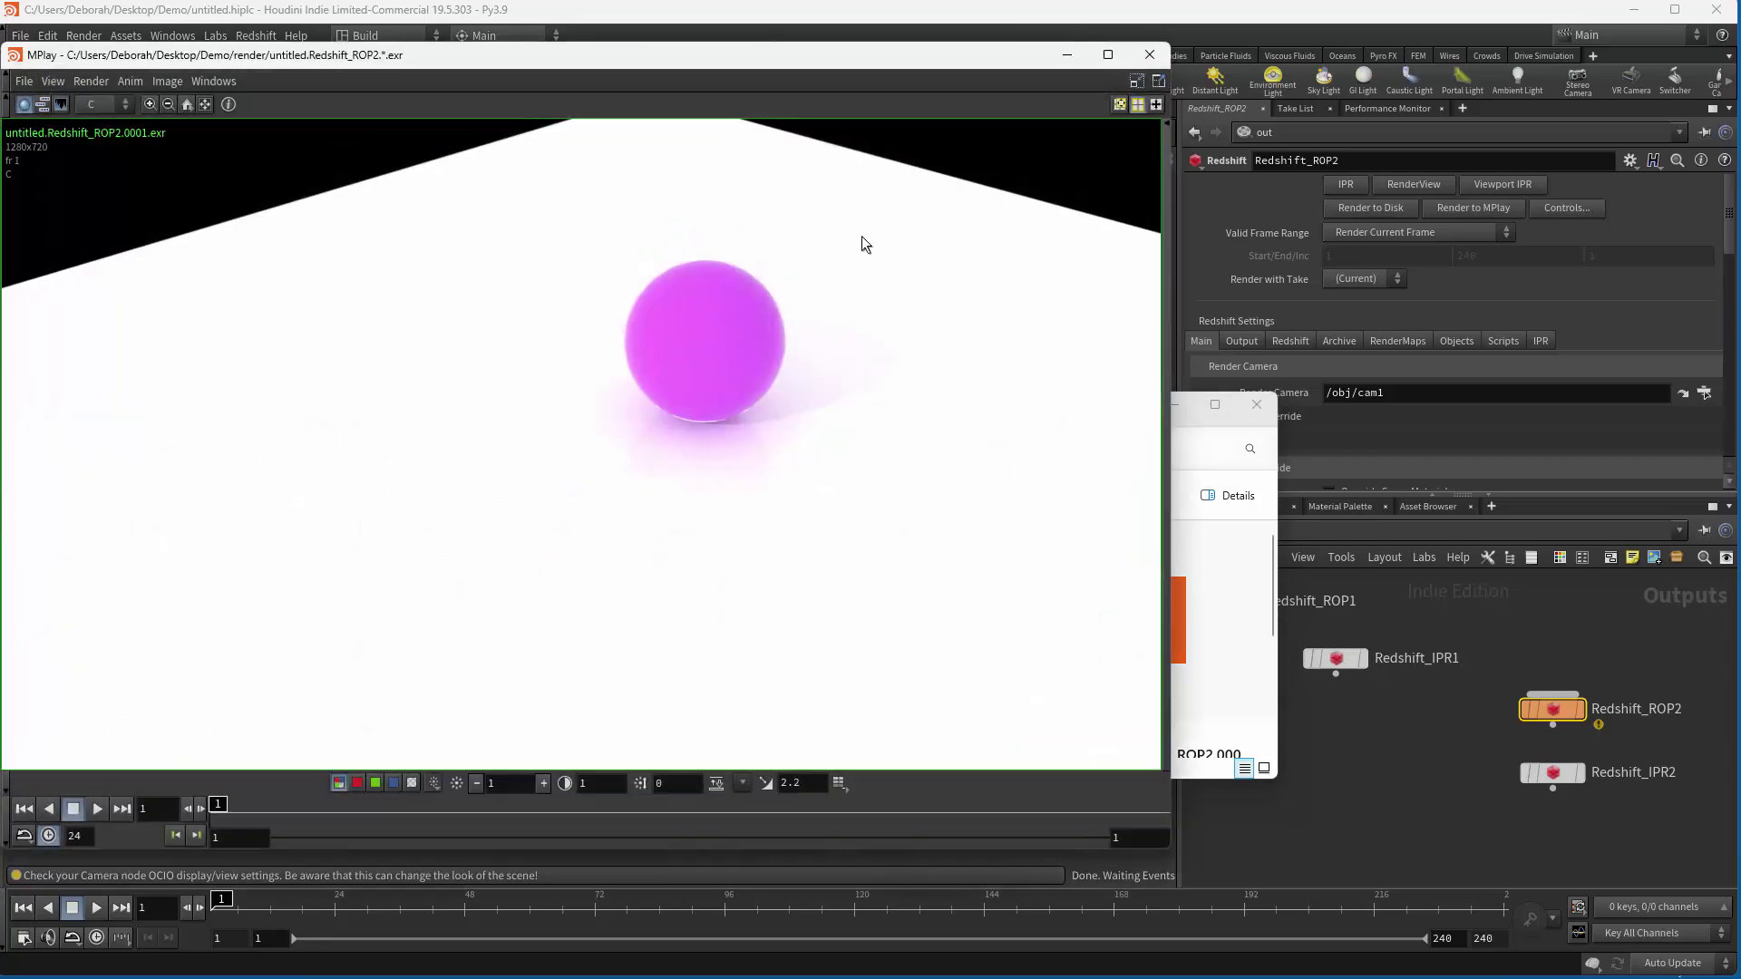
click(1150, 55)
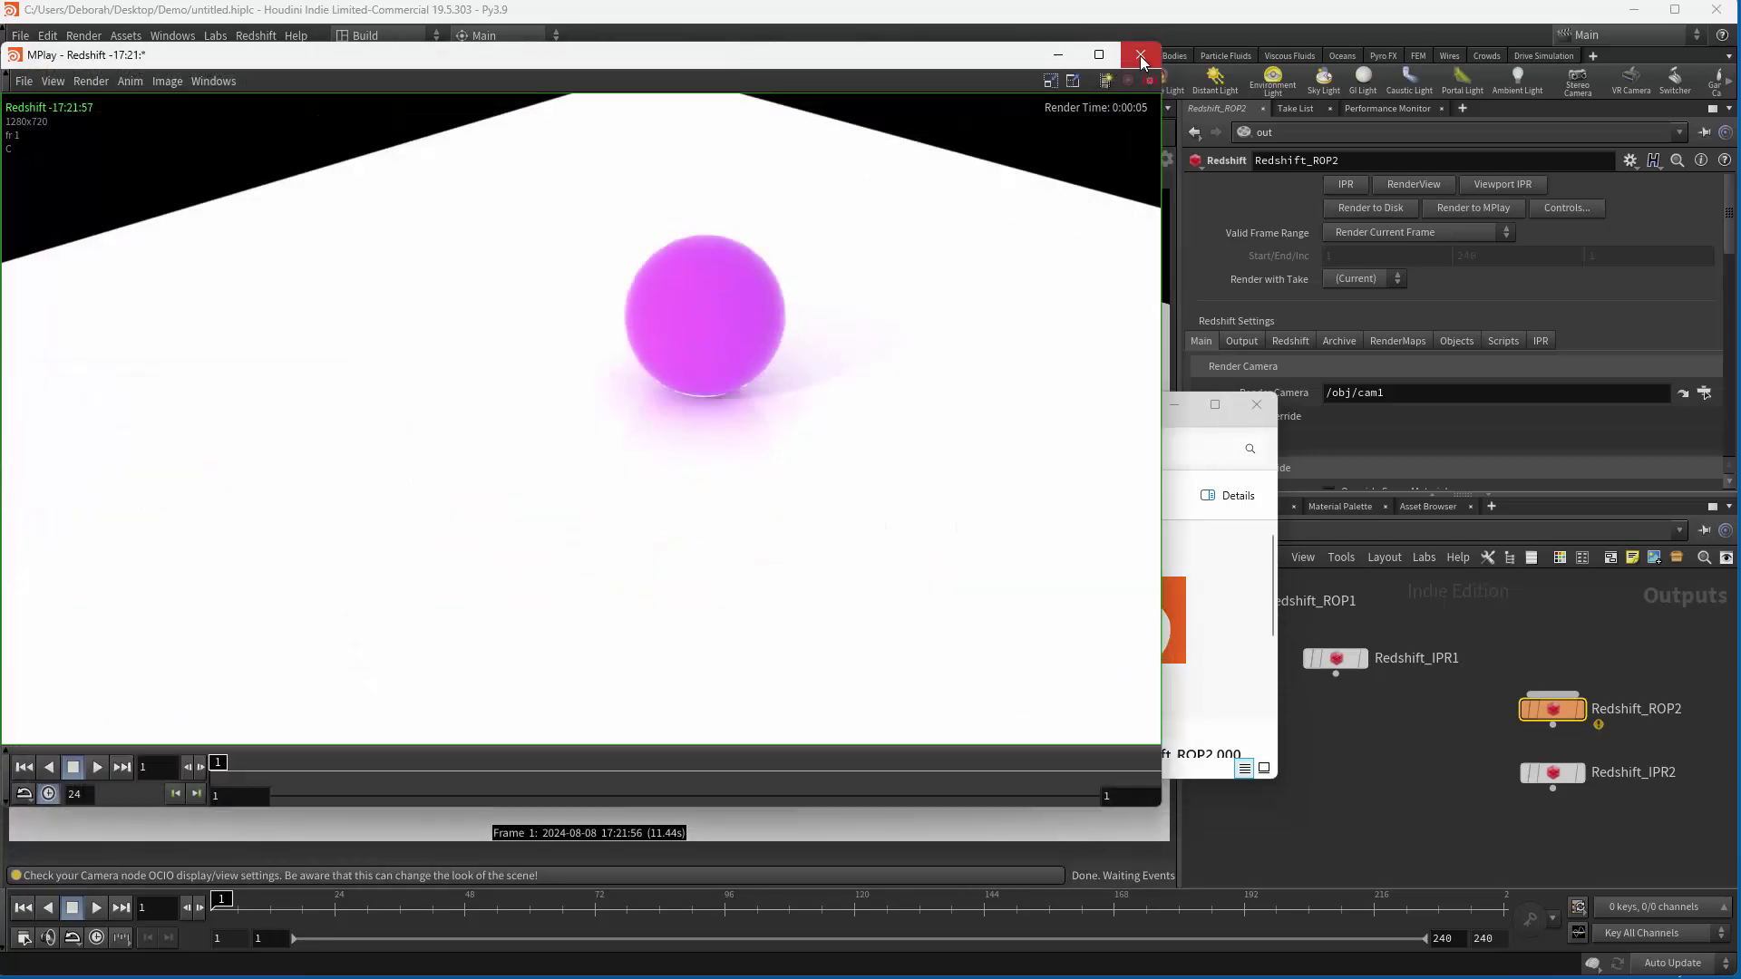
click(1206, 422)
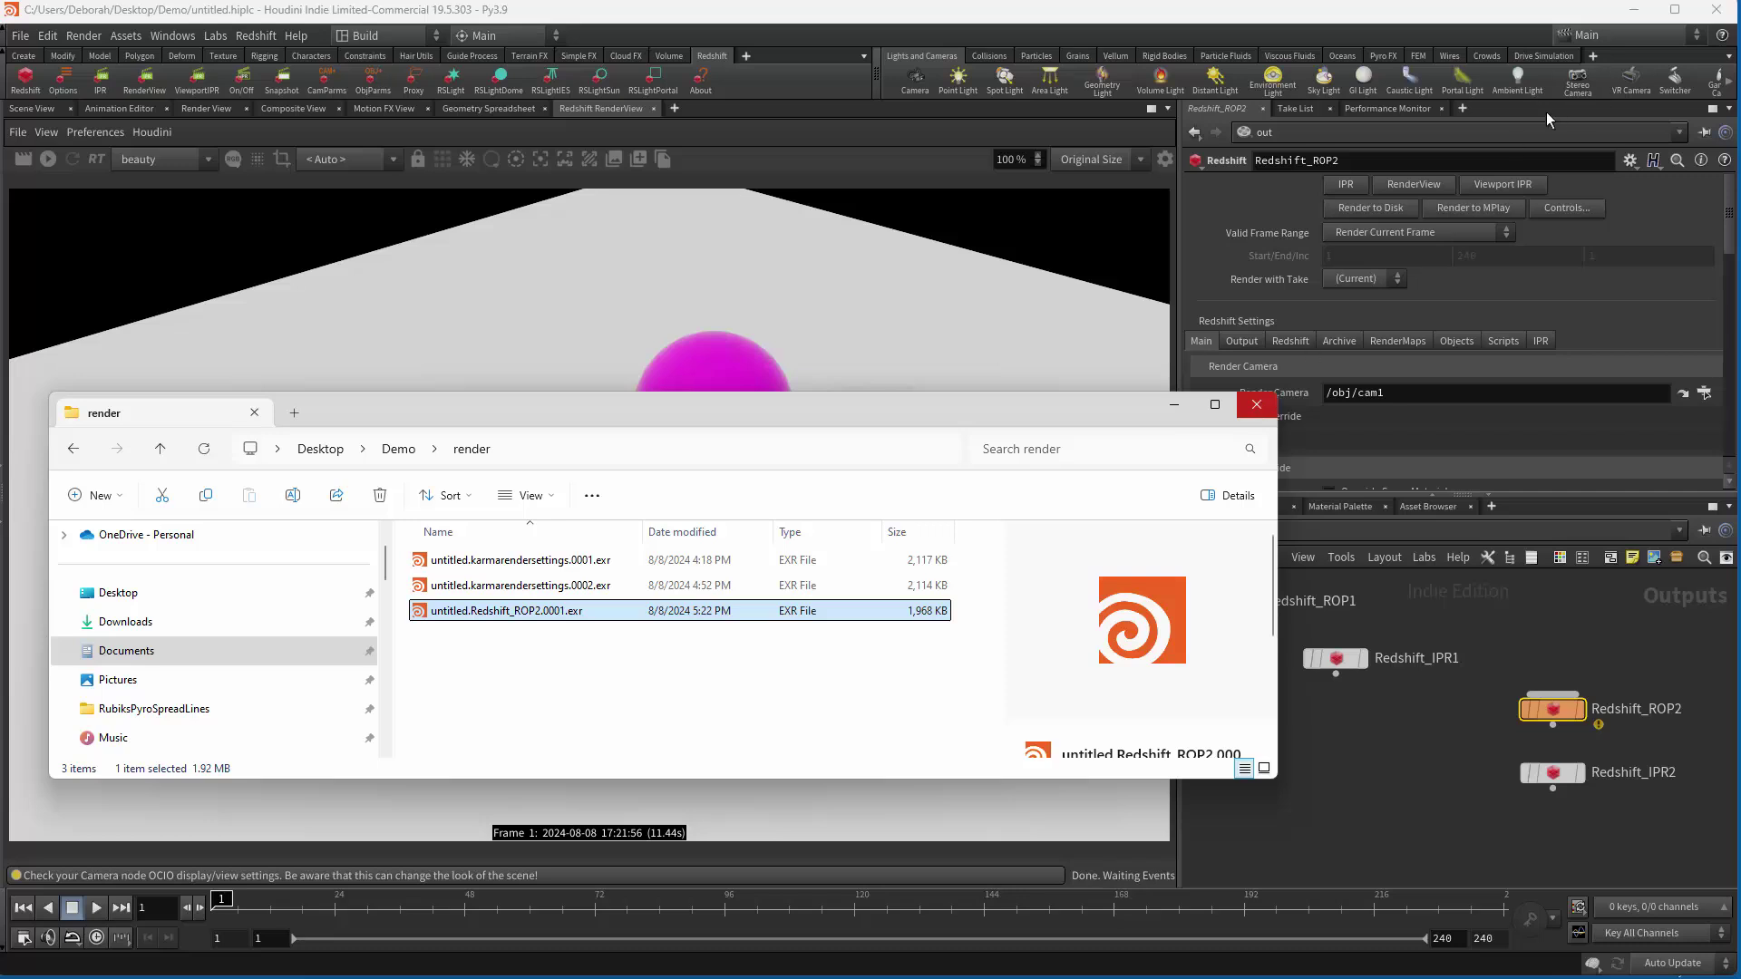